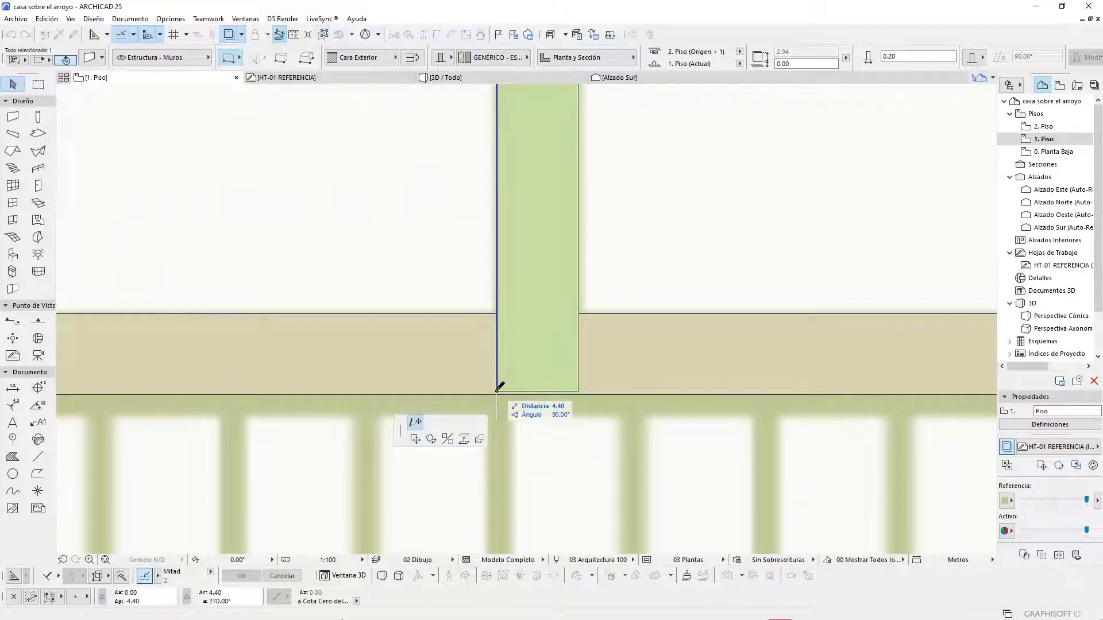
Step: Join the long wall below the DORMITORIO rooms with the vertical wall at its right end into a clean corner
{"action": "scroll", "coordinate": [499, 393], "scroll_direction": "down", "scroll_amount": 2}
{"action": "scroll", "coordinate": [454, 373], "scroll_direction": "down", "scroll_amount": 5}
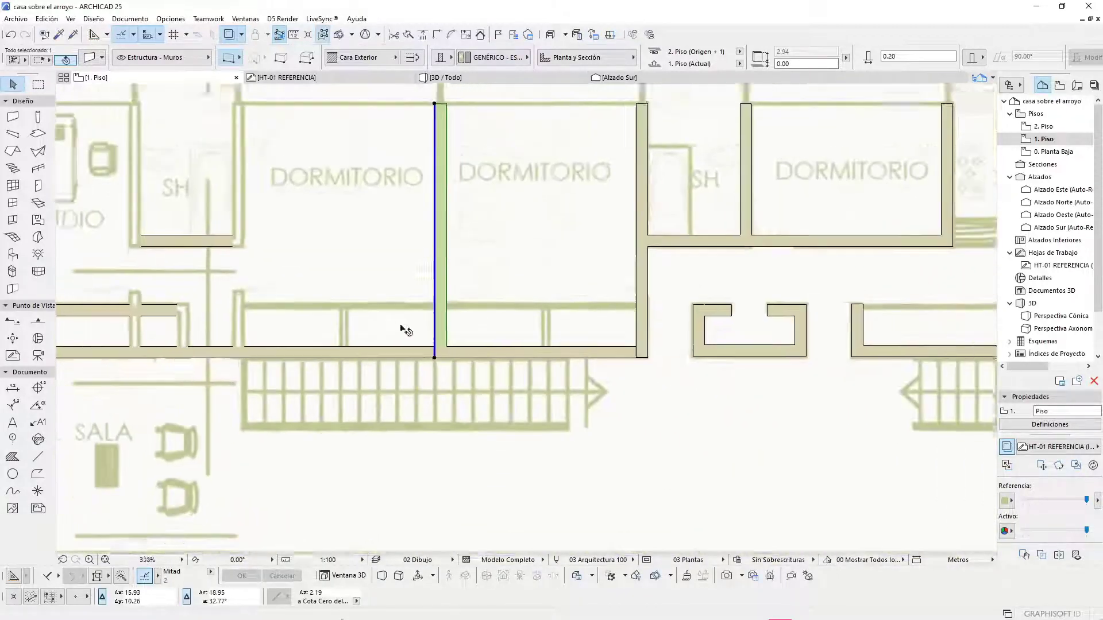
{"action": "scroll", "coordinate": [623, 353], "scroll_direction": "up", "scroll_amount": 5}
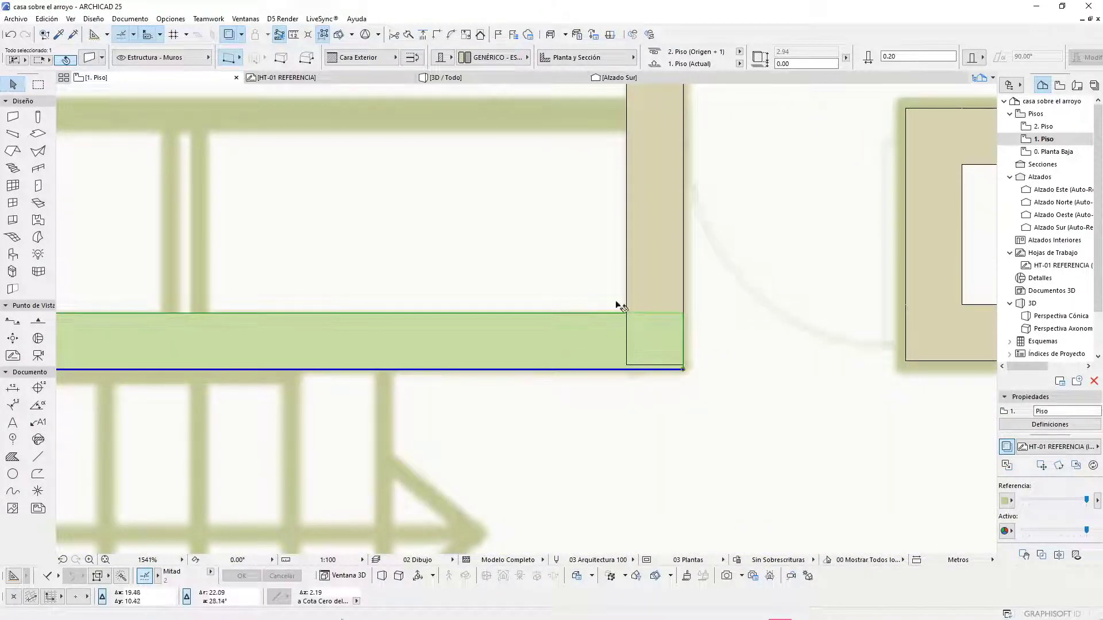
{"action": "left_click", "coordinate": [651, 270], "text": "shift"}
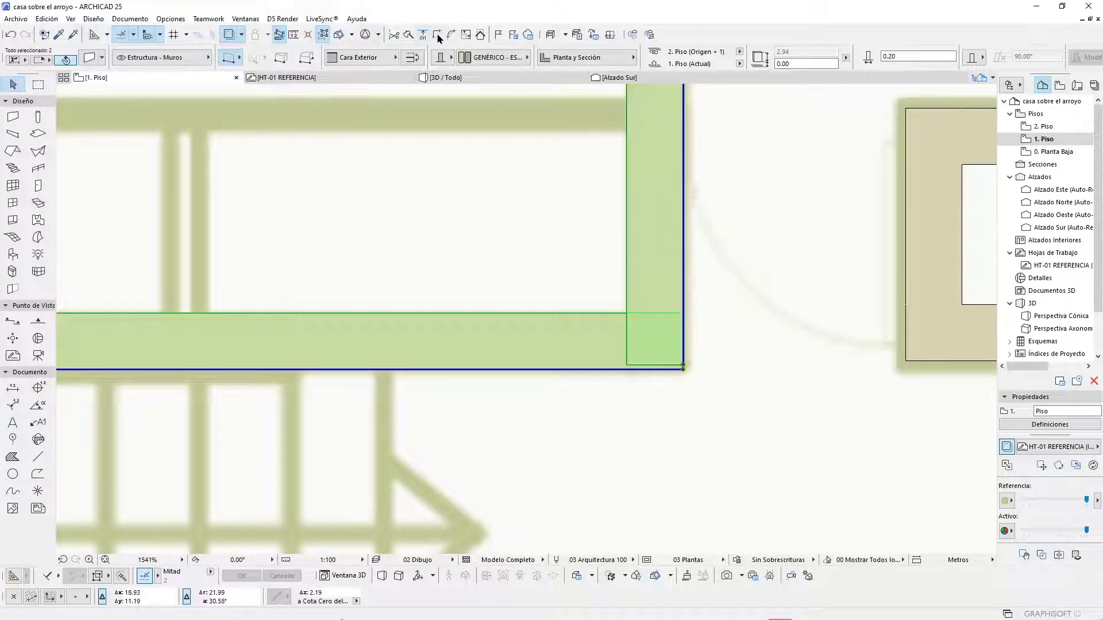
{"action": "scroll", "coordinate": [562, 351], "scroll_direction": "down", "scroll_amount": 5}
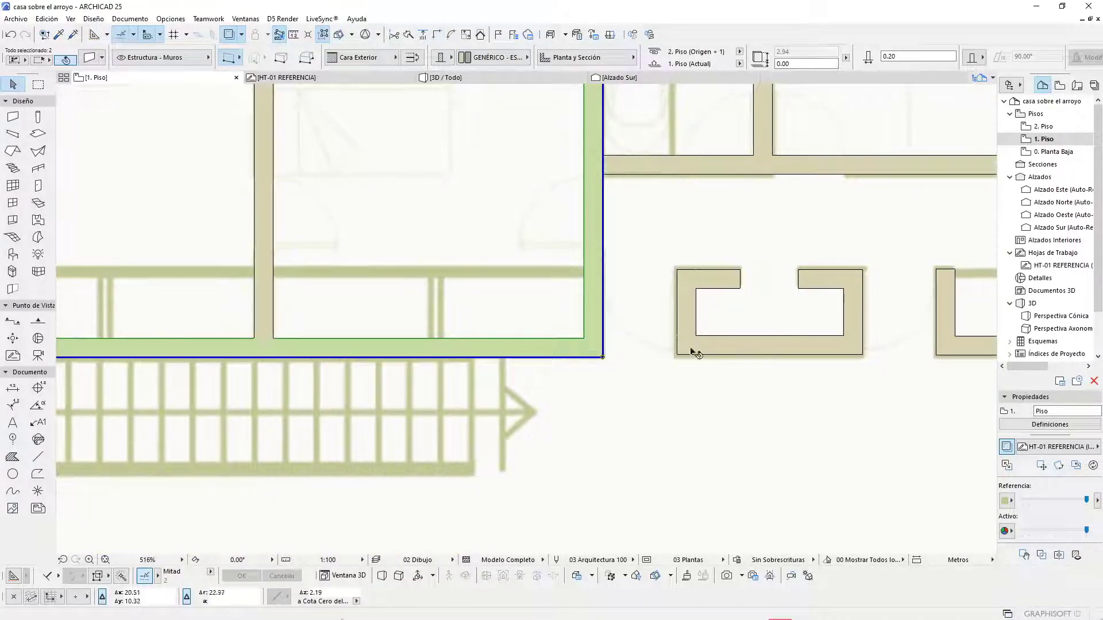
{"action": "key", "text": "Escape"}
{"action": "scroll", "coordinate": [713, 368], "scroll_direction": "down", "scroll_amount": 5}
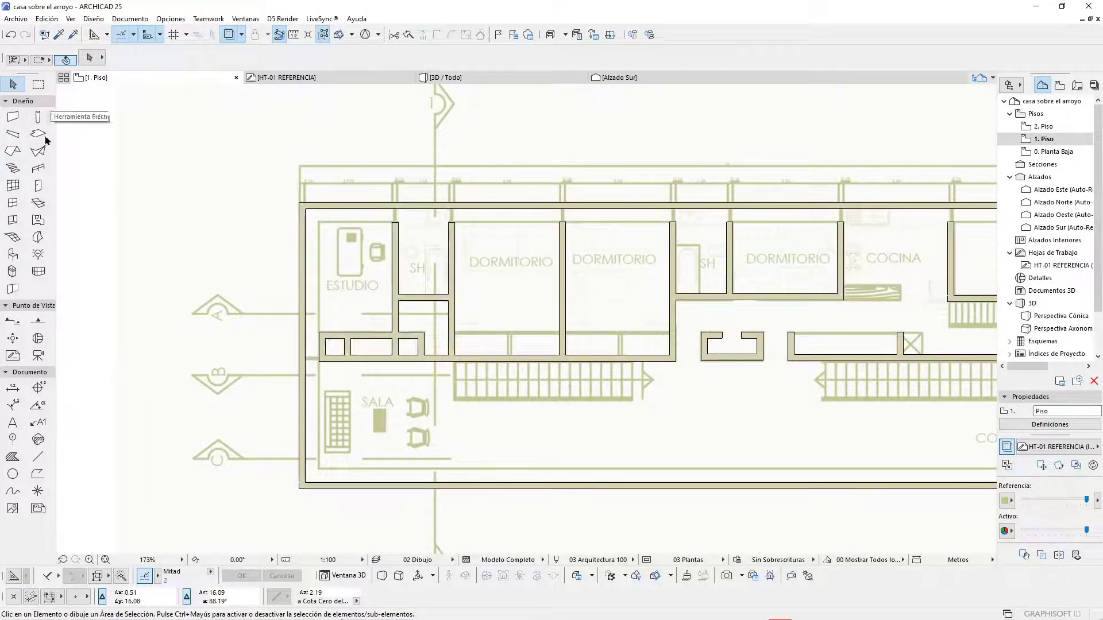
Step: Configure the default Puerta 25 door with leaf Estilo 1 and handle Manilla 8
{"action": "left_click", "coordinate": [38, 185]}
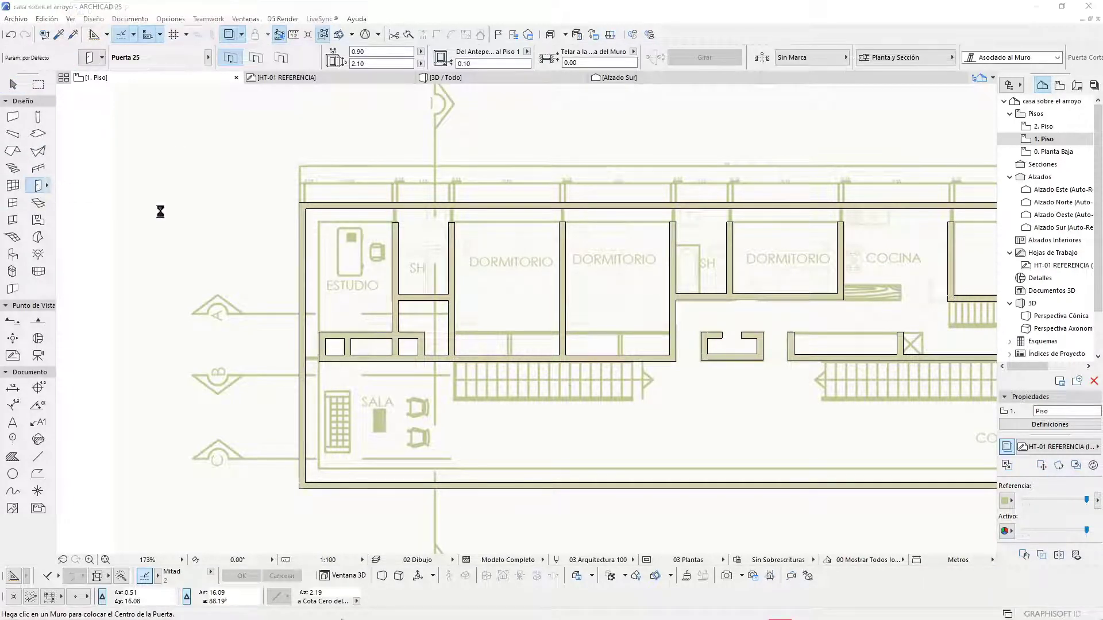
{"action": "key", "text": "ctrl+t"}
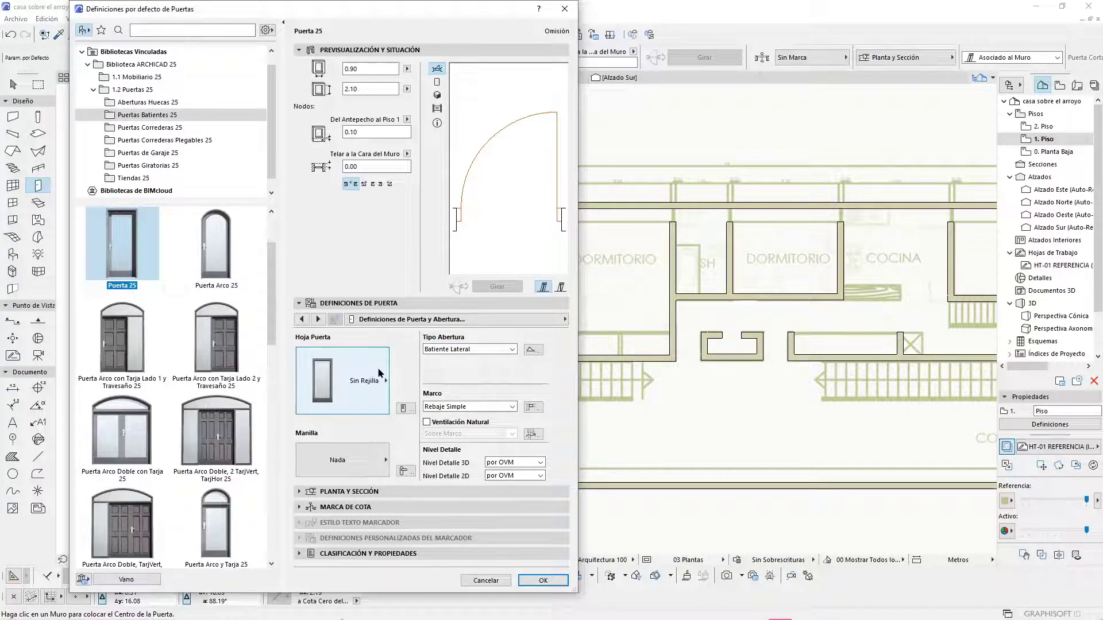
{"action": "left_click", "coordinate": [379, 373]}
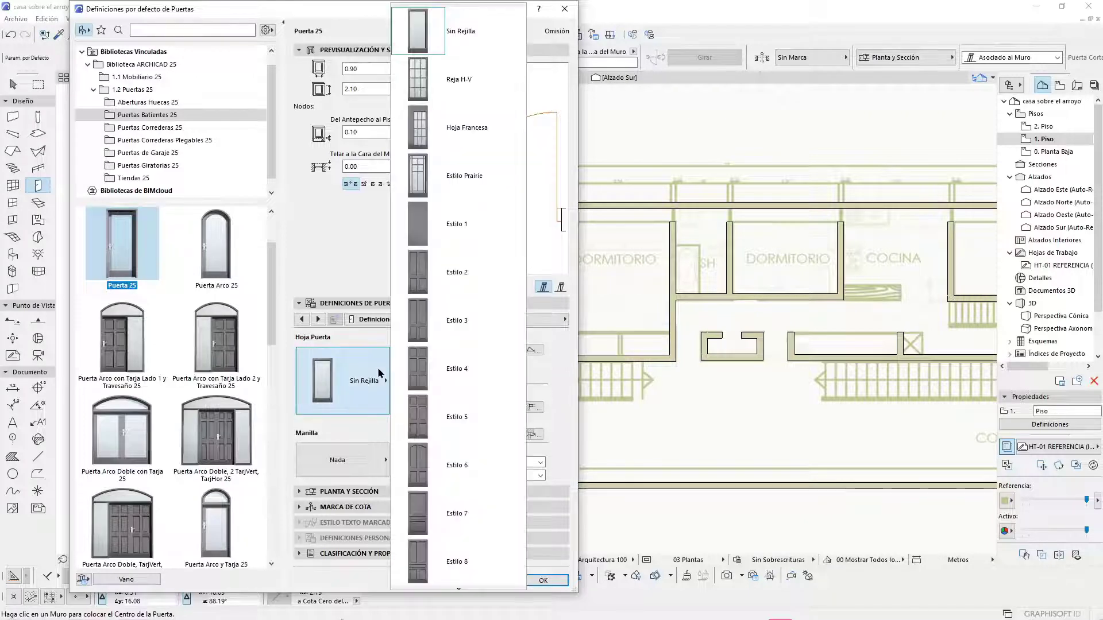
{"action": "left_click", "coordinate": [427, 232]}
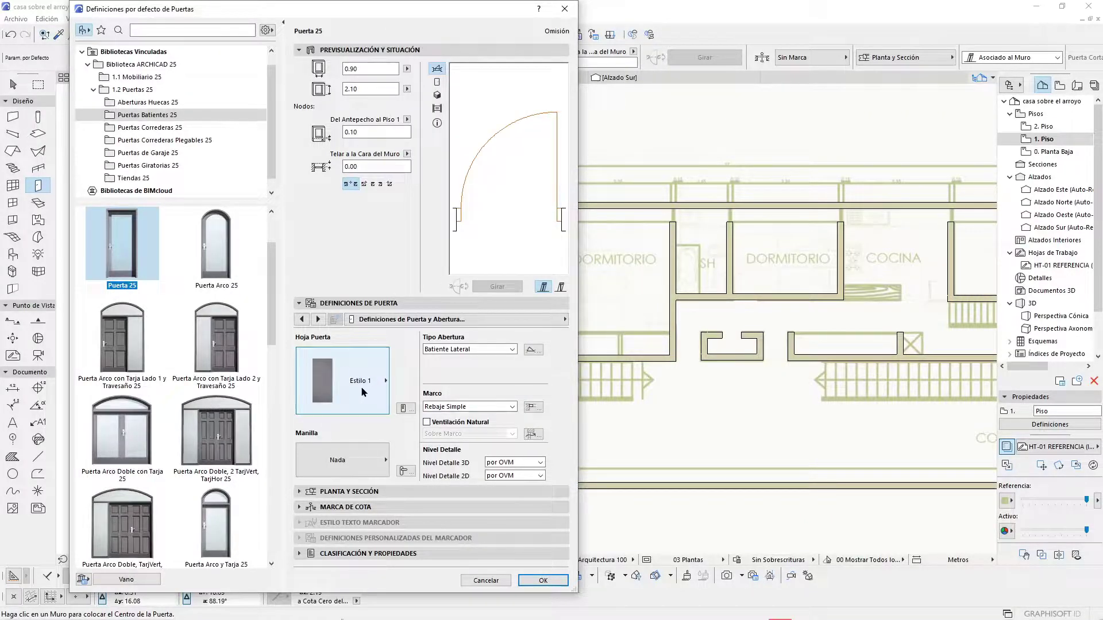
{"action": "left_click", "coordinate": [365, 460]}
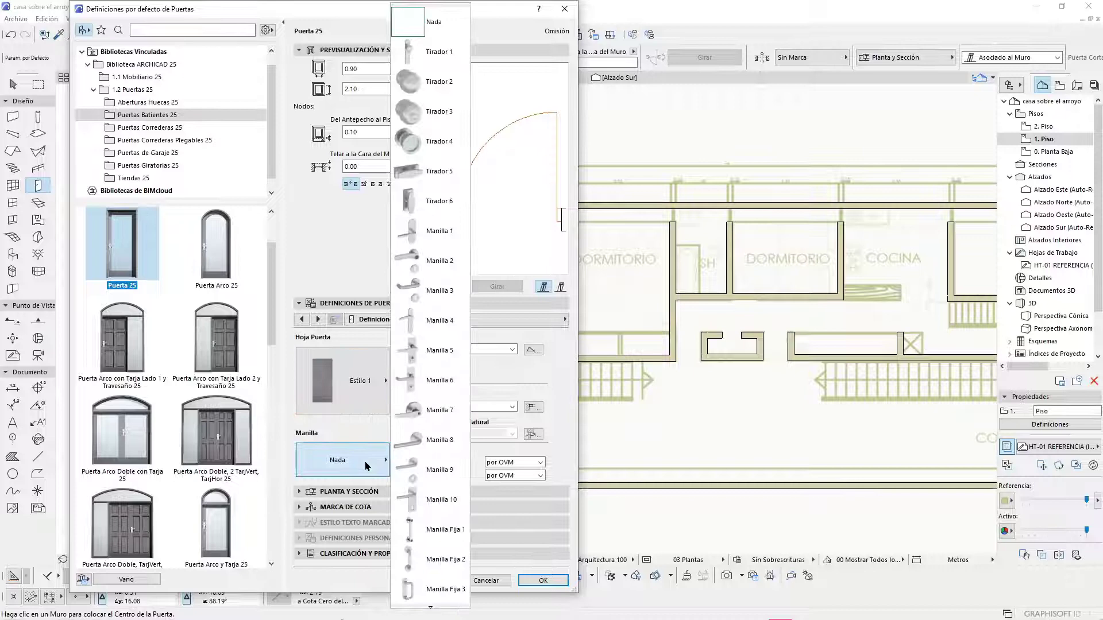
{"action": "left_click", "coordinate": [447, 442]}
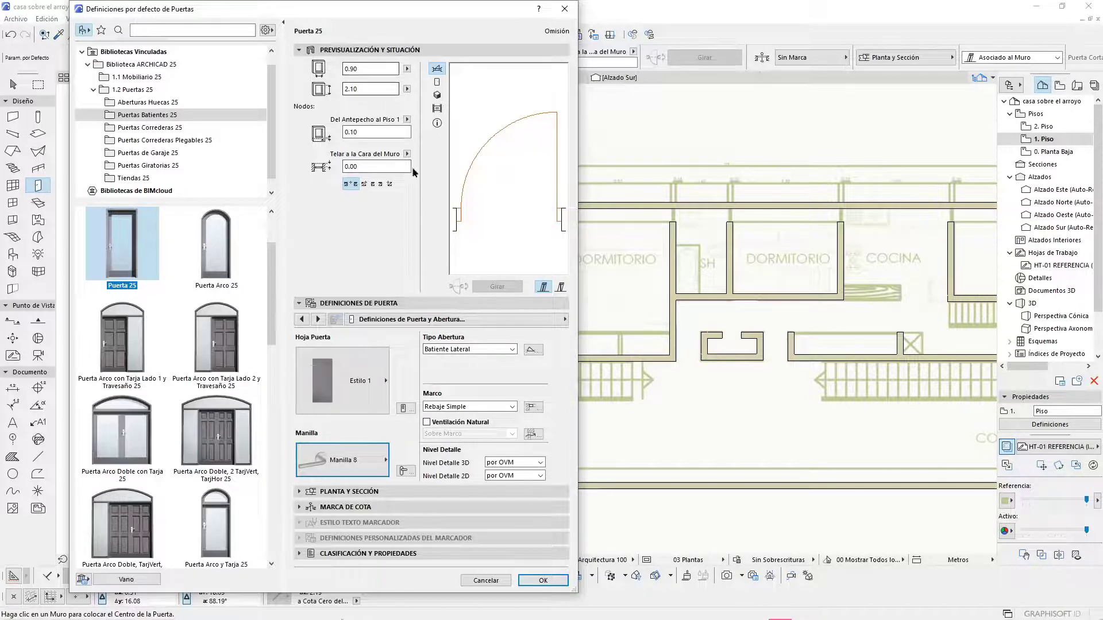
{"action": "left_click", "coordinate": [543, 580]}
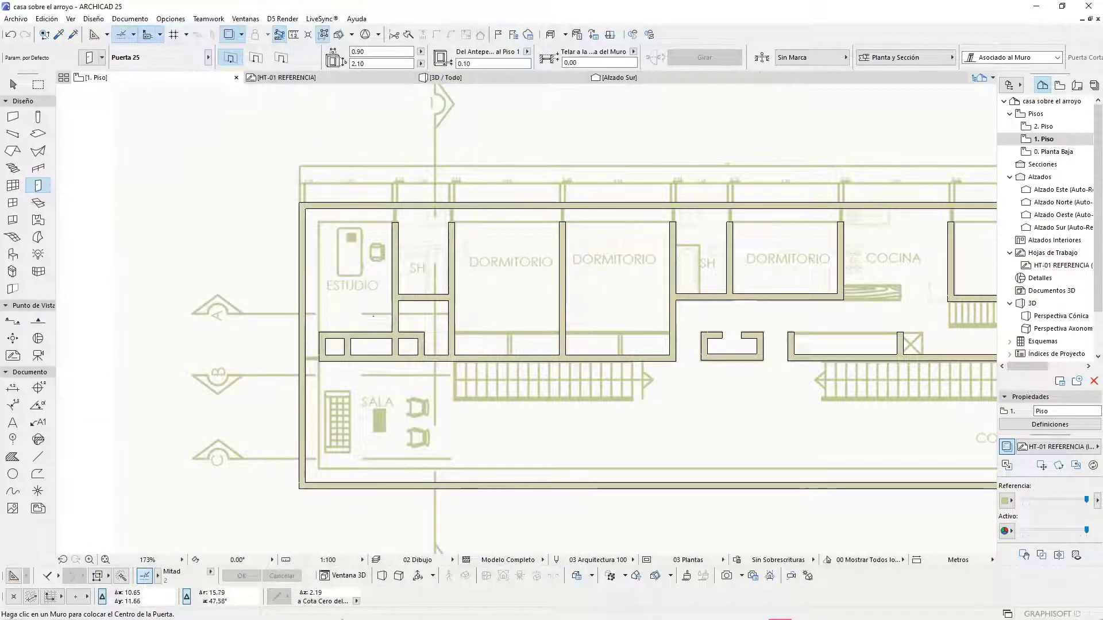
Step: Place a 0.90 by 2.10 door in the wall between ESTUDIO and the small hallway, opening into ESTUDIO and hinged at the lower jamb
{"action": "scroll", "coordinate": [373, 316], "scroll_direction": "up", "scroll_amount": 5}
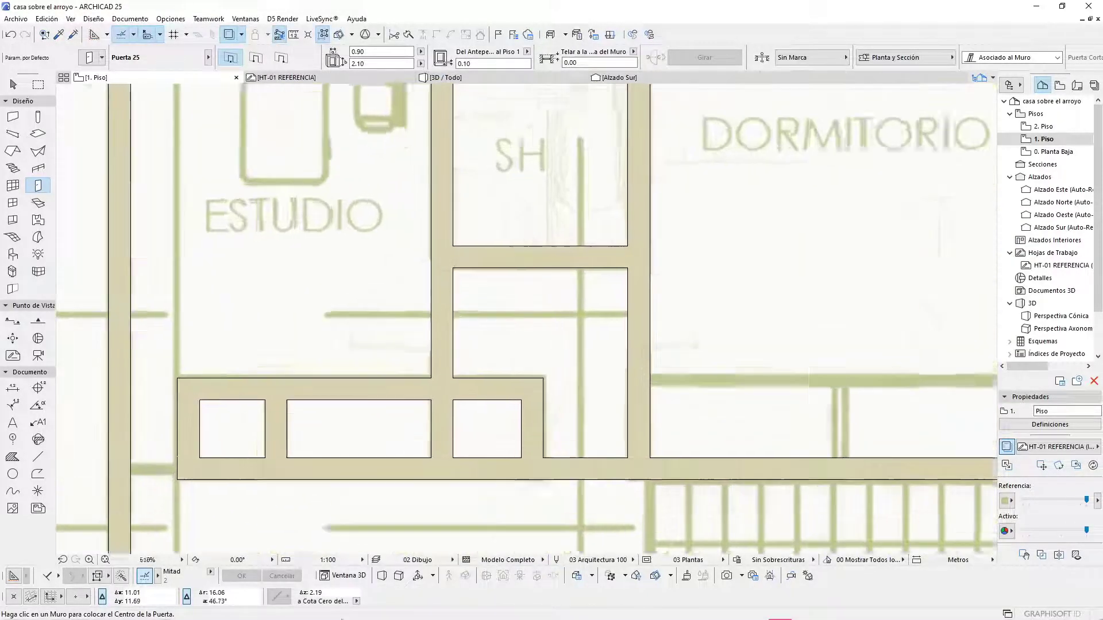
{"action": "scroll", "coordinate": [457, 319], "scroll_direction": "up", "scroll_amount": 3}
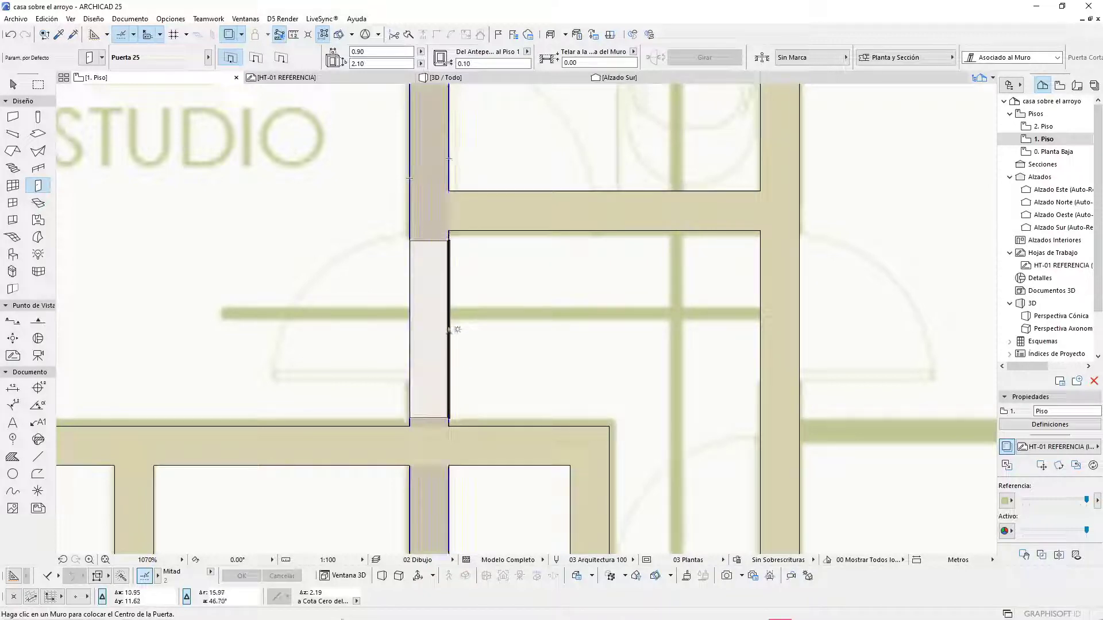
{"action": "scroll", "coordinate": [450, 330], "scroll_direction": "down", "scroll_amount": 4}
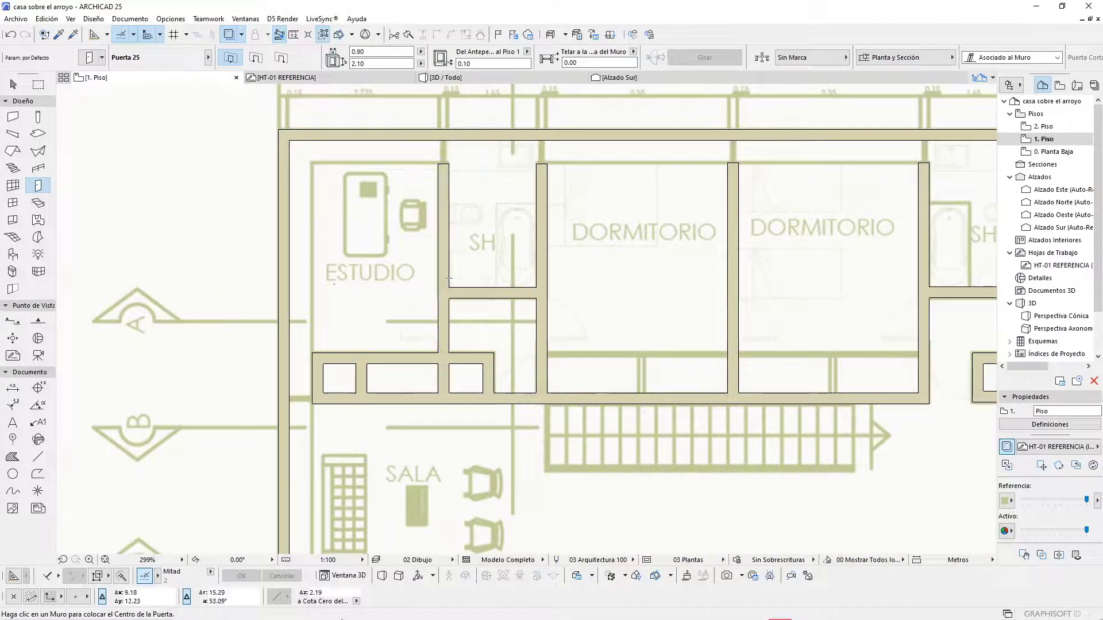
{"action": "scroll", "coordinate": [439, 319], "scroll_direction": "up", "scroll_amount": 2}
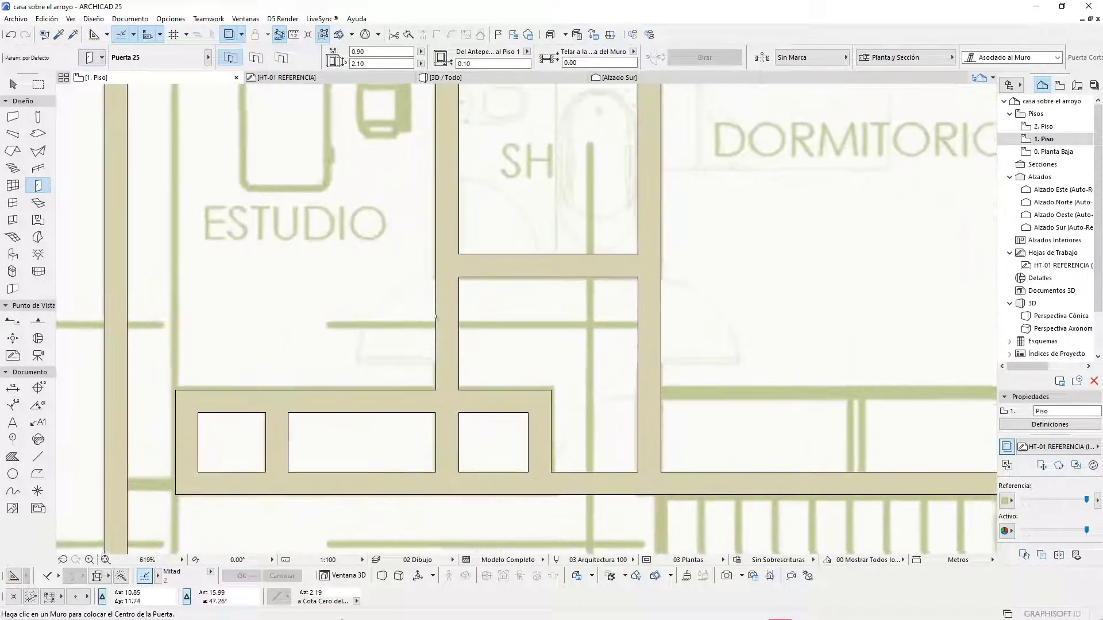
{"action": "left_click", "coordinate": [467, 329]}
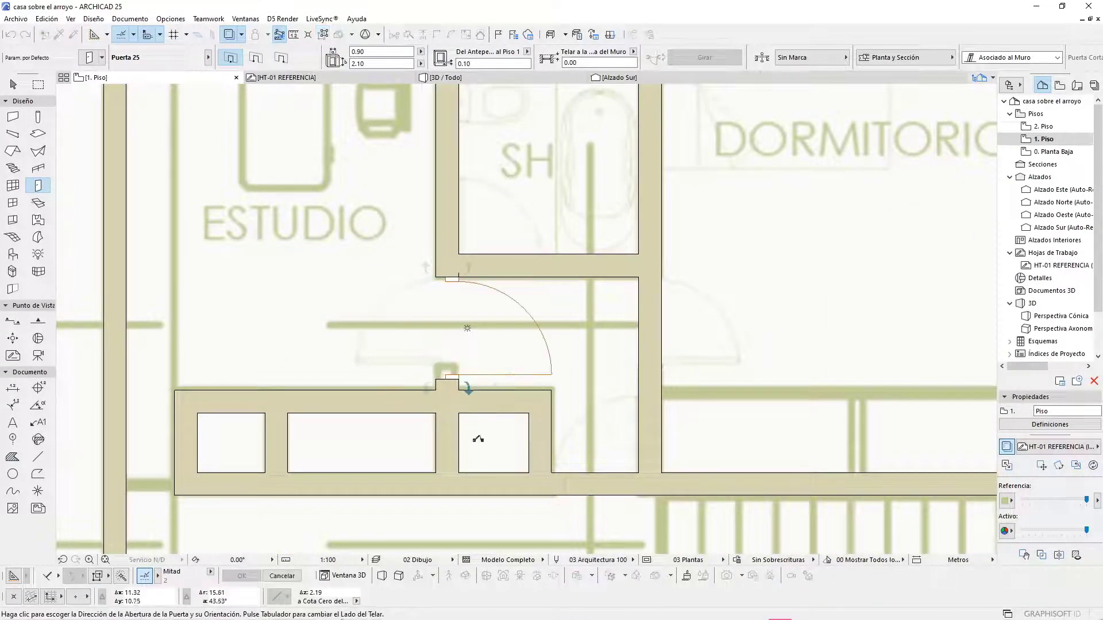
{"action": "left_click", "coordinate": [370, 352]}
Step: Set the ESTUDIO door's width to 0.80
{"action": "scroll", "coordinate": [452, 376], "scroll_direction": "up", "scroll_amount": 3}
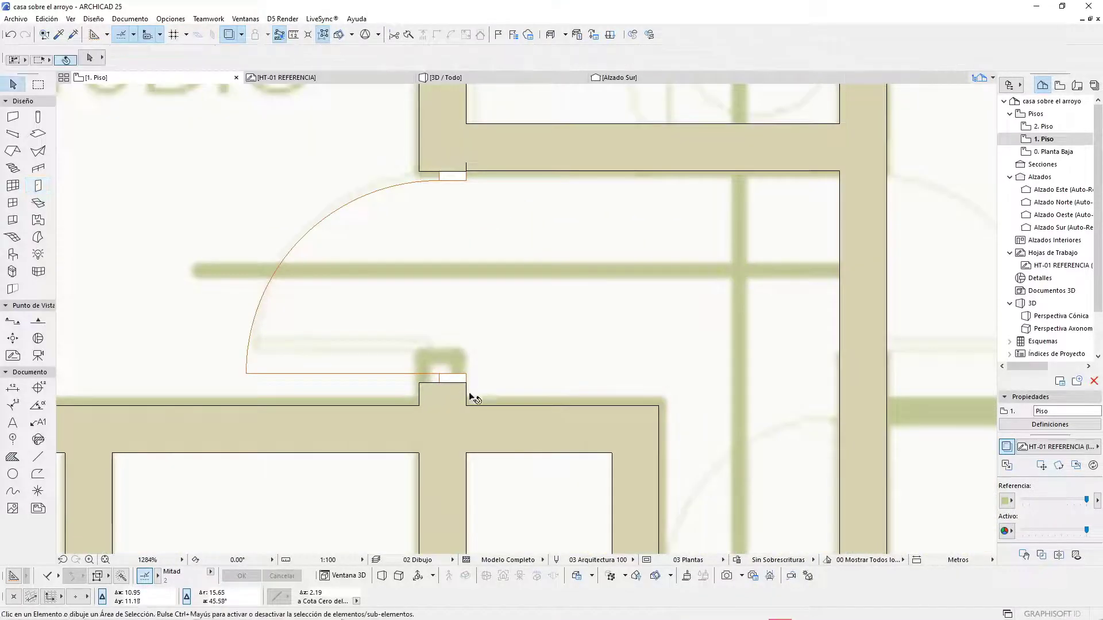
{"action": "left_click", "coordinate": [468, 386]}
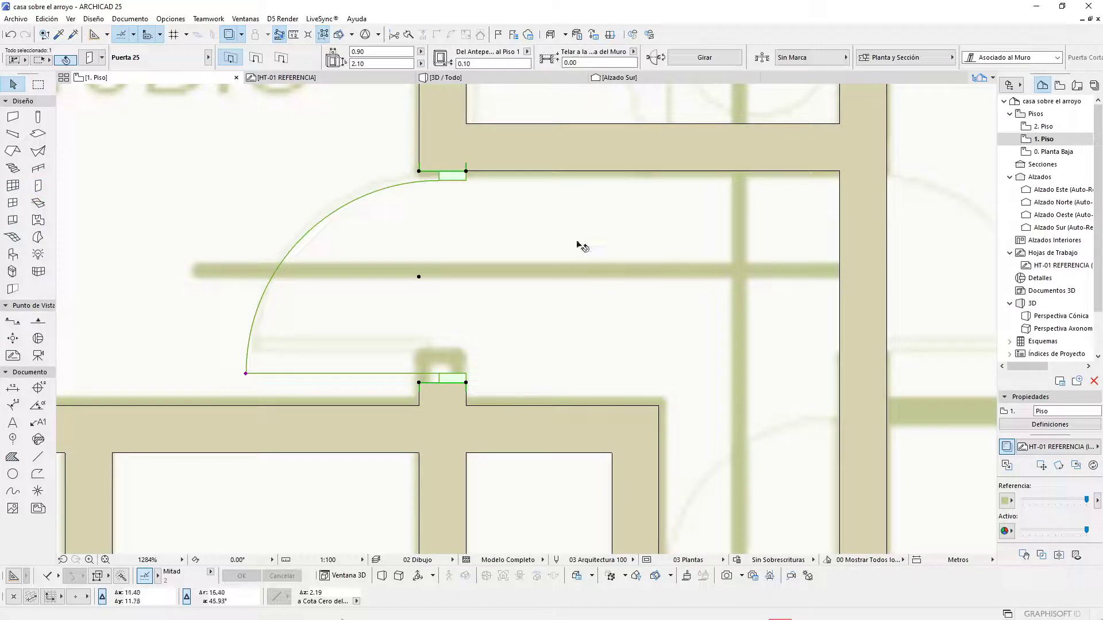
{"action": "left_click", "coordinate": [359, 52]}
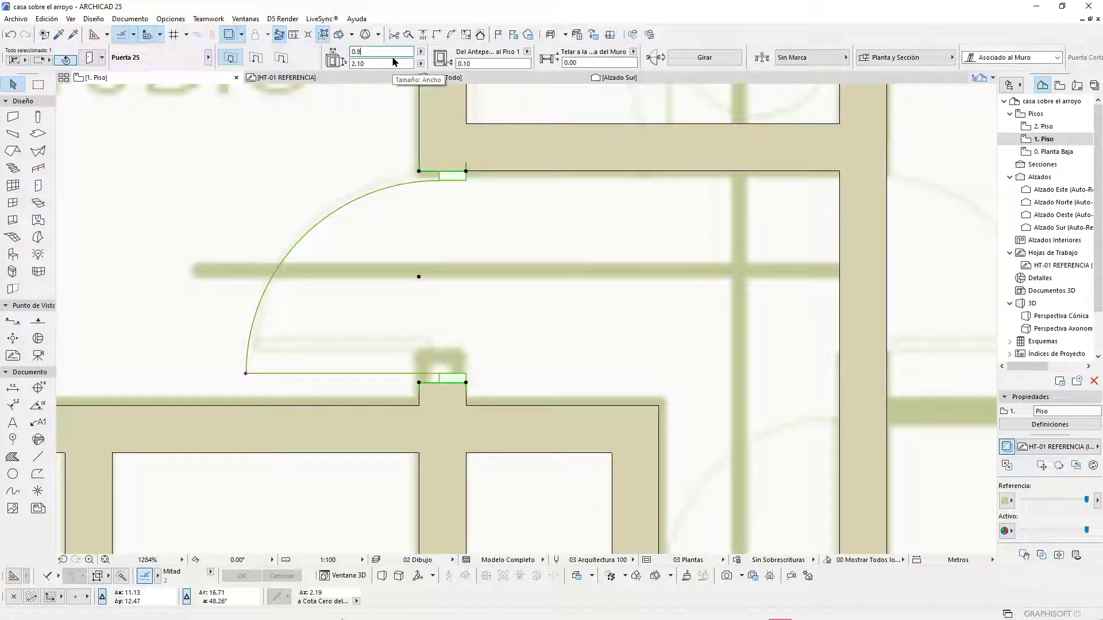
{"action": "type", "text": "0.80"}
{"action": "key", "text": "Return"}
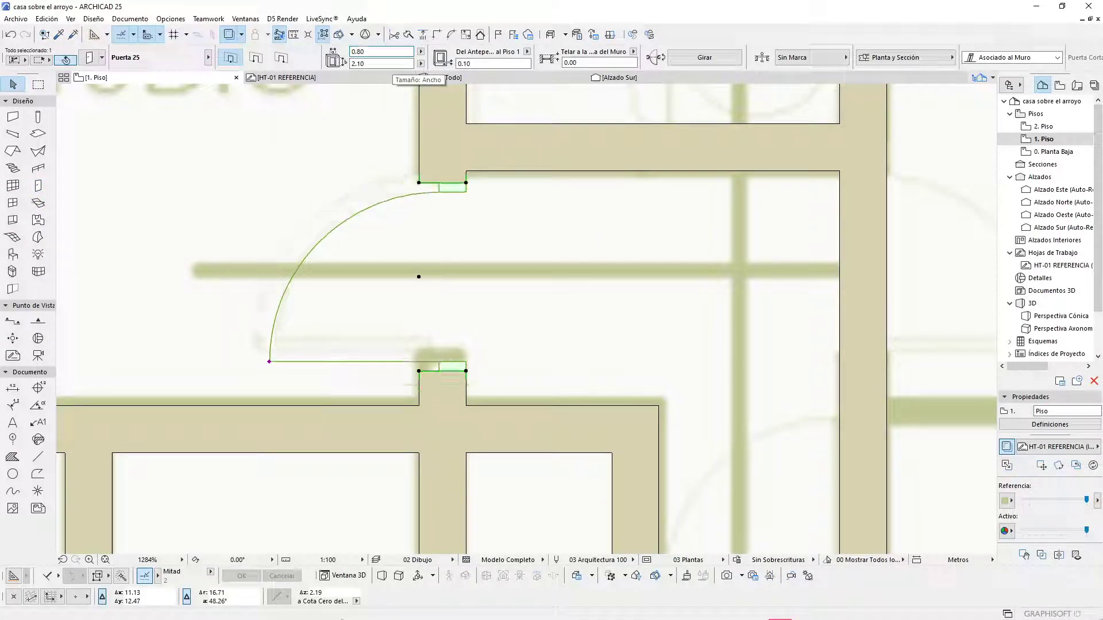
Step: Move the ESTUDIO door up along its wall until its upper jamb meets the lower face of the SH wall
{"action": "left_click", "coordinate": [467, 182]}
{"action": "left_click", "coordinate": [519, 236]}
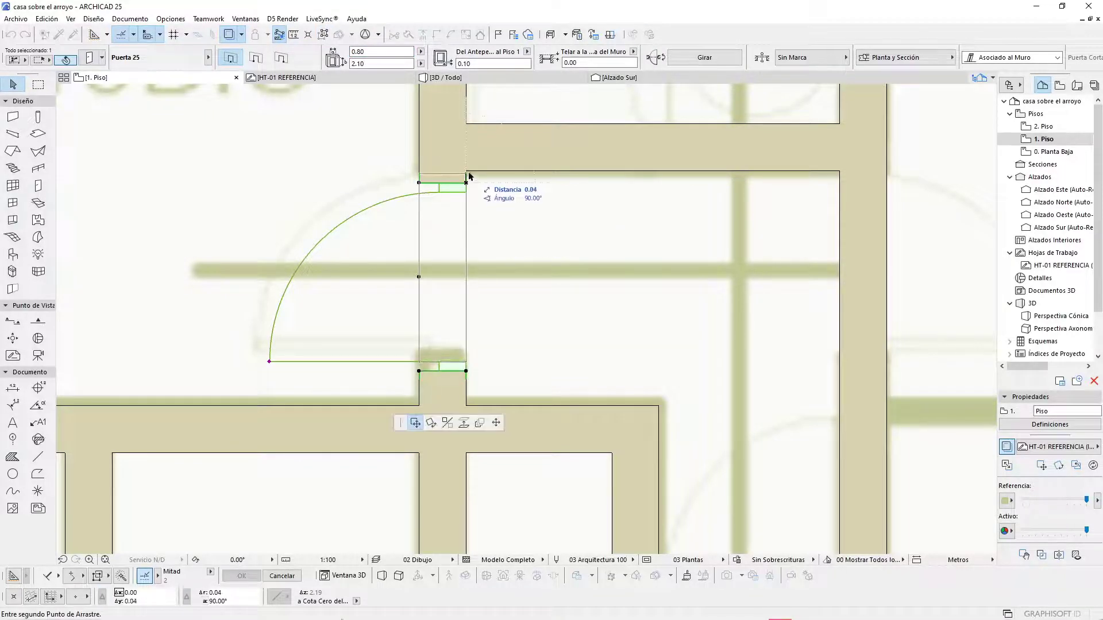
{"action": "left_click", "coordinate": [466, 171]}
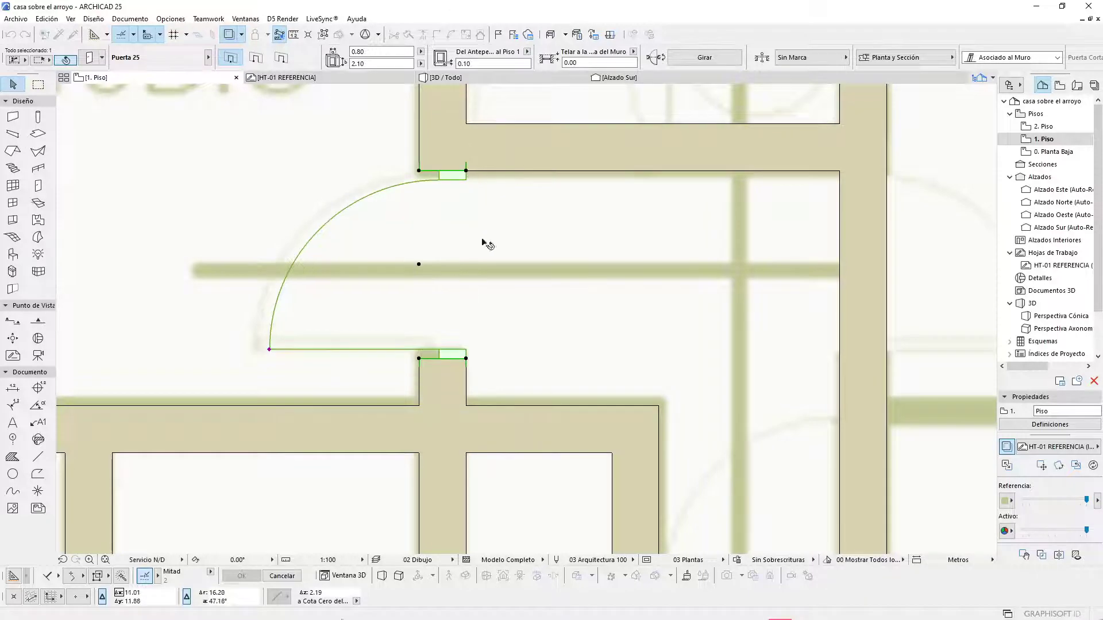
{"action": "scroll", "coordinate": [379, 315], "scroll_direction": "down", "scroll_amount": 3}
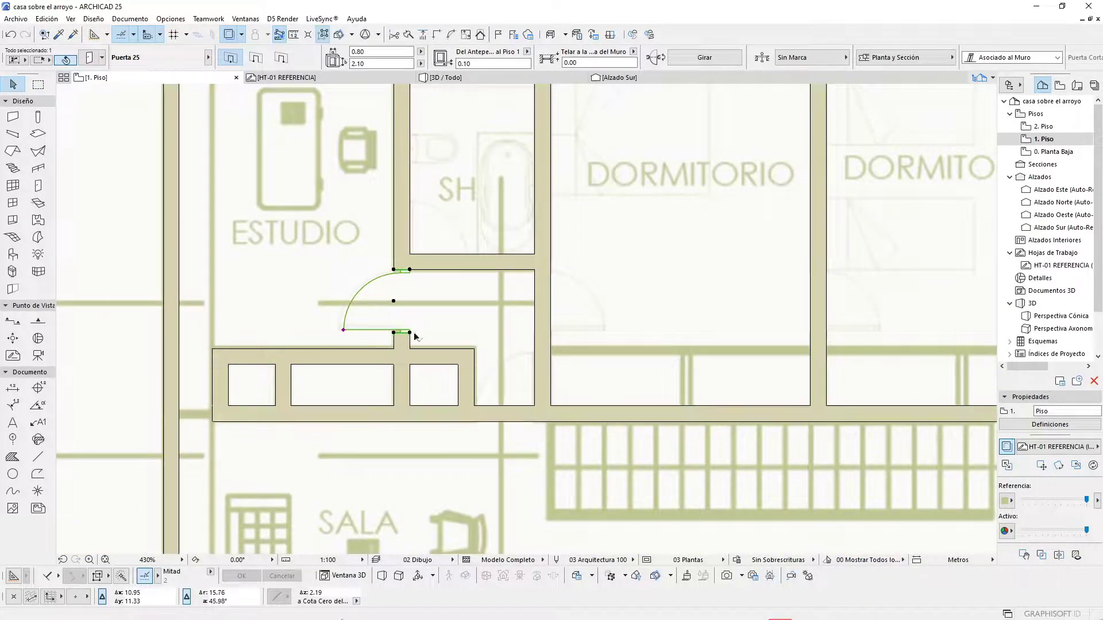
{"action": "scroll", "coordinate": [415, 336], "scroll_direction": "down", "scroll_amount": 1}
{"action": "key", "text": "Escape"}
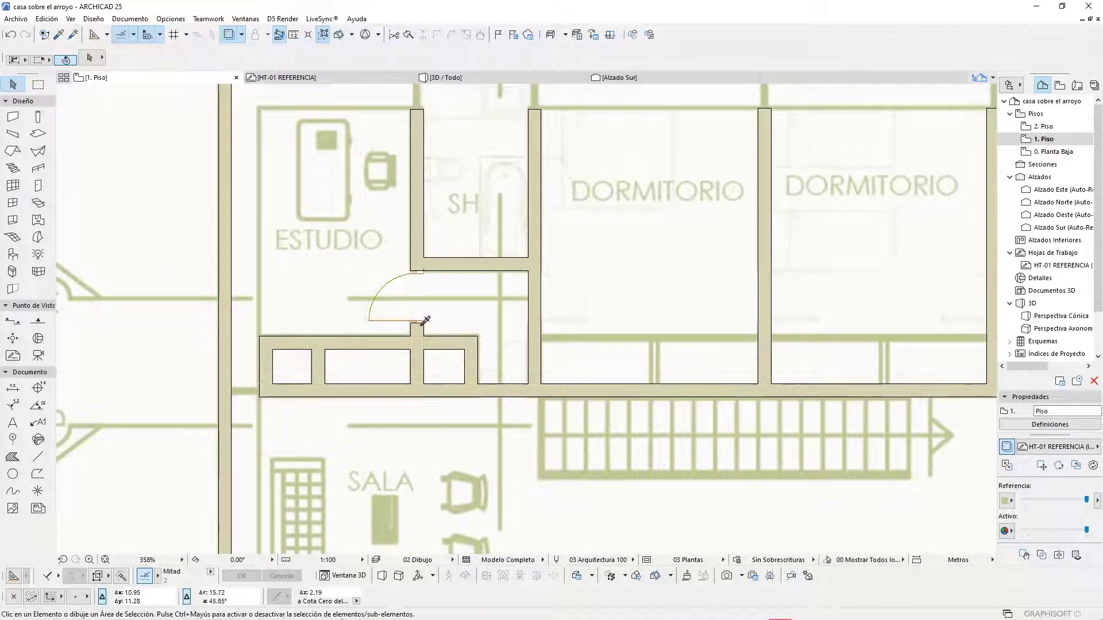
Step: Reuse the ESTUDIO door's settings to place one door opening into SH and another between the hallway and SALA, opening into the hallway
{"action": "left_click", "coordinate": [424, 321], "text": "alt"}
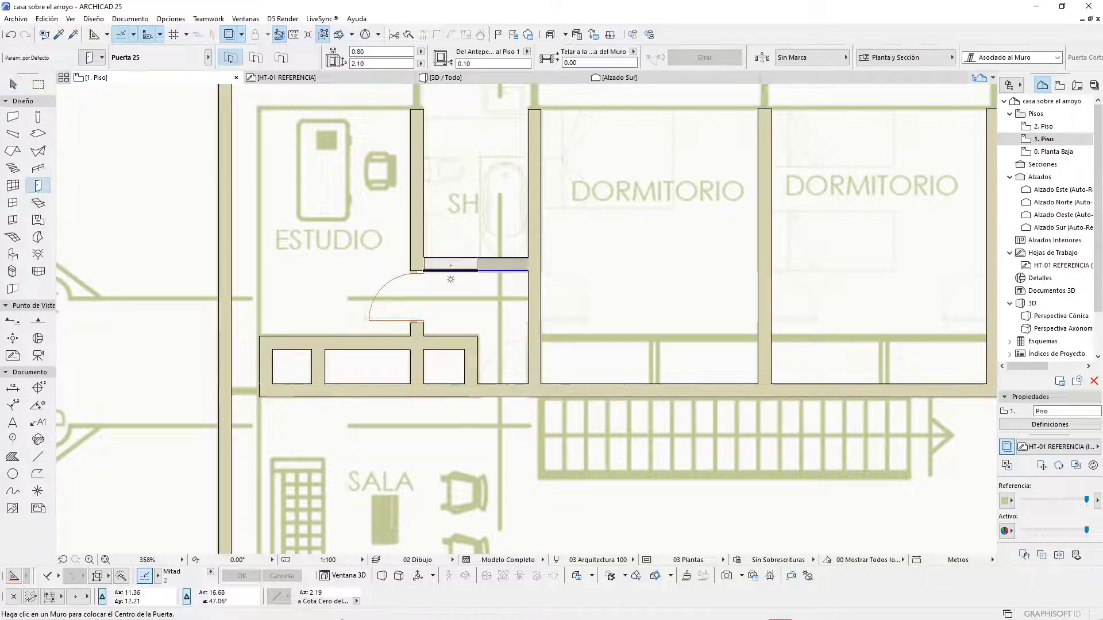
{"action": "left_click", "coordinate": [450, 270]}
{"action": "left_click", "coordinate": [430, 214]}
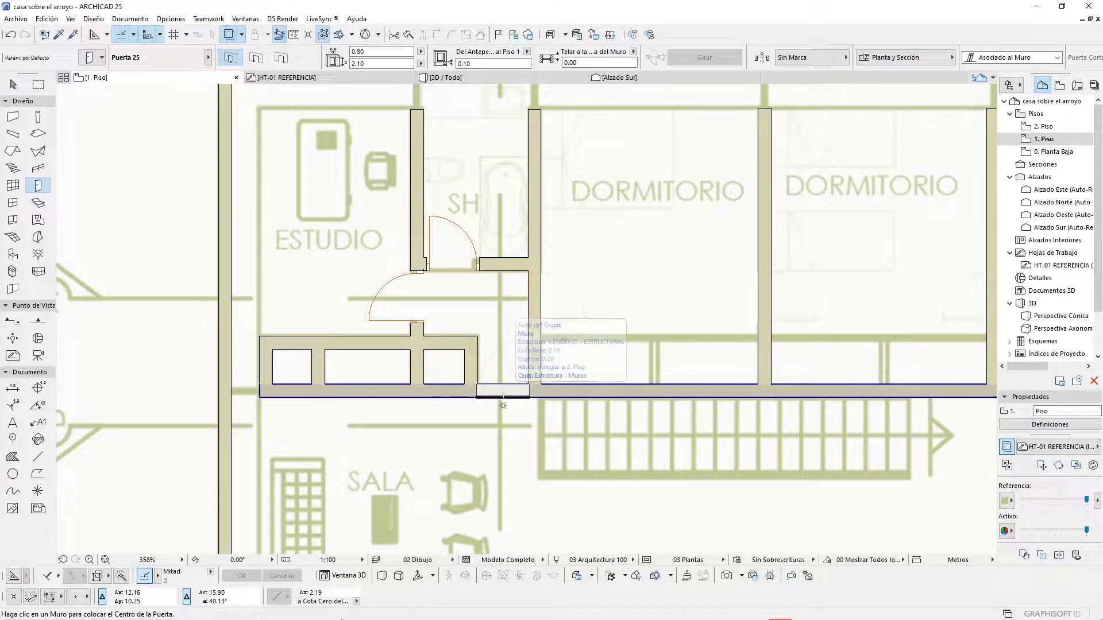
{"action": "left_click", "coordinate": [504, 397]}
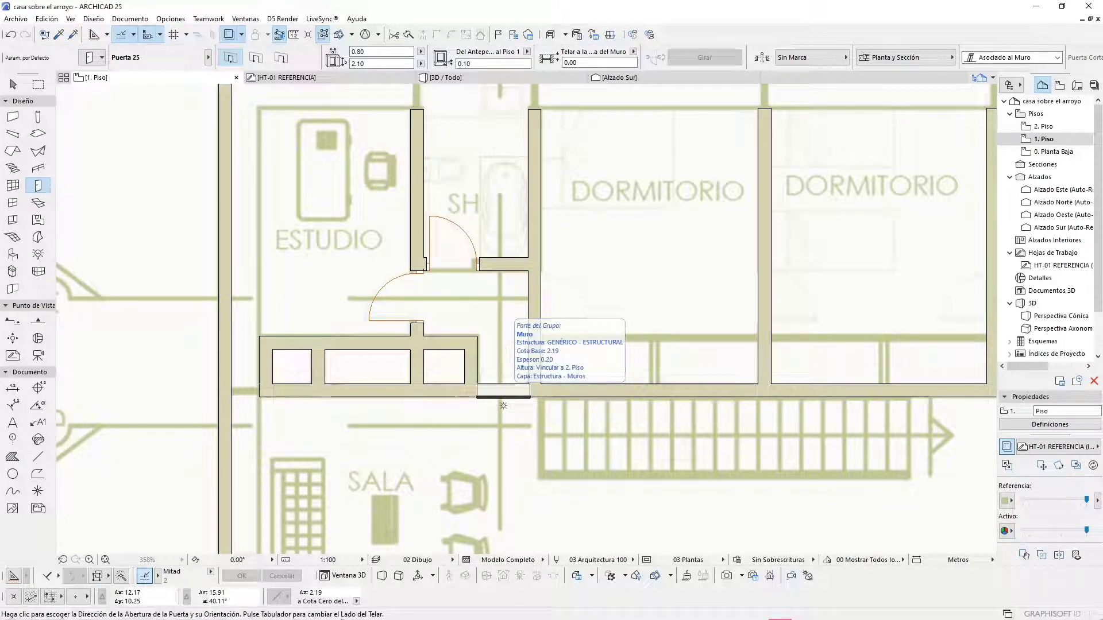
{"action": "left_click", "coordinate": [511, 339]}
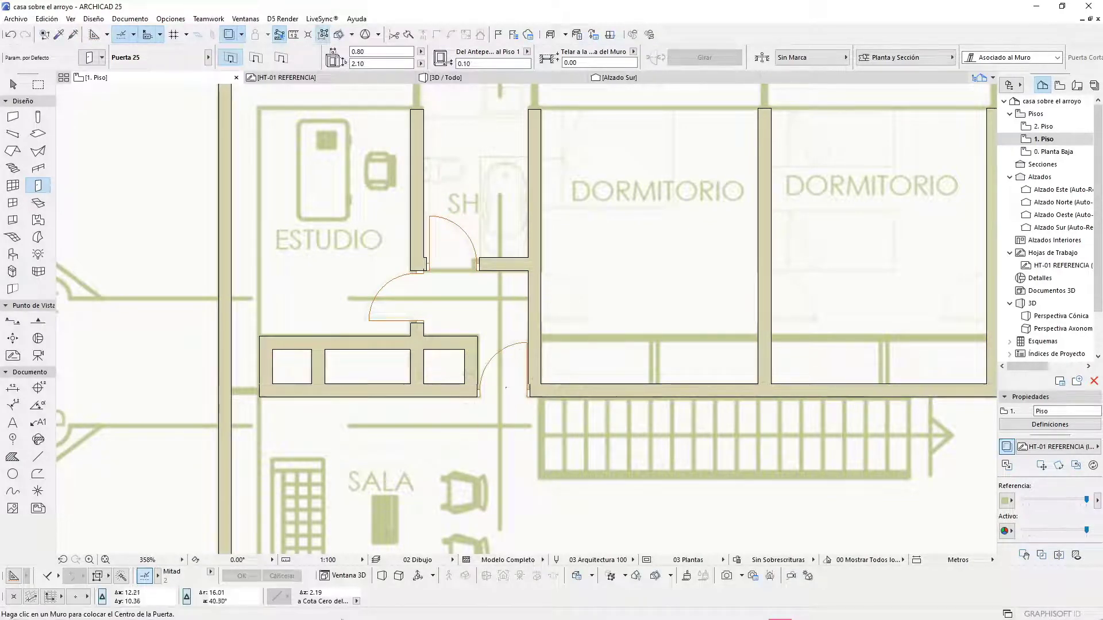
Step: Stretch the SALA door's right jamb to the face of the adjoining vertical wall, making the door 0.77 wide
{"action": "scroll", "coordinate": [501, 396], "scroll_direction": "up", "scroll_amount": 5}
{"action": "key", "text": "Escape"}
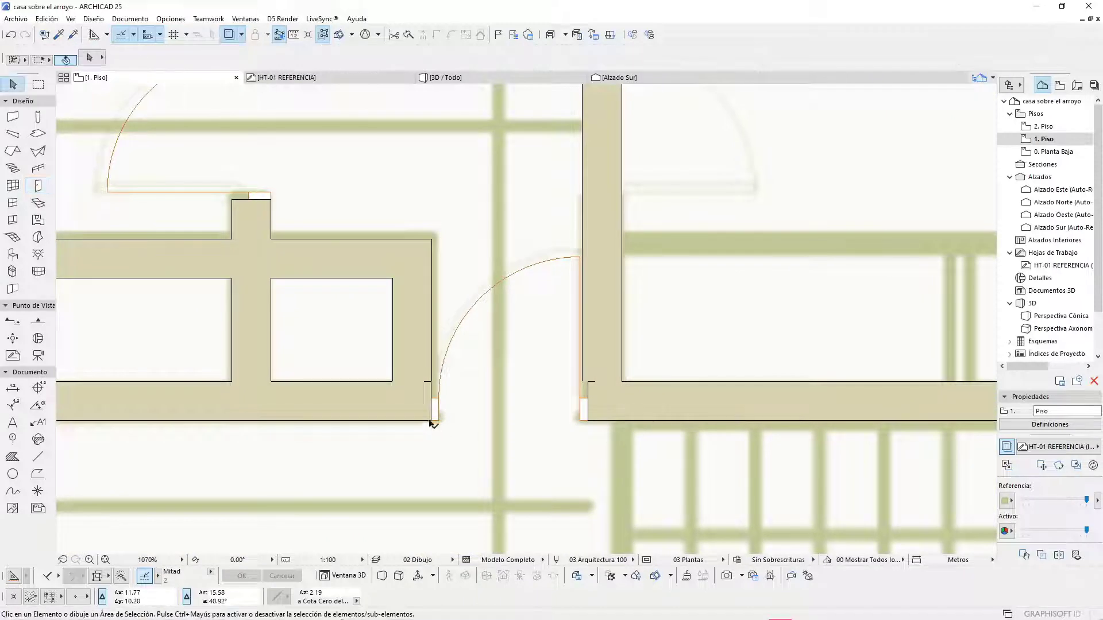
{"action": "left_click", "coordinate": [585, 388]}
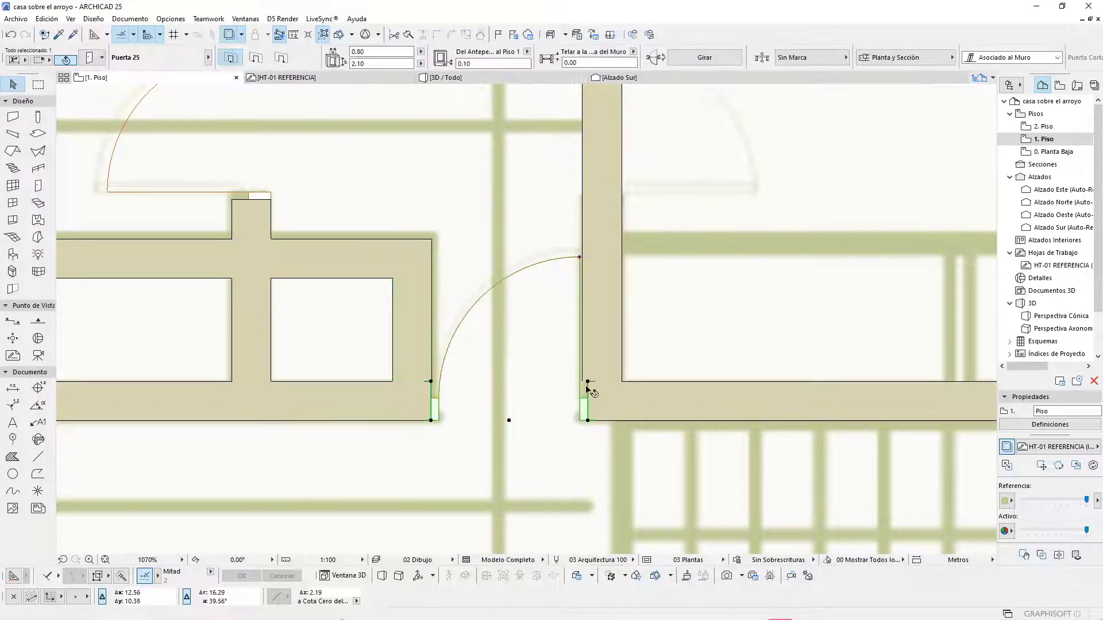
{"action": "left_click", "coordinate": [588, 382]}
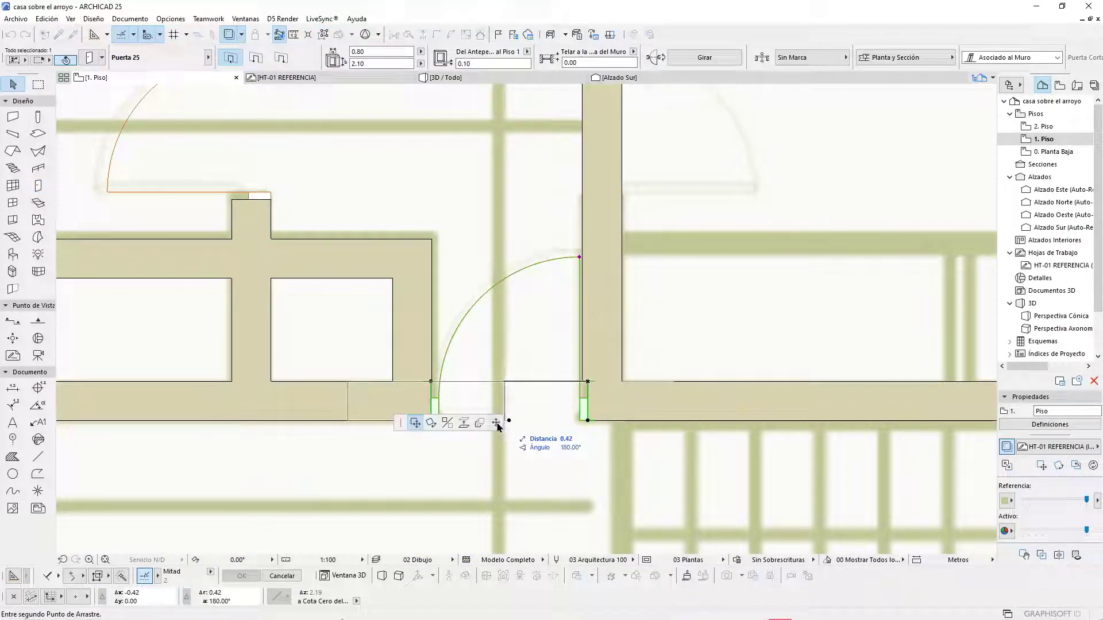
{"action": "left_click", "coordinate": [496, 423]}
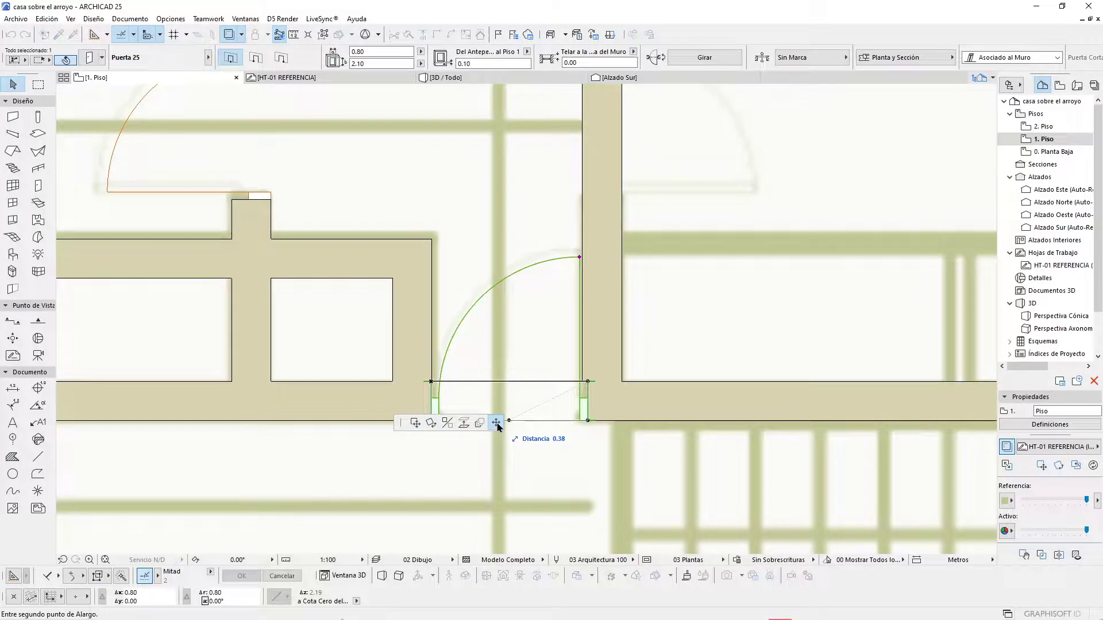
{"action": "left_click", "coordinate": [583, 381]}
{"action": "scroll", "coordinate": [454, 411], "scroll_direction": "up", "scroll_amount": 2}
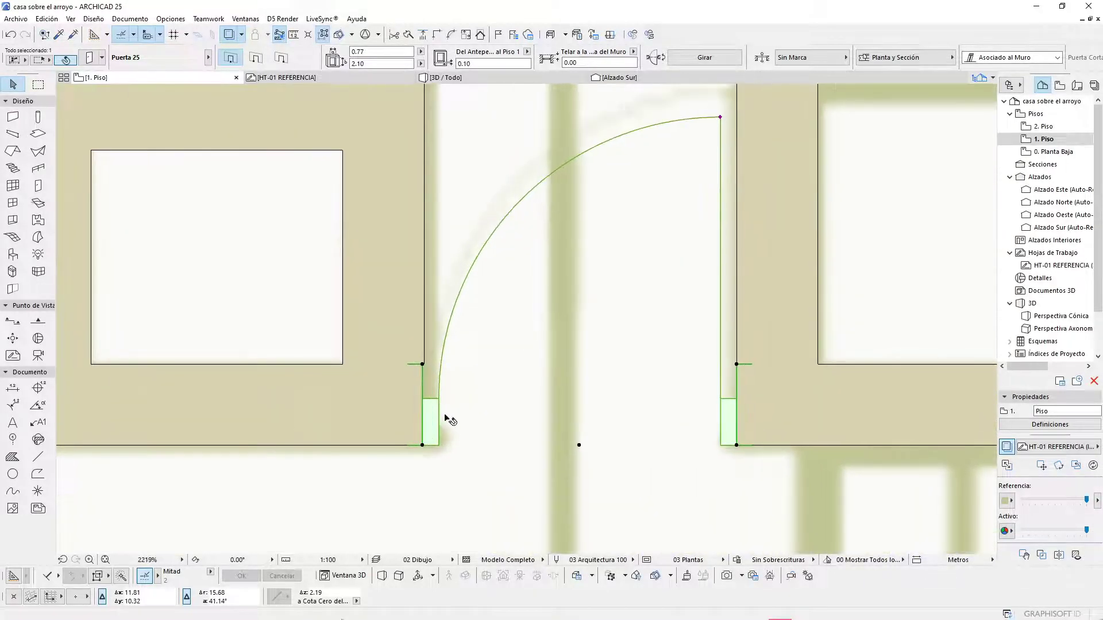
{"action": "key", "text": "Escape"}
{"action": "scroll", "coordinate": [445, 416], "scroll_direction": "down", "scroll_amount": 5}
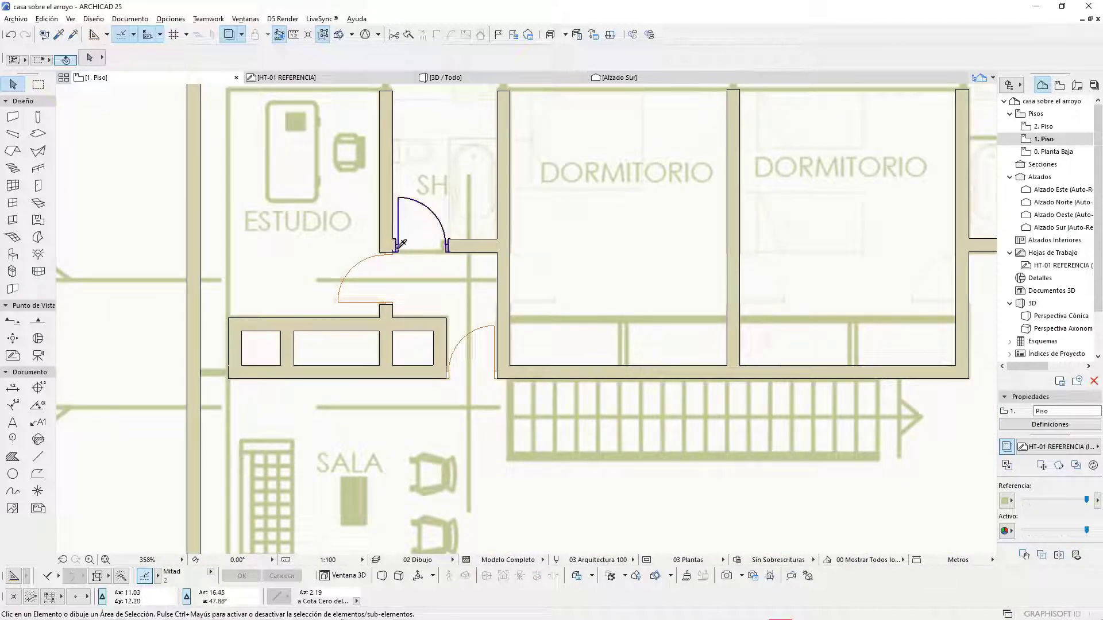
Step: Reuse the SH door's settings to place a door in the first DORMITORIO's left wall, opening from the hallway into the bedroom
{"action": "left_click", "coordinate": [459, 232], "text": "alt"}
{"action": "scroll", "coordinate": [521, 313], "scroll_direction": "up", "scroll_amount": 3}
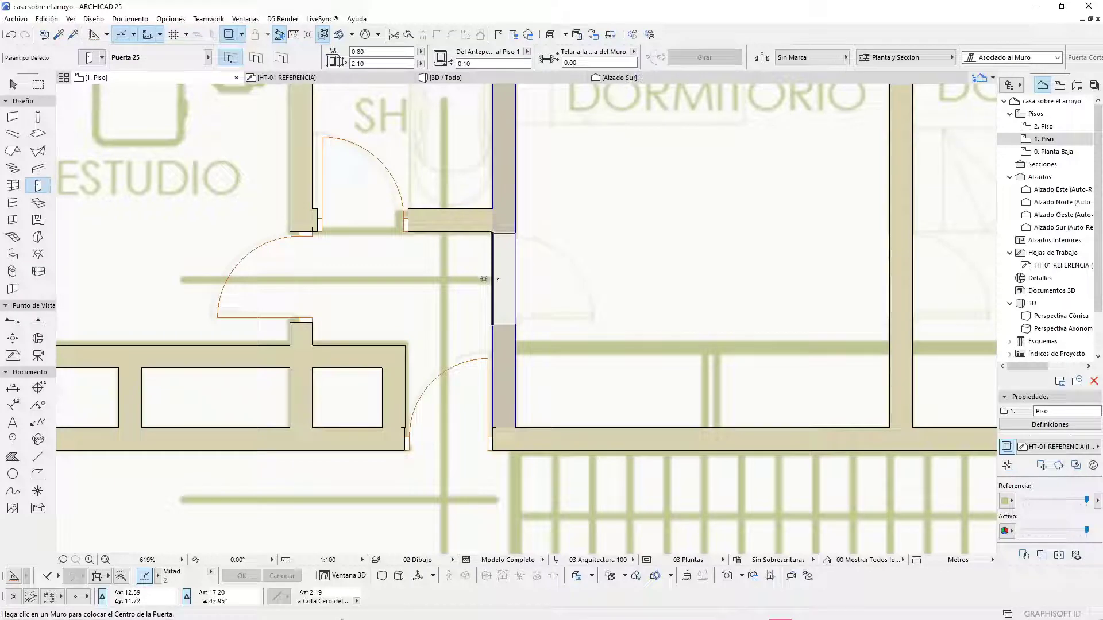
{"action": "left_click", "coordinate": [504, 278]}
{"action": "left_click", "coordinate": [529, 272]}
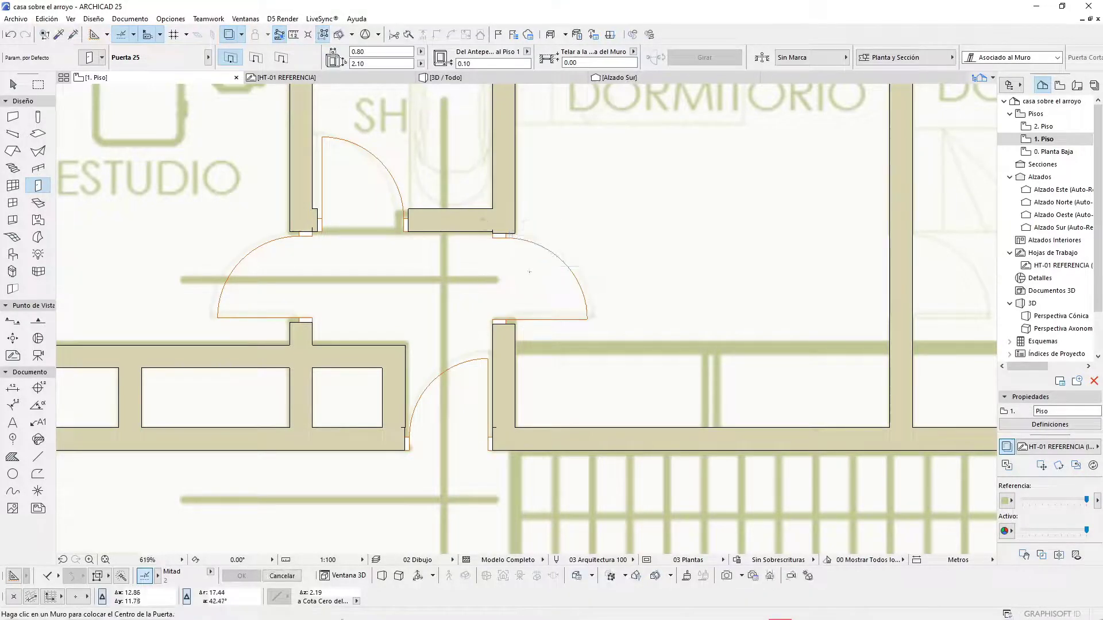
Step: Place one door in the wall between the two DORMITORIOS and another in the second bedroom's right wall, both opening into the second bedroom
{"action": "scroll", "coordinate": [530, 272], "scroll_direction": "down", "scroll_amount": 3}
{"action": "scroll", "coordinate": [490, 245], "scroll_direction": "up", "scroll_amount": 3}
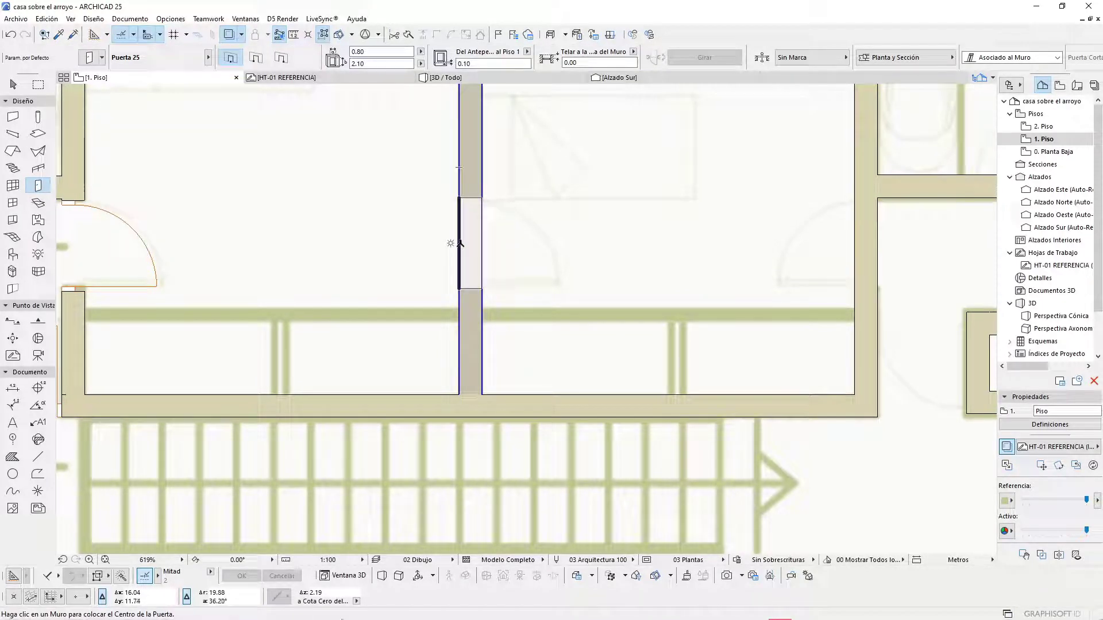
{"action": "left_click", "coordinate": [461, 244]}
{"action": "left_click", "coordinate": [490, 298]}
{"action": "scroll", "coordinate": [490, 298], "scroll_direction": "down", "scroll_amount": 3}
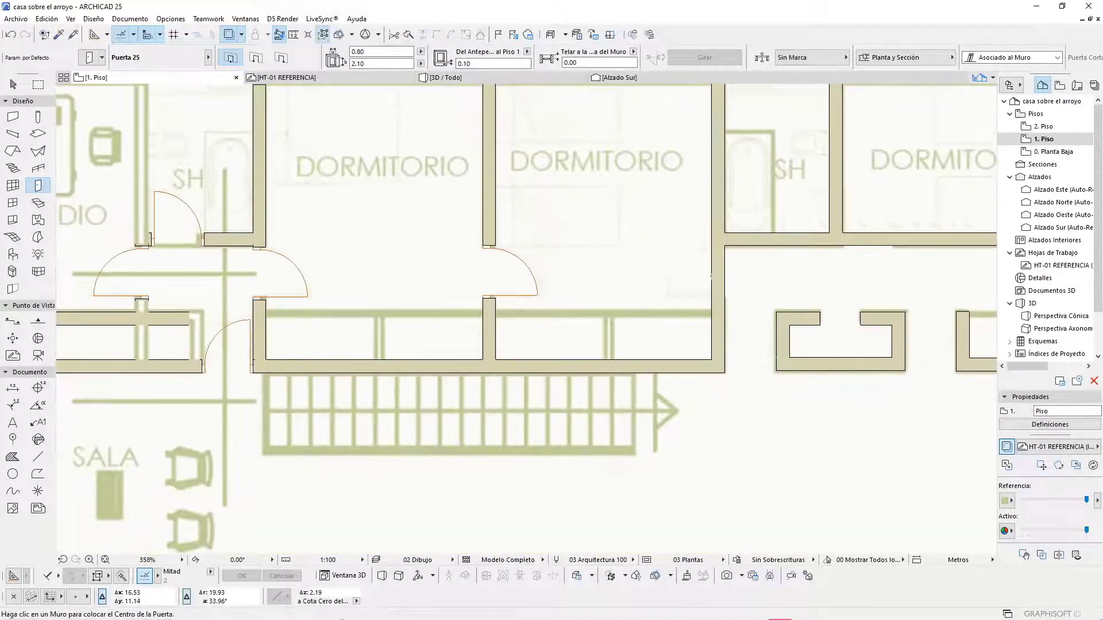
{"action": "left_click", "coordinate": [722, 272]}
{"action": "left_click", "coordinate": [658, 292]}
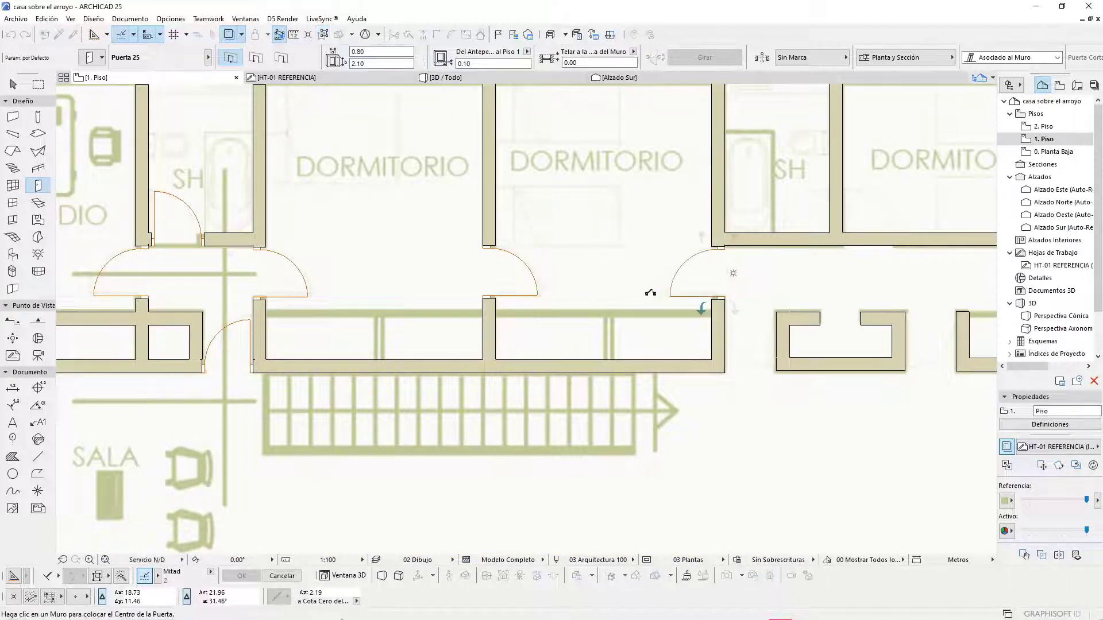
Step: Place a door into the second SH and another into the adjacent third DORMITORIO, both opening inward beside their shared wall
{"action": "scroll", "coordinate": [425, 325], "scroll_direction": "down", "scroll_amount": 2}
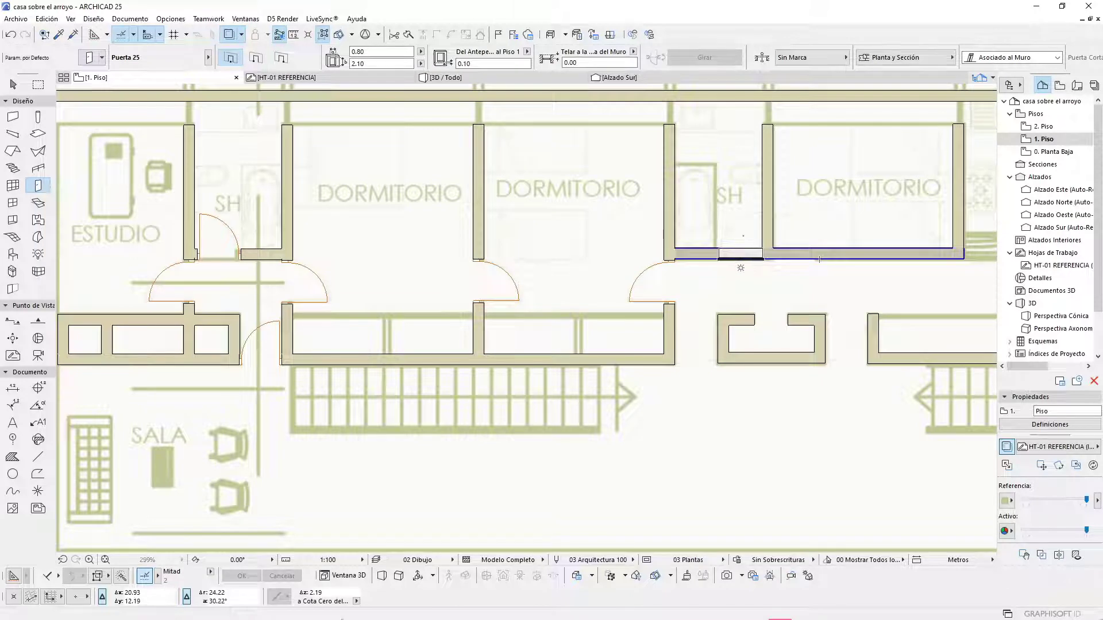
{"action": "left_click", "coordinate": [742, 258]}
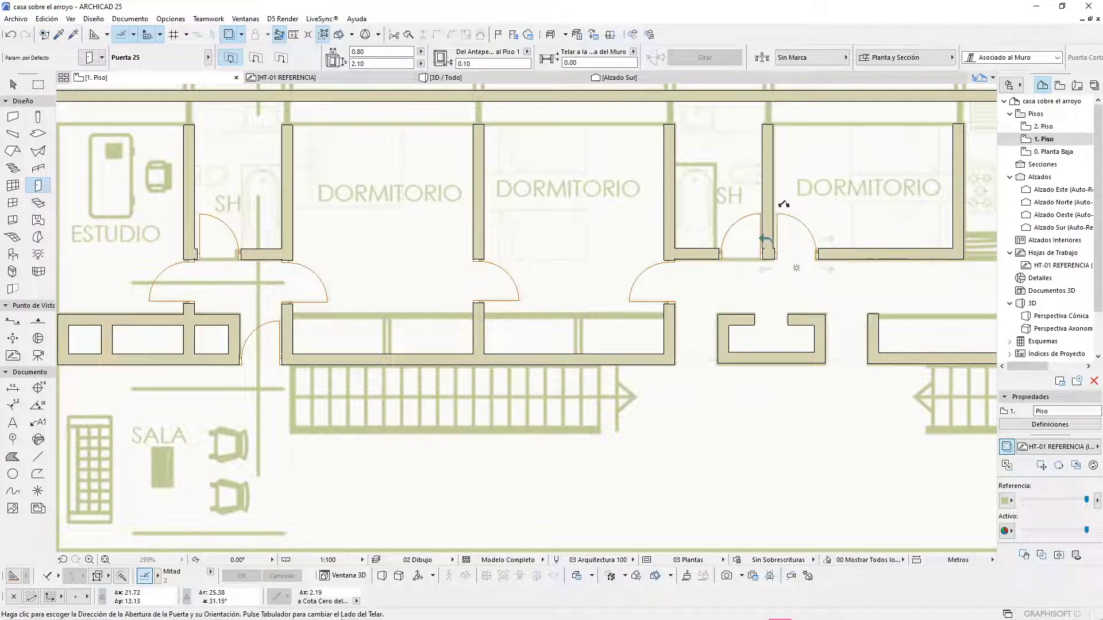
{"action": "scroll", "coordinate": [632, 310], "scroll_direction": "down", "scroll_amount": 3}
Step: Extend the upper-left wall segment of the small closet leftward to the face of the second DORMITORIO's right wall
{"action": "scroll", "coordinate": [613, 314], "scroll_direction": "up", "scroll_amount": 5}
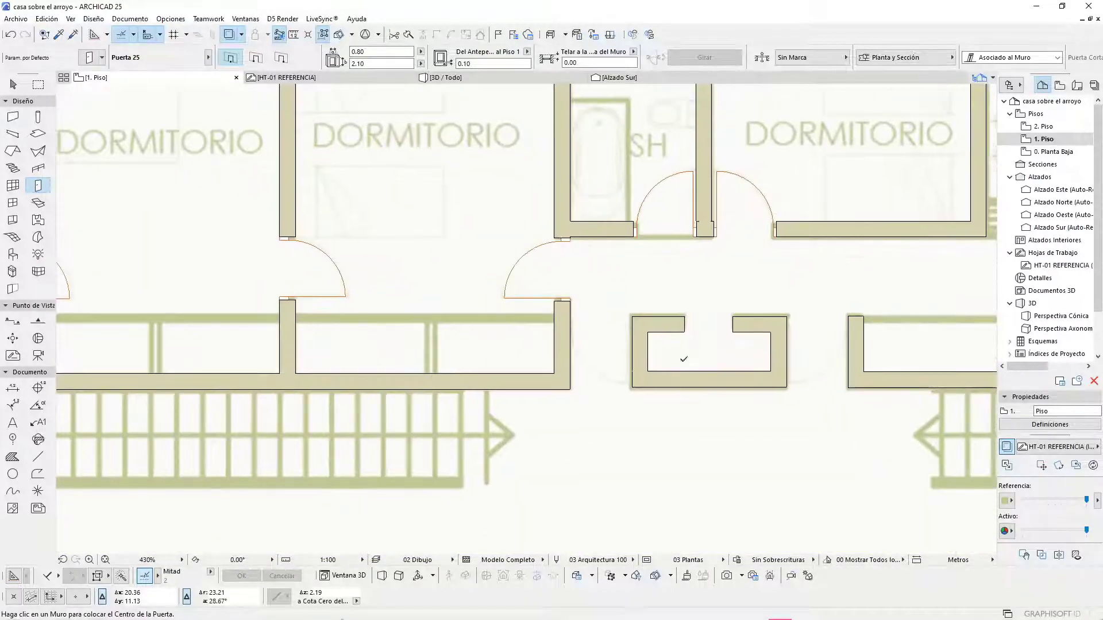
{"action": "scroll", "coordinate": [583, 330], "scroll_direction": "up", "scroll_amount": 4}
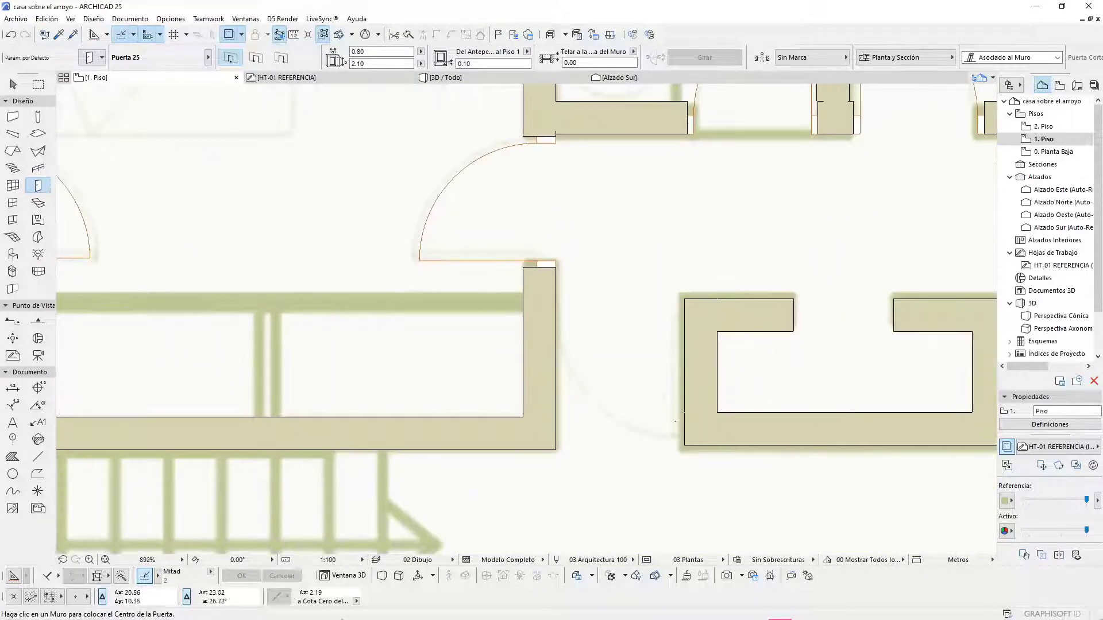
{"action": "key", "text": "Escape"}
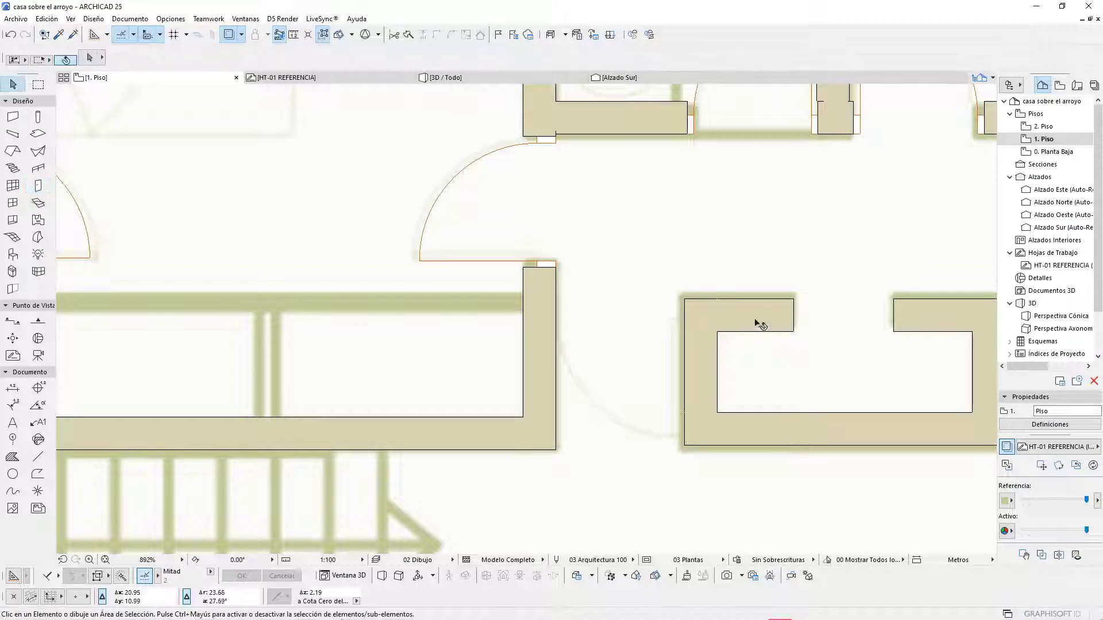
{"action": "left_click", "coordinate": [749, 311]}
{"action": "left_click", "coordinate": [684, 298]}
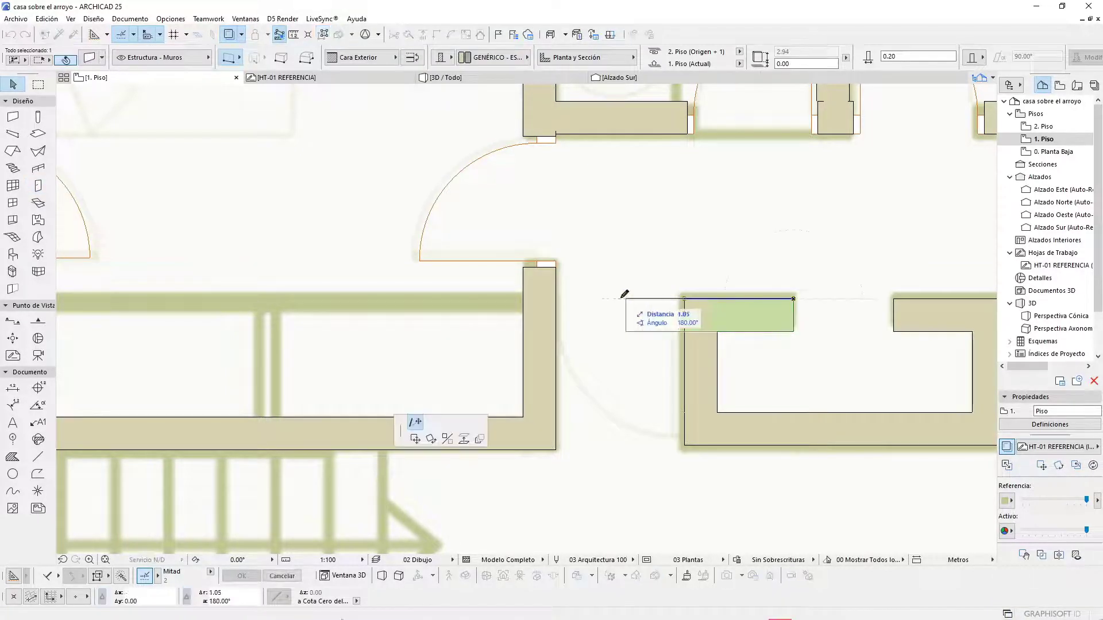
{"action": "left_click", "coordinate": [556, 298]}
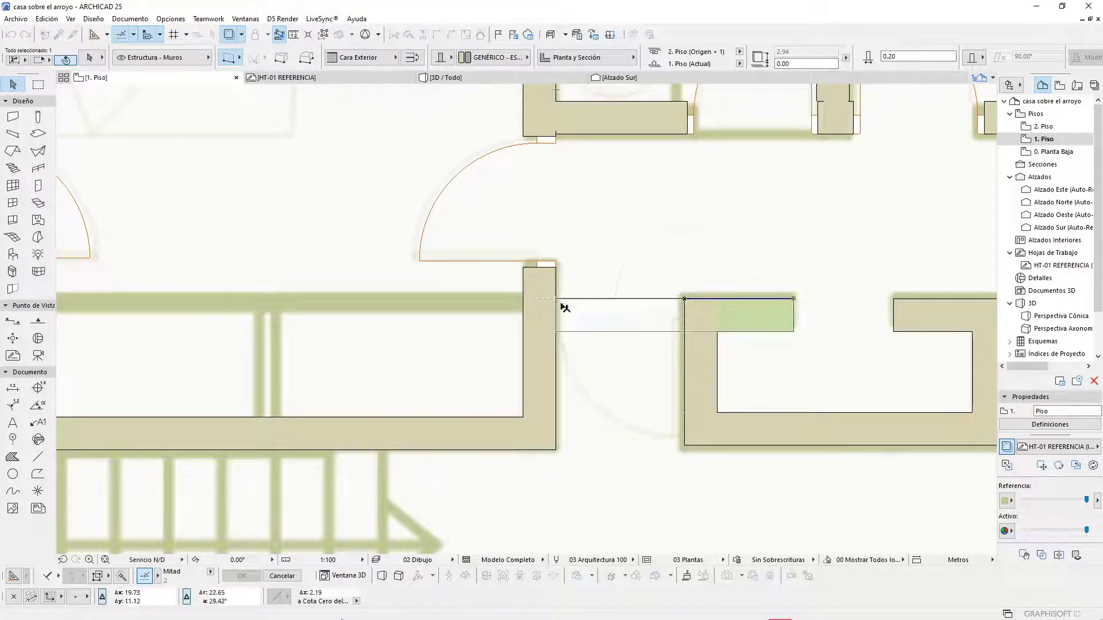
{"action": "key", "text": "Escape"}
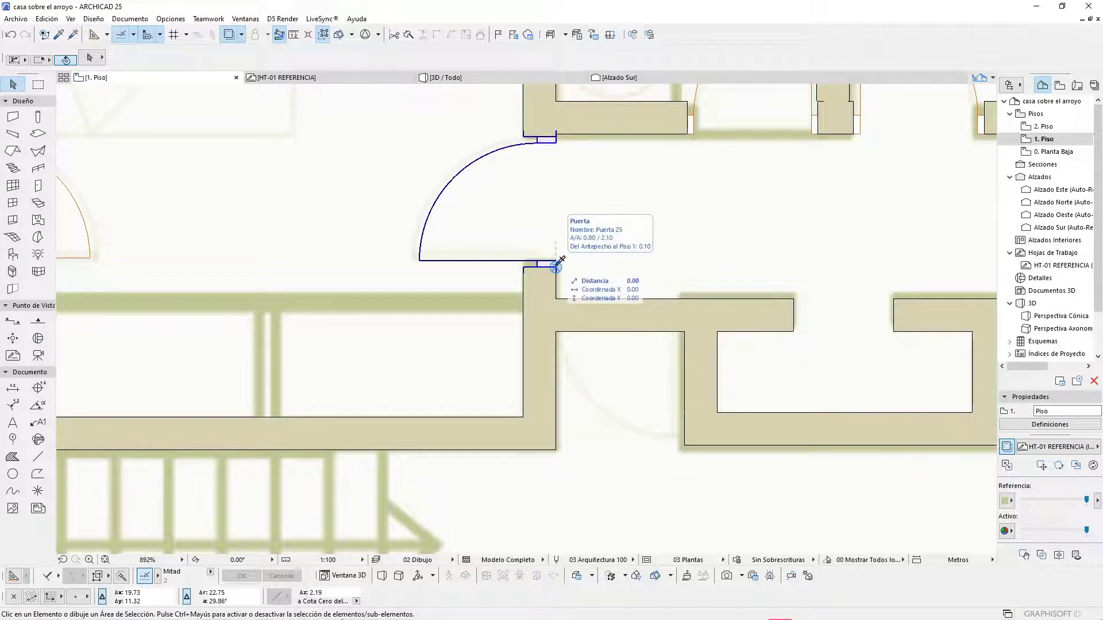
Step: Reuse the second DORMITORIO's right door settings to place a door in the extended wall segment, opening downward and hinged on the closet side
{"action": "left_click", "coordinate": [547, 138], "text": "alt"}
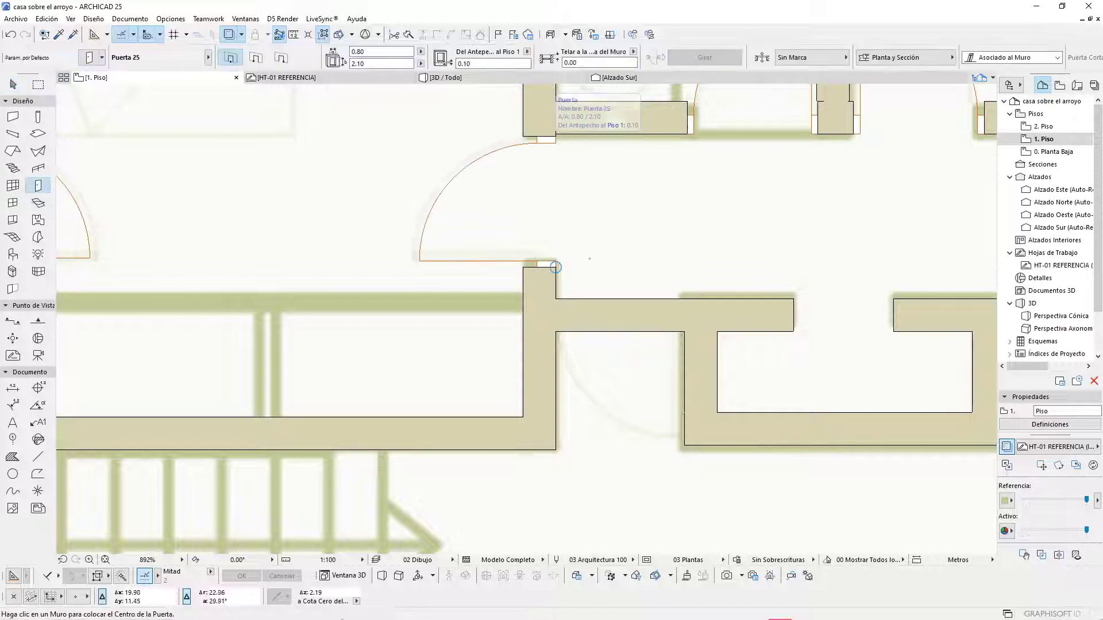
{"action": "left_click", "coordinate": [617, 297]}
{"action": "left_click", "coordinate": [666, 422]}
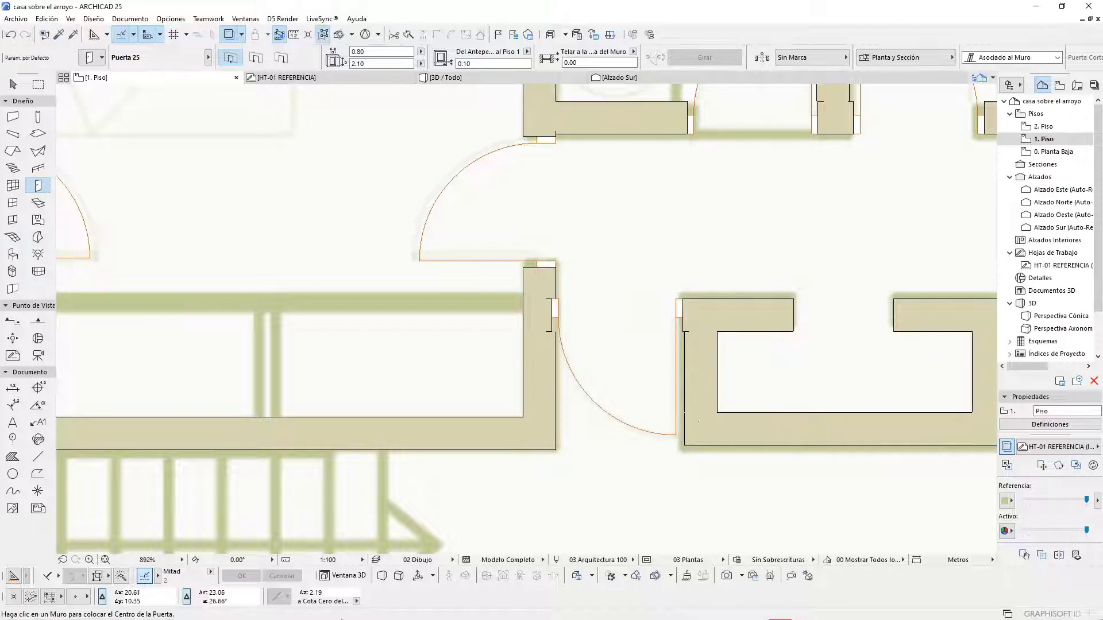
Step: Stretch both jambs of the door left of the small closet to the adjoining wall faces, making the door 0.79 wide
{"action": "scroll", "coordinate": [574, 344], "scroll_direction": "up", "scroll_amount": 3}
{"action": "scroll", "coordinate": [550, 356], "scroll_direction": "up", "scroll_amount": 1}
{"action": "key", "text": "Escape"}
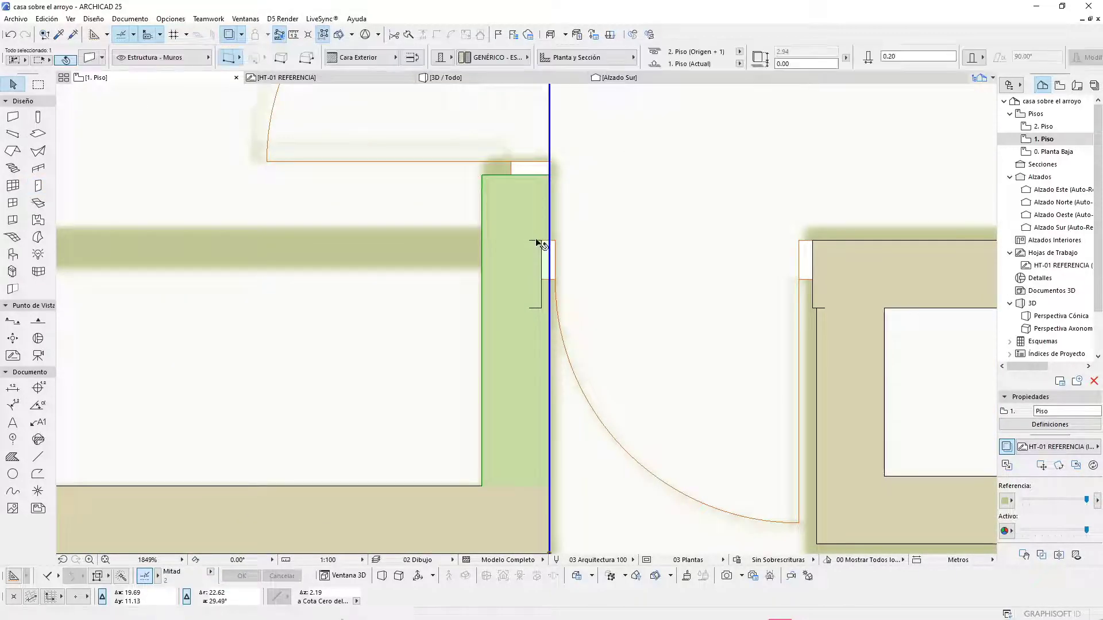
{"action": "left_click", "coordinate": [530, 239]}
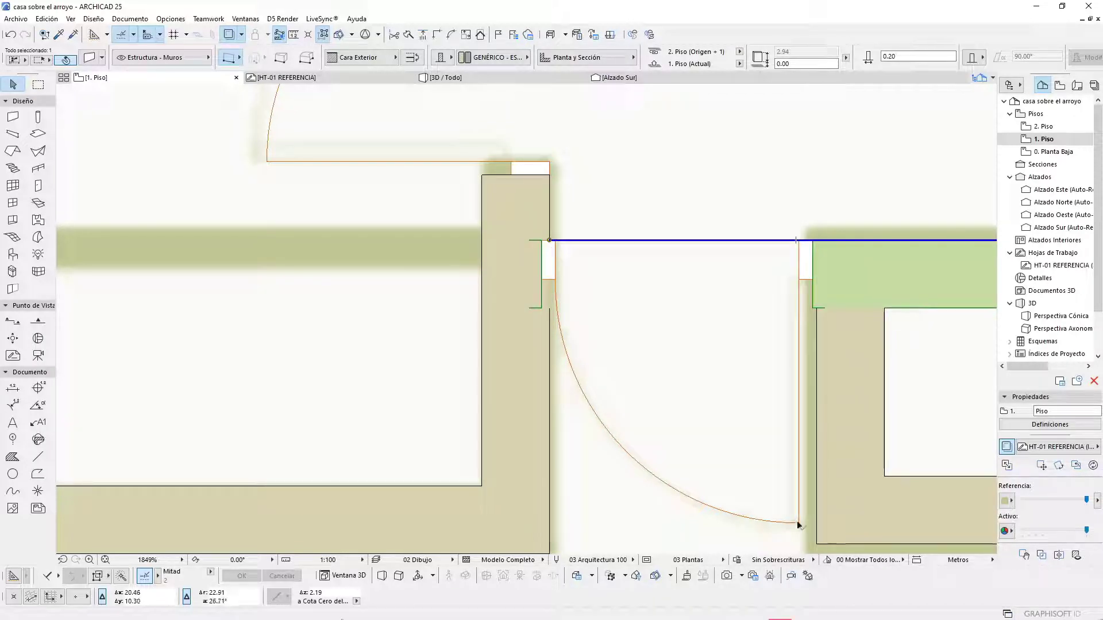
{"action": "left_click", "coordinate": [541, 257]}
{"action": "left_click", "coordinate": [541, 242]}
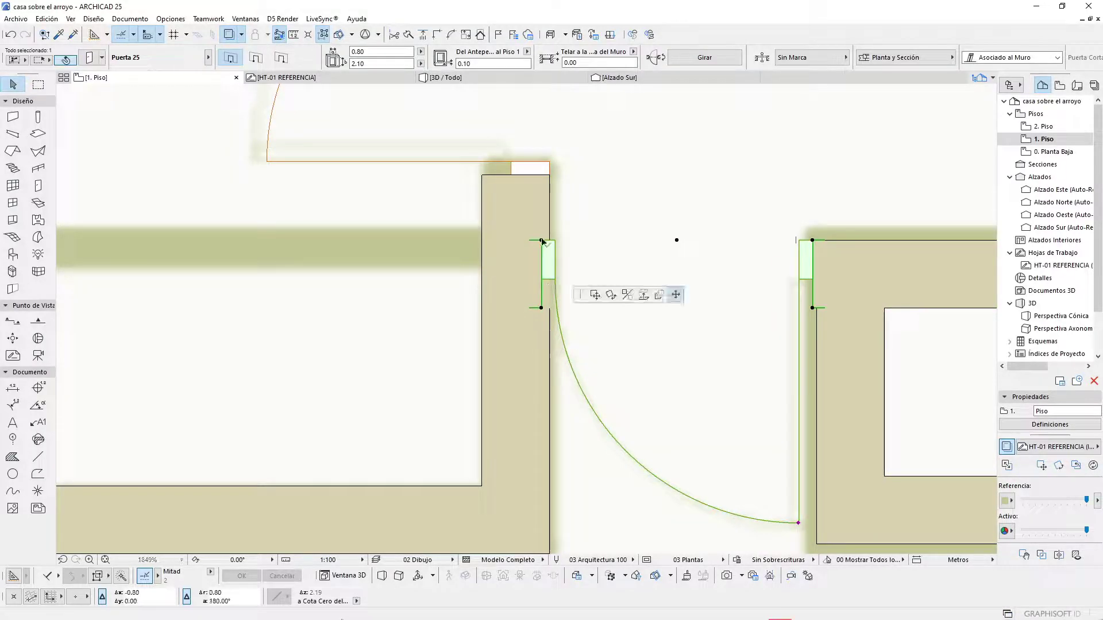
{"action": "left_click", "coordinate": [550, 240]}
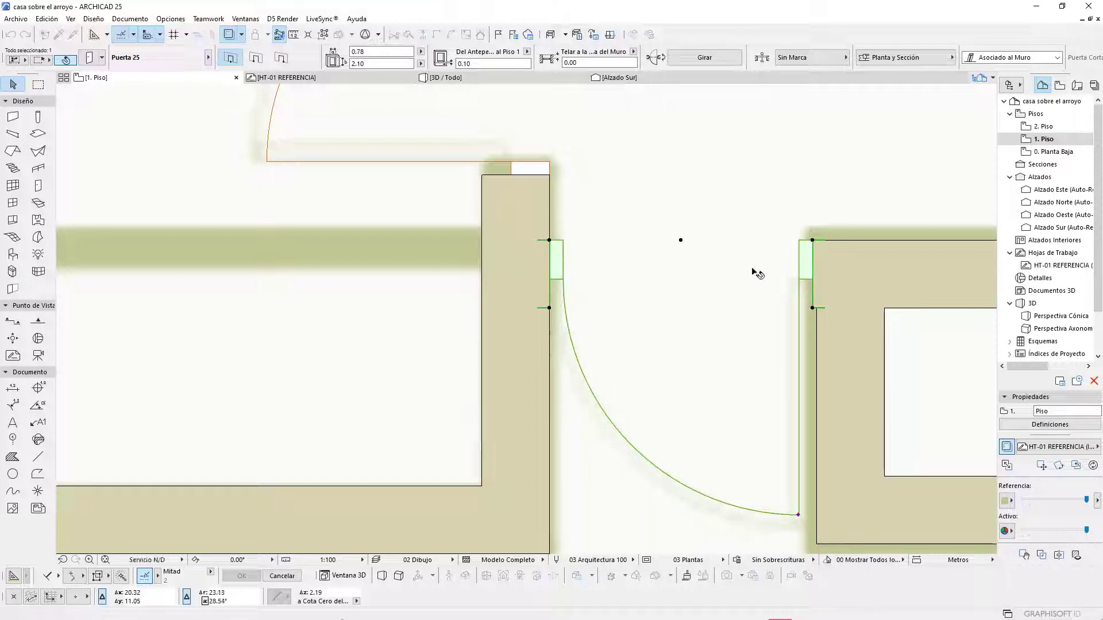
{"action": "left_click", "coordinate": [812, 308]}
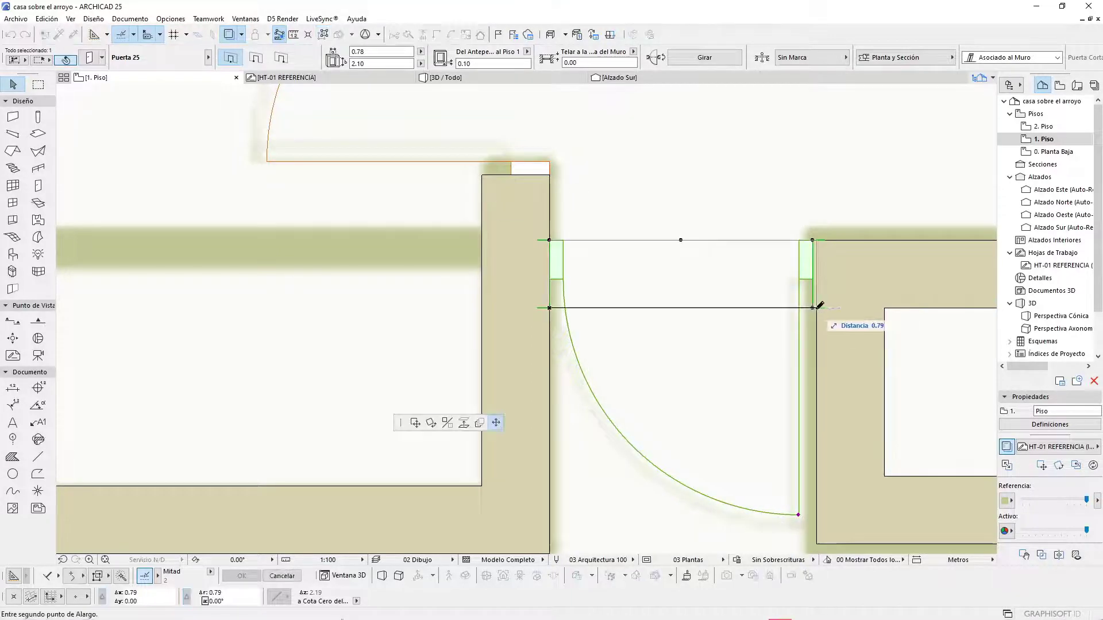
{"action": "left_click", "coordinate": [821, 306]}
{"action": "scroll", "coordinate": [718, 282], "scroll_direction": "down", "scroll_amount": 6}
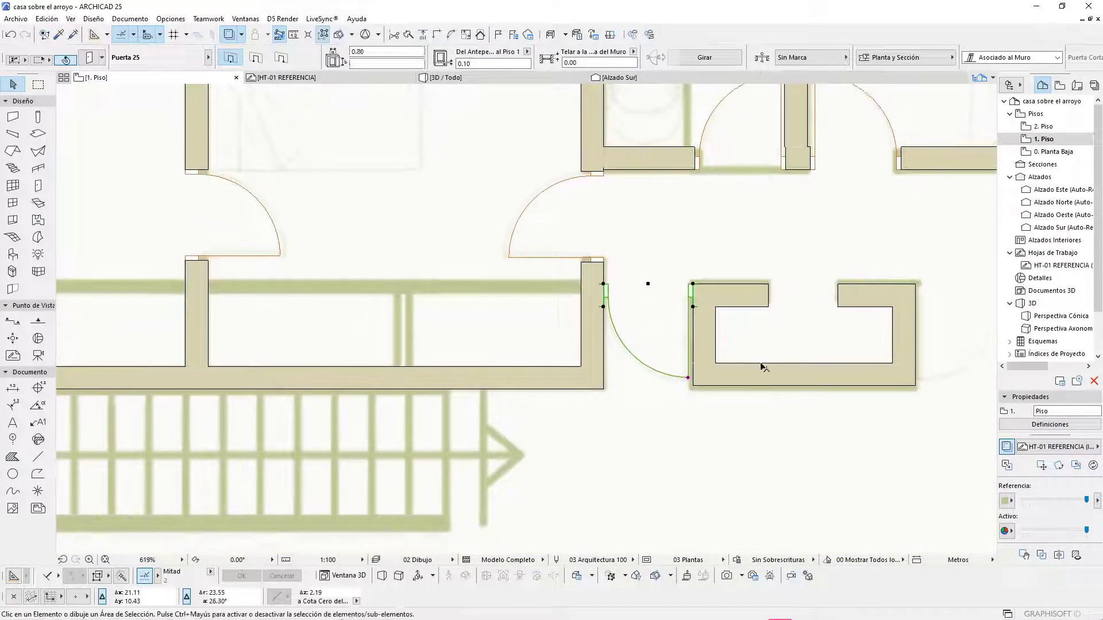
Step: Extend the upper-right wall segment of the small closet rightward to the face of the next vertical wall
{"action": "scroll", "coordinate": [546, 343], "scroll_direction": "down", "scroll_amount": 1}
{"action": "scroll", "coordinate": [629, 326], "scroll_direction": "up", "scroll_amount": 3}
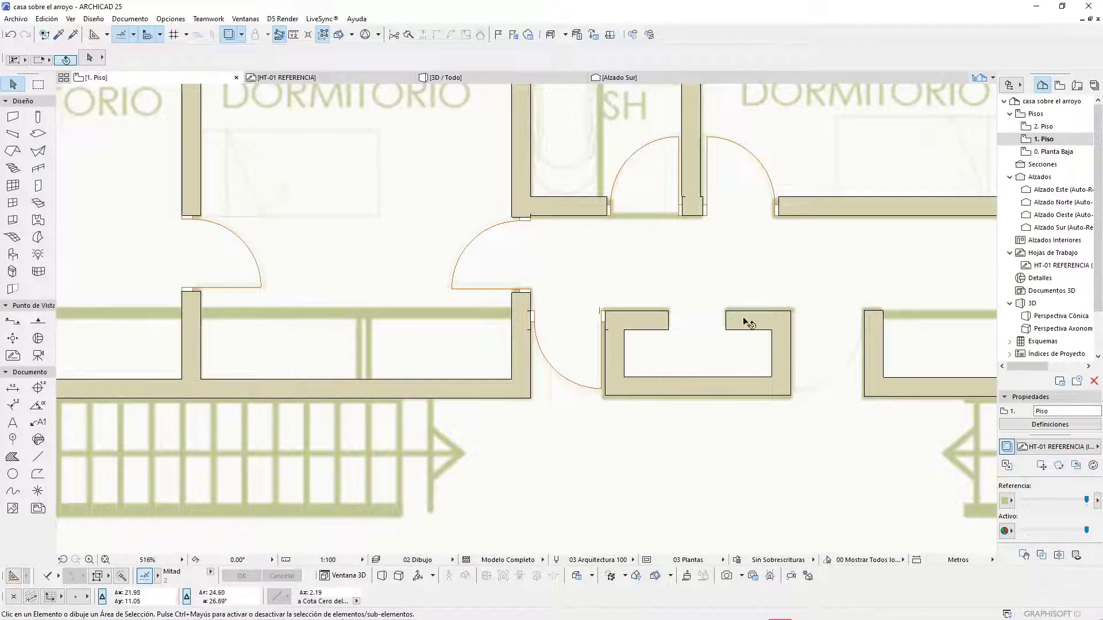
{"action": "left_click", "coordinate": [747, 323]}
{"action": "left_click", "coordinate": [792, 312]}
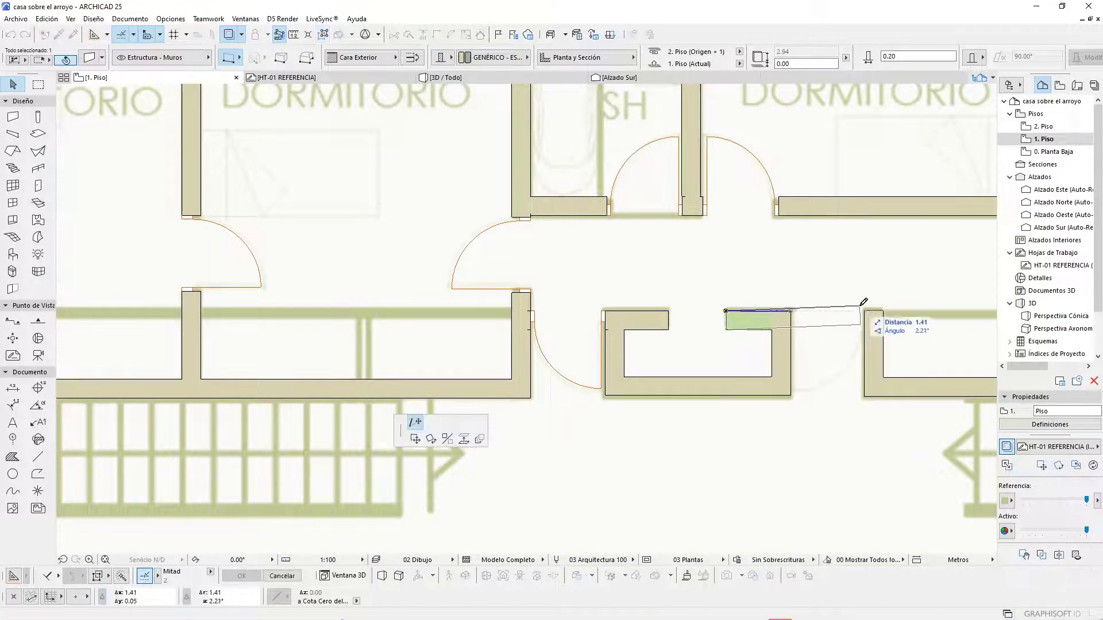
{"action": "scroll", "coordinate": [857, 304], "scroll_direction": "up", "scroll_amount": 6}
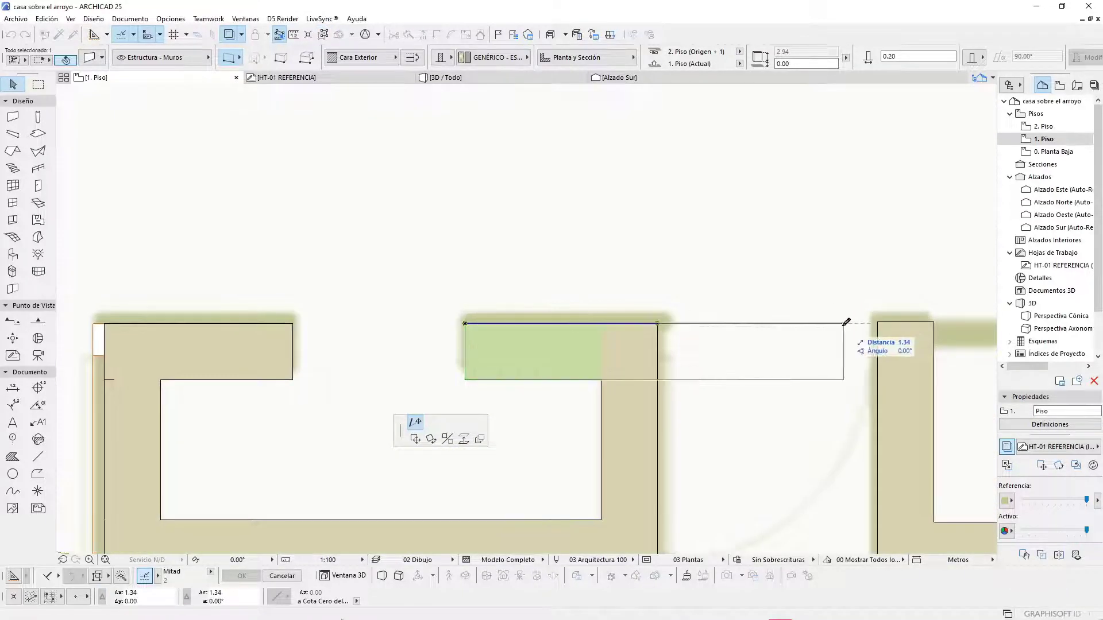
{"action": "left_click", "coordinate": [878, 324]}
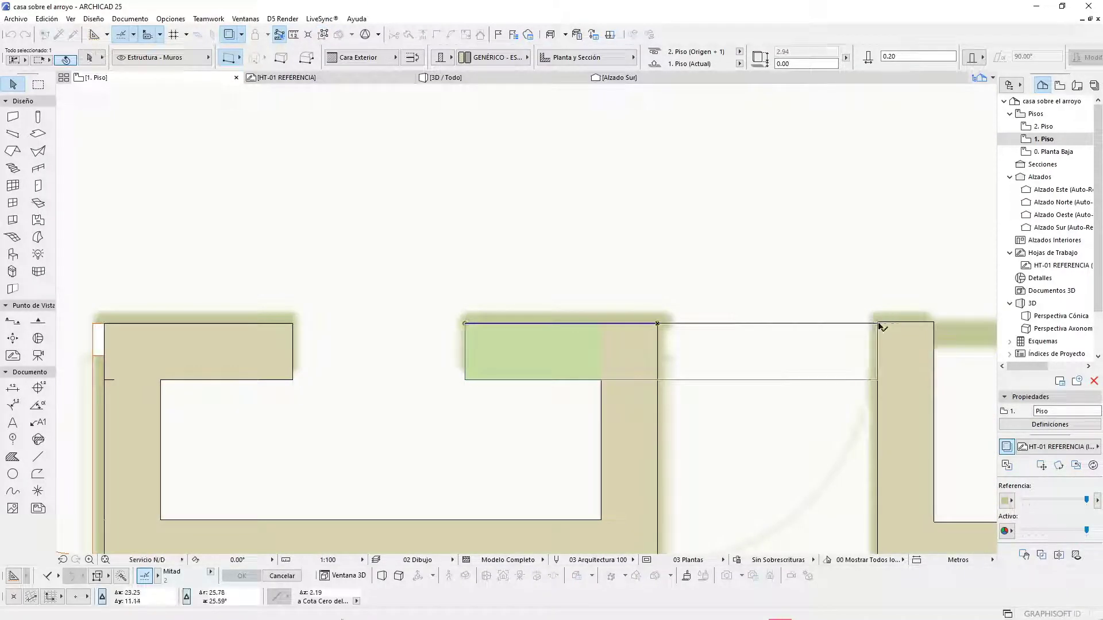
{"action": "scroll", "coordinate": [733, 286], "scroll_direction": "down", "scroll_amount": 5}
{"action": "key", "text": "Escape"}
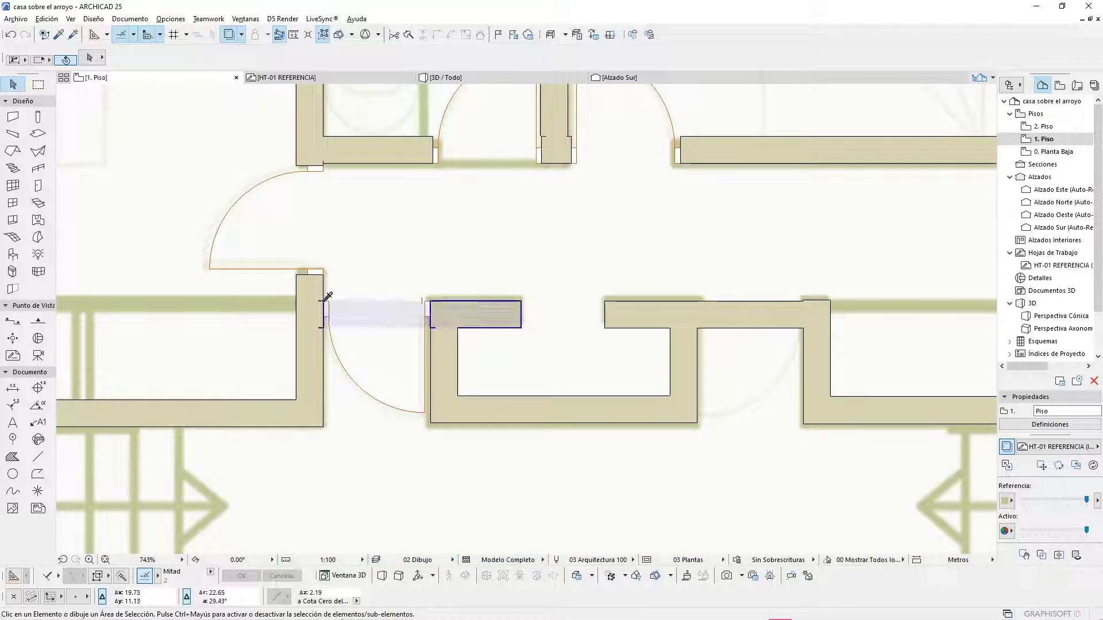
Step: Reuse the 0.79 door's settings to place a door in the wall segment right of the small closet, opening downward and hinged on the closet side
{"action": "left_click", "coordinate": [760, 312], "text": "alt"}
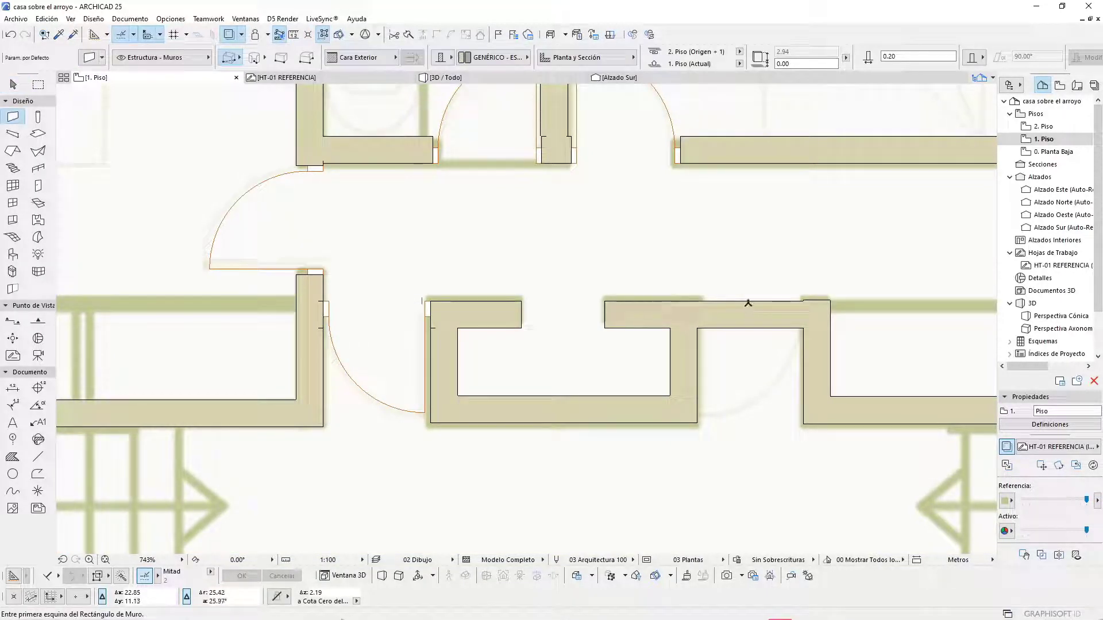
{"action": "left_click", "coordinate": [746, 301]}
{"action": "left_click", "coordinate": [427, 407], "text": "alt"}
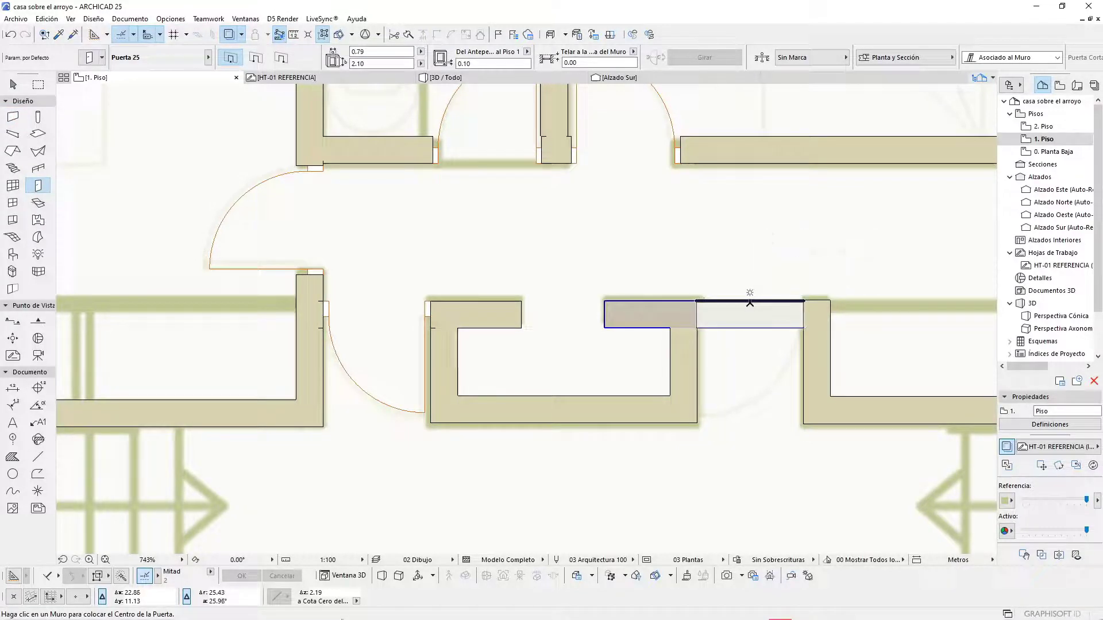
{"action": "left_click", "coordinate": [750, 303]}
{"action": "left_click", "coordinate": [728, 366]}
{"action": "scroll", "coordinate": [796, 331], "scroll_direction": "up", "scroll_amount": 3}
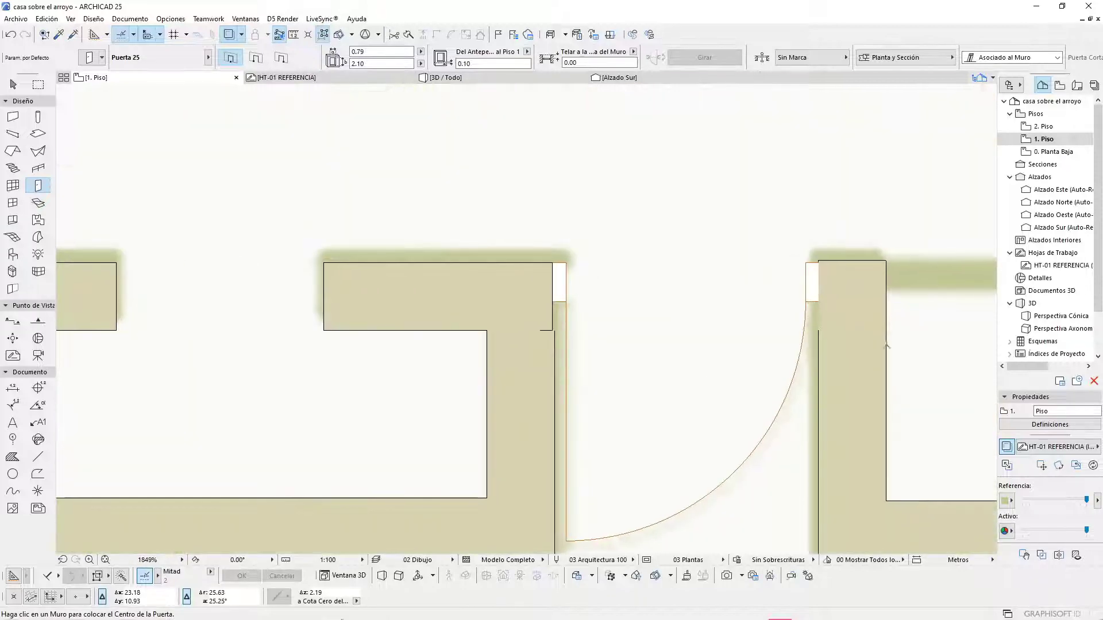
Step: Place two 0.79 doors at the hallway's right end past COCINA, one in the lower wall and one in the upper, both opening into the hallway
{"action": "scroll", "coordinate": [529, 320], "scroll_direction": "down", "scroll_amount": 8}
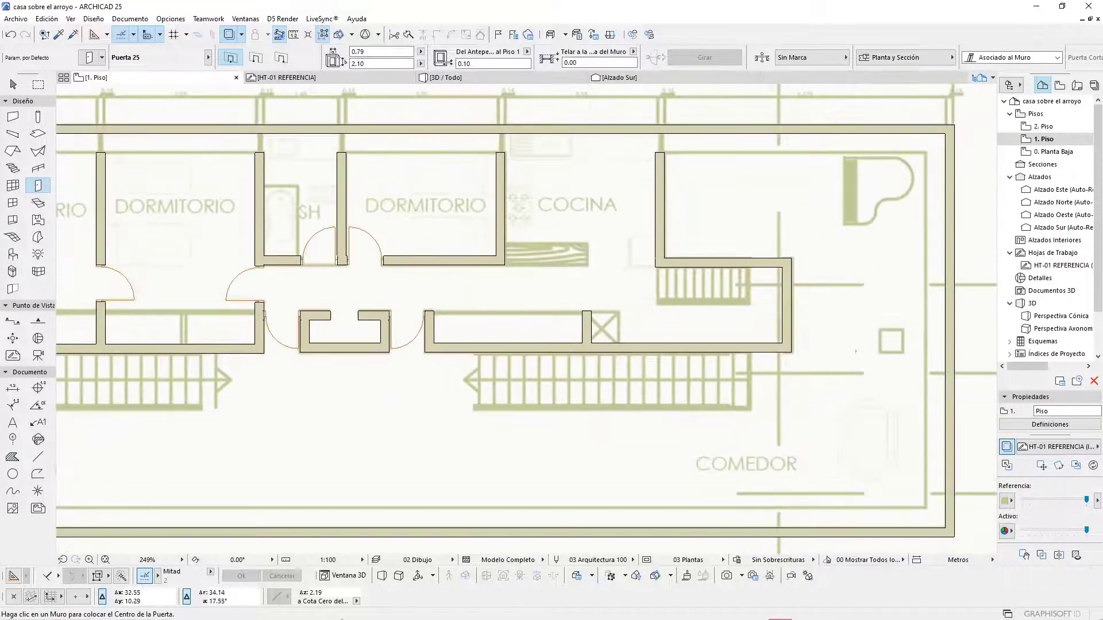
{"action": "scroll", "coordinate": [661, 292], "scroll_direction": "up", "scroll_amount": 5}
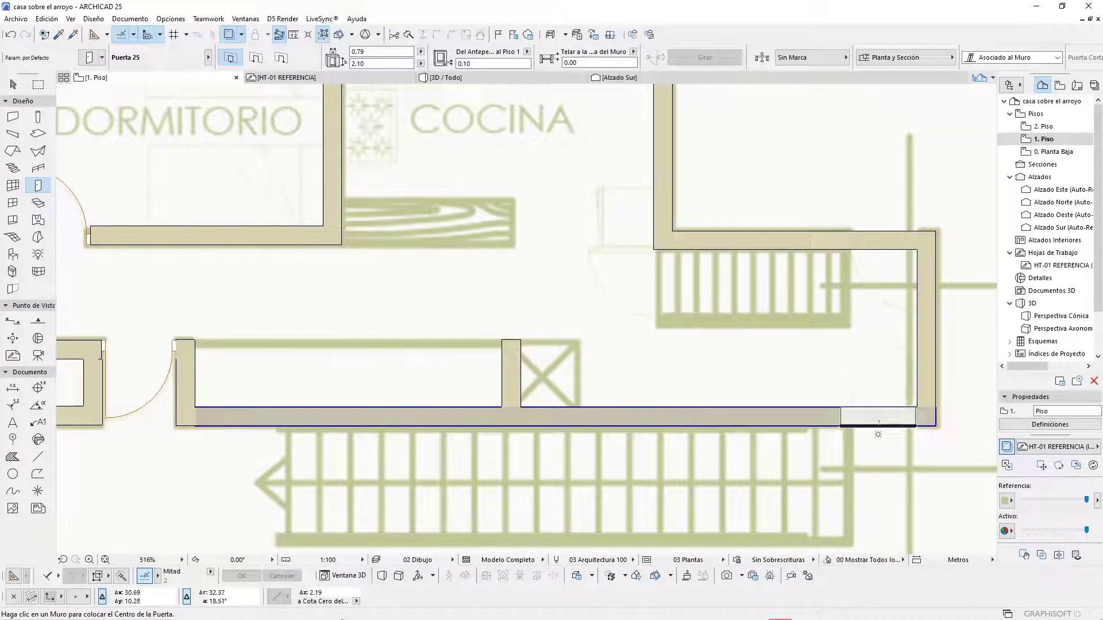
{"action": "left_click", "coordinate": [880, 423]}
{"action": "left_click", "coordinate": [915, 345]}
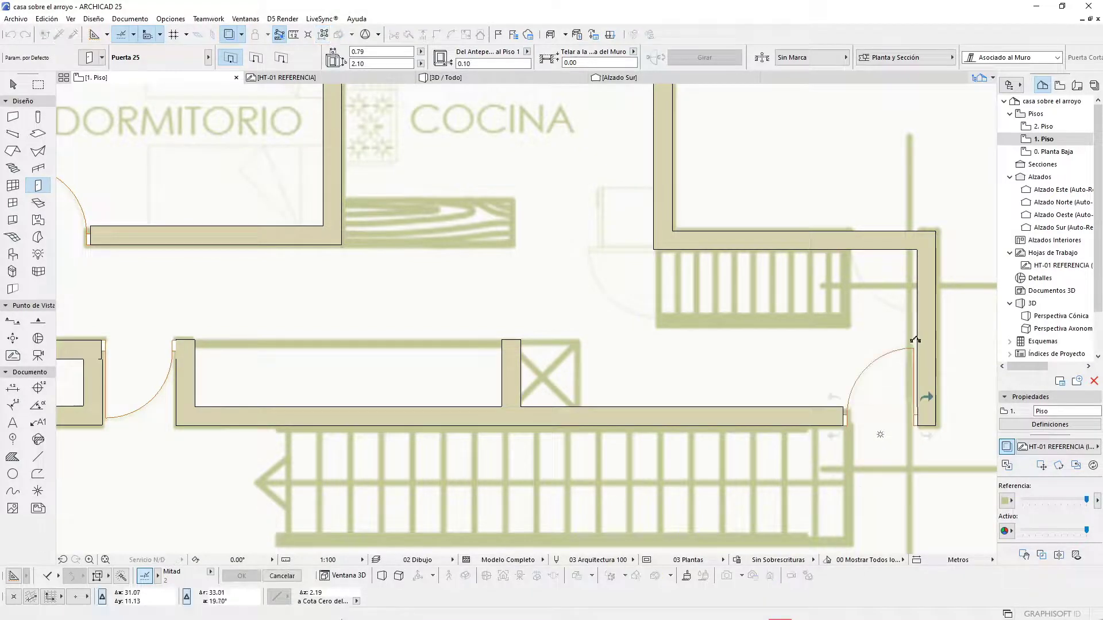
{"action": "left_click", "coordinate": [881, 231]}
{"action": "left_click", "coordinate": [906, 295]}
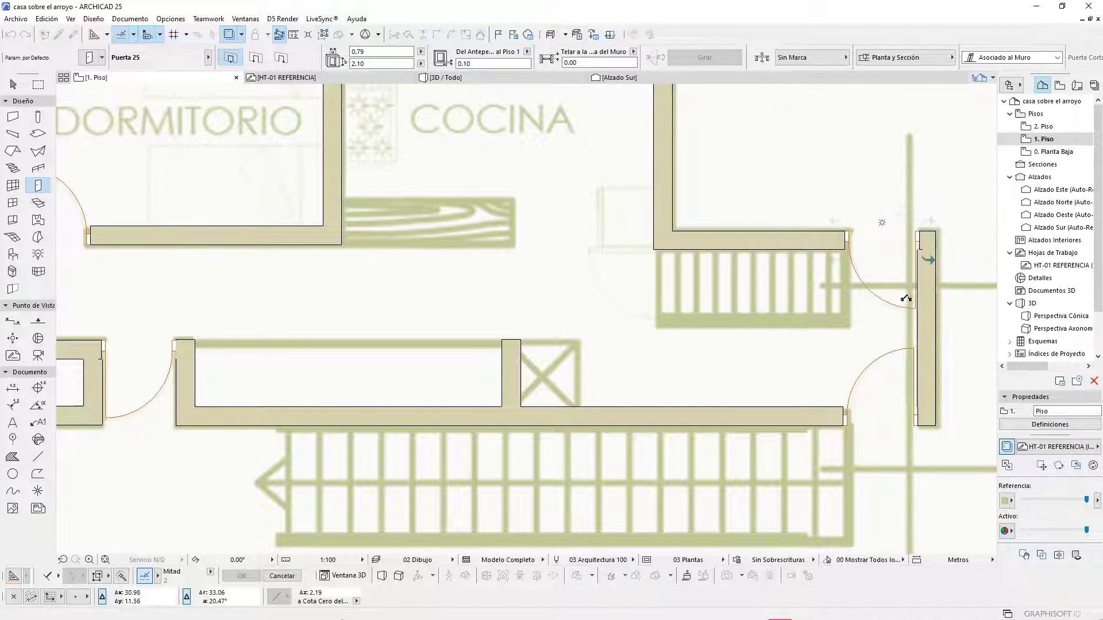
Step: Move the vertical wall closing the hallway's right end slightly right to match the reference plan
{"action": "scroll", "coordinate": [945, 251], "scroll_direction": "up", "scroll_amount": 3}
{"action": "scroll", "coordinate": [945, 251], "scroll_direction": "up", "scroll_amount": 3}
{"action": "key", "text": "Escape"}
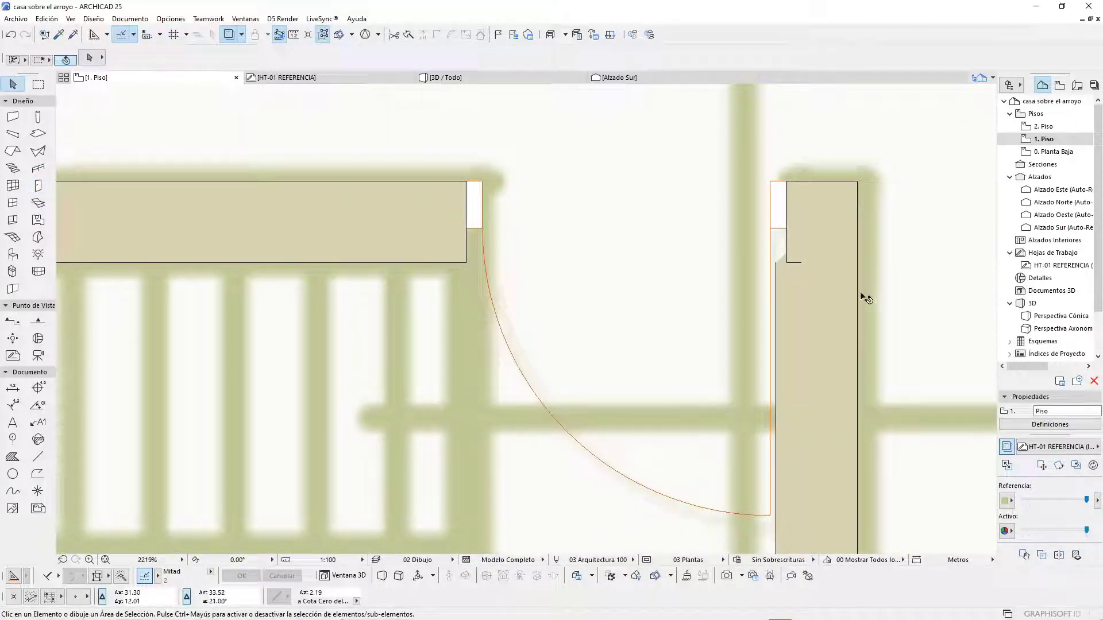
{"action": "left_click", "coordinate": [859, 293]}
{"action": "key", "text": "ctrl+d"}
{"action": "left_click", "coordinate": [860, 293]}
{"action": "left_click", "coordinate": [880, 294]}
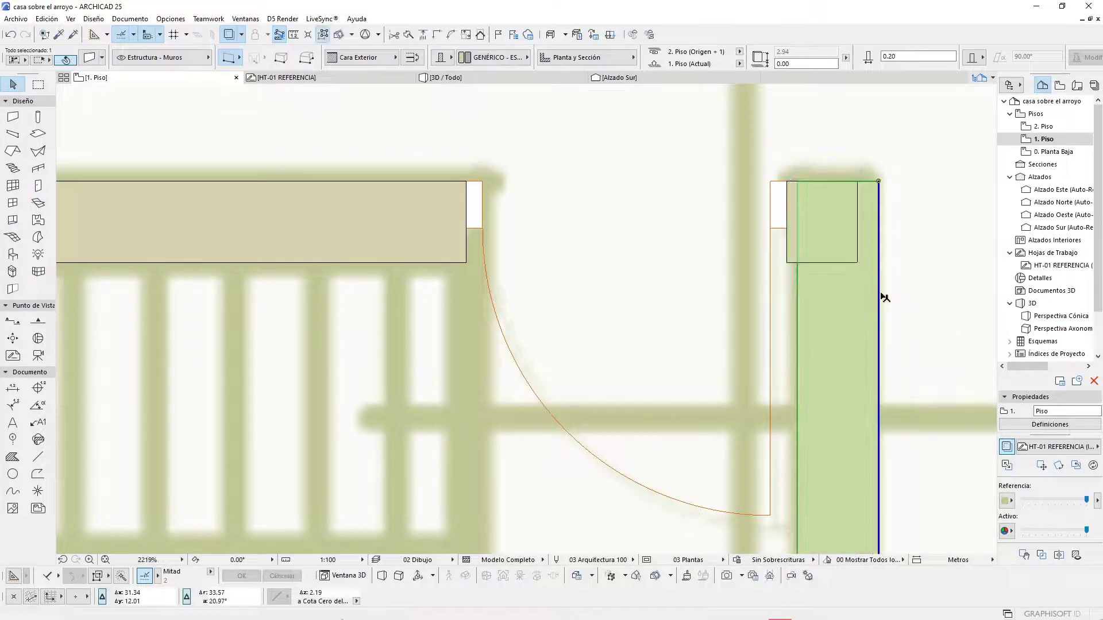
Step: Move the upper door at the hallway's right end until its jamb meets the inner face of the closing wall
{"action": "scroll", "coordinate": [827, 218], "scroll_direction": "down", "scroll_amount": 2}
{"action": "scroll", "coordinate": [810, 212], "scroll_direction": "up", "scroll_amount": 1}
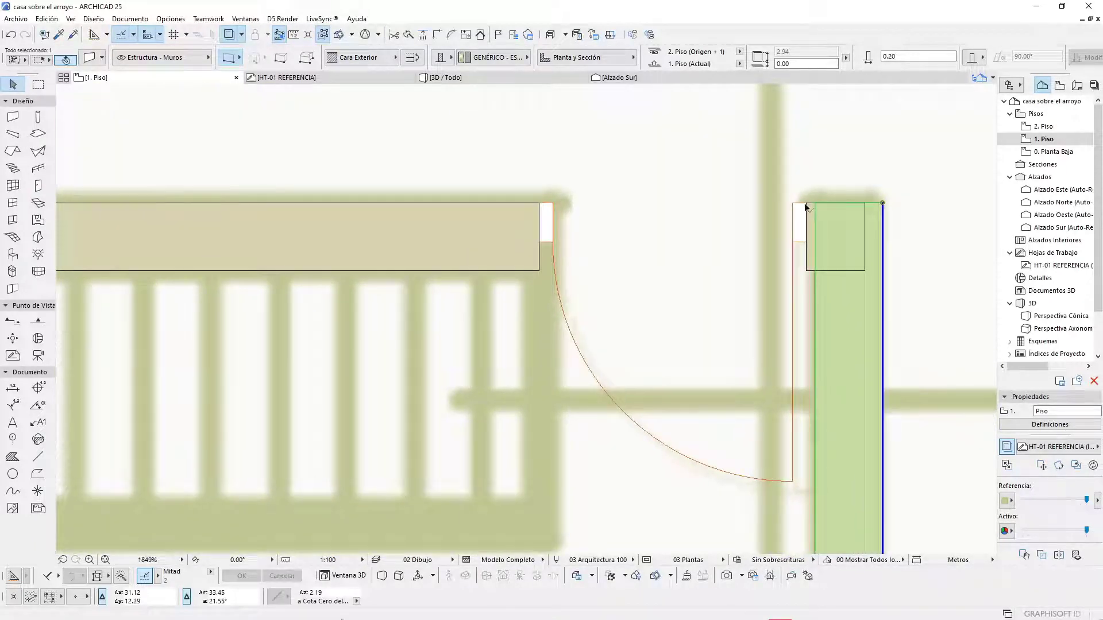
{"action": "left_click", "coordinate": [807, 204]}
{"action": "key", "text": "ctrl+d"}
{"action": "left_click", "coordinate": [806, 204]}
{"action": "left_click", "coordinate": [815, 204]}
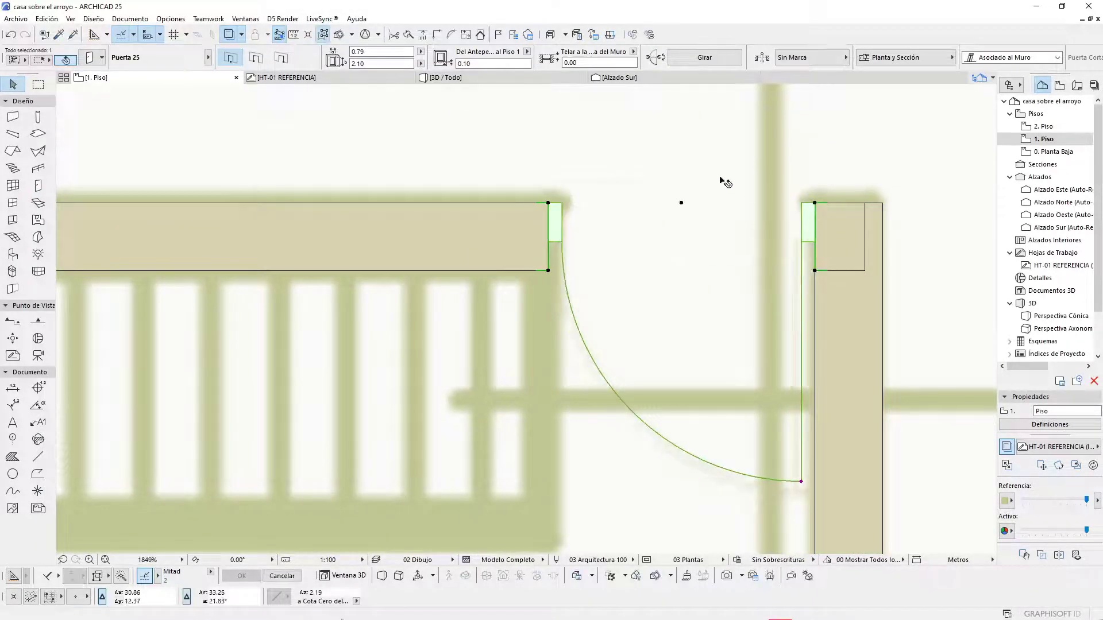
Step: Shift the lower door at the hallway's right end flush against the inner face of the closing wall
{"action": "scroll", "coordinate": [725, 182], "scroll_direction": "down", "scroll_amount": 5}
{"action": "scroll", "coordinate": [756, 471], "scroll_direction": "up", "scroll_amount": 5}
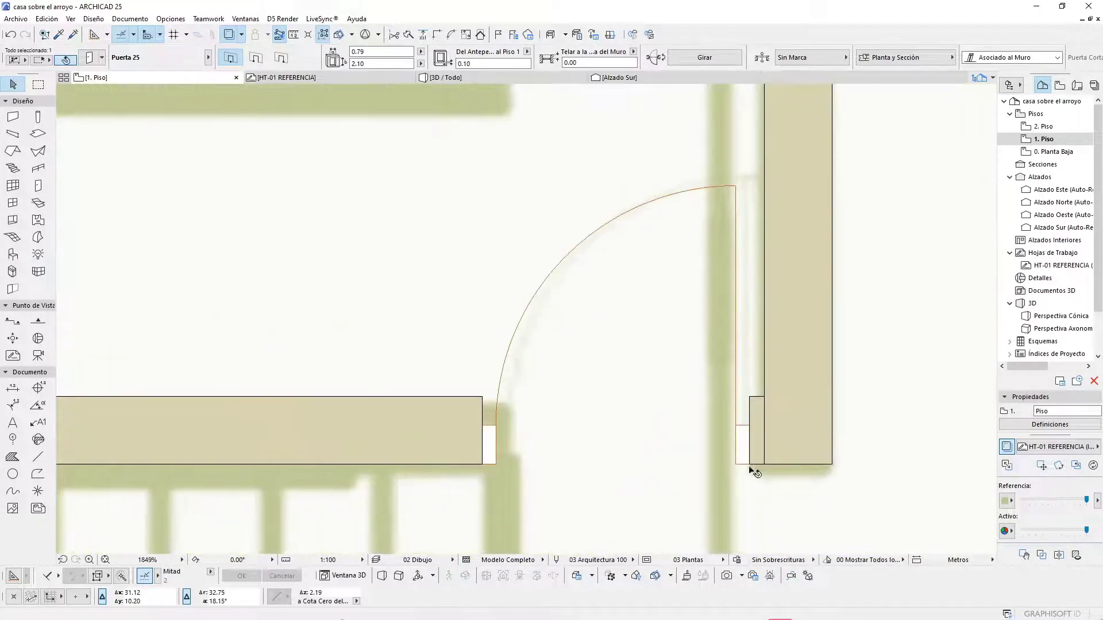
{"action": "left_click_drag", "start_coordinate": [748, 468], "coordinate": [763, 466]}
{"action": "scroll", "coordinate": [747, 448], "scroll_direction": "down", "scroll_amount": 5}
{"action": "scroll", "coordinate": [632, 339], "scroll_direction": "down", "scroll_amount": 3}
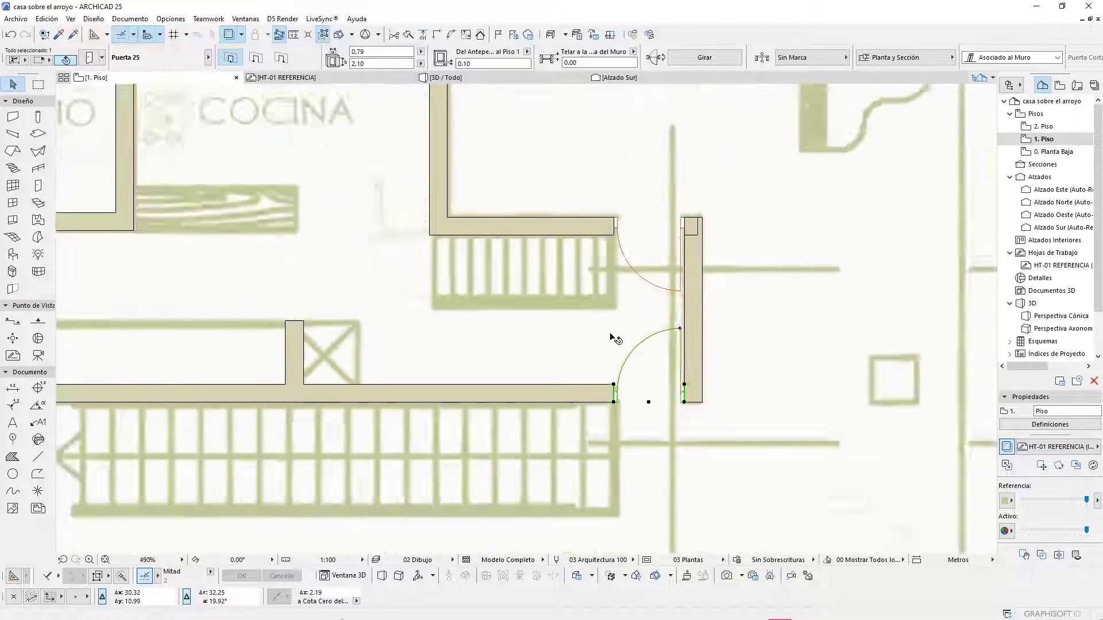
Step: Extend the vertical wall between COCINA and the piano room down to the lower edge of the short staircase
{"action": "left_click", "coordinate": [481, 235]}
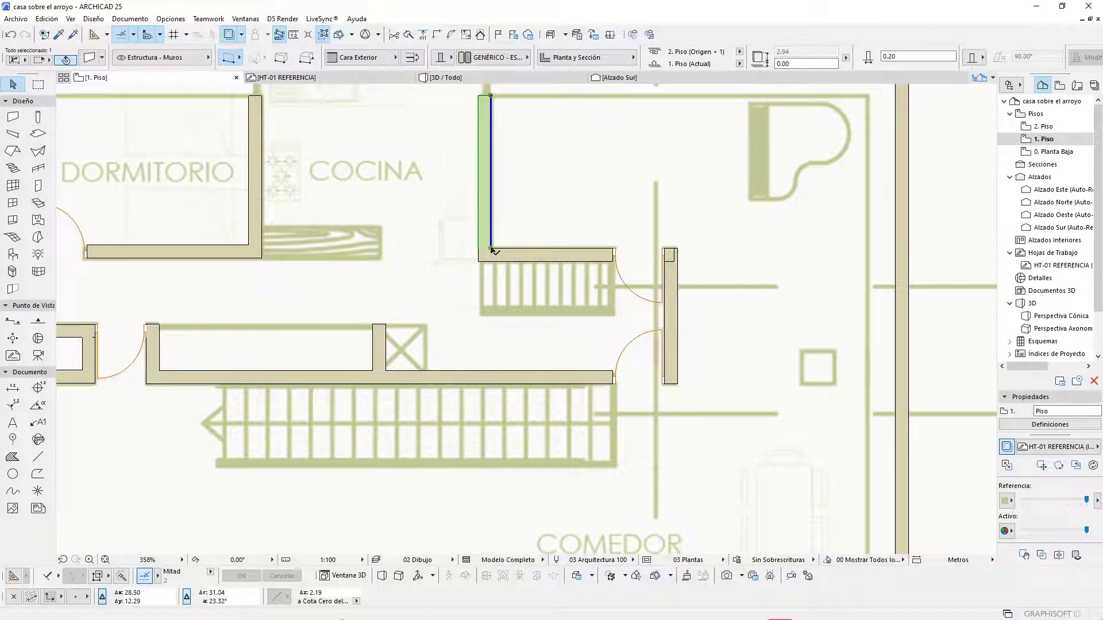
{"action": "left_click", "coordinate": [490, 247]}
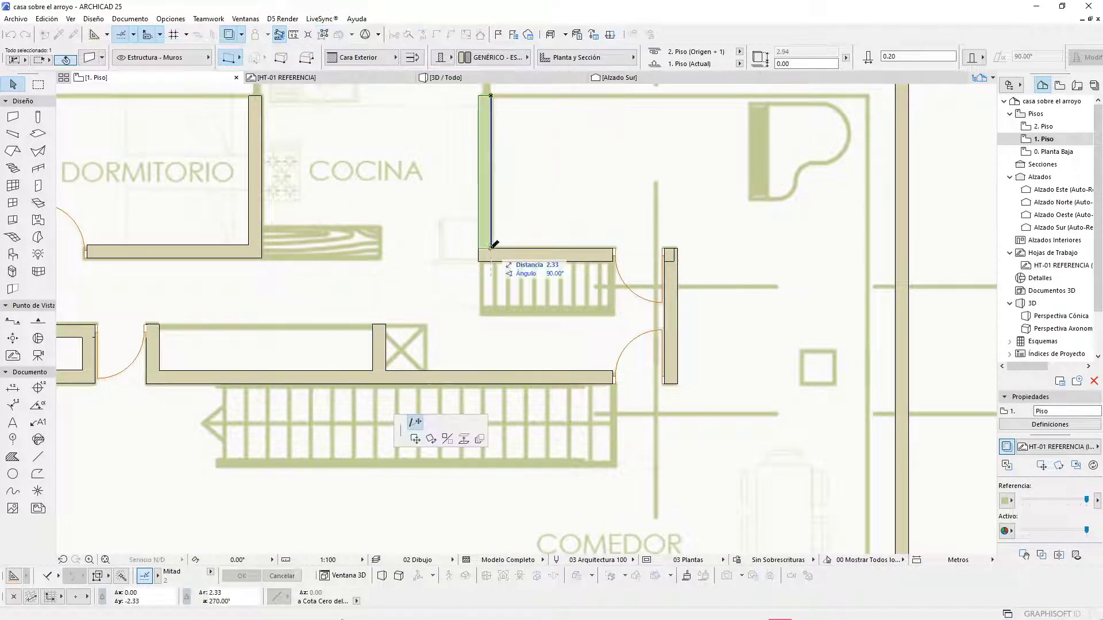
{"action": "left_click", "coordinate": [492, 314]}
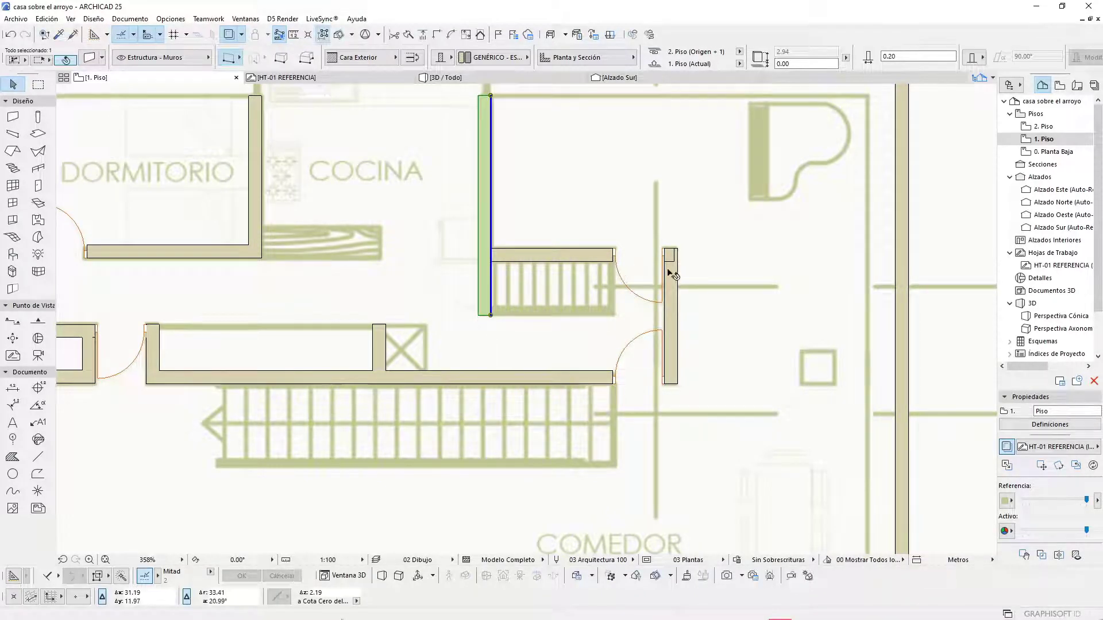
Step: Place a 0.79 door in the extended wall beside the short staircase, hinged at its upper end and opening toward COCINA
{"action": "key", "text": "d"}
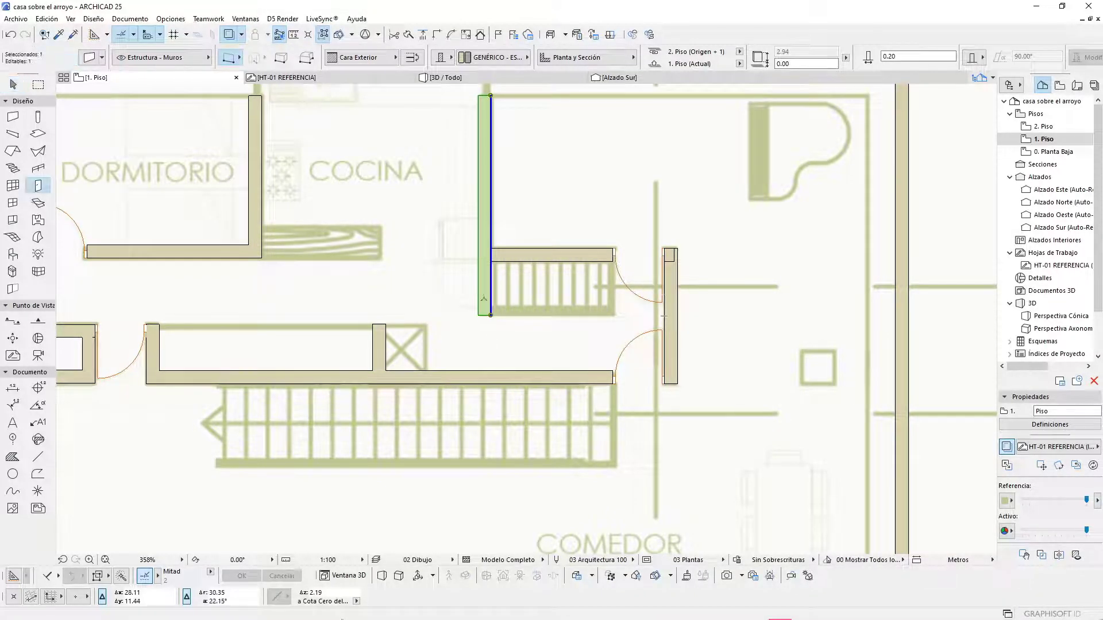
{"action": "key", "text": "Escape"}
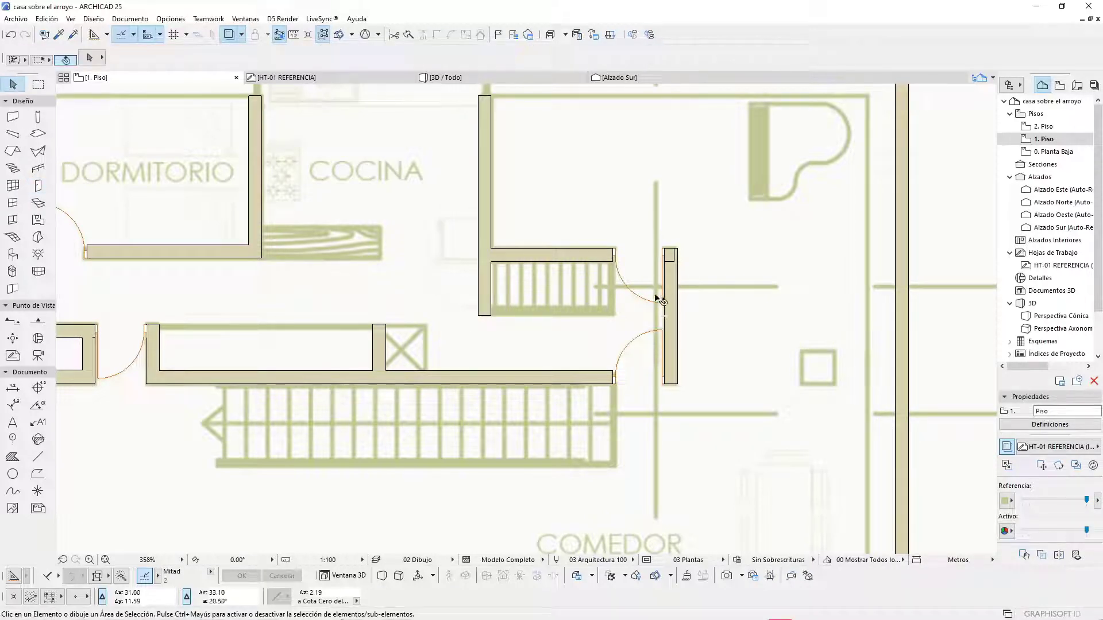
{"action": "key", "text": "d"}
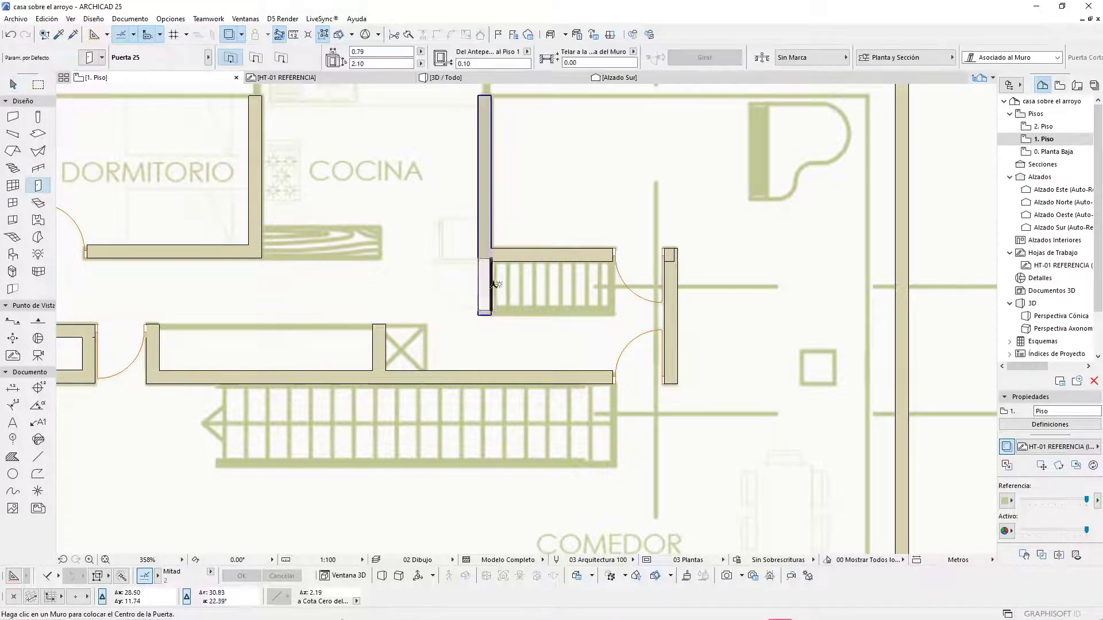
{"action": "left_click", "coordinate": [491, 289]}
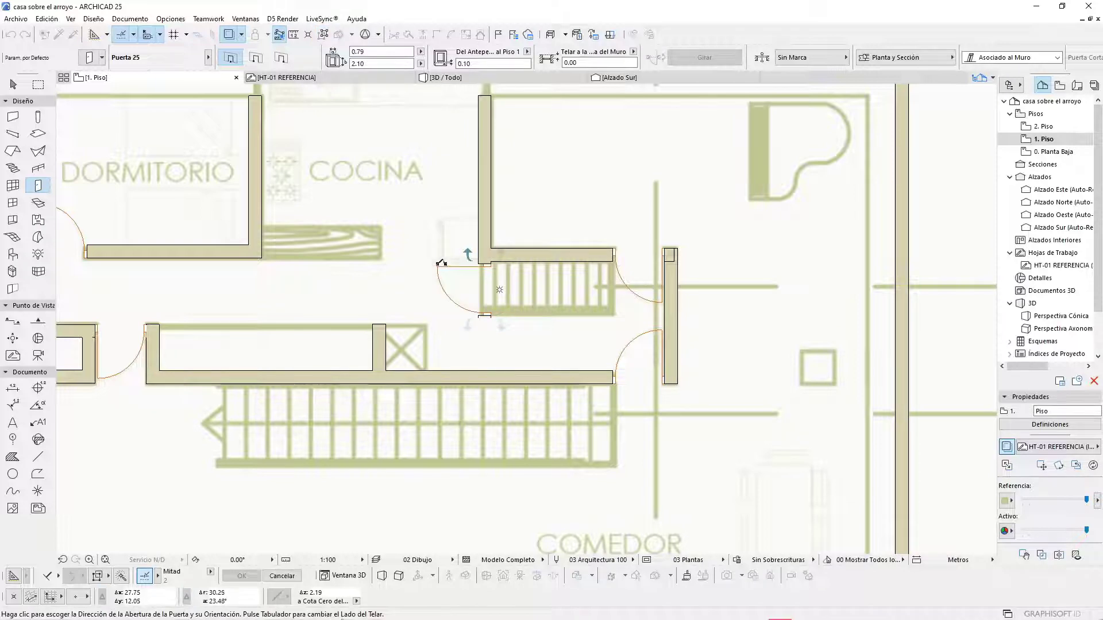
{"action": "left_click", "coordinate": [441, 263]}
{"action": "scroll", "coordinate": [425, 287], "scroll_direction": "up", "scroll_amount": 4}
{"action": "key", "text": "Escape"}
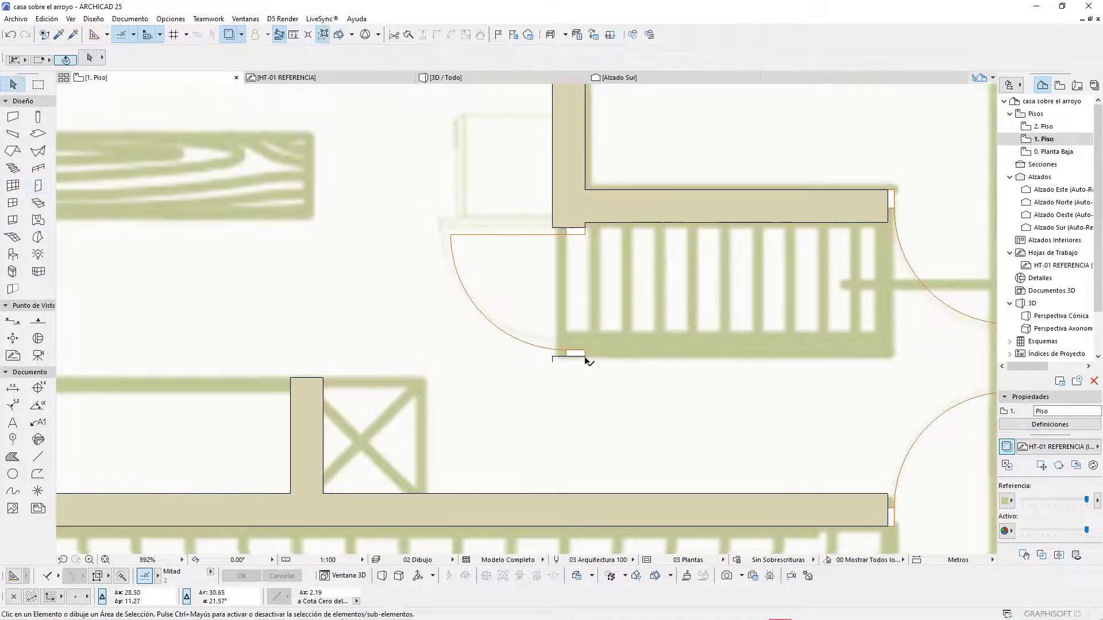
Step: Move the short staircase's door up to the lower face of the adjoining horizontal wall and narrow it to 0.67 from its lower end
{"action": "left_click", "coordinate": [586, 358]}
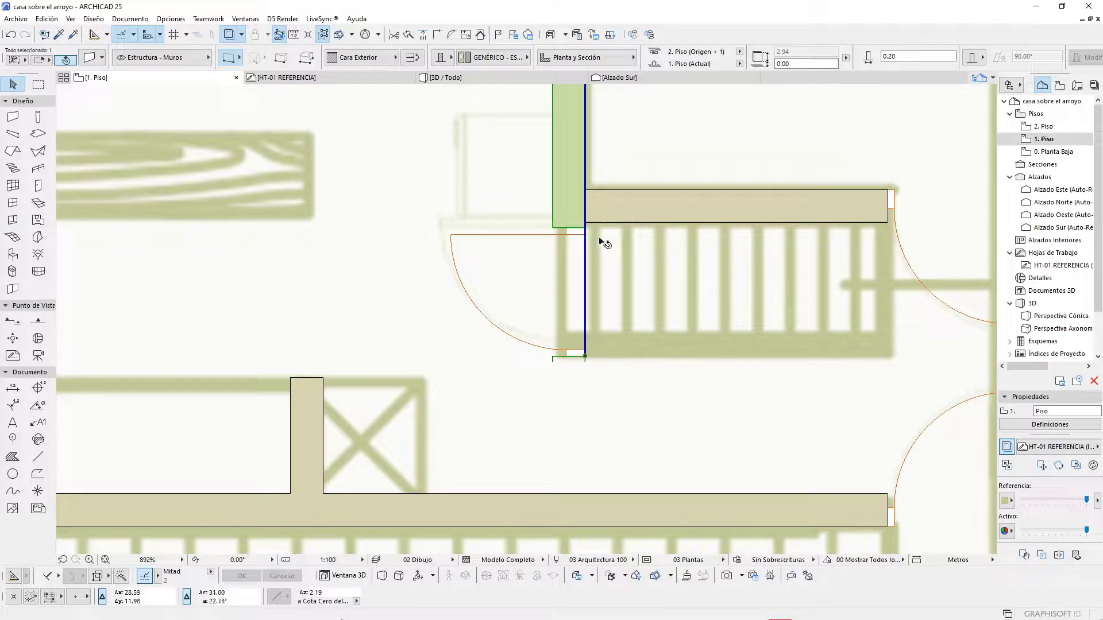
{"action": "left_click", "coordinate": [585, 291]}
{"action": "left_click", "coordinate": [584, 227]}
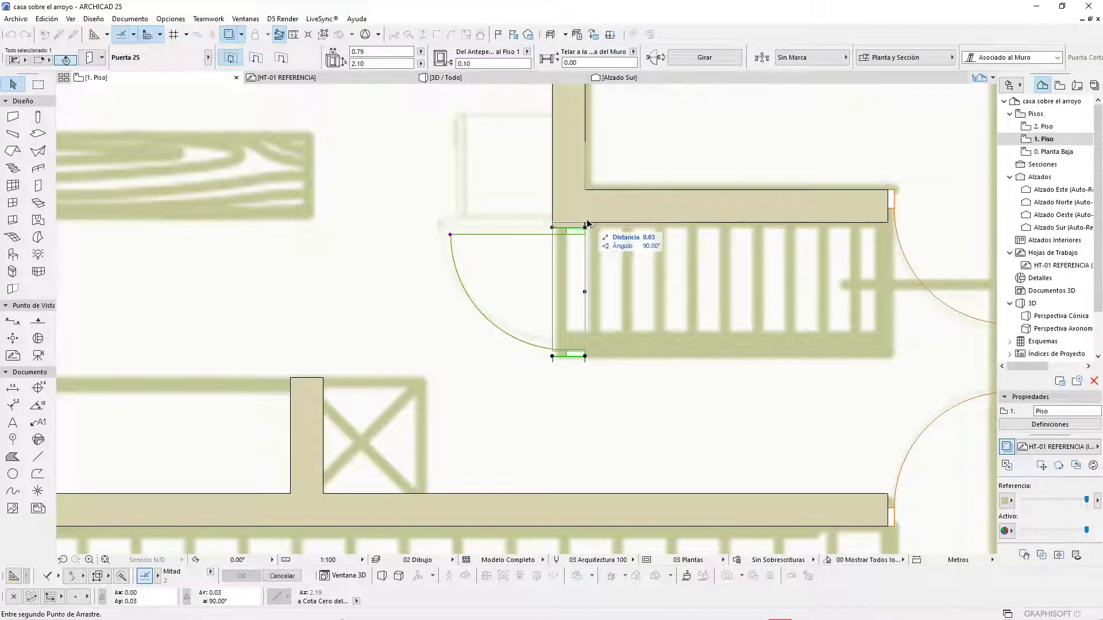
{"action": "left_click", "coordinate": [588, 221]}
{"action": "left_click", "coordinate": [585, 351]}
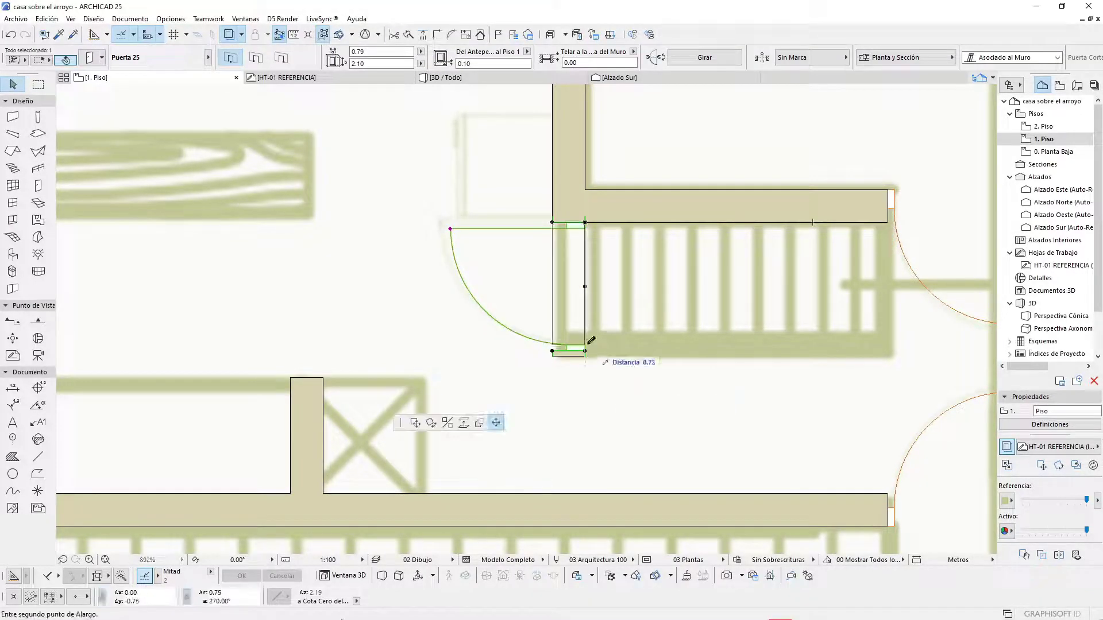
{"action": "left_click", "coordinate": [590, 339]}
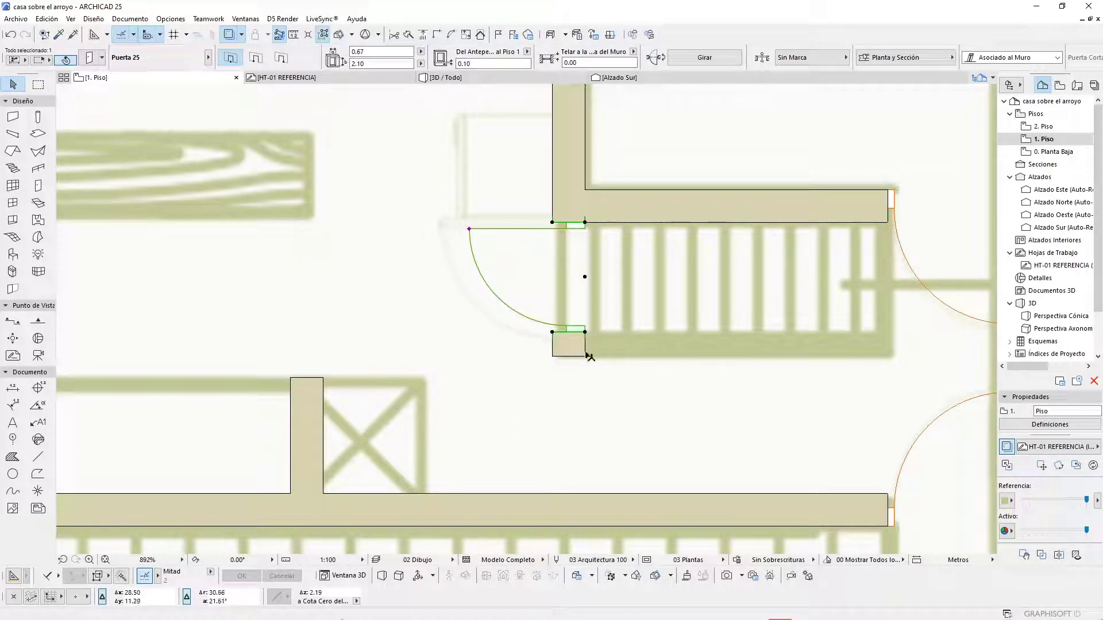
{"action": "left_click", "coordinate": [615, 370]}
Step: Review the doors and walls across the whole first floor against the reference plan, from the staircase area to the SALA
{"action": "scroll", "coordinate": [498, 368], "scroll_direction": "down", "scroll_amount": 3}
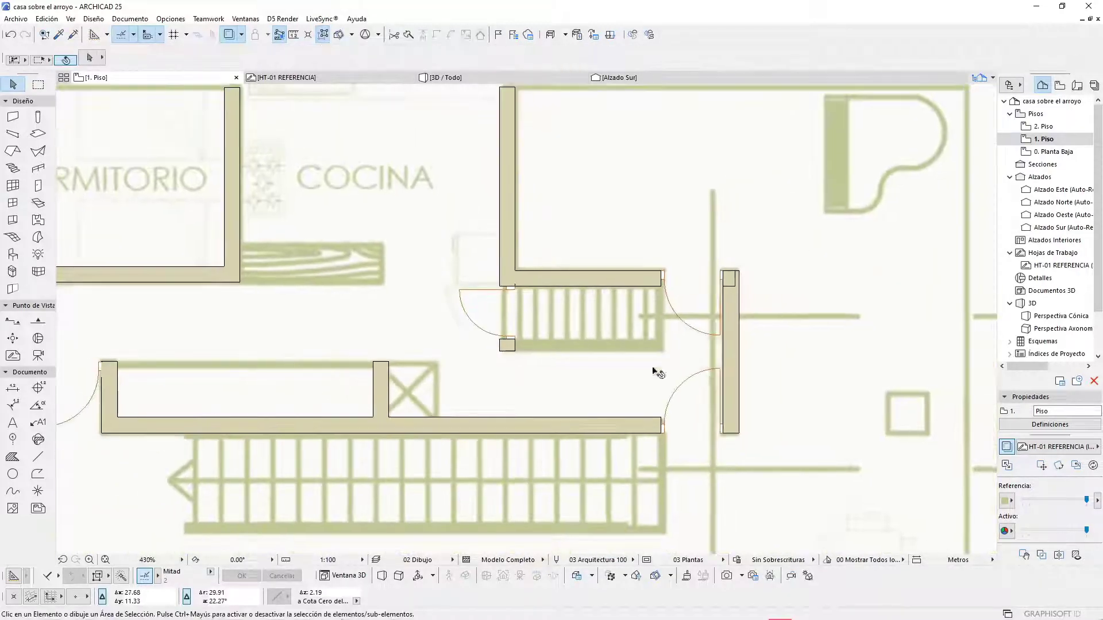
{"action": "scroll", "coordinate": [474, 281], "scroll_direction": "up", "scroll_amount": 2}
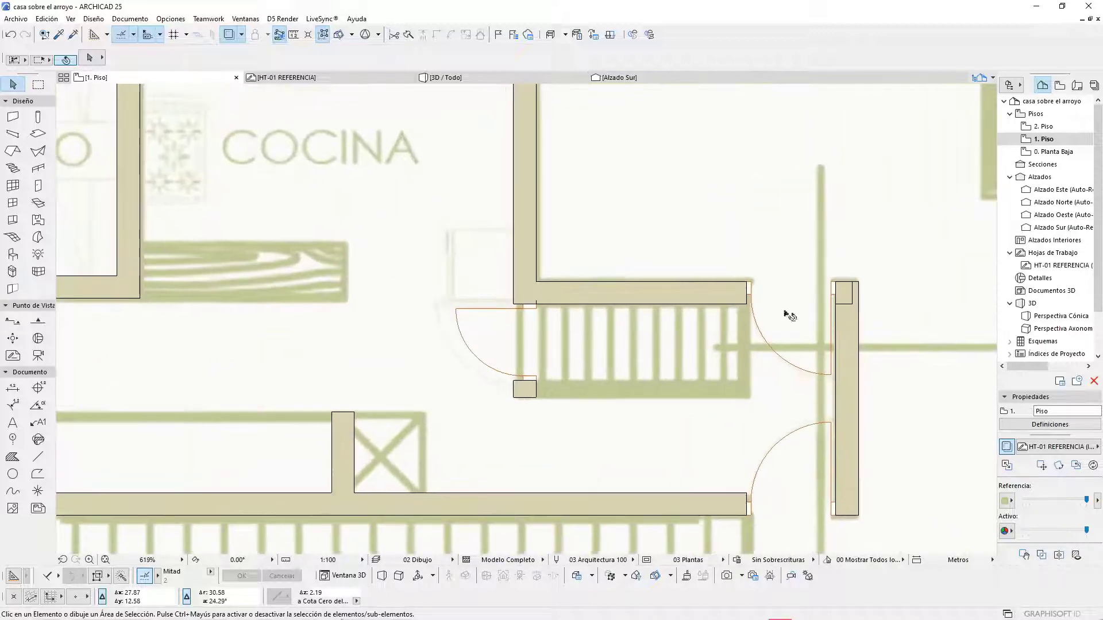
{"action": "scroll", "coordinate": [603, 304], "scroll_direction": "down", "scroll_amount": 2}
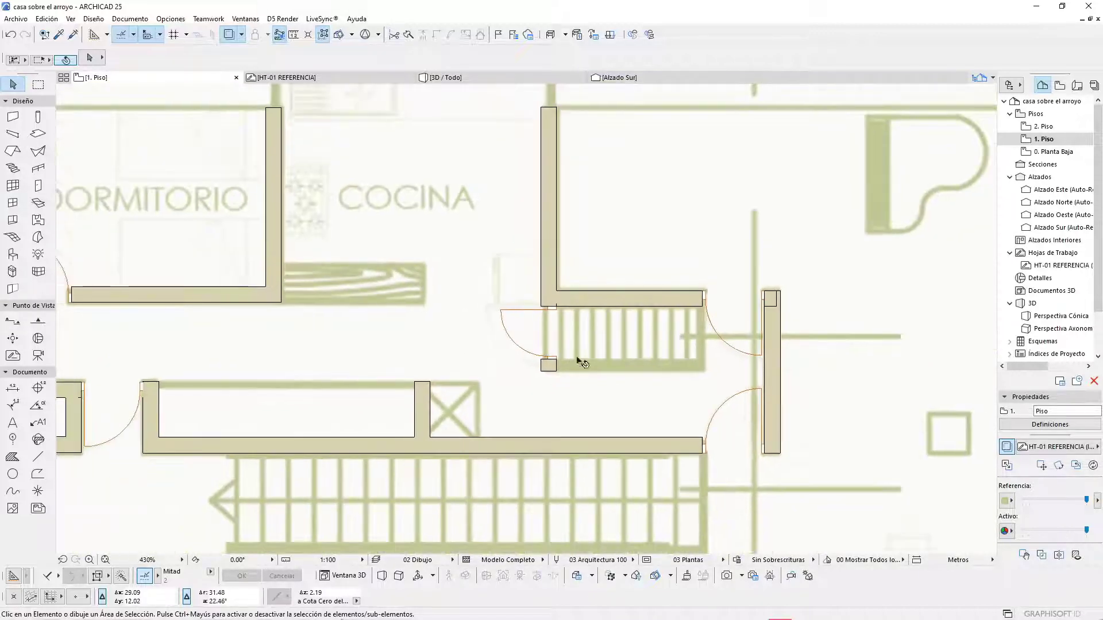
{"action": "scroll", "coordinate": [595, 369], "scroll_direction": "down", "scroll_amount": 2}
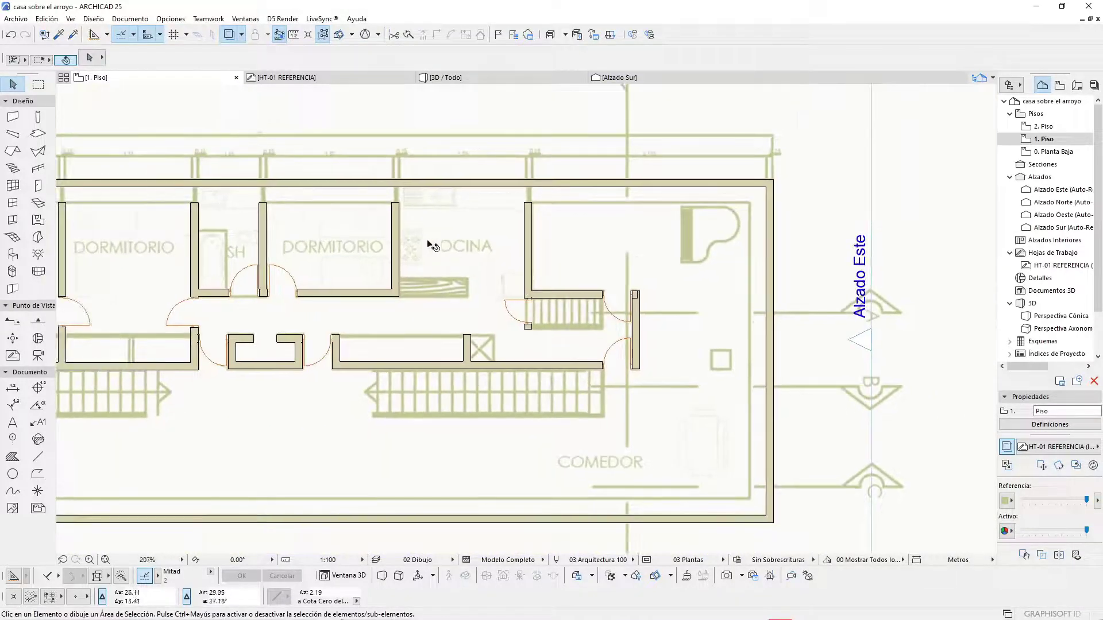
{"action": "scroll", "coordinate": [695, 273], "scroll_direction": "down", "scroll_amount": 1}
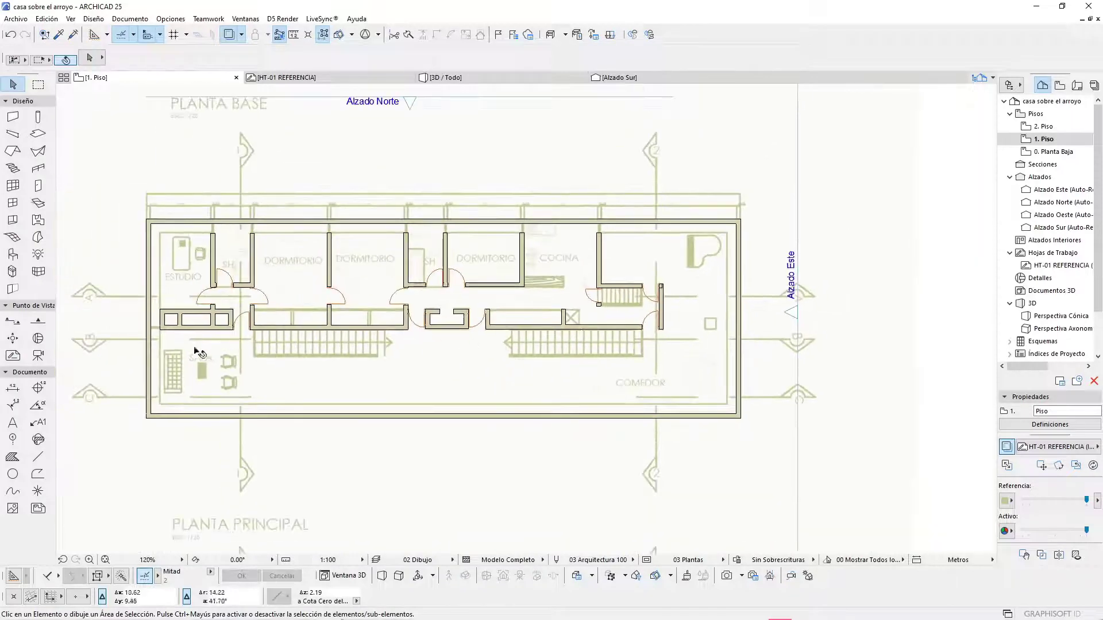
{"action": "scroll", "coordinate": [257, 312], "scroll_direction": "up", "scroll_amount": 3}
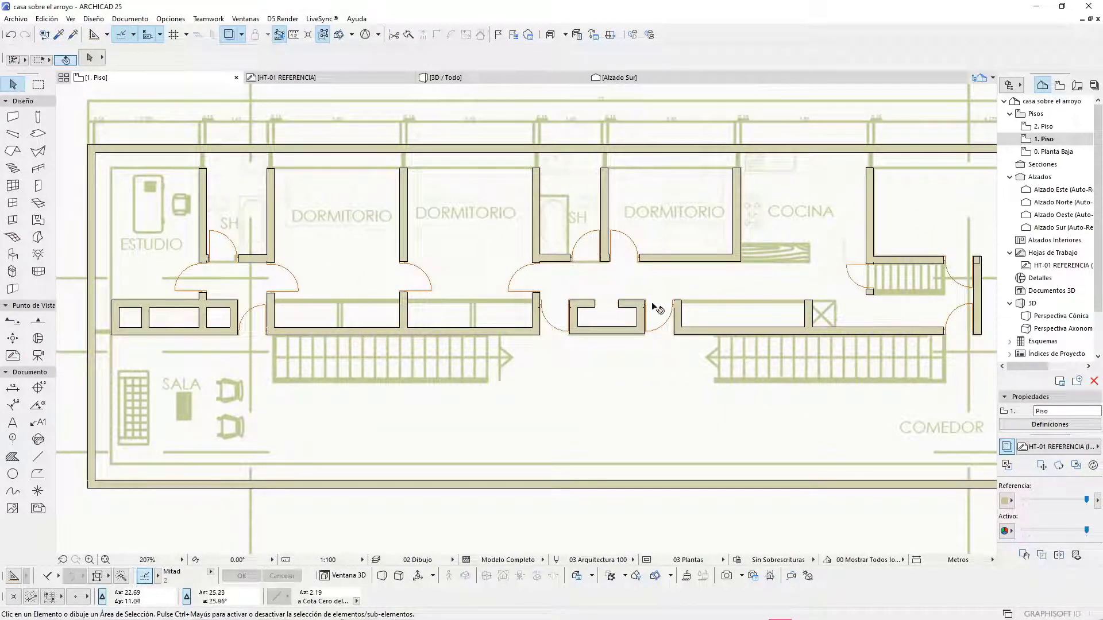
{"action": "scroll", "coordinate": [749, 320], "scroll_direction": "right", "scroll_amount": 5}
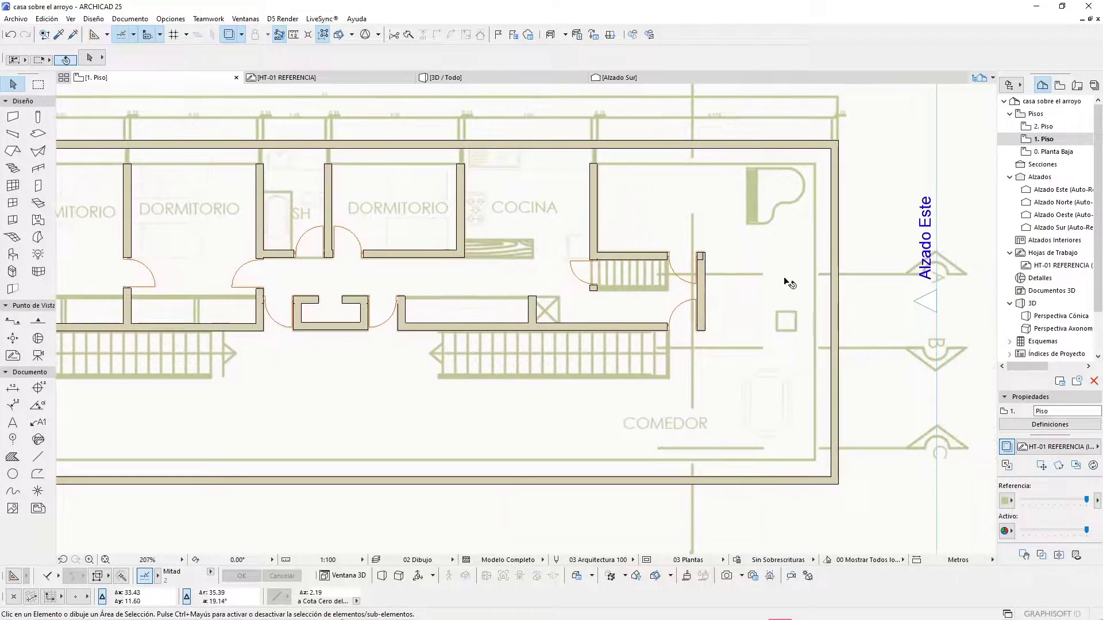
{"action": "scroll", "coordinate": [742, 291], "scroll_direction": "up", "scroll_amount": 2}
{"action": "scroll", "coordinate": [697, 247], "scroll_direction": "up", "scroll_amount": 2}
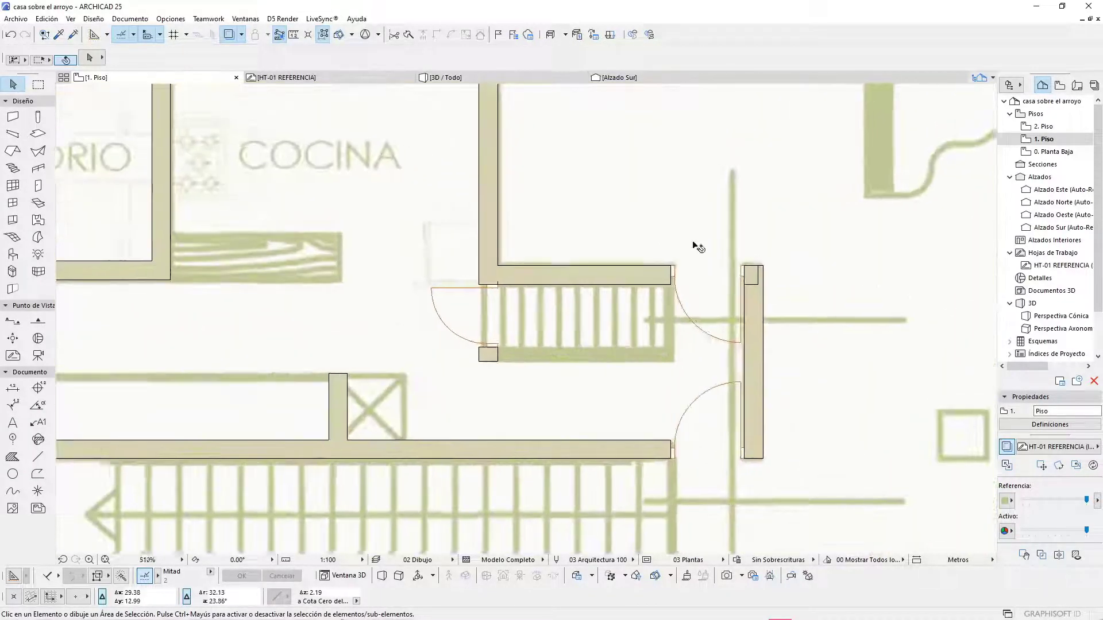
{"action": "scroll", "coordinate": [673, 270], "scroll_direction": "down", "scroll_amount": 4}
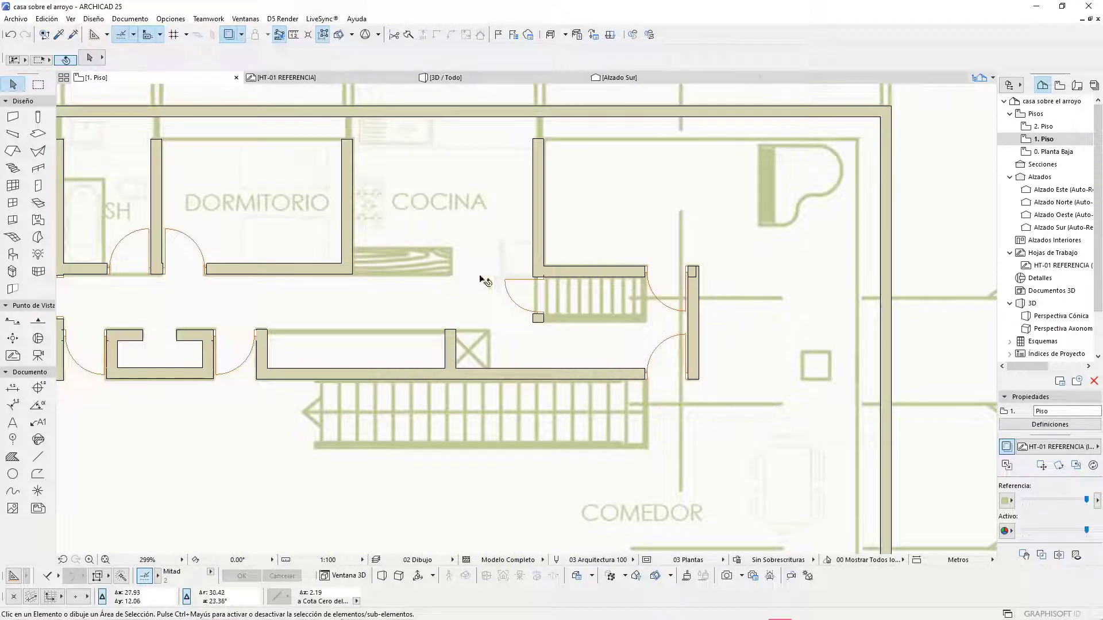
{"action": "scroll", "coordinate": [484, 285], "scroll_direction": "up", "scroll_amount": 3}
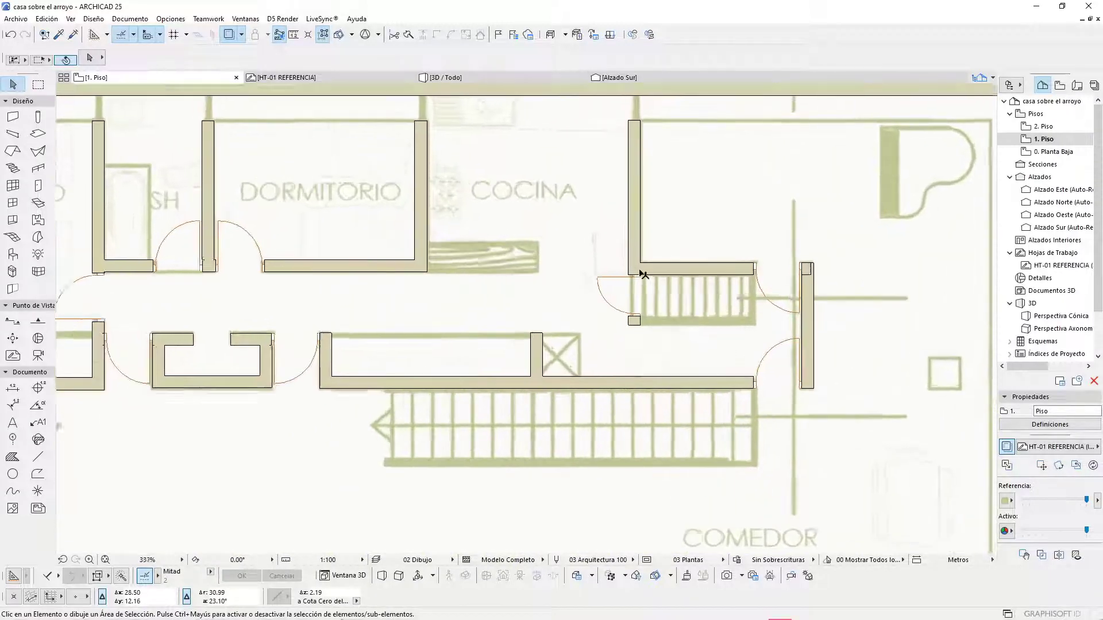
{"action": "scroll", "coordinate": [517, 291], "scroll_direction": "down", "scroll_amount": 3}
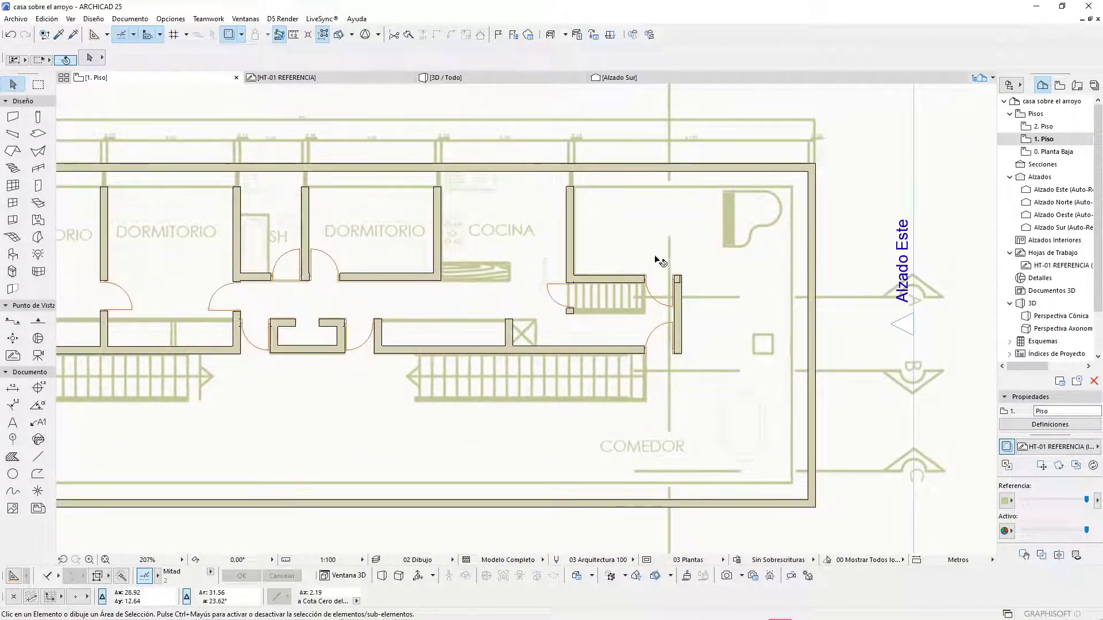
{"action": "scroll", "coordinate": [713, 270], "scroll_direction": "down", "scroll_amount": 1}
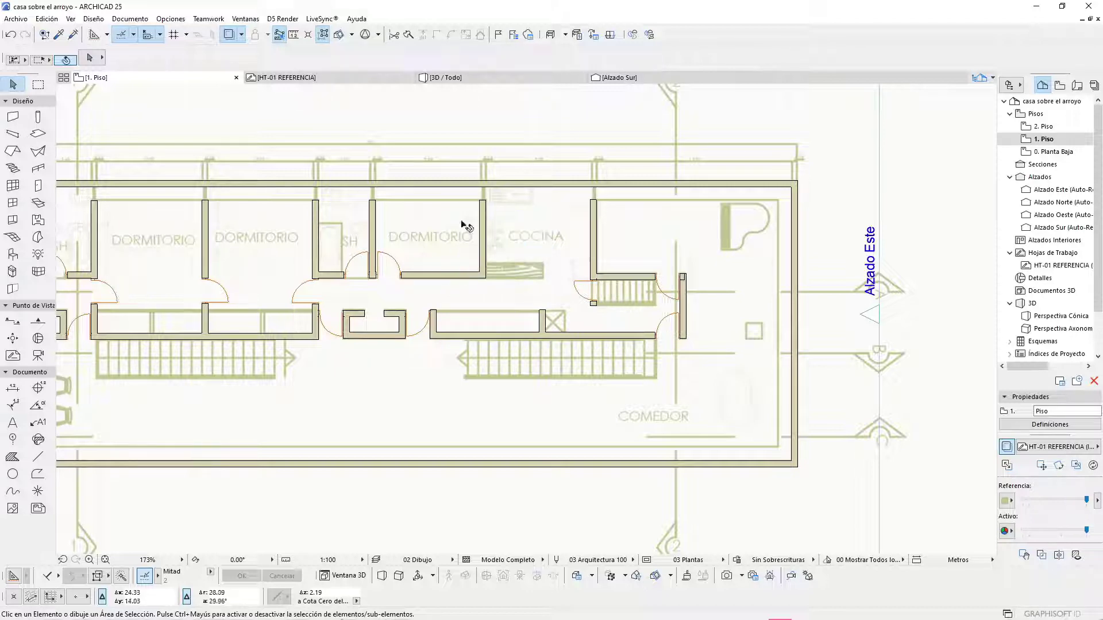
{"action": "scroll", "coordinate": [397, 316], "scroll_direction": "up", "scroll_amount": 6}
{"action": "scroll", "coordinate": [556, 278], "scroll_direction": "down", "scroll_amount": 3}
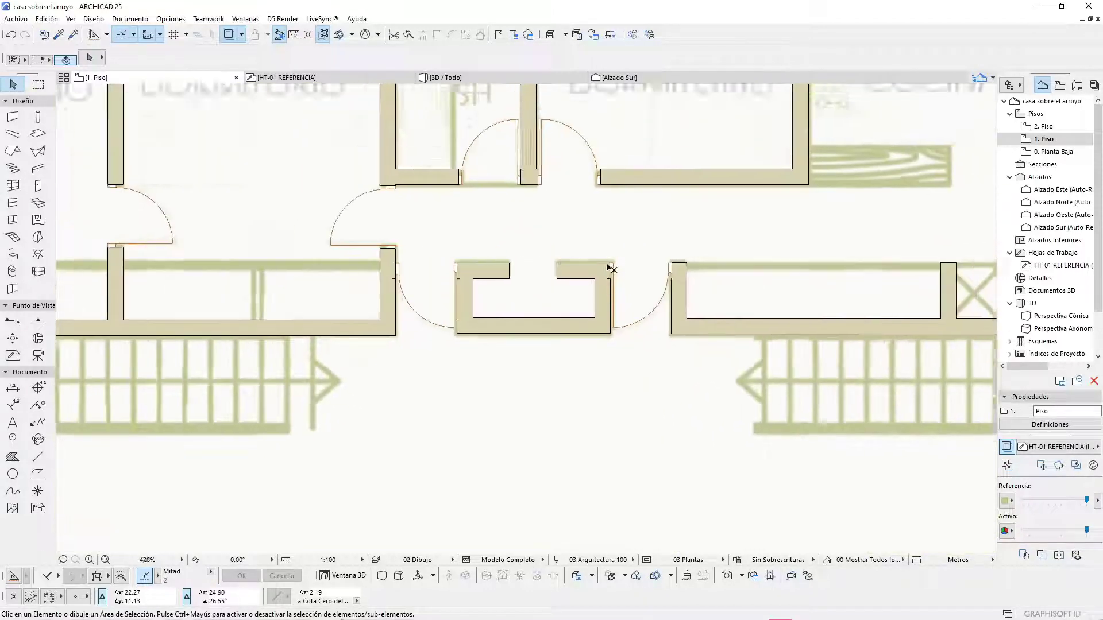
{"action": "scroll", "coordinate": [563, 281], "scroll_direction": "down", "scroll_amount": 2}
{"action": "scroll", "coordinate": [445, 286], "scroll_direction": "down", "scroll_amount": 2}
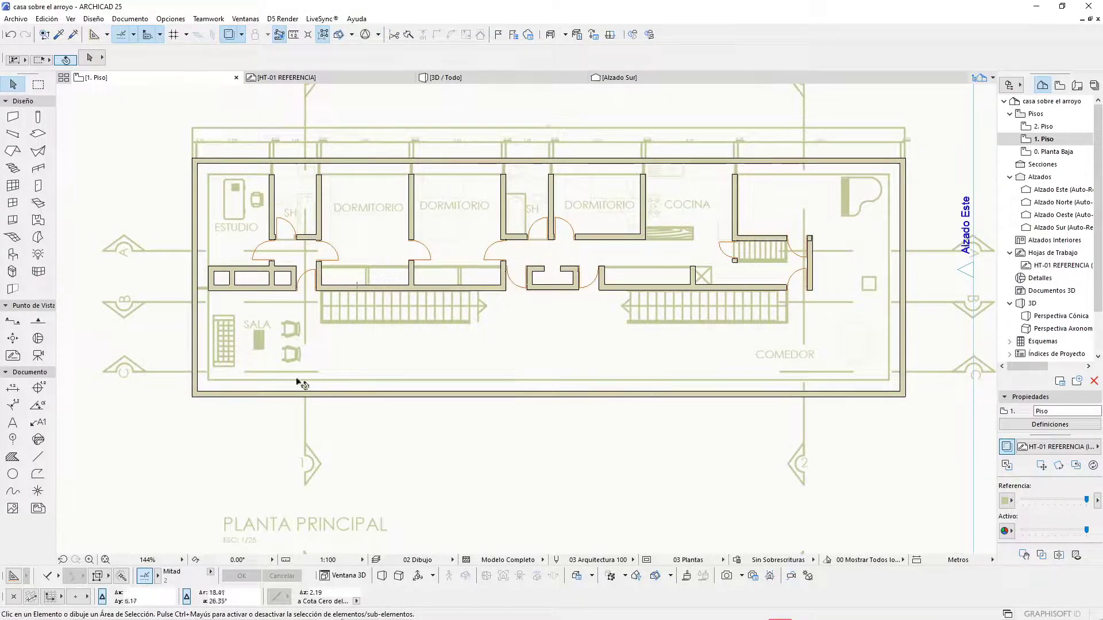
Step: Switch to Fotos, show la-casa-del-puente-09.jpg full screen and browse through the following reference images of the house
{"action": "mouse_move", "coordinate": [810, 616]}
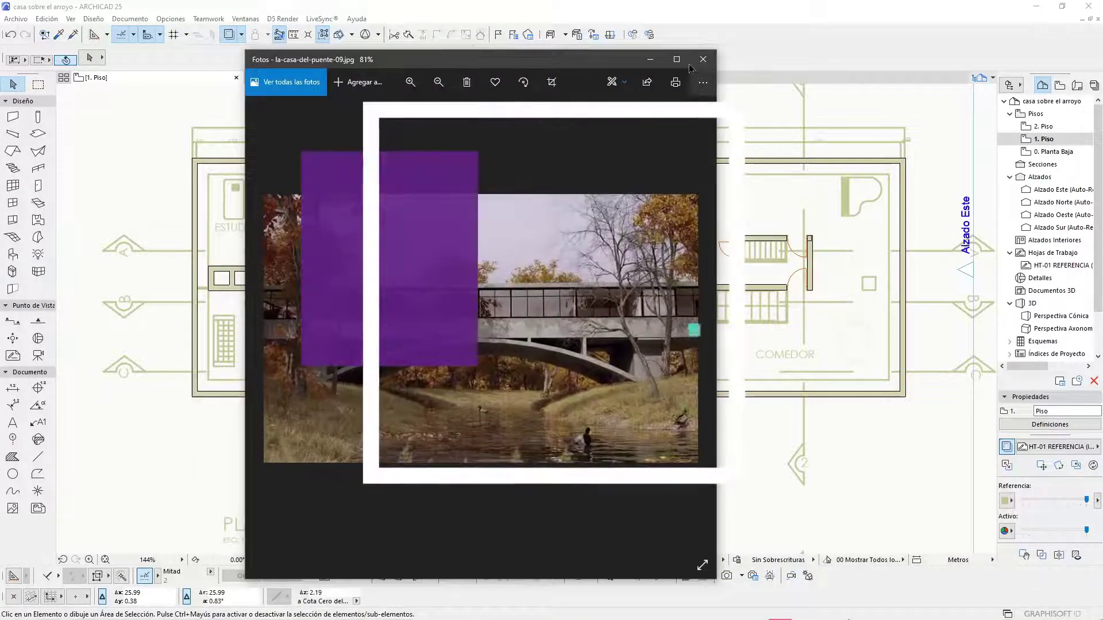
{"action": "left_click", "coordinate": [677, 59]}
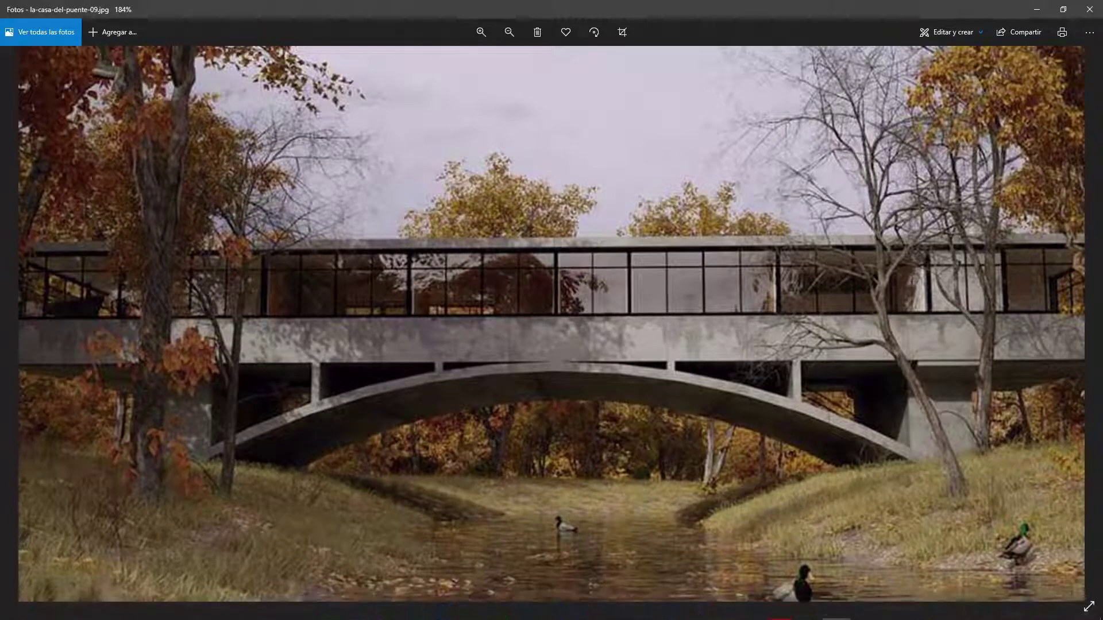
{"action": "left_click", "coordinate": [1089, 607]}
{"action": "left_click", "coordinate": [1086, 320]}
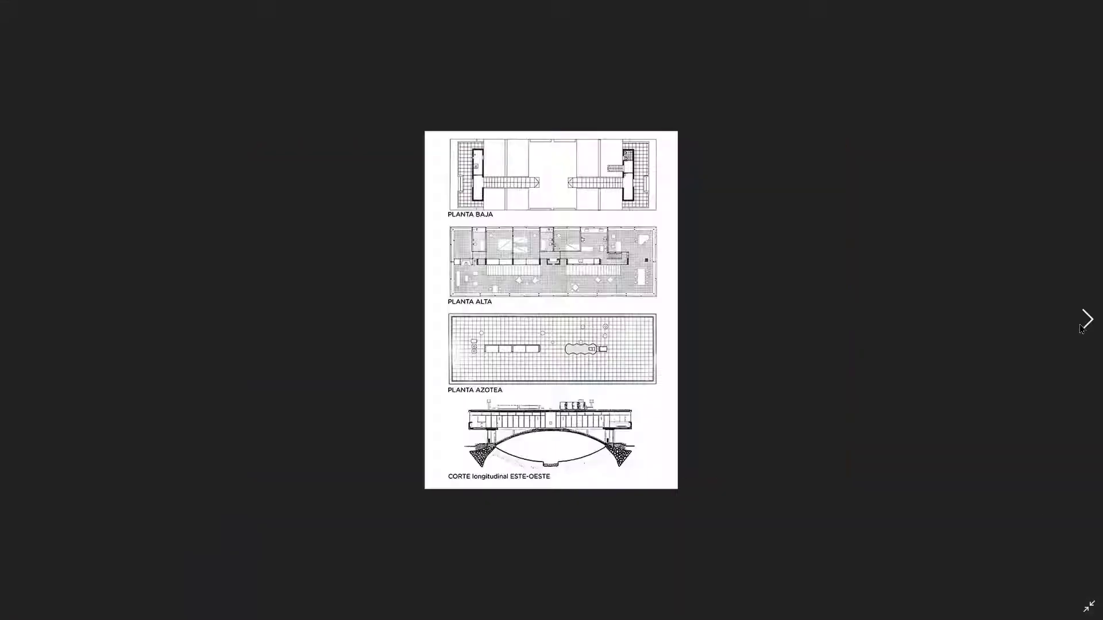
{"action": "left_click", "coordinate": [1080, 327]}
{"action": "left_click", "coordinate": [1080, 328]}
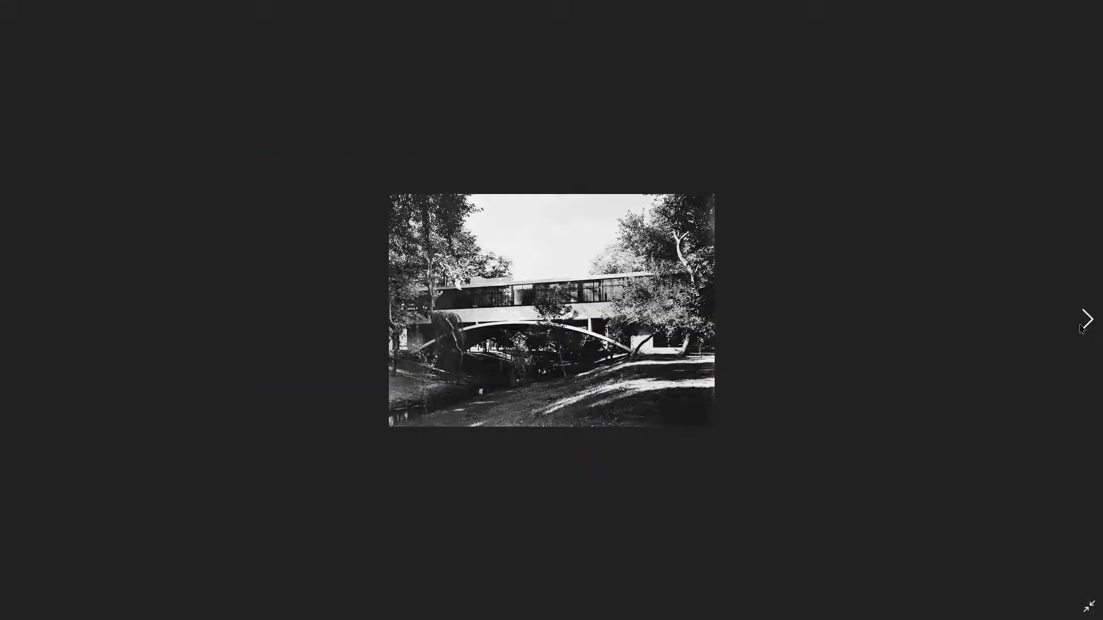
{"action": "left_click", "coordinate": [1081, 328]}
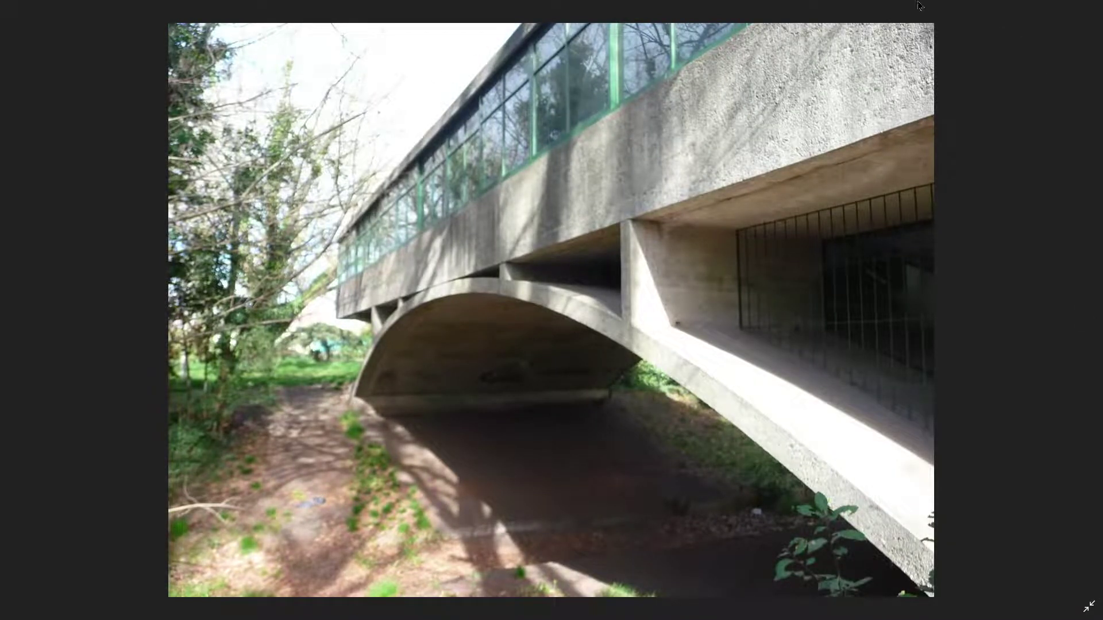
Step: Switch from Fotos back to ARCHICAD and choose Ventana Horizontal Multi-Faja 25 as the default window type
{"action": "left_click", "coordinate": [1089, 606]}
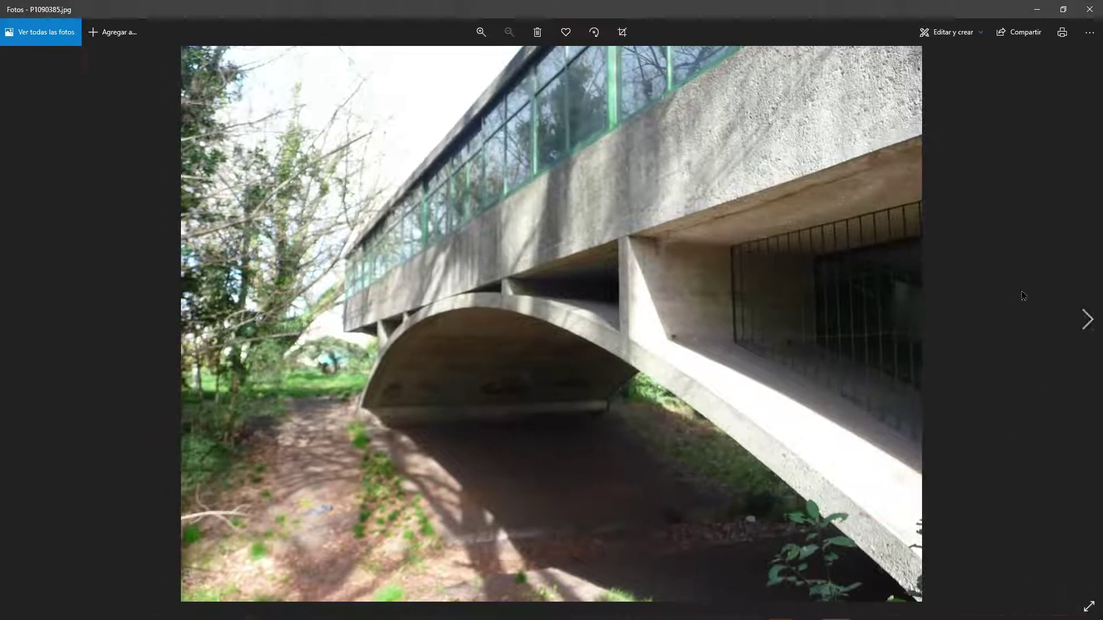
{"action": "left_click", "coordinate": [1034, 9]}
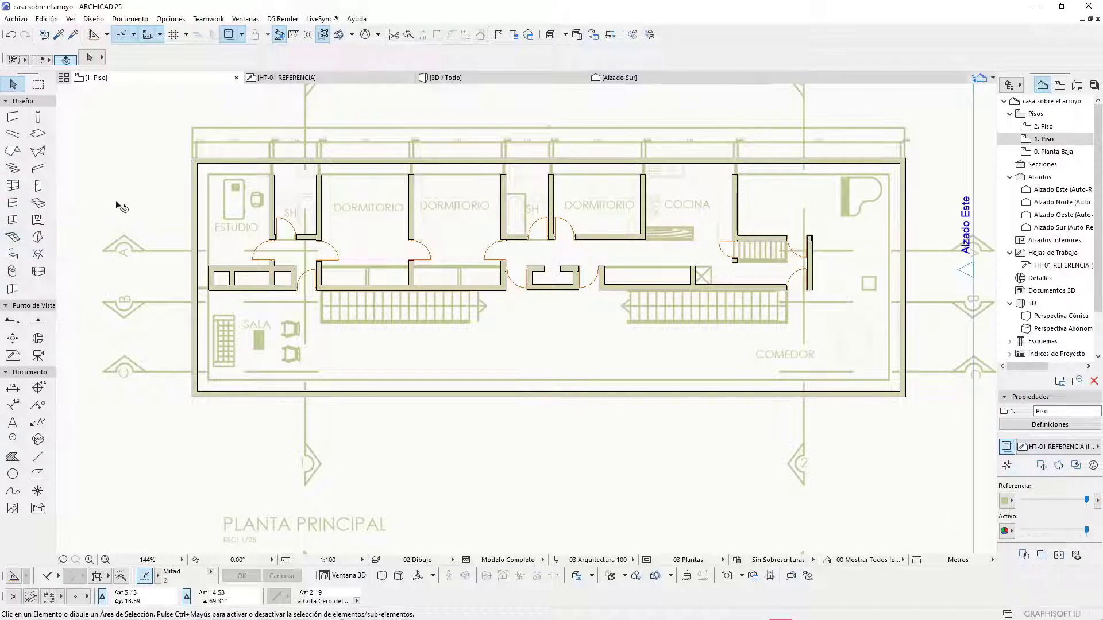
{"action": "left_click", "coordinate": [13, 205]}
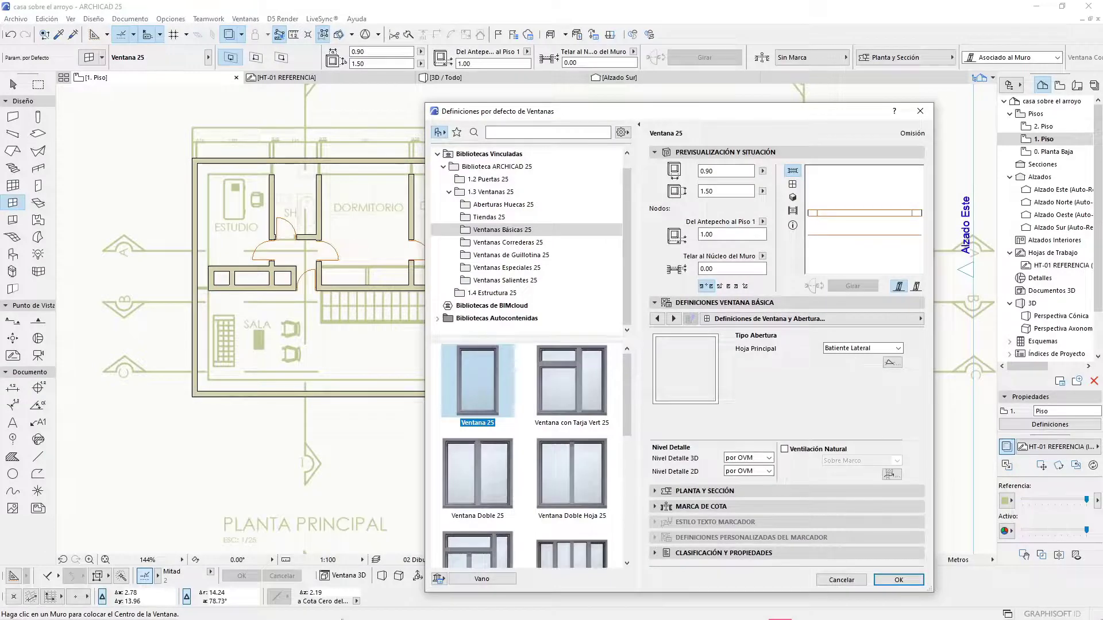
{"action": "scroll", "coordinate": [550, 409], "scroll_direction": "down", "scroll_amount": 1}
{"action": "scroll", "coordinate": [549, 409], "scroll_direction": "up", "scroll_amount": 1}
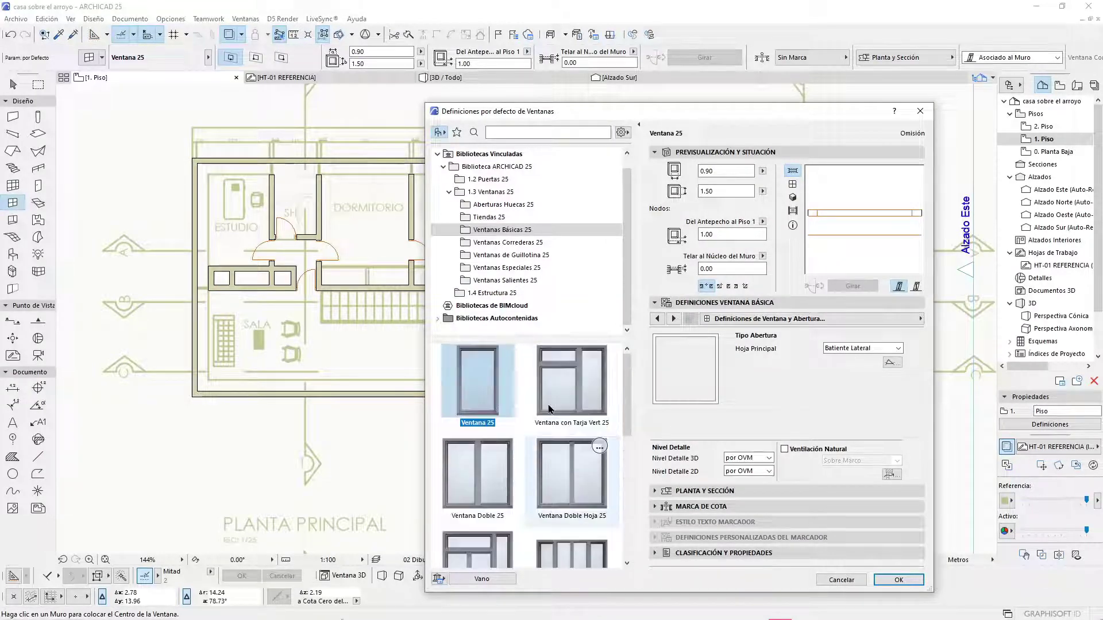
{"action": "scroll", "coordinate": [552, 442], "scroll_direction": "down", "scroll_amount": 1}
{"action": "scroll", "coordinate": [553, 481], "scroll_direction": "down", "scroll_amount": 1}
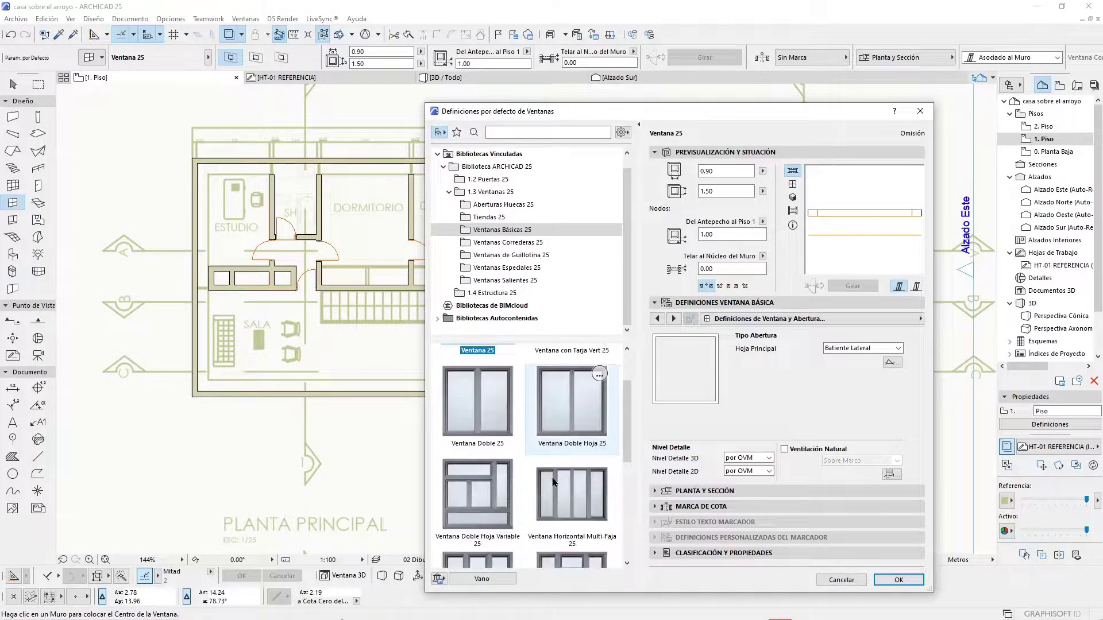
{"action": "left_click", "coordinate": [566, 495]}
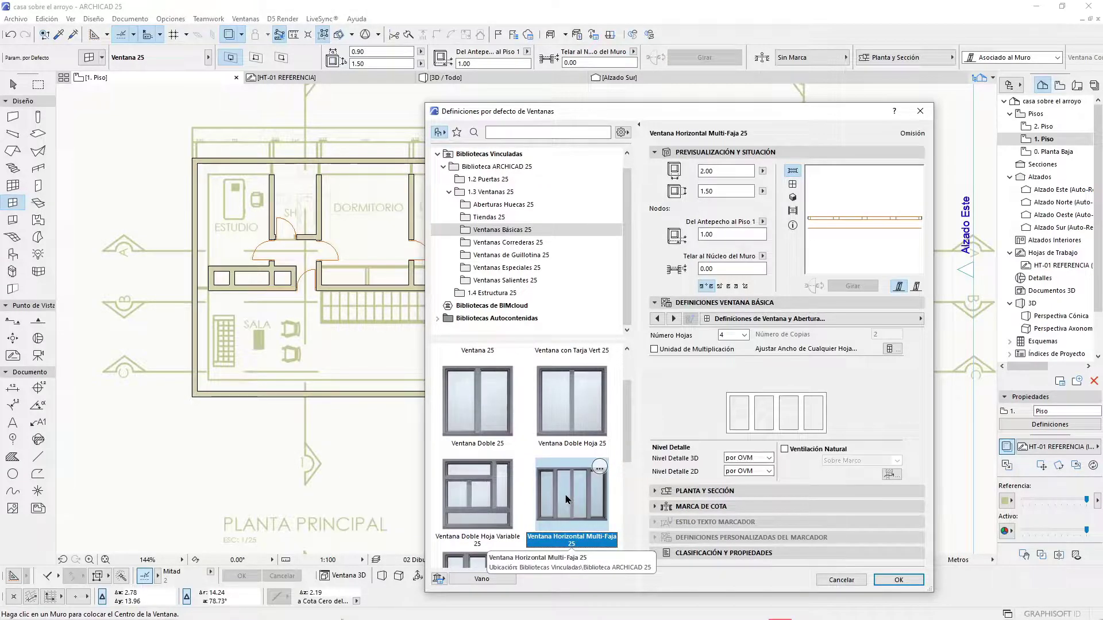
Step: Set the strip window to 2 leaves and enable Unidad de Multiplicación with 14 copies
{"action": "left_click", "coordinate": [739, 336]}
{"action": "left_click", "coordinate": [738, 352]}
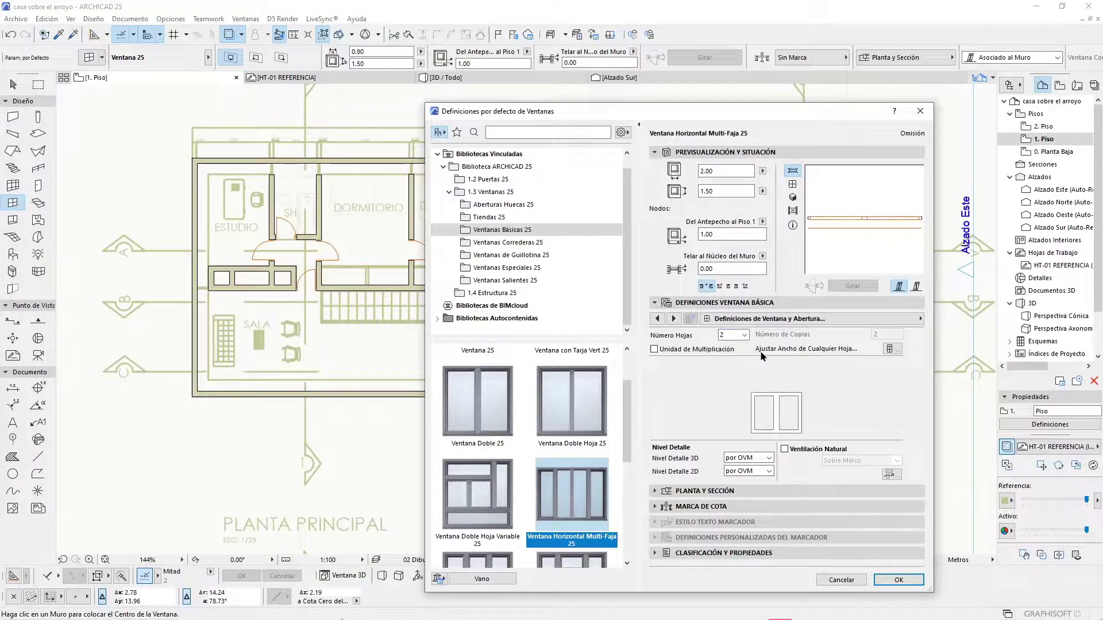
{"action": "left_click", "coordinate": [681, 353]}
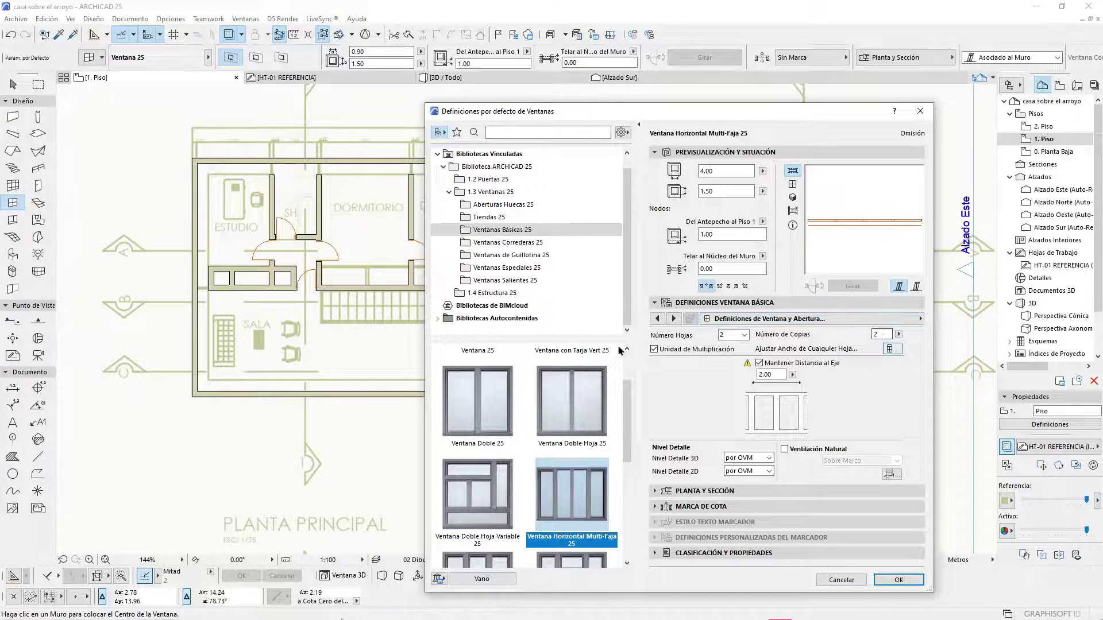
{"action": "double_click", "coordinate": [879, 333]}
{"action": "type", "text": "14"}
{"action": "key", "text": "Return"}
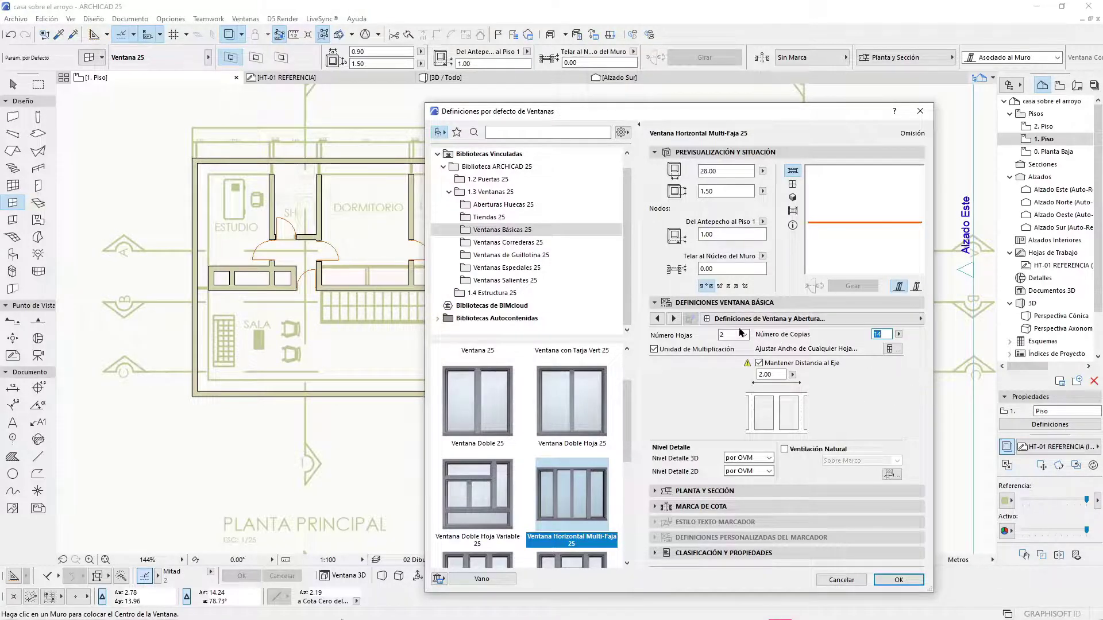
Step: Examine the panel configuration and leaf-count options in the window's Forma settings
{"action": "left_click", "coordinate": [894, 349]}
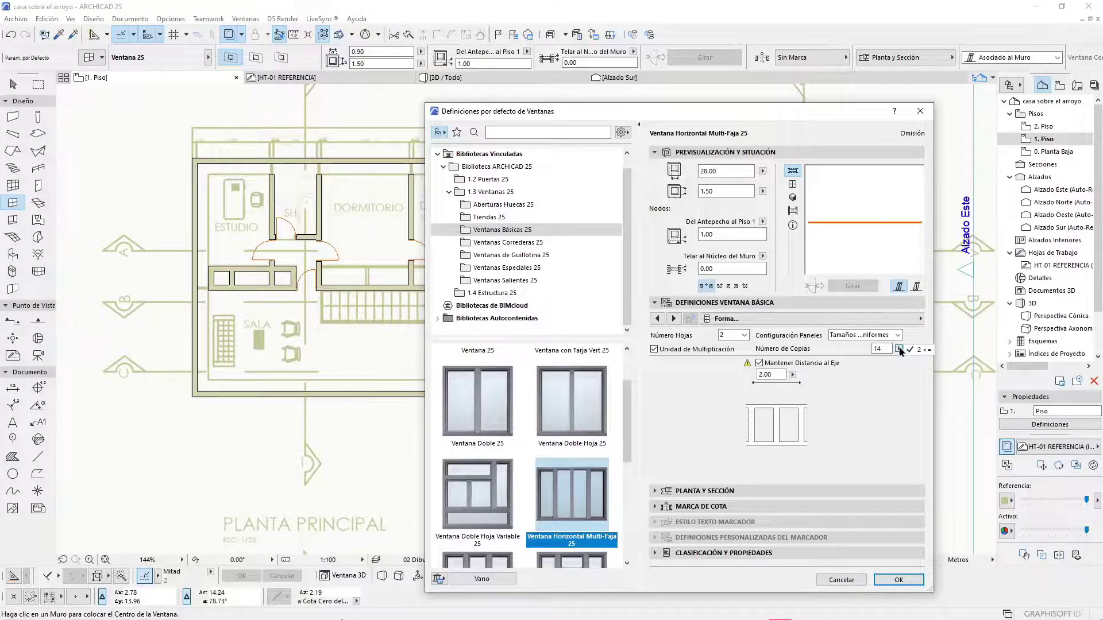
{"action": "left_click", "coordinate": [881, 337]}
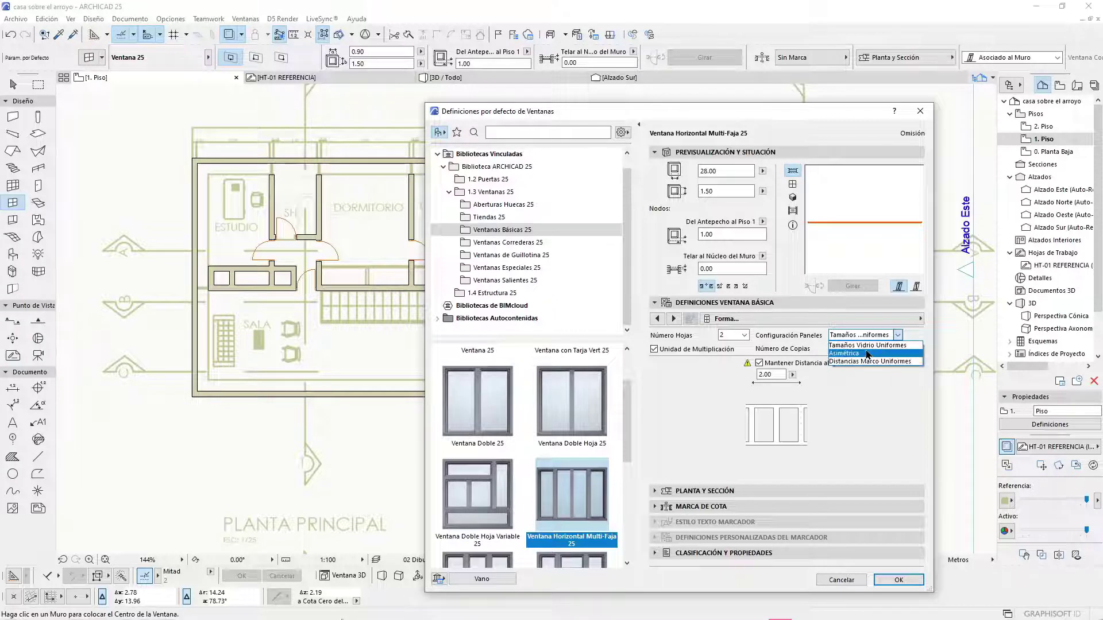
{"action": "left_click", "coordinate": [868, 346]}
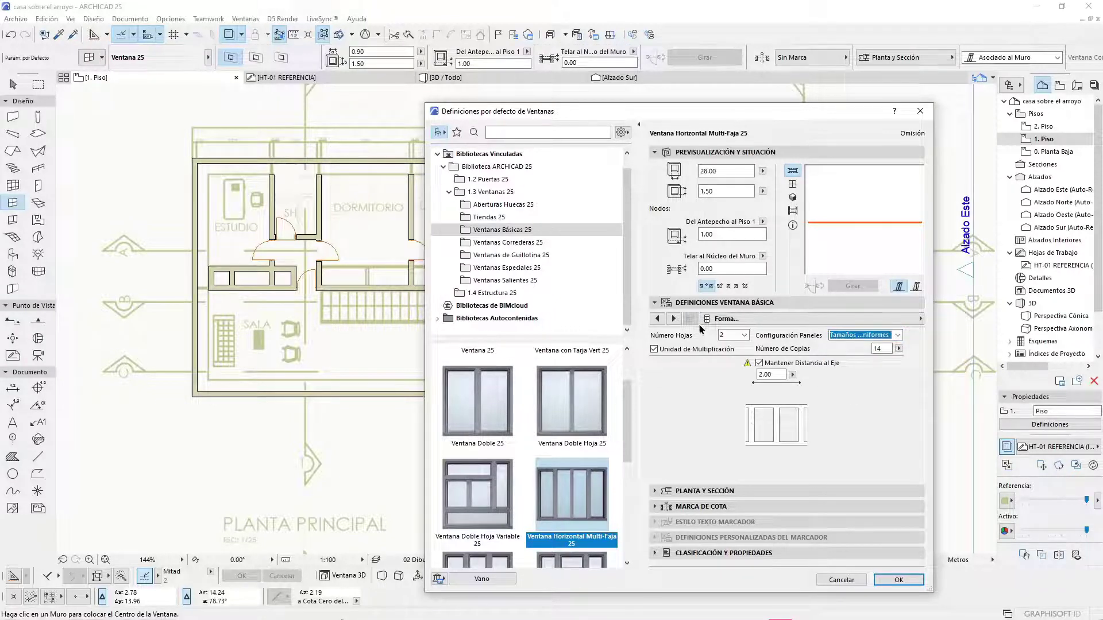
{"action": "left_click", "coordinate": [747, 338]}
{"action": "left_click", "coordinate": [746, 338]}
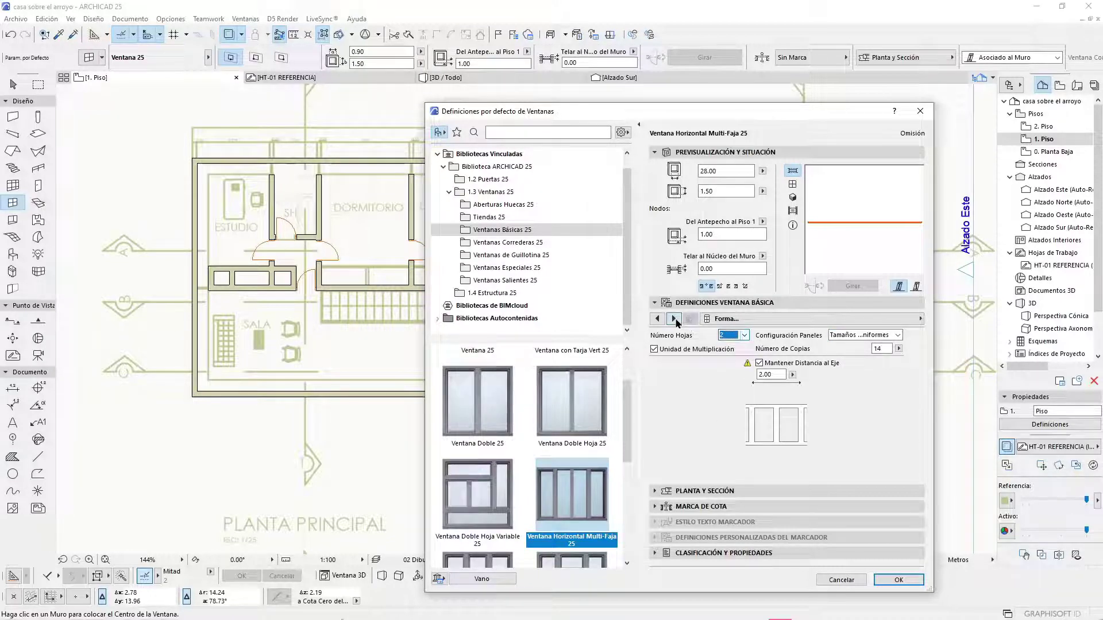
Step: Make the window leaves uniform, give them a Rejilla Editable with 1 horizontal division, and show the window's 3D preview
{"action": "left_click", "coordinate": [676, 322]}
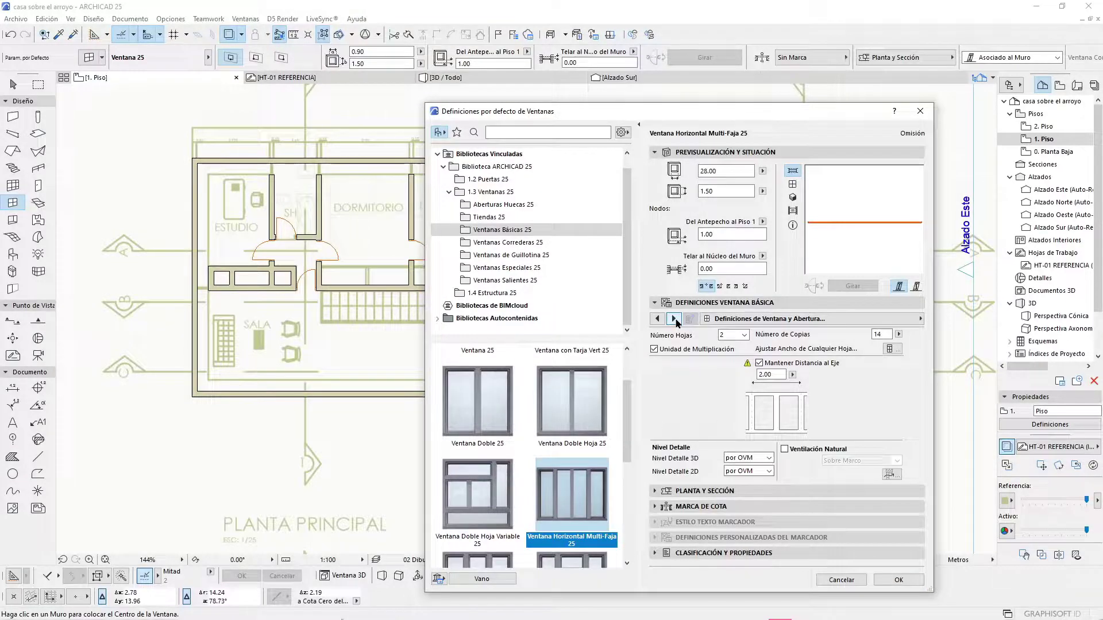
{"action": "left_click", "coordinate": [675, 319]}
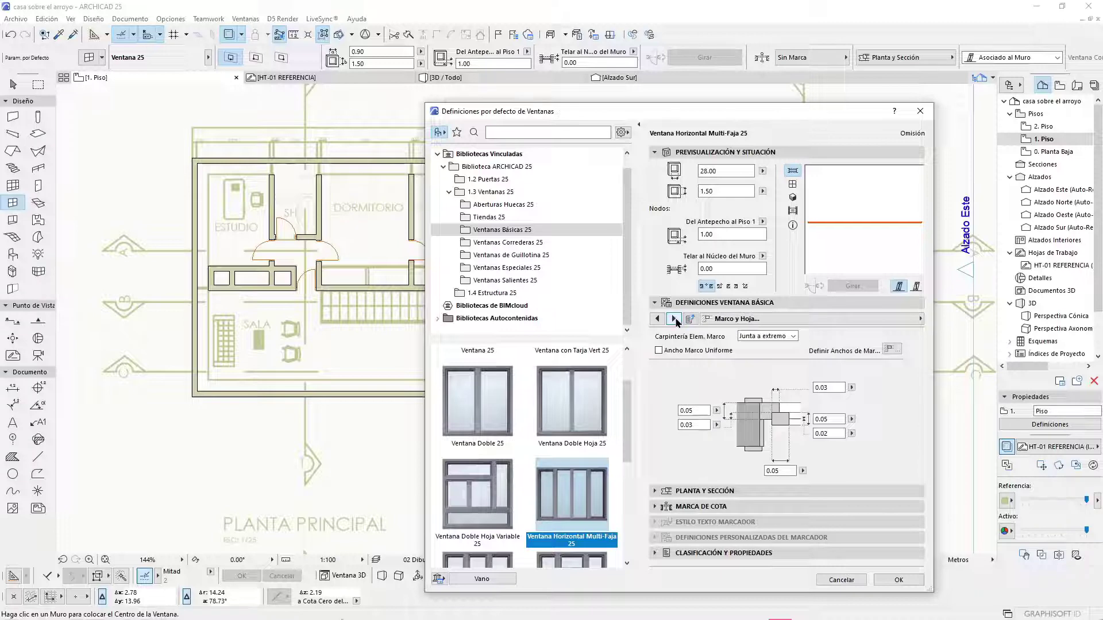
{"action": "left_click", "coordinate": [675, 320]}
{"action": "left_click", "coordinate": [674, 319]}
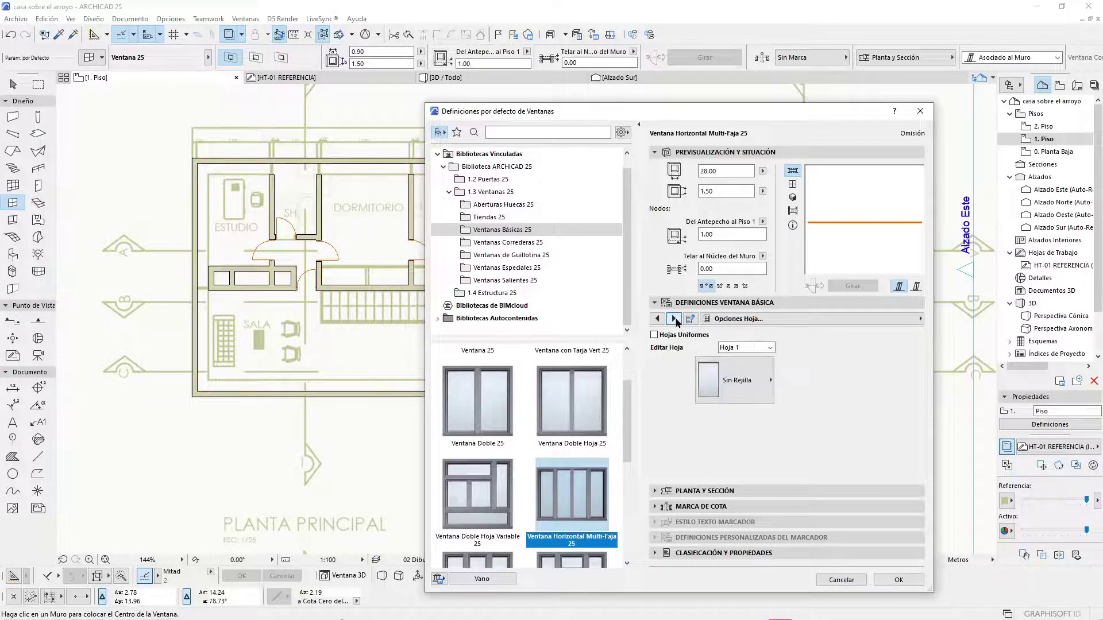
{"action": "left_click", "coordinate": [669, 335]}
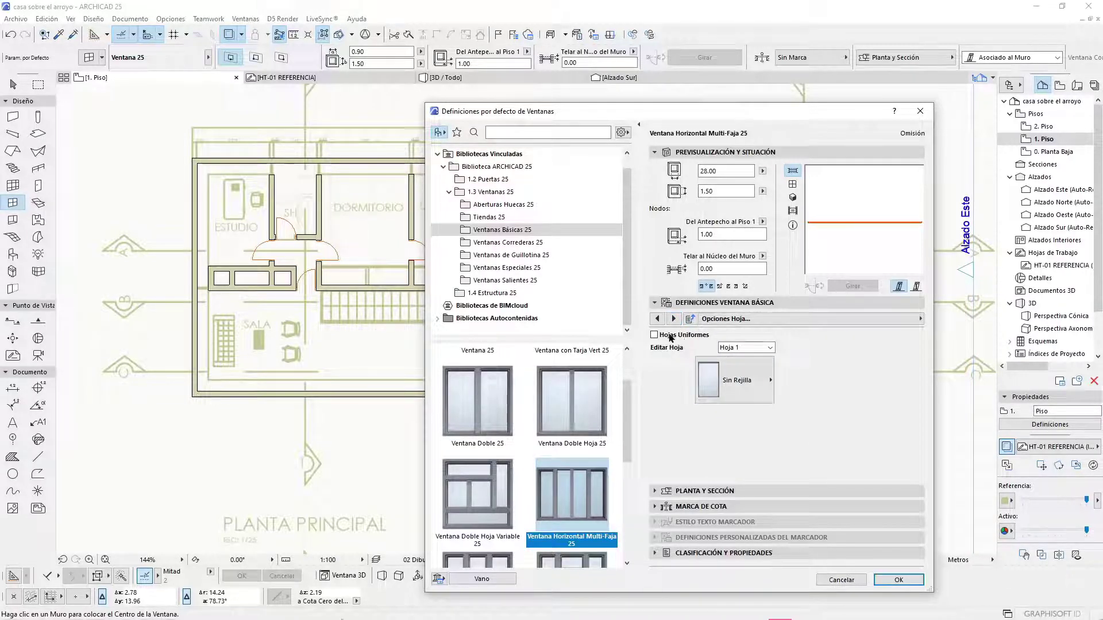
{"action": "left_click", "coordinate": [756, 378]}
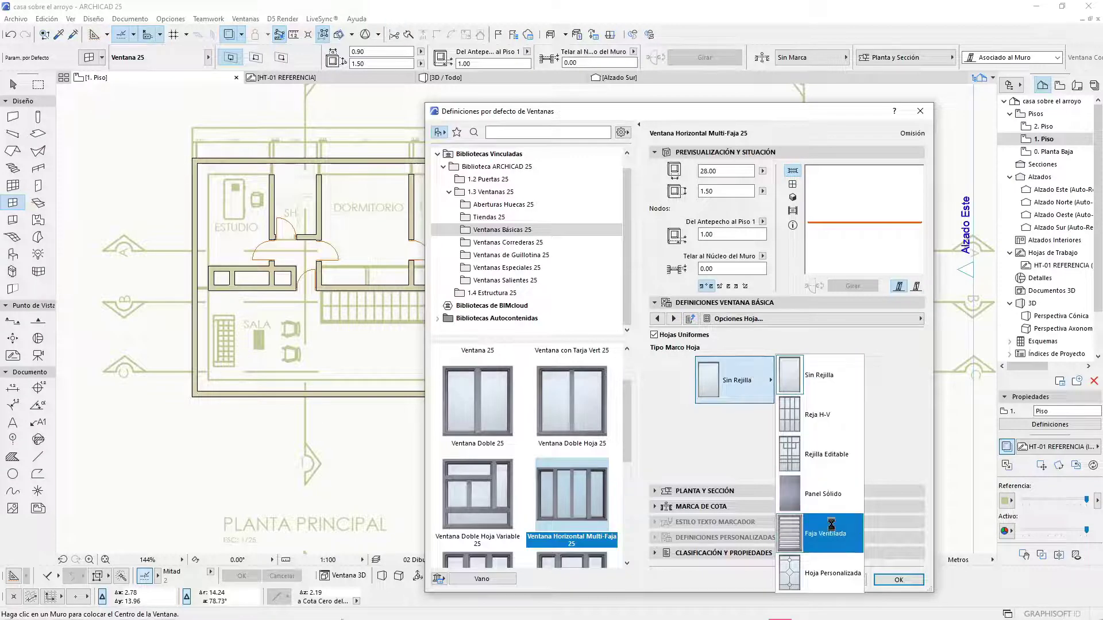
{"action": "left_click", "coordinate": [826, 454]}
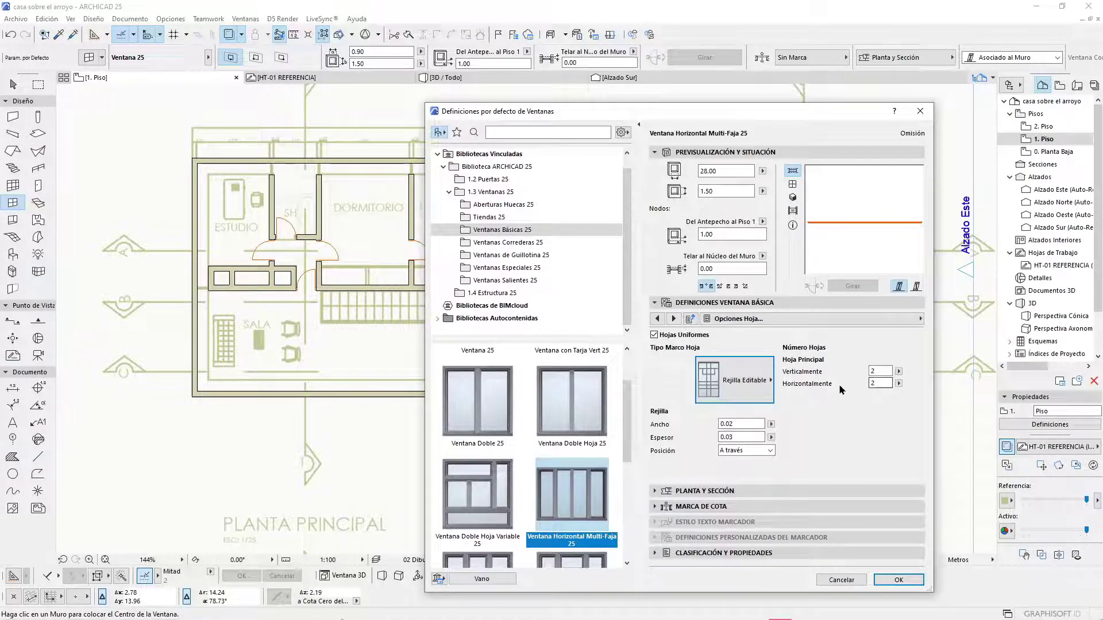
{"action": "left_click", "coordinate": [877, 383]}
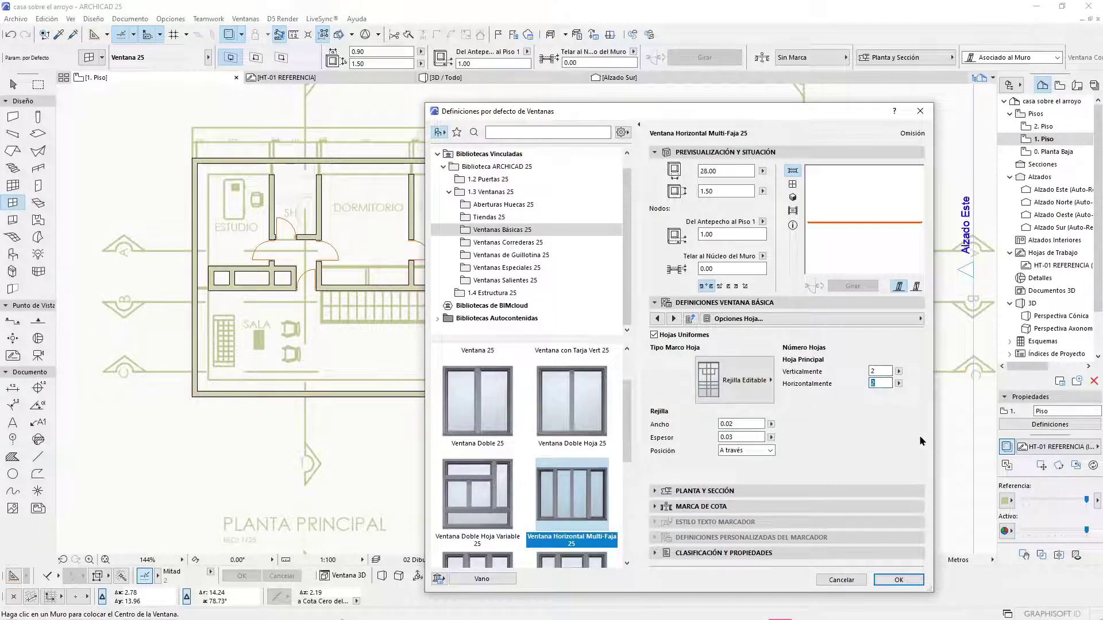
{"action": "type", "text": "1"}
{"action": "key", "text": "Return"}
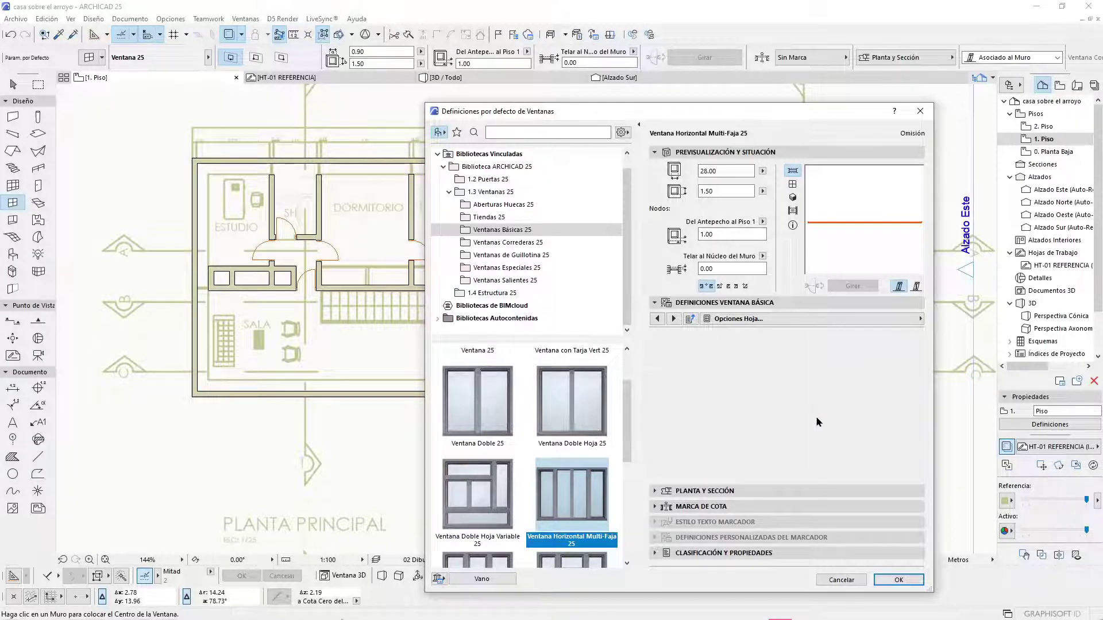
{"action": "left_click", "coordinate": [793, 198]}
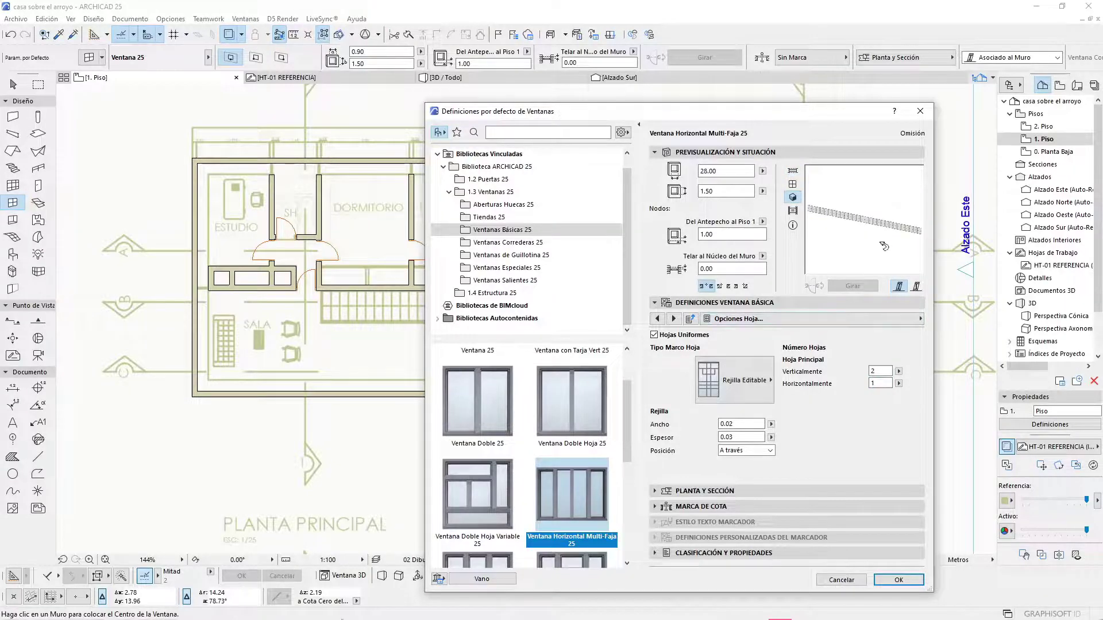
Step: Review the grille width and thickness along with the window's natural ventilation and opening-line settings
{"action": "left_click", "coordinate": [731, 424]}
{"action": "left_click", "coordinate": [727, 439]}
{"action": "left_click_drag", "start_coordinate": [728, 437], "coordinate": [740, 436]}
{"action": "key", "text": "Tab"}
{"action": "left_click", "coordinate": [674, 319]}
{"action": "left_click", "coordinate": [674, 319]}
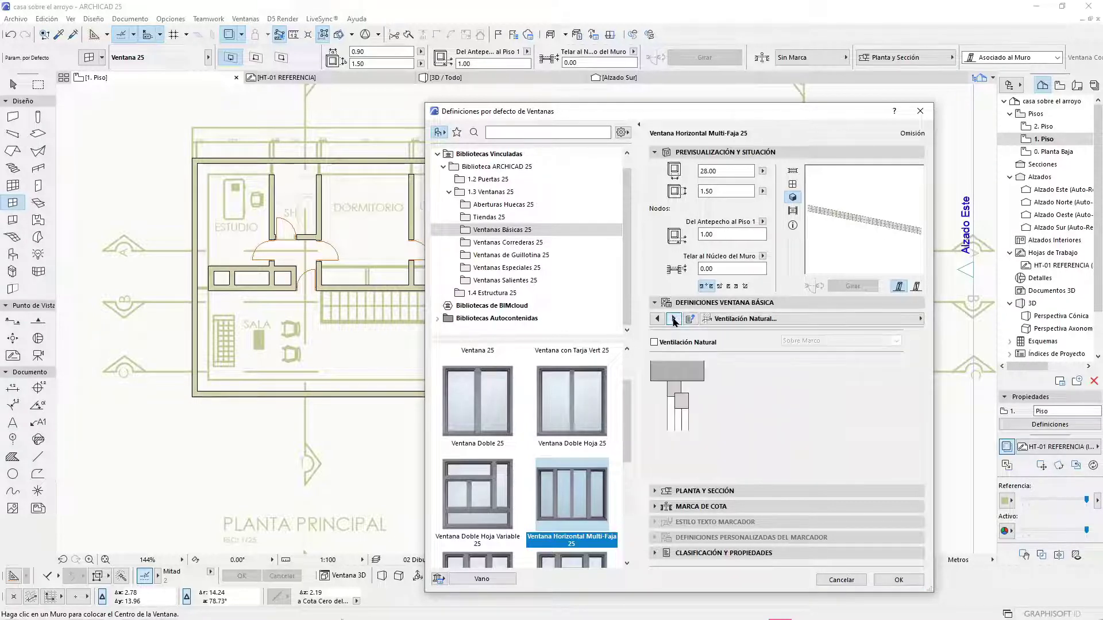
{"action": "left_click", "coordinate": [674, 319]}
{"action": "left_click", "coordinate": [674, 319]}
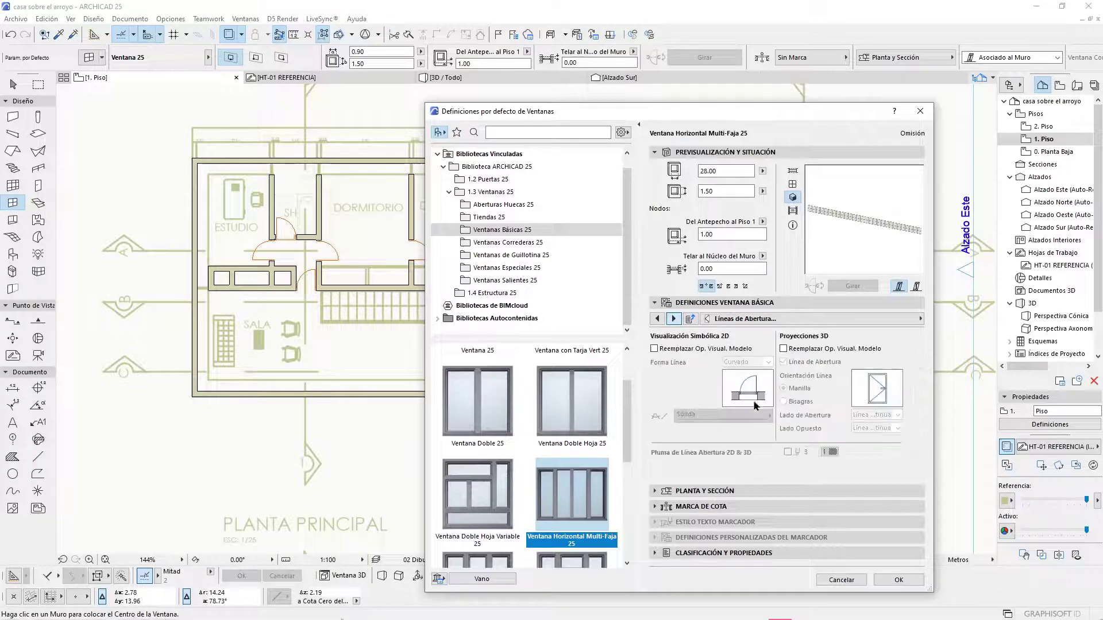
Step: Accept the window defaults and place the 28.00 wide strip window at the middle of the exterior wall below SALA and COMEDOR
{"action": "left_click", "coordinate": [899, 580]}
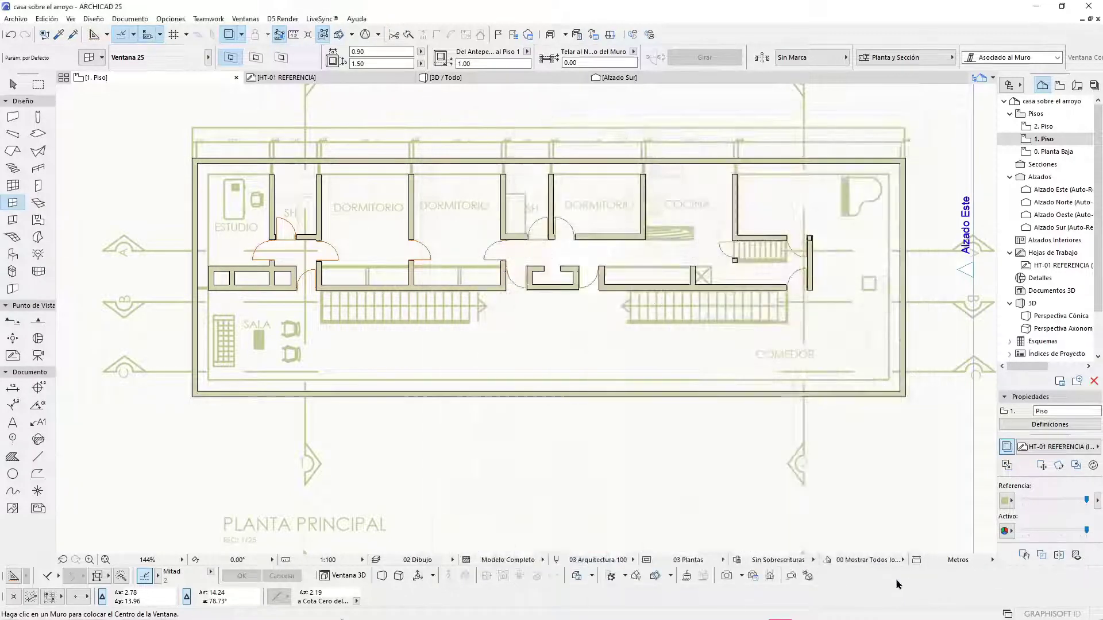
{"action": "left_click", "coordinate": [549, 396]}
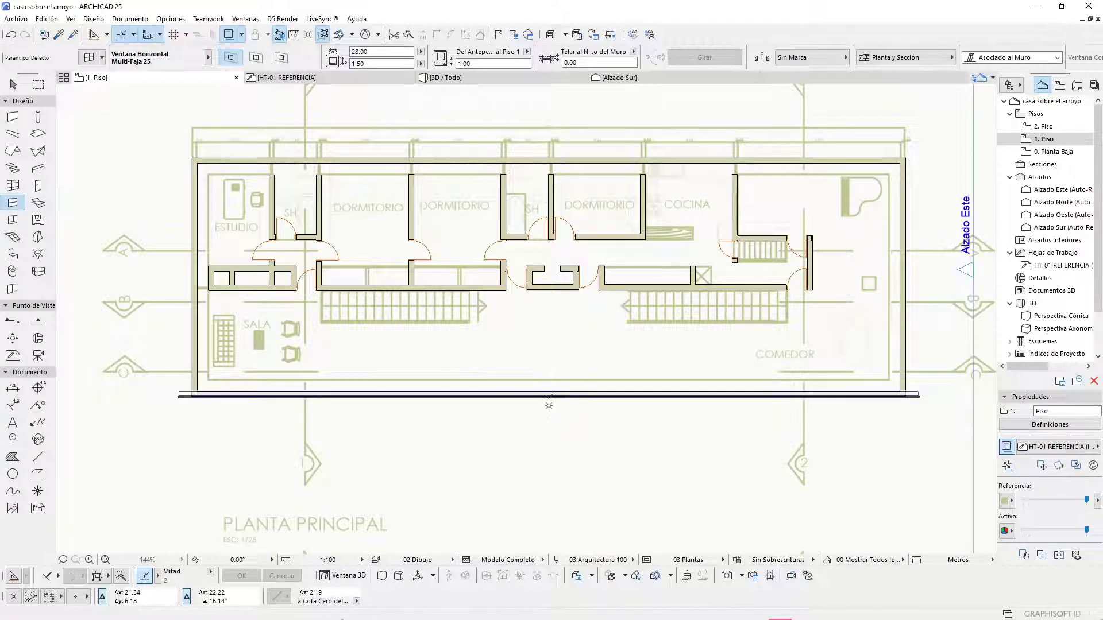
{"action": "left_click", "coordinate": [497, 325]}
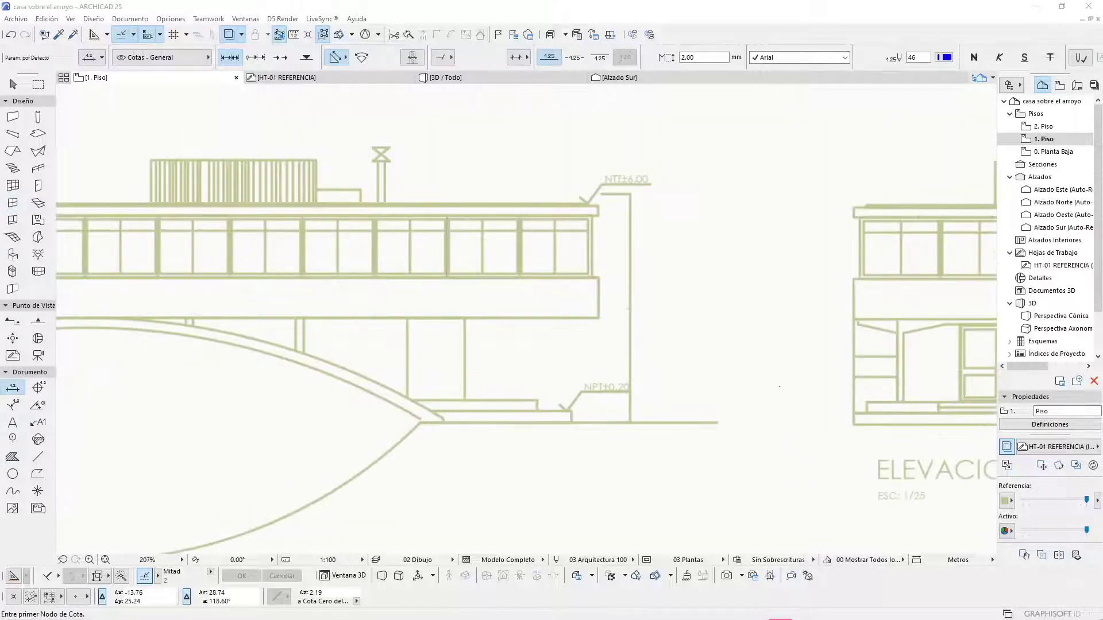
Step: Dimension the full height of the window band in the reference side elevation with the arch, beside a main mullion
{"action": "scroll", "coordinate": [779, 386], "scroll_direction": "down", "scroll_amount": 6}
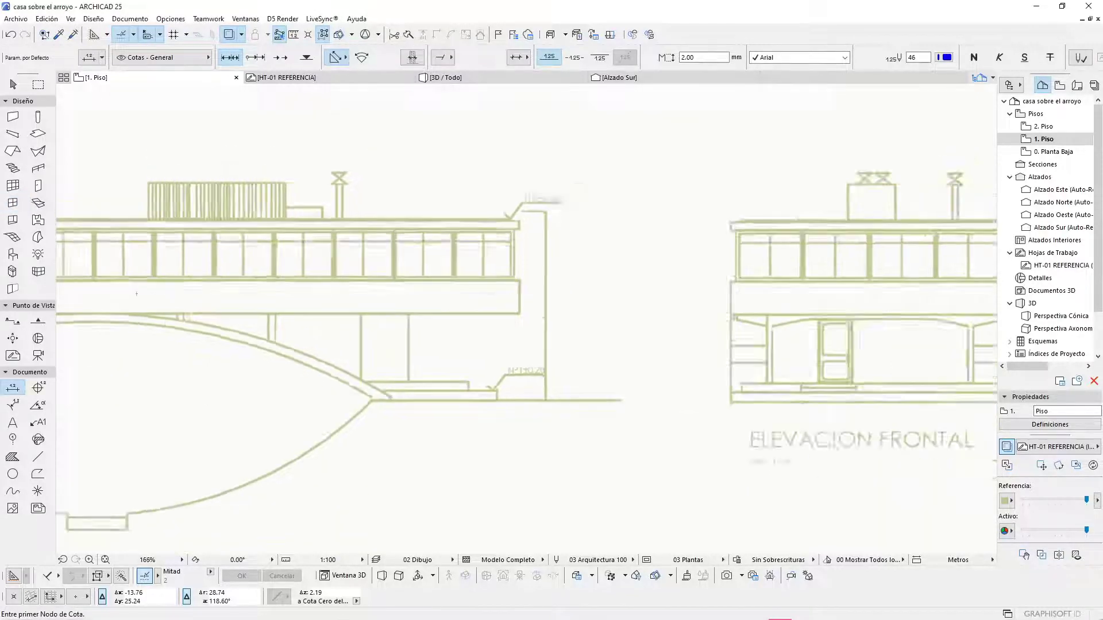
{"action": "scroll", "coordinate": [288, 254], "scroll_direction": "up", "scroll_amount": 8}
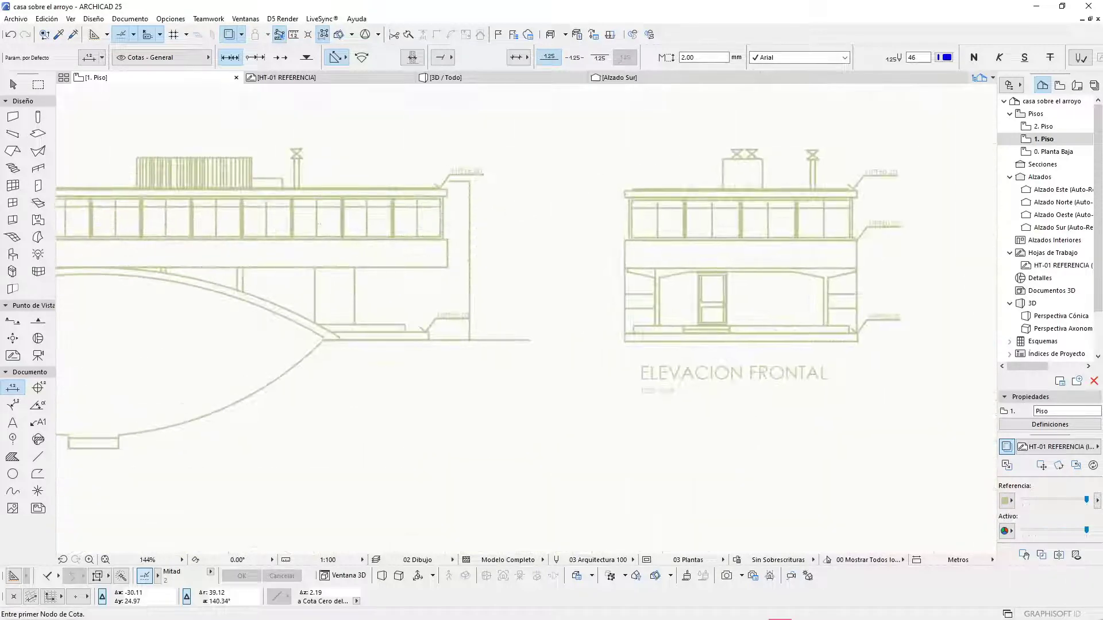
{"action": "scroll", "coordinate": [401, 201], "scroll_direction": "up", "scroll_amount": 4}
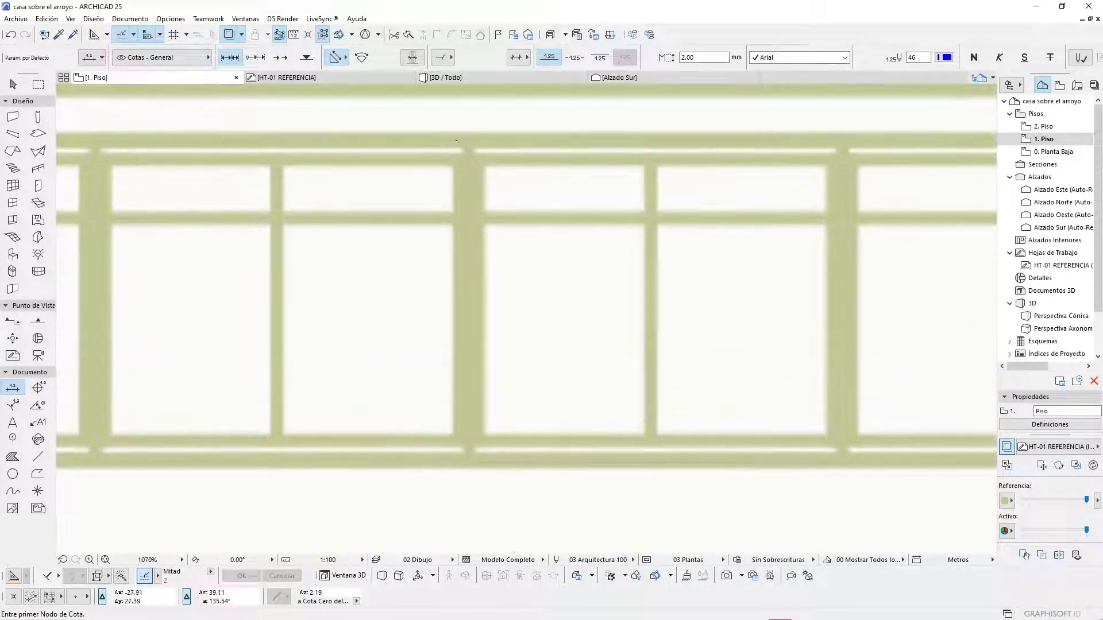
{"action": "left_click", "coordinate": [468, 136]}
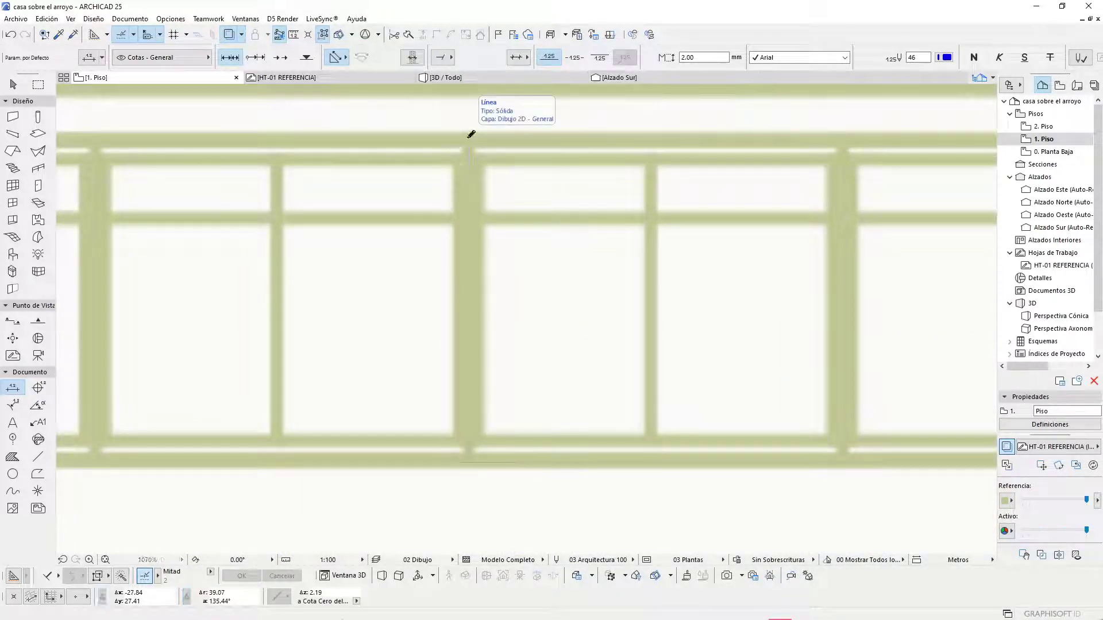
{"action": "left_click", "coordinate": [471, 461]}
{"action": "right_click", "coordinate": [435, 414]}
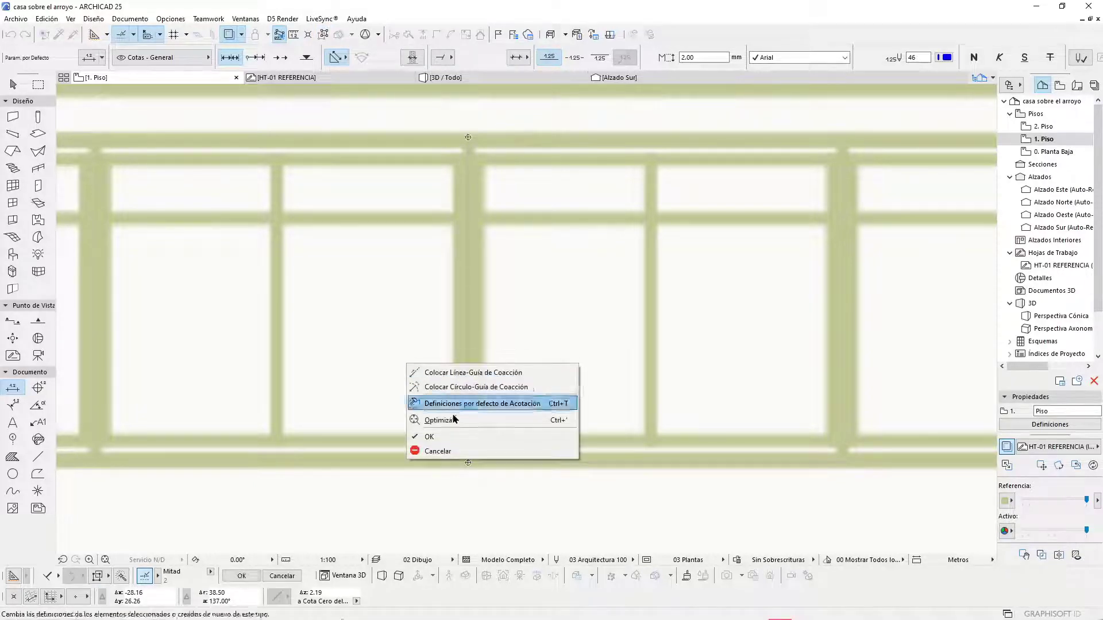
{"action": "left_click", "coordinate": [454, 436]}
{"action": "left_click", "coordinate": [418, 327]}
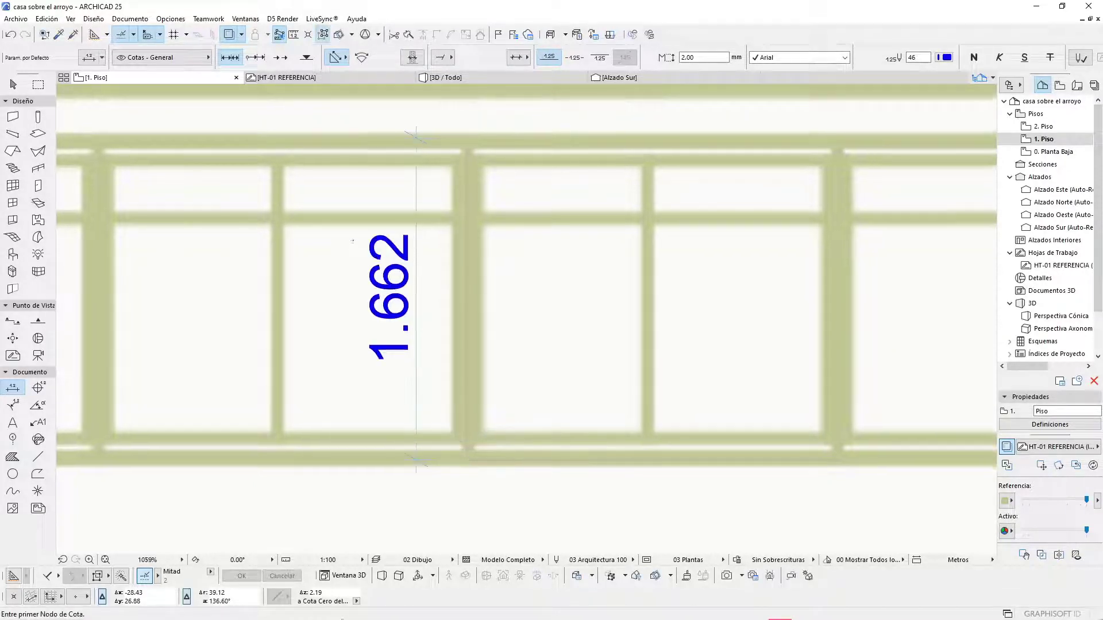
{"action": "scroll", "coordinate": [353, 241], "scroll_direction": "down", "scroll_amount": 3}
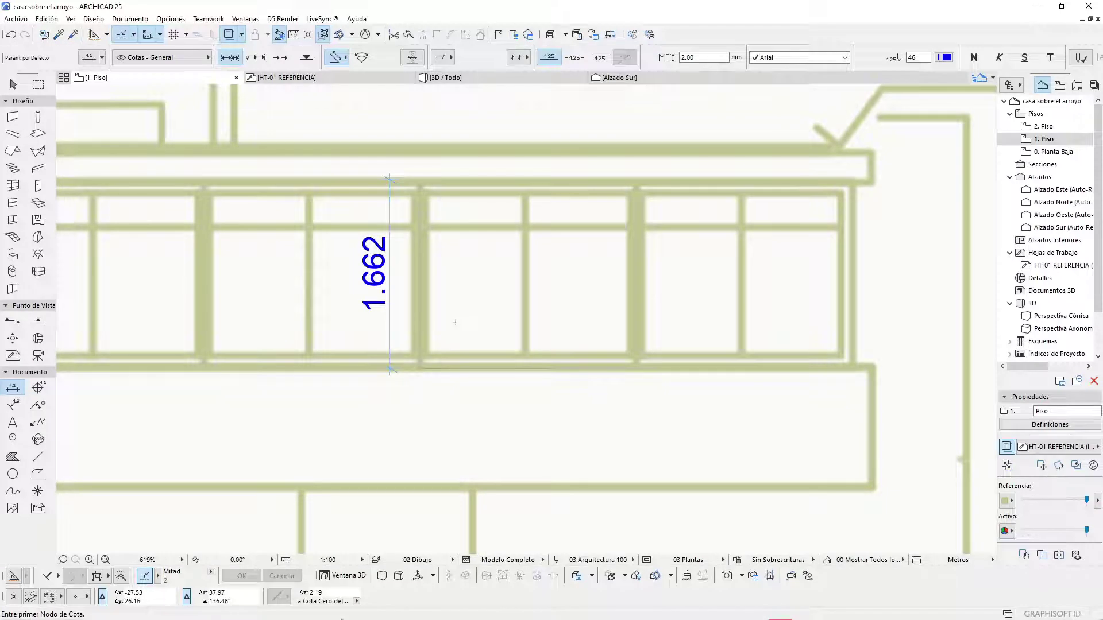
{"action": "scroll", "coordinate": [455, 321], "scroll_direction": "up", "scroll_amount": 2}
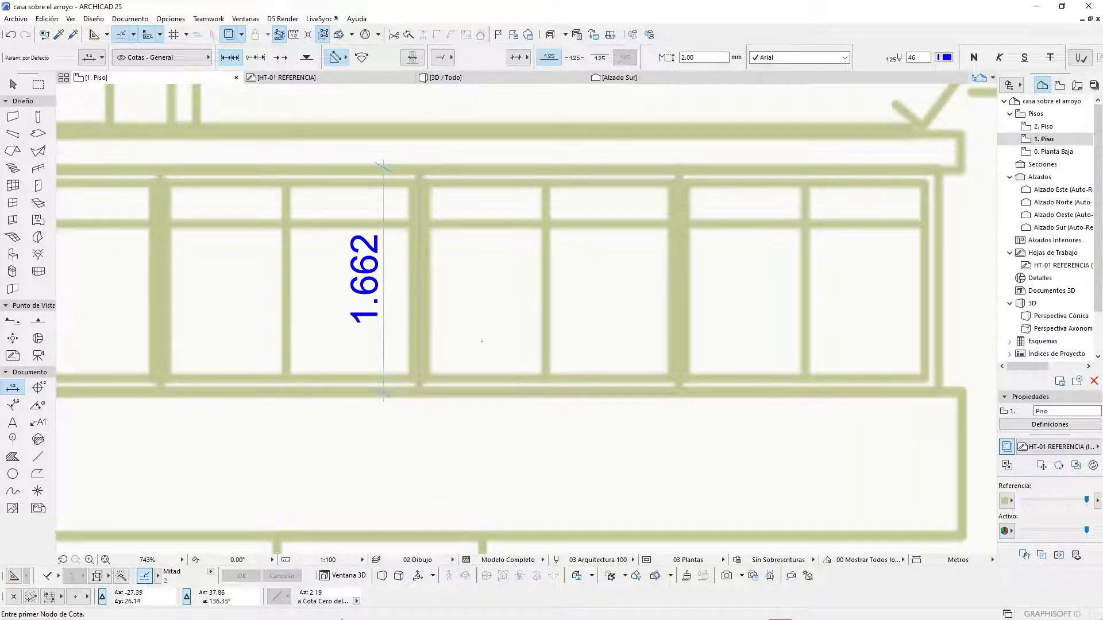
Step: Dimension the spacing between two adjacent main mullions along the bottom of the window band in the reference side elevation with the arch
{"action": "left_click", "coordinate": [420, 395]}
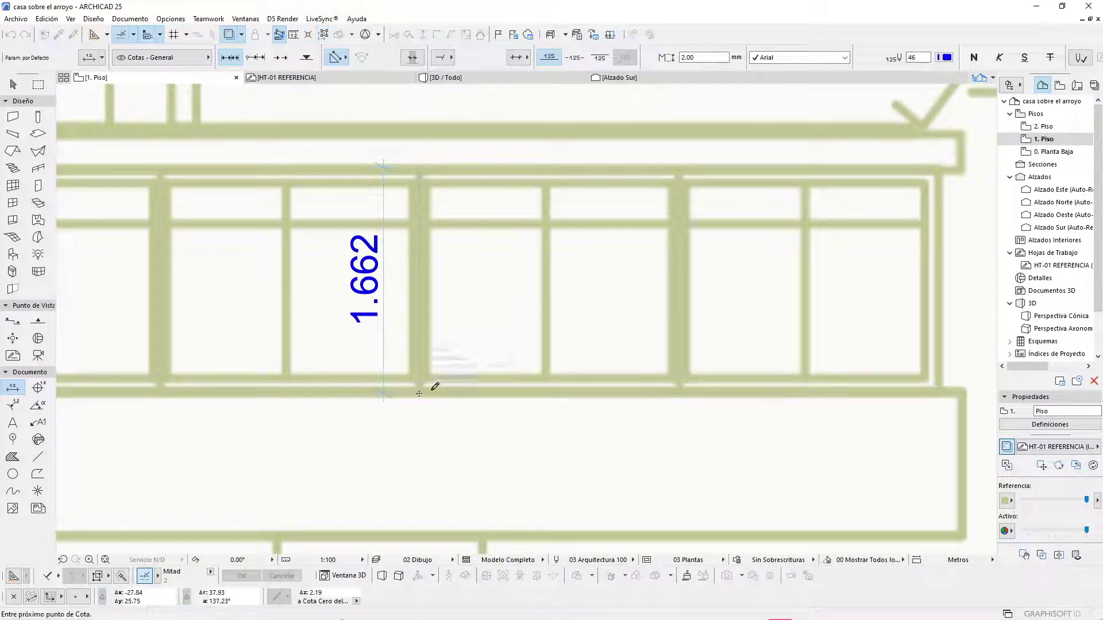
{"action": "left_click", "coordinate": [679, 394]}
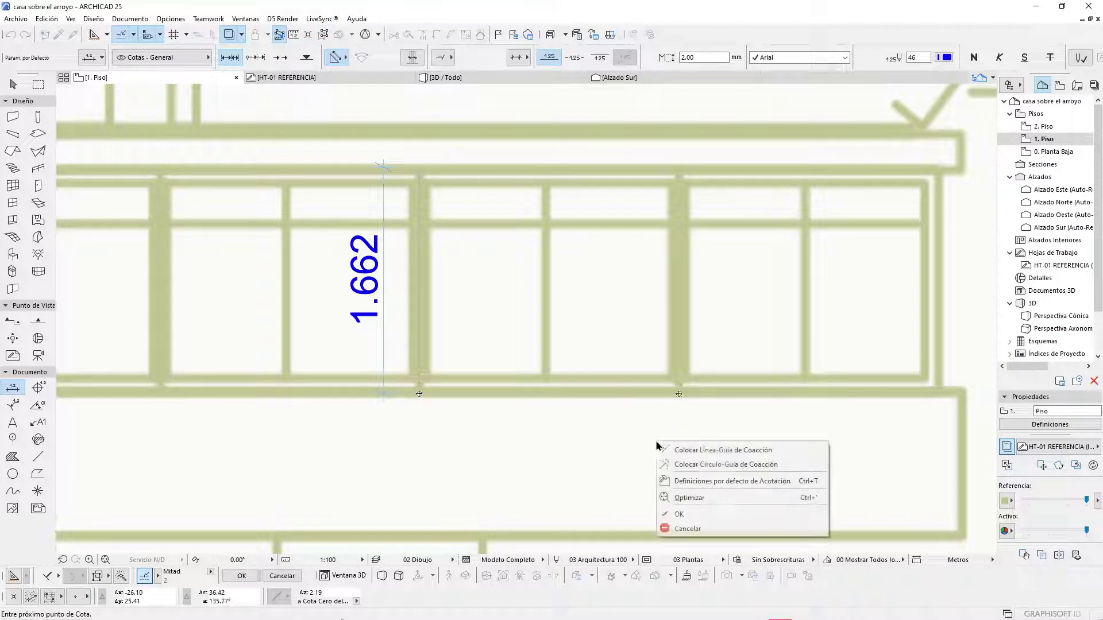
{"action": "right_click", "coordinate": [658, 442]}
{"action": "left_click", "coordinate": [686, 514]}
{"action": "left_click", "coordinate": [655, 419]}
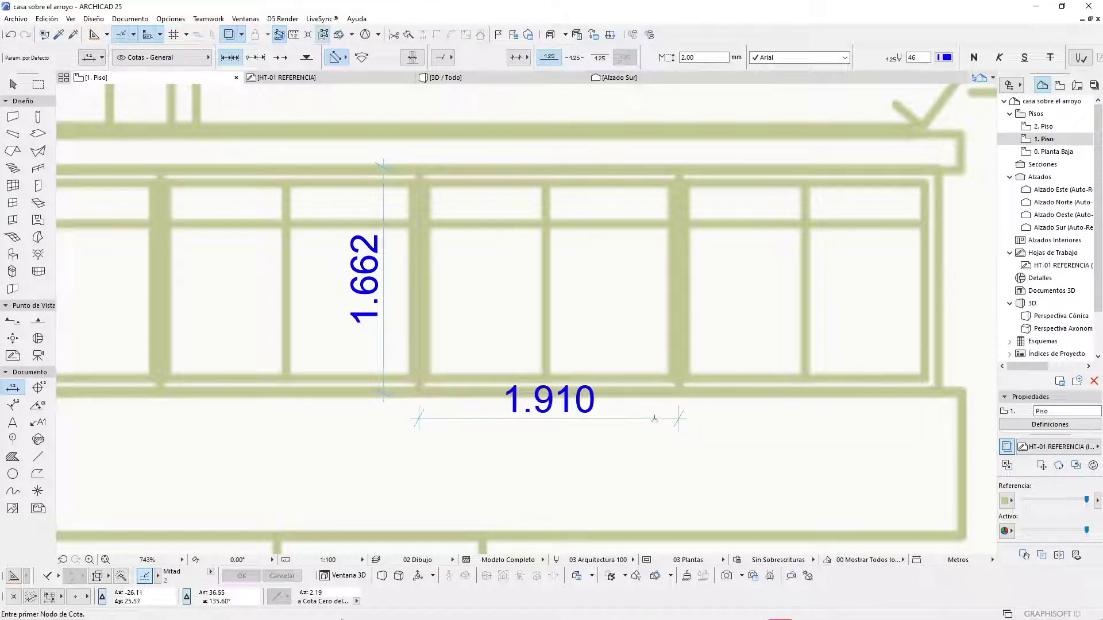
Step: Open the settings of the strip window below SALA and COMEDOR at its Definiciones de Ventana y Abertura page
{"action": "scroll", "coordinate": [529, 401], "scroll_direction": "down", "scroll_amount": 10}
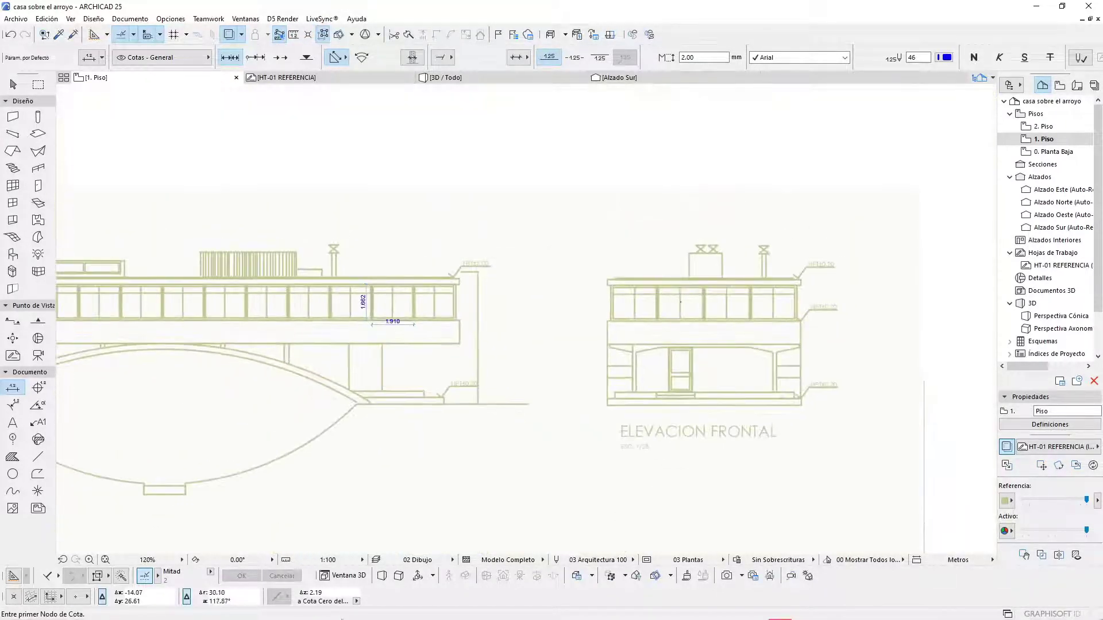
{"action": "scroll", "coordinate": [519, 394], "scroll_direction": "up", "scroll_amount": 6}
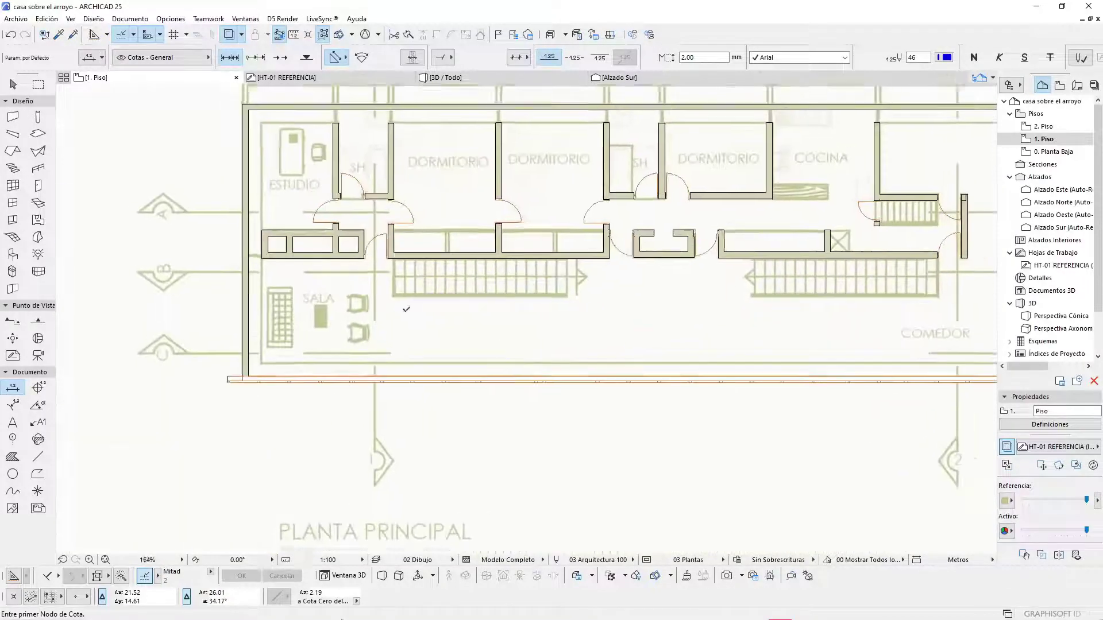
{"action": "scroll", "coordinate": [356, 351], "scroll_direction": "down", "scroll_amount": 3}
{"action": "left_click", "coordinate": [331, 339], "text": "shift"}
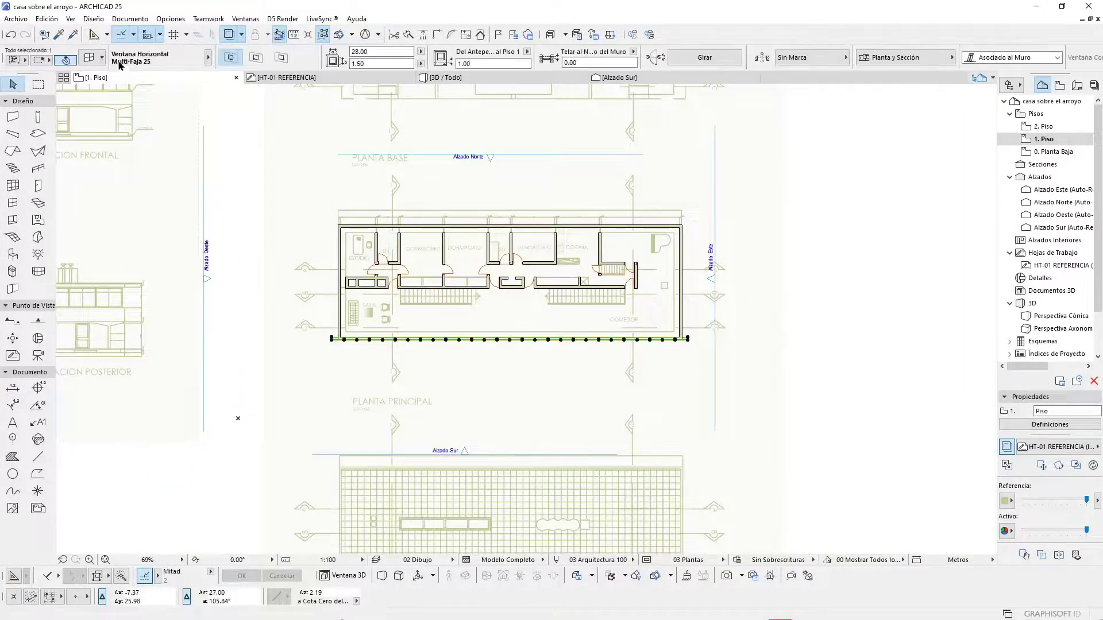
{"action": "left_click", "coordinate": [95, 59]}
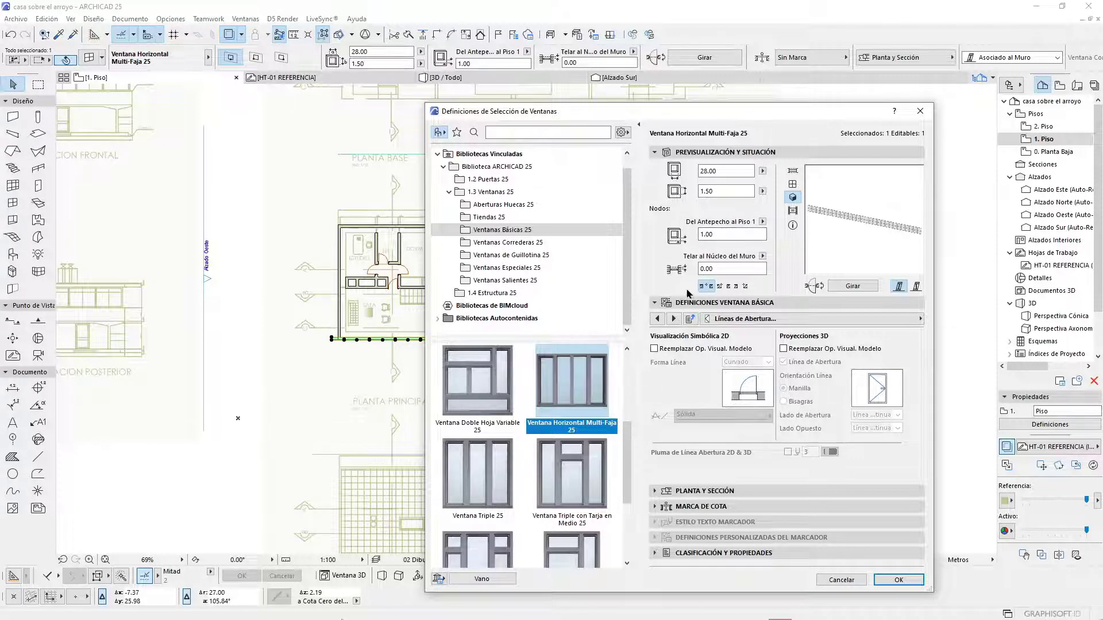
{"action": "left_click", "coordinate": [657, 319]}
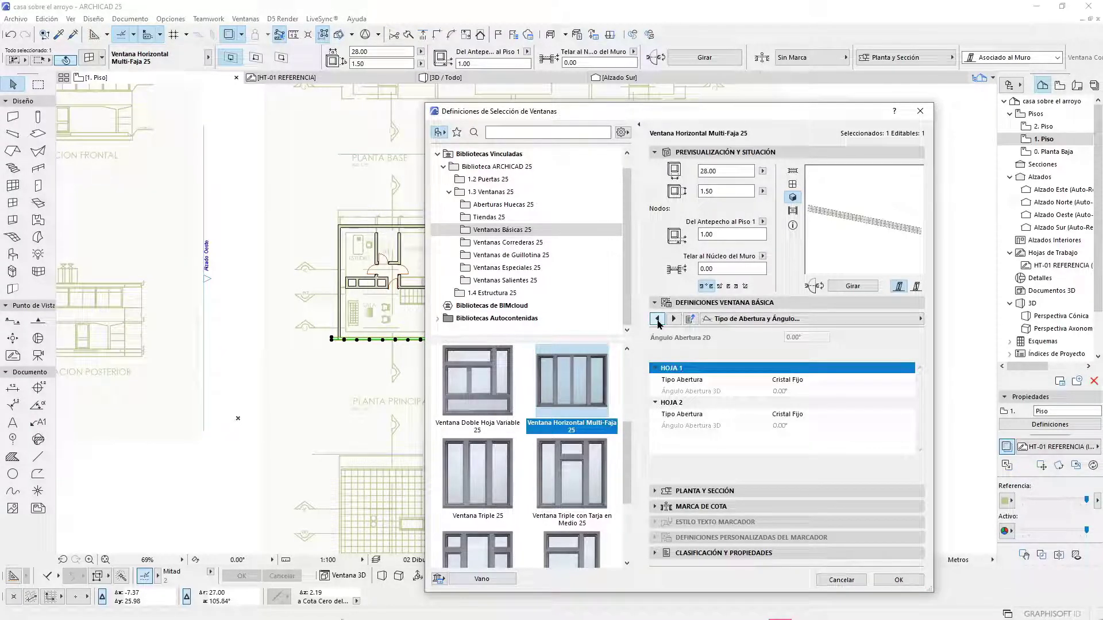
{"action": "left_click", "coordinate": [658, 319]}
{"action": "left_click", "coordinate": [657, 320]}
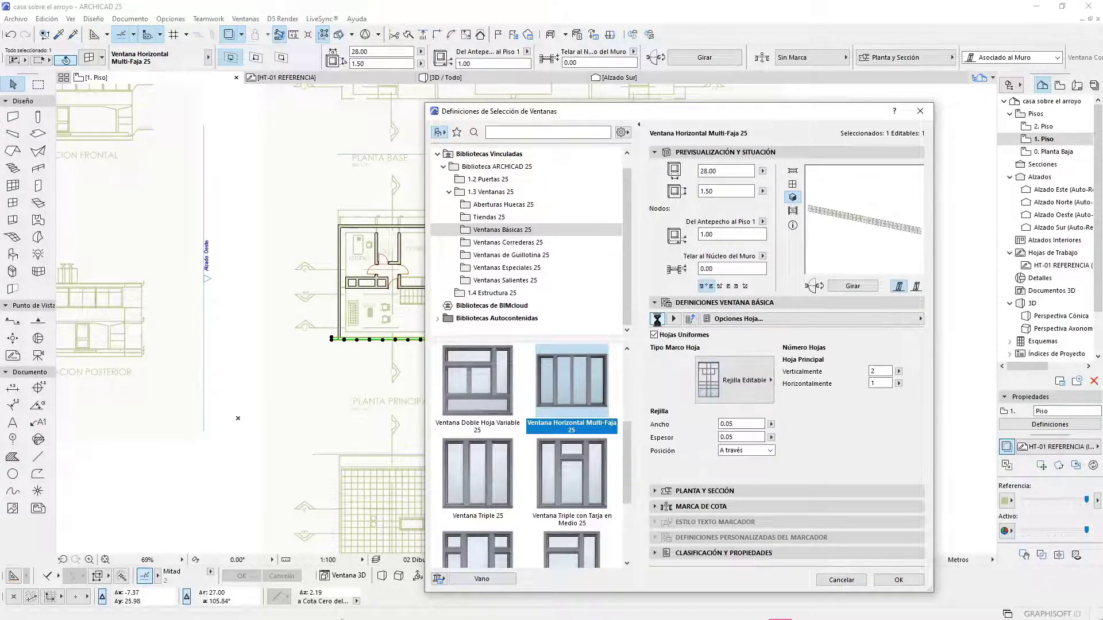
{"action": "left_click", "coordinate": [657, 319]}
{"action": "left_click", "coordinate": [658, 319]}
{"action": "left_click", "coordinate": [657, 319]}
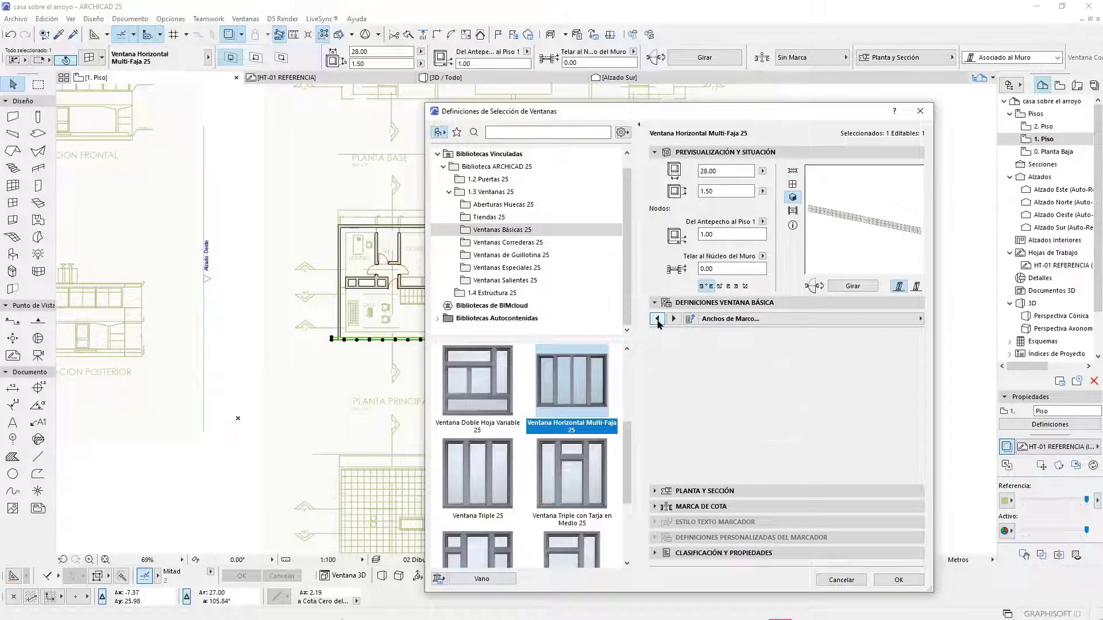
{"action": "left_click", "coordinate": [657, 320]}
{"action": "left_click", "coordinate": [657, 319]}
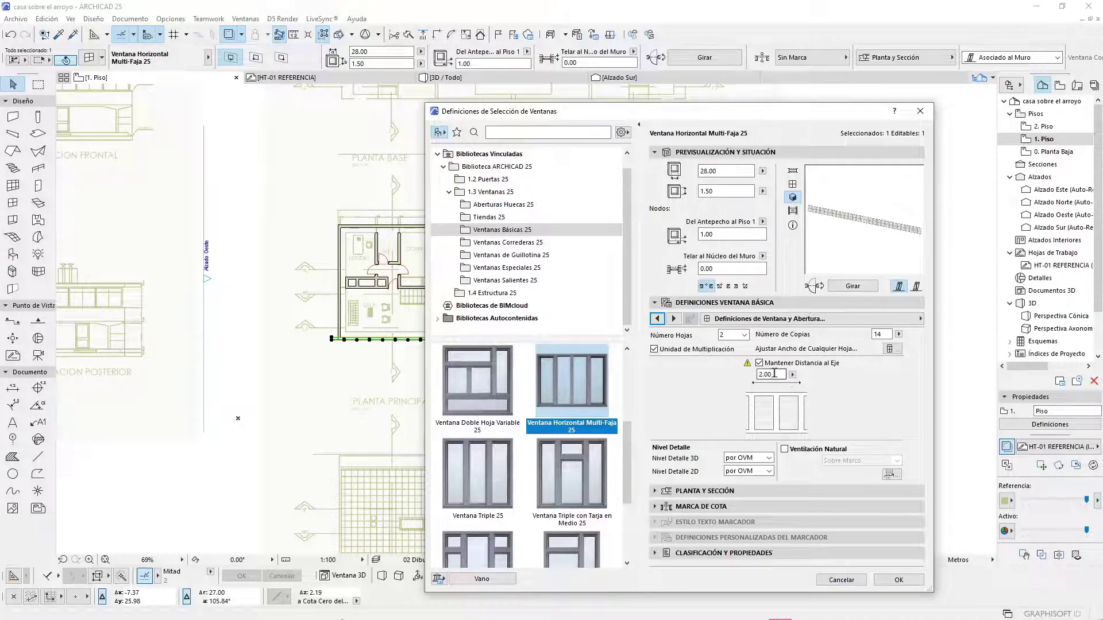
Step: Set the strip window's kept axis distance to 1.91 and its height to 1.66, and accept the settings
{"action": "left_click_drag", "start_coordinate": [774, 373], "coordinate": [748, 377]}
{"action": "key", "text": "Return"}
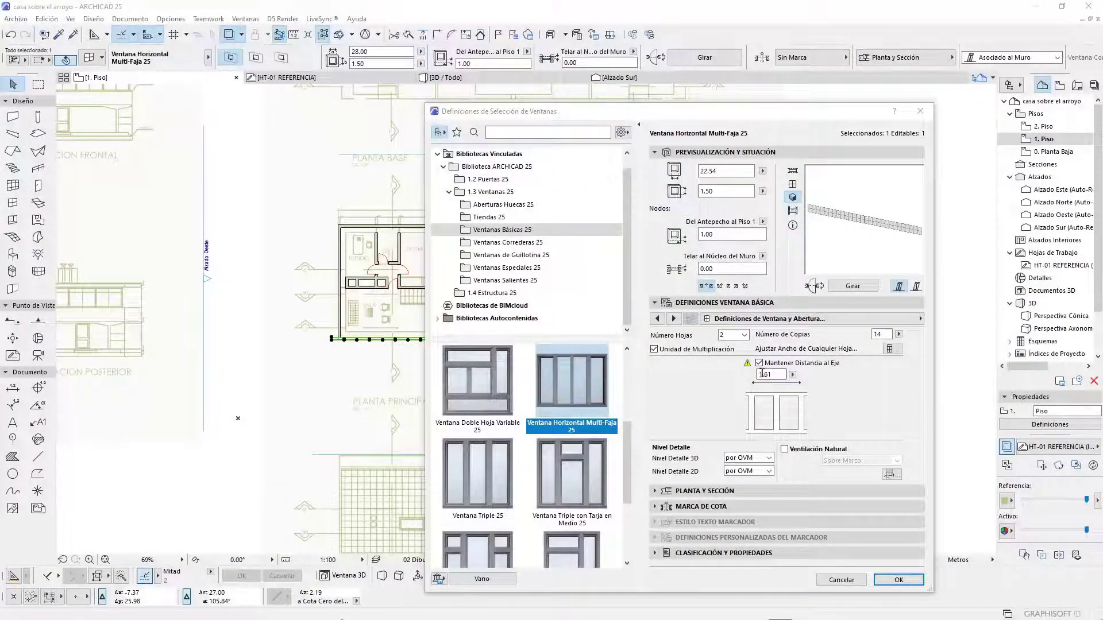
{"action": "left_click", "coordinate": [766, 375]}
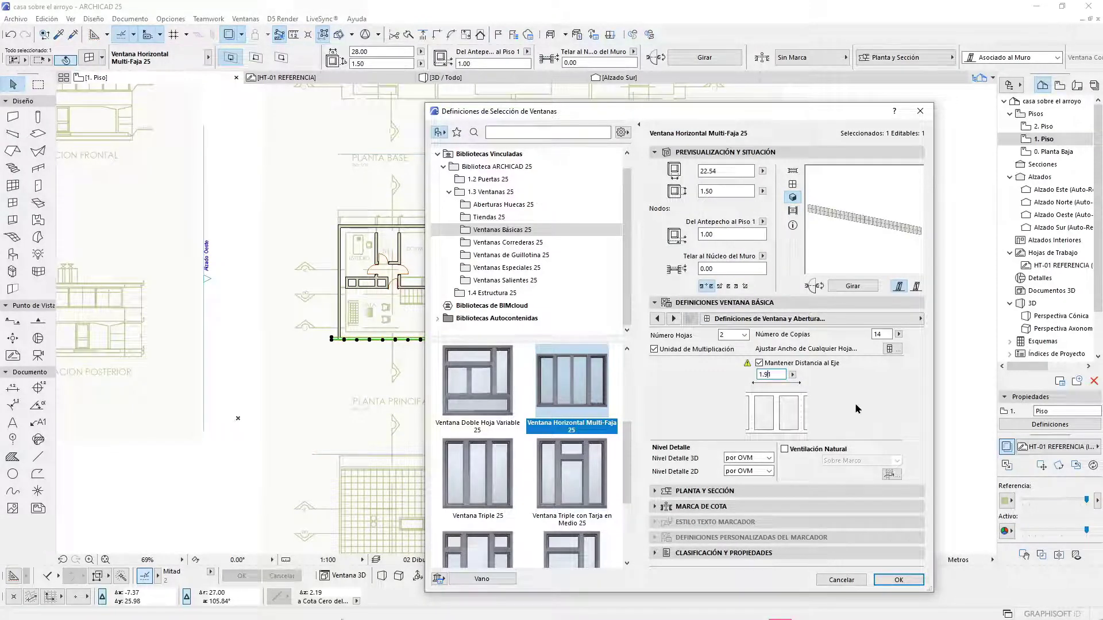
{"action": "key", "text": "Return"}
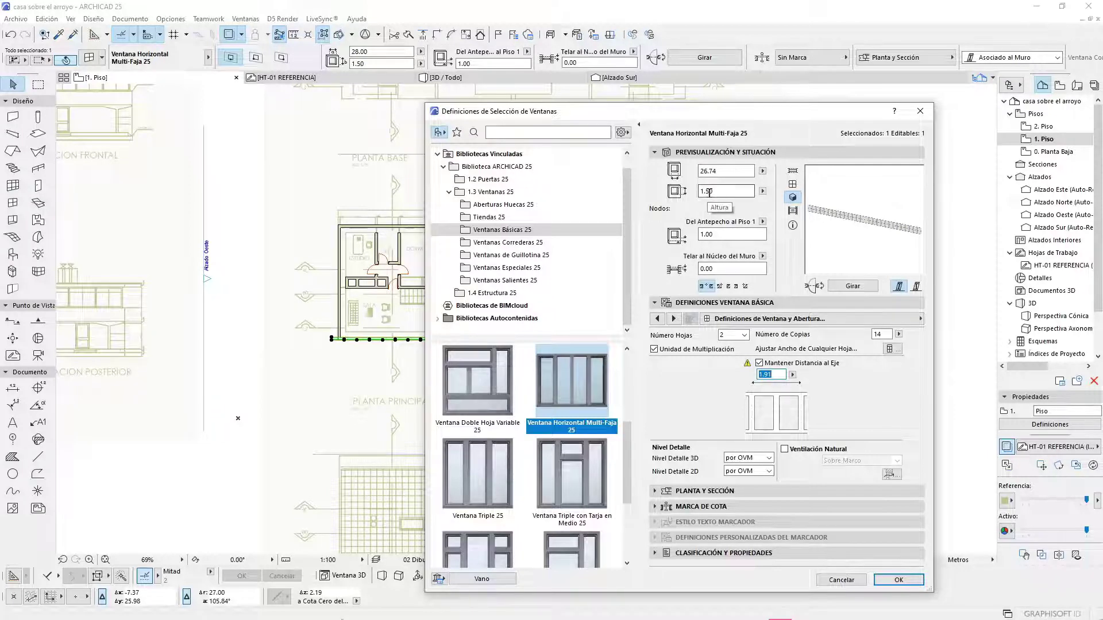
{"action": "left_click", "coordinate": [715, 192]}
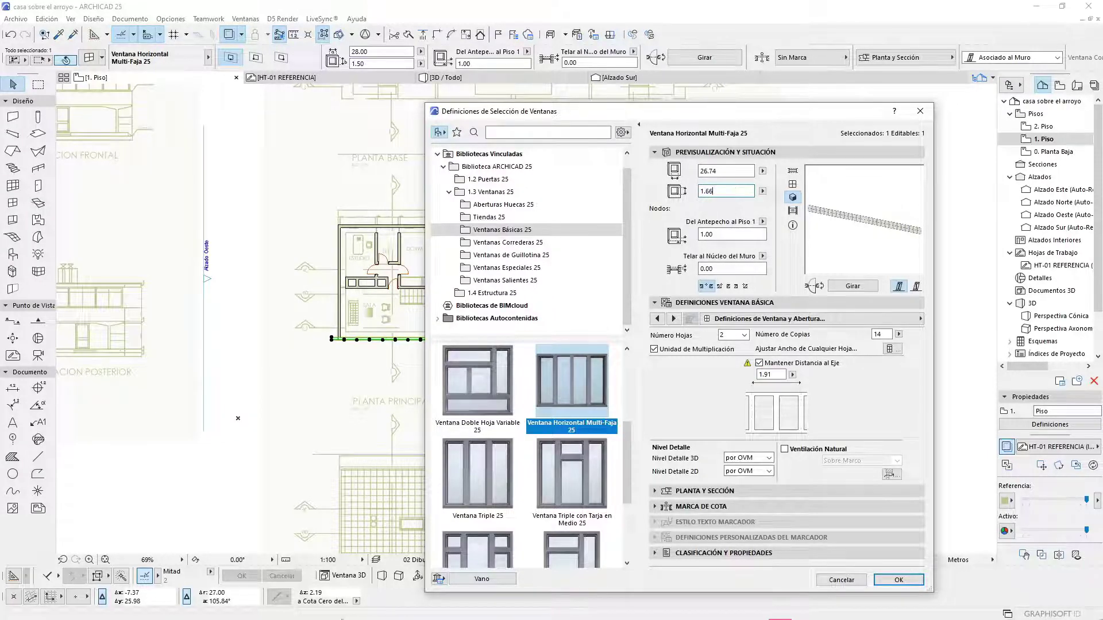
{"action": "left_click", "coordinate": [898, 579]}
Step: Show only the resized strip window and its wall in 3D, inspect the panels up close, and return to the floor plan
{"action": "scroll", "coordinate": [295, 341], "scroll_direction": "up", "scroll_amount": 6}
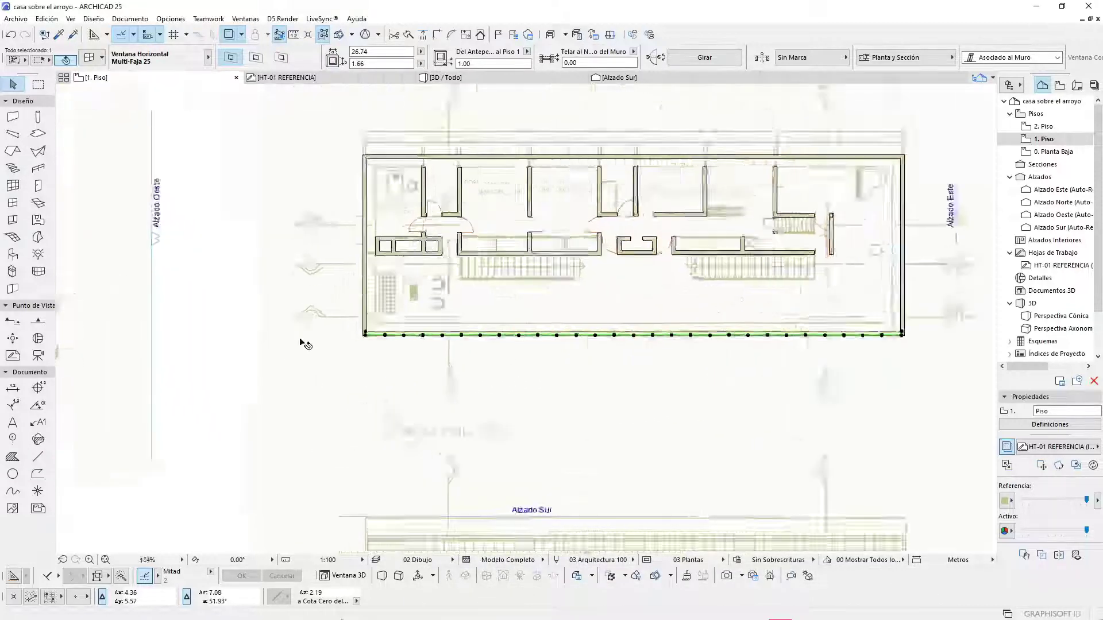
{"action": "scroll", "coordinate": [531, 325], "scroll_direction": "down", "scroll_amount": 6}
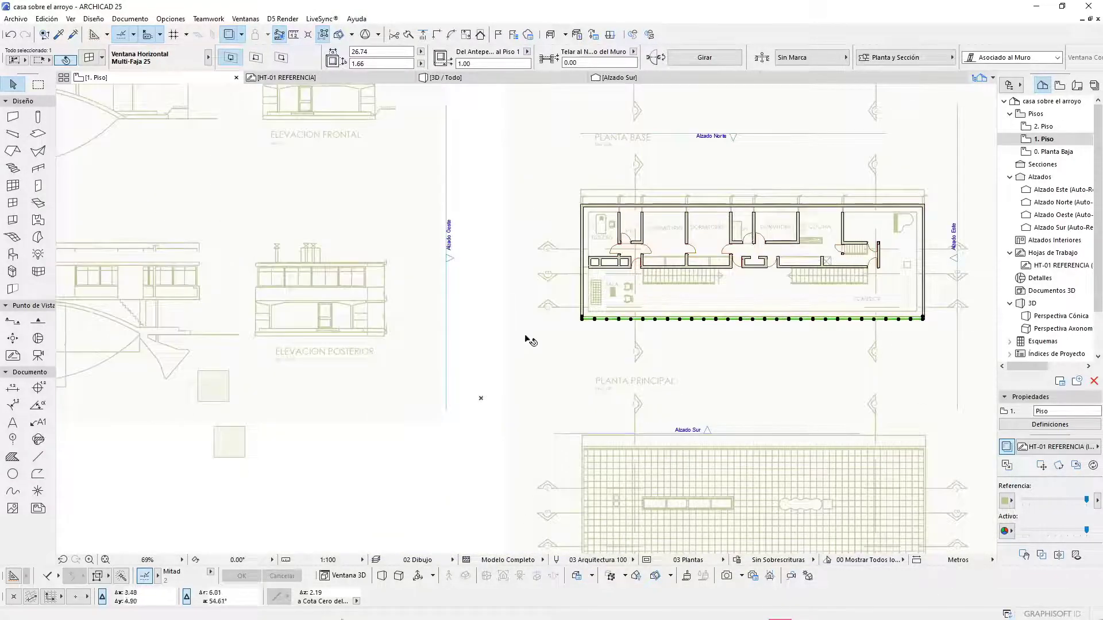
{"action": "scroll", "coordinate": [535, 318], "scroll_direction": "down", "scroll_amount": 2}
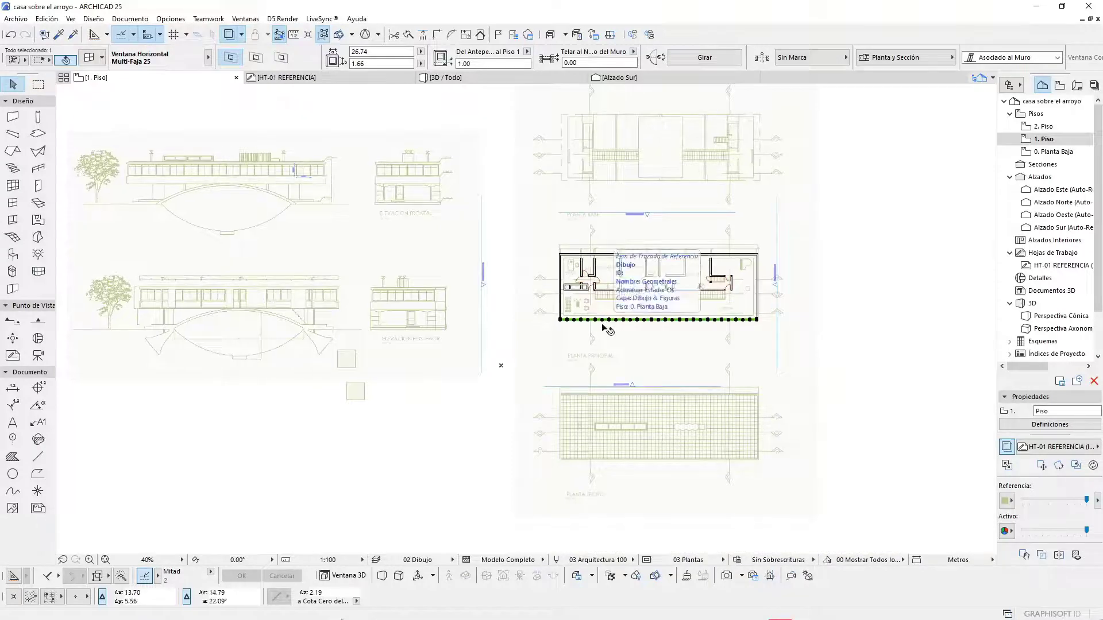
{"action": "key", "text": "F5"}
{"action": "scroll", "coordinate": [562, 323], "scroll_direction": "down", "scroll_amount": 3}
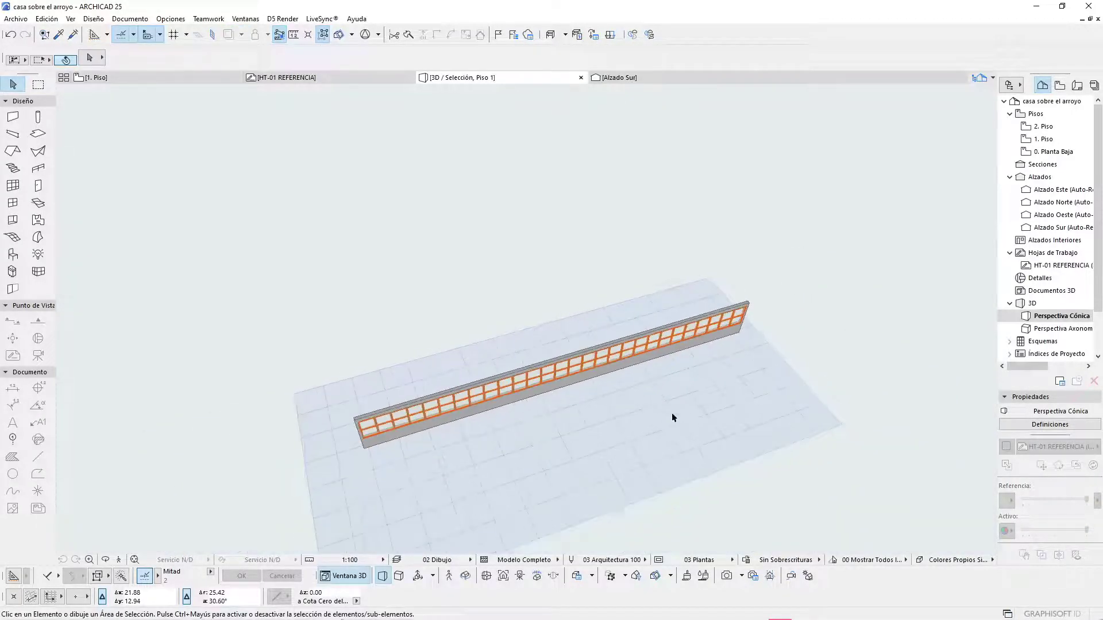
{"action": "middle_click_drag", "start_coordinate": [672, 416], "coordinate": [374, 301], "text": "shift"}
{"action": "scroll", "coordinate": [800, 352], "scroll_direction": "up", "scroll_amount": 6}
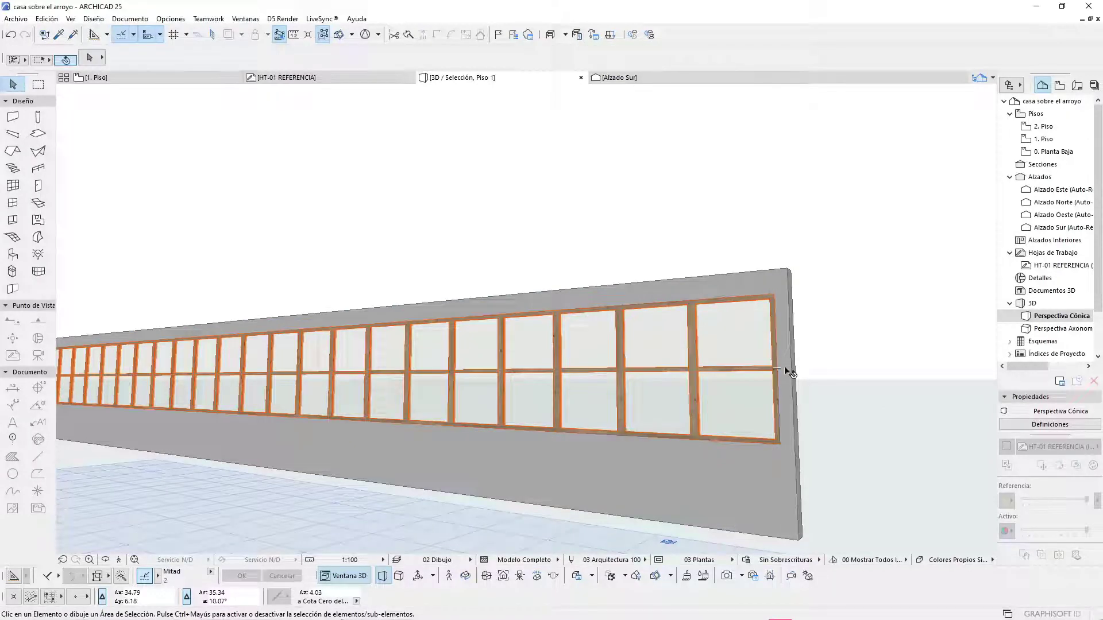
{"action": "scroll", "coordinate": [785, 368], "scroll_direction": "down", "scroll_amount": 4}
{"action": "key", "text": "F2"}
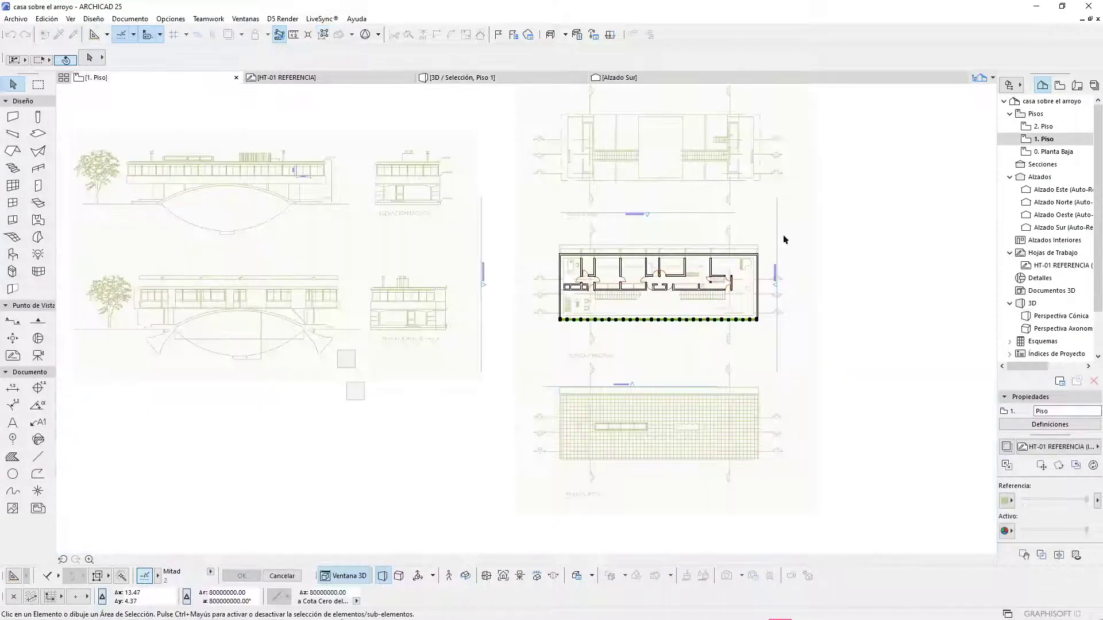
Step: Reuse the 26.74 by 1.66 strip window's settings to place a matching window at the middle of the exterior wall above the bedrooms, facing inward
{"action": "scroll", "coordinate": [741, 312], "scroll_direction": "up", "scroll_amount": 3}
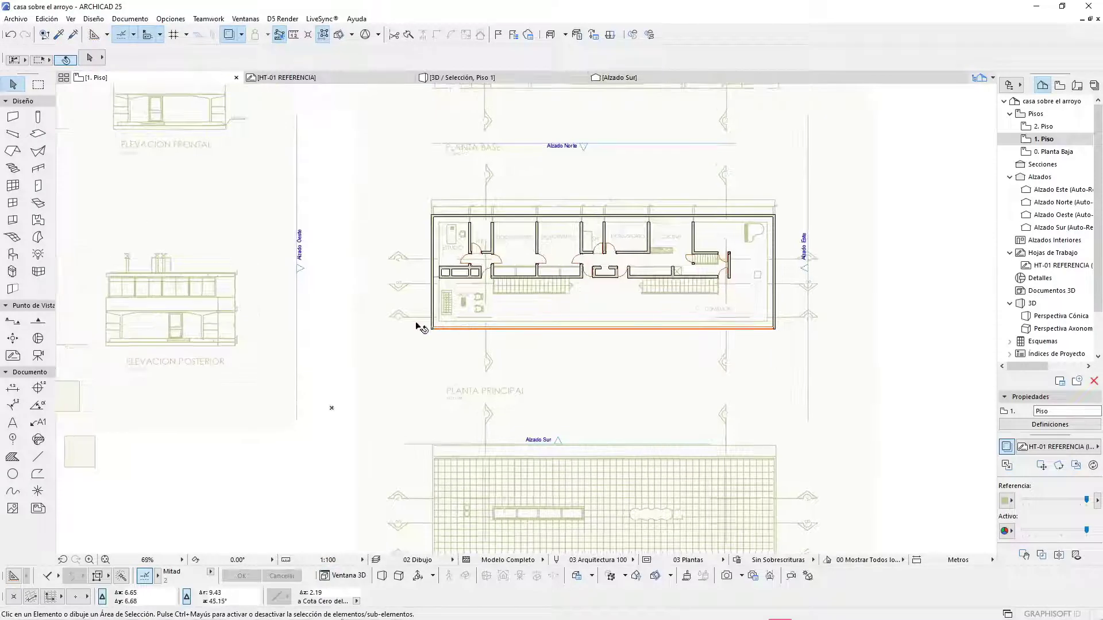
{"action": "scroll", "coordinate": [424, 322], "scroll_direction": "up", "scroll_amount": 8}
{"action": "scroll", "coordinate": [442, 402], "scroll_direction": "down", "scroll_amount": 8}
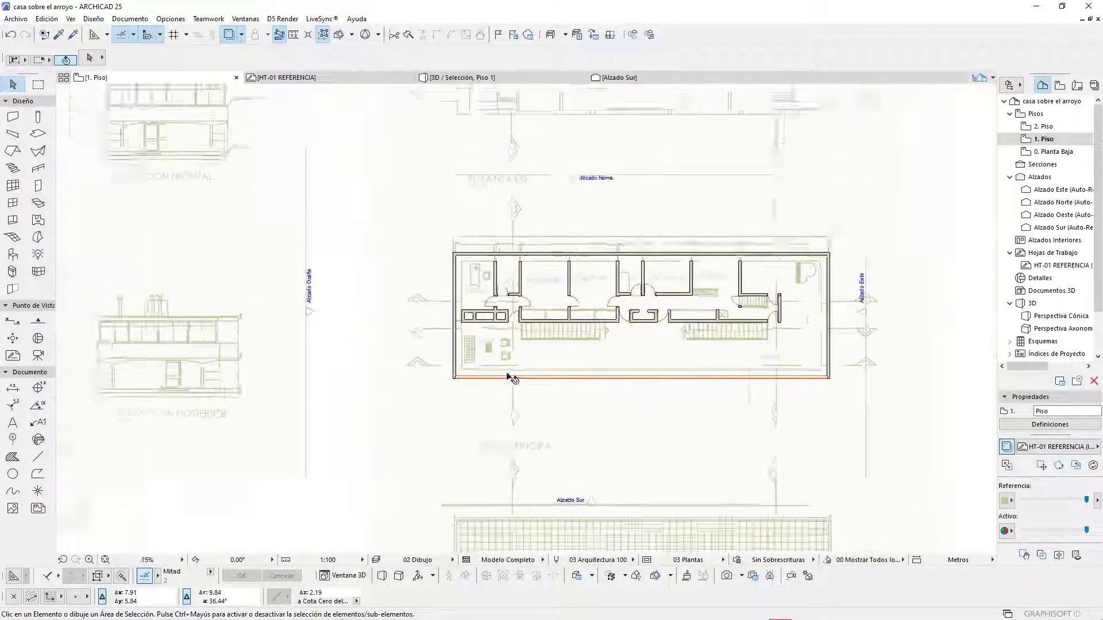
{"action": "scroll", "coordinate": [760, 398], "scroll_direction": "up", "scroll_amount": 3}
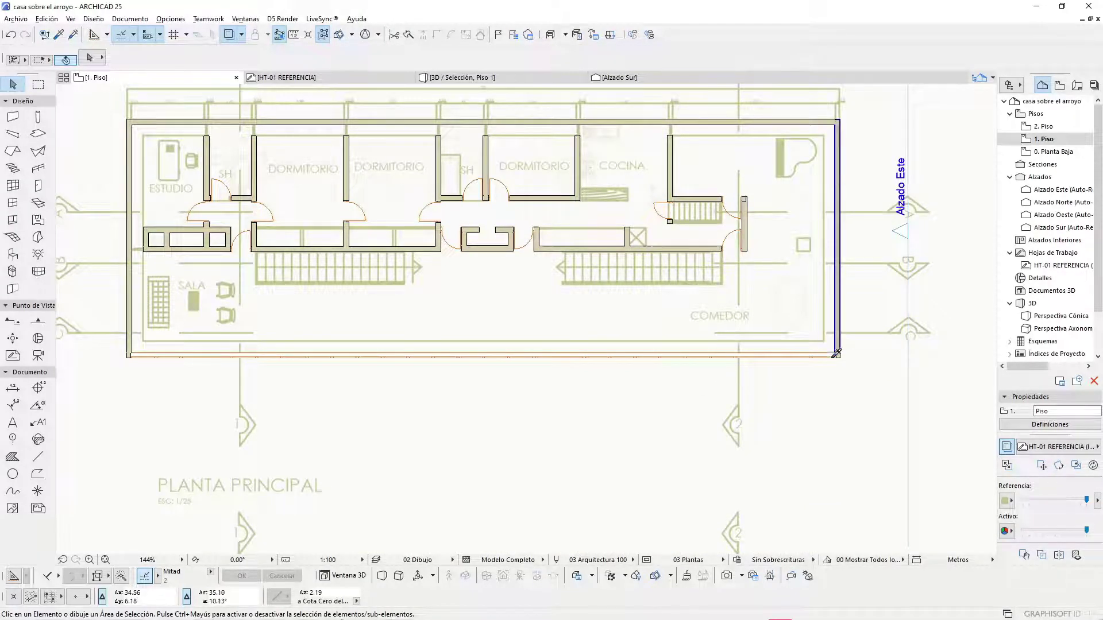
{"action": "left_click", "coordinate": [840, 354]}
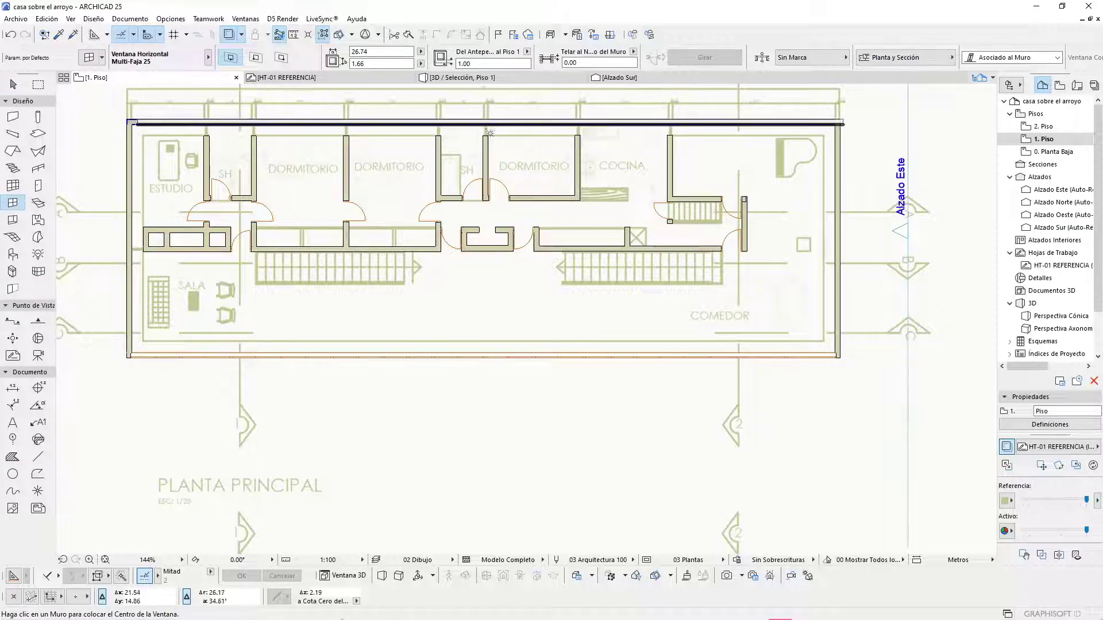
{"action": "scroll", "coordinate": [474, 295], "scroll_direction": "down", "scroll_amount": 5}
{"action": "scroll", "coordinate": [531, 263], "scroll_direction": "up", "scroll_amount": 8}
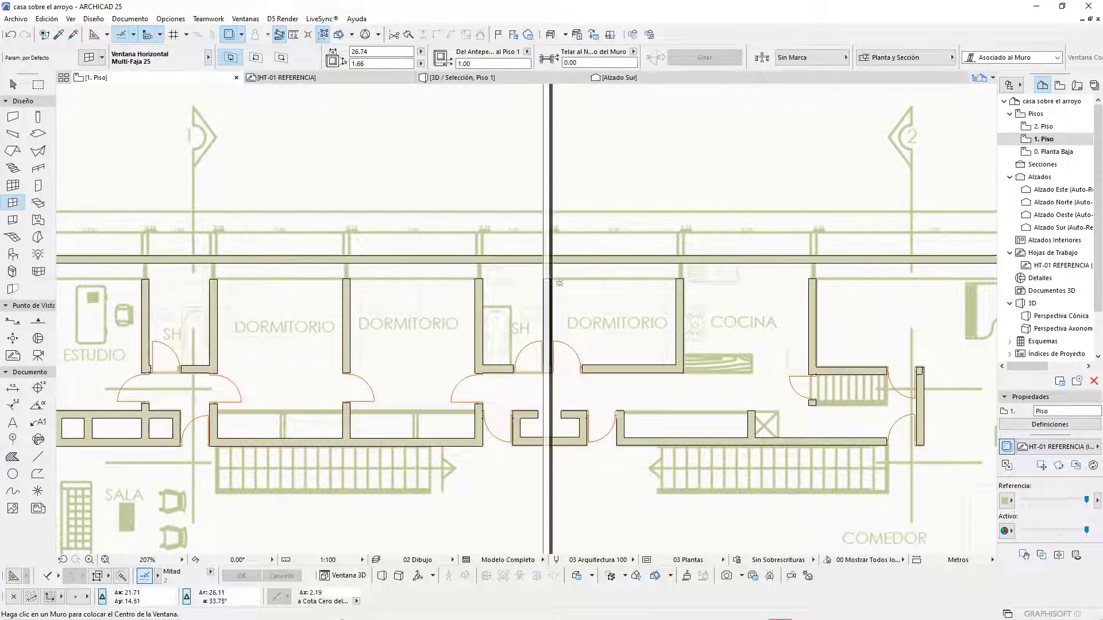
{"action": "scroll", "coordinate": [531, 263], "scroll_direction": "up", "scroll_amount": 5}
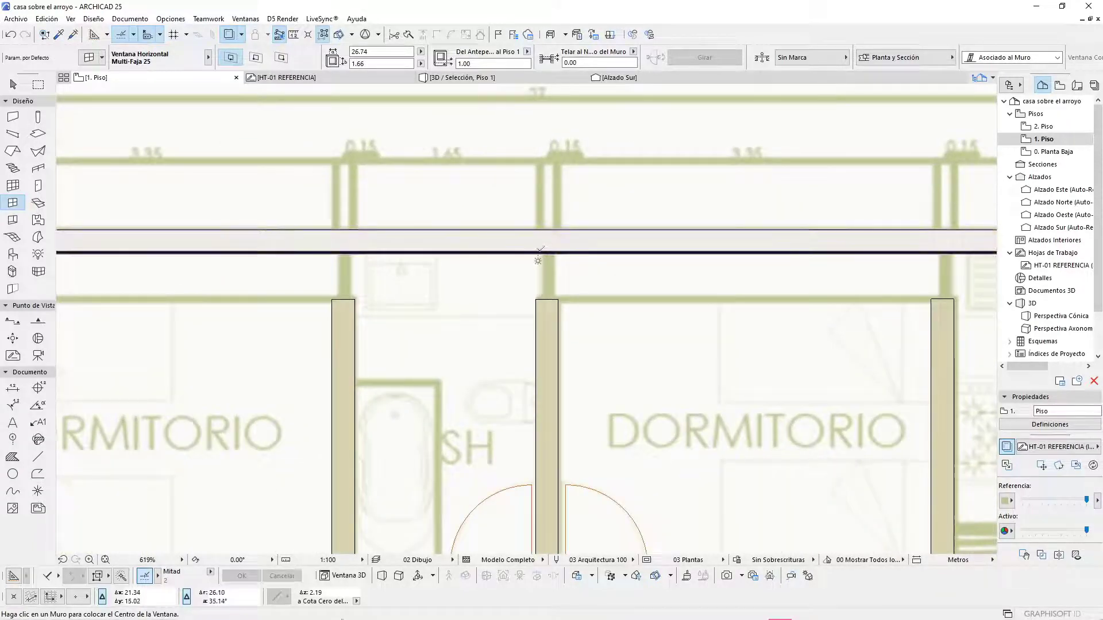
{"action": "left_click", "coordinate": [538, 223]}
{"action": "scroll", "coordinate": [540, 326], "scroll_direction": "down", "scroll_amount": 5}
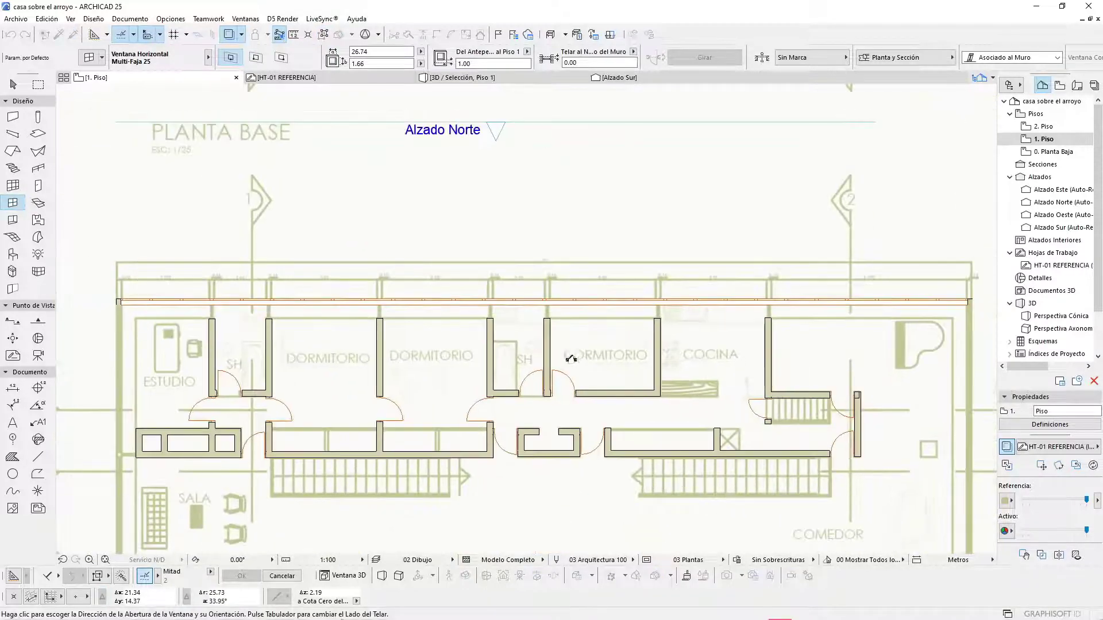
{"action": "left_click", "coordinate": [571, 368]}
Step: Compare the plan with strip windows on both long walls against the reference side and front elevations
{"action": "scroll", "coordinate": [571, 368], "scroll_direction": "up", "scroll_amount": 5}
{"action": "scroll", "coordinate": [458, 253], "scroll_direction": "down", "scroll_amount": 1}
{"action": "scroll", "coordinate": [458, 253], "scroll_direction": "down", "scroll_amount": 5}
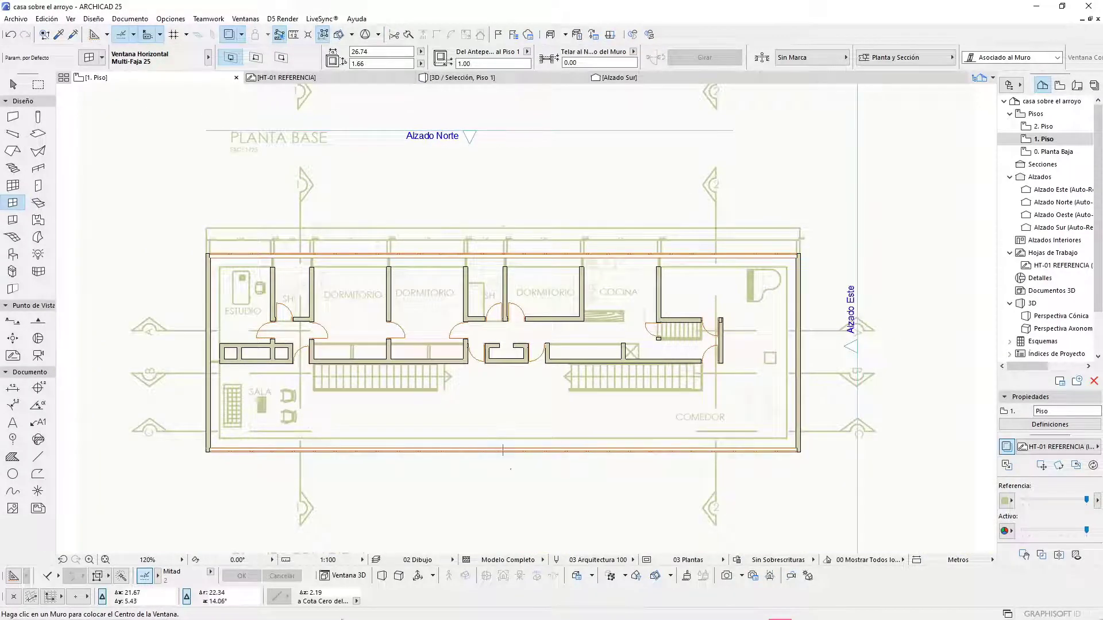
{"action": "scroll", "coordinate": [711, 451], "scroll_direction": "down", "scroll_amount": 3}
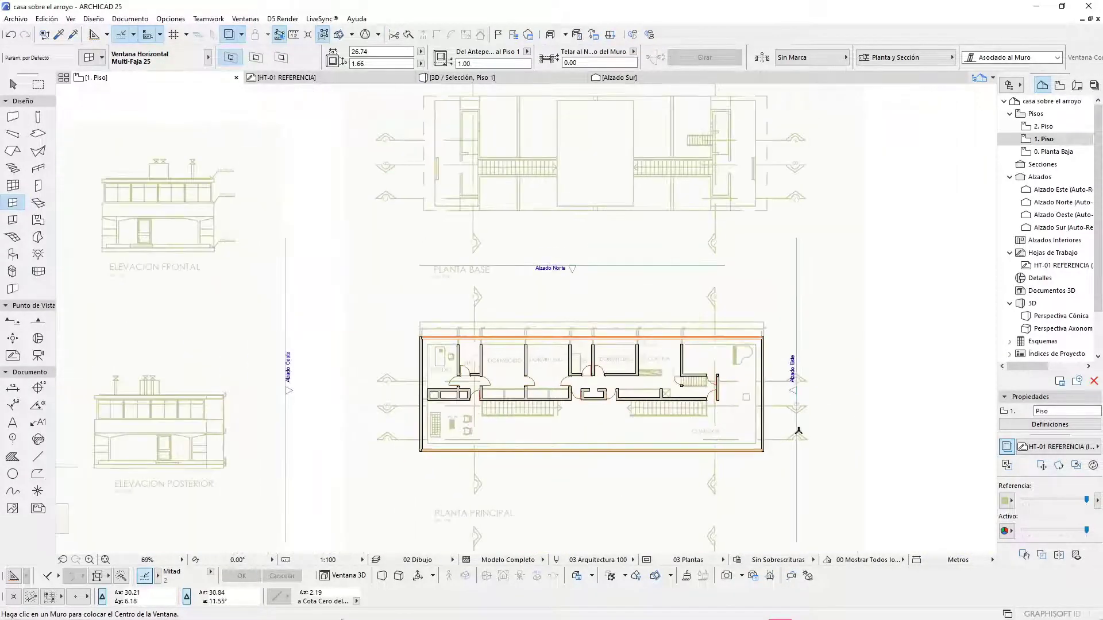
{"action": "scroll", "coordinate": [816, 416], "scroll_direction": "down", "scroll_amount": 3}
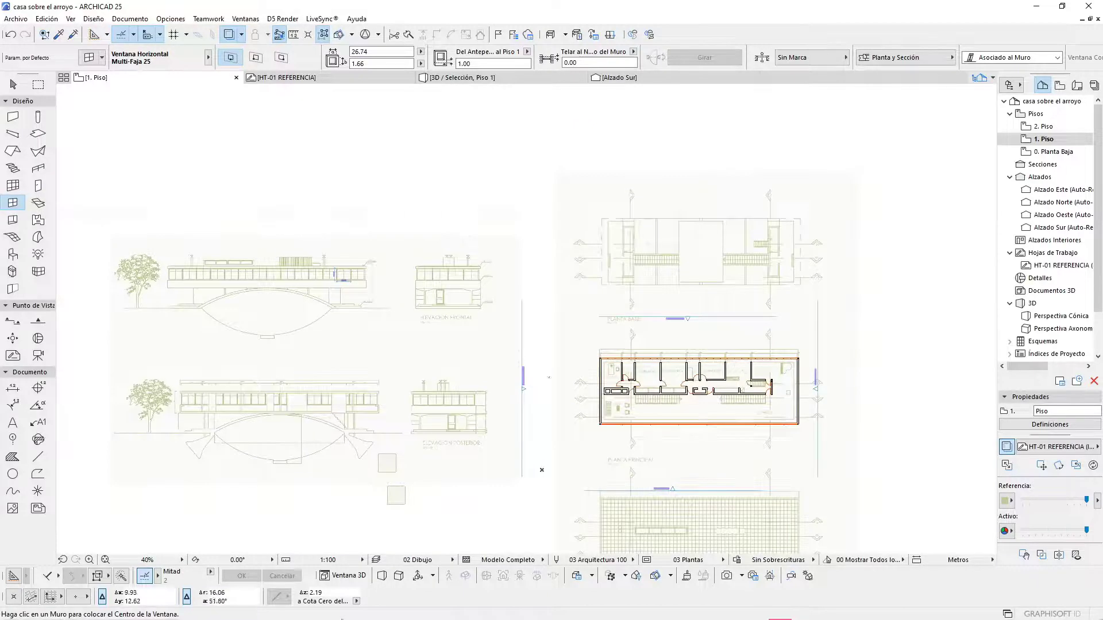
{"action": "scroll", "coordinate": [339, 279], "scroll_direction": "up", "scroll_amount": 6}
{"action": "scroll", "coordinate": [279, 226], "scroll_direction": "down", "scroll_amount": 4}
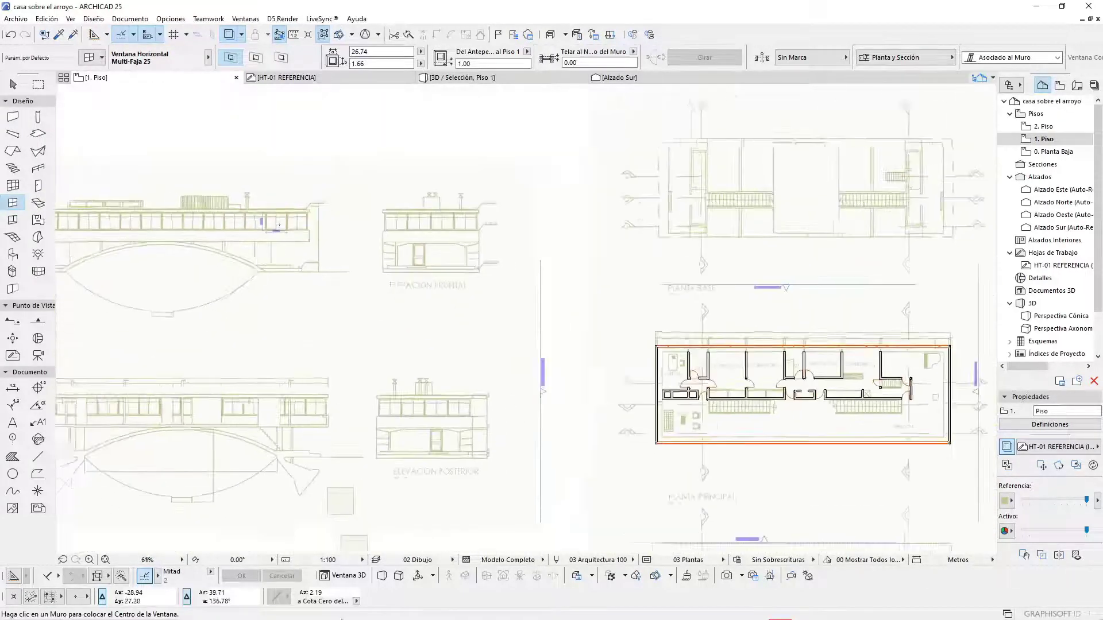
{"action": "scroll", "coordinate": [277, 229], "scroll_direction": "down", "scroll_amount": 1}
Step: Show the entire model in 3D and select the strip window on the exterior wall along SALA and COMEDOR
{"action": "key", "text": "ctrl+shift+F5"}
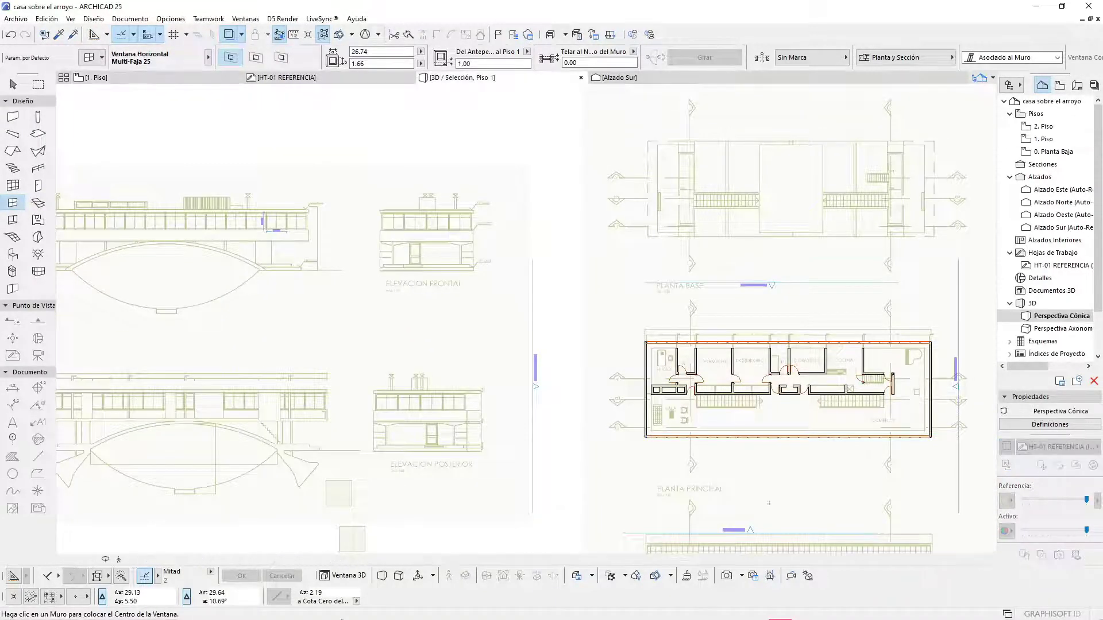
{"action": "middle_click_drag", "start_coordinate": [756, 335], "coordinate": [764, 414], "text": "shift"}
{"action": "scroll", "coordinate": [766, 428], "scroll_direction": "up", "scroll_amount": 3}
{"action": "key", "text": "Escape"}
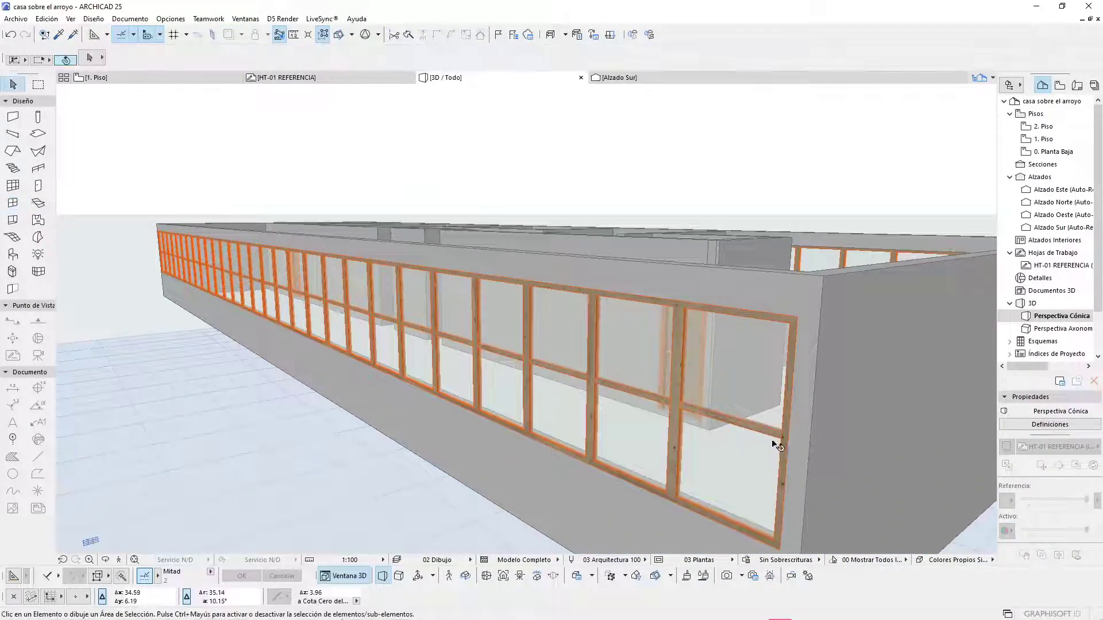
{"action": "left_click", "coordinate": [771, 438]}
{"action": "scroll", "coordinate": [777, 440], "scroll_direction": "up", "scroll_amount": 1}
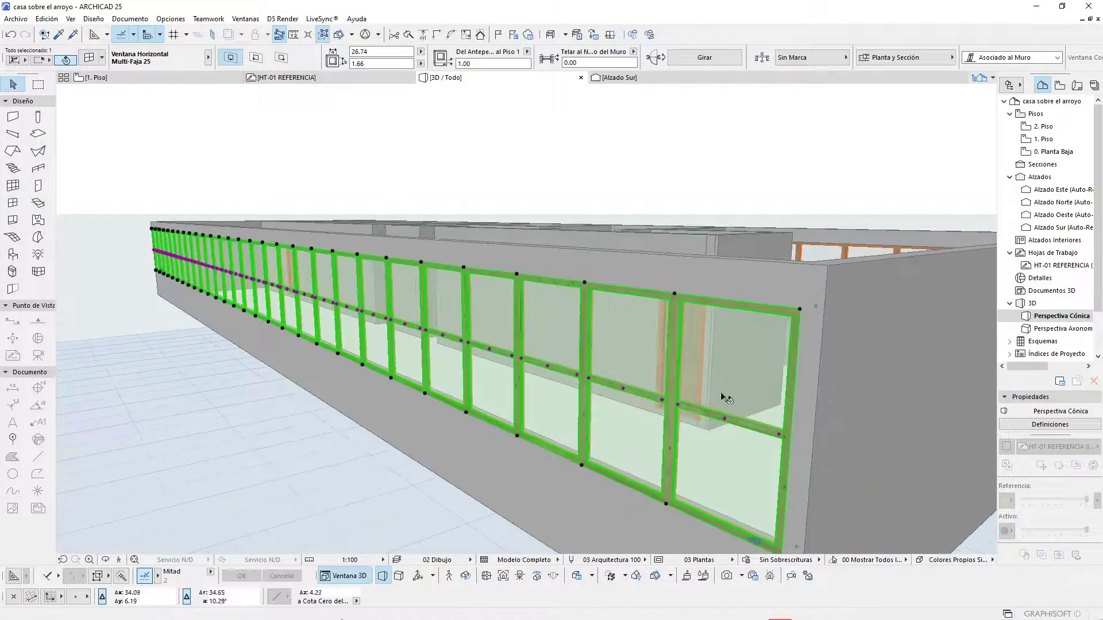
Step: Deselect the strip window in 3D and return to the first floor plan to review it beside the reference elevations
{"action": "scroll", "coordinate": [567, 327], "scroll_direction": "down", "scroll_amount": 3}
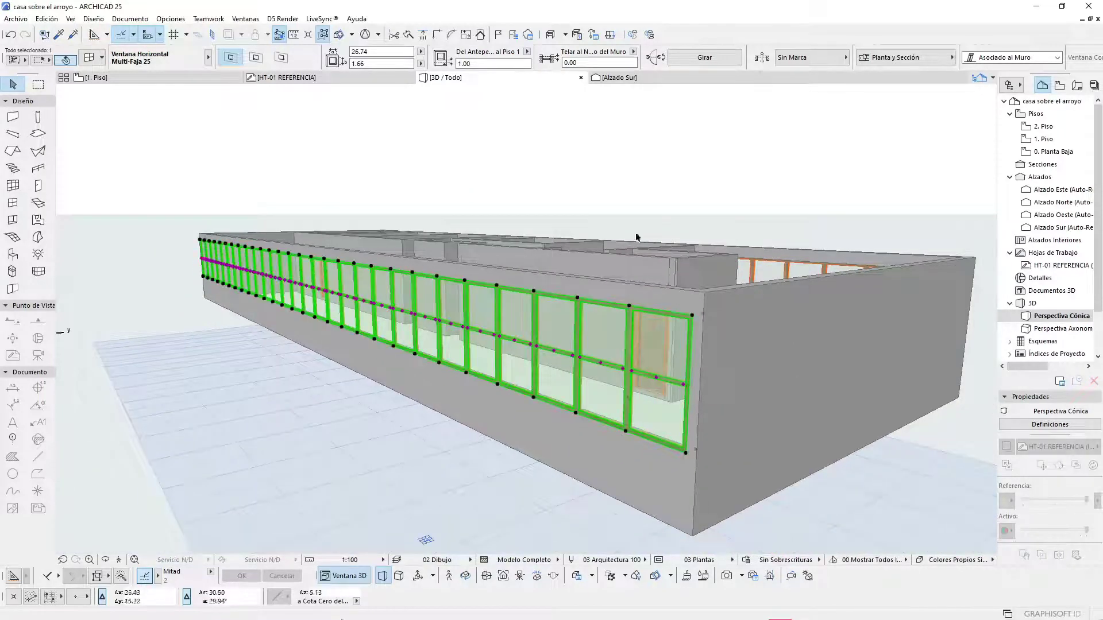
{"action": "left_click", "coordinate": [628, 178]}
{"action": "key", "text": "F2"}
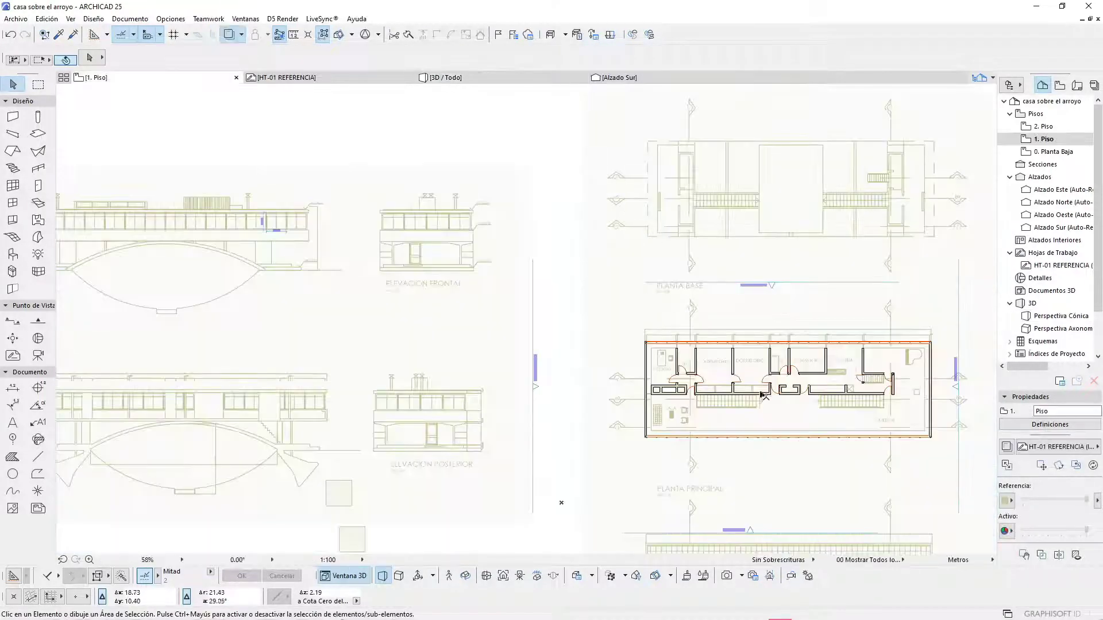
{"action": "scroll", "coordinate": [482, 259], "scroll_direction": "down", "scroll_amount": 2}
{"action": "scroll", "coordinate": [590, 382], "scroll_direction": "up", "scroll_amount": 3}
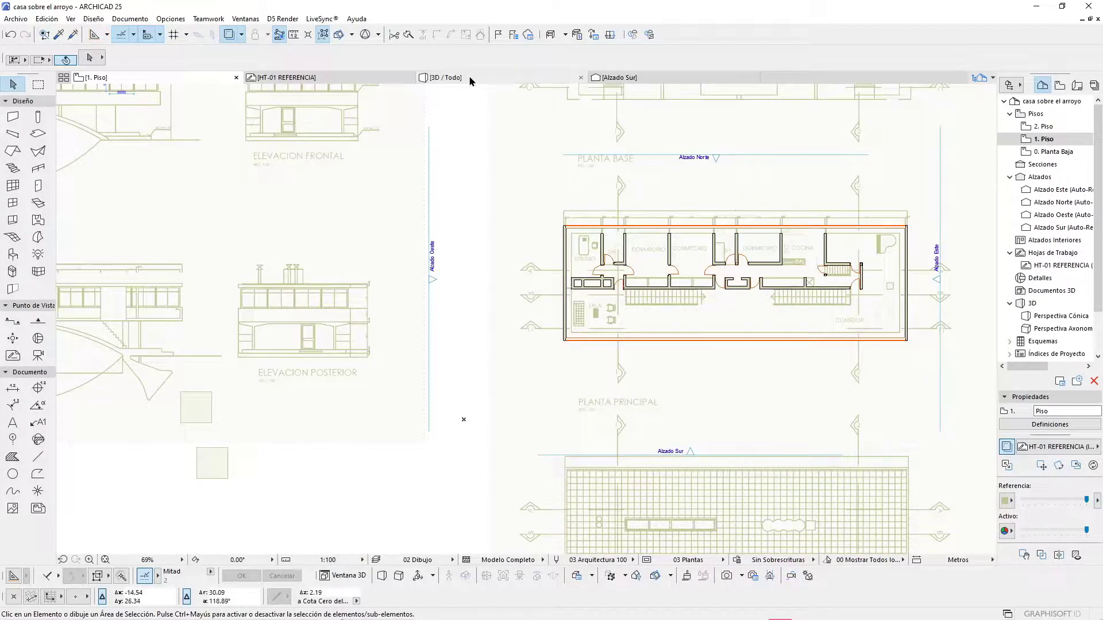
Step: Open the Alzado Sur elevation and show the HT-01 REFERENCIA worksheet as its trace reference
{"action": "left_click", "coordinate": [616, 77]}
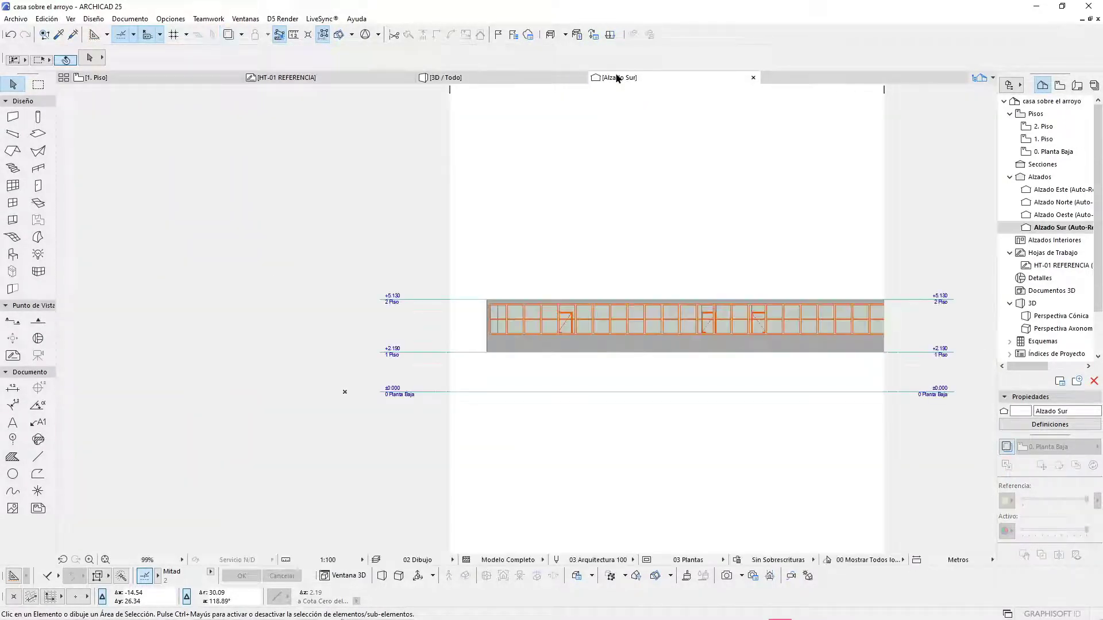
{"action": "scroll", "coordinate": [588, 359], "scroll_direction": "down", "scroll_amount": 4}
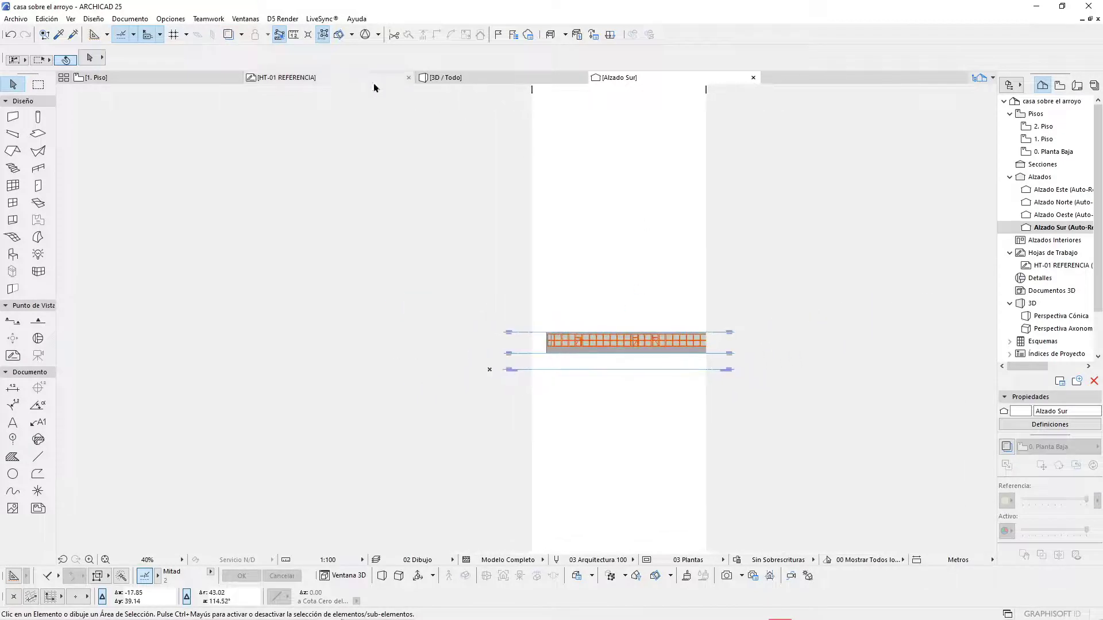
{"action": "right_click", "coordinate": [1063, 266]}
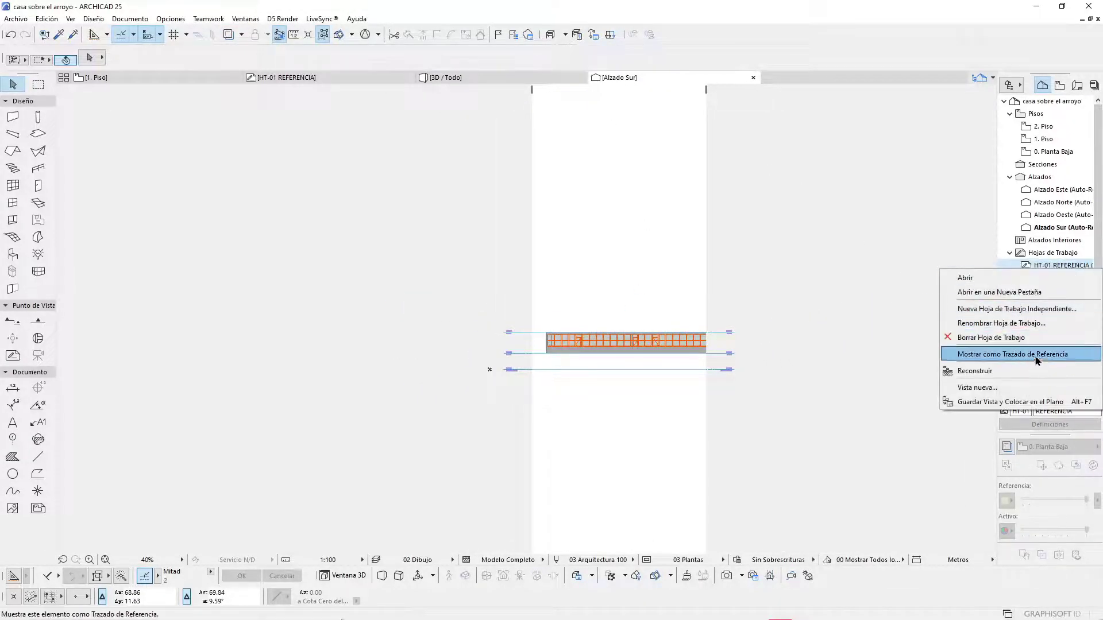
{"action": "left_click", "coordinate": [1021, 362]}
{"action": "scroll", "coordinate": [473, 325], "scroll_direction": "up", "scroll_amount": 4}
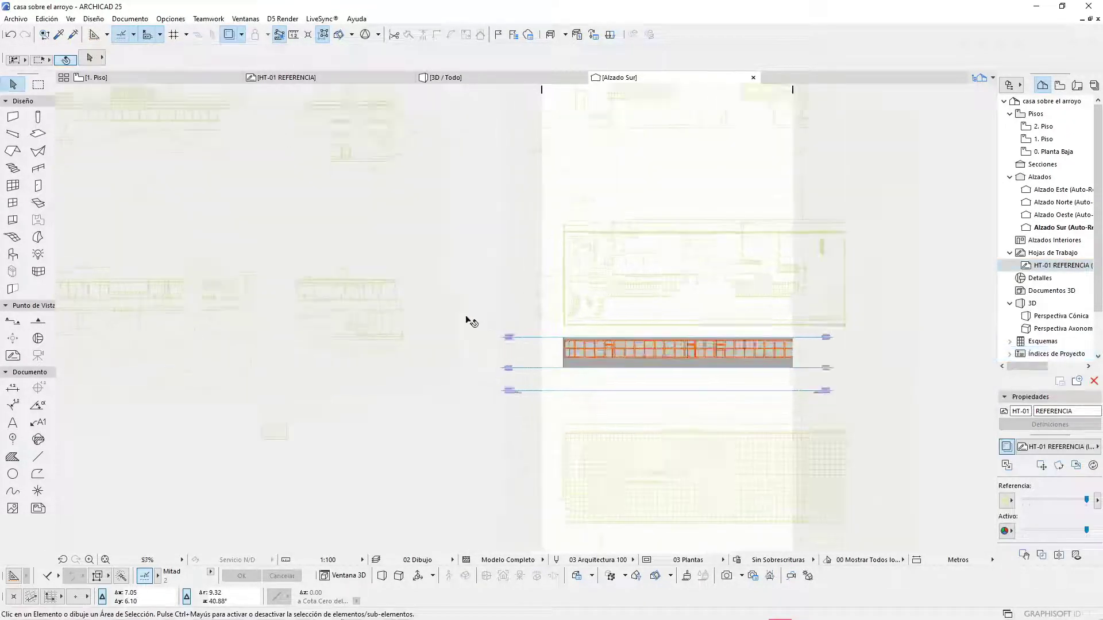
{"action": "scroll", "coordinate": [499, 270], "scroll_direction": "down", "scroll_amount": 2}
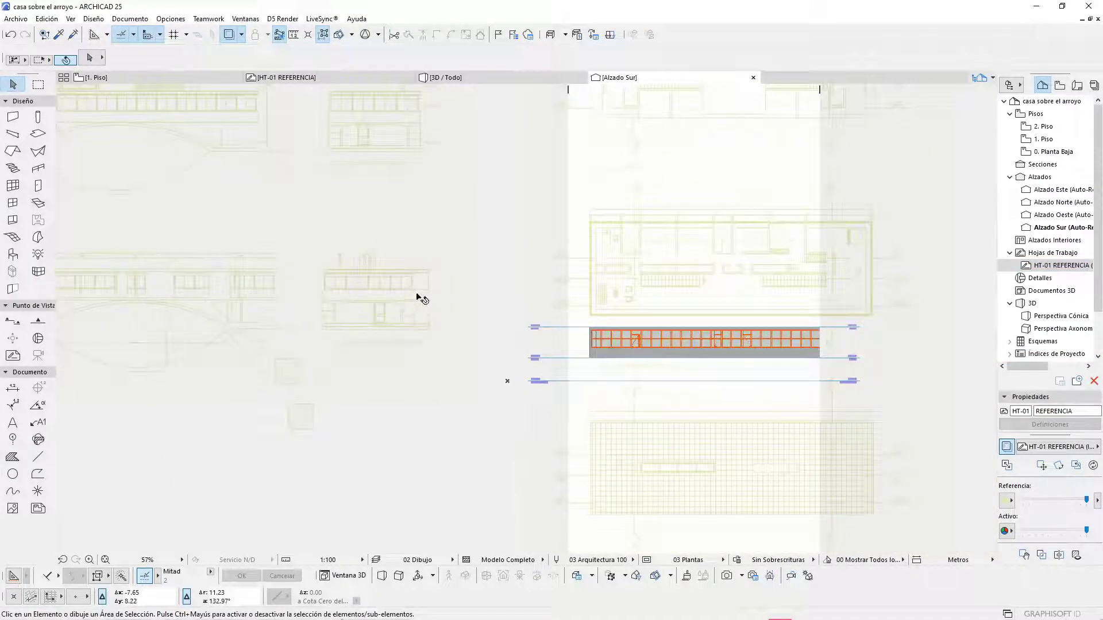
{"action": "scroll", "coordinate": [428, 299], "scroll_direction": "up", "scroll_amount": 4}
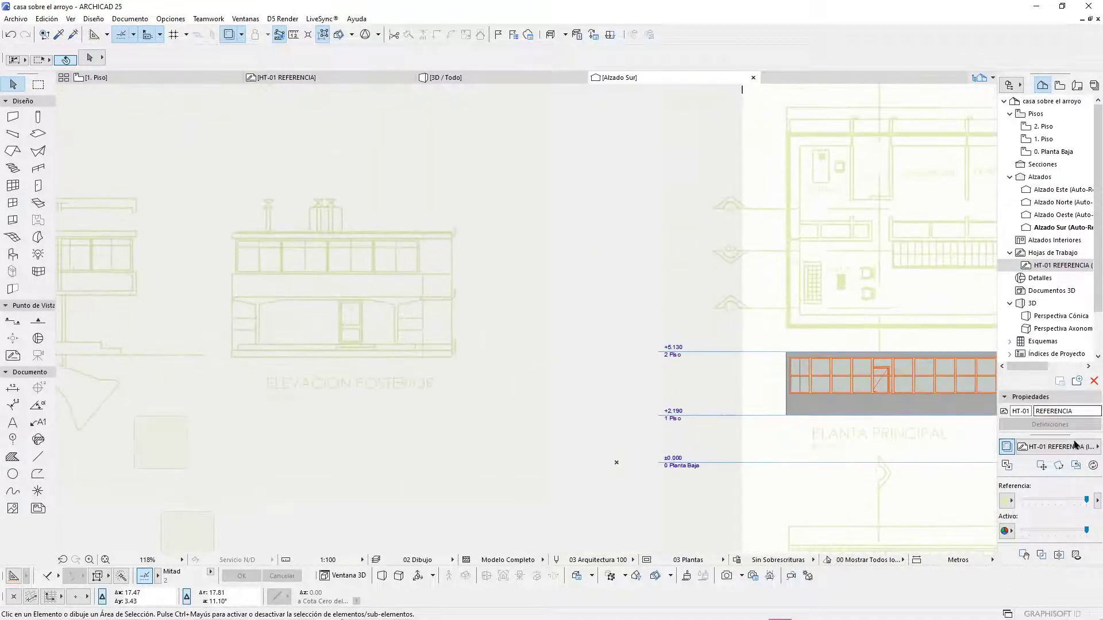
Step: Move the trace reference so the lower outer window corner of ELEVACION POSTERIOR meets the lower corner of the modeled strip window
{"action": "left_click", "coordinate": [1042, 465]}
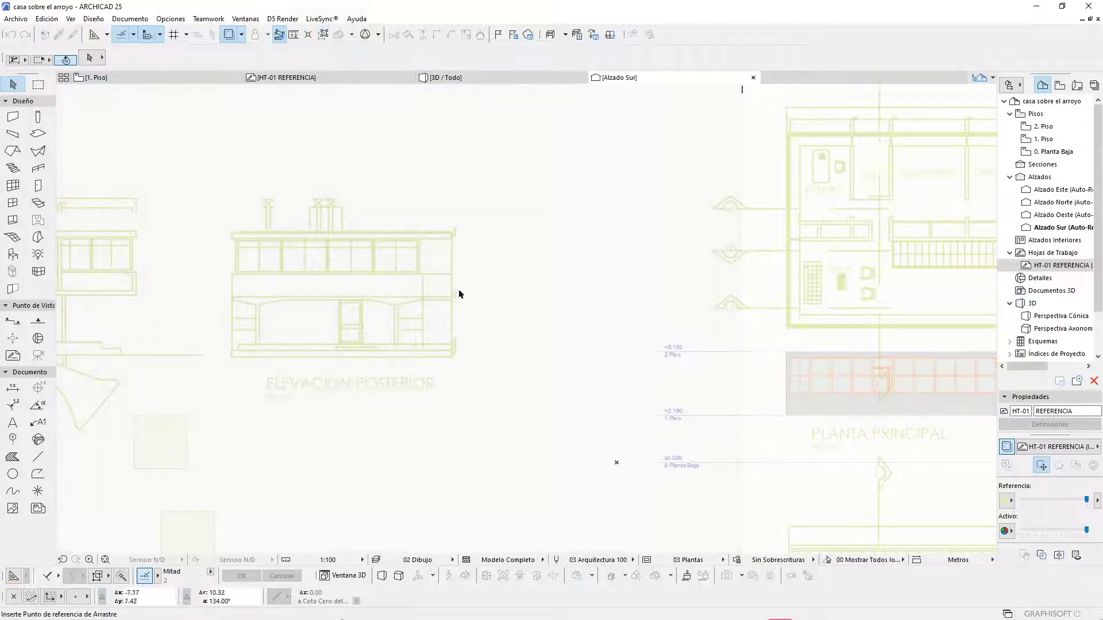
{"action": "scroll", "coordinate": [476, 273], "scroll_direction": "up", "scroll_amount": 6}
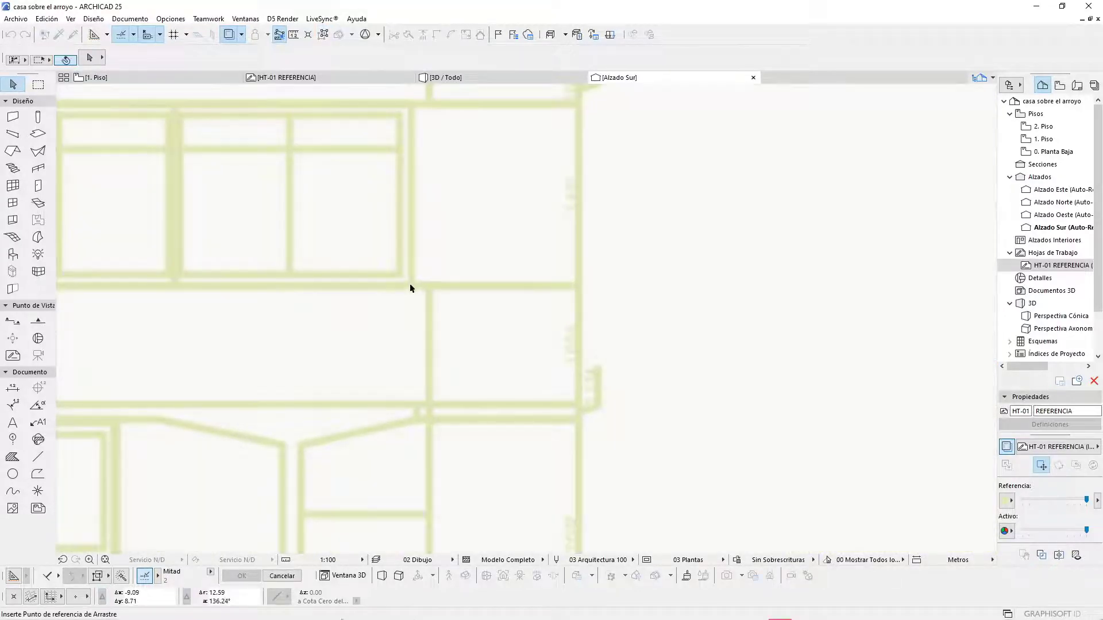
{"action": "left_click", "coordinate": [410, 287]}
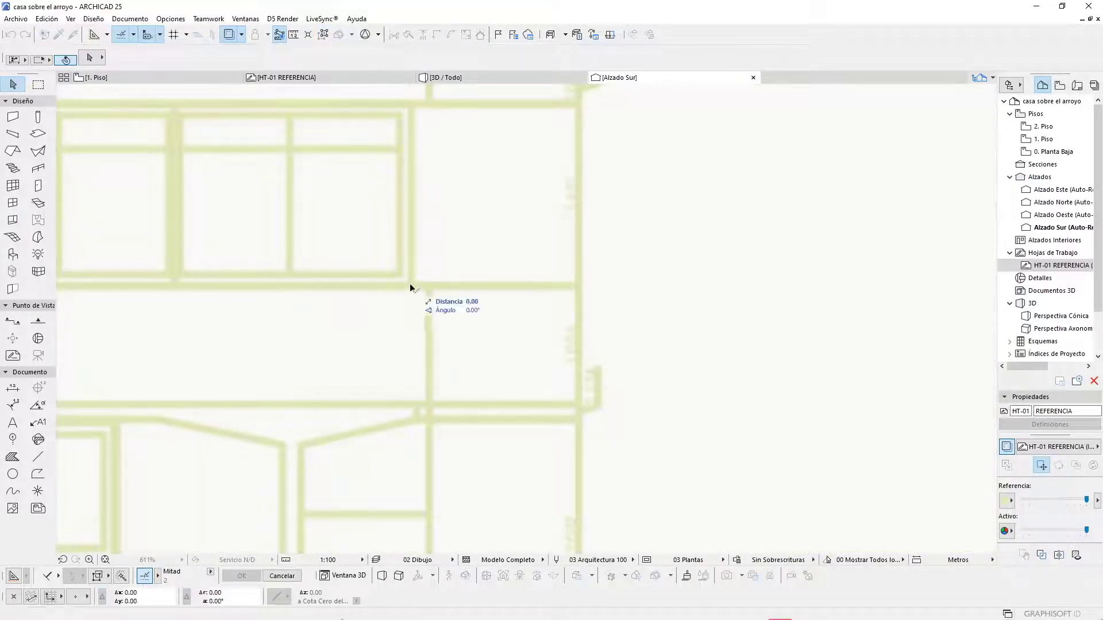
{"action": "scroll", "coordinate": [492, 377], "scroll_direction": "down", "scroll_amount": 5}
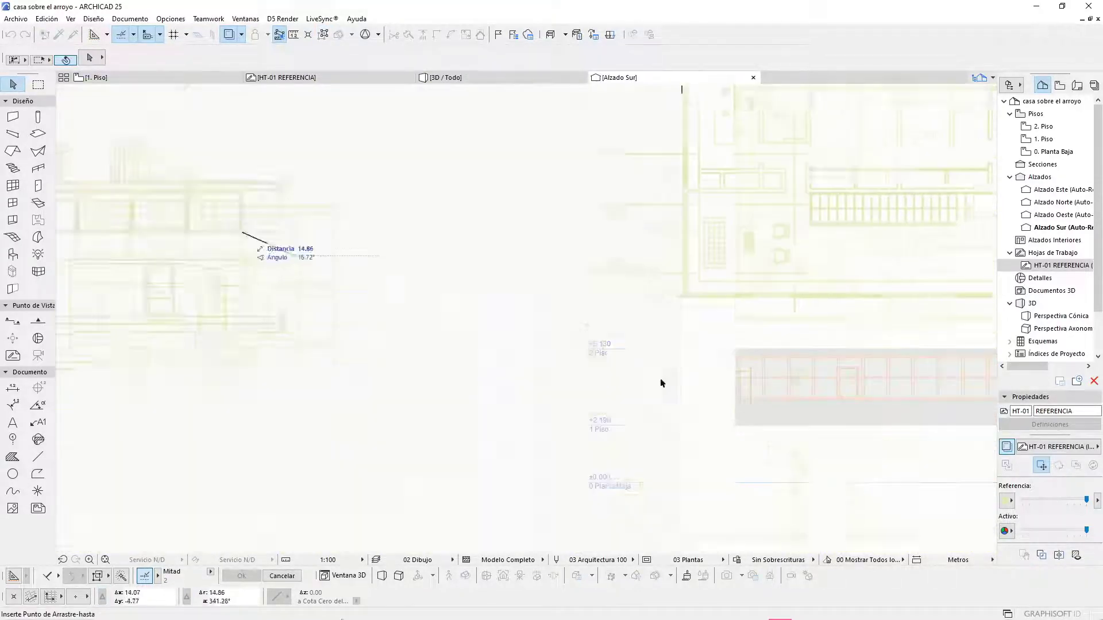
{"action": "scroll", "coordinate": [714, 411], "scroll_direction": "up", "scroll_amount": 5}
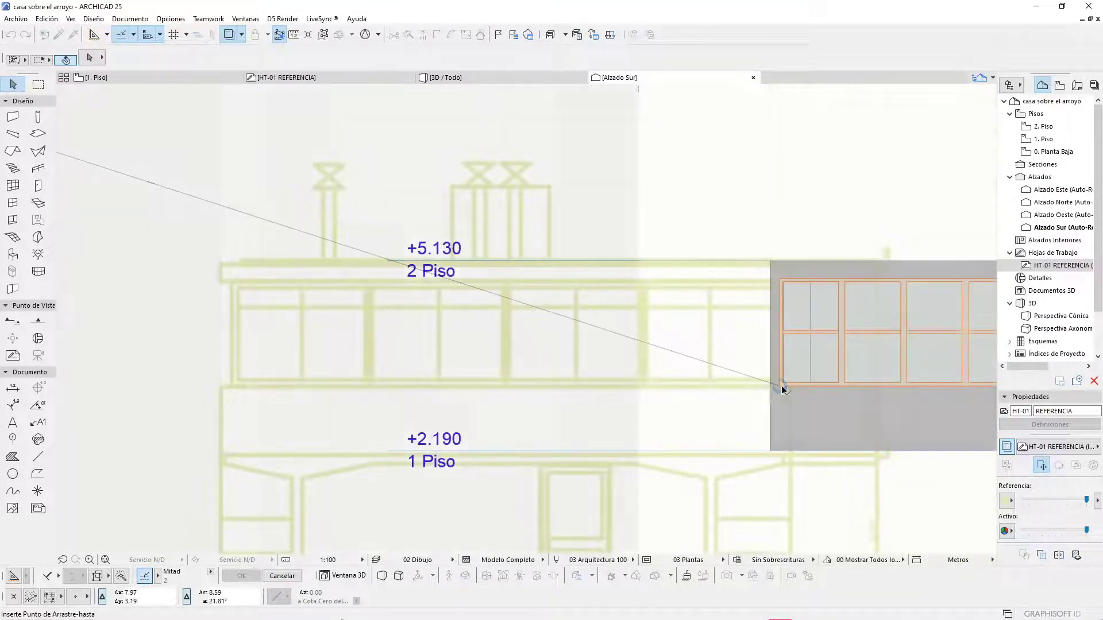
{"action": "left_click", "coordinate": [783, 389]}
Step: Raise the horizontal bar in the strip window's first and alternate panels to about 1.18 above the frame, matching the reference's transom line
{"action": "scroll", "coordinate": [556, 348], "scroll_direction": "down", "scroll_amount": 3}
{"action": "scroll", "coordinate": [701, 344], "scroll_direction": "up", "scroll_amount": 6}
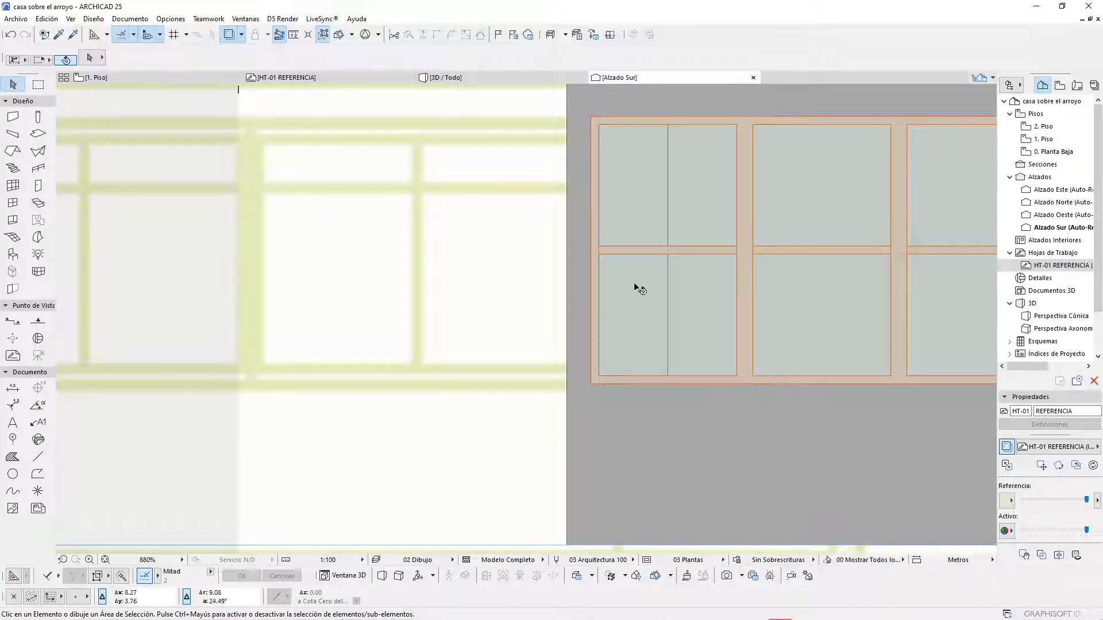
{"action": "left_click", "coordinate": [616, 254]}
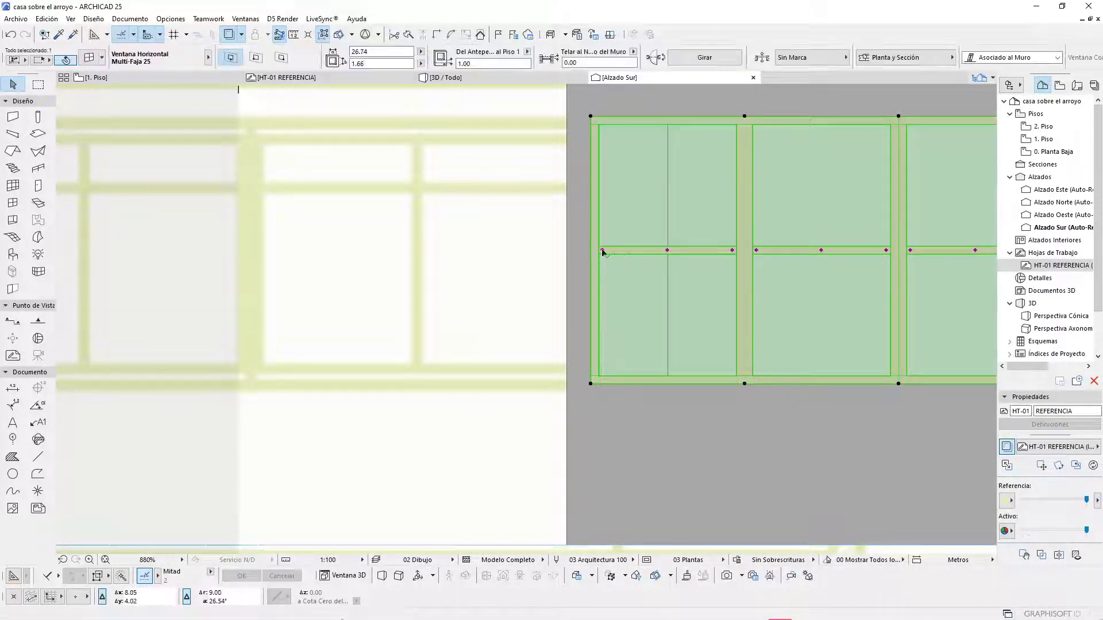
{"action": "left_click", "coordinate": [603, 251]}
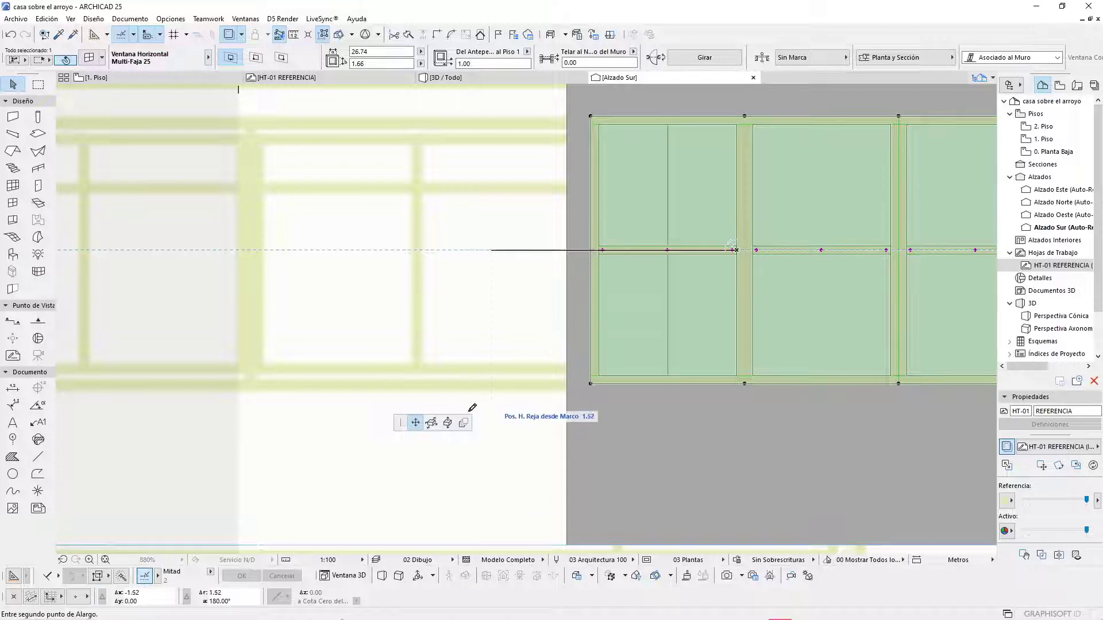
{"action": "left_click", "coordinate": [448, 423]}
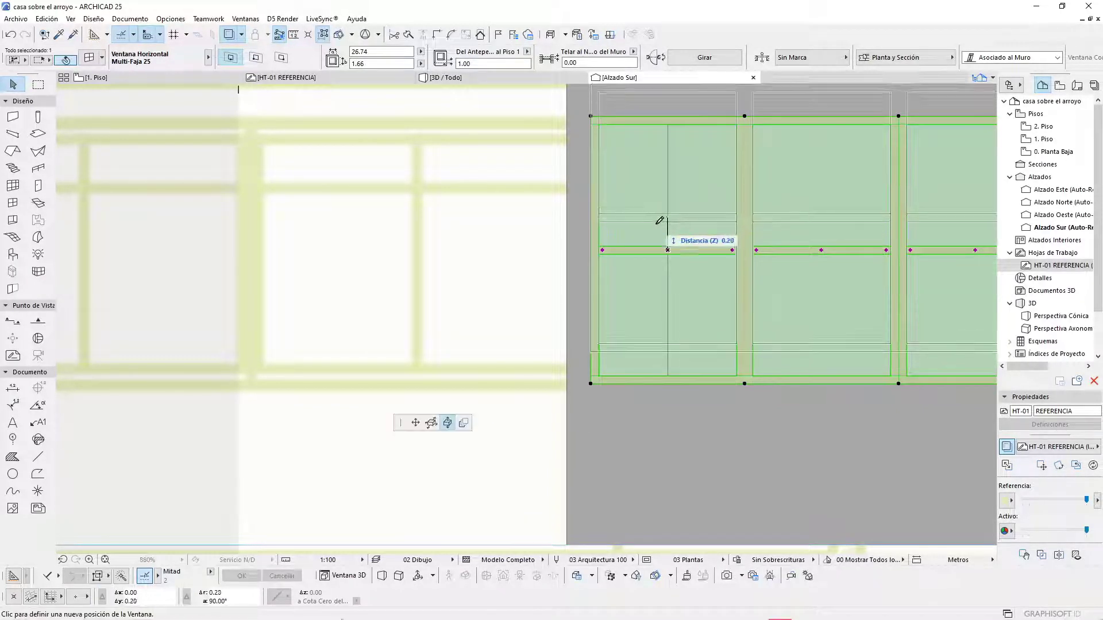
{"action": "left_click", "coordinate": [416, 424]}
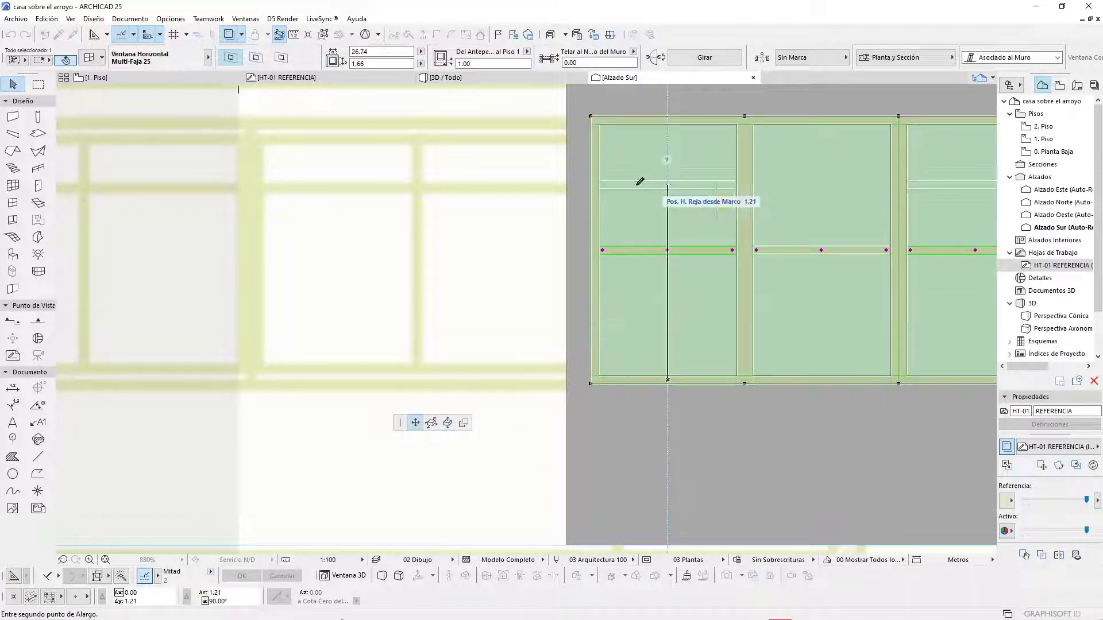
{"action": "left_click", "coordinate": [566, 185]}
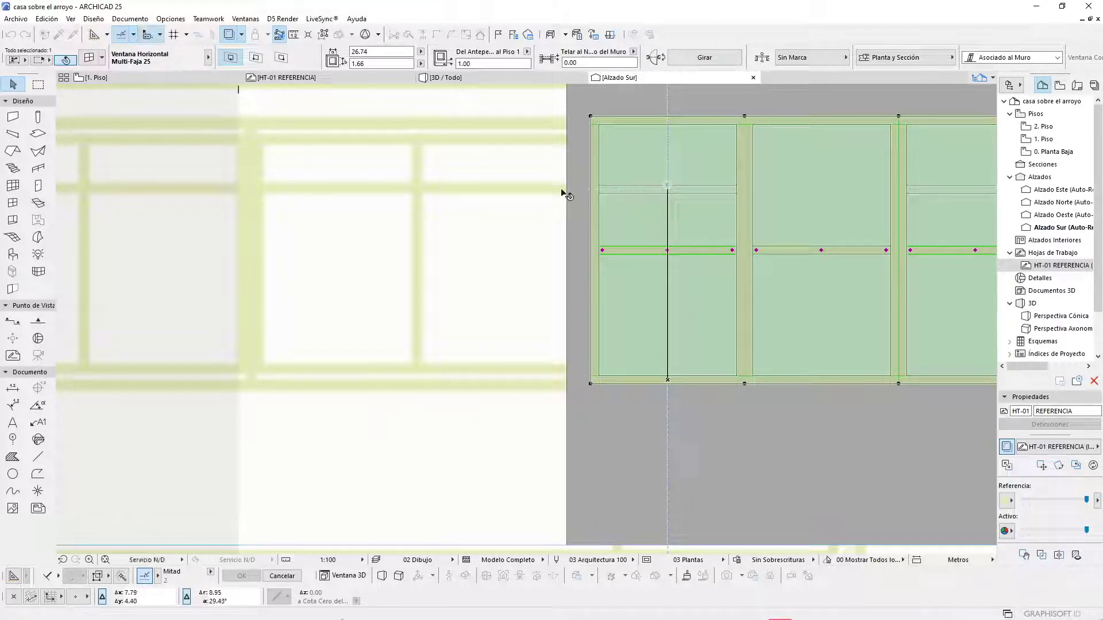
Step: Raise the horizontal bar in the strip window's remaining alternate panels to the same transom height, about 1.18, and deselect the window
{"action": "left_click", "coordinate": [822, 250]}
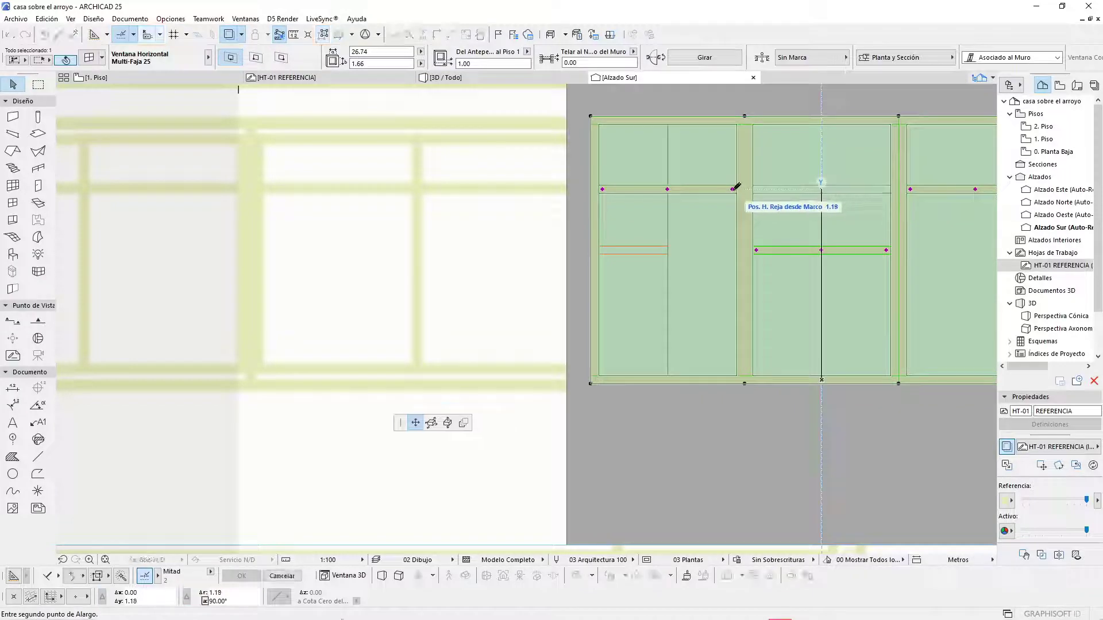
{"action": "left_click", "coordinate": [736, 187]}
{"action": "scroll", "coordinate": [303, 285], "scroll_direction": "down", "scroll_amount": 5}
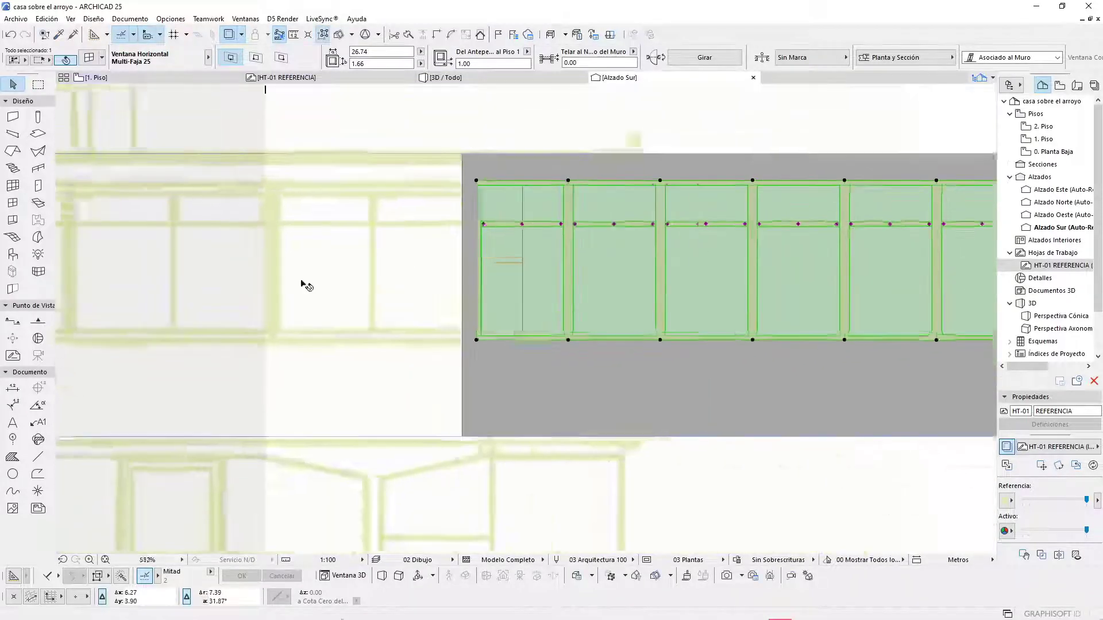
{"action": "left_click", "coordinate": [574, 374]}
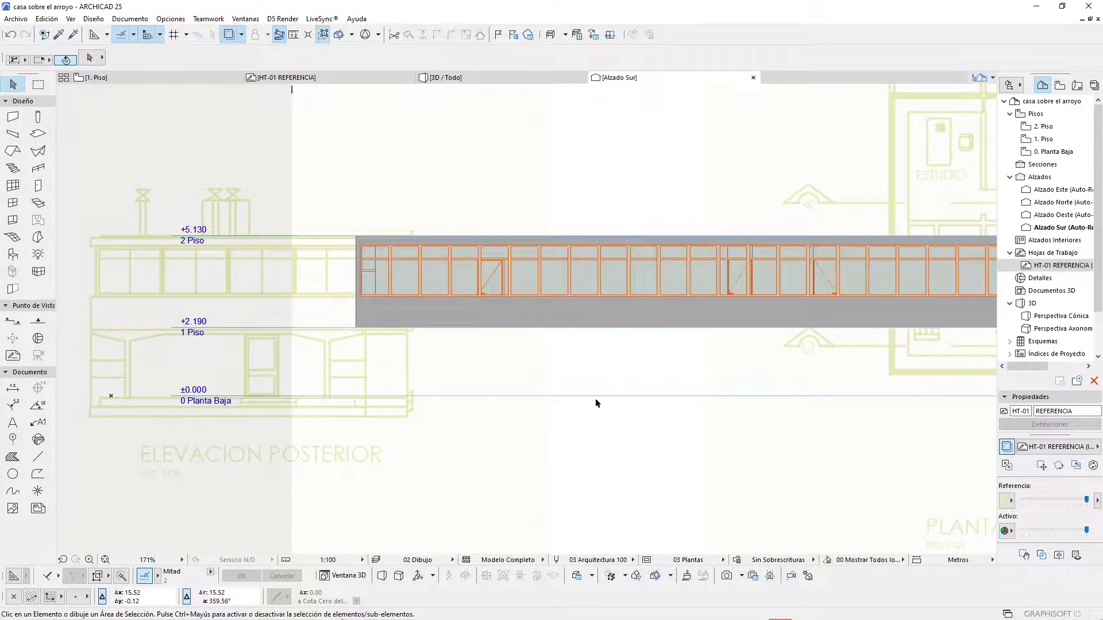
Step: Pick up the edited strip window's settings in the 3D view and inspect the windows on both long walls
{"action": "key", "text": "F3"}
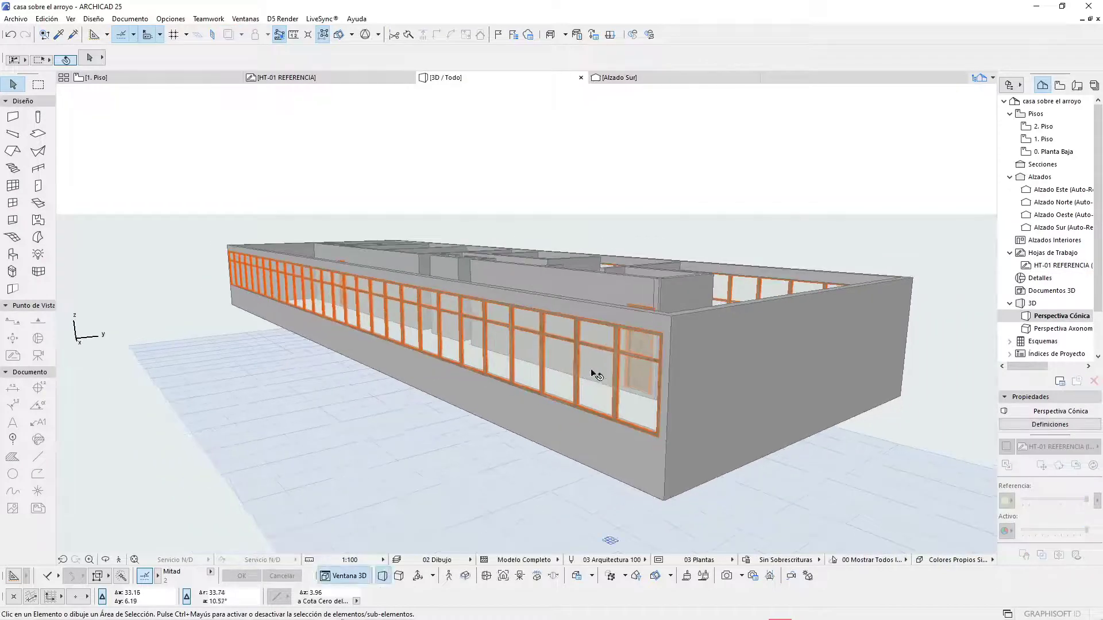
{"action": "left_click", "coordinate": [613, 361], "text": "alt"}
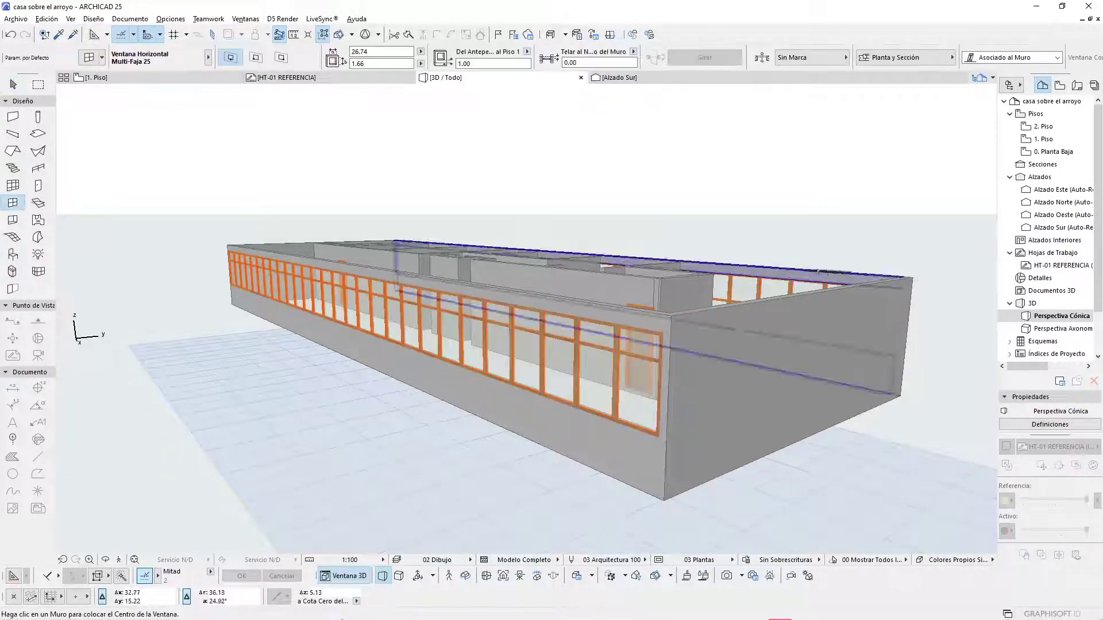
{"action": "scroll", "coordinate": [806, 272], "scroll_direction": "up", "scroll_amount": 3}
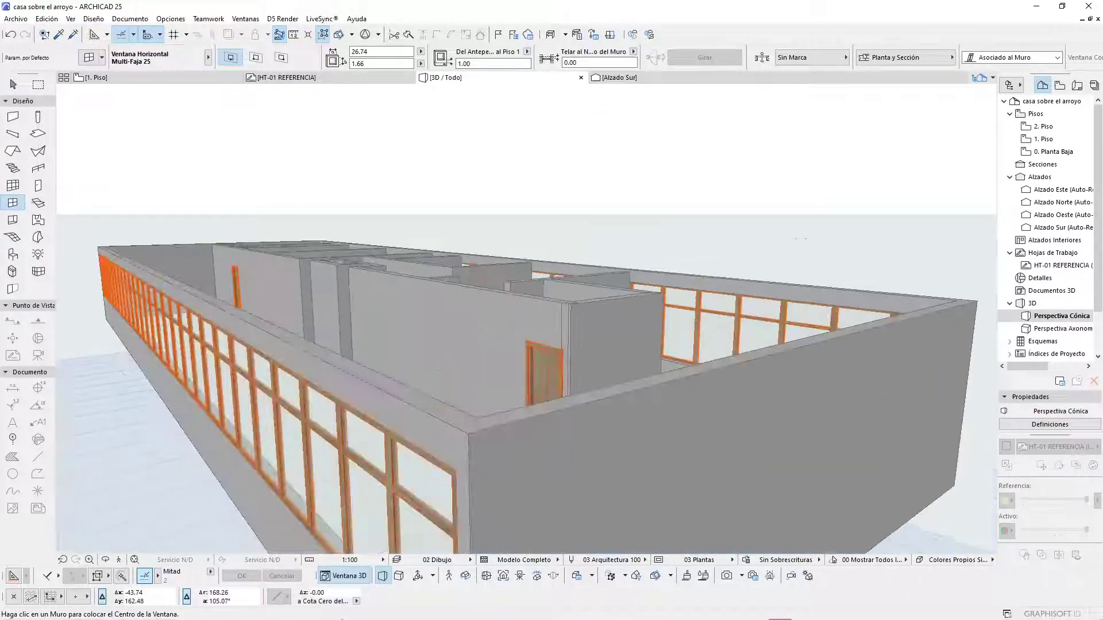
{"action": "left_click_drag", "start_coordinate": [806, 286], "coordinate": [436, 293], "text": "shift"}
{"action": "scroll", "coordinate": [321, 222], "scroll_direction": "down", "scroll_amount": 5}
{"action": "middle_click_drag", "start_coordinate": [437, 293], "coordinate": [402, 228], "text": "shift"}
{"action": "scroll", "coordinate": [352, 217], "scroll_direction": "up", "scroll_amount": 5}
{"action": "scroll", "coordinate": [402, 228], "scroll_direction": "down", "scroll_amount": 5}
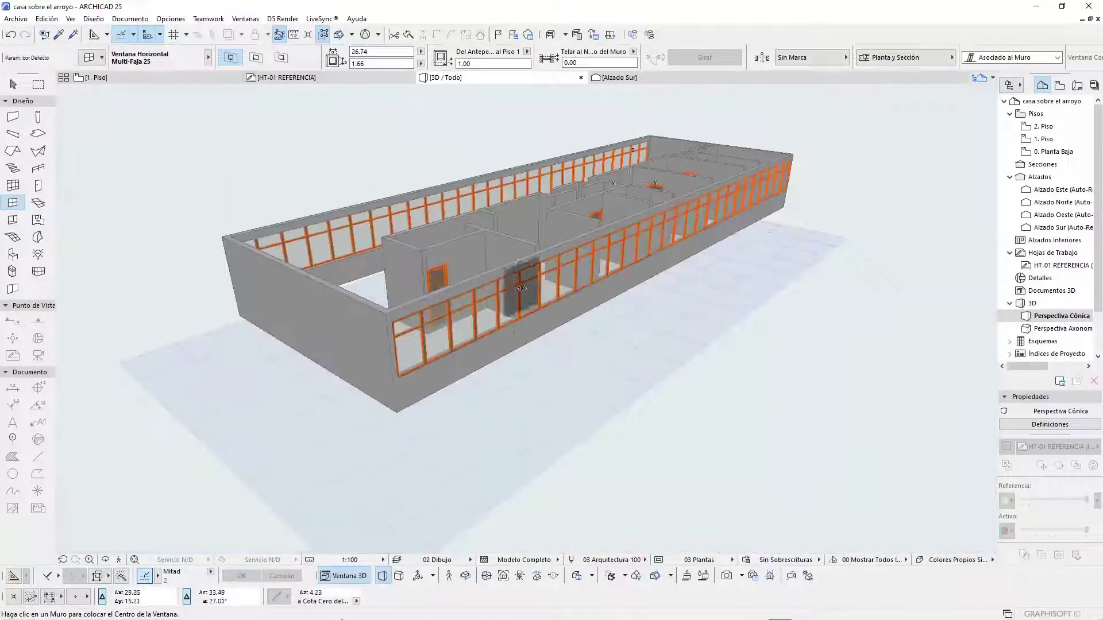
Step: Place a strip window with the picked-up settings at the middle of the short exterior wall beside ESTUDIO and SALA in the first floor plan
{"action": "key", "text": "F2"}
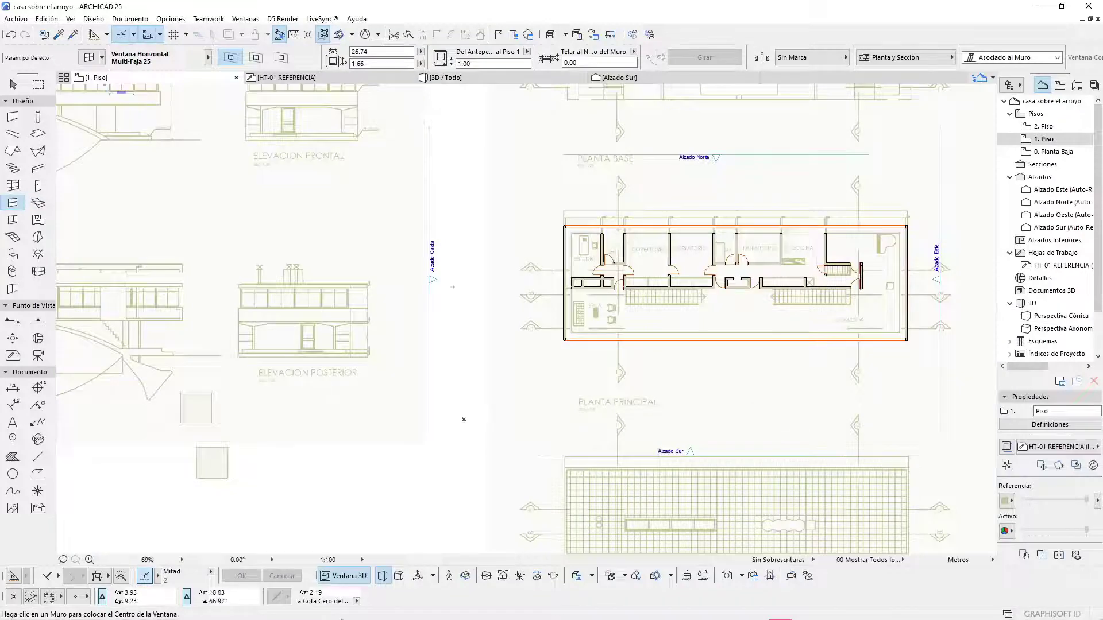
{"action": "scroll", "coordinate": [313, 293], "scroll_direction": "up", "scroll_amount": 3}
{"action": "scroll", "coordinate": [313, 293], "scroll_direction": "down", "scroll_amount": 3}
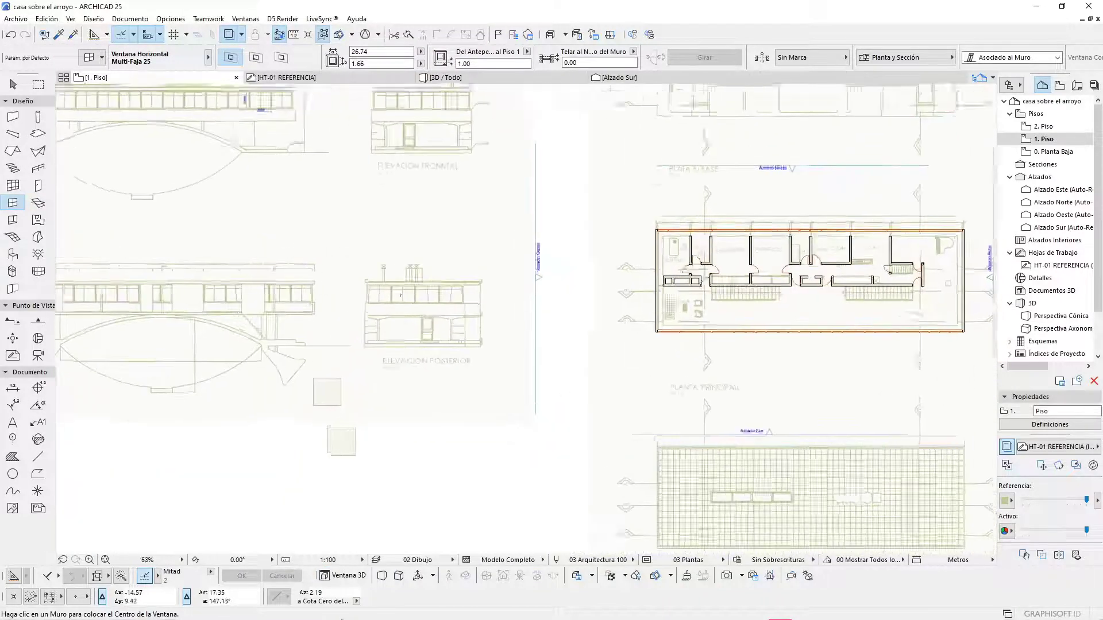
{"action": "scroll", "coordinate": [359, 306], "scroll_direction": "up", "scroll_amount": 3}
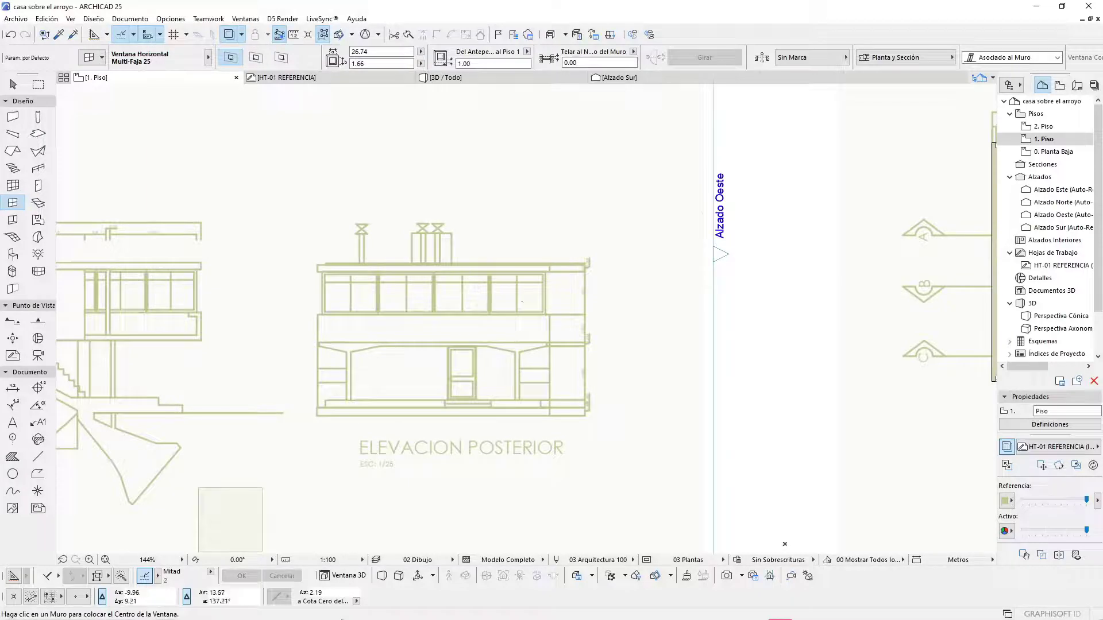
{"action": "scroll", "coordinate": [738, 258], "scroll_direction": "right", "scroll_amount": 3}
{"action": "scroll", "coordinate": [742, 258], "scroll_direction": "right", "scroll_amount": 3}
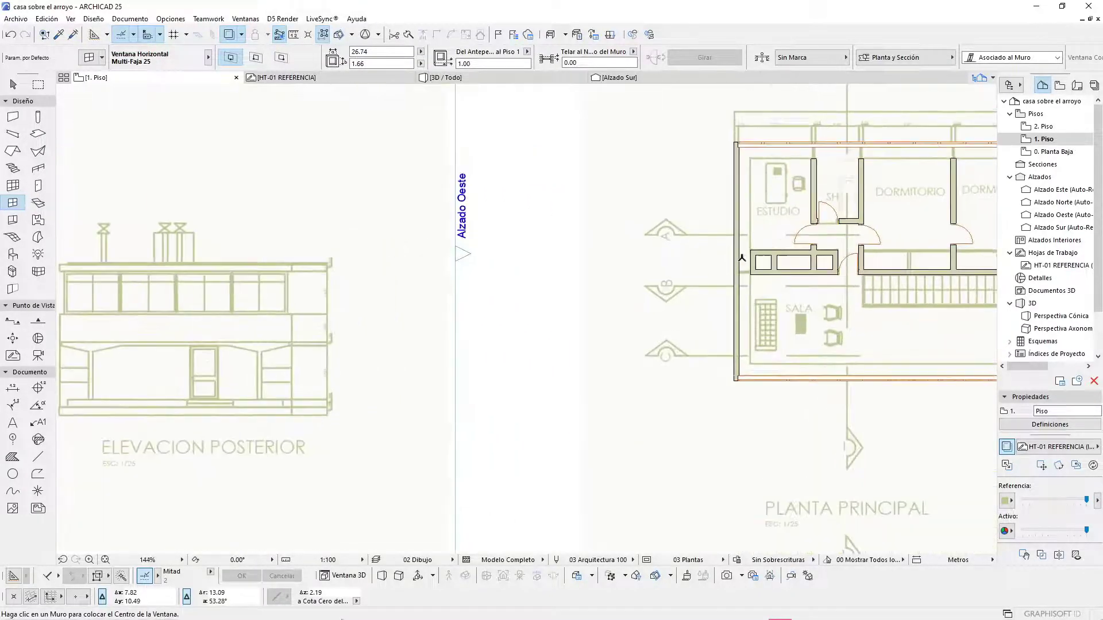
{"action": "scroll", "coordinate": [741, 258], "scroll_direction": "up", "scroll_amount": 5}
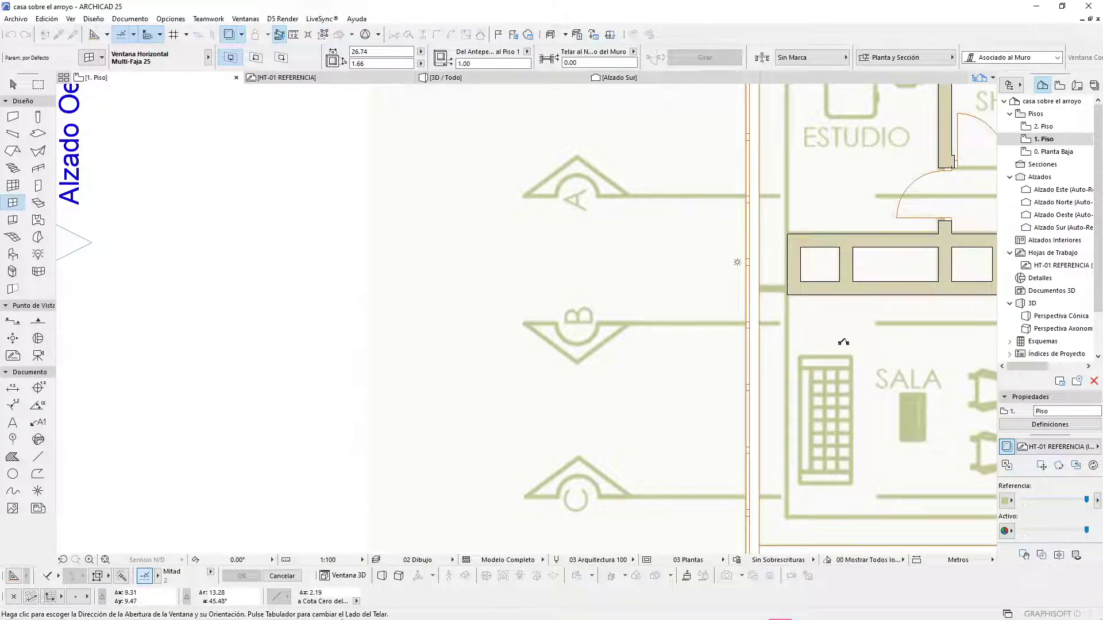
{"action": "scroll", "coordinate": [619, 286], "scroll_direction": "down", "scroll_amount": 5}
{"action": "scroll", "coordinate": [687, 306], "scroll_direction": "down", "scroll_amount": 5}
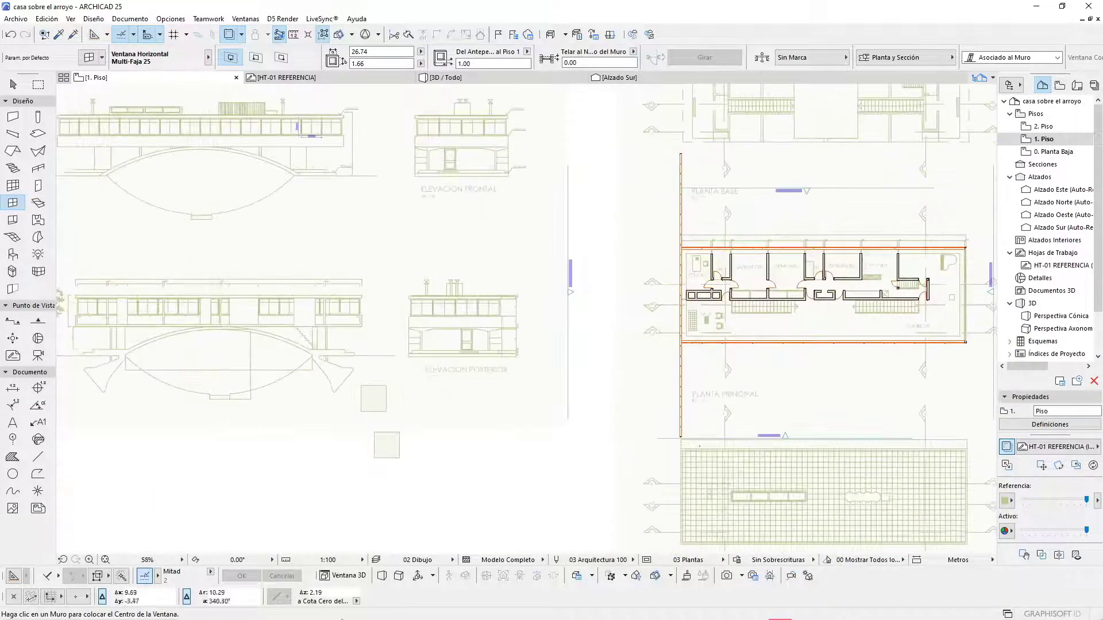
Step: Set the number of copies to 4 for the strip window on the short exterior wall beside ESTUDIO and SALA
{"action": "key", "text": "Escape"}
{"action": "left_click", "coordinate": [681, 438]}
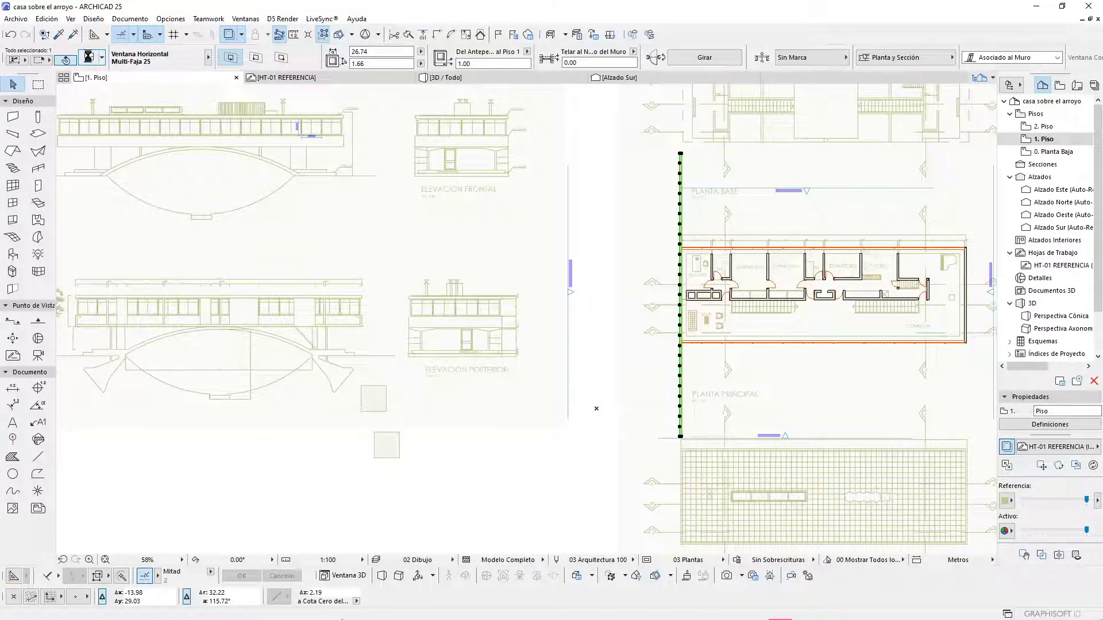
{"action": "key", "text": "ctrl+t"}
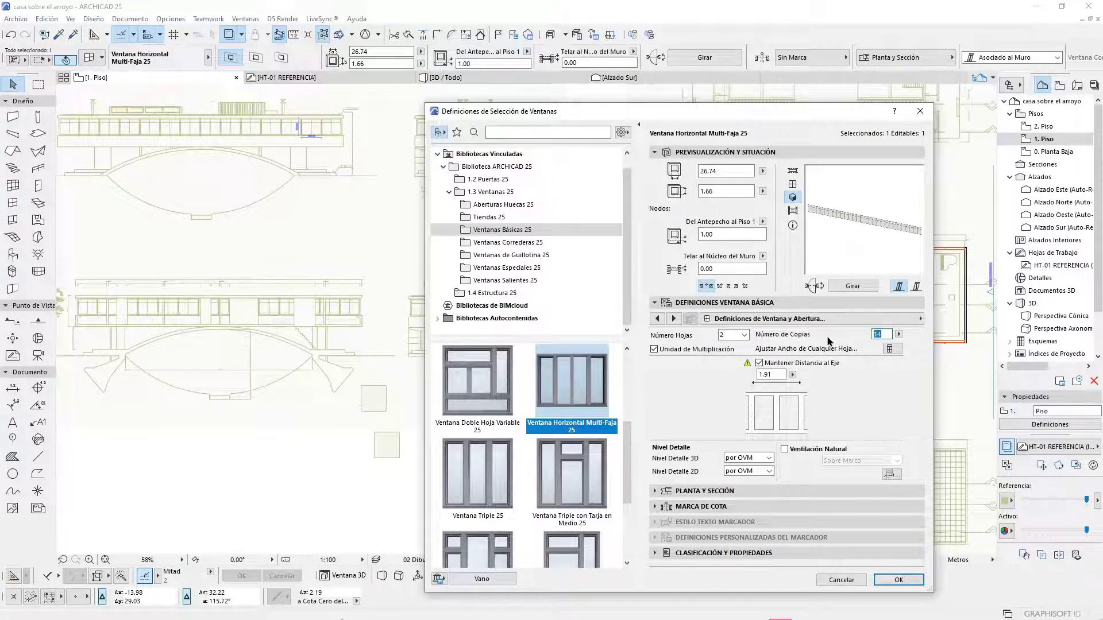
{"action": "type", "text": "4"}
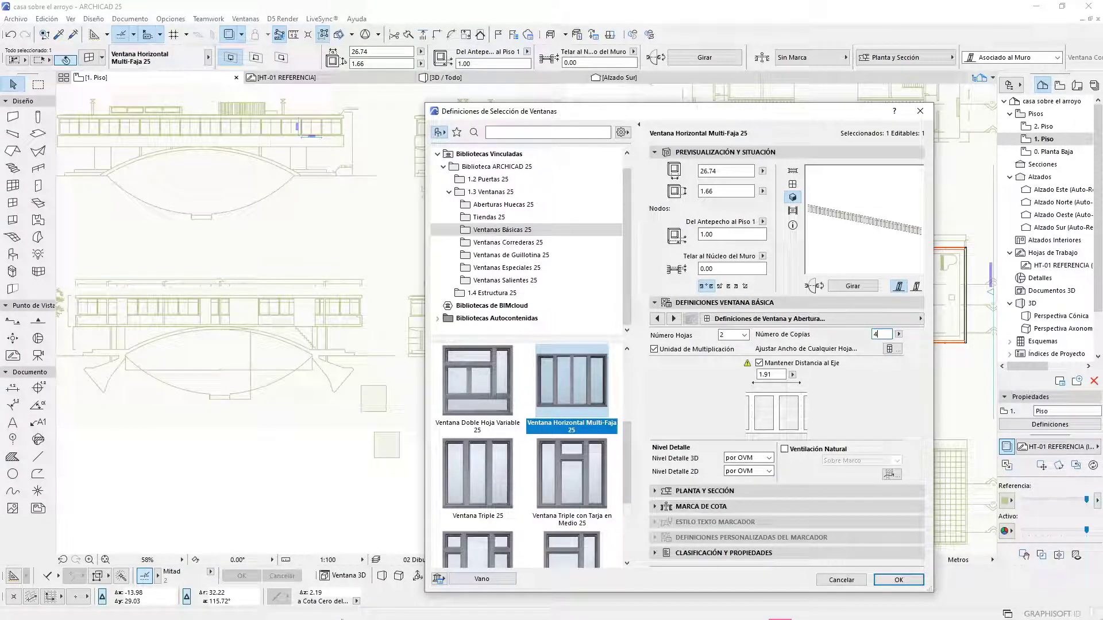
{"action": "left_click", "coordinate": [898, 579]}
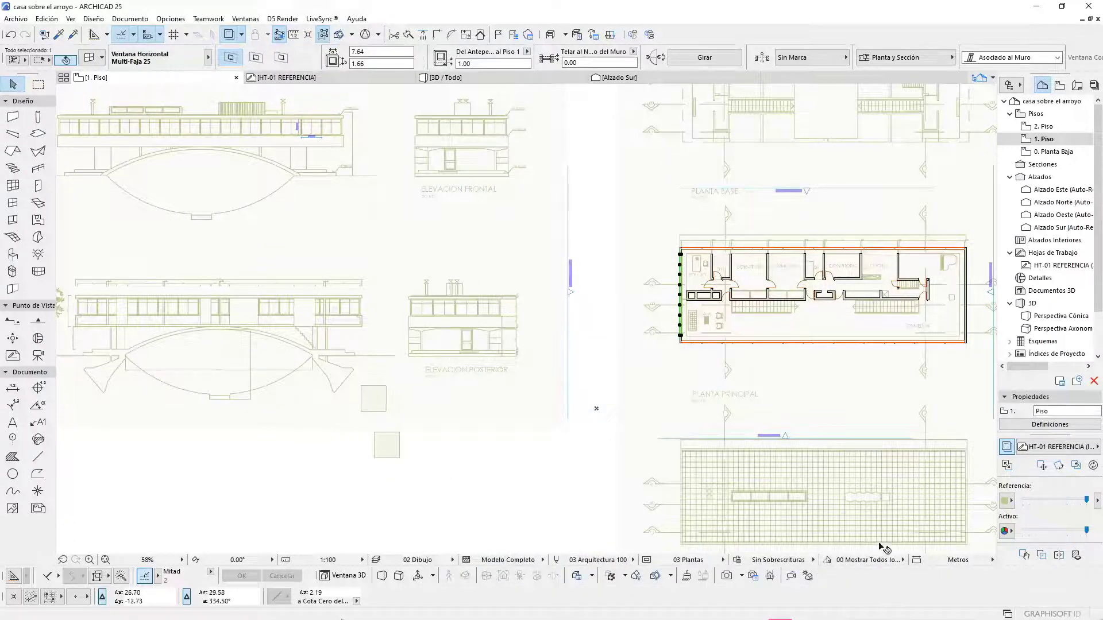
Step: Dimension the width of the end double panel of the strip window in the ELEVACION POSTERIOR reference, placing the dimension below the window
{"action": "scroll", "coordinate": [661, 297], "scroll_direction": "up", "scroll_amount": 2}
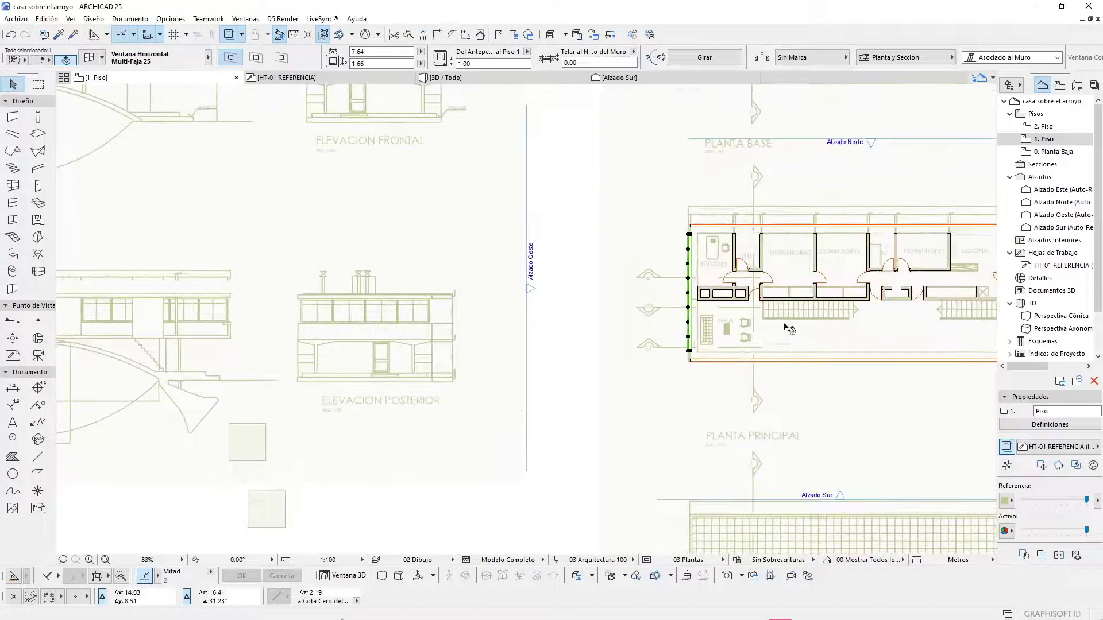
{"action": "scroll", "coordinate": [724, 262], "scroll_direction": "up", "scroll_amount": 6}
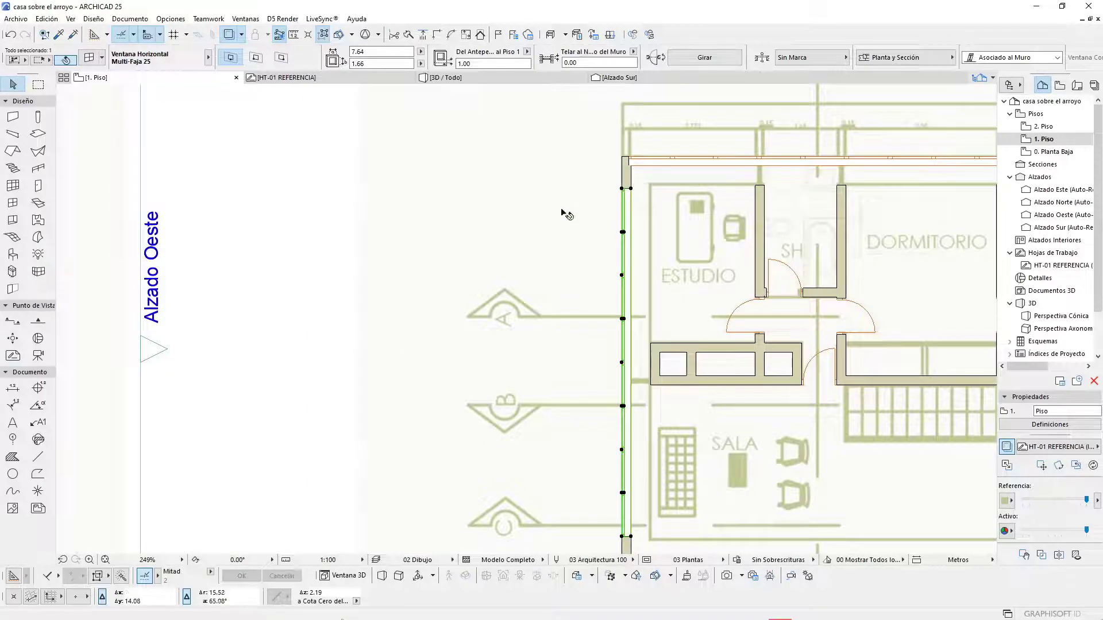
{"action": "scroll", "coordinate": [655, 345], "scroll_direction": "down", "scroll_amount": 5}
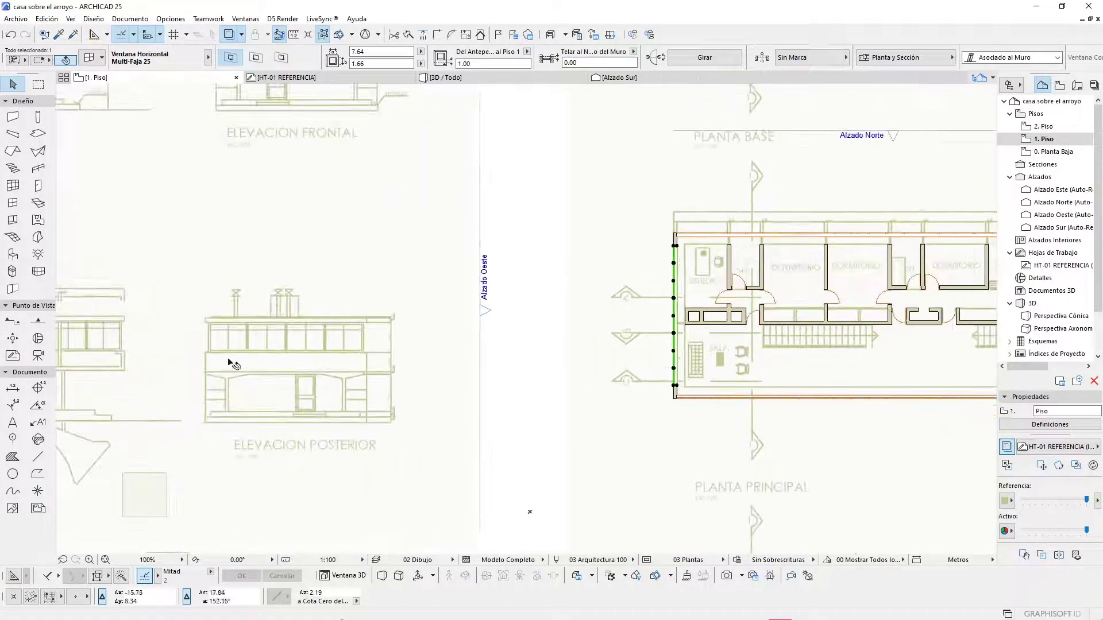
{"action": "scroll", "coordinate": [233, 363], "scroll_direction": "up", "scroll_amount": 3}
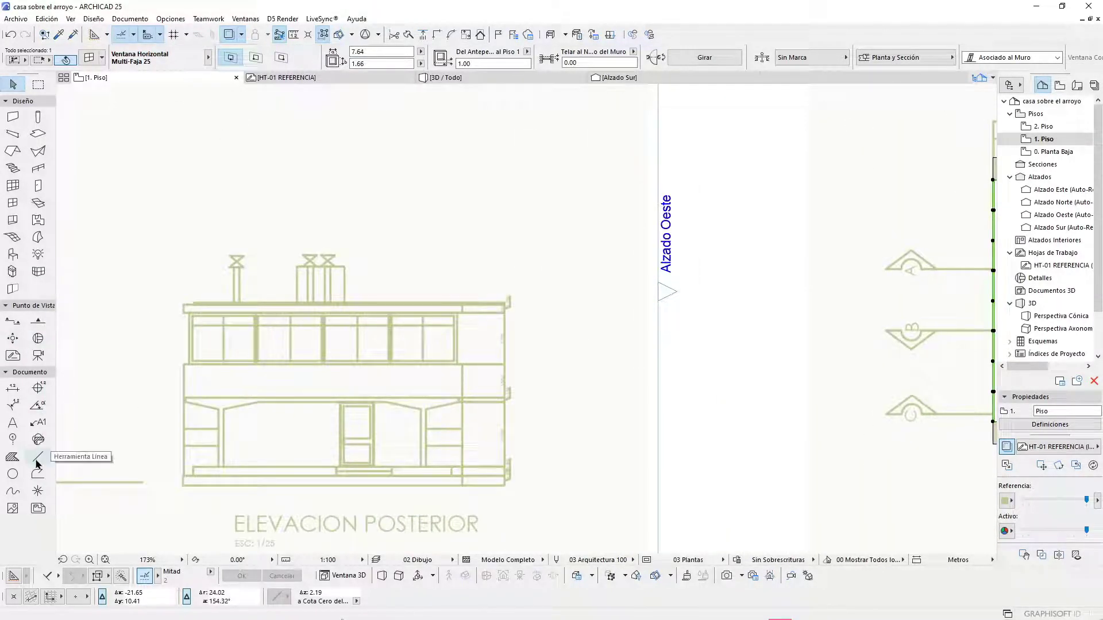
{"action": "left_click", "coordinate": [13, 387]}
{"action": "scroll", "coordinate": [371, 363], "scroll_direction": "up", "scroll_amount": 6}
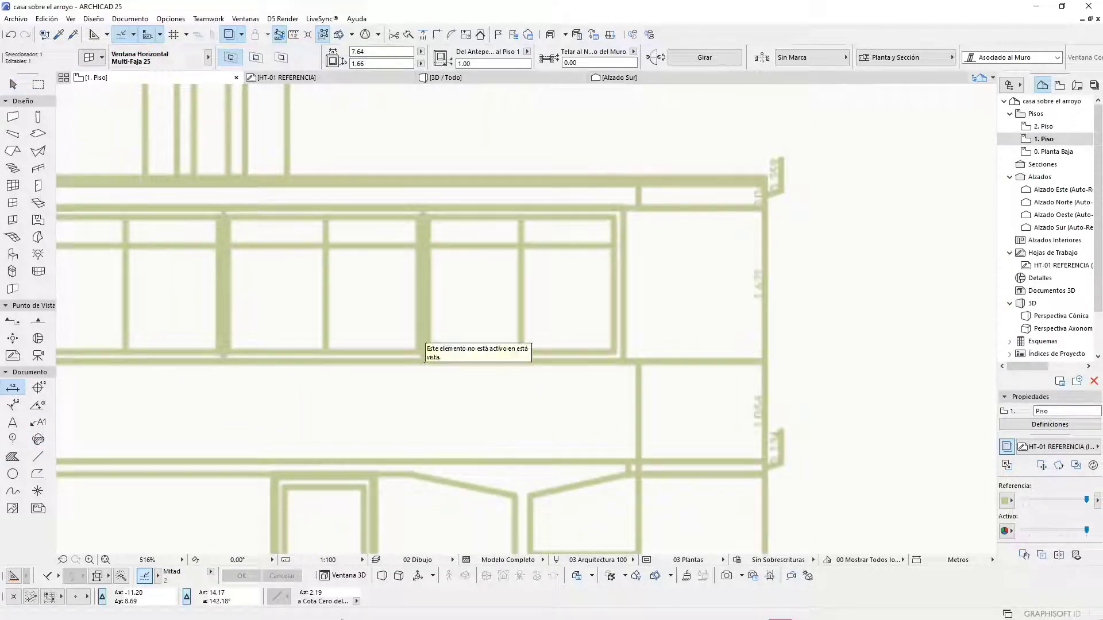
{"action": "key", "text": "Escape"}
{"action": "left_click", "coordinate": [623, 360]}
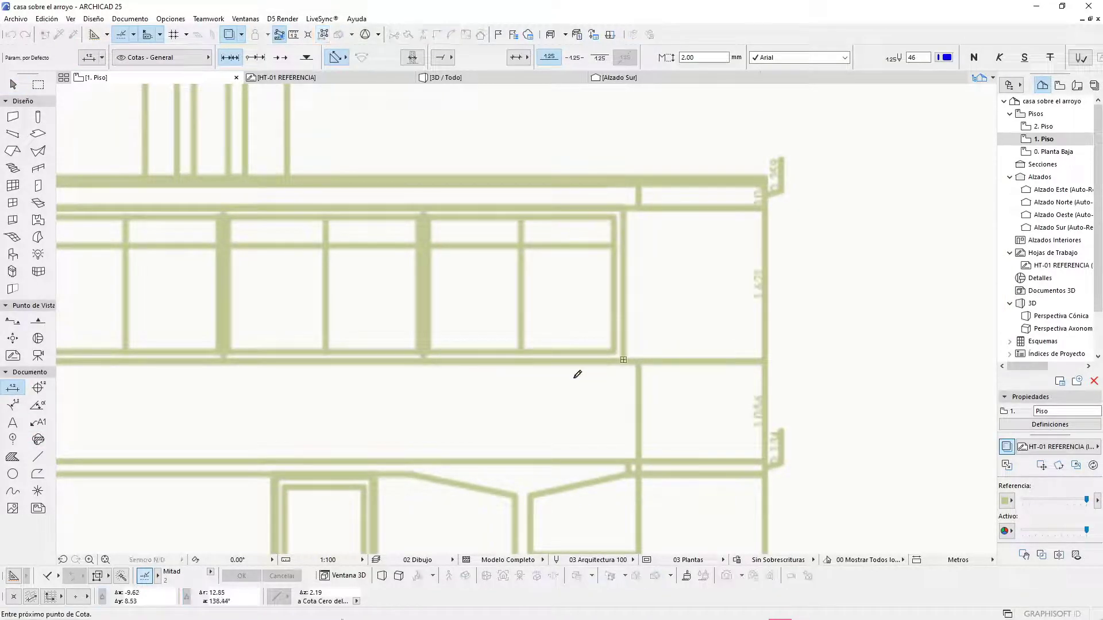
{"action": "left_click", "coordinate": [423, 361]}
{"action": "right_click", "coordinate": [460, 408]}
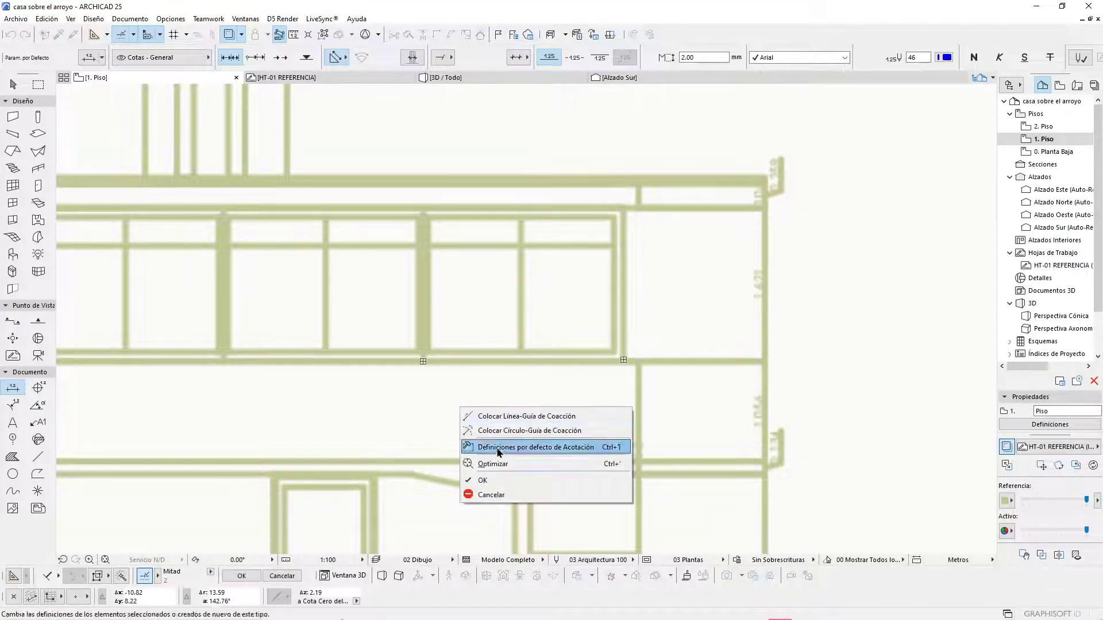
{"action": "left_click", "coordinate": [489, 474]}
{"action": "left_click", "coordinate": [523, 396]}
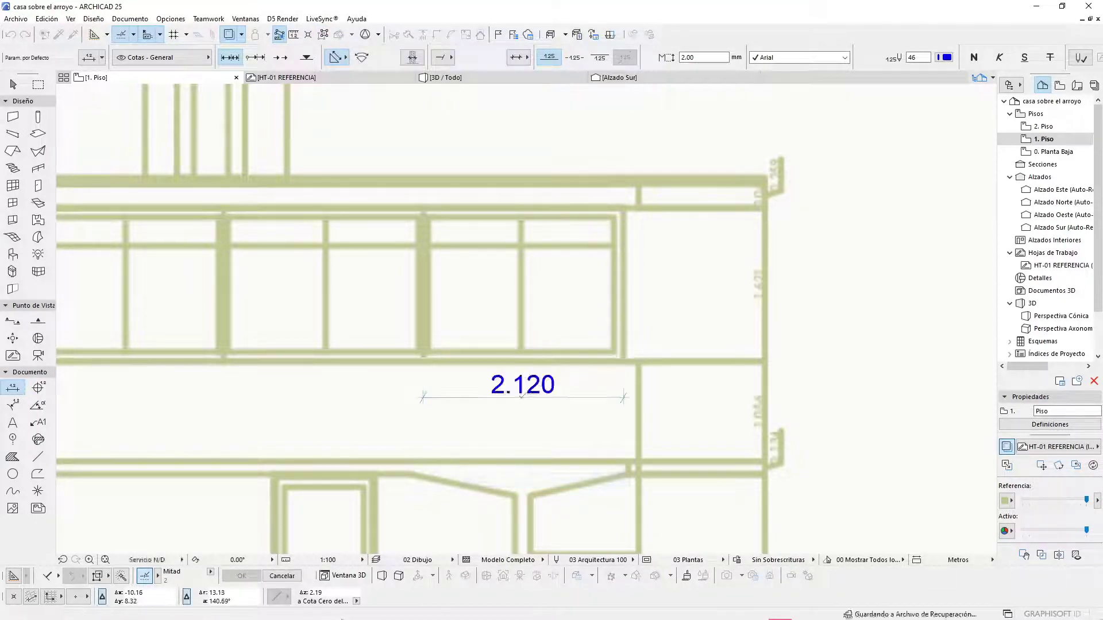
Step: Set the axis distance of the short wall's strip window to 2.10 m, based on the panel width dimensioned in the reference
{"action": "scroll", "coordinate": [396, 352], "scroll_direction": "down", "scroll_amount": 1}
{"action": "scroll", "coordinate": [395, 353], "scroll_direction": "down", "scroll_amount": 9}
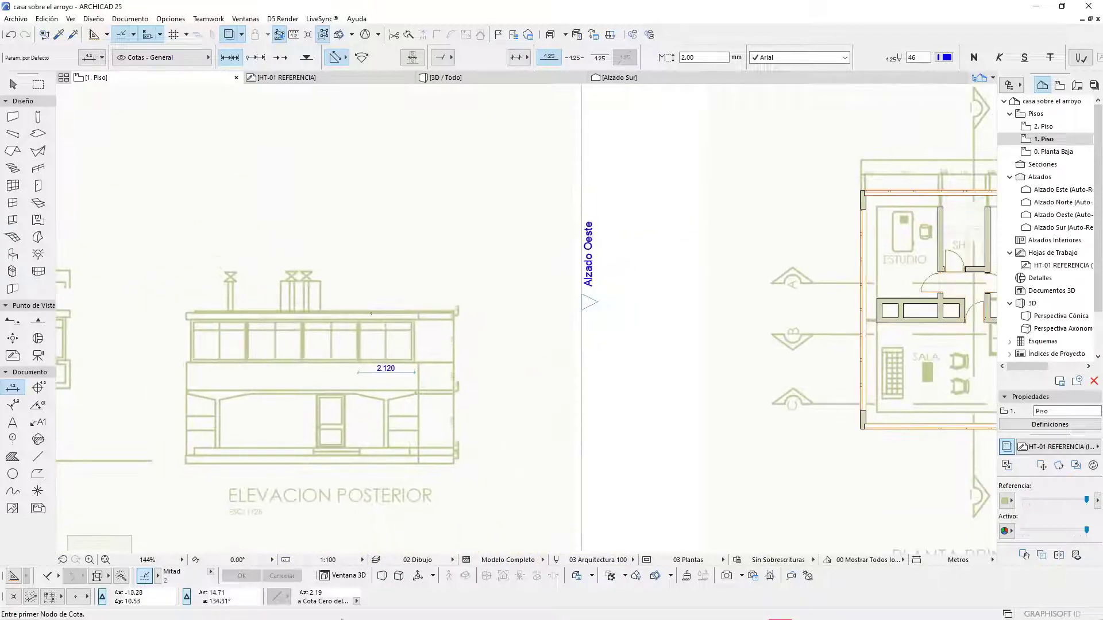
{"action": "scroll", "coordinate": [646, 294], "scroll_direction": "up", "scroll_amount": 3}
{"action": "scroll", "coordinate": [647, 295], "scroll_direction": "up", "scroll_amount": 2}
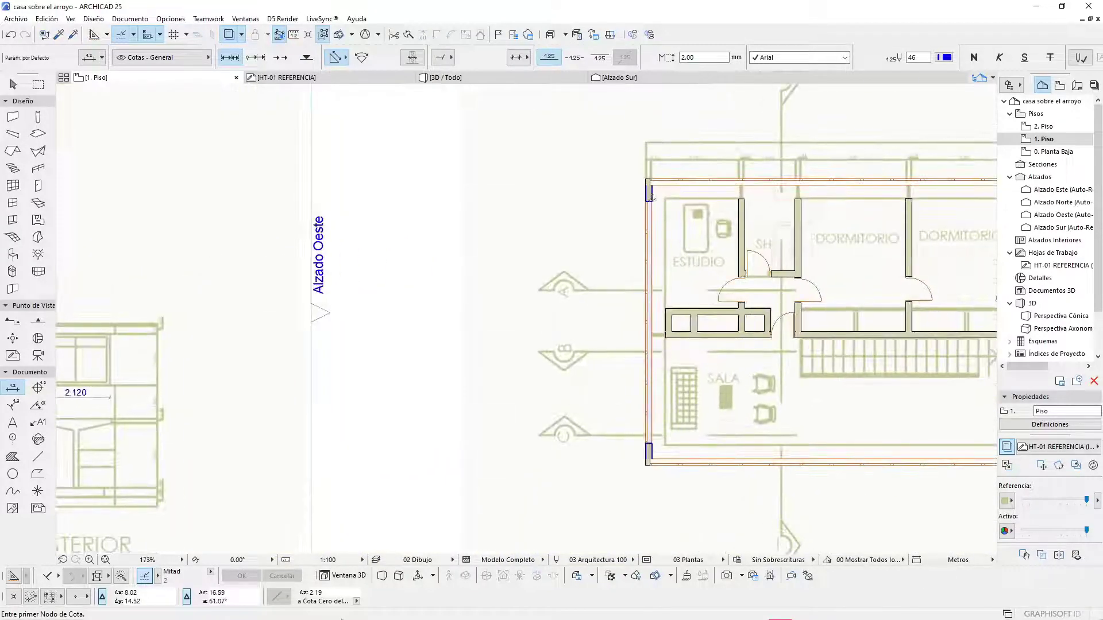
{"action": "left_click", "coordinate": [647, 202]}
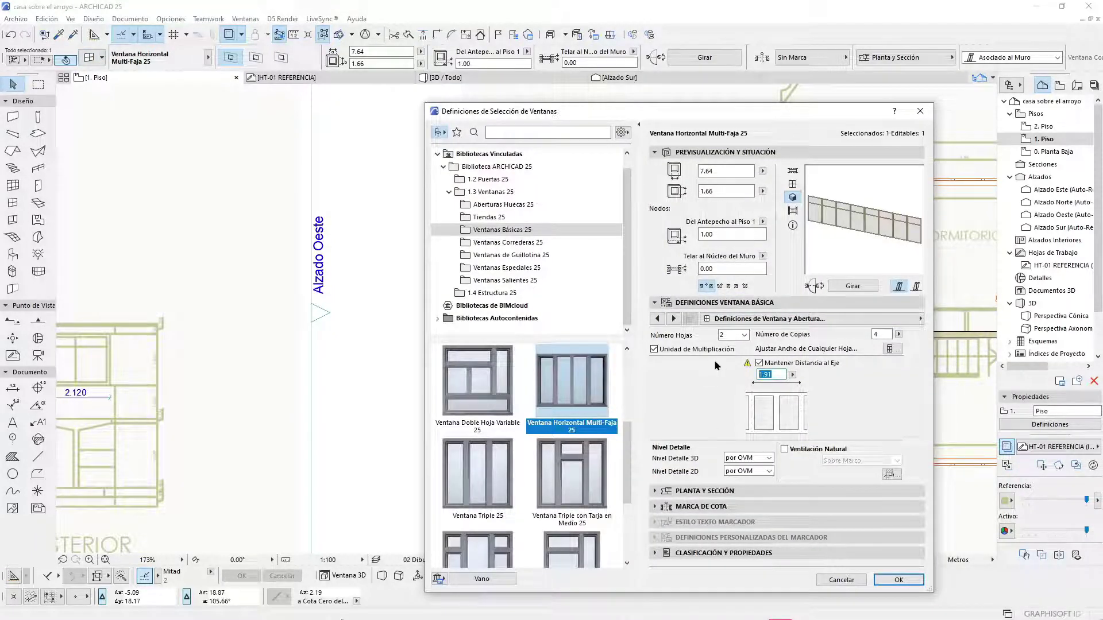
{"action": "key", "text": "Return"}
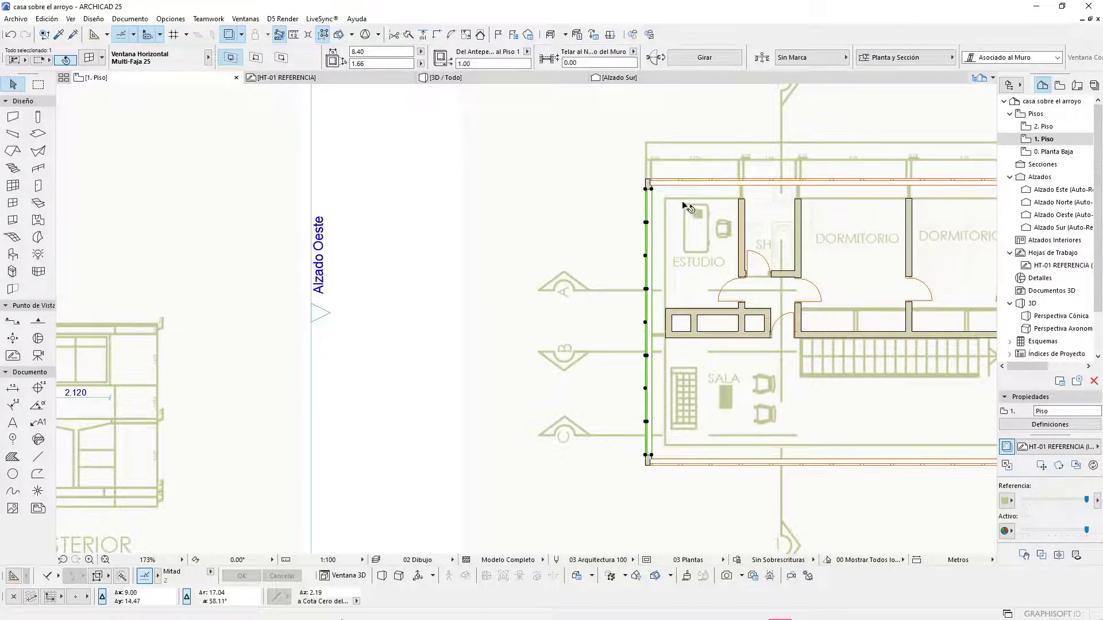
Step: Increase the axis distance of the short wall's strip window for an overall width of 8.76 m, check both wall corners, and deselect it
{"action": "scroll", "coordinate": [660, 196], "scroll_direction": "up", "scroll_amount": 3}
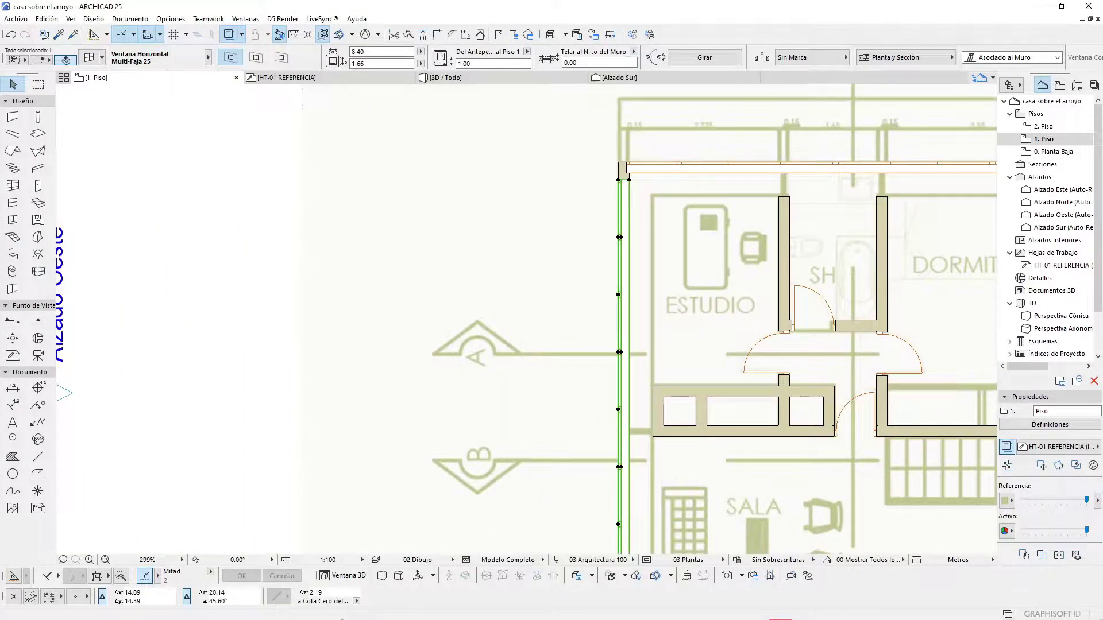
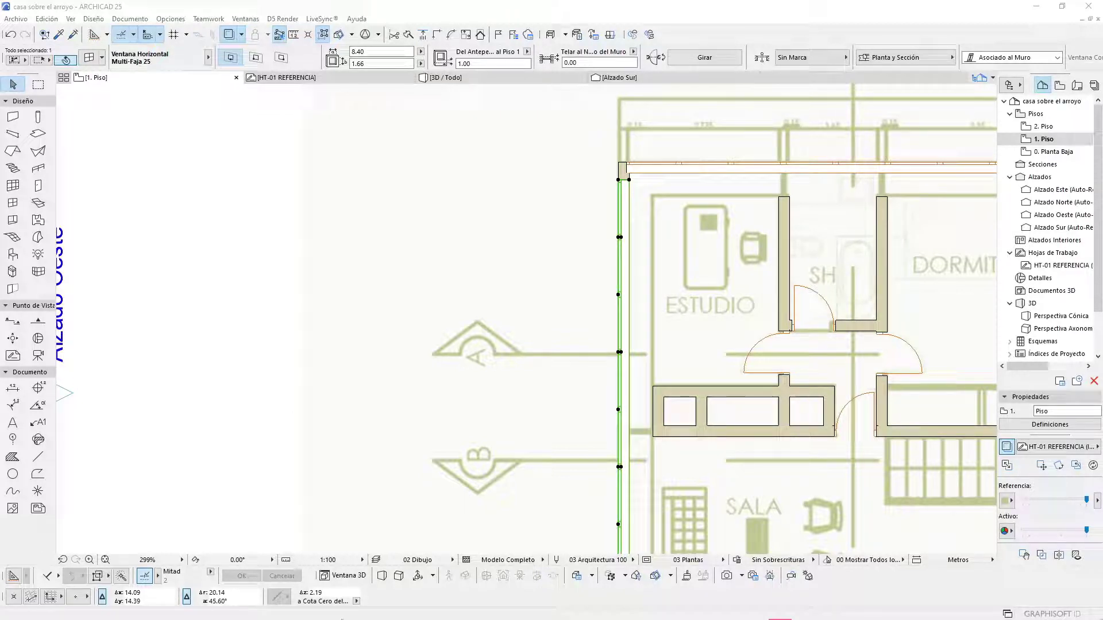
{"action": "scroll", "coordinate": [574, 179], "scroll_direction": "down", "scroll_amount": 3}
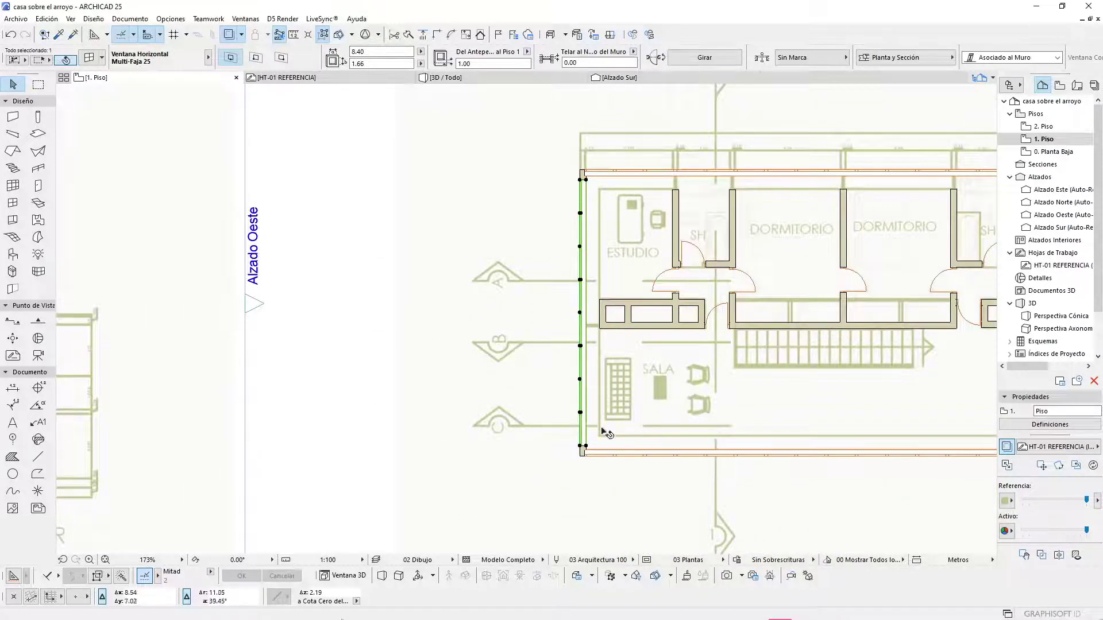
{"action": "scroll", "coordinate": [579, 445], "scroll_direction": "up", "scroll_amount": 3}
{"action": "scroll", "coordinate": [509, 244], "scroll_direction": "down", "scroll_amount": 4}
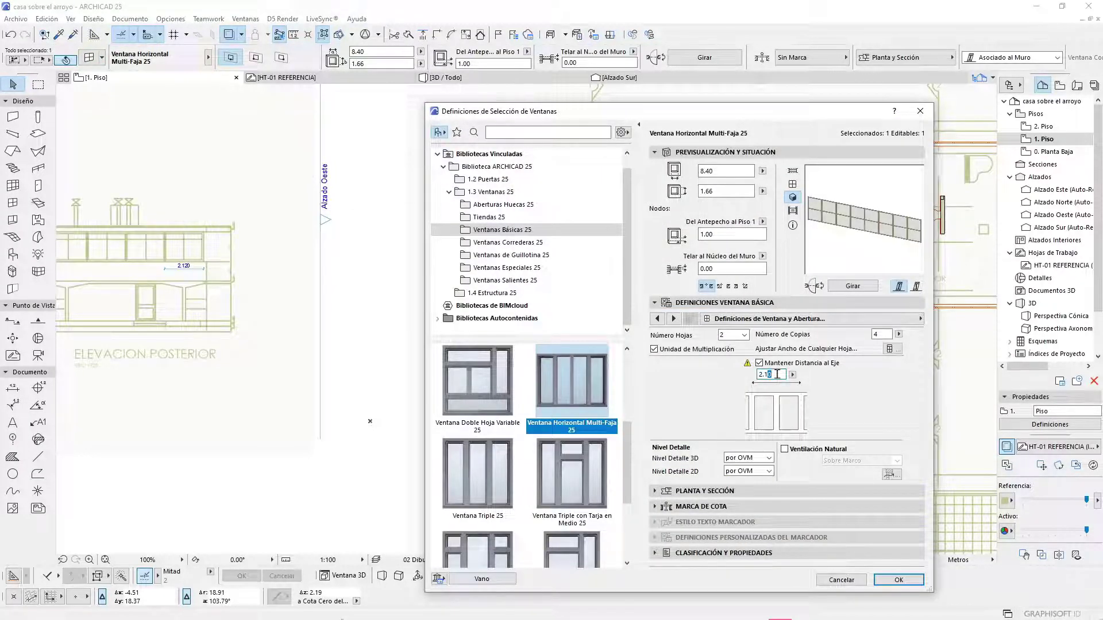
{"action": "key", "text": "Return"}
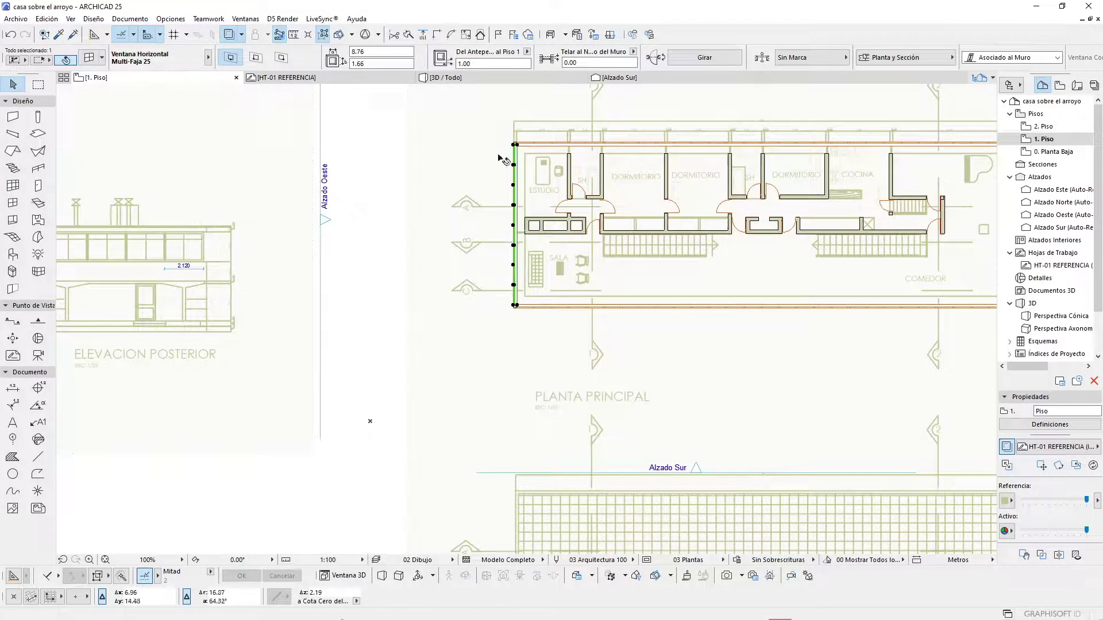
{"action": "scroll", "coordinate": [501, 160], "scroll_direction": "up", "scroll_amount": 10}
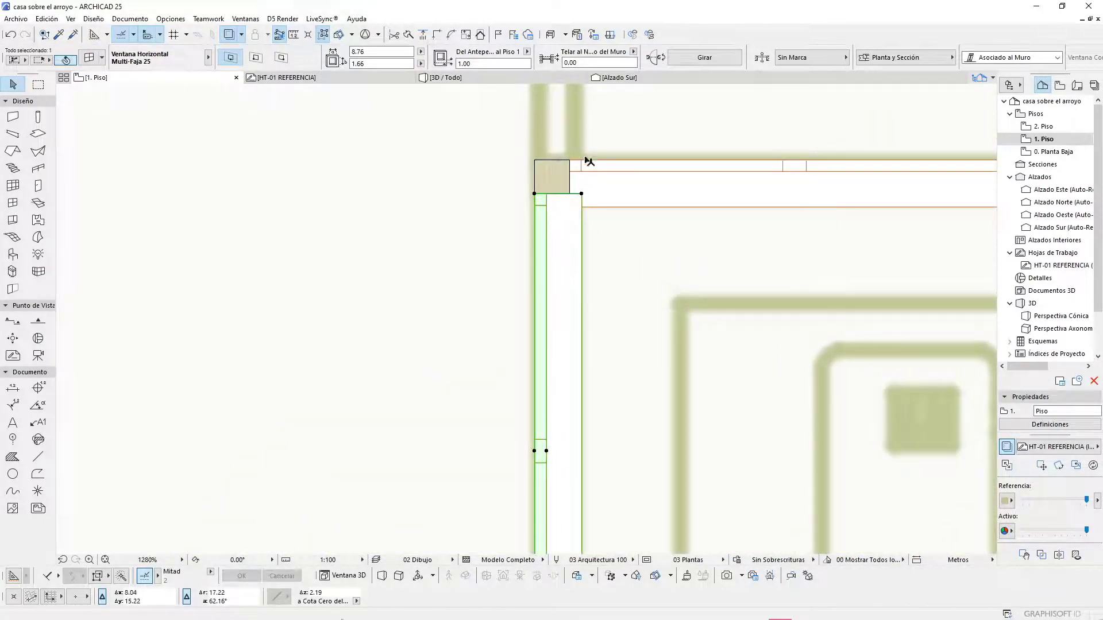
{"action": "scroll", "coordinate": [589, 162], "scroll_direction": "down", "scroll_amount": 10}
{"action": "scroll", "coordinate": [508, 468], "scroll_direction": "up", "scroll_amount": 5}
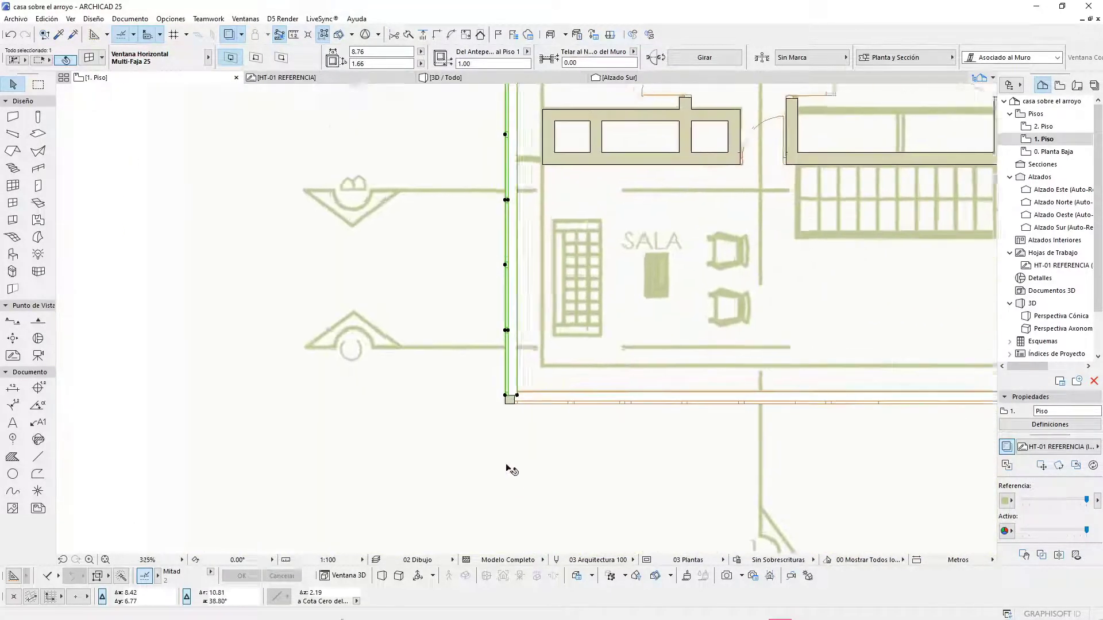
{"action": "scroll", "coordinate": [508, 468], "scroll_direction": "up", "scroll_amount": 2}
{"action": "left_click", "coordinate": [608, 452]}
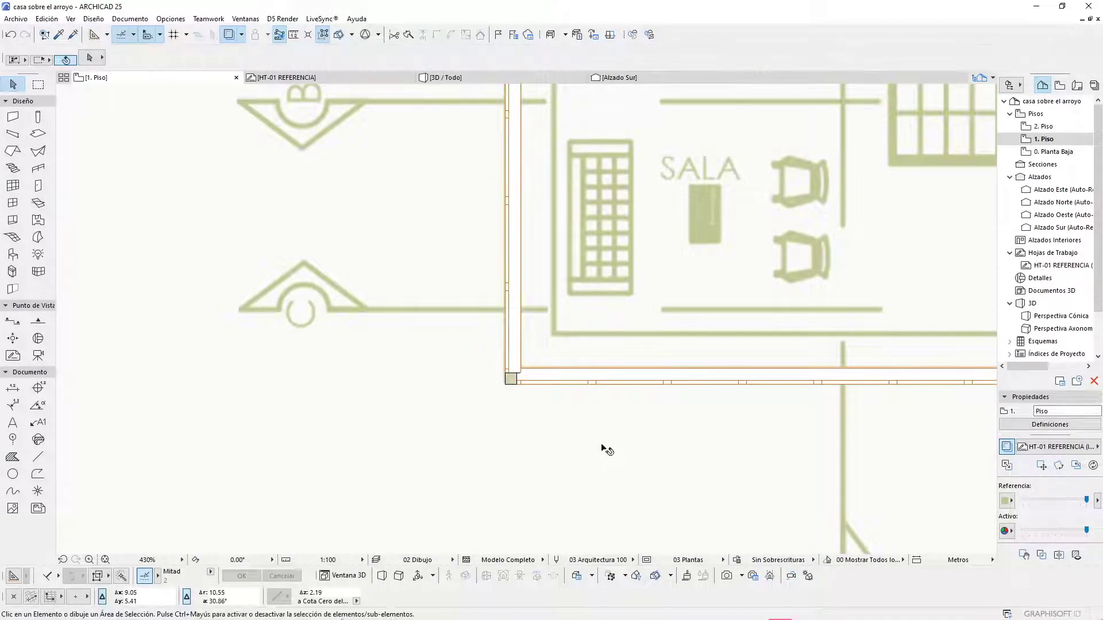
Step: Inspect the short wall's strip window and the adjoining long-wall windows in the 3D view
{"action": "key", "text": "F3"}
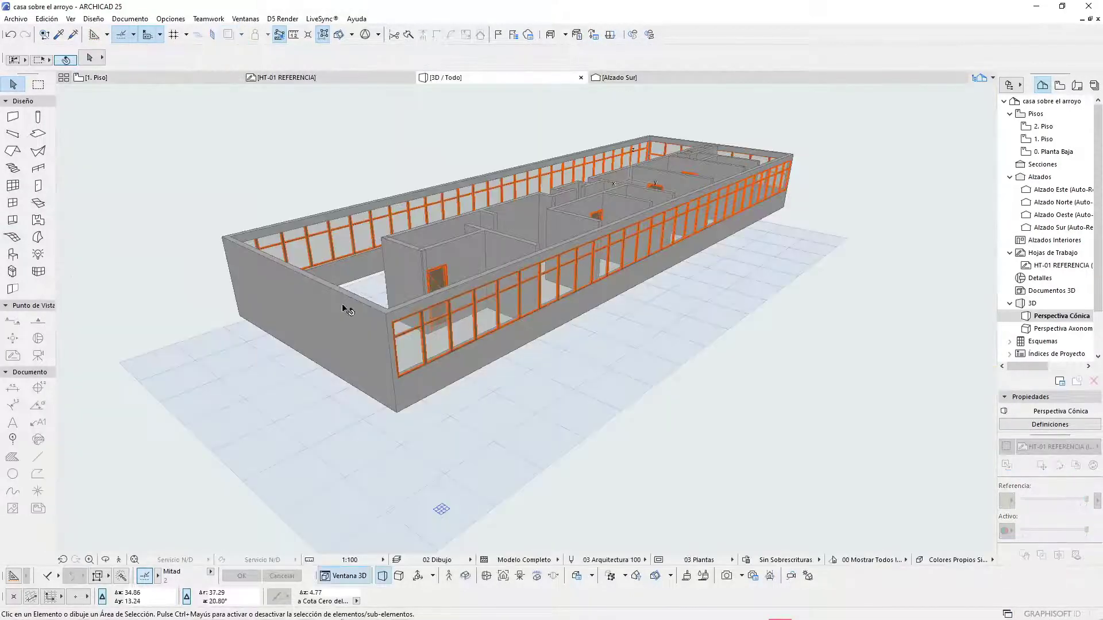
{"action": "middle_click_drag", "start_coordinate": [669, 271], "coordinate": [239, 239], "text": "shift"}
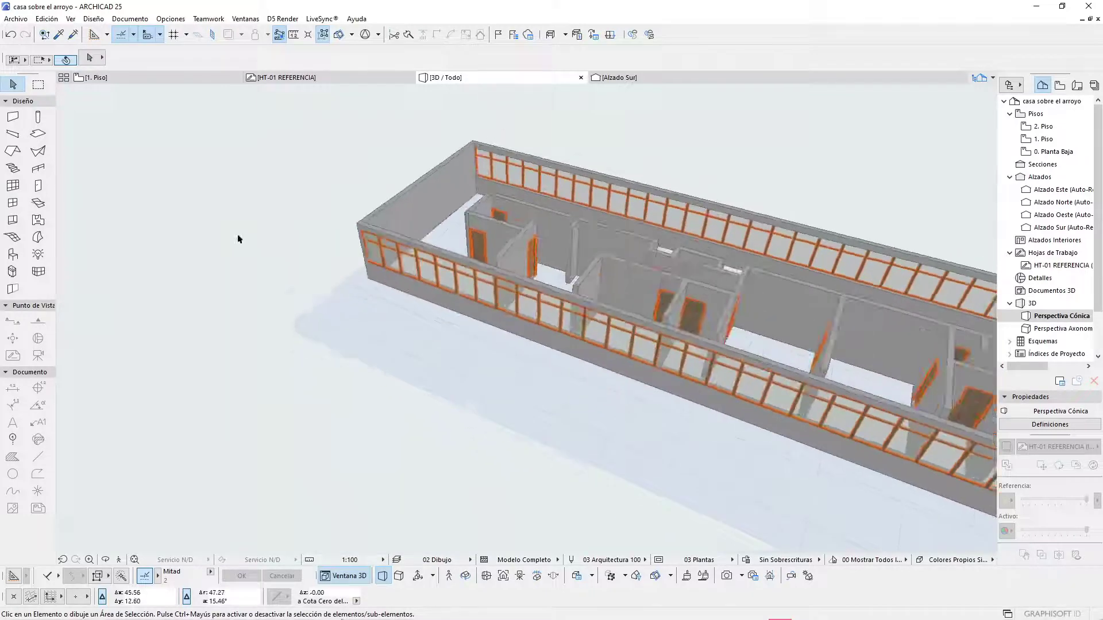
{"action": "scroll", "coordinate": [219, 262], "scroll_direction": "down", "scroll_amount": 2}
{"action": "middle_click_drag", "start_coordinate": [597, 406], "coordinate": [623, 338], "text": "shift"}
{"action": "scroll", "coordinate": [622, 338], "scroll_direction": "up", "scroll_amount": 5}
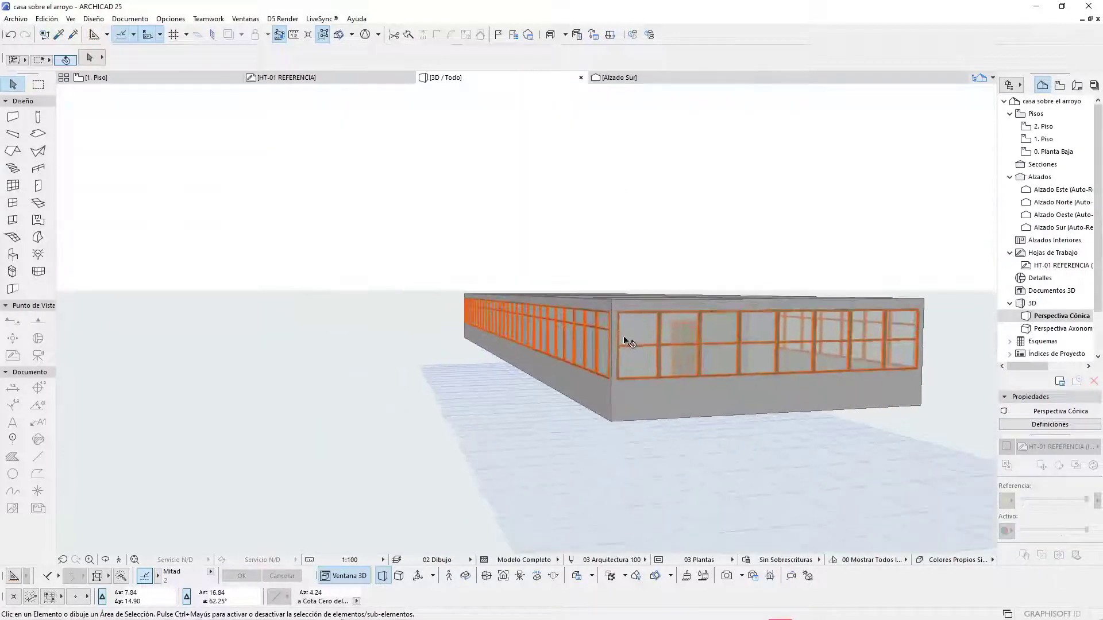
{"action": "scroll", "coordinate": [679, 369], "scroll_direction": "down", "scroll_amount": 2}
Step: Enable Esquina Personalizada 1 and 2 for the strip windows on the short wall and both long walls, and check the corner in 3D
{"action": "left_click", "coordinate": [678, 366]}
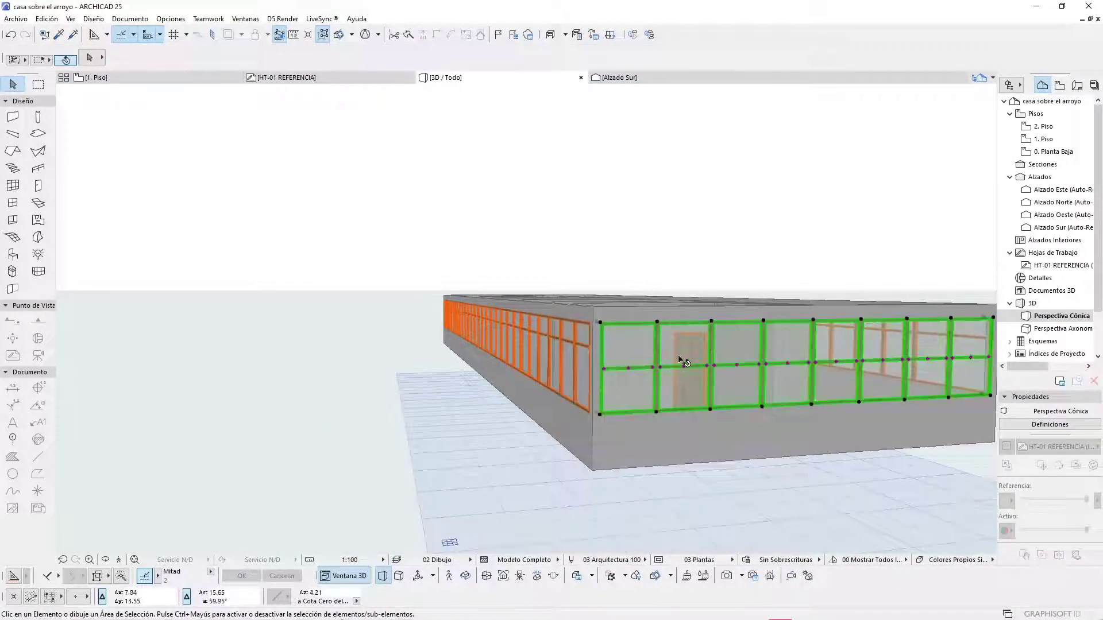
{"action": "left_click", "coordinate": [546, 348], "text": "shift"}
{"action": "middle_click_drag", "start_coordinate": [546, 347], "coordinate": [320, 397], "text": "shift"}
{"action": "left_click", "coordinate": [489, 429], "text": "shift"}
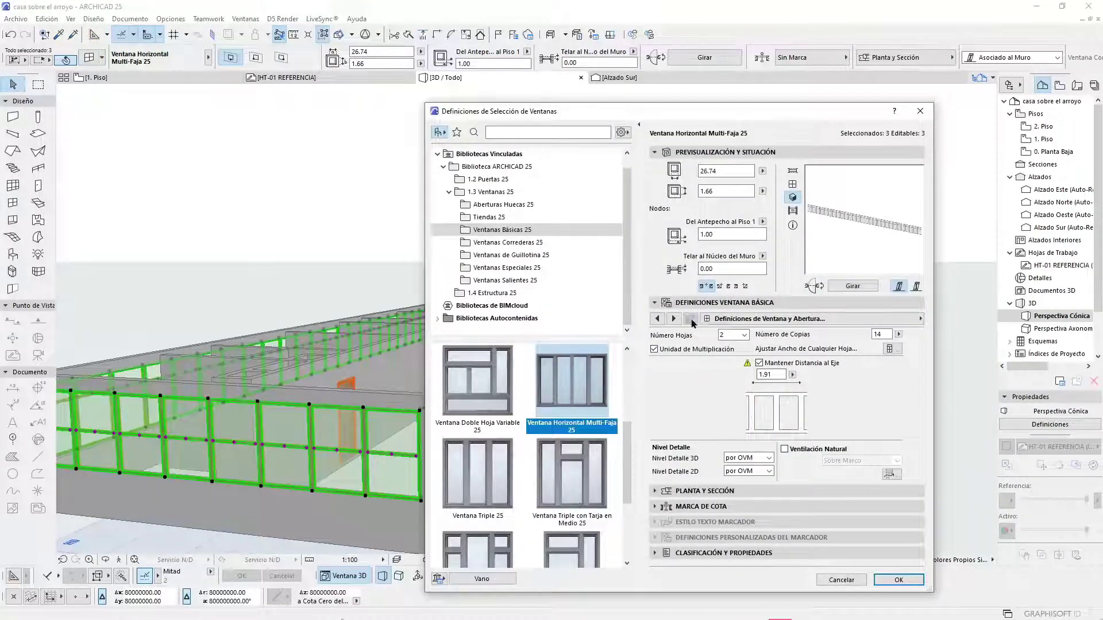
{"action": "left_click", "coordinate": [858, 320]}
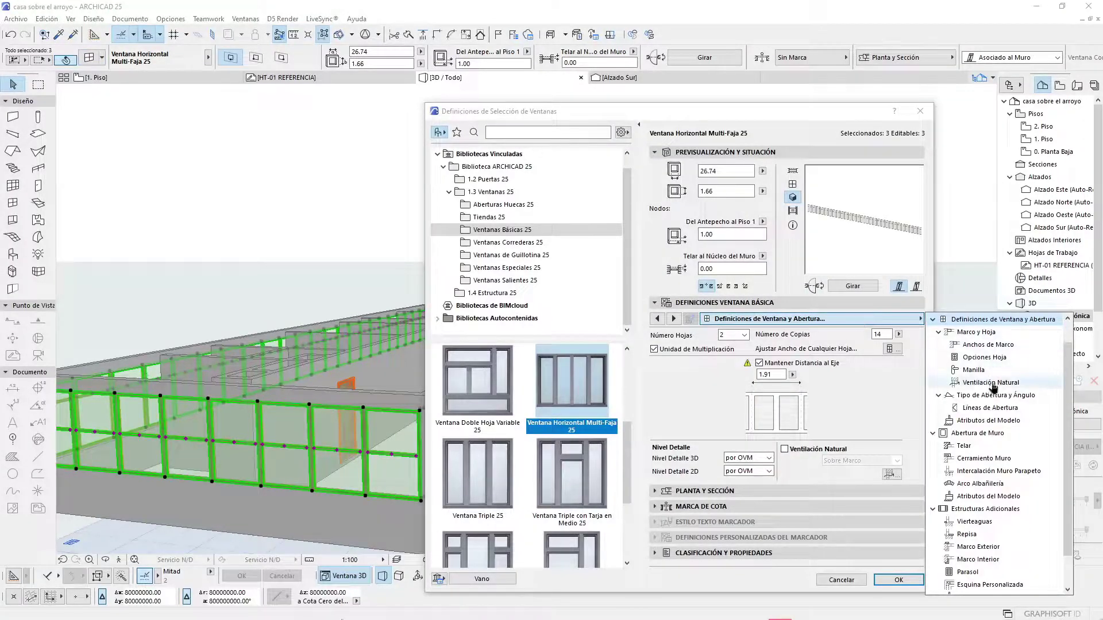
{"action": "scroll", "coordinate": [1002, 515], "scroll_direction": "down", "scroll_amount": 1}
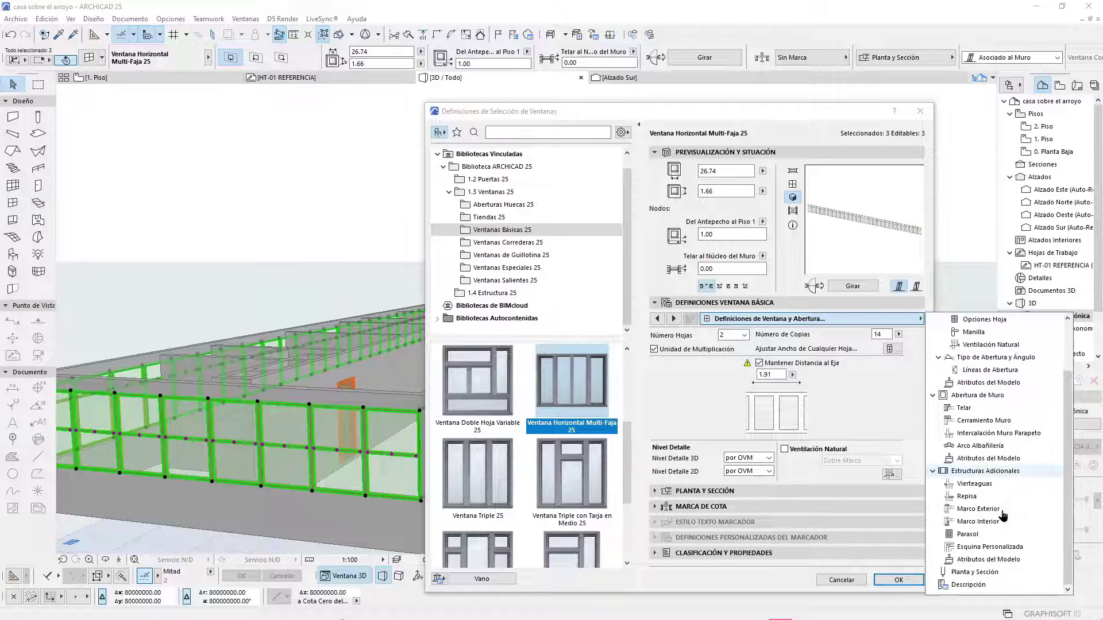
{"action": "left_click", "coordinate": [995, 548]}
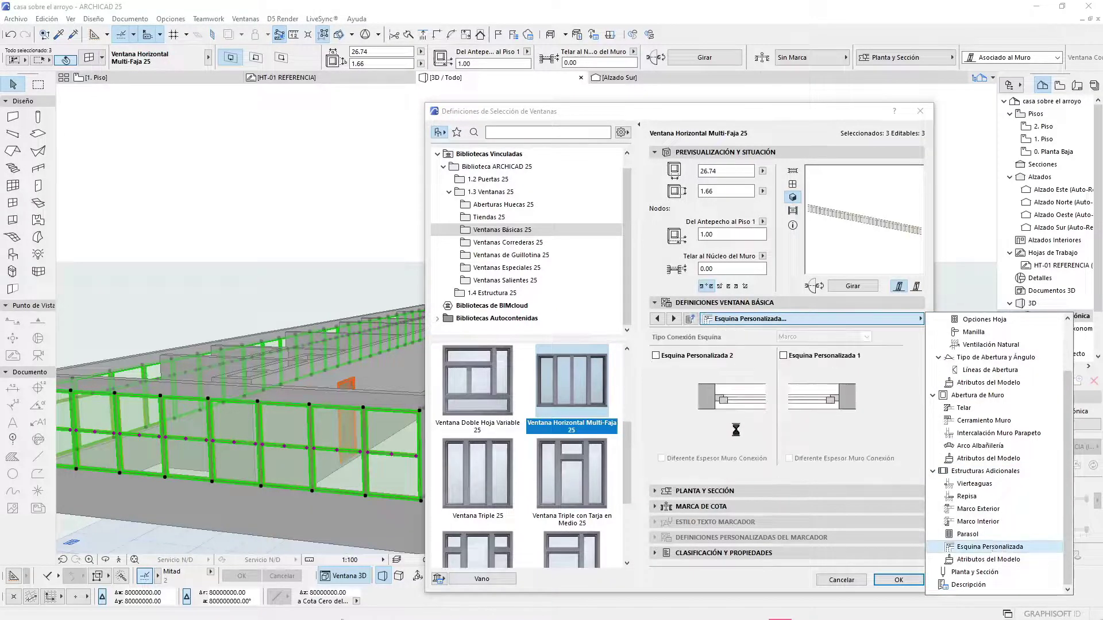
{"action": "left_click", "coordinate": [656, 356]}
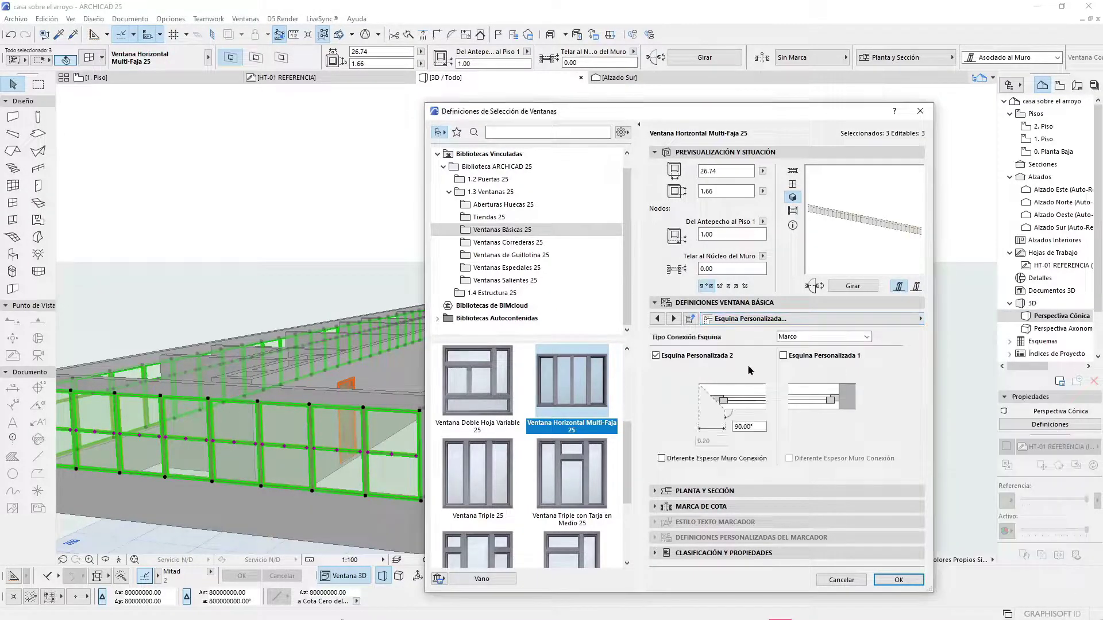
{"action": "left_click", "coordinate": [785, 357]}
{"action": "left_click", "coordinate": [911, 579]}
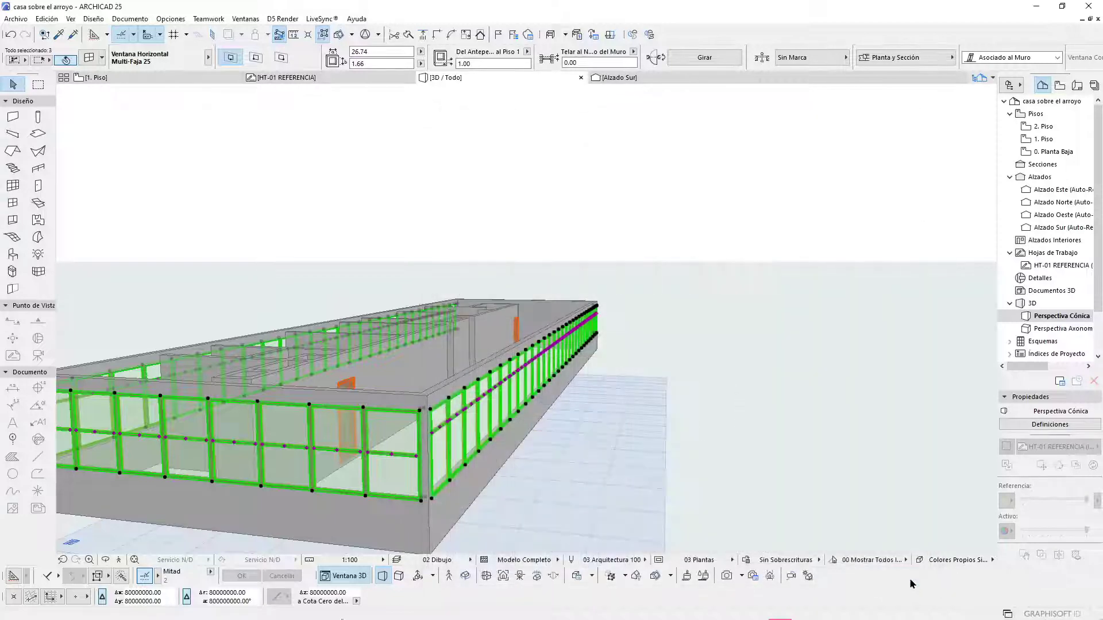
{"action": "middle_click_drag", "start_coordinate": [457, 470], "coordinate": [761, 394], "text": "shift"}
{"action": "key", "text": "Escape"}
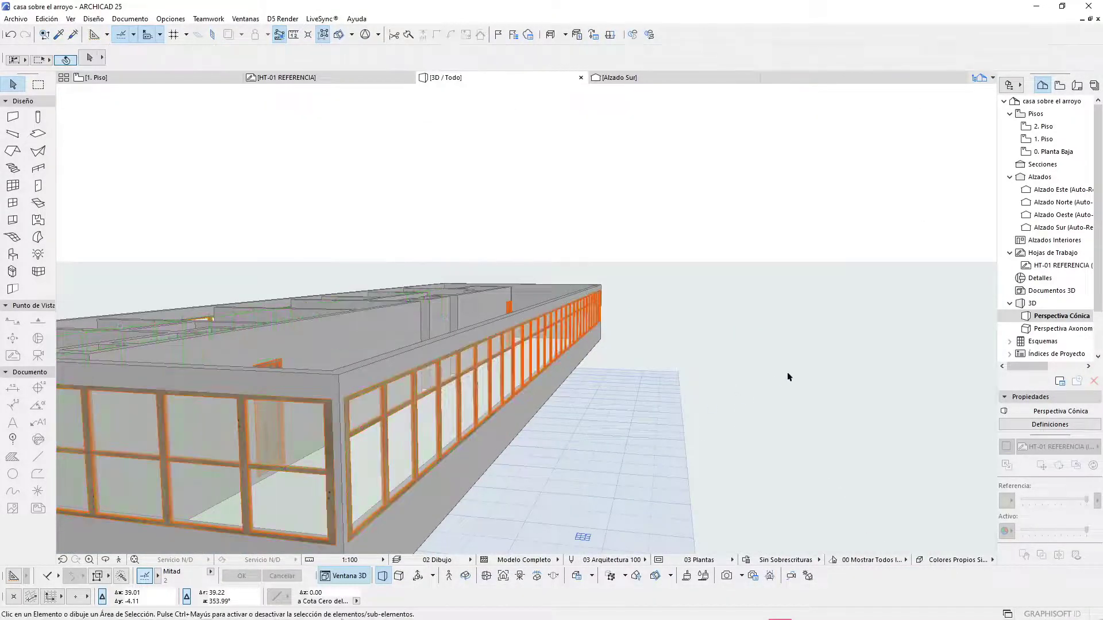
Step: Examine both corners of the short wall's strip window in the 1. Piso floor plan, and clear the selection
{"action": "scroll", "coordinate": [793, 371], "scroll_direction": "down", "scroll_amount": 5}
{"action": "key", "text": "F2"}
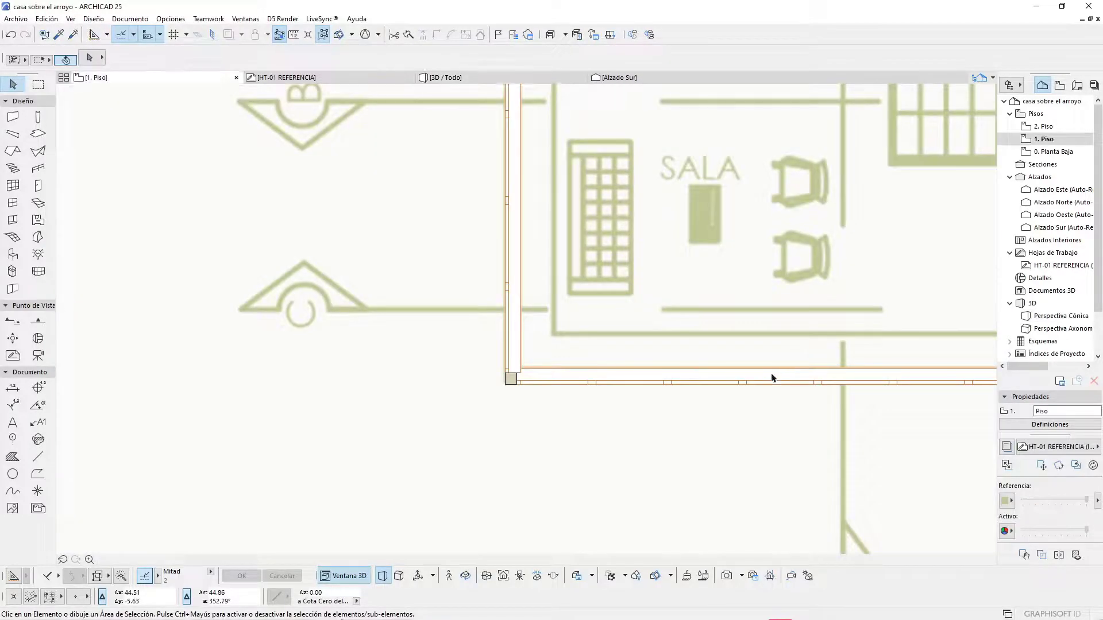
{"action": "scroll", "coordinate": [505, 402], "scroll_direction": "up", "scroll_amount": 4}
{"action": "left_click", "coordinate": [501, 339]}
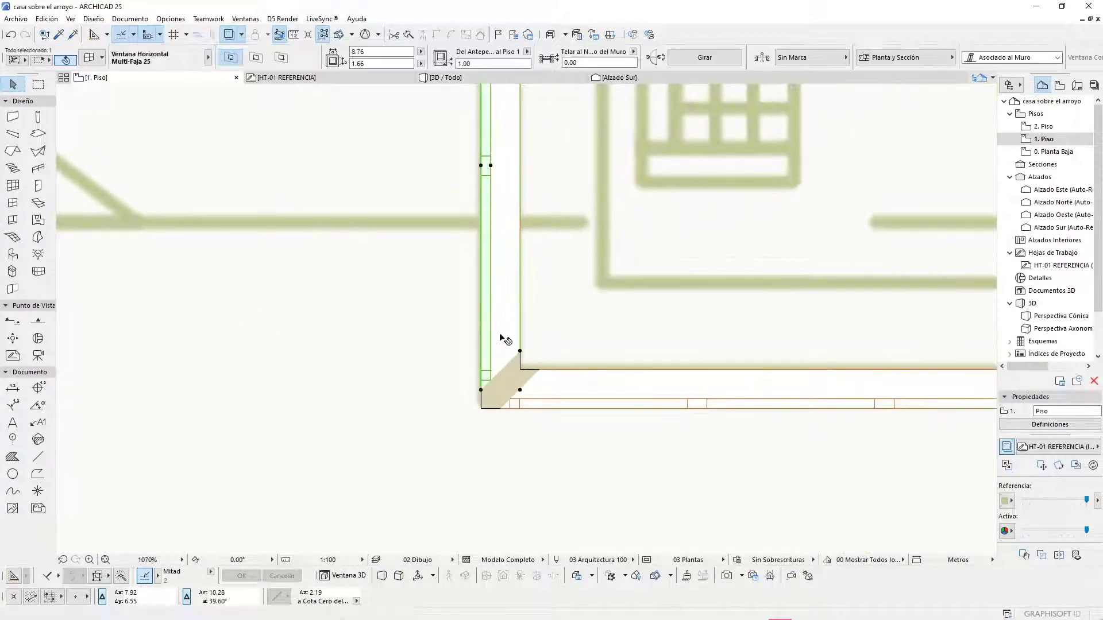
{"action": "scroll", "coordinate": [536, 408], "scroll_direction": "down", "scroll_amount": 3}
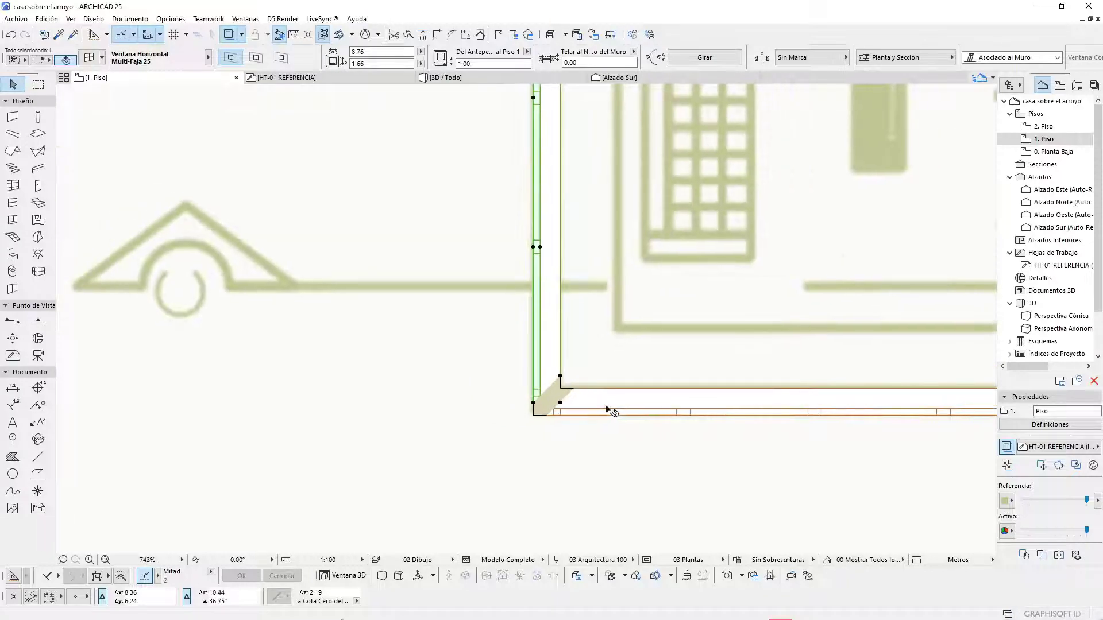
{"action": "scroll", "coordinate": [575, 405], "scroll_direction": "down", "scroll_amount": 10}
{"action": "scroll", "coordinate": [567, 246], "scroll_direction": "up", "scroll_amount": 5}
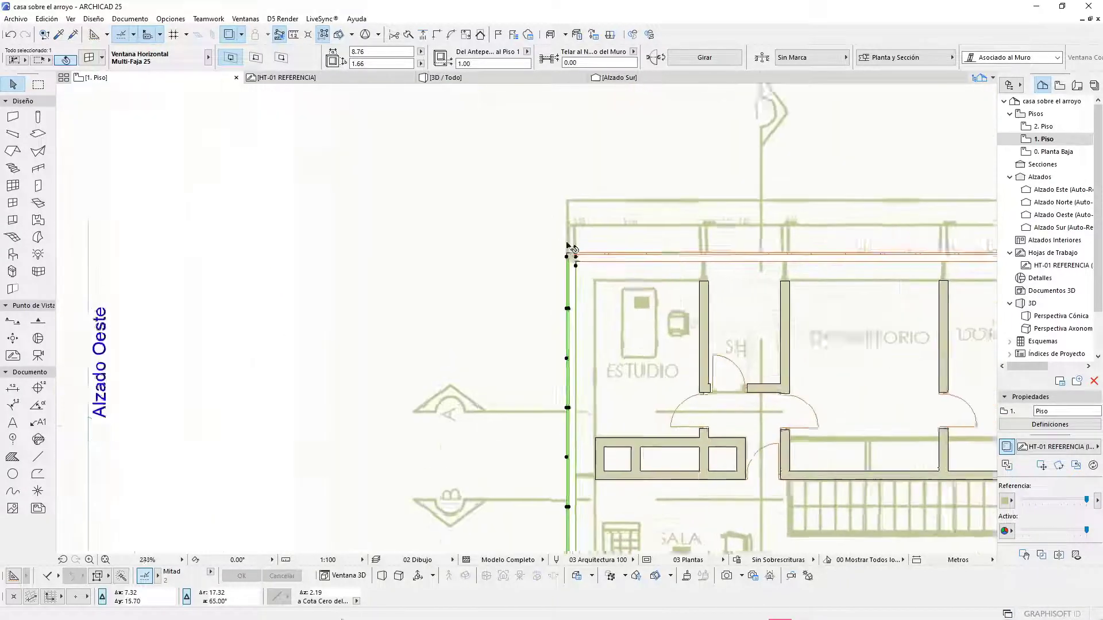
{"action": "scroll", "coordinate": [568, 246], "scroll_direction": "up", "scroll_amount": 4}
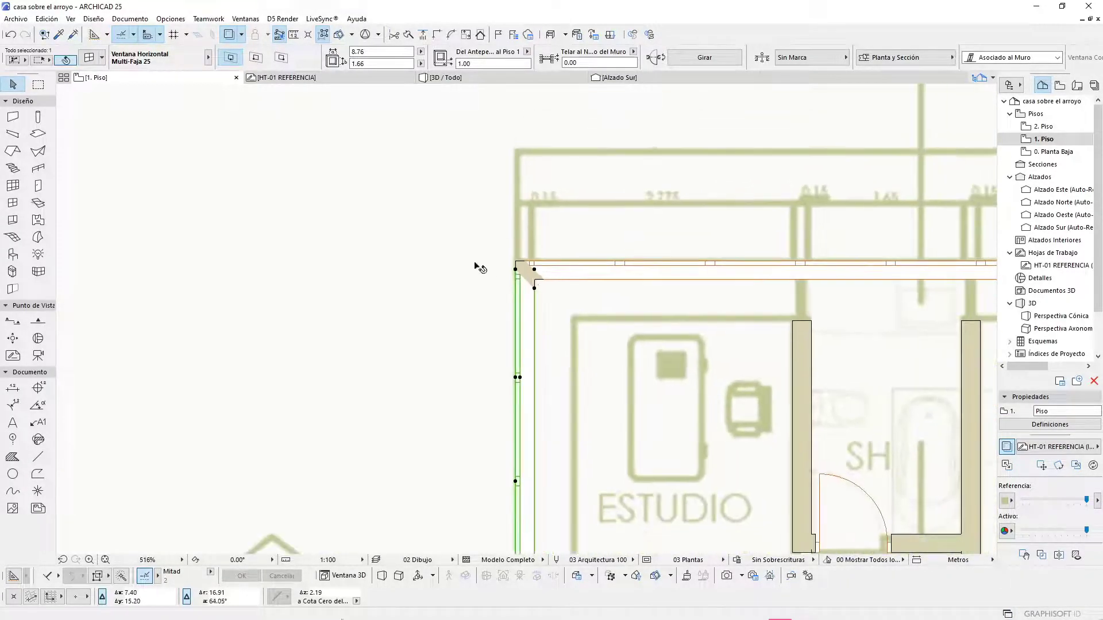
{"action": "scroll", "coordinate": [520, 273], "scroll_direction": "up", "scroll_amount": 4}
{"action": "scroll", "coordinate": [561, 287], "scroll_direction": "down", "scroll_amount": 2}
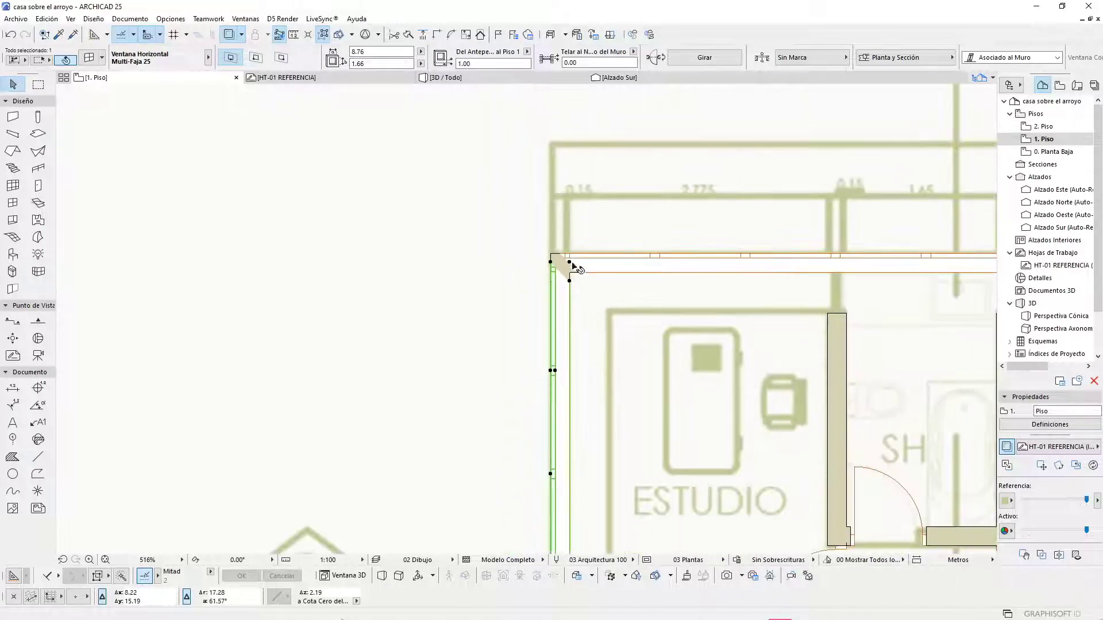
{"action": "scroll", "coordinate": [573, 282], "scroll_direction": "down", "scroll_amount": 5}
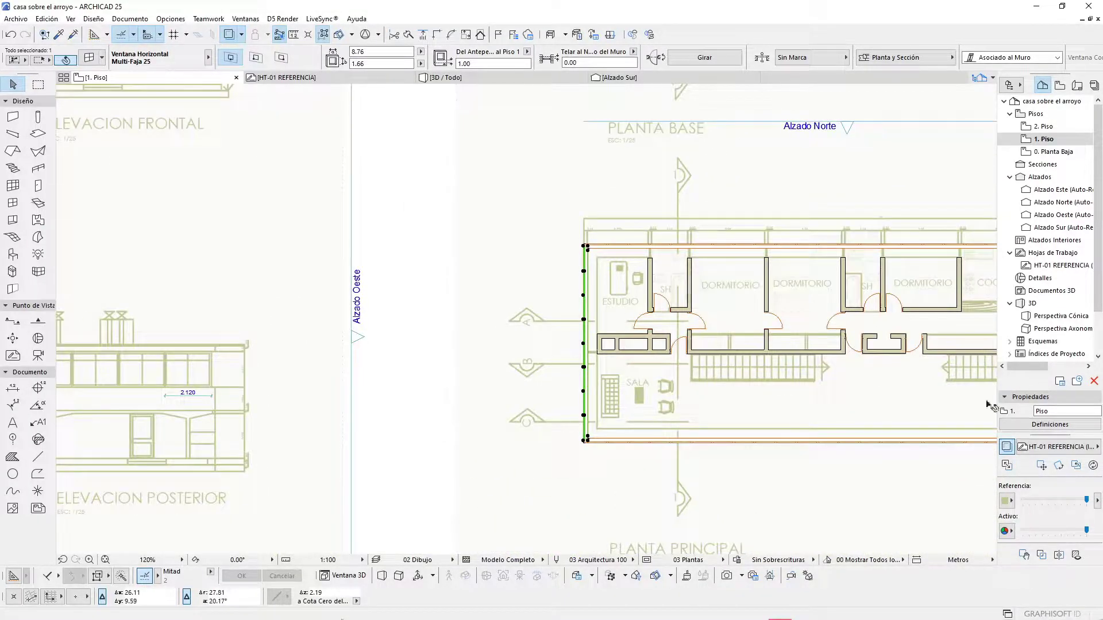
{"action": "mouse_move", "coordinate": [741, 599]}
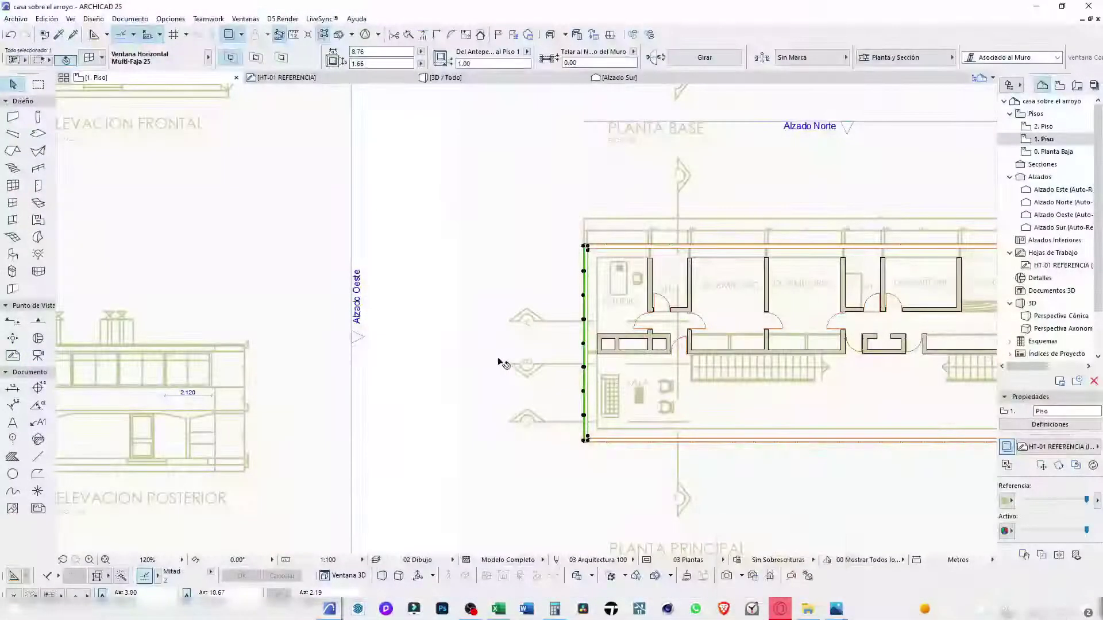
{"action": "left_click", "coordinate": [431, 248]}
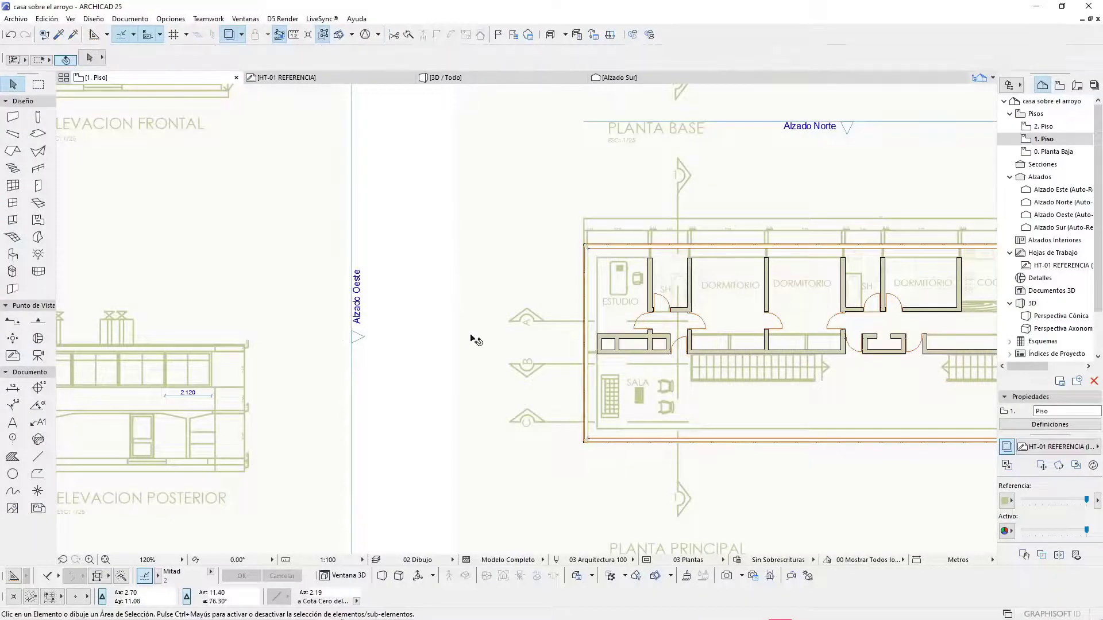
Step: Select the strip windows on the short wall and both long walls in 3D and set their Telar al Núcleo del Muro to 0.10
{"action": "key", "text": "F3"}
{"action": "scroll", "coordinate": [569, 422], "scroll_direction": "up", "scroll_amount": 3}
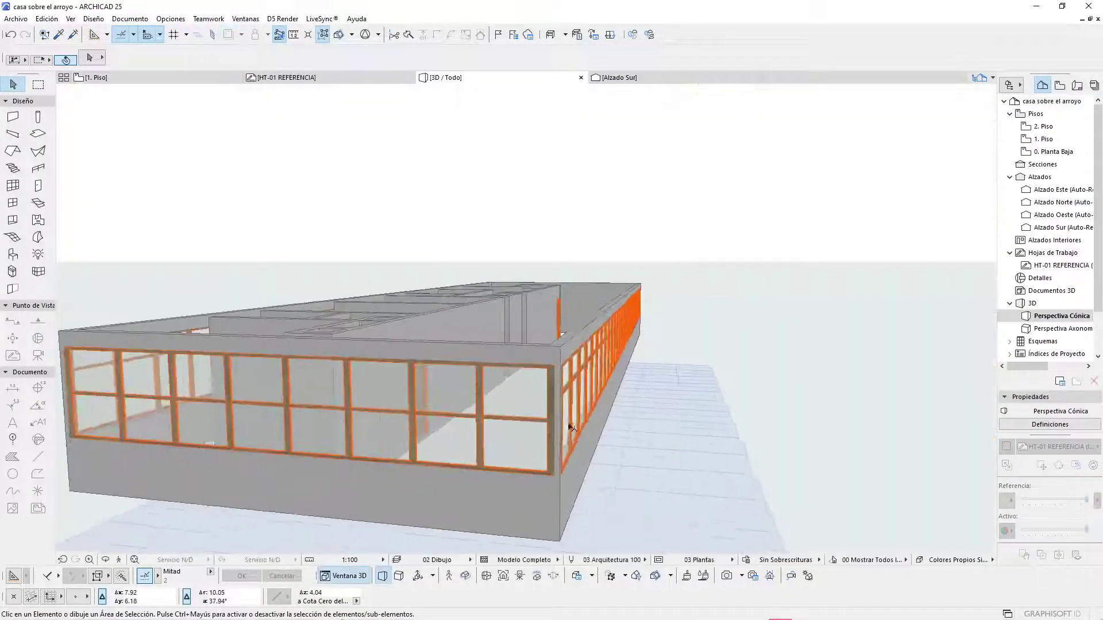
{"action": "mouse_move", "coordinate": [641, 410]}
{"action": "middle_mouse_down", "text": "shift"}
{"action": "mouse_move", "coordinate": [610, 417]}
{"action": "mouse_move", "coordinate": [622, 407]}
{"action": "middle_mouse_up", "text": "shift"}
{"action": "scroll", "coordinate": [573, 389], "scroll_direction": "down", "scroll_amount": 4}
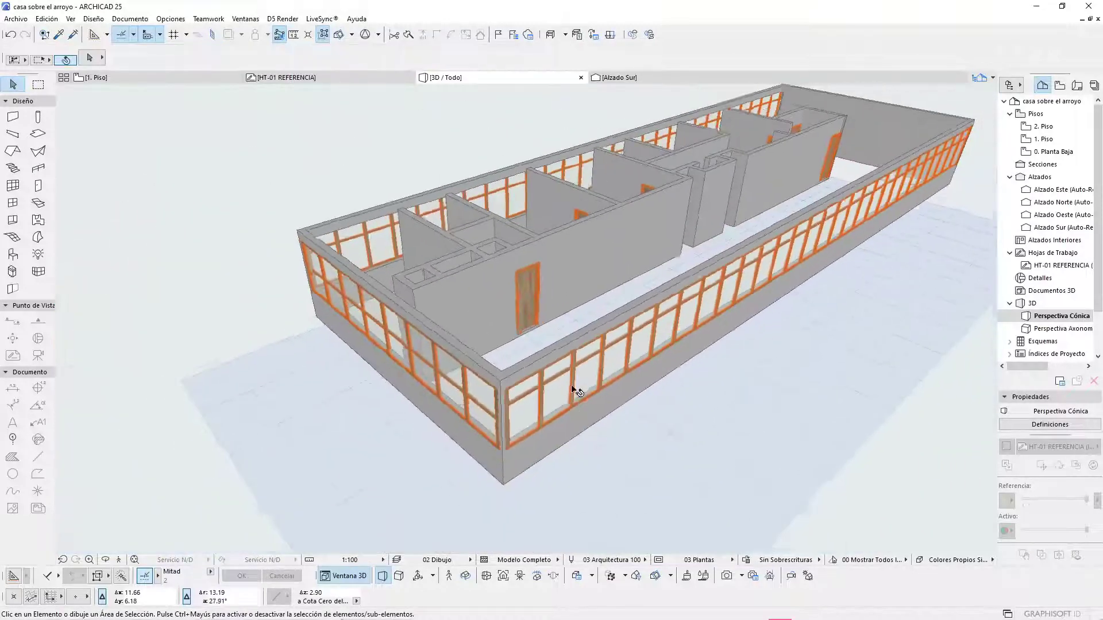
{"action": "left_click", "coordinate": [571, 385]}
{"action": "left_click", "coordinate": [492, 393], "text": "shift"}
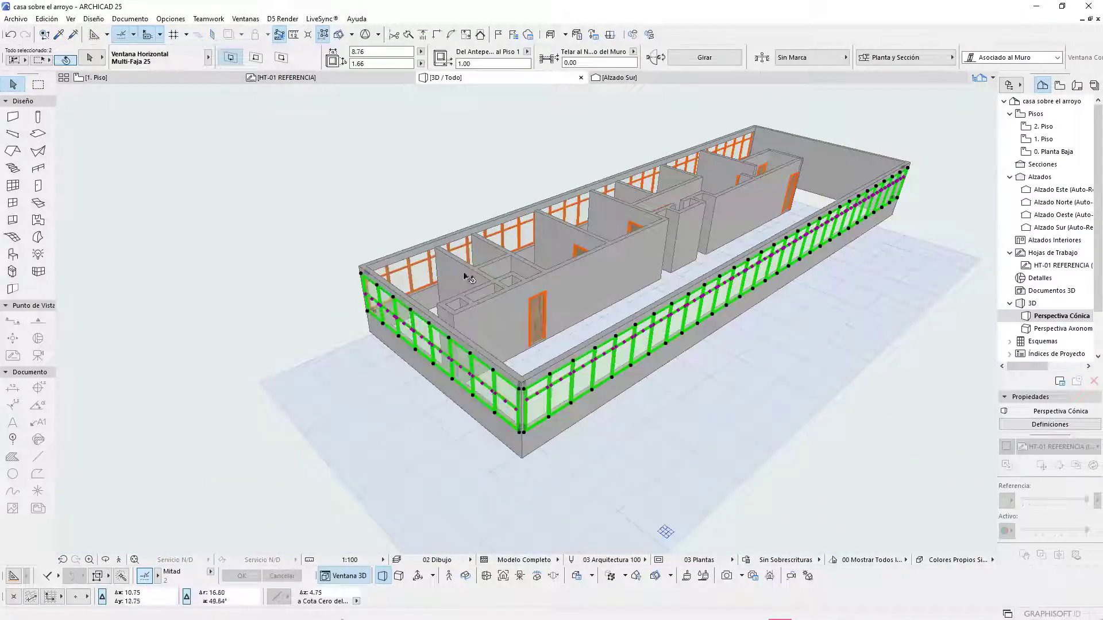
{"action": "left_click", "coordinate": [420, 269], "text": "shift"}
{"action": "scroll", "coordinate": [557, 401], "scroll_direction": "up", "scroll_amount": 2}
{"action": "scroll", "coordinate": [557, 401], "scroll_direction": "up", "scroll_amount": 1}
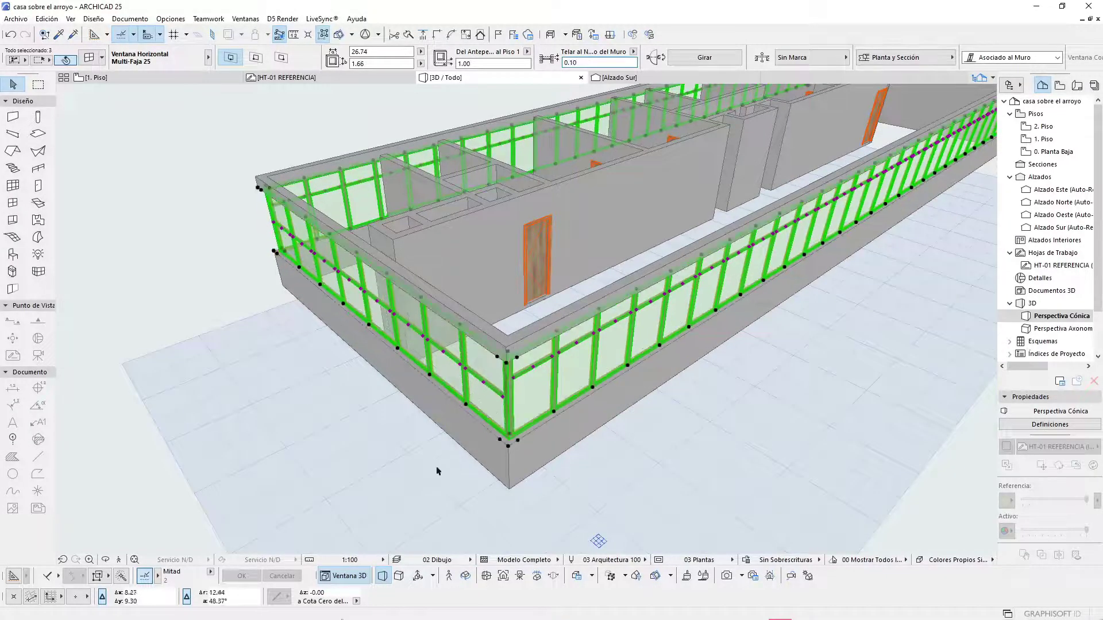
Step: Try a smaller Telar al Núcleo del Muro on the three strip windows, compare the corner joint up close, and restore 0.10
{"action": "scroll", "coordinate": [497, 435], "scroll_direction": "up", "scroll_amount": 4}
{"action": "scroll", "coordinate": [496, 440], "scroll_direction": "up", "scroll_amount": 5}
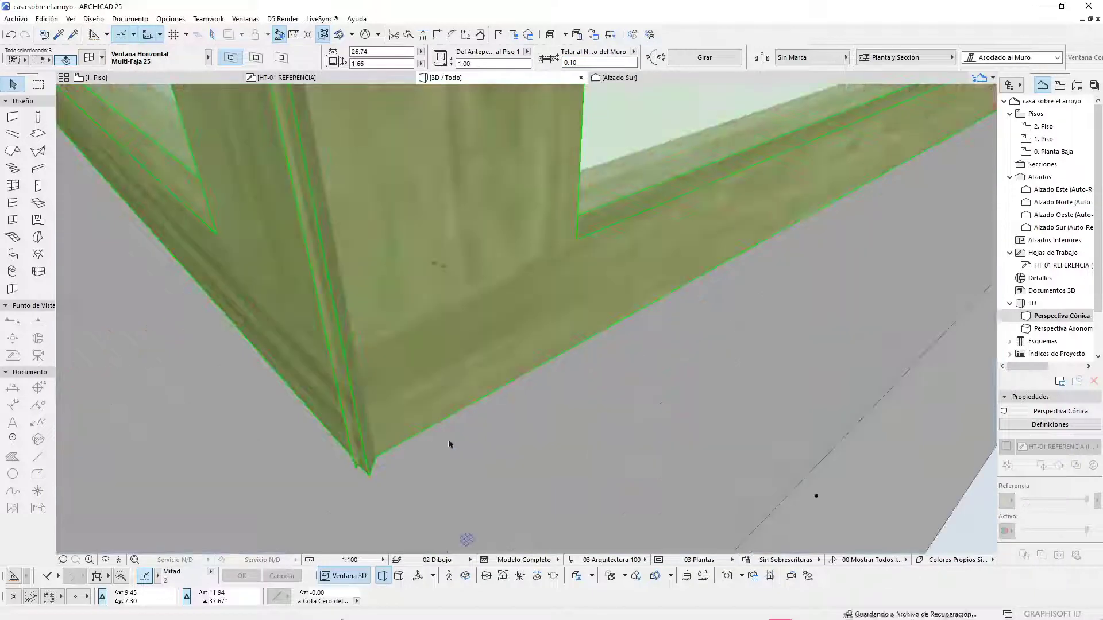
{"action": "double_click", "coordinate": [575, 63]}
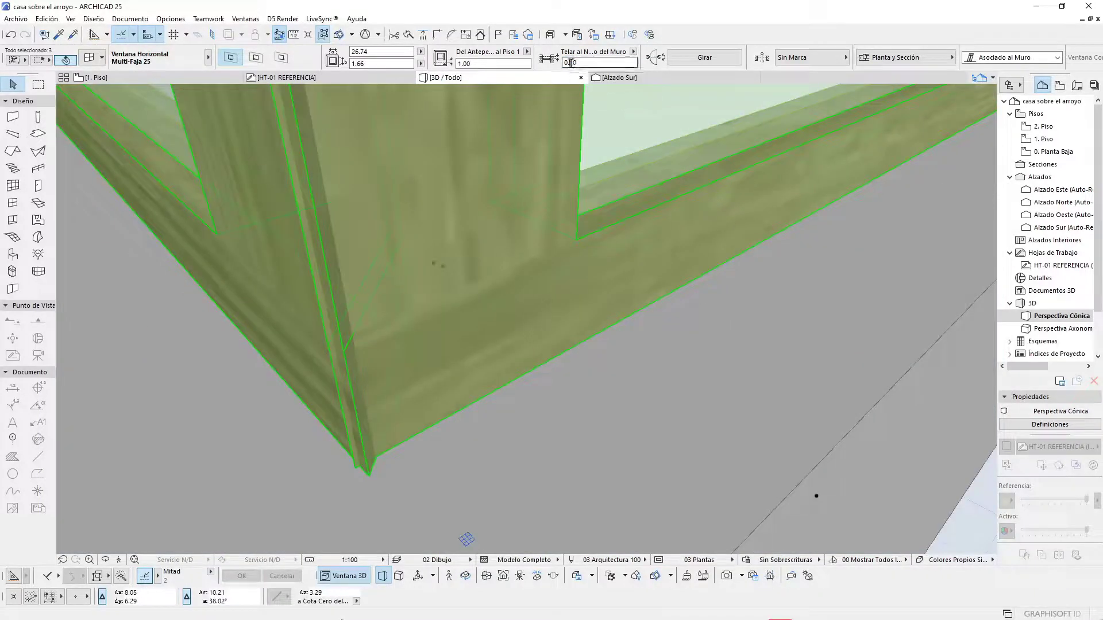
{"action": "key", "text": "Return"}
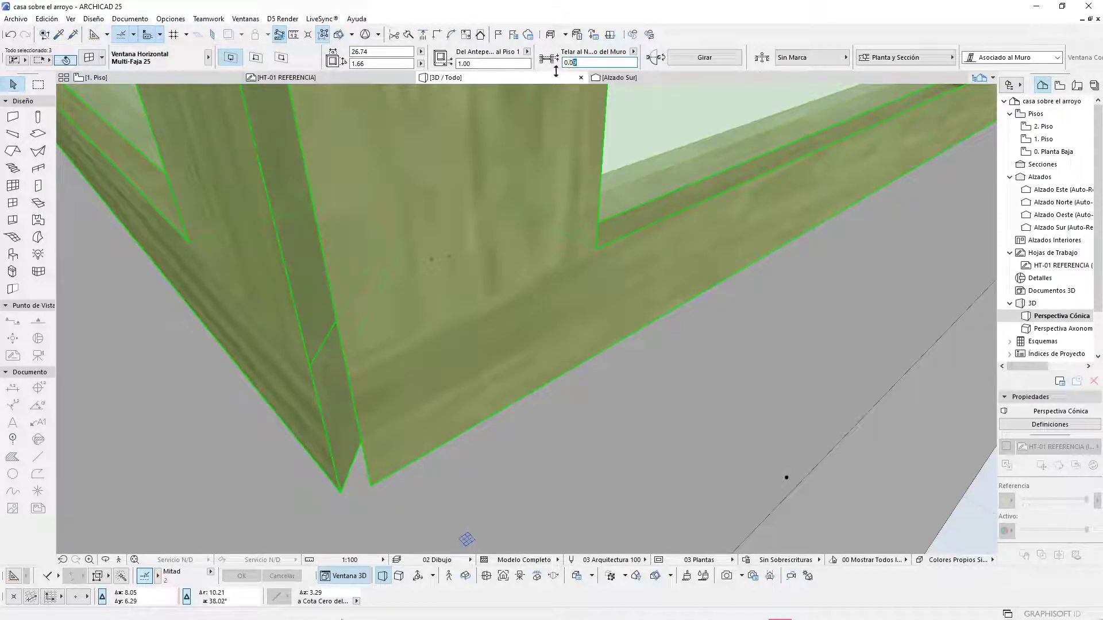
{"action": "key", "text": "Return"}
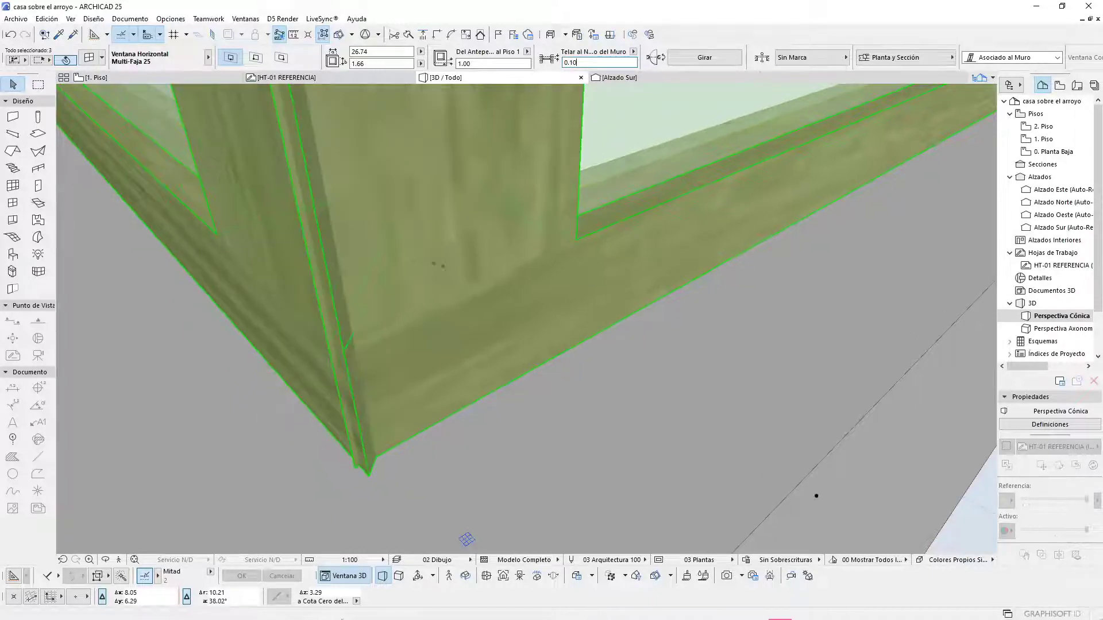
{"action": "scroll", "coordinate": [656, 313], "scroll_direction": "down", "scroll_amount": 10}
{"action": "scroll", "coordinate": [697, 333], "scroll_direction": "down", "scroll_amount": 2}
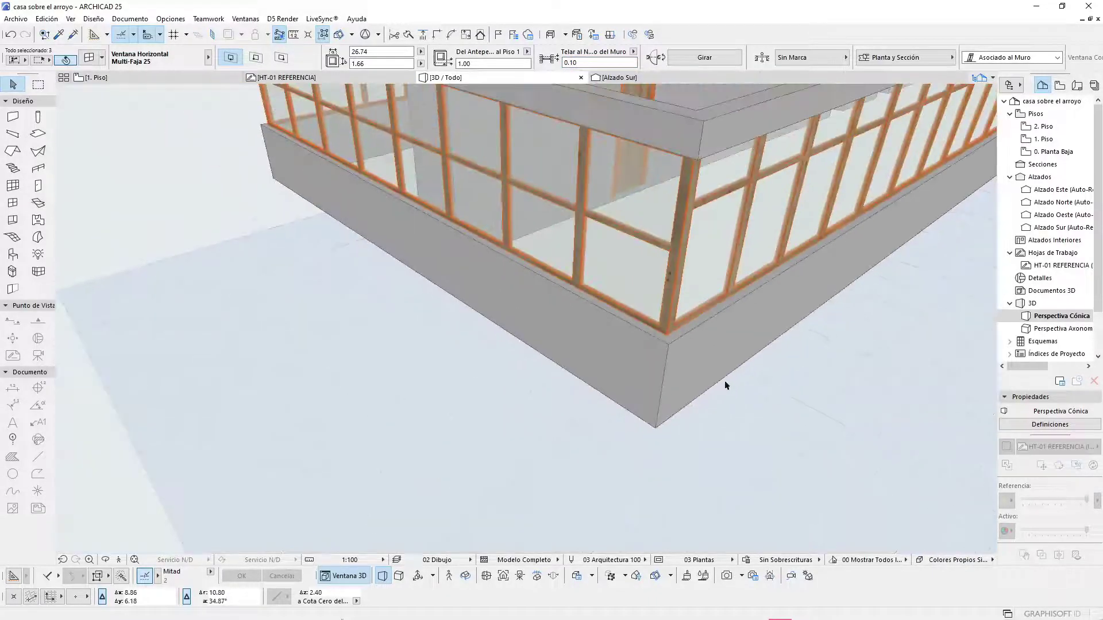
Step: Examine in the 1. Piso floor plan how the recessed strip window frames meet at both corners of the short wall
{"action": "left_click", "coordinate": [118, 78]}
{"action": "key", "text": "Escape"}
{"action": "scroll", "coordinate": [586, 453], "scroll_direction": "up", "scroll_amount": 12}
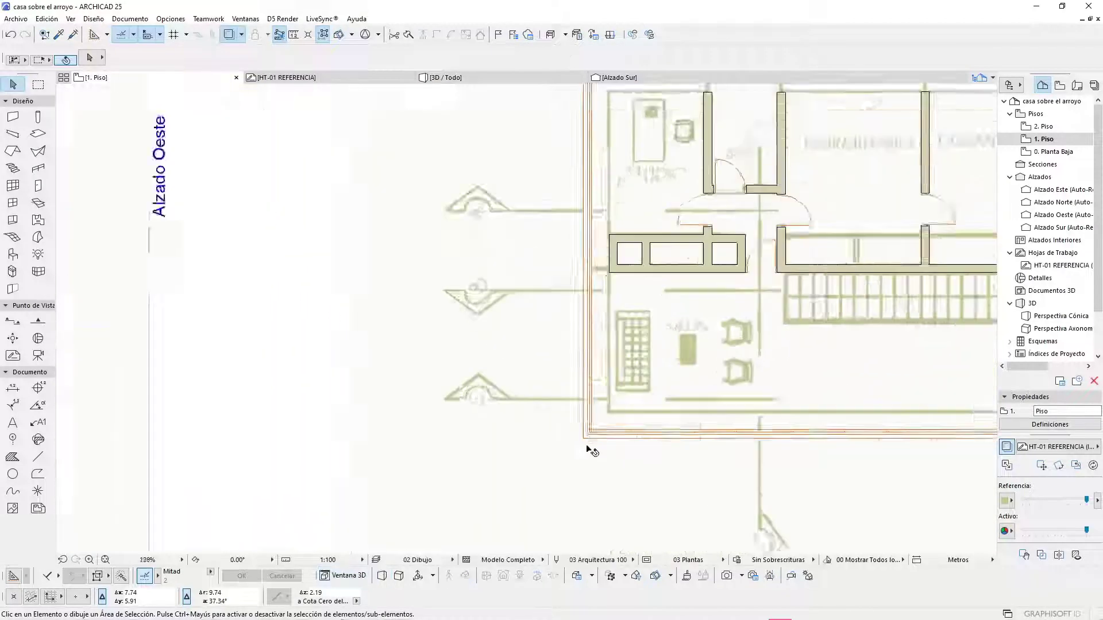
{"action": "left_click", "coordinate": [625, 437]}
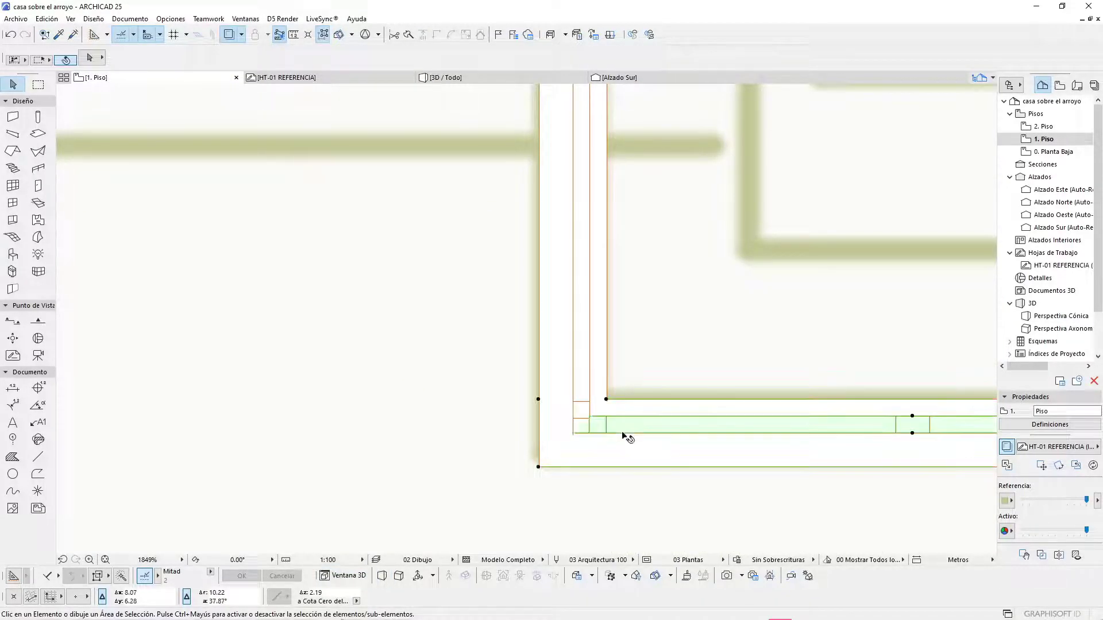
{"action": "scroll", "coordinate": [552, 471], "scroll_direction": "up", "scroll_amount": 5}
{"action": "scroll", "coordinate": [560, 467], "scroll_direction": "up", "scroll_amount": 3}
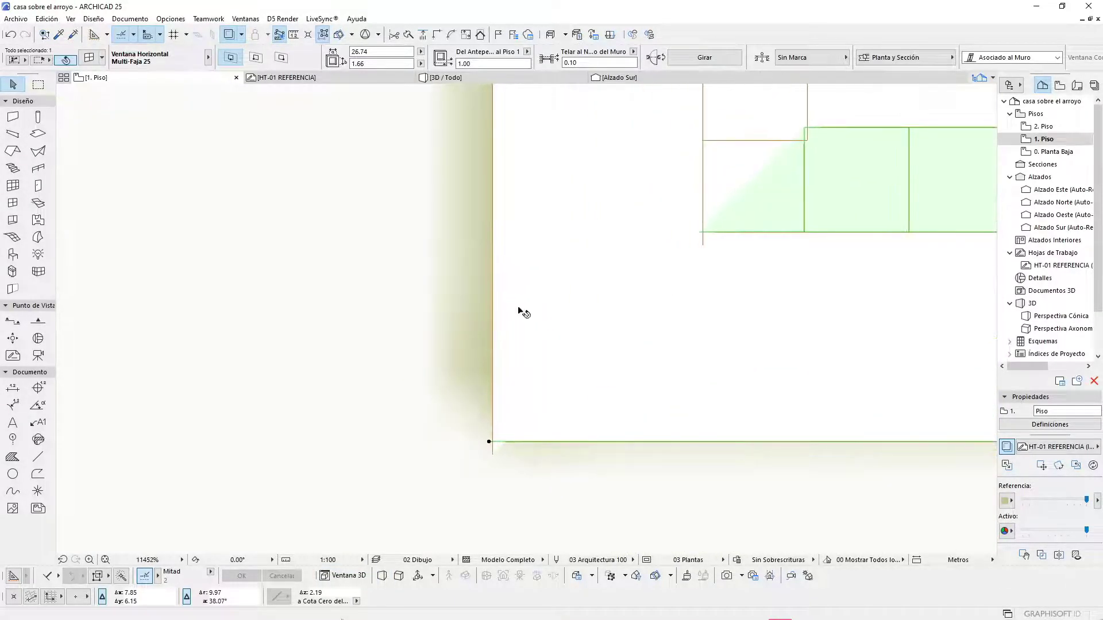
{"action": "scroll", "coordinate": [531, 466], "scroll_direction": "down", "scroll_amount": 12}
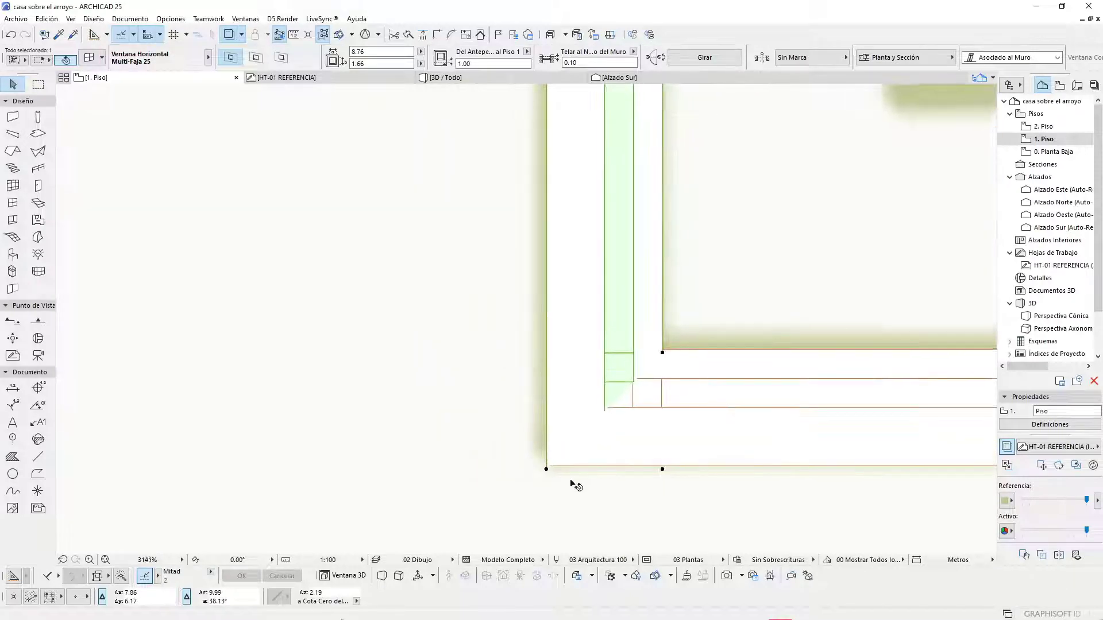
{"action": "scroll", "coordinate": [563, 312], "scroll_direction": "up", "scroll_amount": 8}
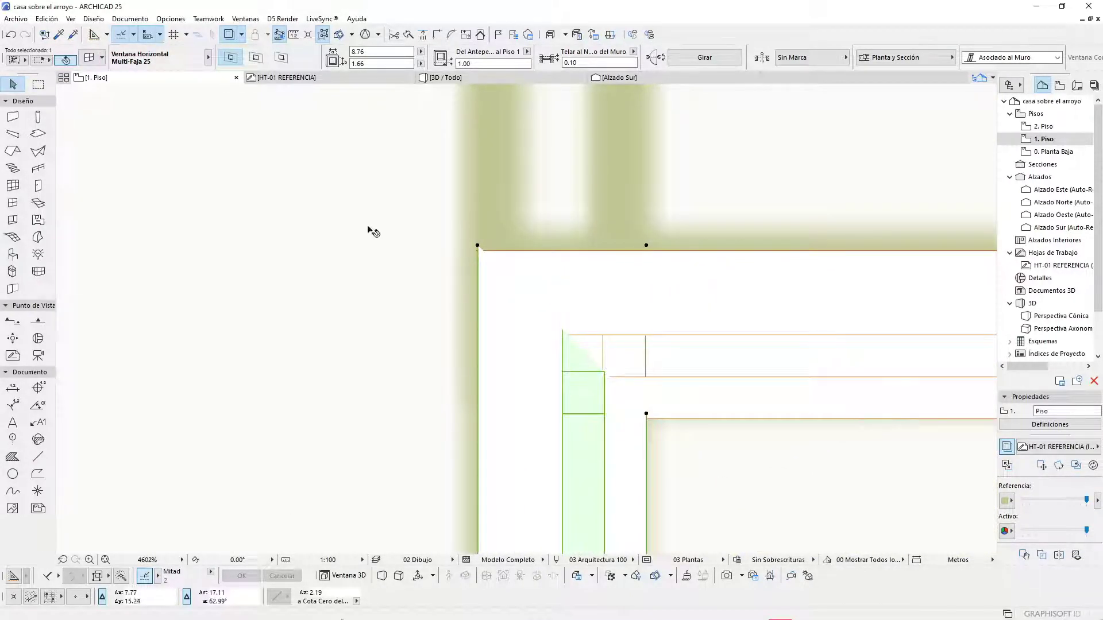
{"action": "scroll", "coordinate": [372, 232], "scroll_direction": "down", "scroll_amount": 10}
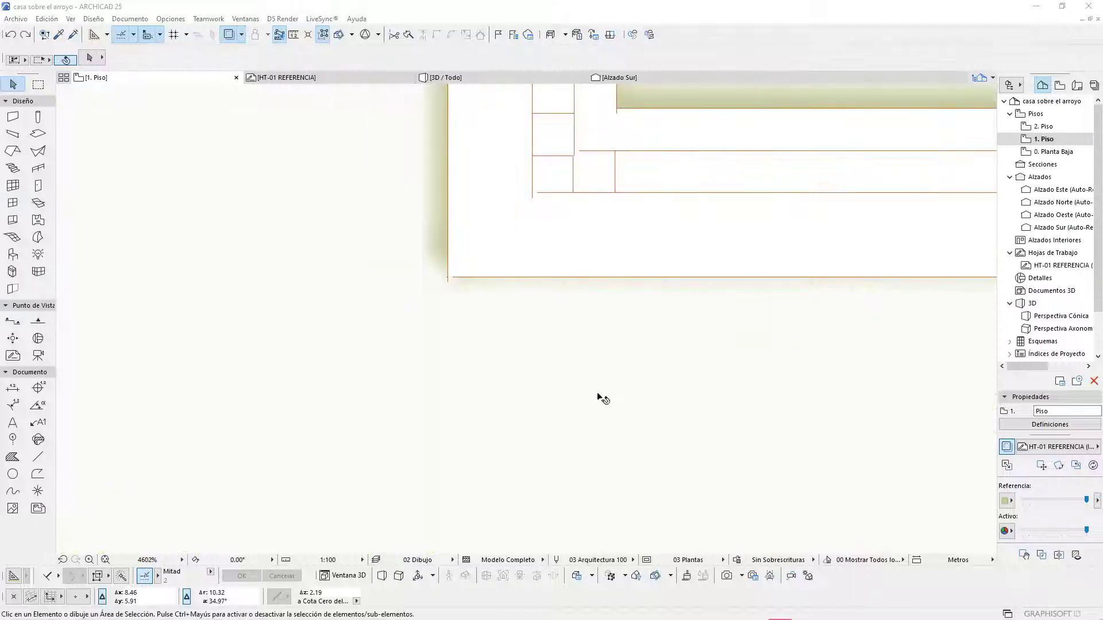
{"action": "scroll", "coordinate": [492, 307], "scroll_direction": "down", "scroll_amount": 5}
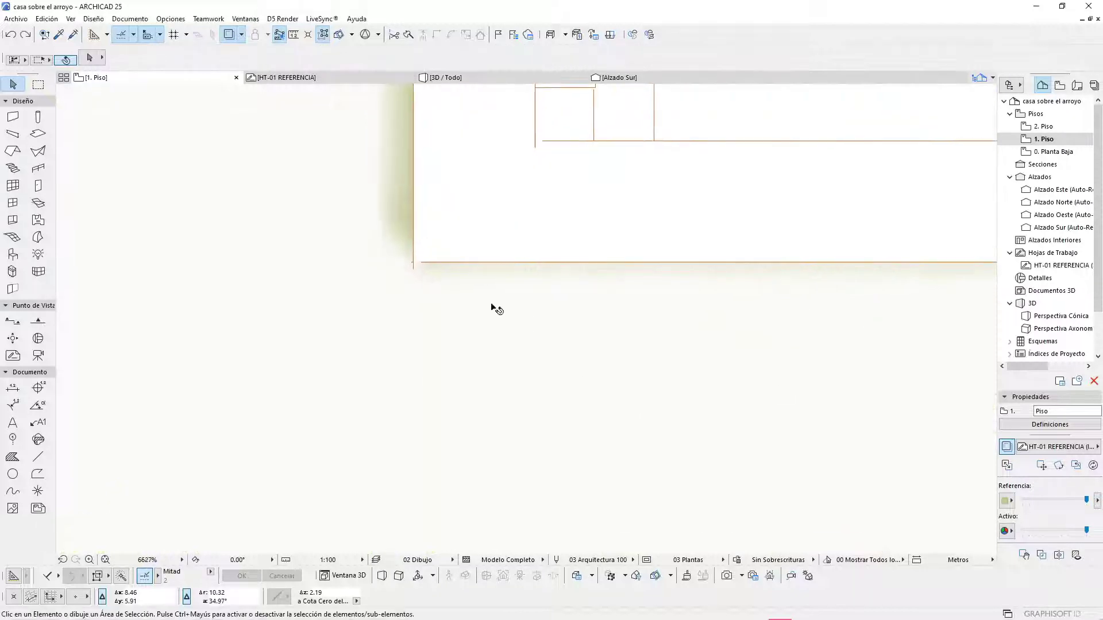
{"action": "scroll", "coordinate": [492, 249], "scroll_direction": "up", "scroll_amount": 5}
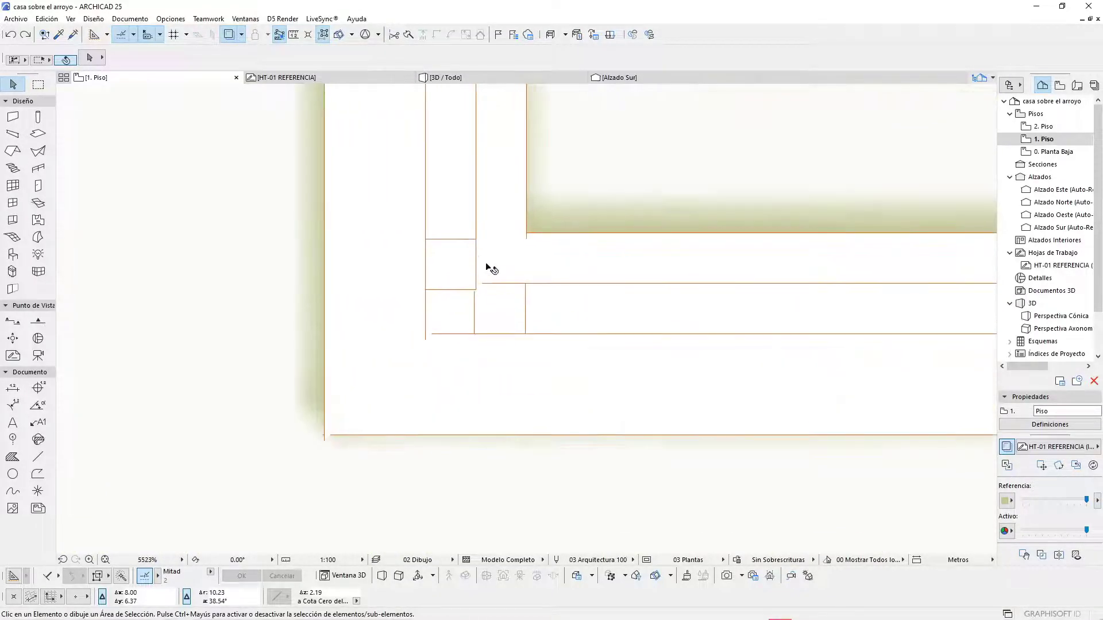
Step: Open the settings of the short wall's strip window and start editing its Telar al Núcleo del Muro value
{"action": "left_click", "coordinate": [470, 213]}
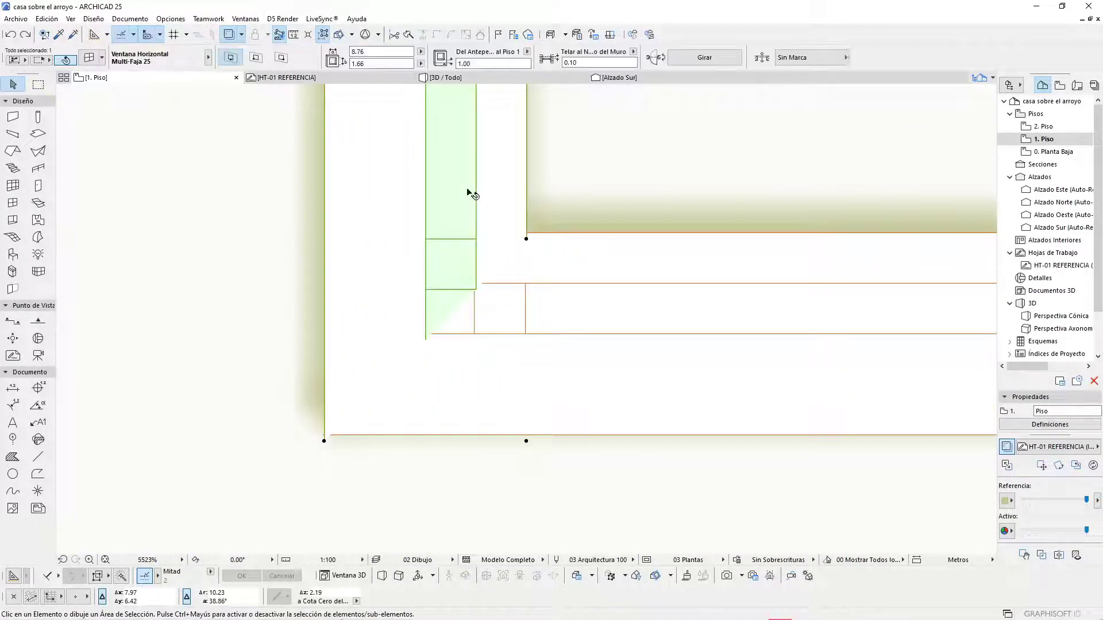
{"action": "left_click", "coordinate": [89, 58]}
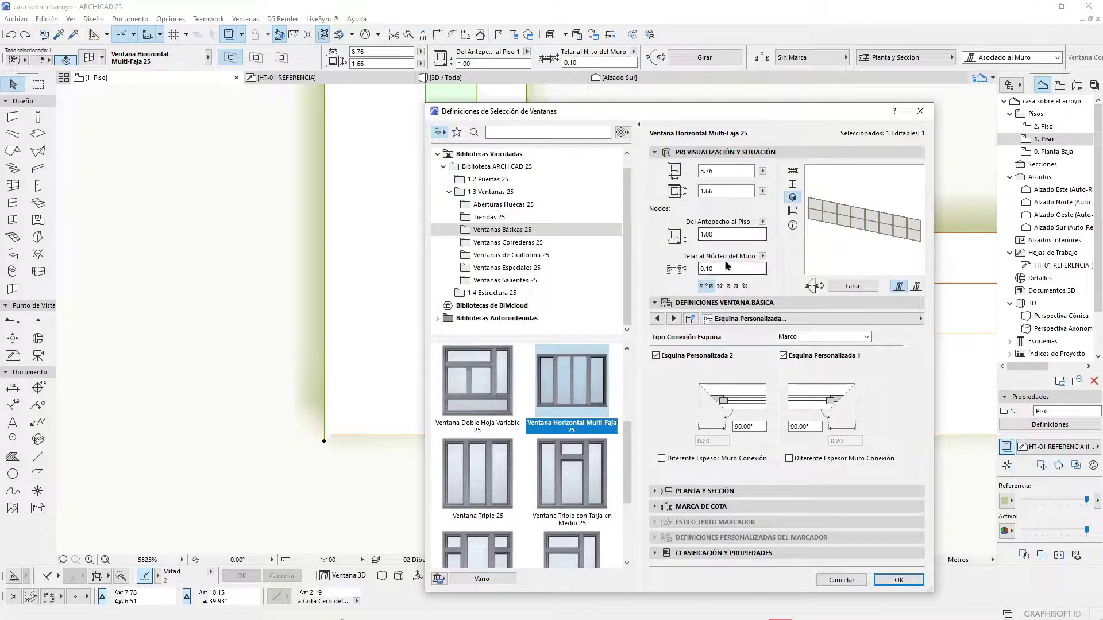
{"action": "left_click", "coordinate": [709, 269]}
{"action": "left_click_drag", "start_coordinate": [708, 269], "coordinate": [744, 270]}
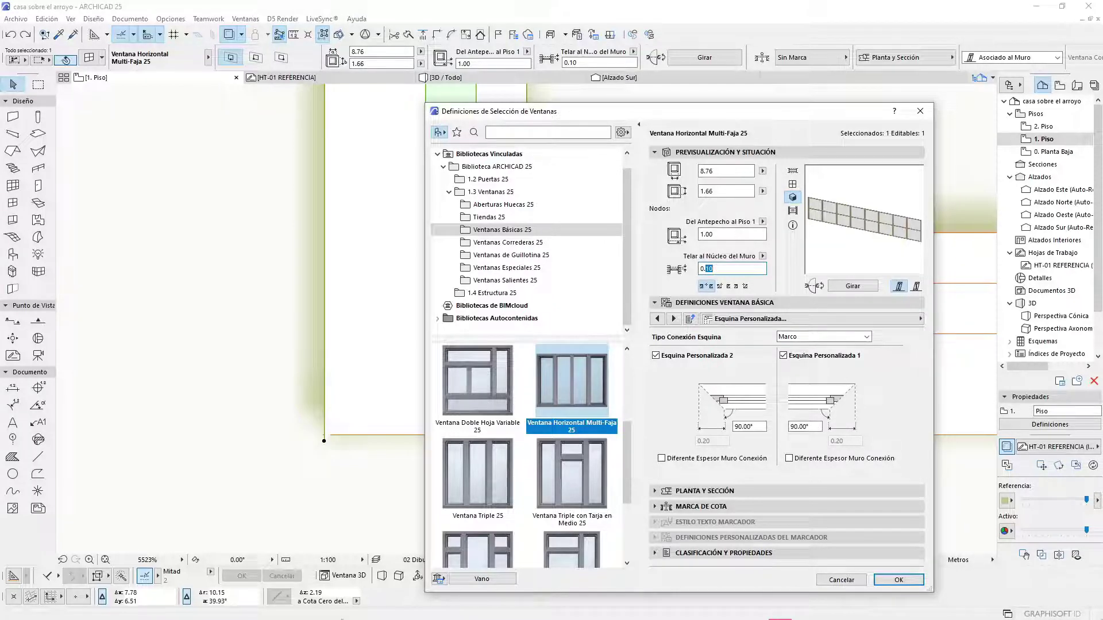
Step: Try a 0.09 reveal to the wall core on the 8.76 m strip window, check the corner and undo it
{"action": "type", "text": "09"}
{"action": "key", "text": "Return"}
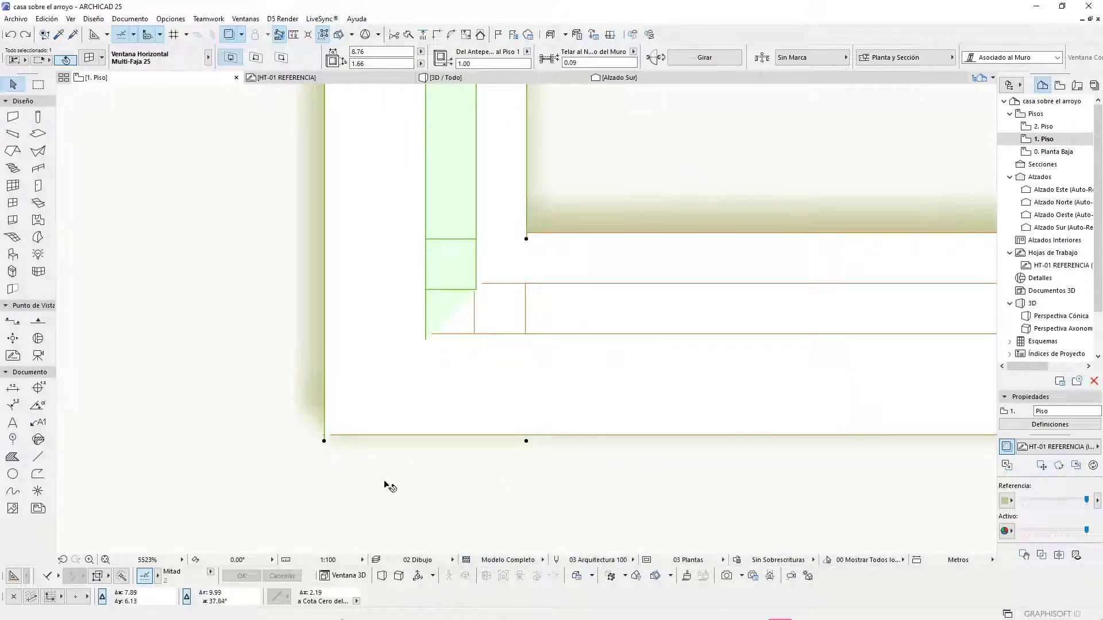
{"action": "scroll", "coordinate": [331, 443], "scroll_direction": "up", "scroll_amount": 6}
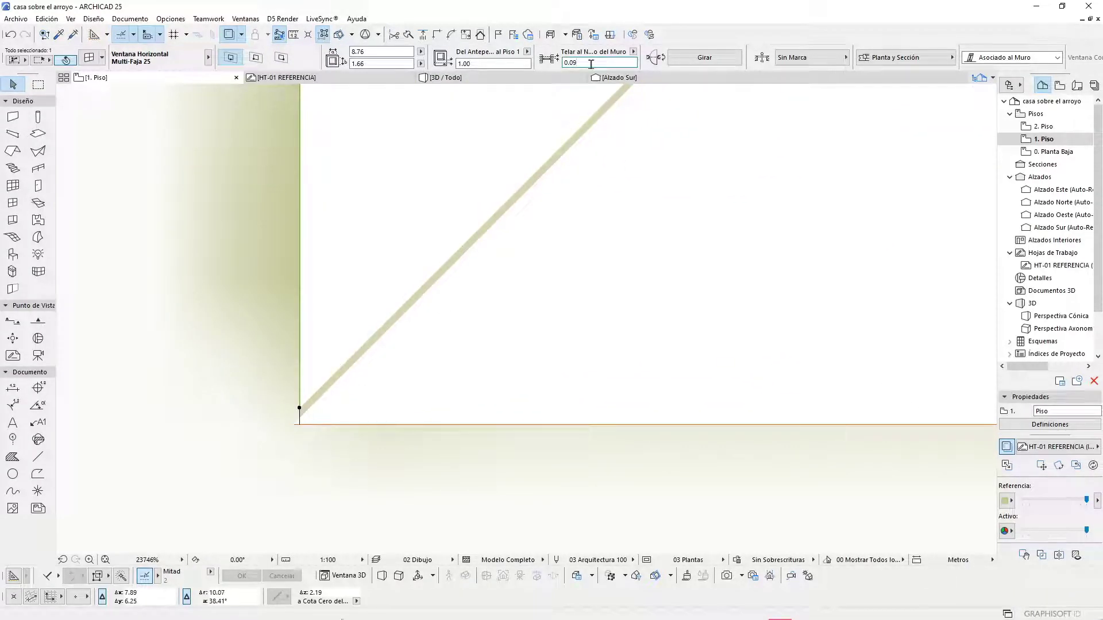
{"action": "key", "text": "ctrl+z"}
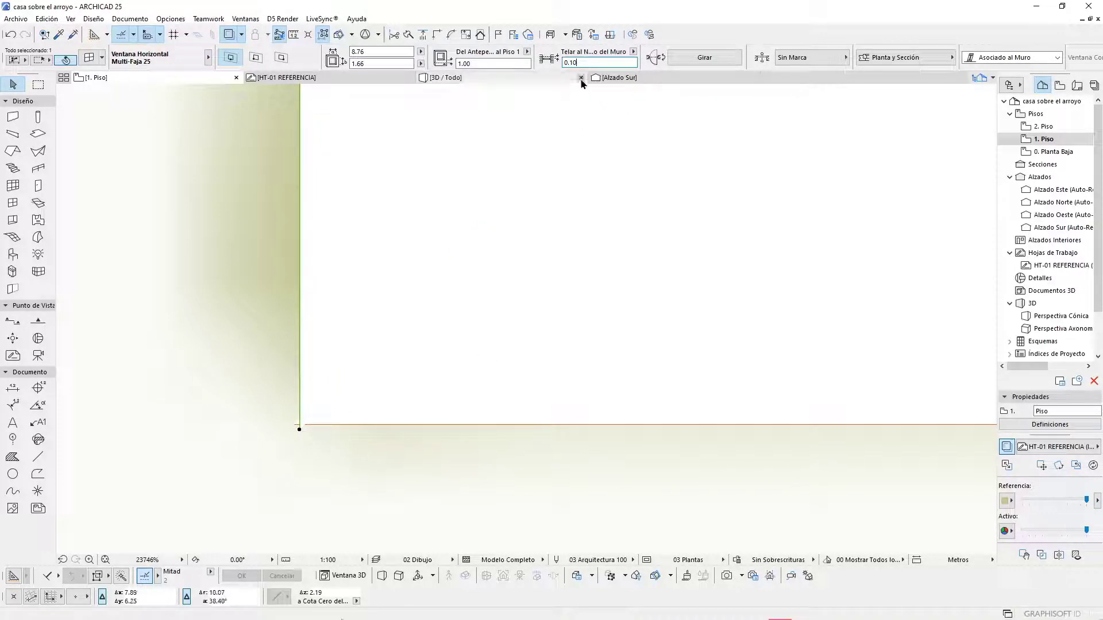
Step: Fine-tune the 8.76 m strip window's reveal to the wall core so its end meets the building corner
{"action": "double_click", "coordinate": [585, 61]}
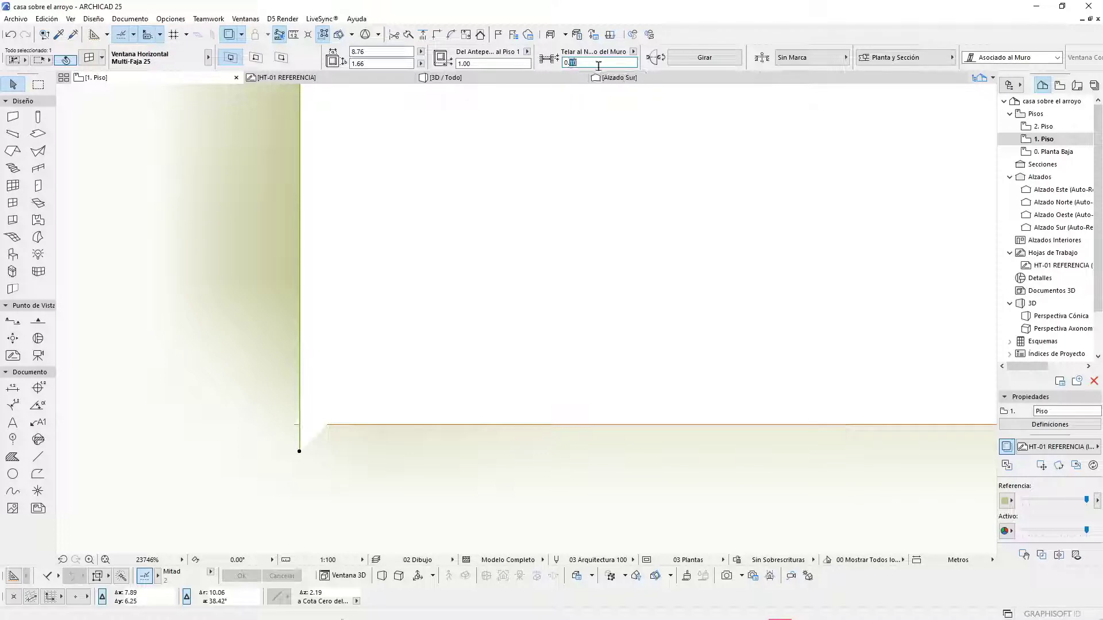
{"action": "type", "text": "0"}
{"action": "key", "text": "Return"}
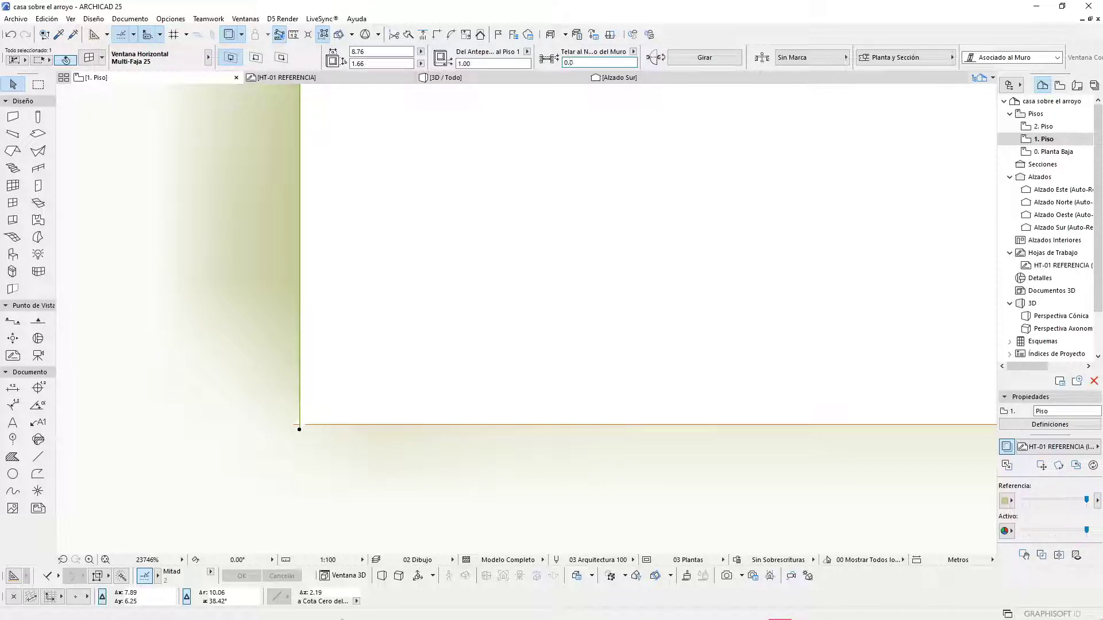
{"action": "key", "text": "BackSpace"}
{"action": "key", "text": "Escape"}
{"action": "scroll", "coordinate": [270, 460], "scroll_direction": "up", "scroll_amount": 4}
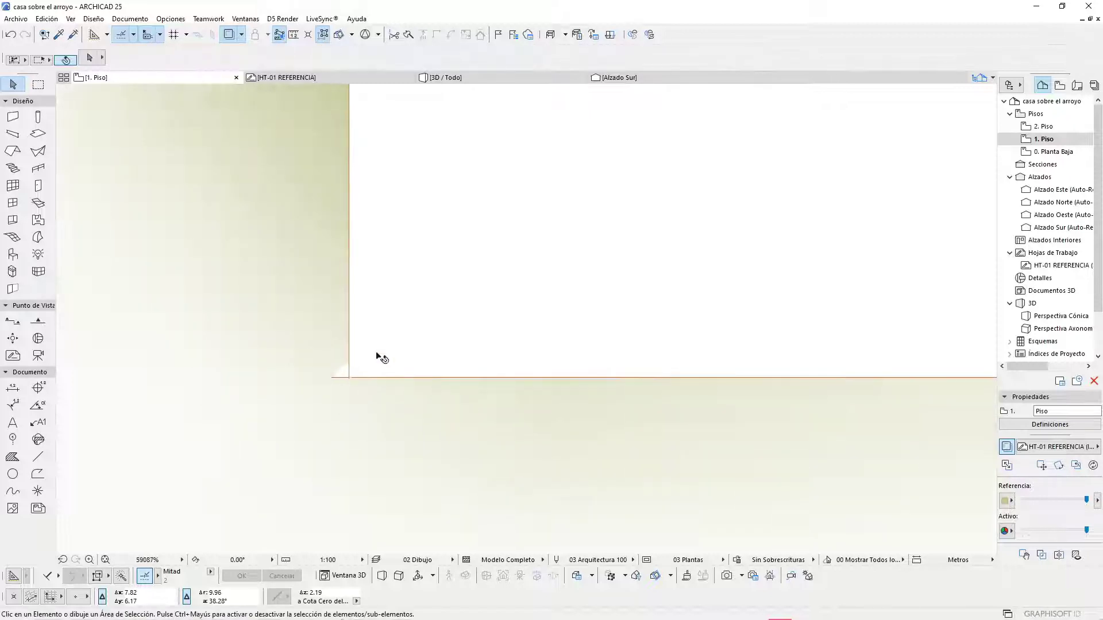
Step: Adjust the long 26.74 m strip window's reveal to the wall core to 0.10 so it meets the same corner
{"action": "left_click", "coordinate": [454, 346]}
{"action": "left_click", "coordinate": [587, 62]}
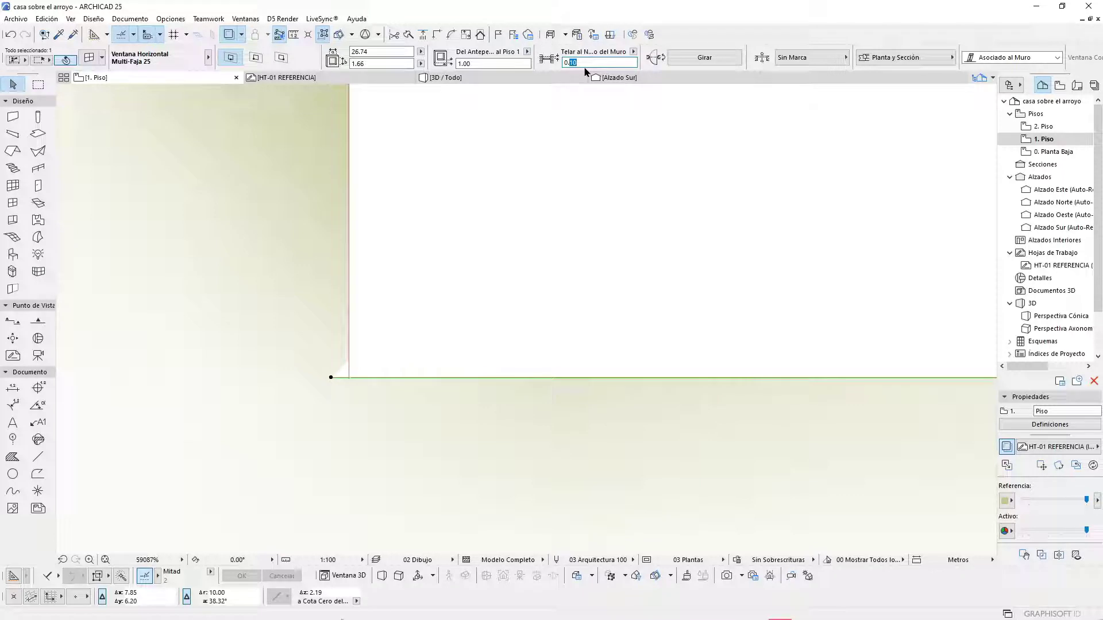
{"action": "type", "text": "0.0"}
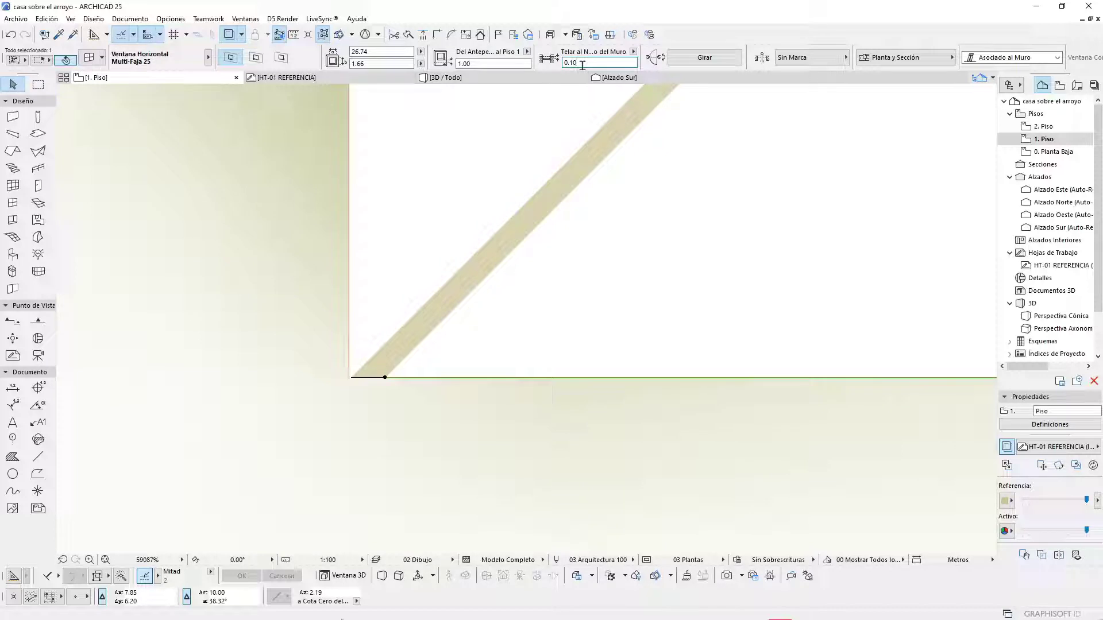
{"action": "key", "text": "BackSpace"}
{"action": "key", "text": "BackSpace"}
{"action": "key", "text": "BackSpace"}
{"action": "type", "text": "10"}
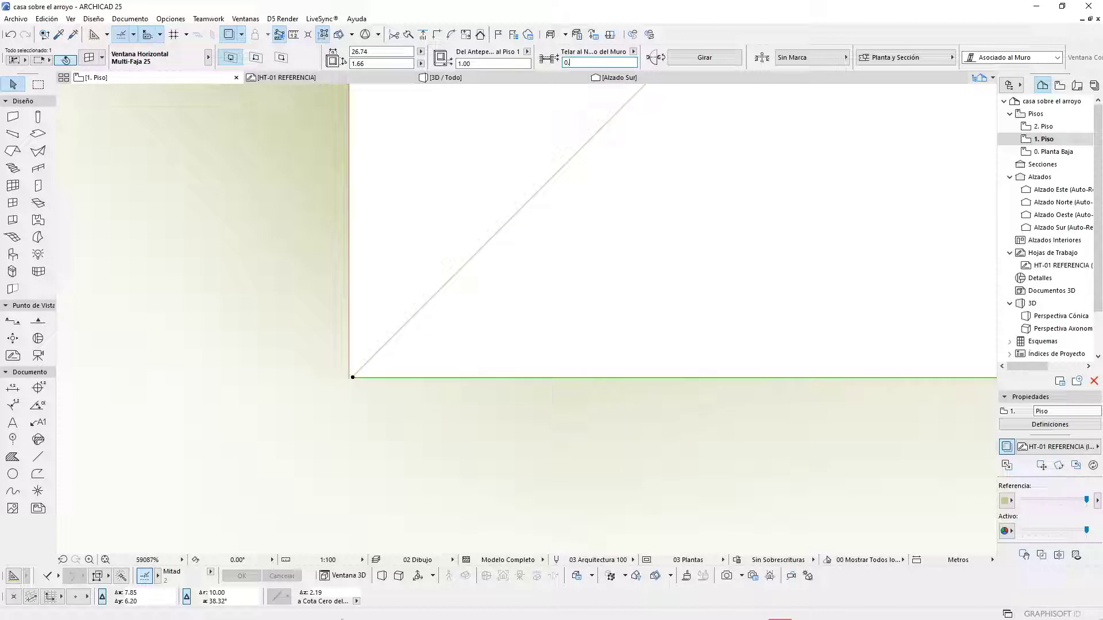
{"action": "key", "text": "Return"}
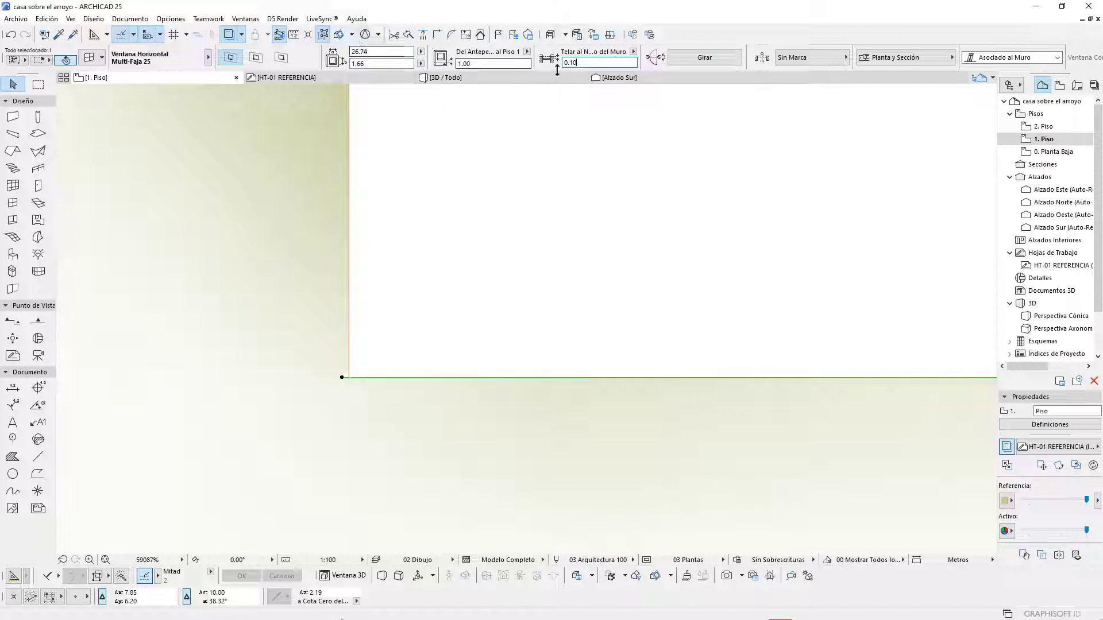
{"action": "left_click_drag", "start_coordinate": [573, 63], "coordinate": [584, 63]}
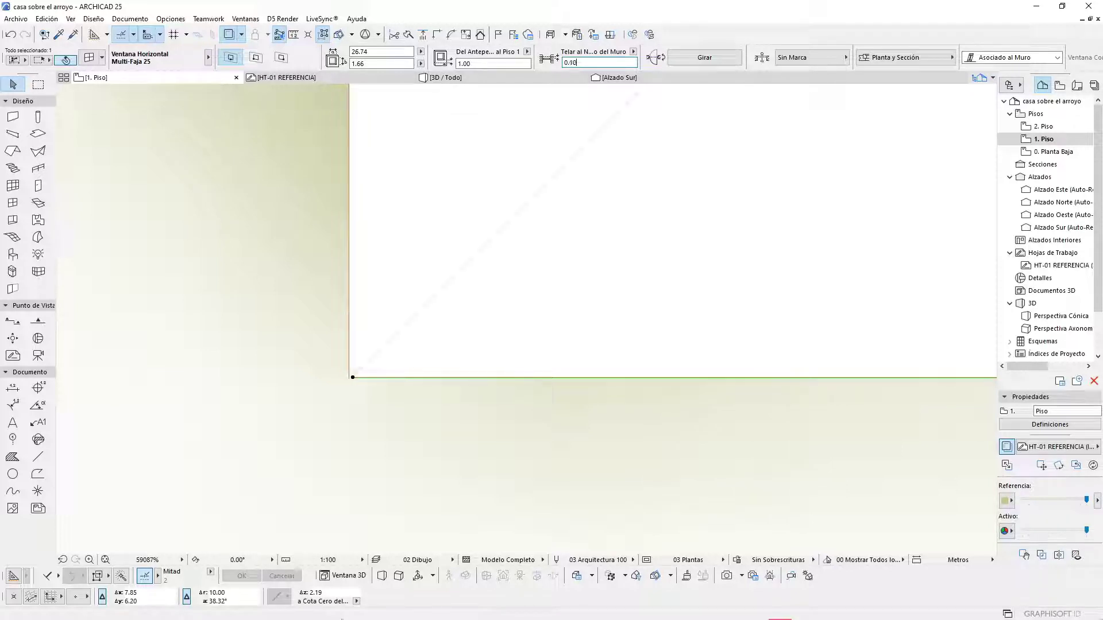
Step: Show only the two corner walls with their strip windows in 3D and examine how the frames join
{"action": "left_click", "coordinate": [635, 467]}
{"action": "left_click", "coordinate": [557, 331]}
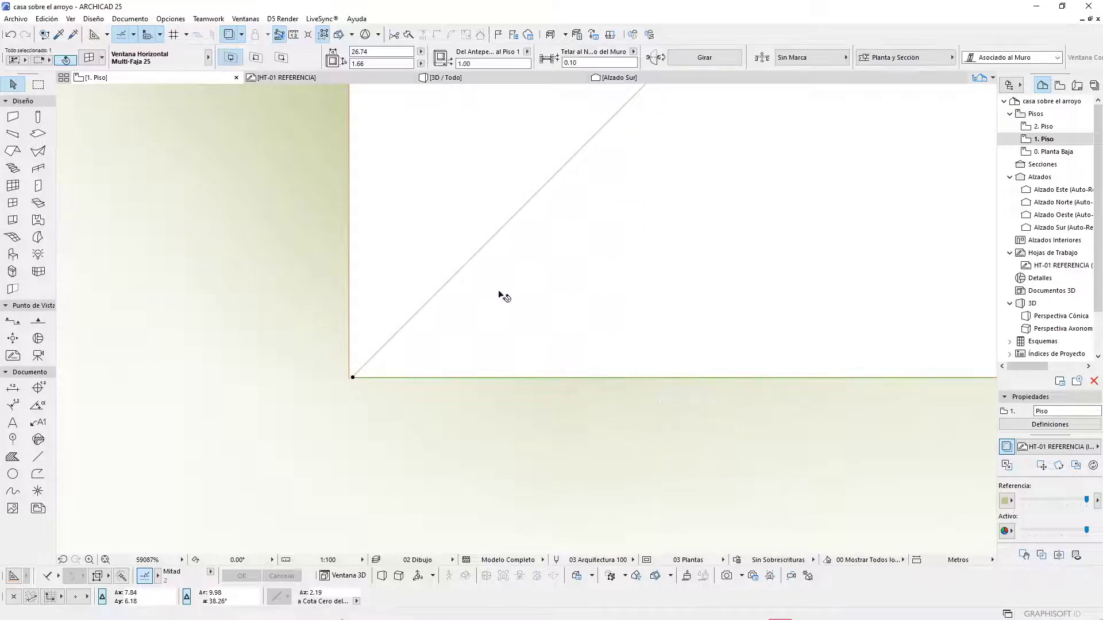
{"action": "key", "text": "F5"}
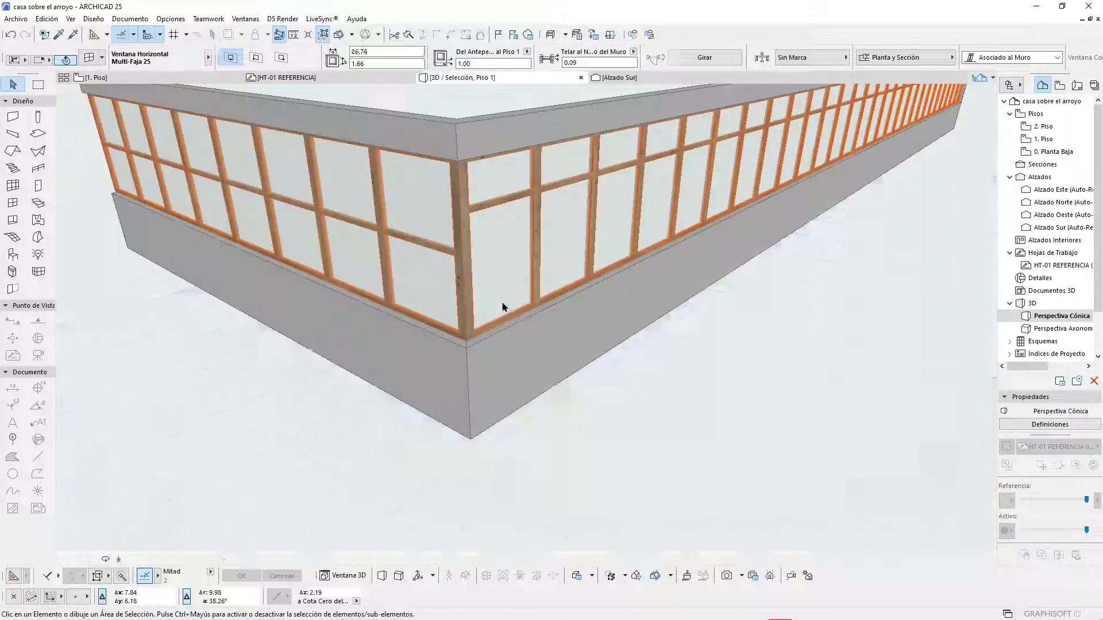
{"action": "scroll", "coordinate": [502, 308], "scroll_direction": "up", "scroll_amount": 5}
{"action": "scroll", "coordinate": [447, 323], "scroll_direction": "down", "scroll_amount": 8}
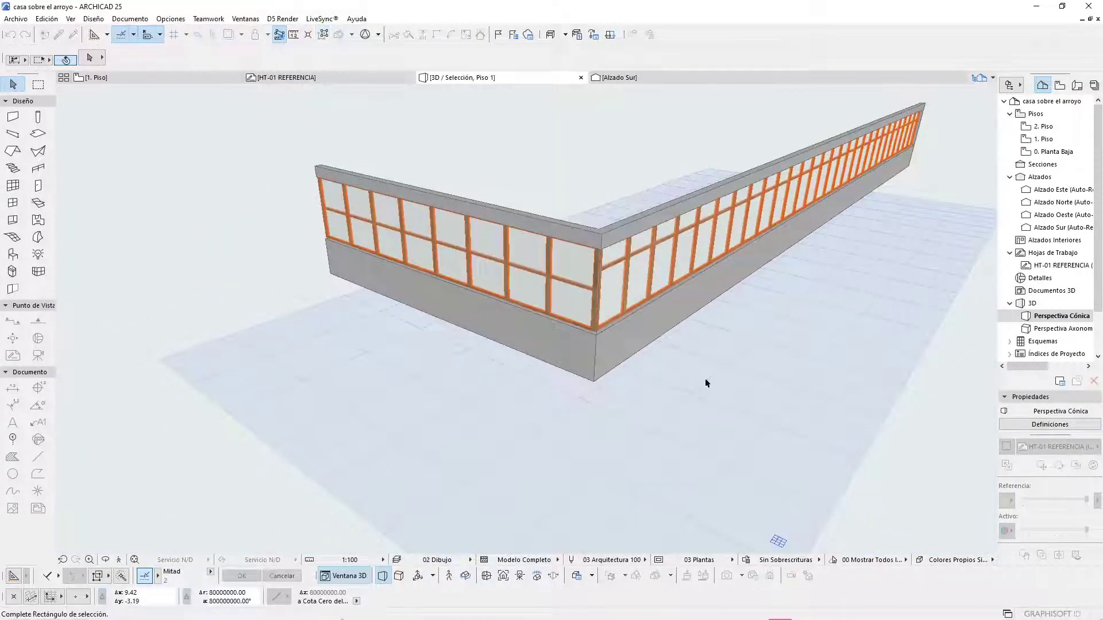
{"action": "scroll", "coordinate": [590, 295], "scroll_direction": "up", "scroll_amount": 2}
{"action": "scroll", "coordinate": [590, 295], "scroll_direction": "up", "scroll_amount": 1}
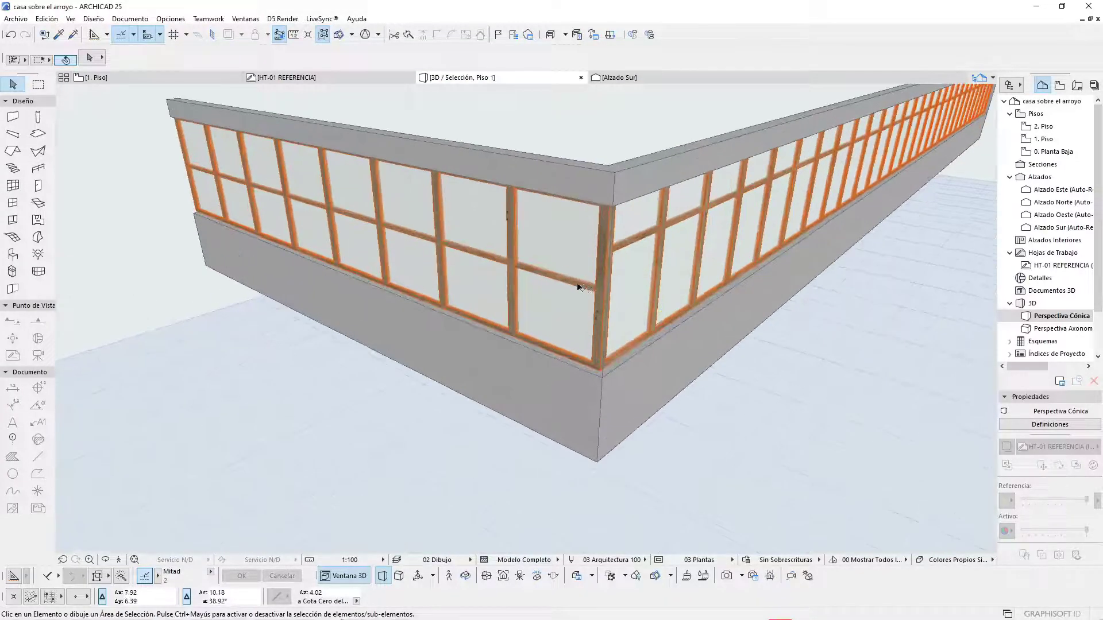
Step: Raise the horizontal bars in alternate panels of the 8.76 m window to the height of the adjacent window's bar
{"action": "left_click", "coordinate": [581, 287]}
{"action": "scroll", "coordinate": [549, 285], "scroll_direction": "up", "scroll_amount": 2}
{"action": "left_click", "coordinate": [545, 279]}
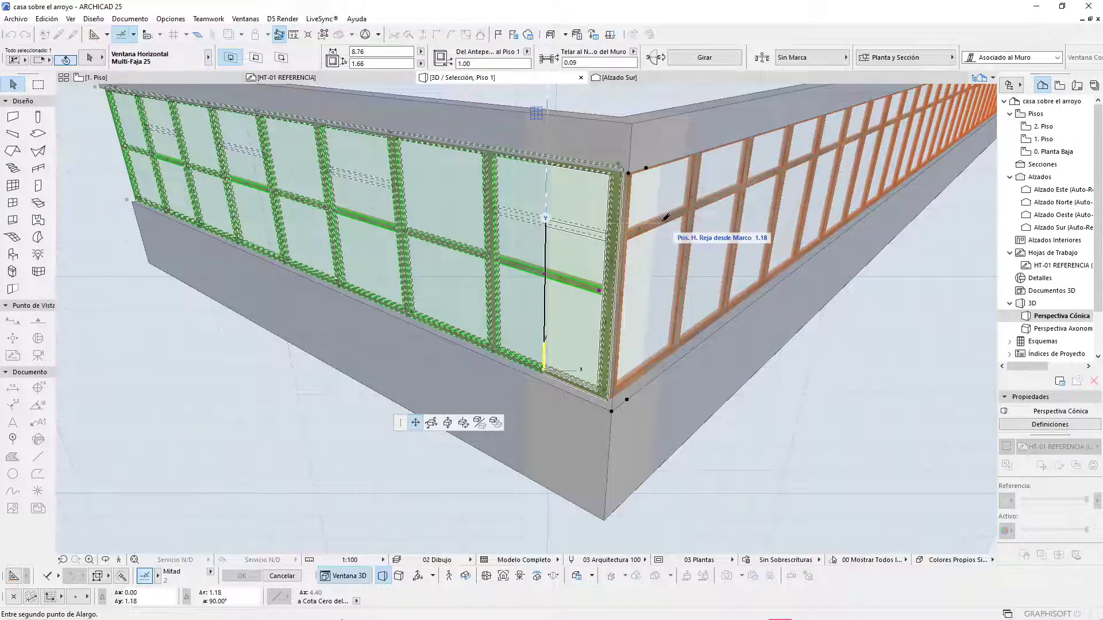
{"action": "scroll", "coordinate": [663, 218], "scroll_direction": "up", "scroll_amount": 4}
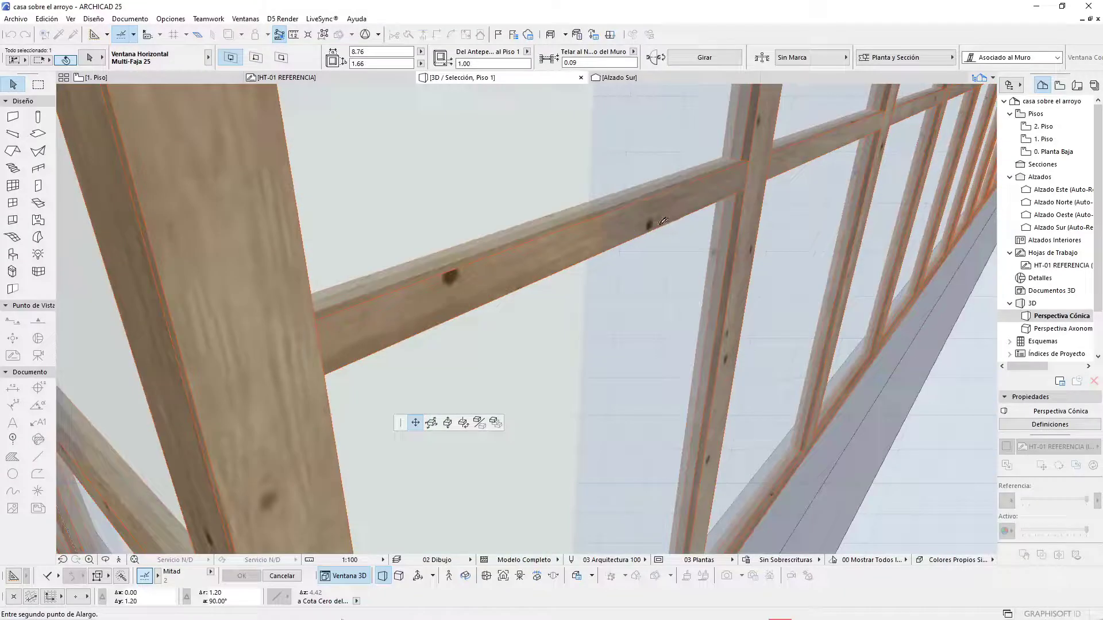
{"action": "left_click", "coordinate": [613, 234]}
{"action": "middle_click_drag", "start_coordinate": [615, 232], "coordinate": [731, 269], "text": "shift"}
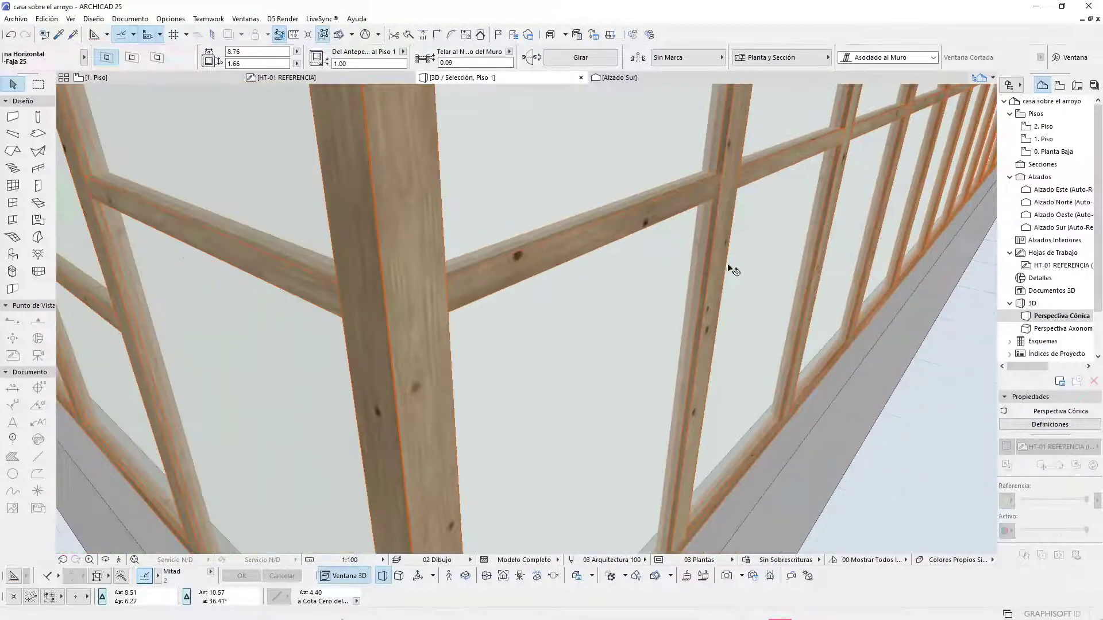
Step: Raise the remaining horizontal bars of the 8.76 m window to line up with the bars already moved
{"action": "scroll", "coordinate": [728, 266], "scroll_direction": "down", "scroll_amount": 5}
{"action": "scroll", "coordinate": [640, 318], "scroll_direction": "up", "scroll_amount": 2}
{"action": "left_click", "coordinate": [532, 299]}
{"action": "left_click", "coordinate": [530, 297]}
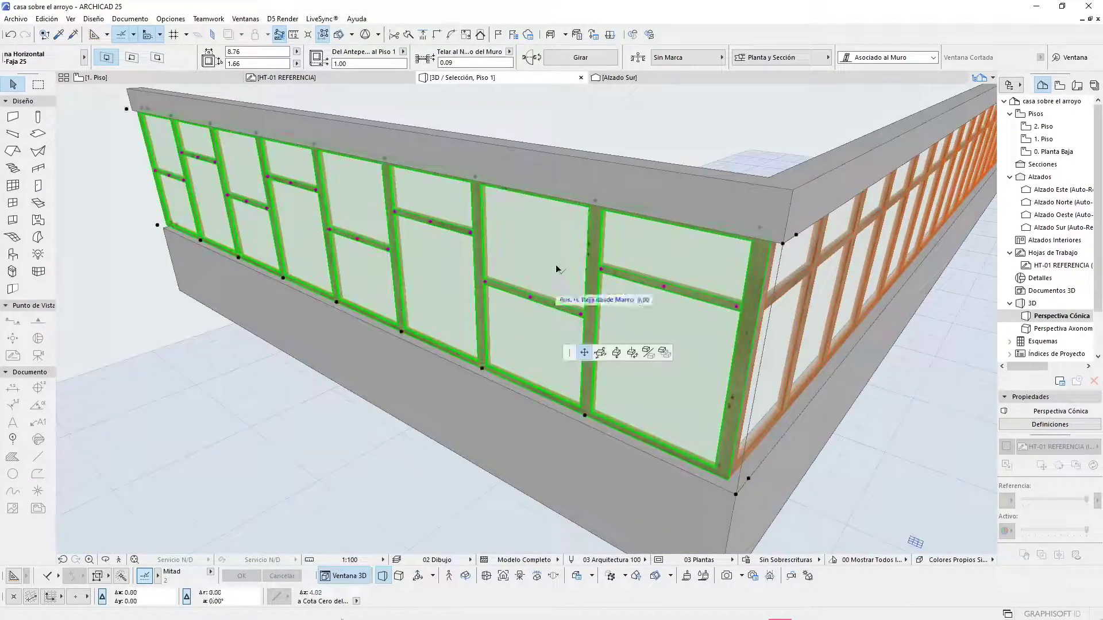
{"action": "left_click", "coordinate": [668, 283]}
{"action": "middle_click_drag", "start_coordinate": [667, 293], "coordinate": [493, 298], "text": "shift"}
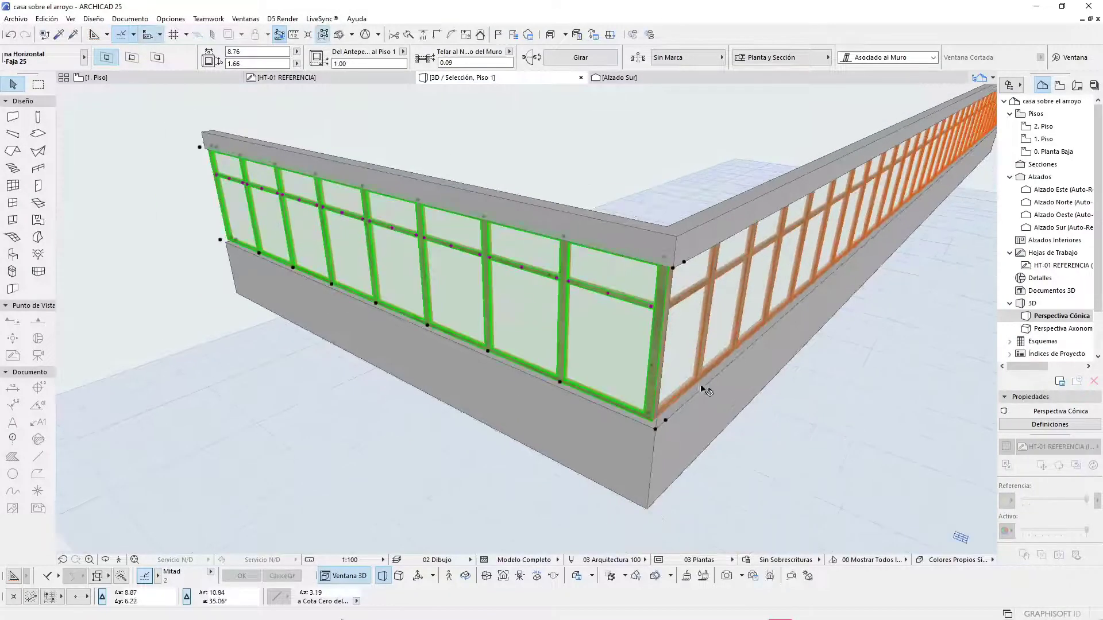
Step: Show the whole model in 3D and inspect the strip windows around the building
{"action": "key", "text": "F5"}
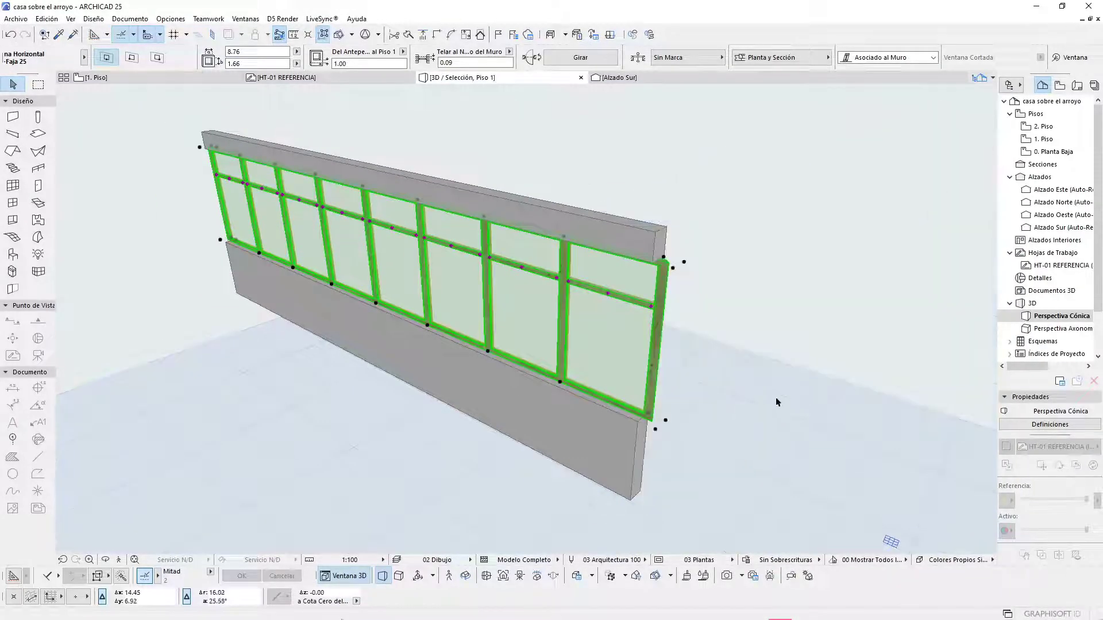
{"action": "left_click", "coordinate": [799, 425]}
{"action": "key", "text": "F5"}
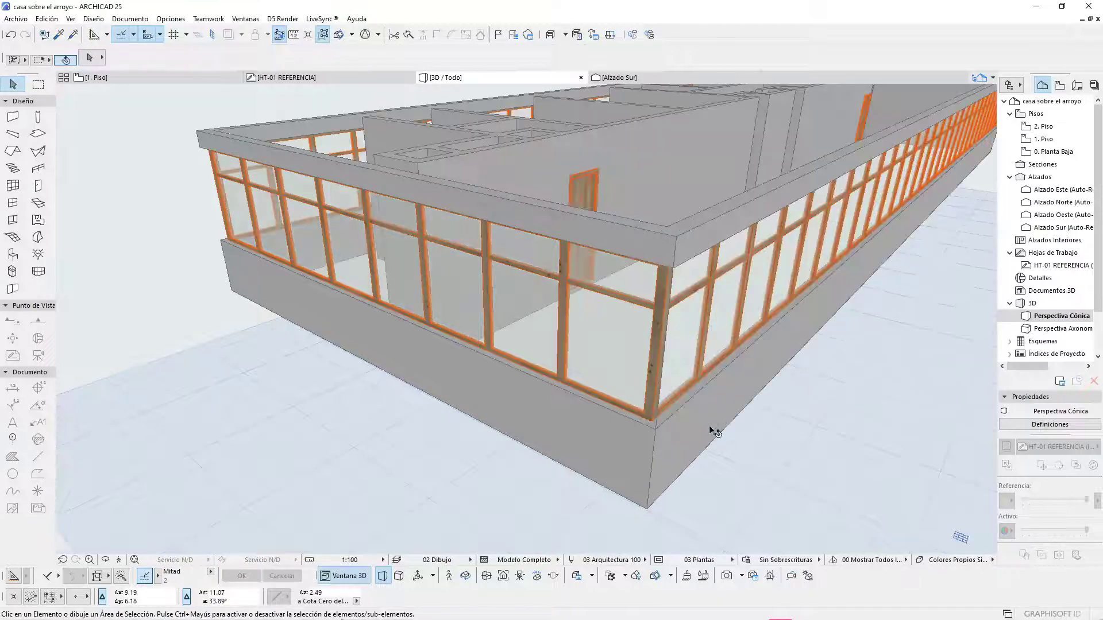
{"action": "scroll", "coordinate": [416, 371], "scroll_direction": "down", "scroll_amount": 4}
{"action": "scroll", "coordinate": [597, 362], "scroll_direction": "down", "scroll_amount": 2}
{"action": "middle_click_drag", "start_coordinate": [605, 364], "coordinate": [374, 239], "text": "shift"}
{"action": "scroll", "coordinate": [453, 257], "scroll_direction": "up", "scroll_amount": 5}
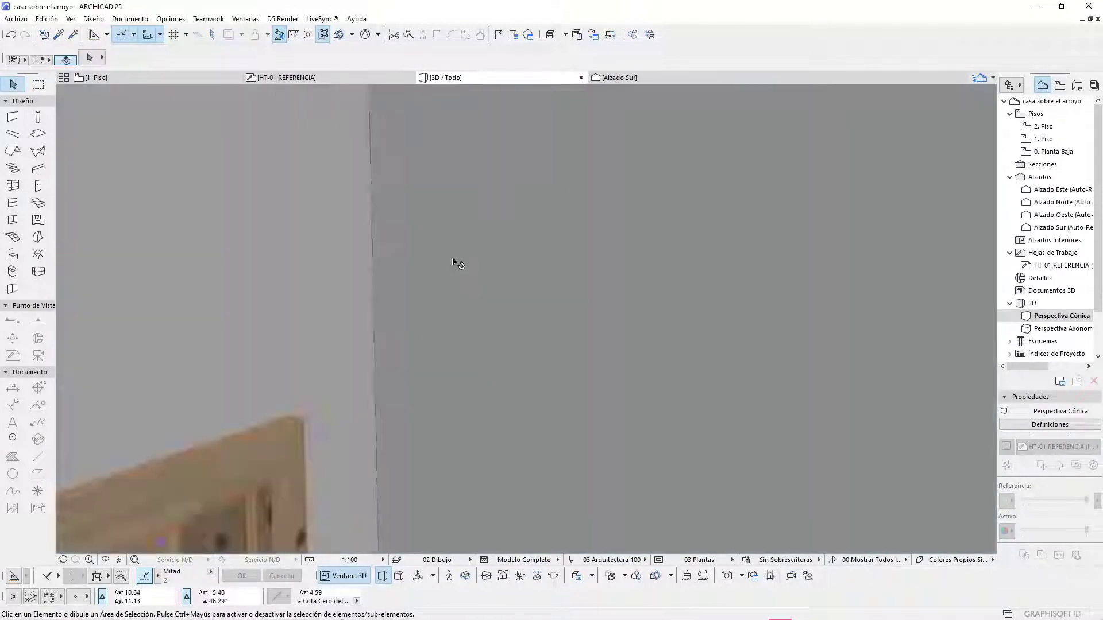
{"action": "scroll", "coordinate": [459, 267], "scroll_direction": "down", "scroll_amount": 6}
Step: On the 1. Piso plan, pick up the settings of the 8.76 m strip window in the end wall beside ESTUDIO and SALA
{"action": "key", "text": "F2"}
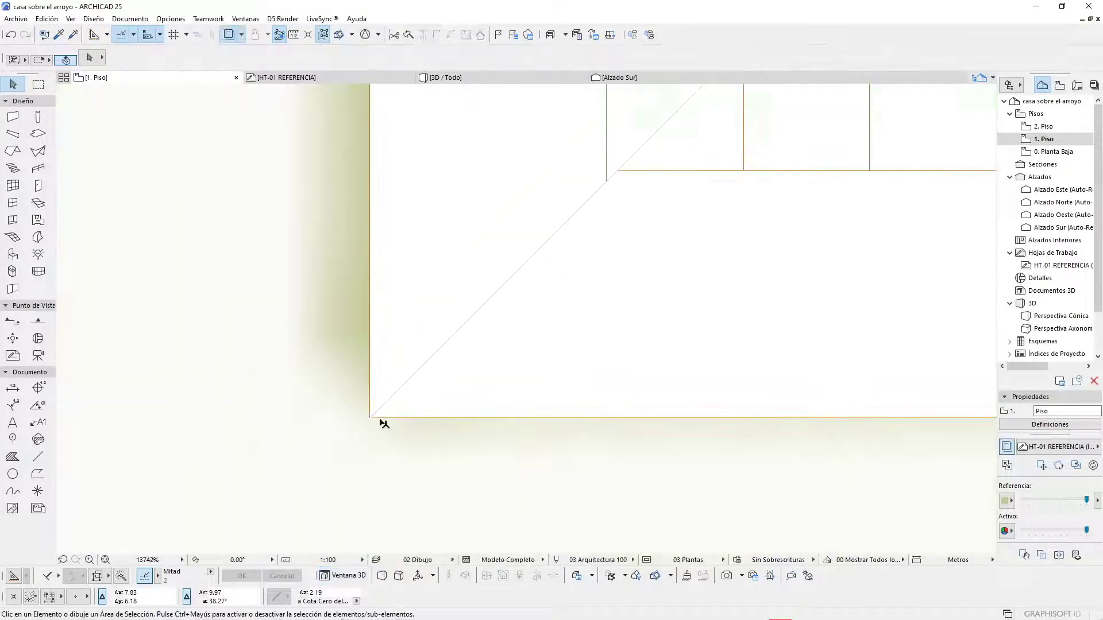
{"action": "scroll", "coordinate": [322, 446], "scroll_direction": "down", "scroll_amount": 12}
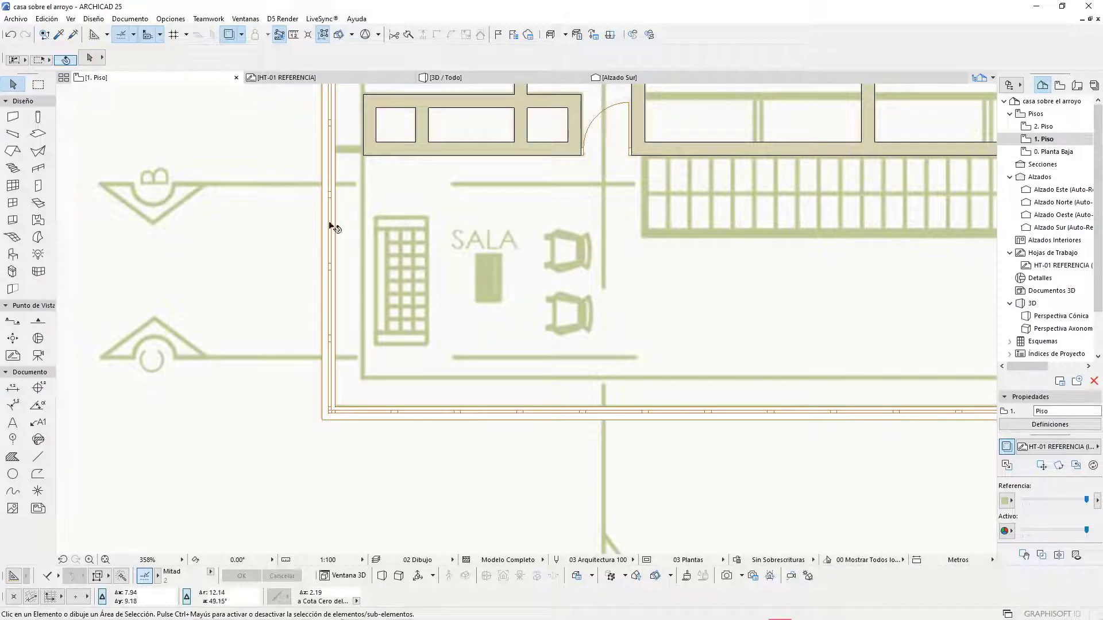
{"action": "scroll", "coordinate": [330, 226], "scroll_direction": "down", "scroll_amount": 4}
{"action": "scroll", "coordinate": [325, 267], "scroll_direction": "up", "scroll_amount": 5}
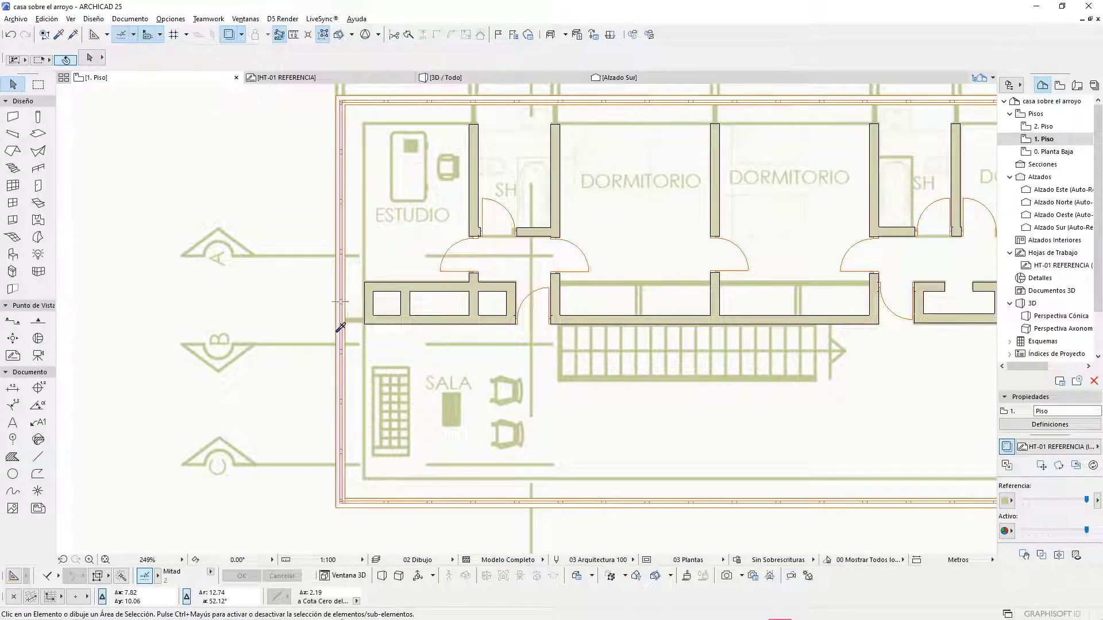
{"action": "key", "text": "w"}
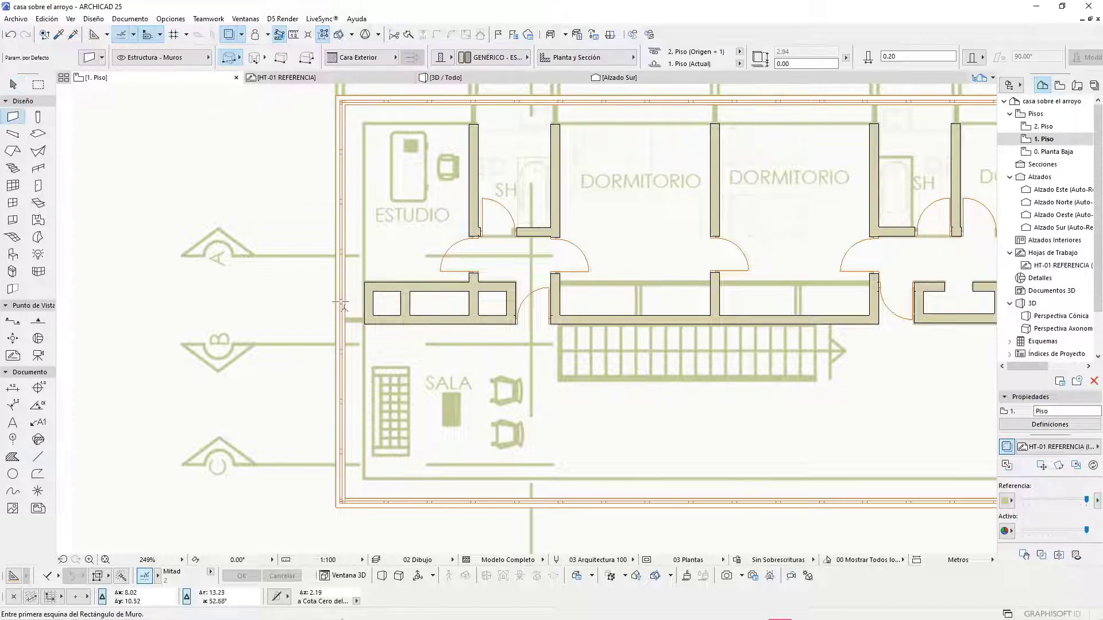
{"action": "key", "text": "Escape"}
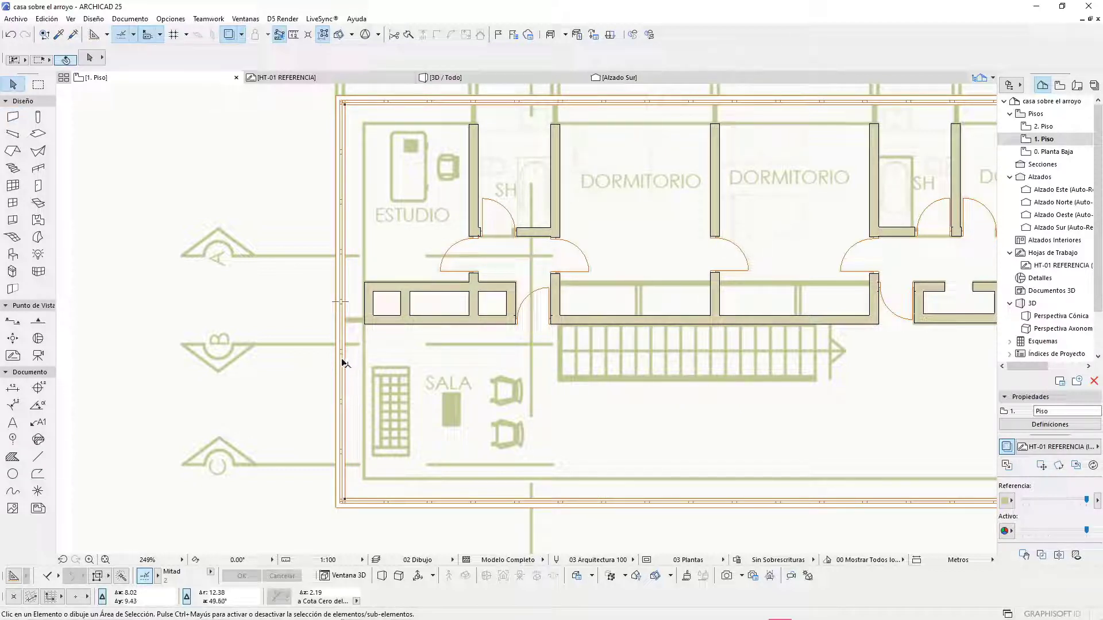
{"action": "left_click", "coordinate": [343, 363]}
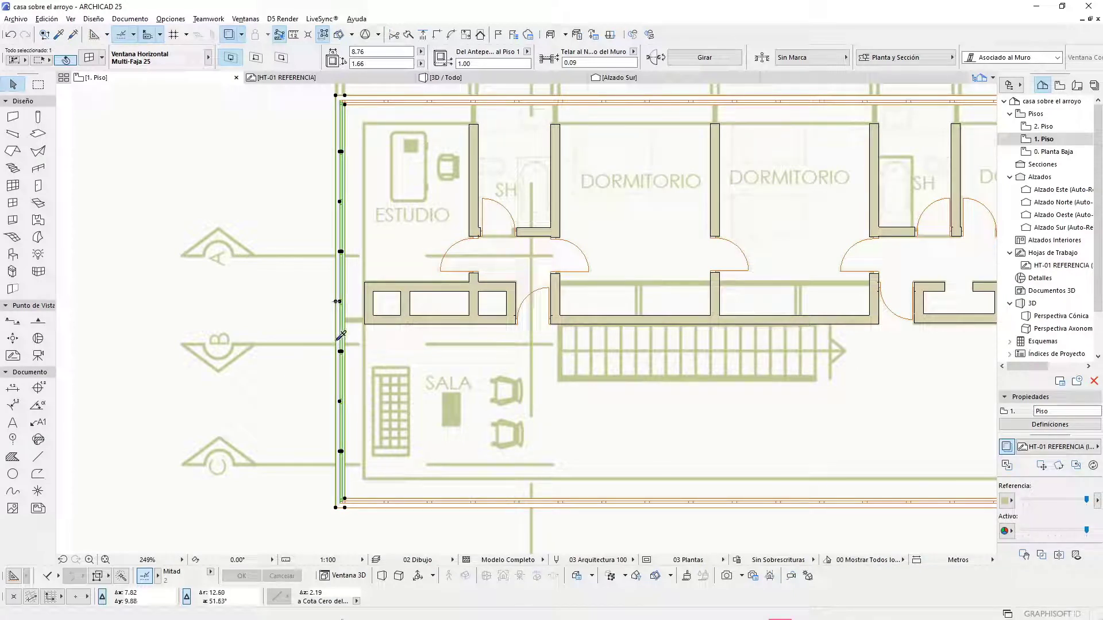
{"action": "left_click", "coordinate": [337, 340], "text": "alt"}
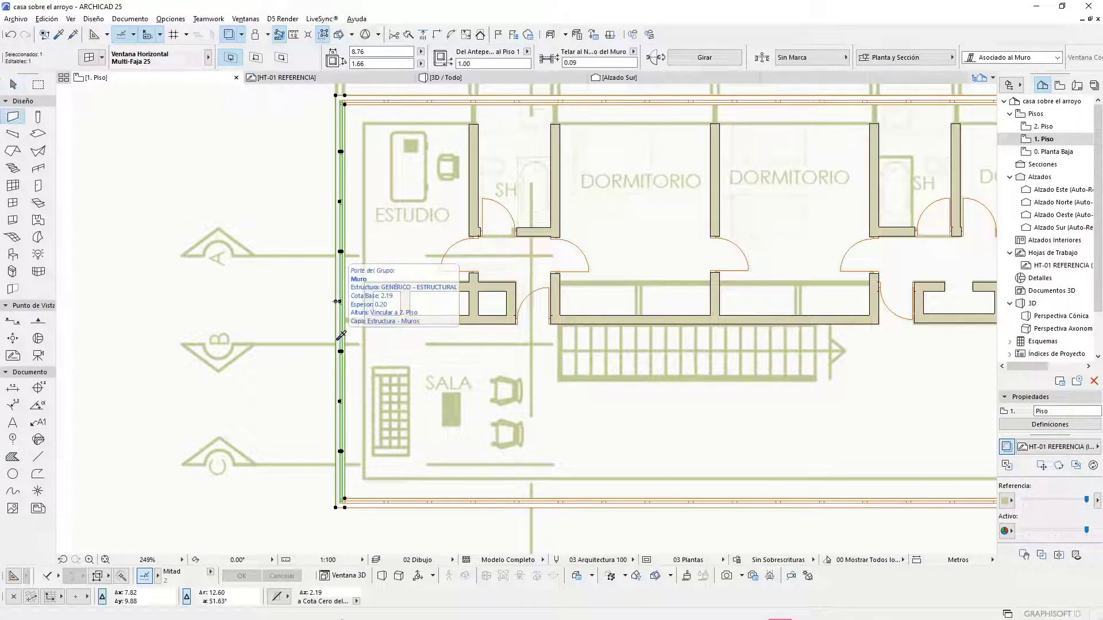
{"action": "left_click", "coordinate": [337, 301], "text": "alt"}
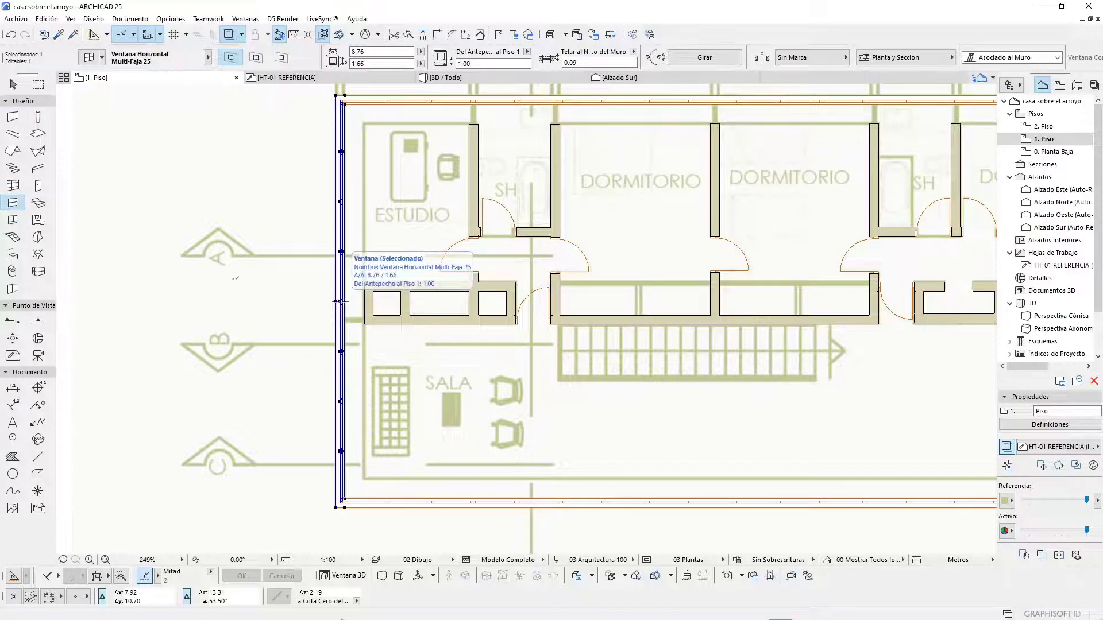
Step: Place a matching 8.76 by 1.66 m strip window centred on the opposite end wall beside the COMEDOR
{"action": "scroll", "coordinate": [338, 301], "scroll_direction": "down", "scroll_amount": 5}
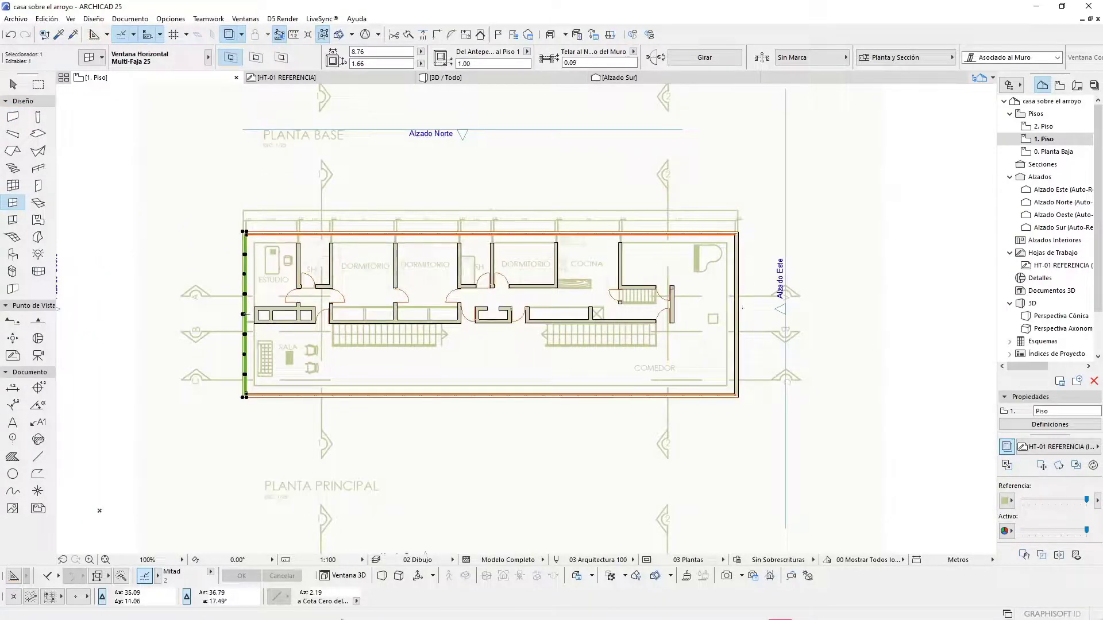
{"action": "key", "text": "Escape"}
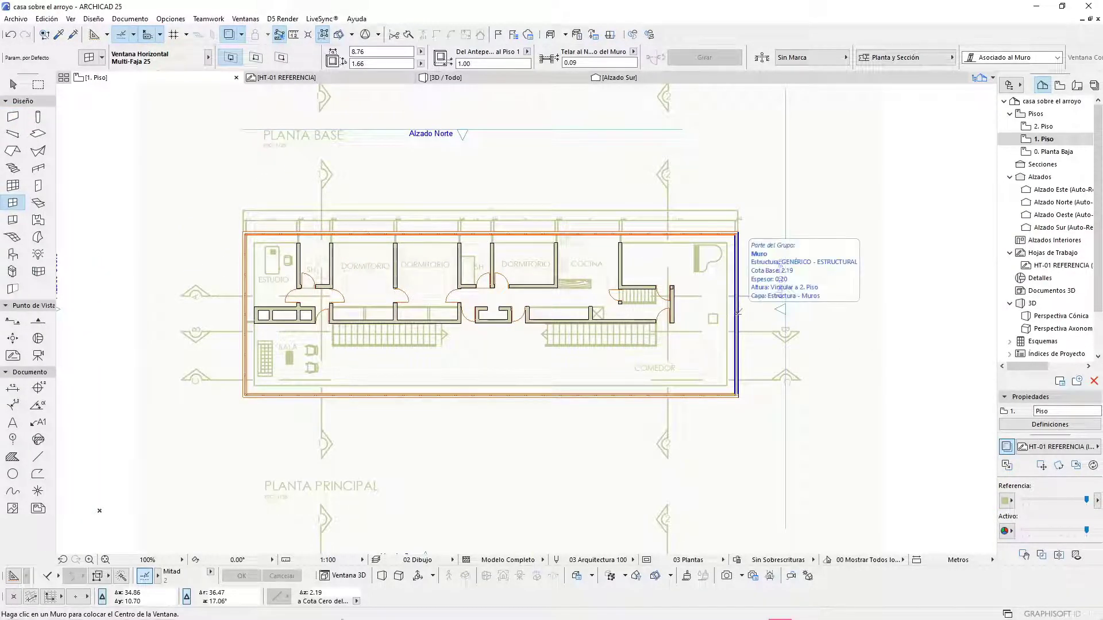
{"action": "left_click", "coordinate": [738, 313]}
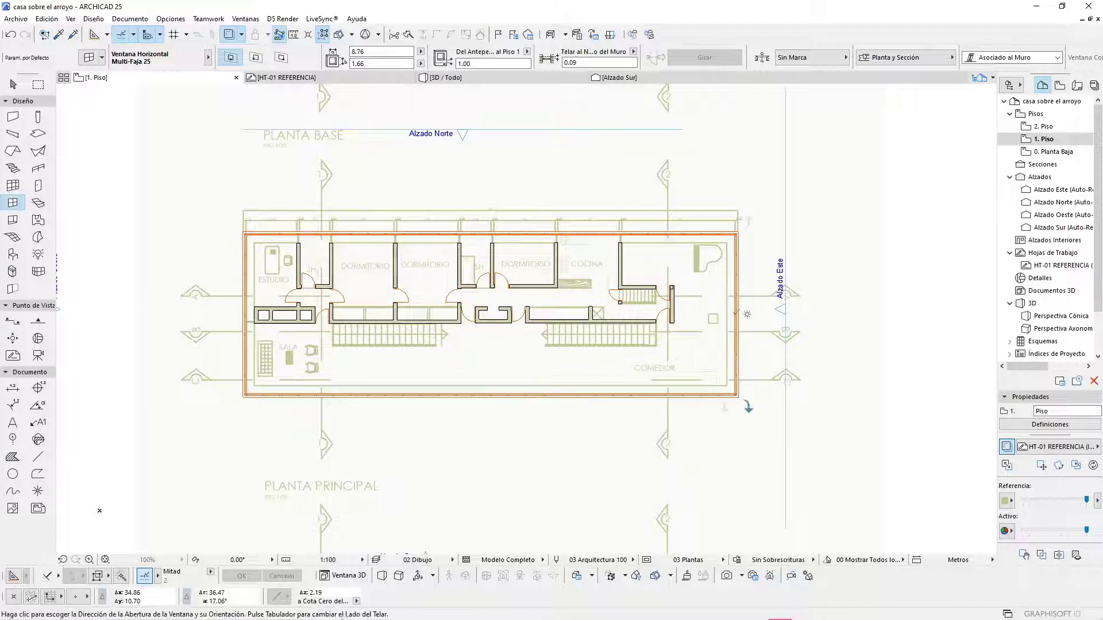
{"action": "left_click", "coordinate": [707, 323]}
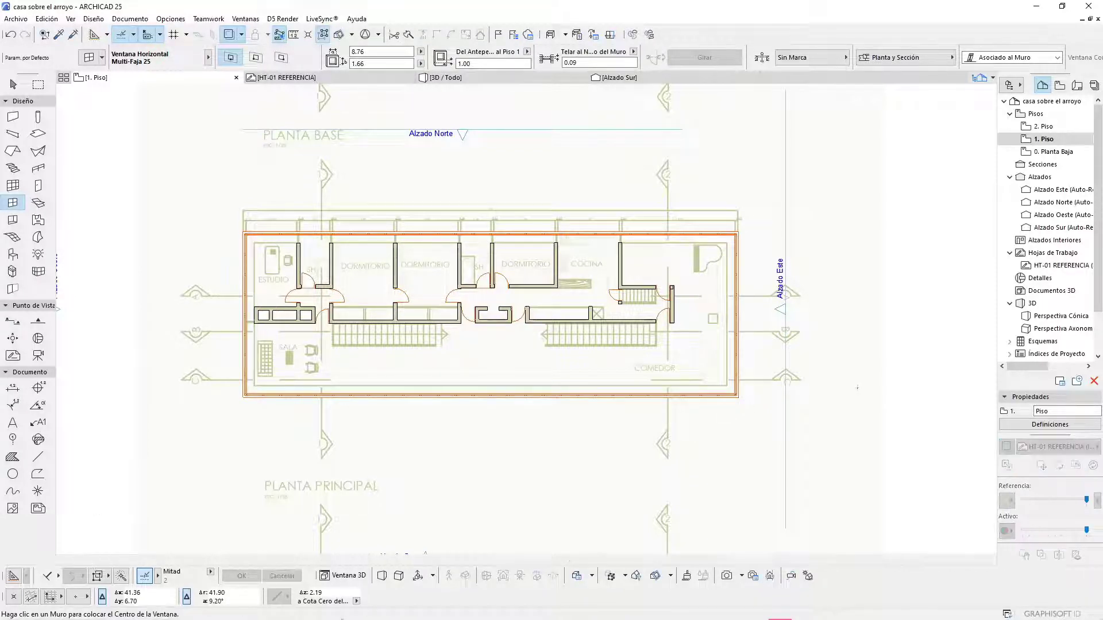
Step: Show the whole model in 3D and examine the strip windows at the corners and along both end walls
{"action": "key", "text": "F3"}
{"action": "scroll", "coordinate": [519, 311], "scroll_direction": "up", "scroll_amount": 5}
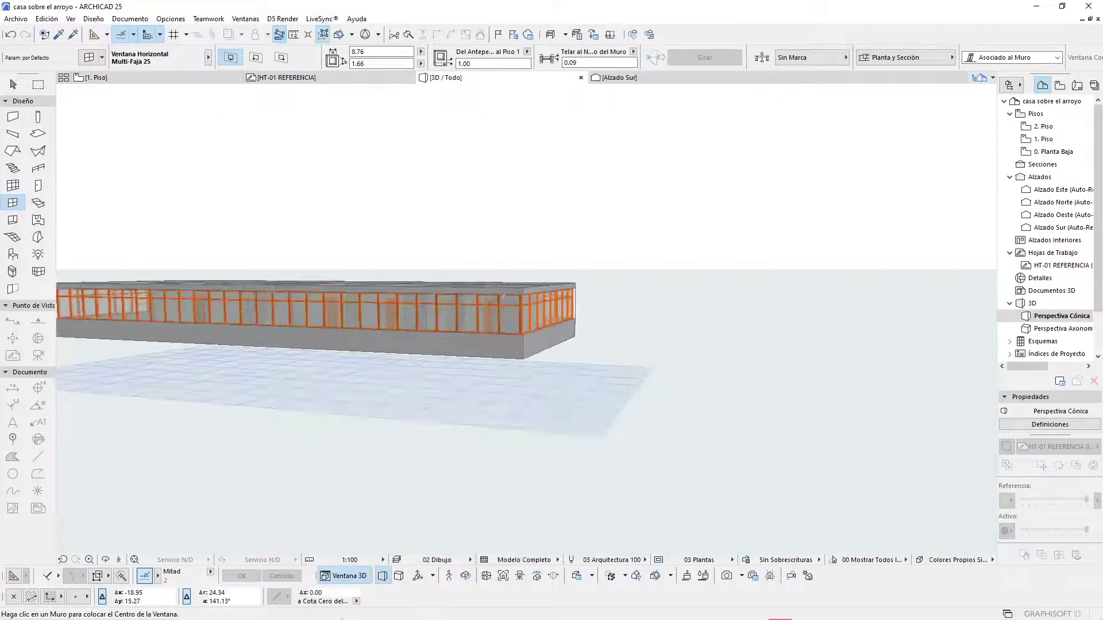
{"action": "middle_click_drag", "start_coordinate": [518, 311], "coordinate": [597, 350], "text": "shift"}
{"action": "scroll", "coordinate": [539, 366], "scroll_direction": "up", "scroll_amount": 6}
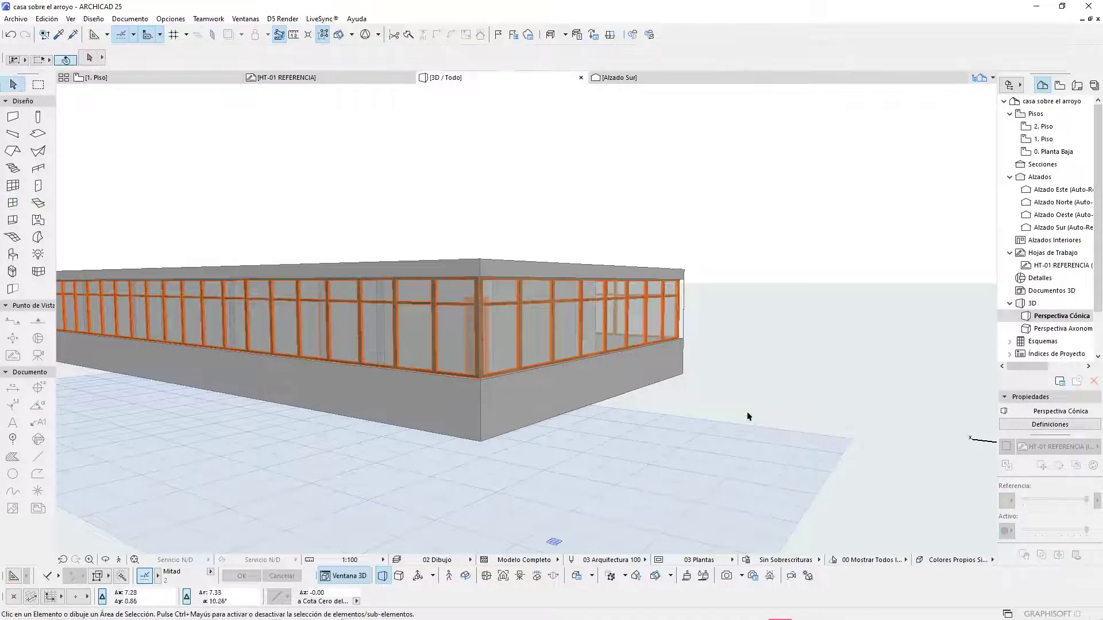
{"action": "middle_click_drag", "start_coordinate": [751, 414], "coordinate": [590, 335], "text": "shift"}
{"action": "scroll", "coordinate": [590, 335], "scroll_direction": "down", "scroll_amount": 2}
{"action": "middle_click_drag", "start_coordinate": [398, 303], "coordinate": [335, 361], "text": "shift"}
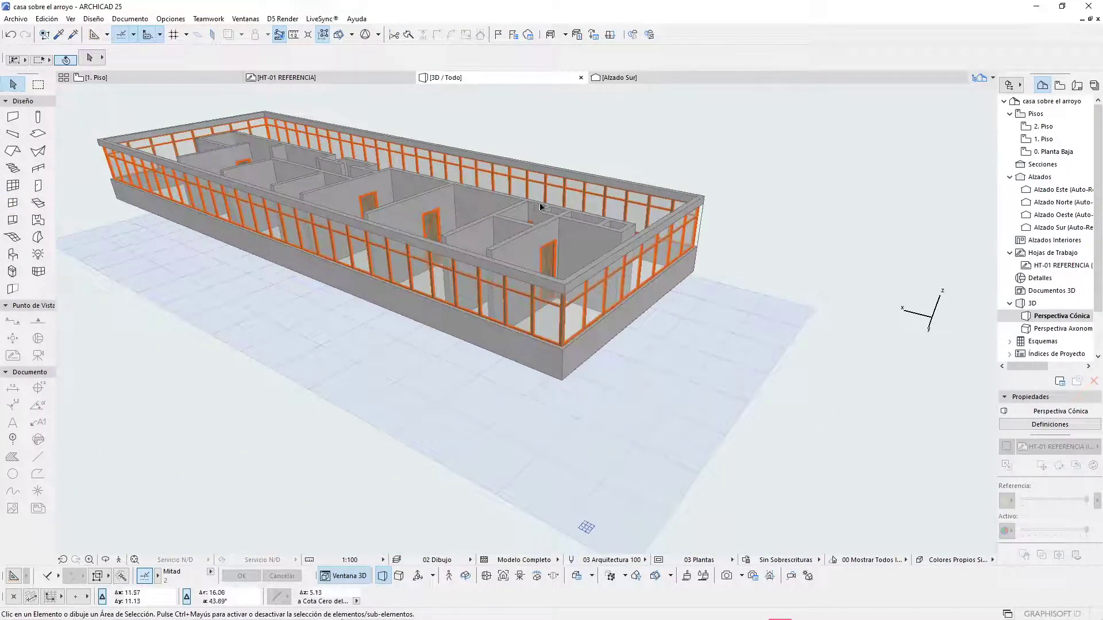
{"action": "scroll", "coordinate": [562, 168], "scroll_direction": "up", "scroll_amount": 4}
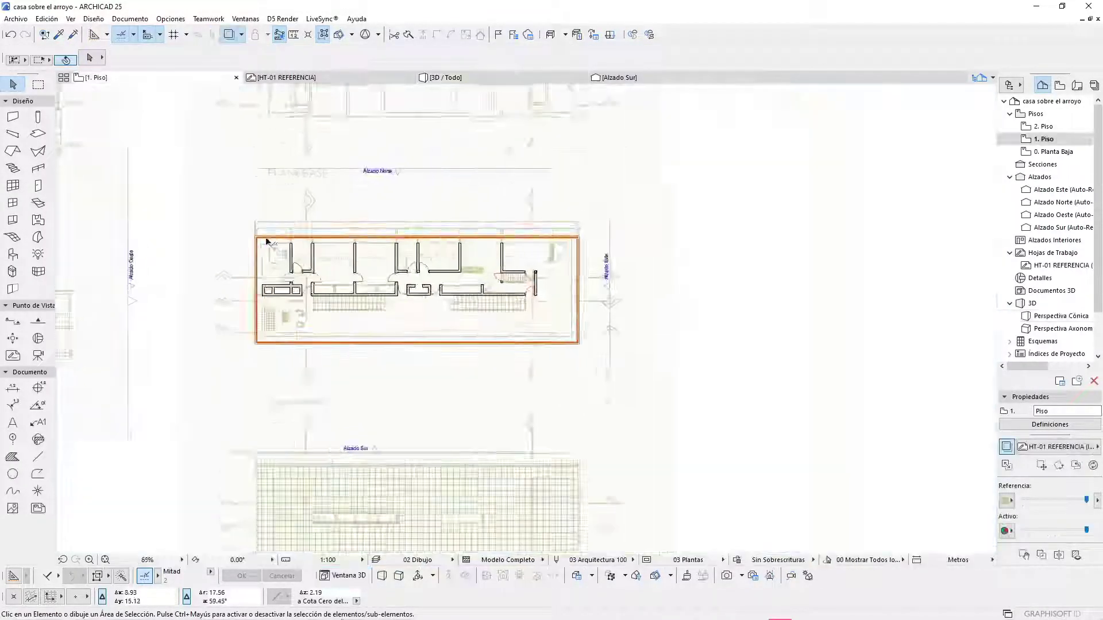
Step: On the 1. Piso plan, set the slab defaults to a basic Hormigón- Estructural structure with the reference plane at the slab's top
{"action": "scroll", "coordinate": [267, 241], "scroll_direction": "up", "scroll_amount": 3}
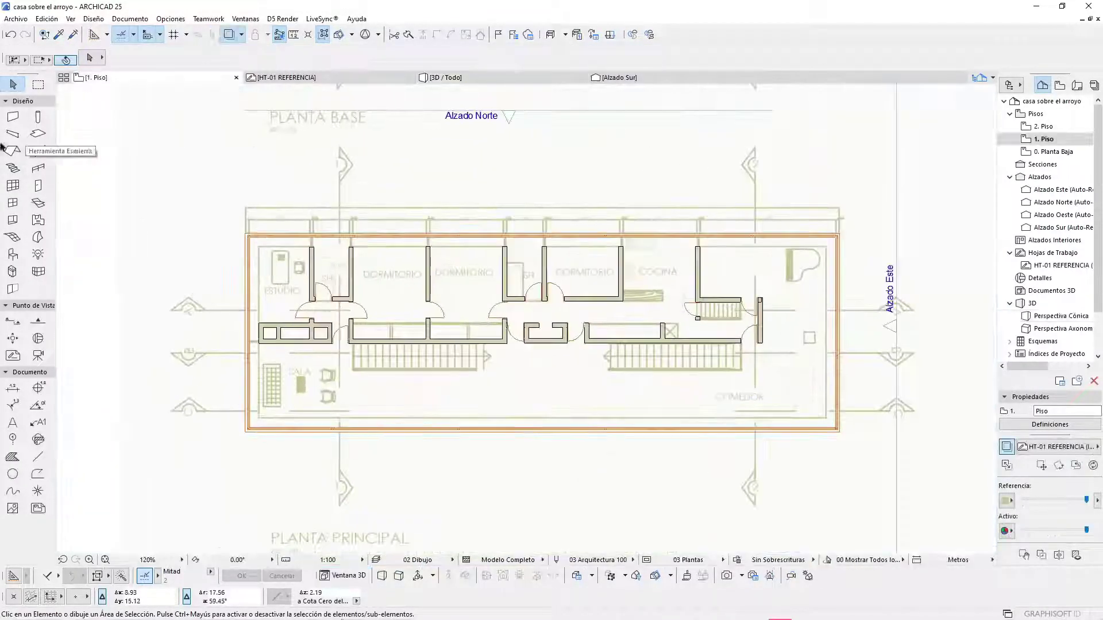
{"action": "left_click", "coordinate": [40, 135]}
{"action": "double_click", "coordinate": [40, 135]}
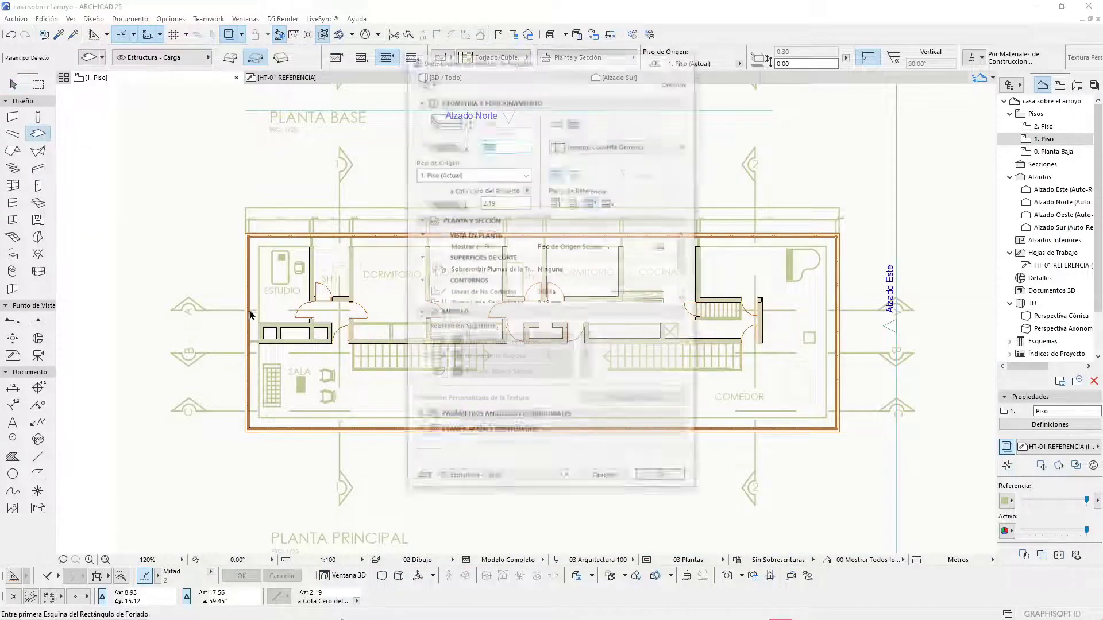
{"action": "left_click", "coordinate": [558, 122]}
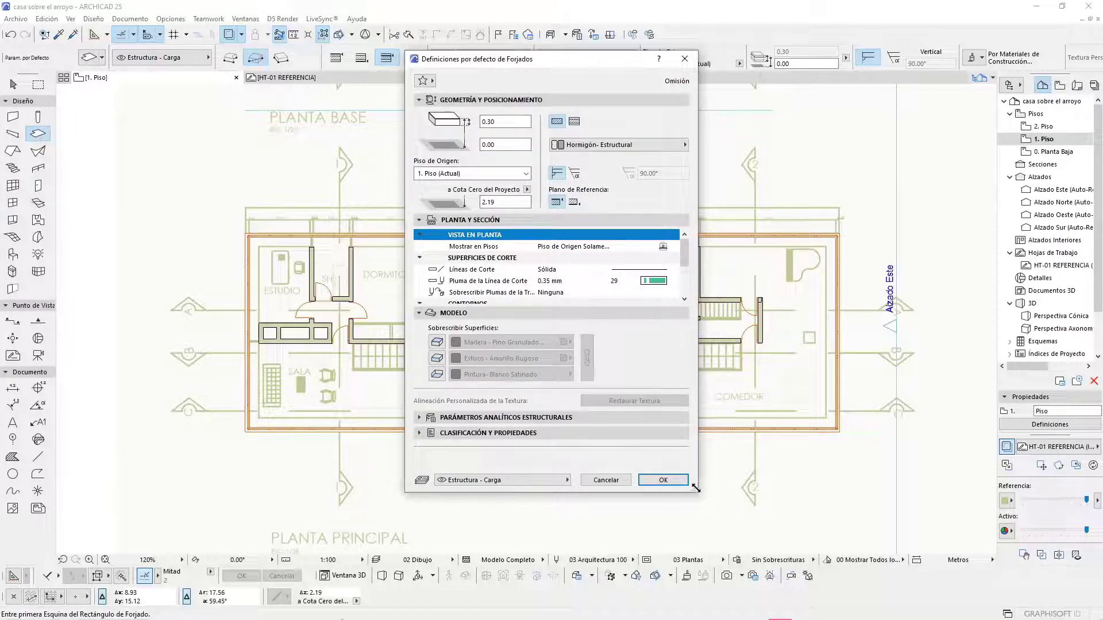
{"action": "left_click_drag", "start_coordinate": [695, 487], "coordinate": [712, 539]}
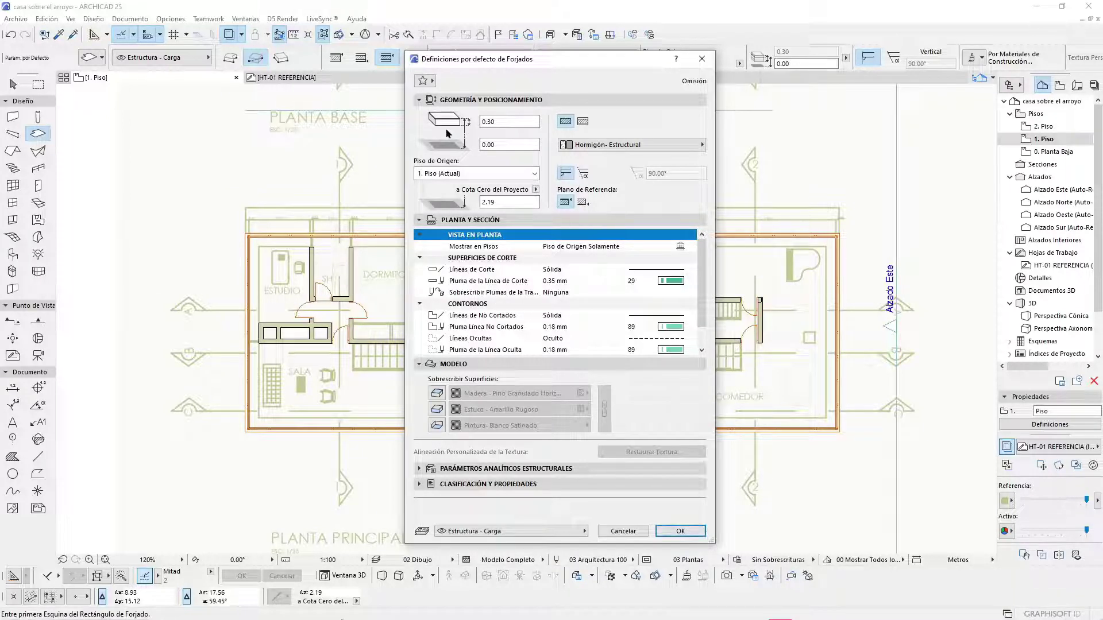
{"action": "left_click", "coordinate": [583, 203]}
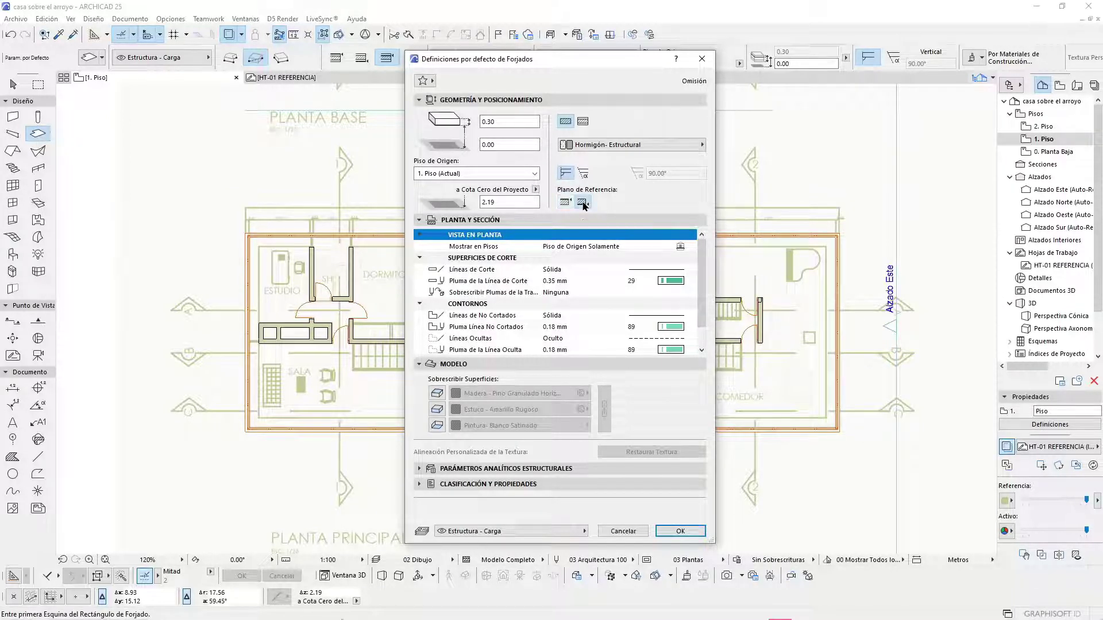
{"action": "left_click", "coordinate": [565, 202]}
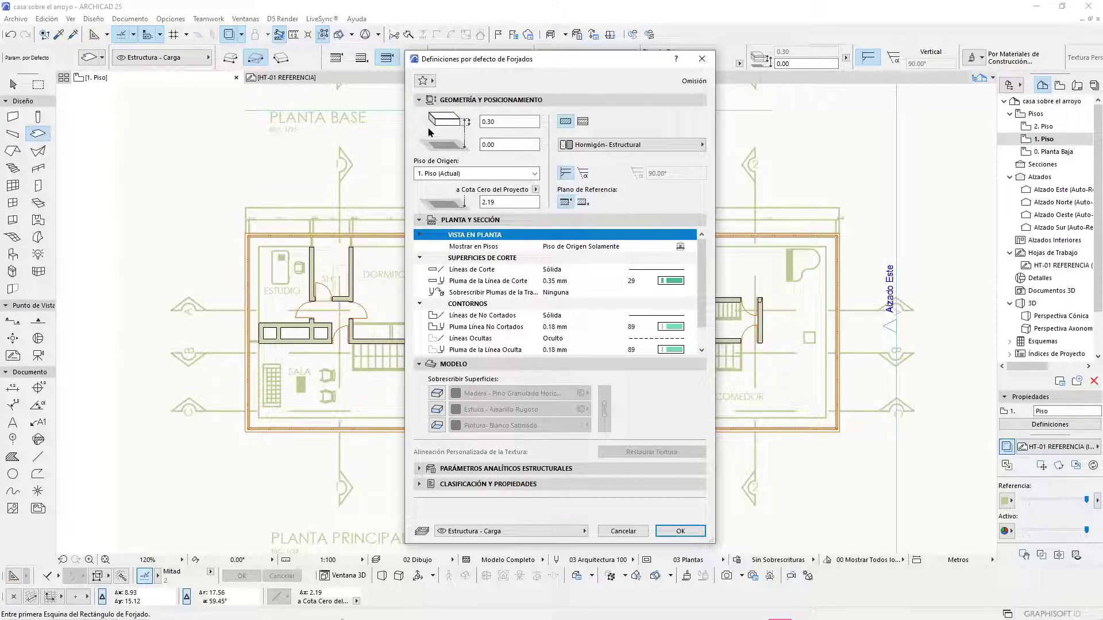
{"action": "left_click", "coordinate": [680, 532]}
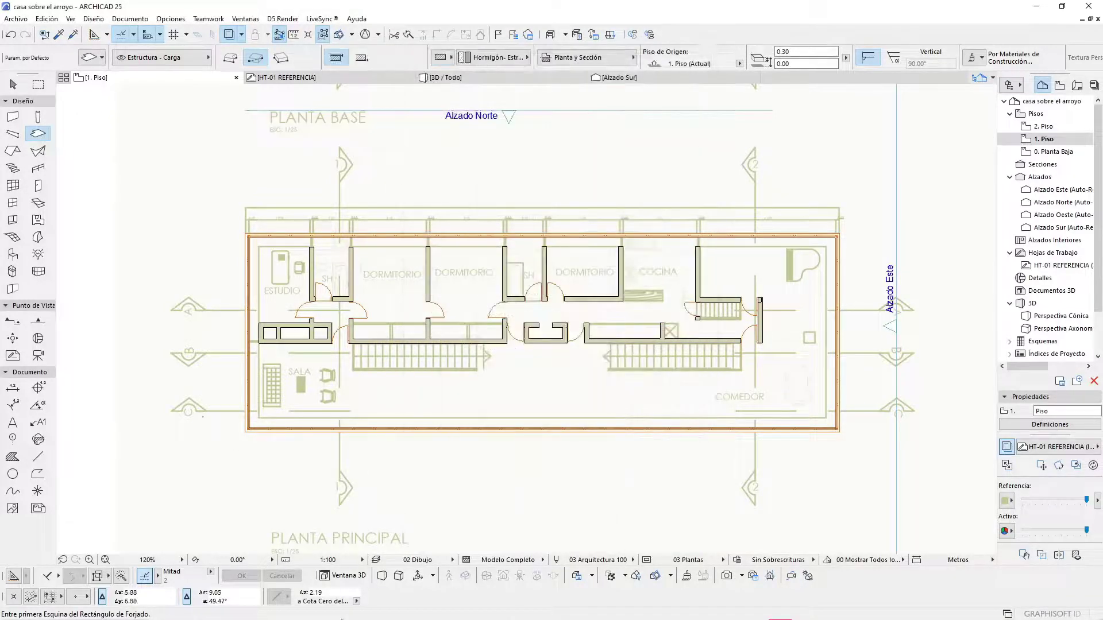
Step: Draw a rectangular 0.30 m slab from the outer wall corner beside the SALA to the diagonally opposite outer corner
{"action": "scroll", "coordinate": [243, 436], "scroll_direction": "up", "scroll_amount": 4}
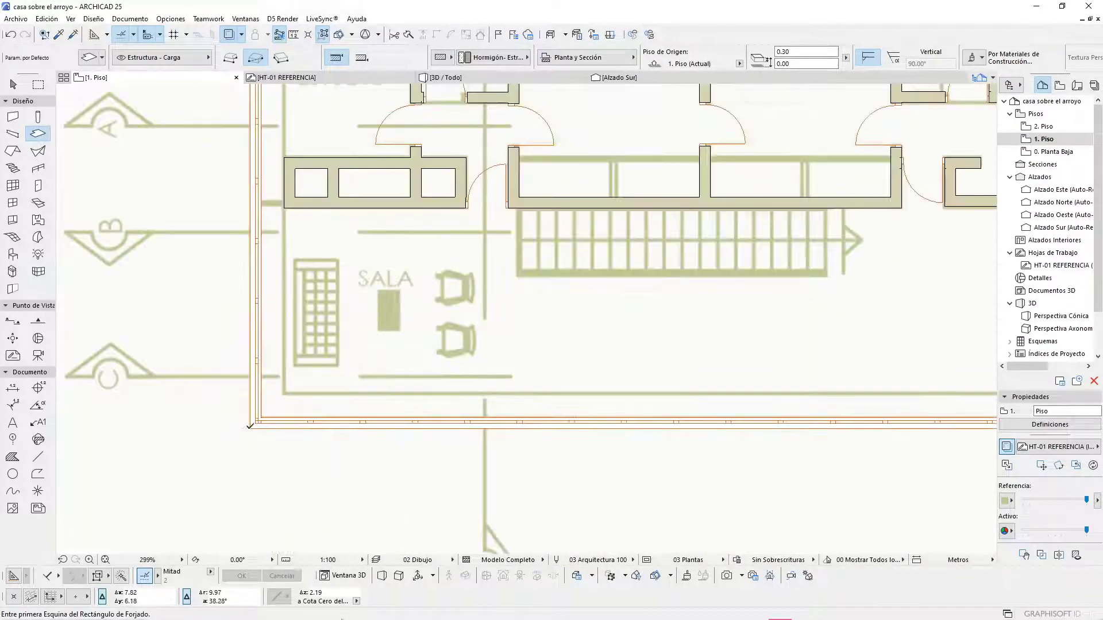
{"action": "left_click", "coordinate": [250, 426]}
{"action": "scroll", "coordinate": [250, 425], "scroll_direction": "down", "scroll_amount": 5}
{"action": "scroll", "coordinate": [714, 276], "scroll_direction": "up", "scroll_amount": 5}
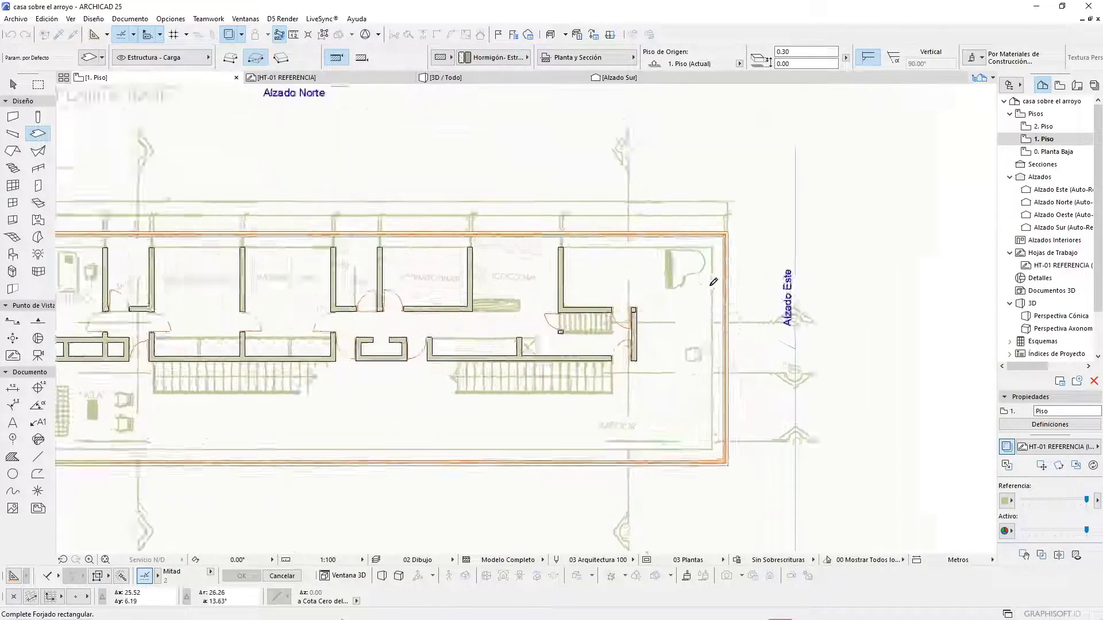
{"action": "left_click", "coordinate": [747, 195]}
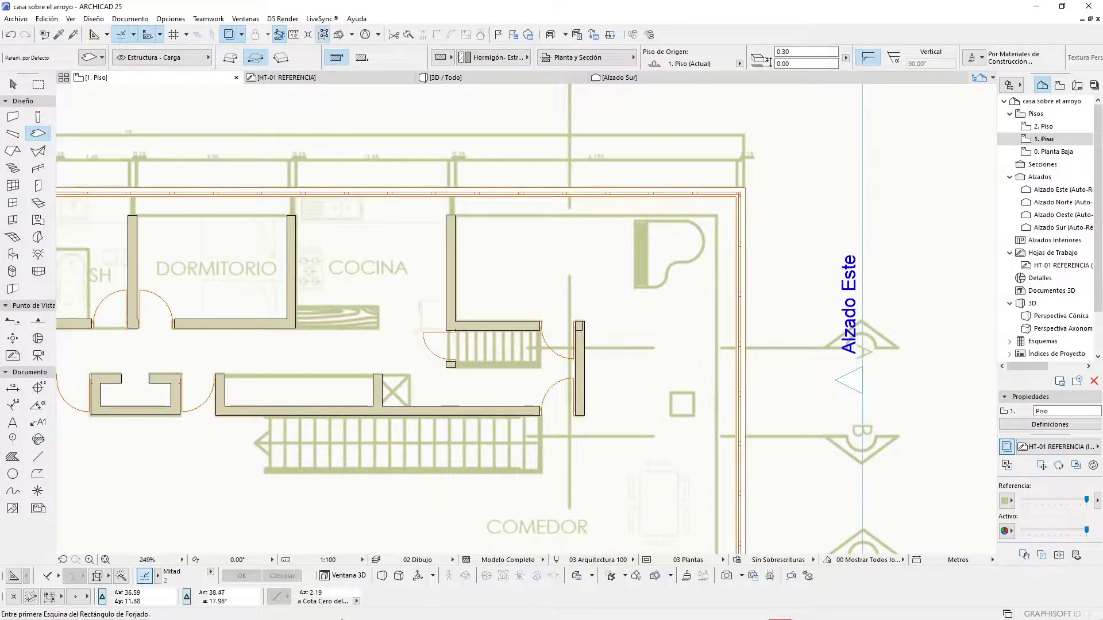
Step: Show the model in 3D and inspect how the floor slab sits beneath the perimeter walls from several sides
{"action": "scroll", "coordinate": [770, 373], "scroll_direction": "down", "scroll_amount": 2}
{"action": "scroll", "coordinate": [770, 372], "scroll_direction": "down", "scroll_amount": 1}
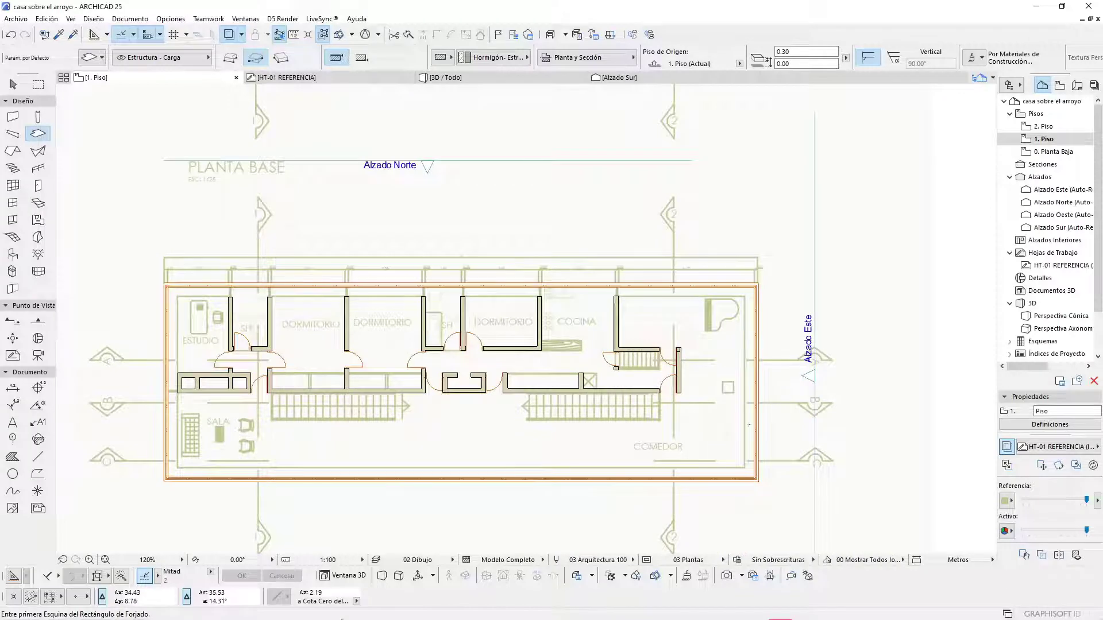
{"action": "key", "text": "F3"}
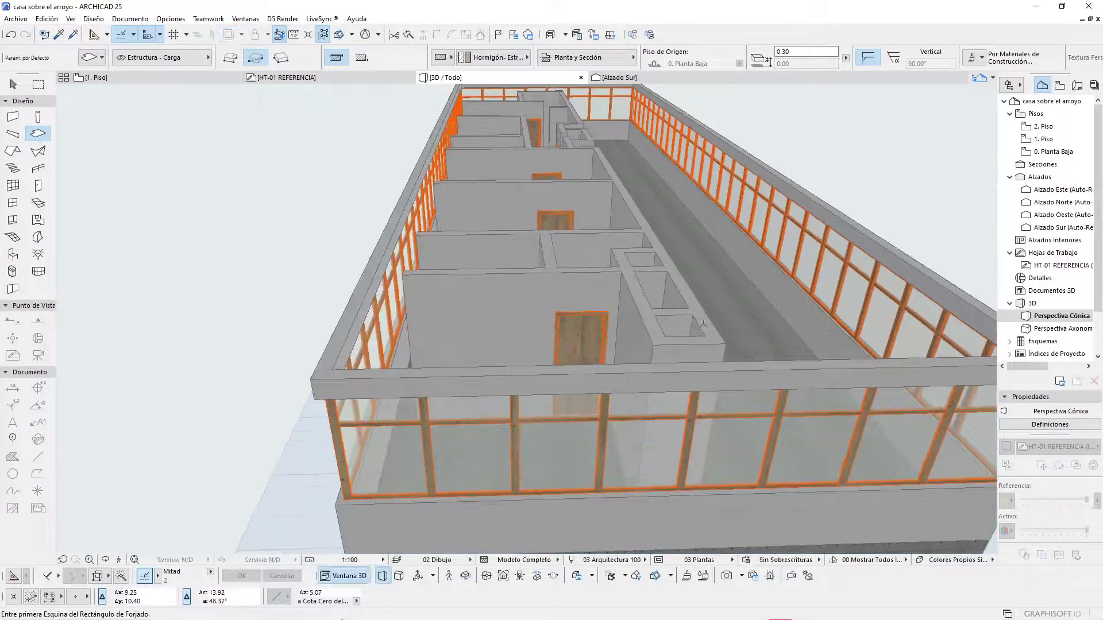
{"action": "scroll", "coordinate": [703, 324], "scroll_direction": "down", "scroll_amount": 5}
{"action": "middle_click_drag", "start_coordinate": [591, 423], "coordinate": [859, 397], "text": "shift"}
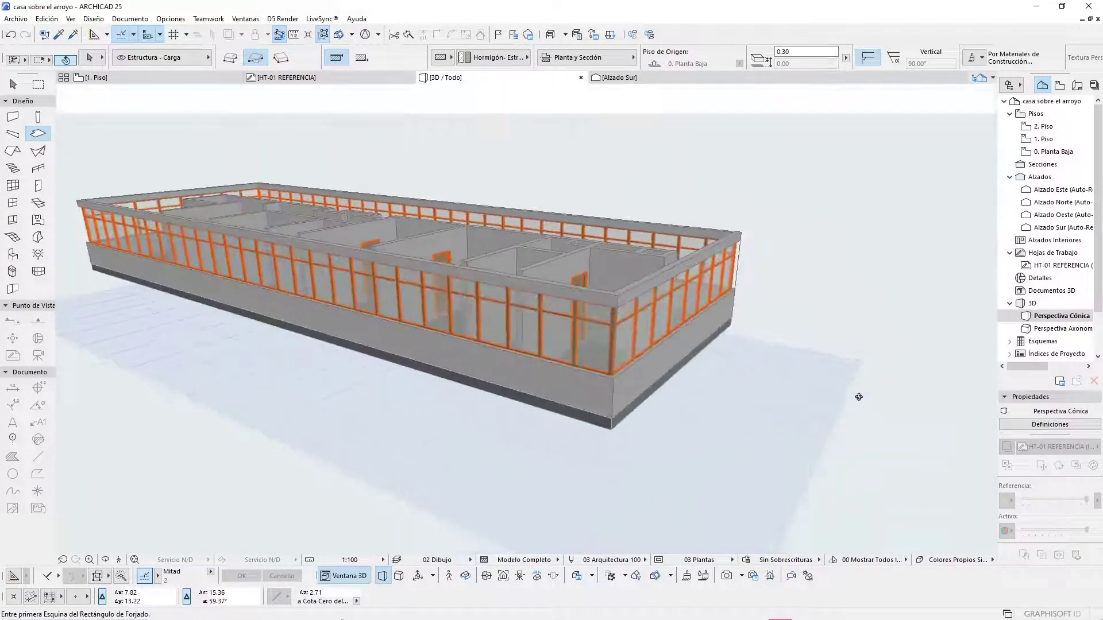
{"action": "scroll", "coordinate": [799, 385], "scroll_direction": "down", "scroll_amount": 3}
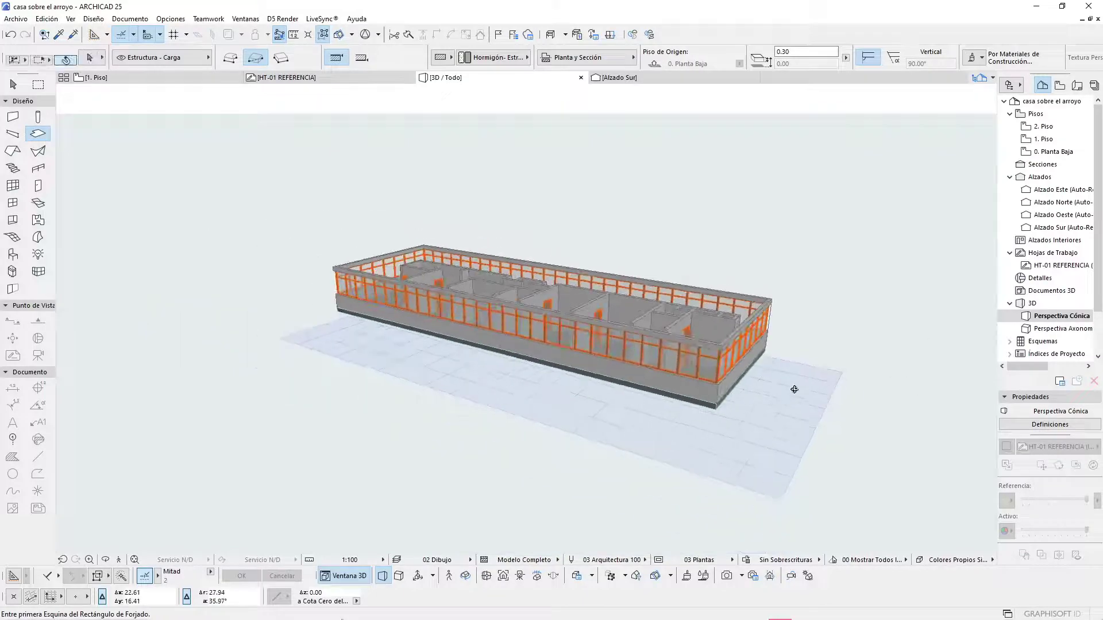
{"action": "scroll", "coordinate": [574, 468], "scroll_direction": "up", "scroll_amount": 2}
{"action": "middle_click_drag", "start_coordinate": [574, 468], "coordinate": [379, 285], "text": "shift"}
{"action": "scroll", "coordinate": [379, 285], "scroll_direction": "up", "scroll_amount": 5}
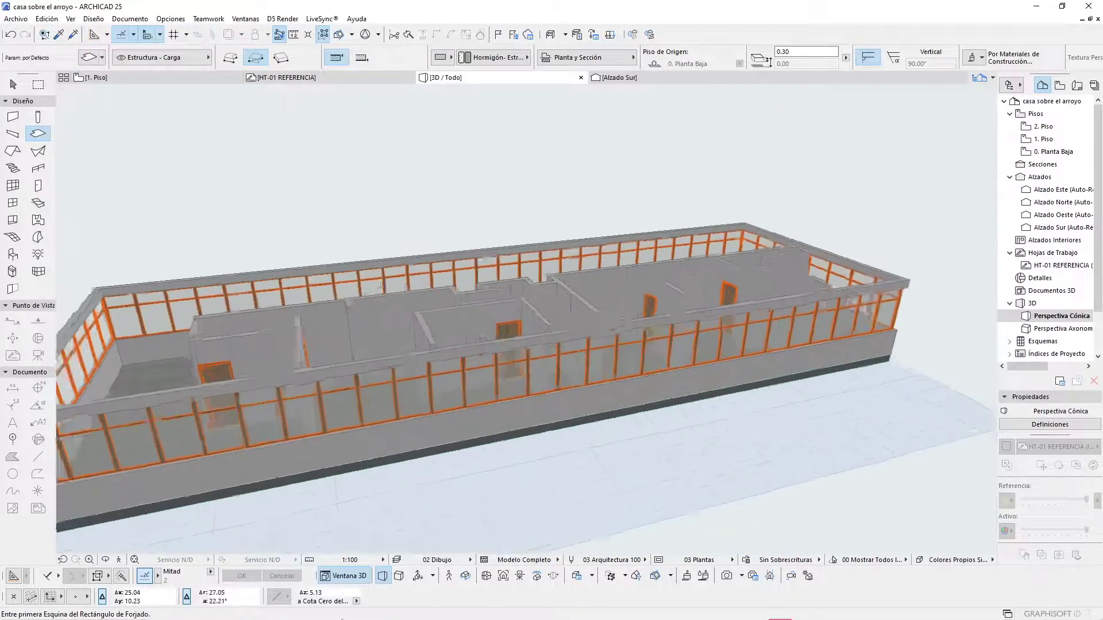
{"action": "scroll", "coordinate": [498, 320], "scroll_direction": "up", "scroll_amount": 4}
{"action": "scroll", "coordinate": [443, 374], "scroll_direction": "down", "scroll_amount": 6}
{"action": "scroll", "coordinate": [410, 371], "scroll_direction": "up", "scroll_amount": 5}
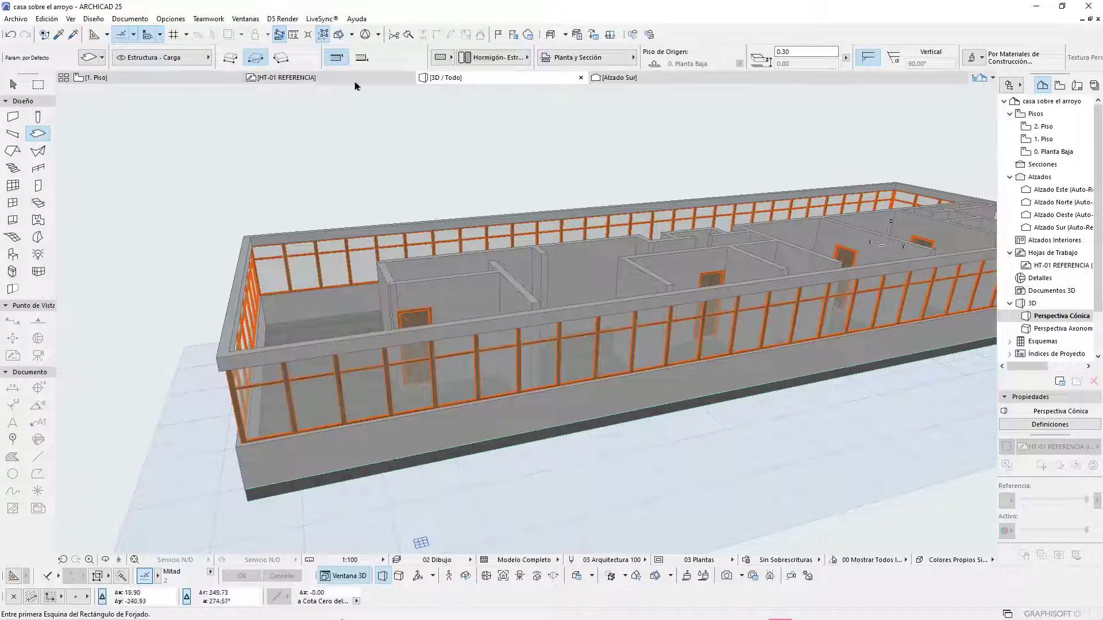
Step: In the Alzado Sur elevation, compare the slab's level with the reference drawing using a temporary line from its floor underside
{"action": "left_click", "coordinate": [678, 79]}
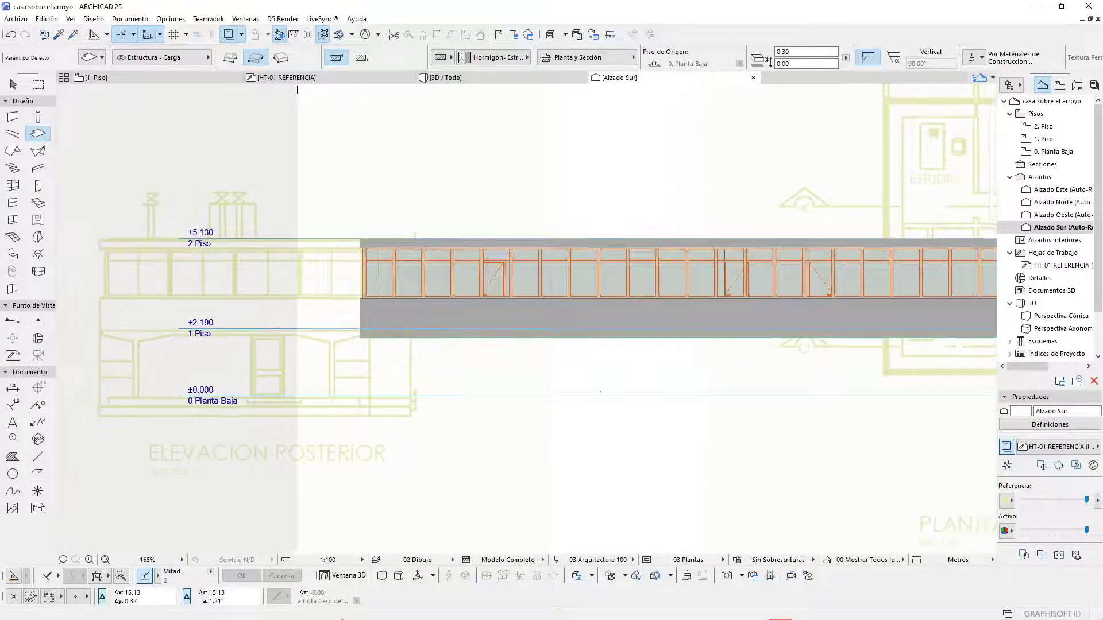
{"action": "scroll", "coordinate": [402, 366], "scroll_direction": "down", "scroll_amount": 3}
{"action": "scroll", "coordinate": [538, 375], "scroll_direction": "up", "scroll_amount": 5}
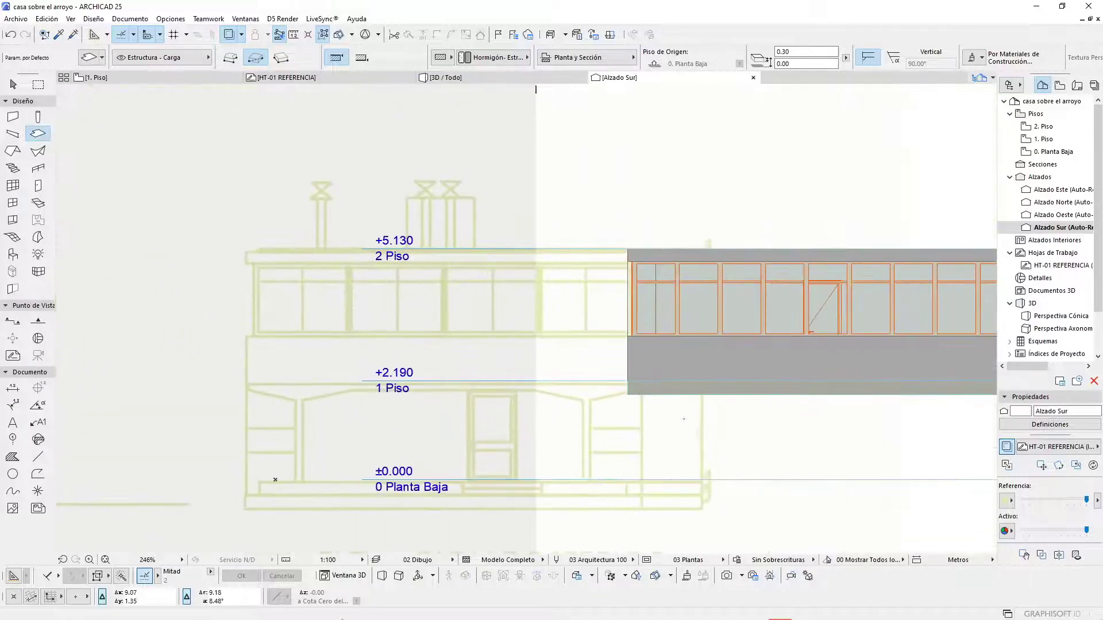
{"action": "scroll", "coordinate": [622, 375], "scroll_direction": "up", "scroll_amount": 3}
{"action": "scroll", "coordinate": [739, 357], "scroll_direction": "down", "scroll_amount": 4}
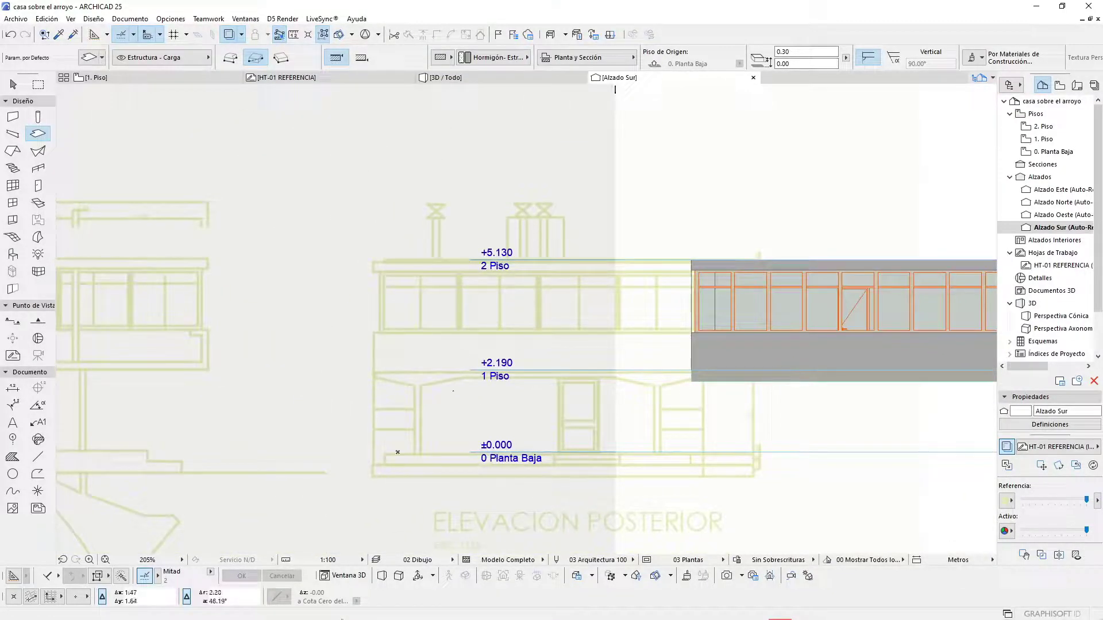
{"action": "scroll", "coordinate": [720, 419], "scroll_direction": "down", "scroll_amount": 3}
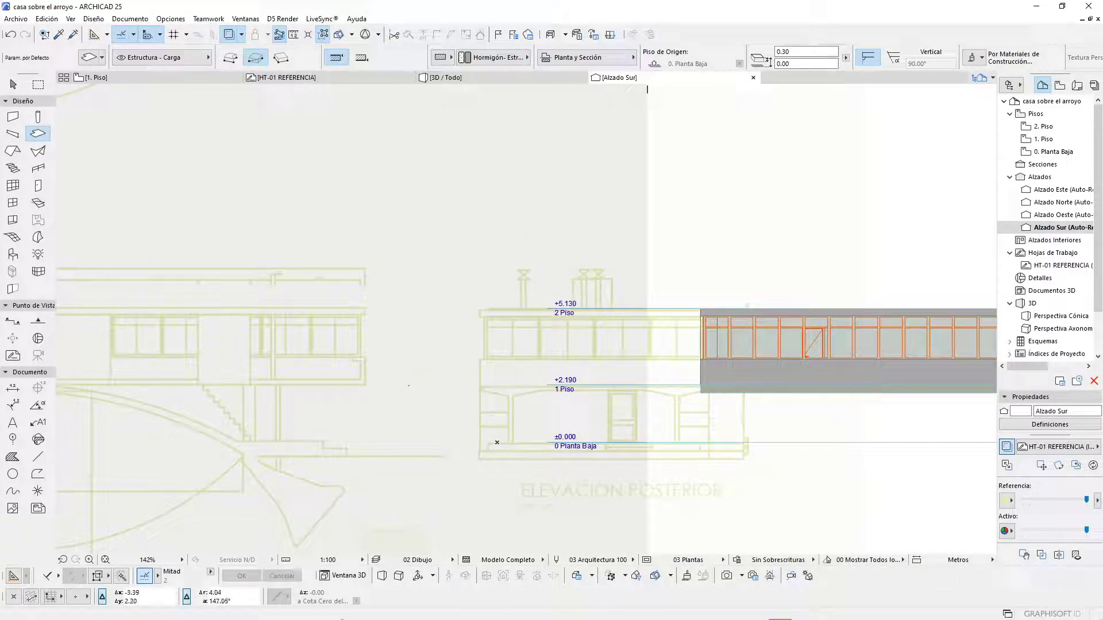
{"action": "left_click", "coordinate": [40, 457]}
{"action": "left_click", "coordinate": [365, 384]}
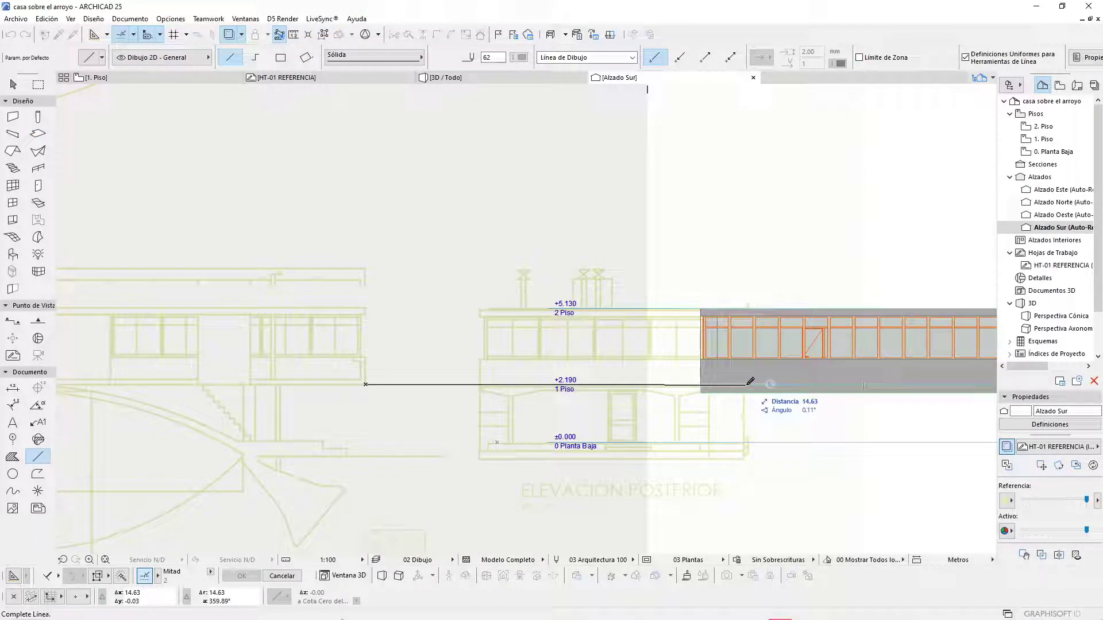
{"action": "key", "text": "Escape"}
Step: Set the floor slab's reference plane to its bottom face and its thickness to 0.20 m
{"action": "left_click", "coordinate": [778, 391]}
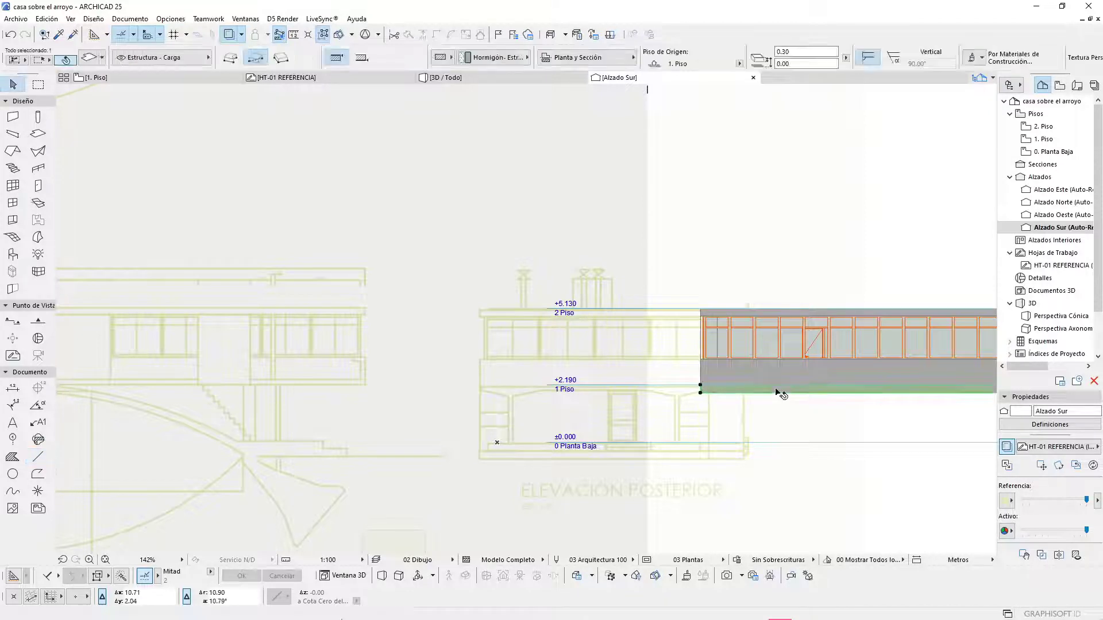
{"action": "scroll", "coordinate": [817, 363], "scroll_direction": "up", "scroll_amount": 4}
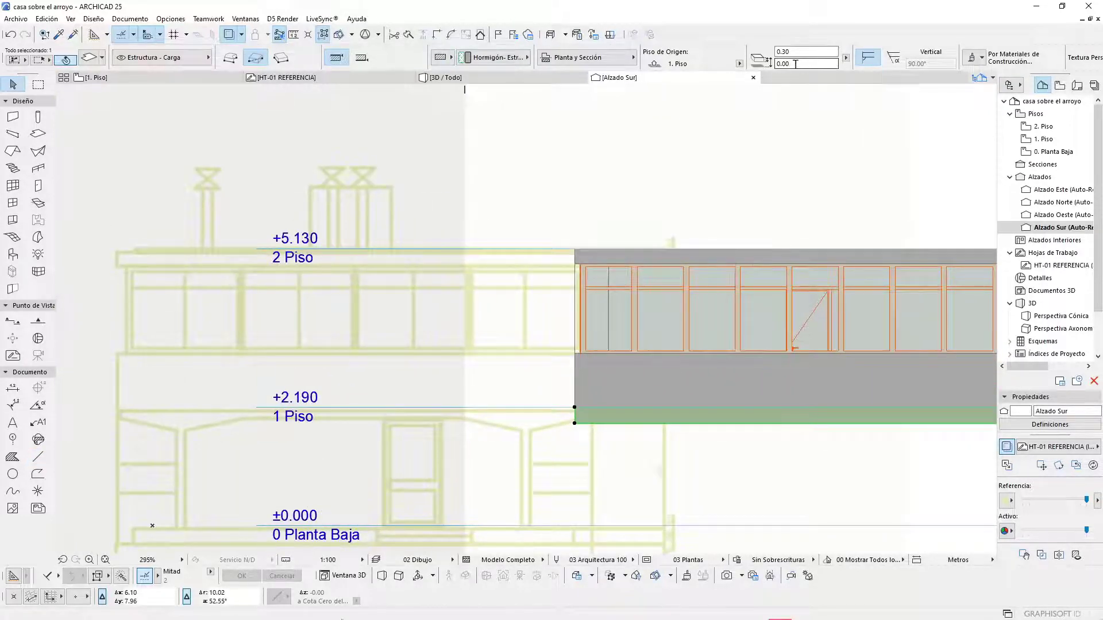
{"action": "left_click", "coordinate": [87, 57]}
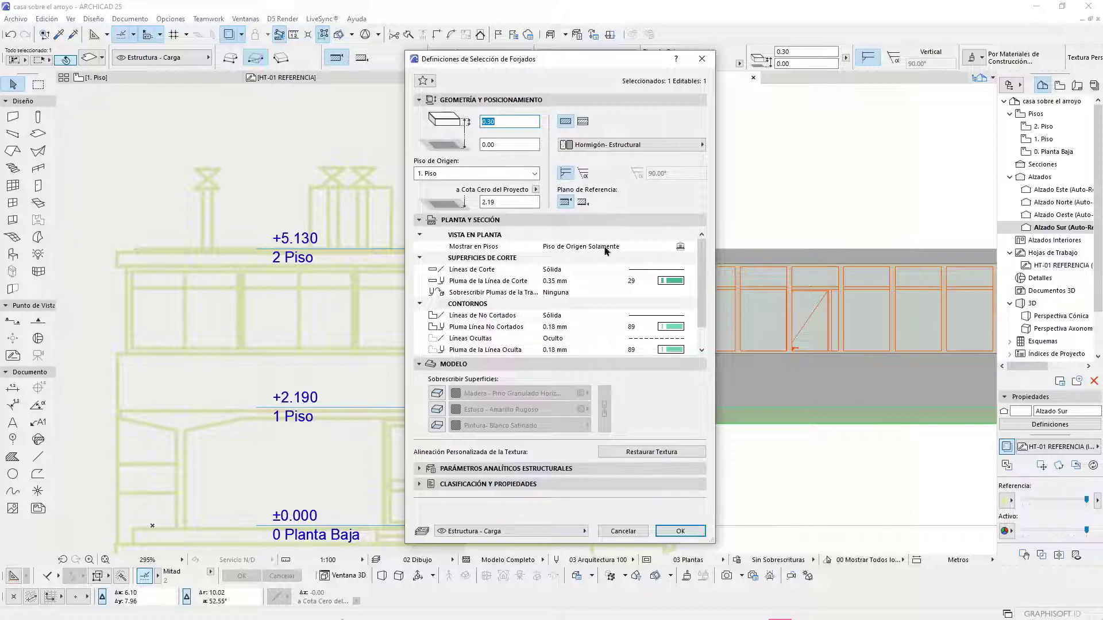
{"action": "left_click", "coordinate": [583, 201]}
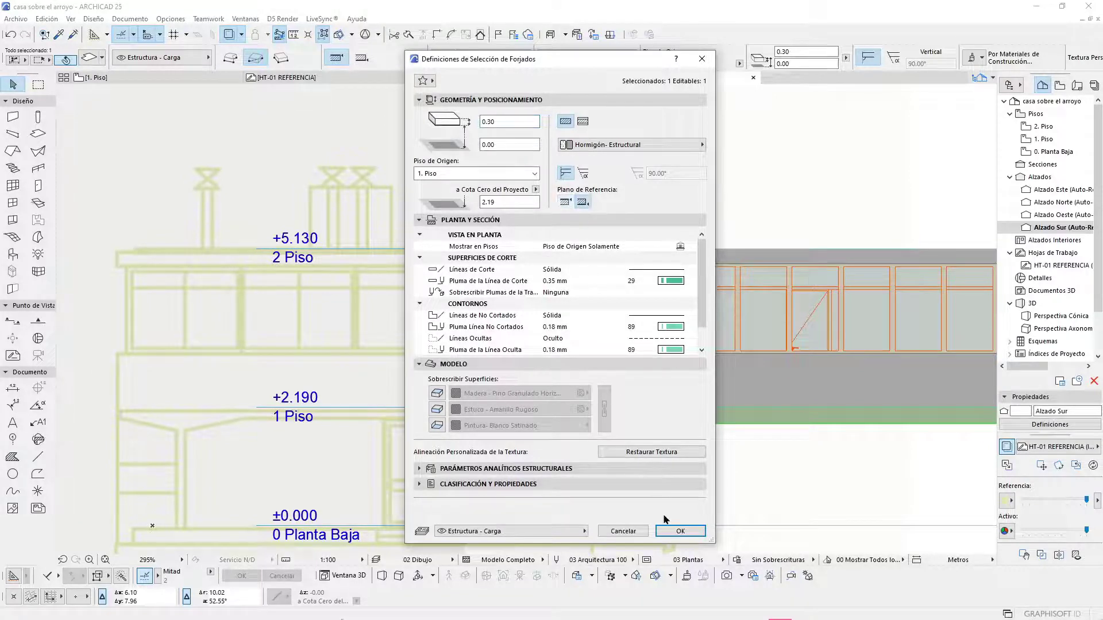
{"action": "left_click_drag", "start_coordinate": [488, 122], "coordinate": [524, 126]}
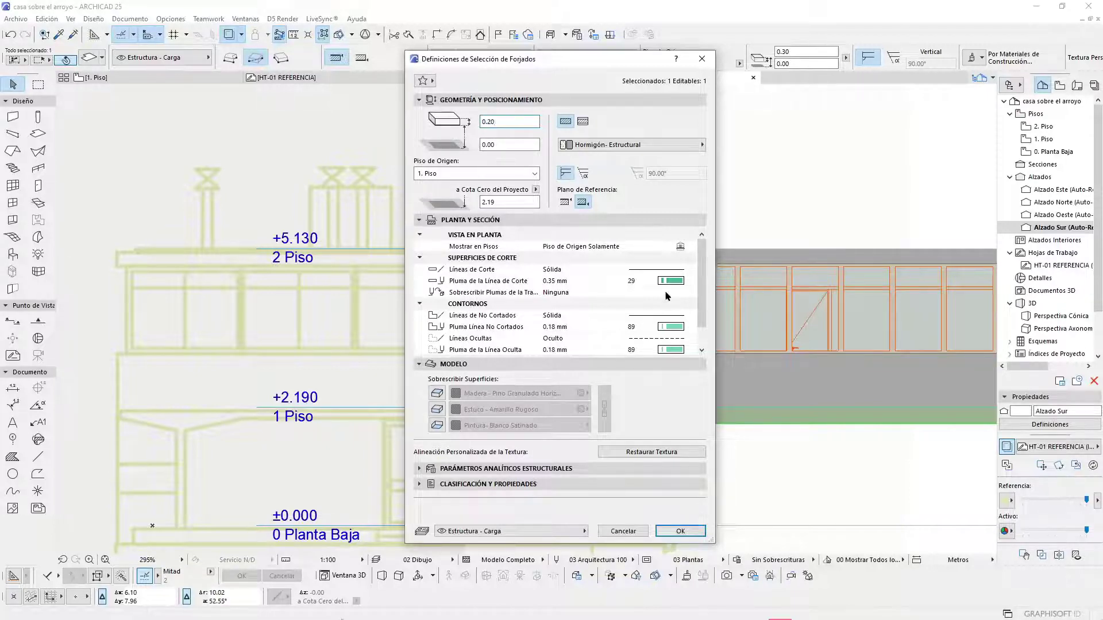
{"action": "key", "text": "Return"}
Step: Check the slab's top face against the floor line of the reference section using a temporary horizontal line
{"action": "scroll", "coordinate": [759, 359], "scroll_direction": "down", "scroll_amount": 2}
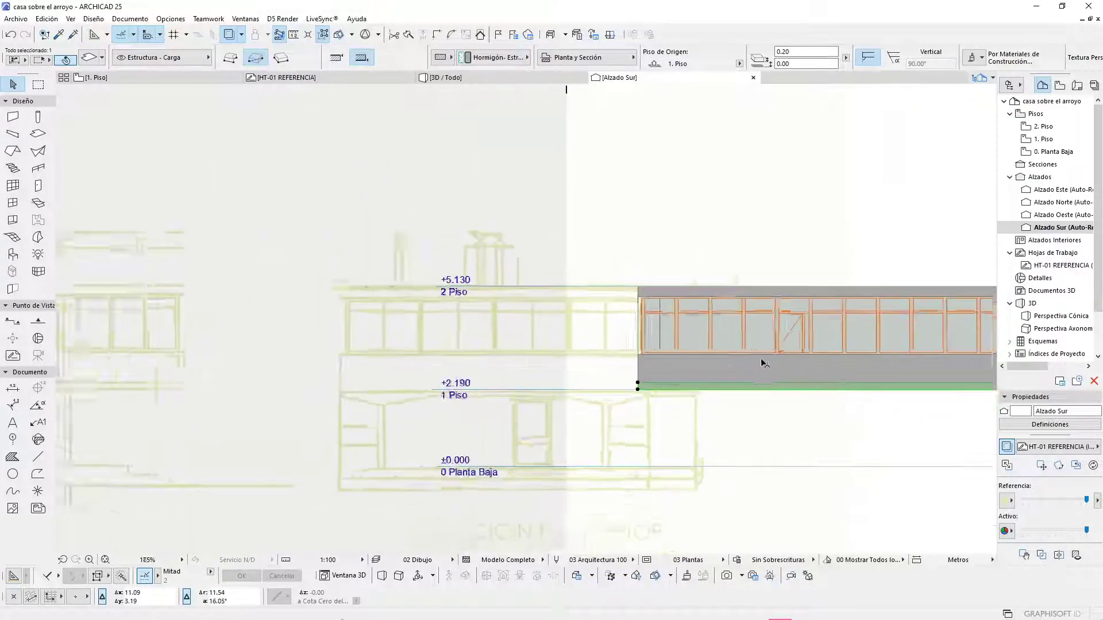
{"action": "left_click", "coordinate": [38, 456]}
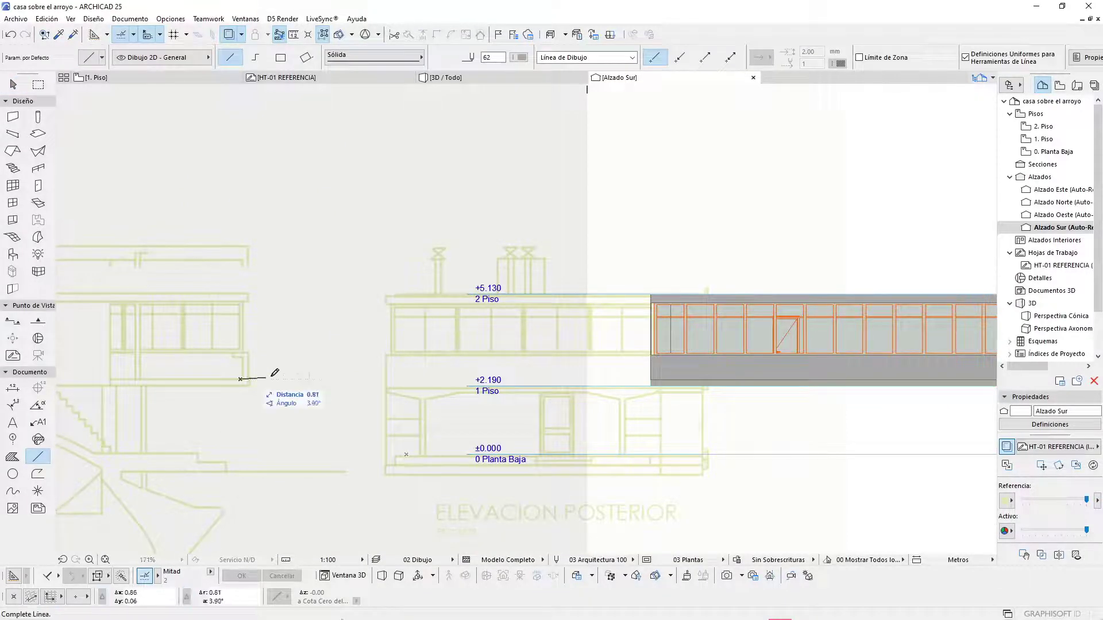
{"action": "left_click", "coordinate": [240, 379]}
{"action": "scroll", "coordinate": [666, 372], "scroll_direction": "up", "scroll_amount": 3}
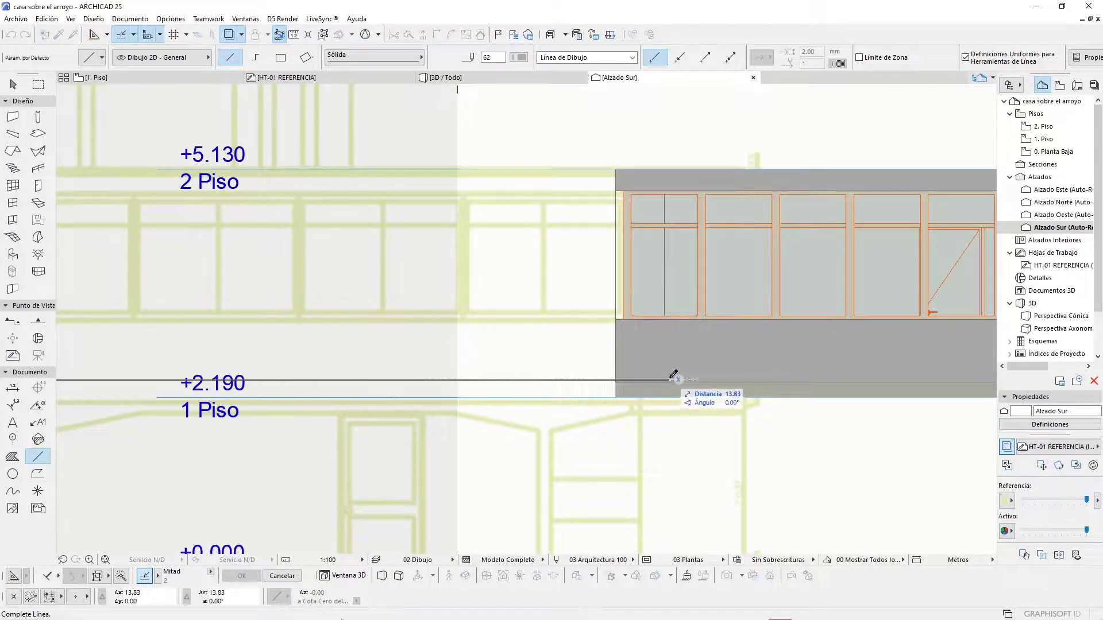
{"action": "key", "text": "Escape"}
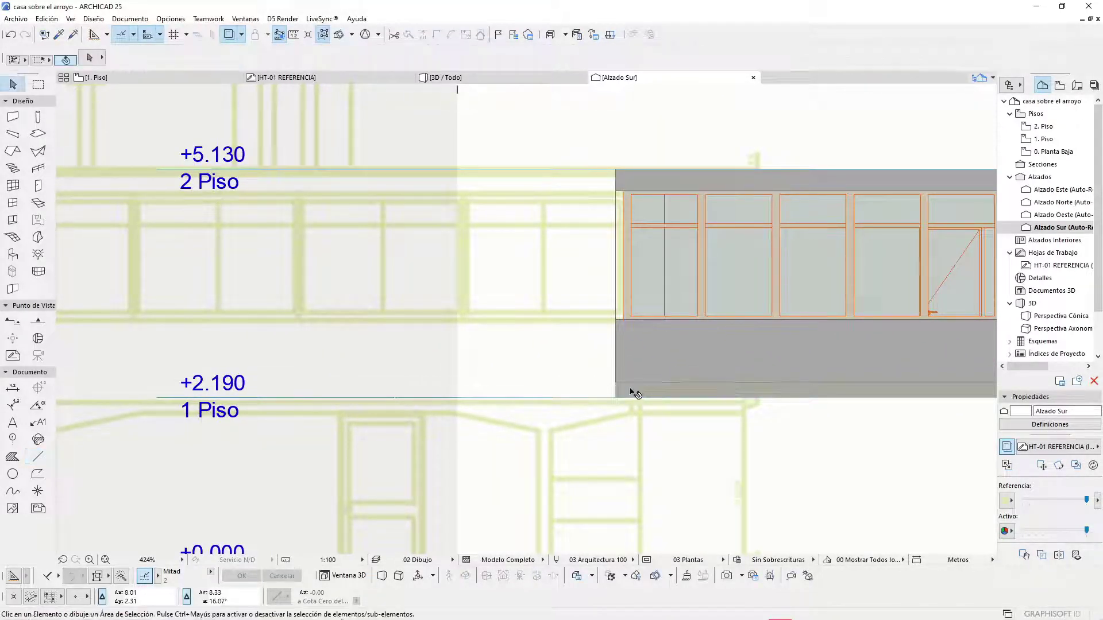
Step: Compare the selected floor slab's level and thickness with the reference drawing in the Alzado Sur elevation
{"action": "left_click", "coordinate": [628, 387], "text": "shift"}
{"action": "scroll", "coordinate": [628, 387], "scroll_direction": "up", "scroll_amount": 4}
{"action": "scroll", "coordinate": [612, 385], "scroll_direction": "down", "scroll_amount": 5}
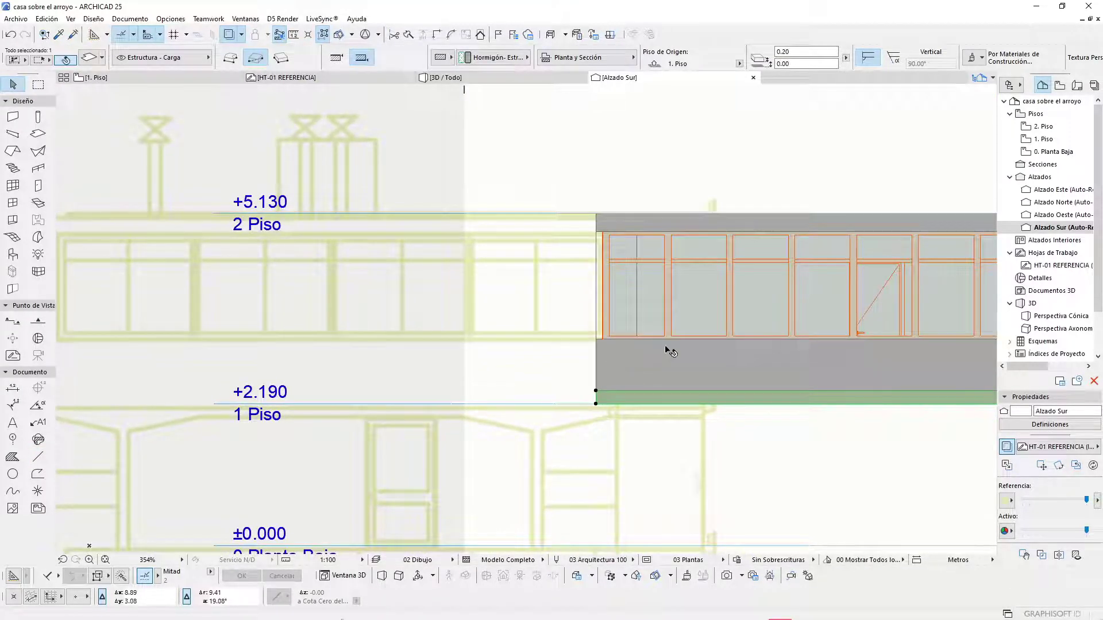
{"action": "scroll", "coordinate": [680, 346], "scroll_direction": "down", "scroll_amount": 2}
{"action": "scroll", "coordinate": [675, 361], "scroll_direction": "up", "scroll_amount": 2}
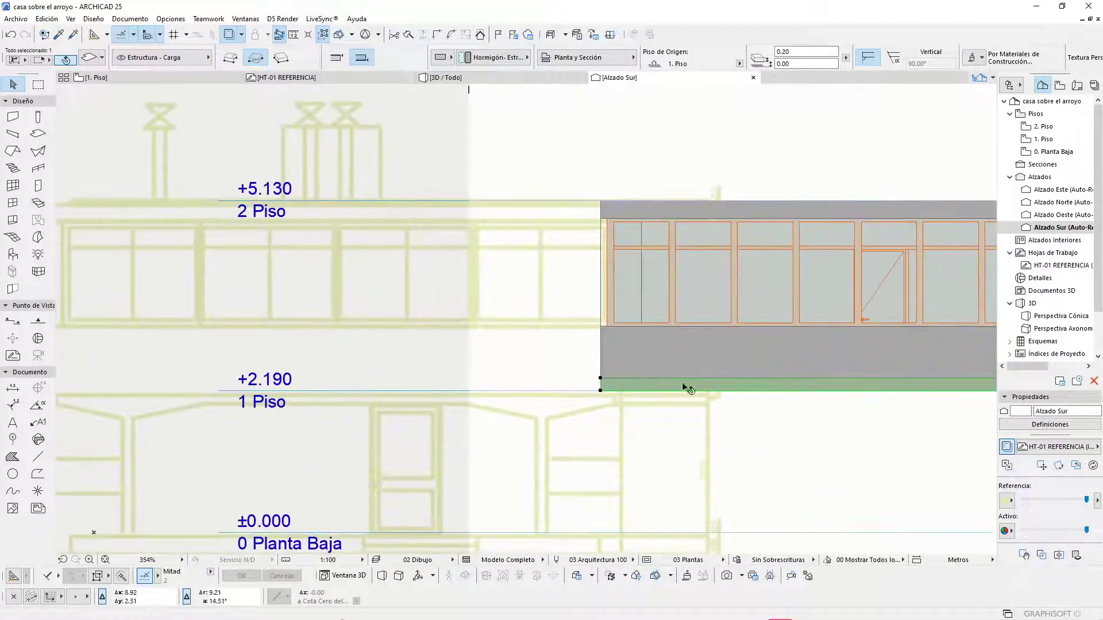
{"action": "left_click", "coordinate": [788, 451]}
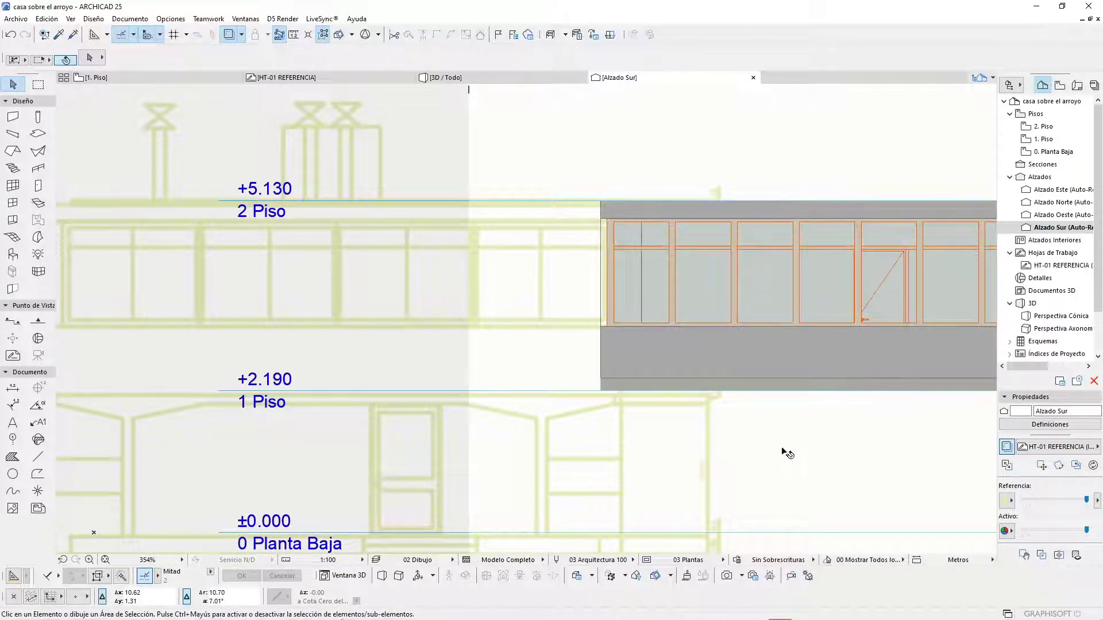
Step: Inspect the slab edge along the wall base in 3D, including the corner and the interior rooms from above
{"action": "key", "text": "F3"}
{"action": "middle_click_drag", "start_coordinate": [342, 450], "coordinate": [444, 438], "text": "shift"}
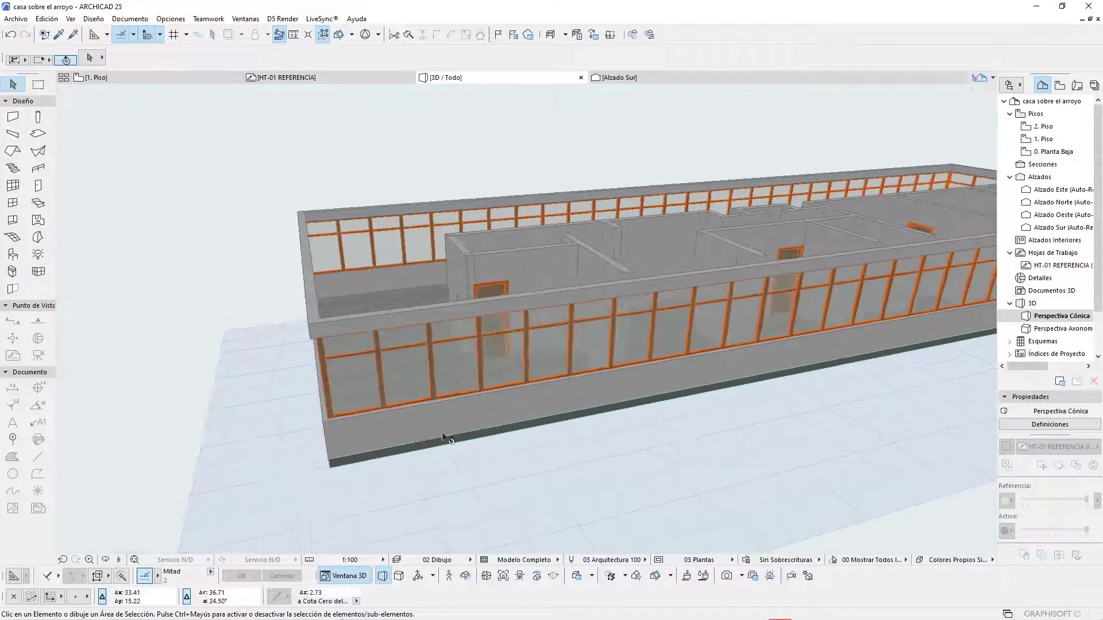
{"action": "scroll", "coordinate": [444, 437], "scroll_direction": "up", "scroll_amount": 6}
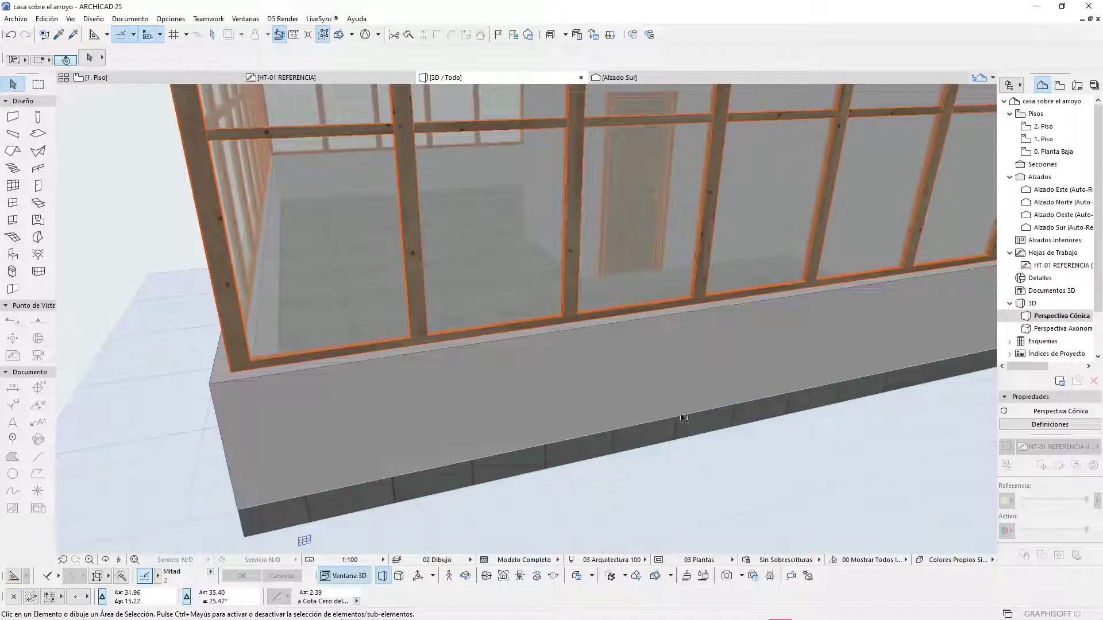
{"action": "scroll", "coordinate": [683, 418], "scroll_direction": "down", "scroll_amount": 3}
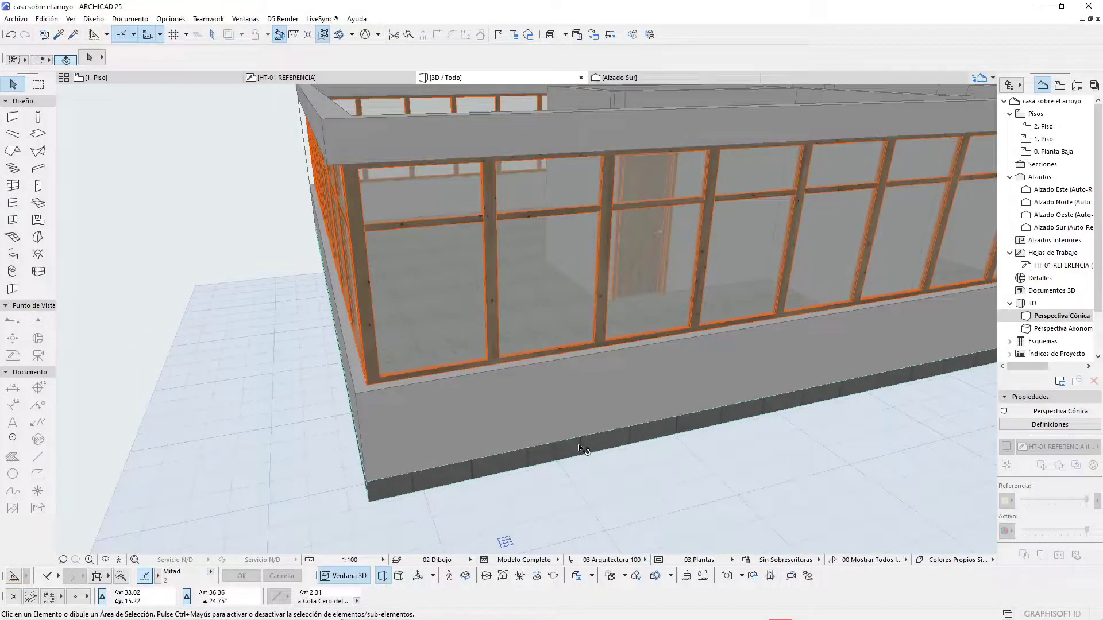
{"action": "left_click", "coordinate": [582, 449]}
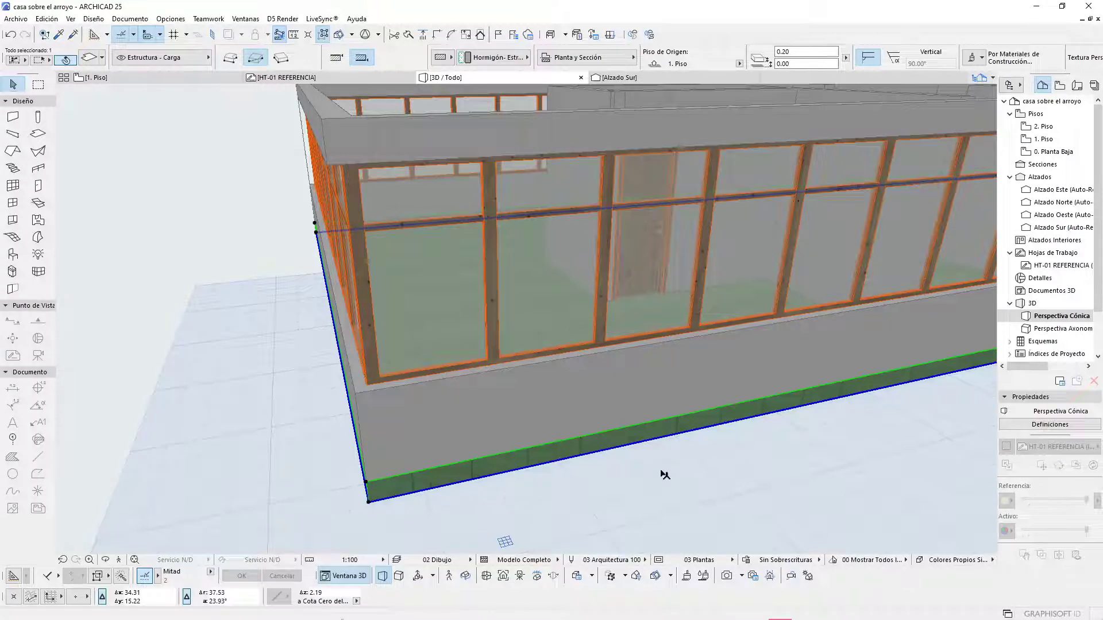
{"action": "left_click", "coordinate": [680, 468]}
{"action": "scroll", "coordinate": [435, 396], "scroll_direction": "down", "scroll_amount": 3}
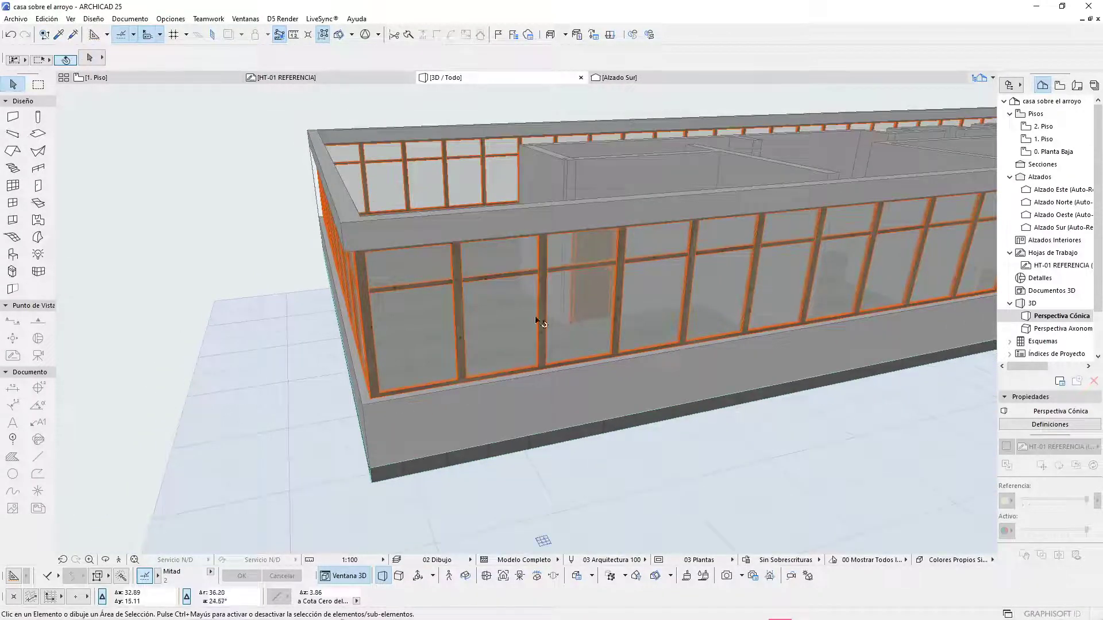
{"action": "scroll", "coordinate": [536, 315], "scroll_direction": "down", "scroll_amount": 8}
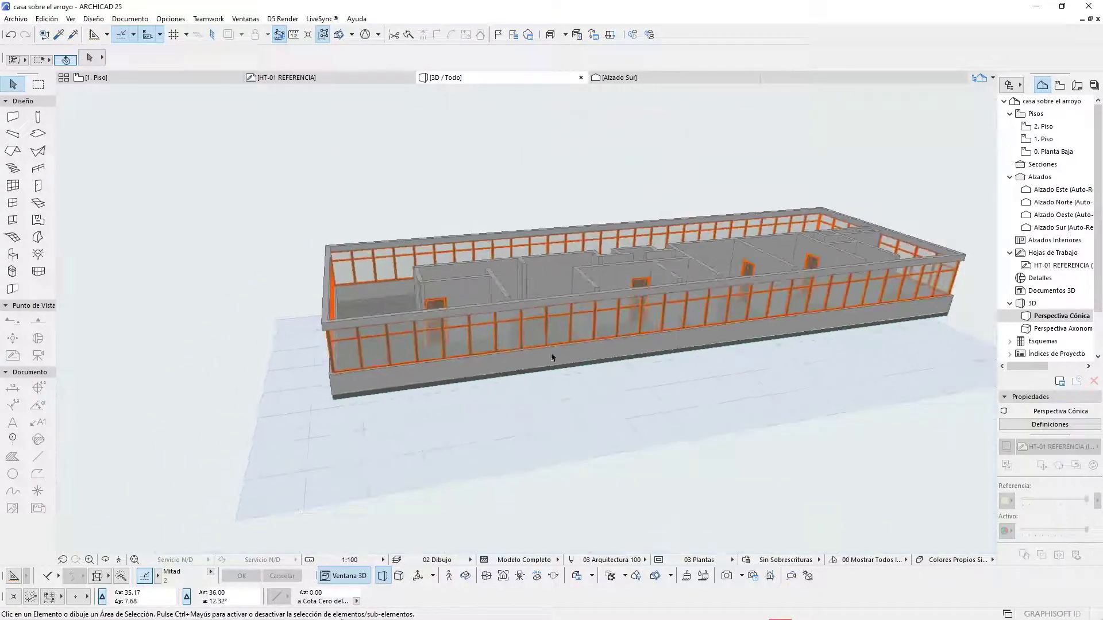
{"action": "middle_click_drag", "start_coordinate": [552, 354], "coordinate": [333, 423], "text": "shift"}
{"action": "scroll", "coordinate": [605, 371], "scroll_direction": "up", "scroll_amount": 3}
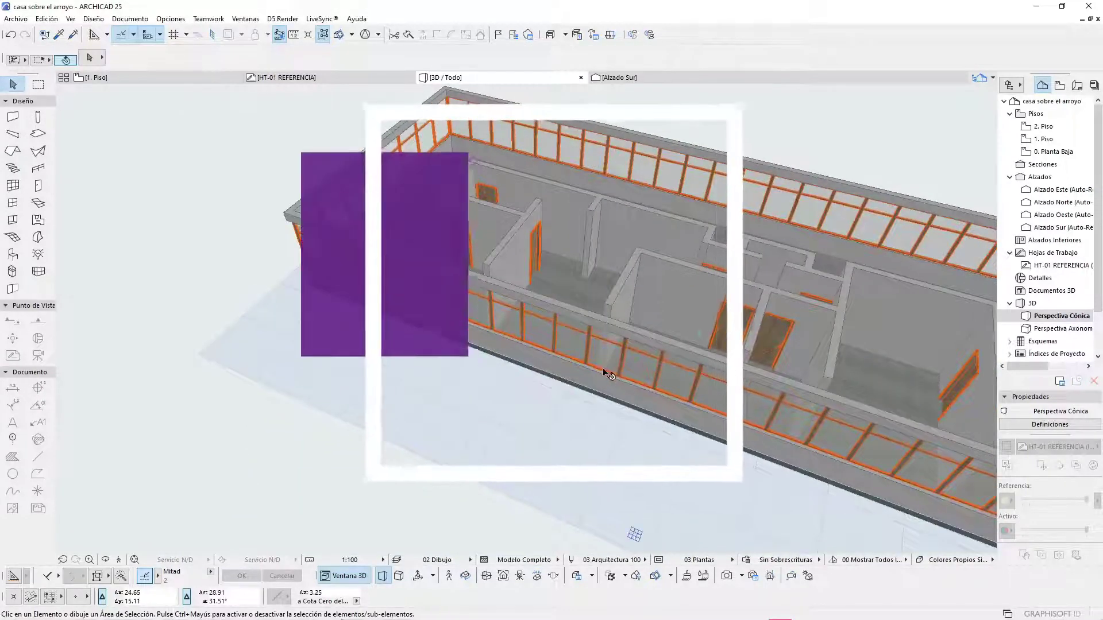
{"action": "middle_click_drag", "start_coordinate": [608, 374], "coordinate": [520, 373], "text": "shift"}
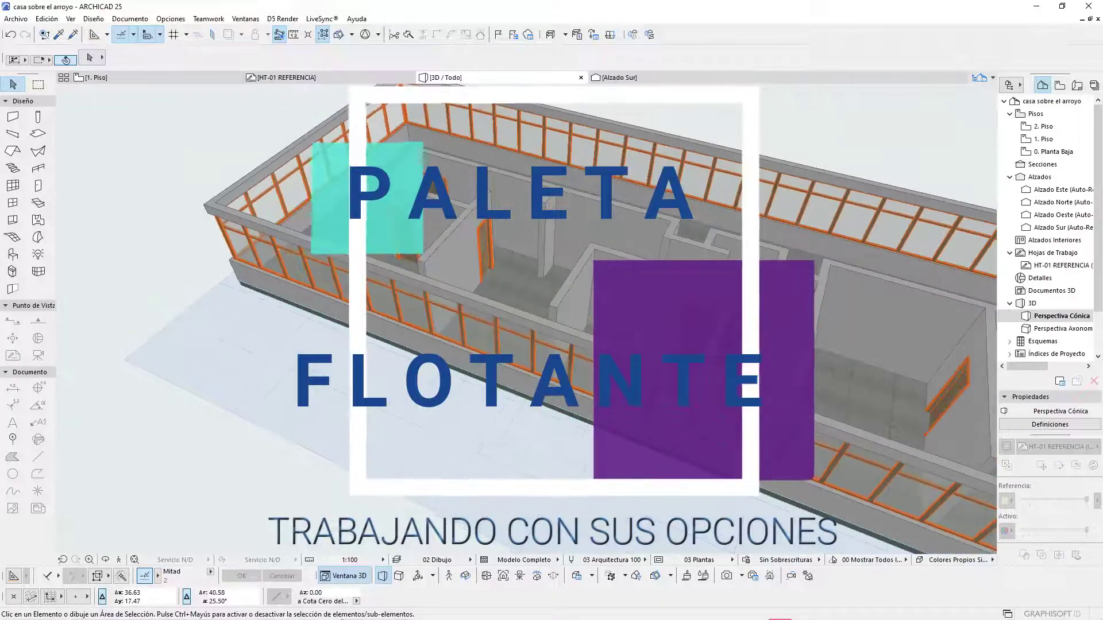
Step: Review the node editing options of the long exterior wall's base corner in 3D, leaving the wall as it is
{"action": "left_click", "coordinate": [598, 341]}
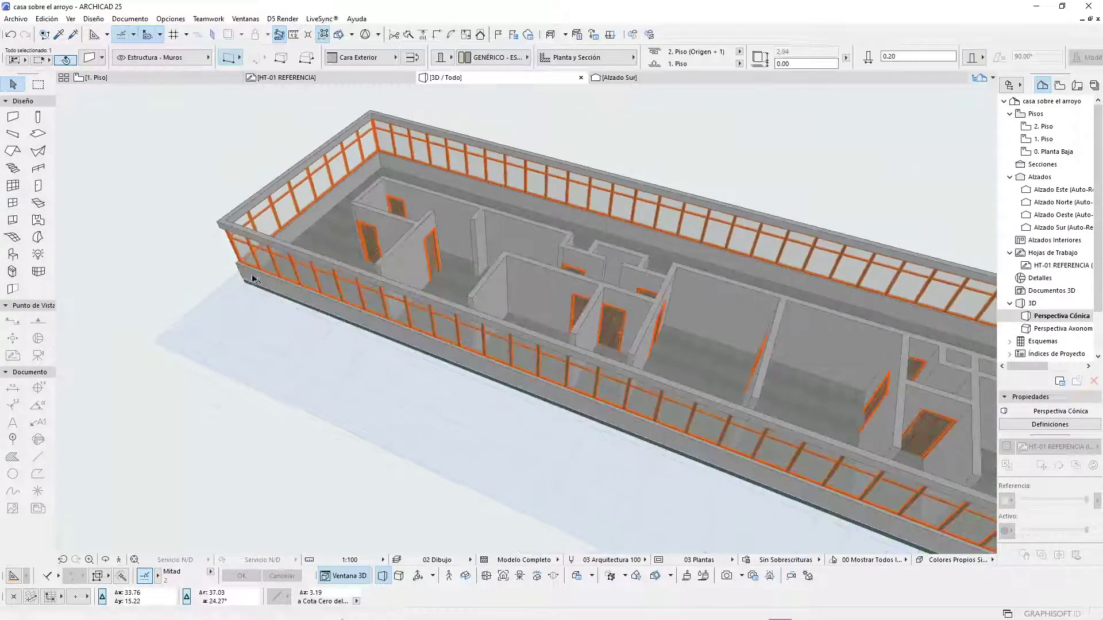
{"action": "scroll", "coordinate": [253, 280], "scroll_direction": "down", "scroll_amount": 3}
{"action": "middle_click_drag", "start_coordinate": [813, 510], "coordinate": [783, 384], "text": "shift"}
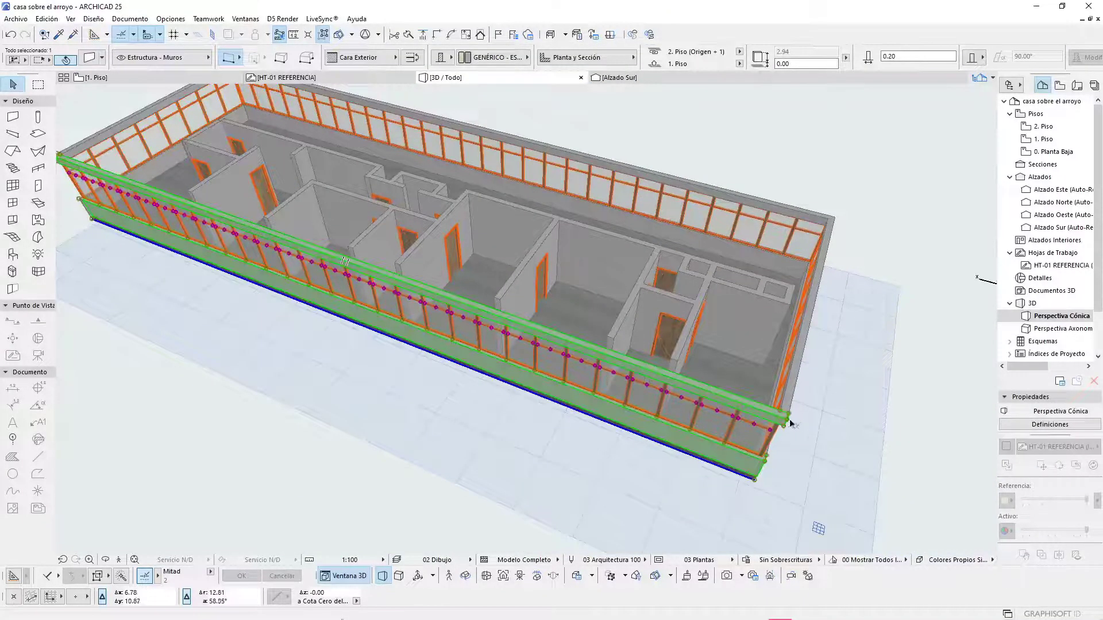
{"action": "left_click", "coordinate": [756, 483]}
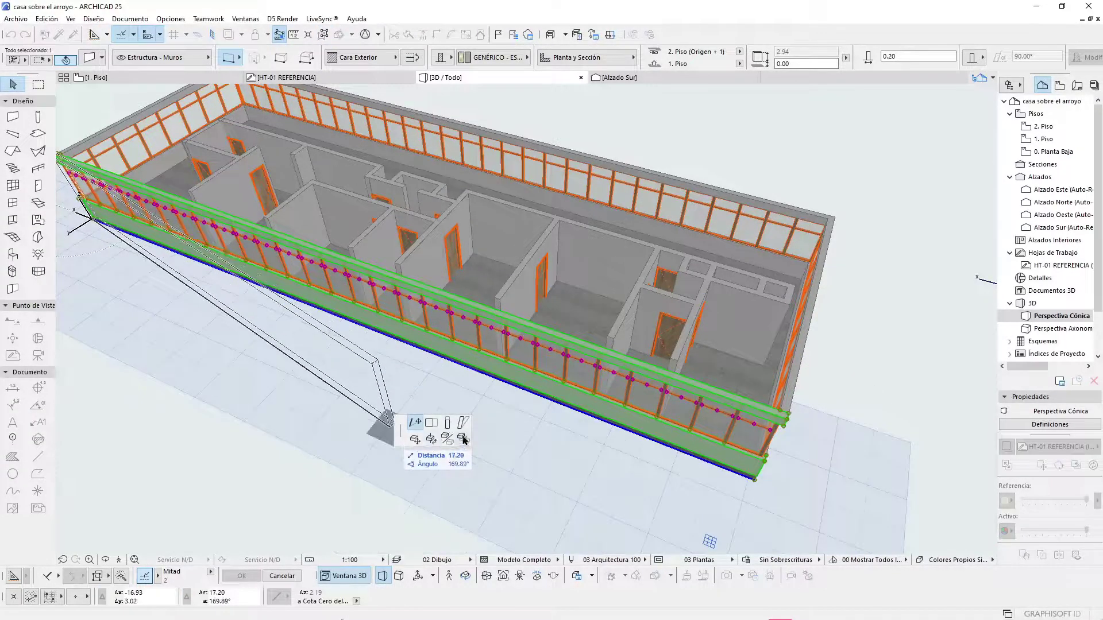
{"action": "scroll", "coordinate": [756, 483], "scroll_direction": "up", "scroll_amount": 3}
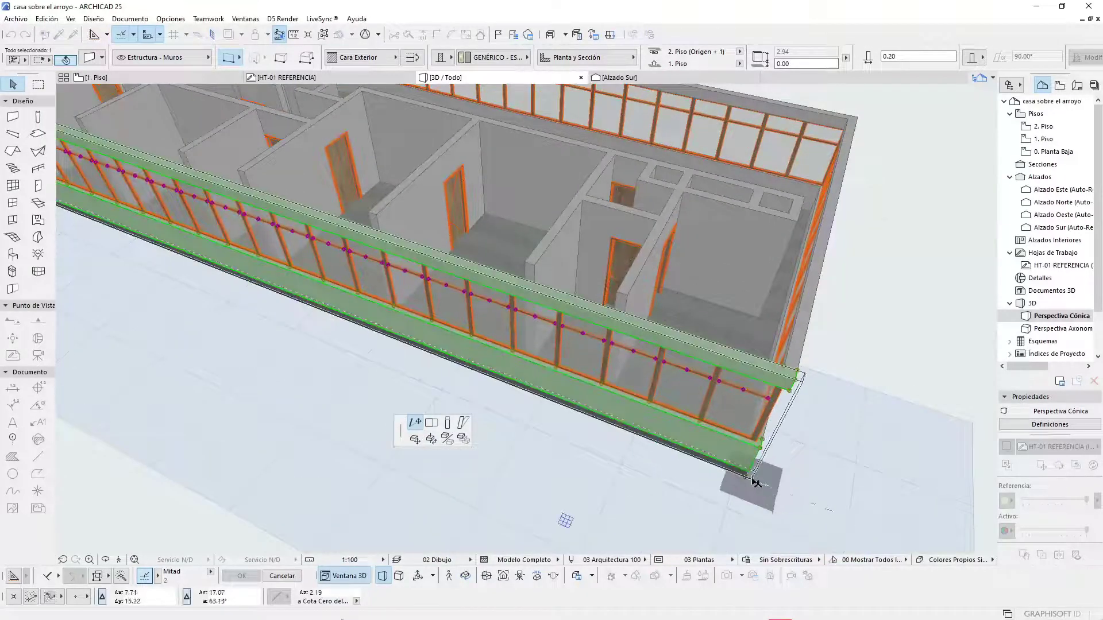
{"action": "key", "text": "Escape"}
{"action": "key", "text": "Escape"}
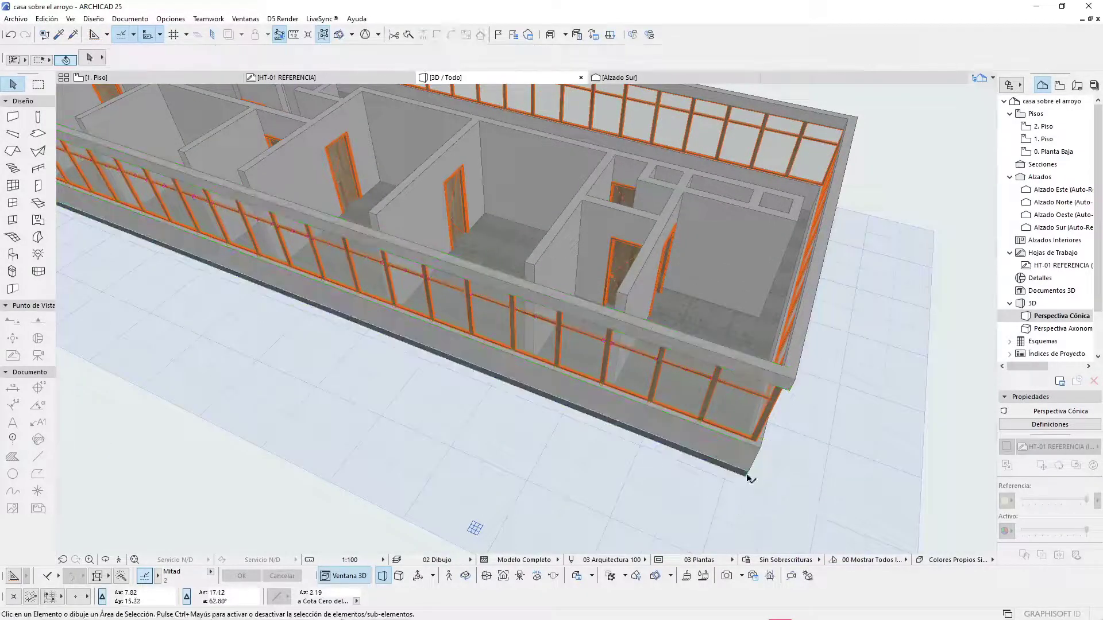
Step: Select the floor slab in 3D and review the editing options of its corner node, including Simetría
{"action": "left_click", "coordinate": [748, 476]}
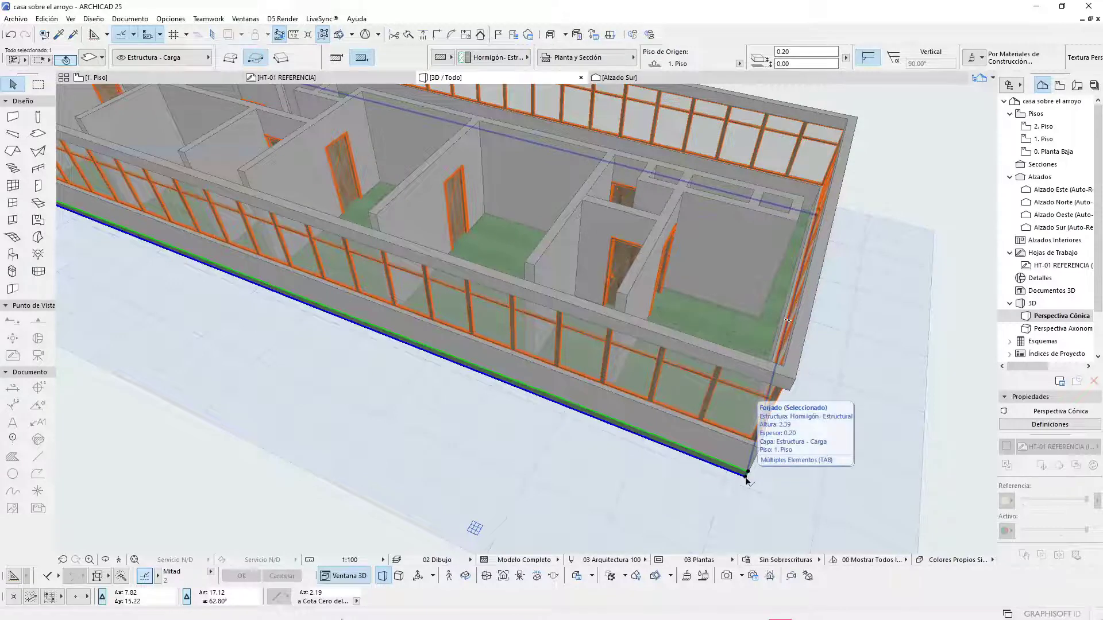
{"action": "left_click", "coordinate": [746, 483]}
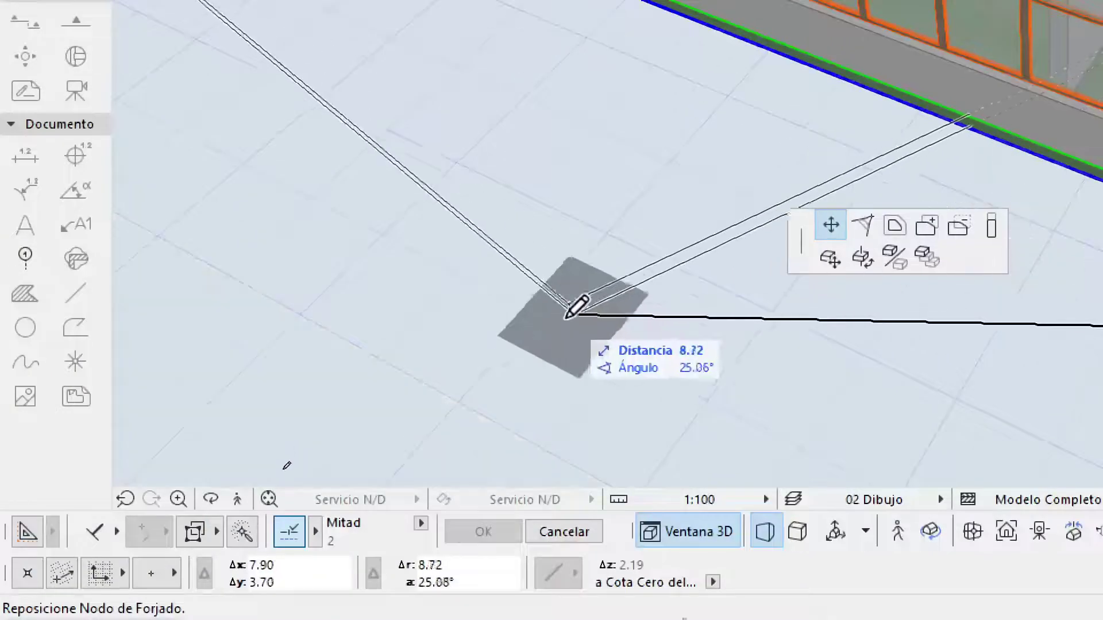
{"action": "scroll", "coordinate": [386, 414], "scroll_direction": "down", "scroll_amount": 2}
{"action": "scroll", "coordinate": [450, 383], "scroll_direction": "down", "scroll_amount": 1}
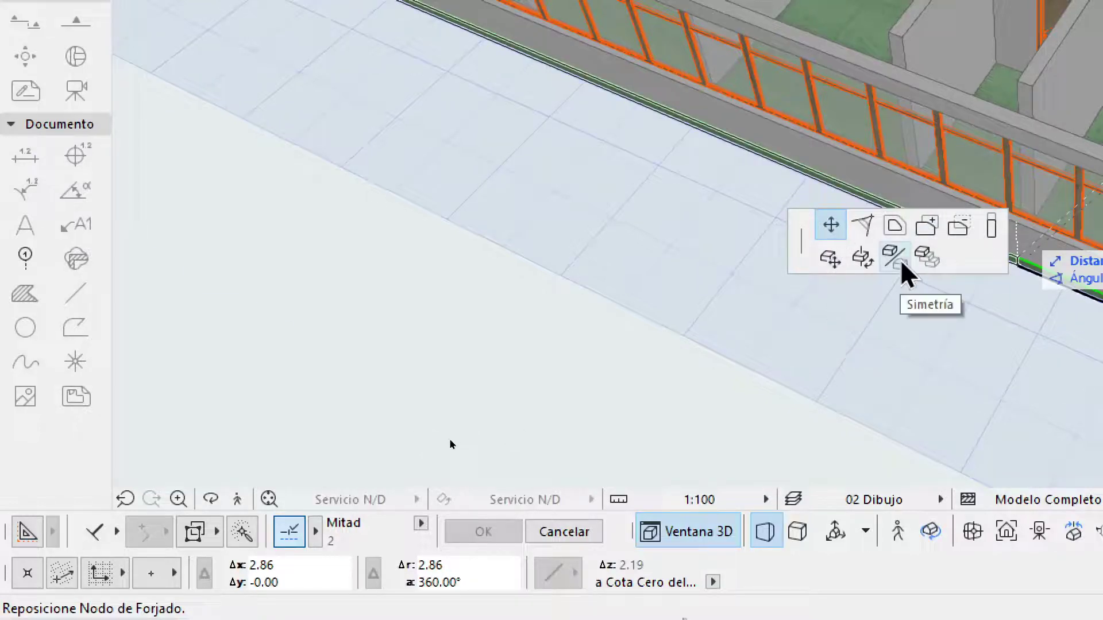
{"action": "left_click", "coordinate": [905, 274]}
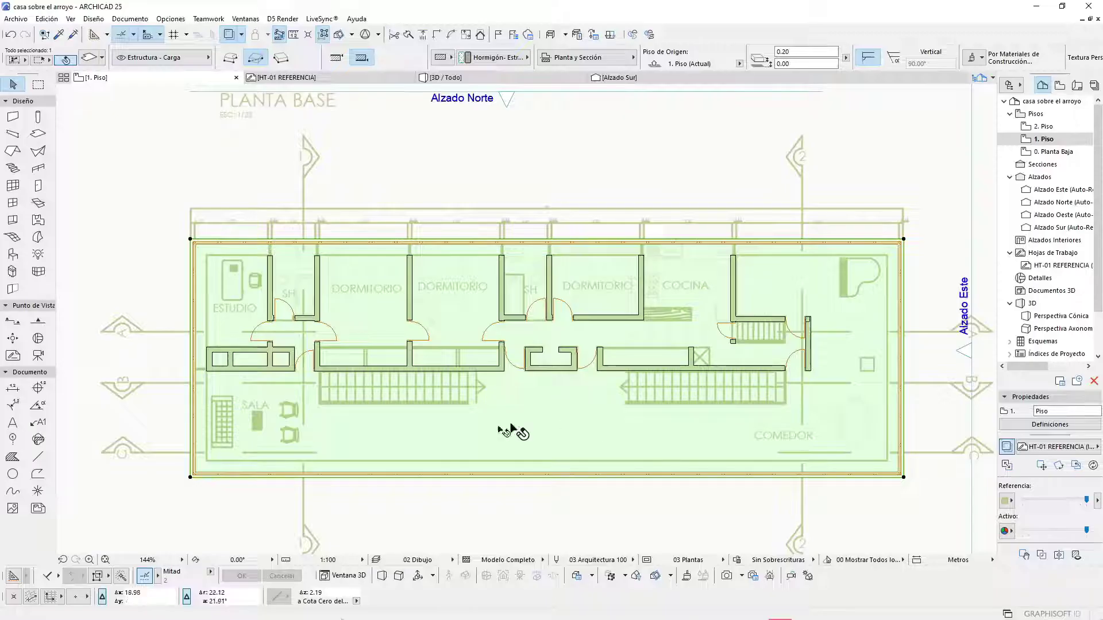
Step: Review the editing options of the slab's corner node in the 1. Piso floor plan, then cancel the edit
{"action": "left_click", "coordinate": [905, 482]}
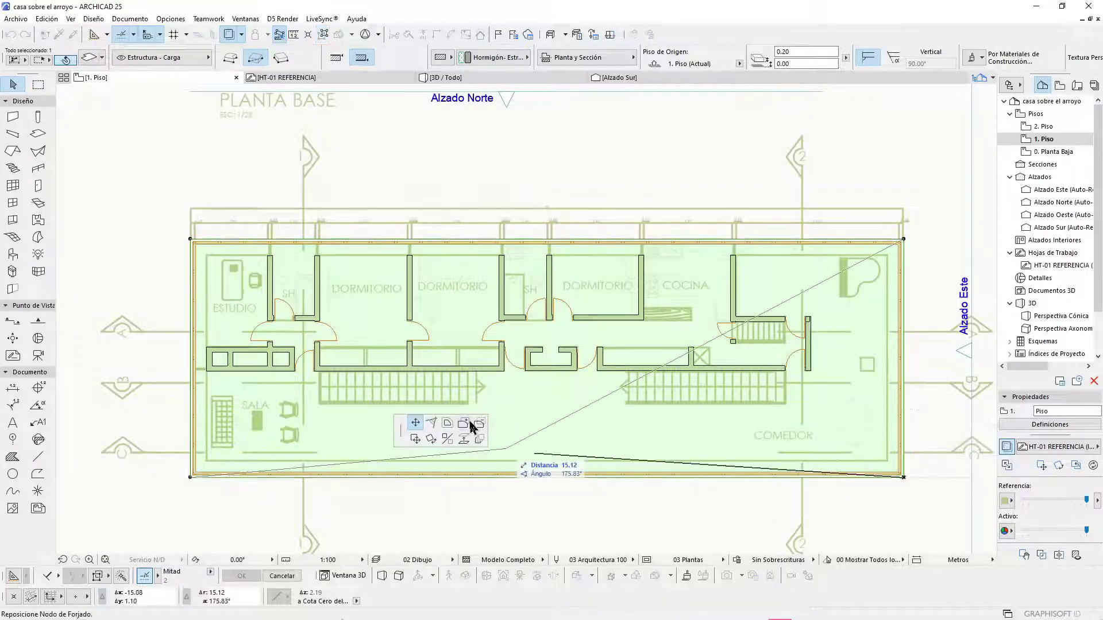
{"action": "scroll", "coordinate": [426, 435], "scroll_direction": "up", "scroll_amount": 2}
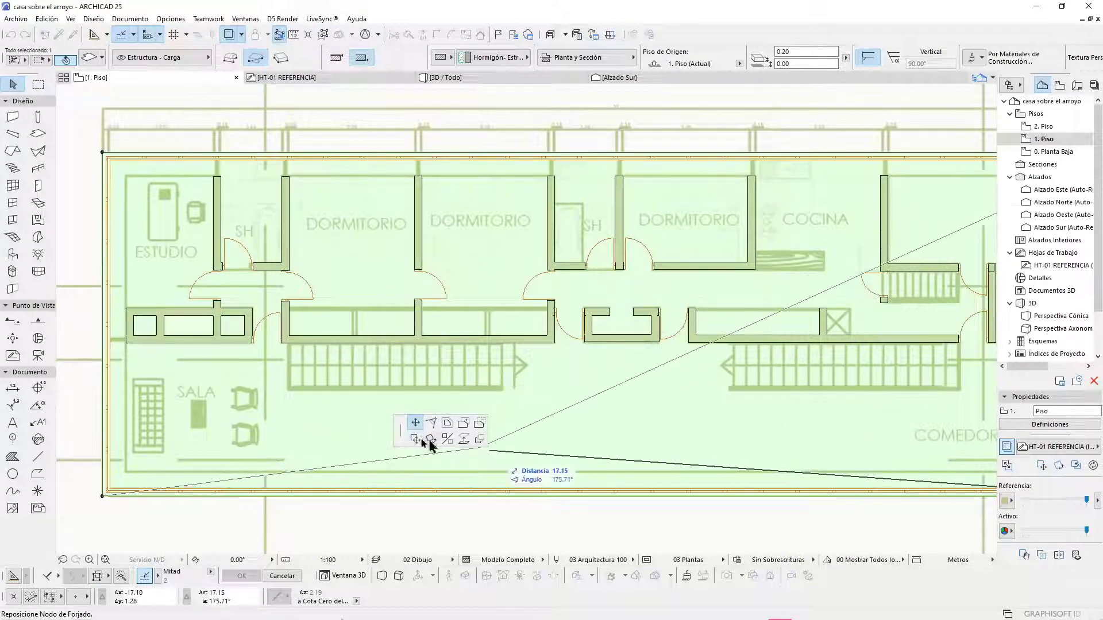
{"action": "key", "text": "Escape"}
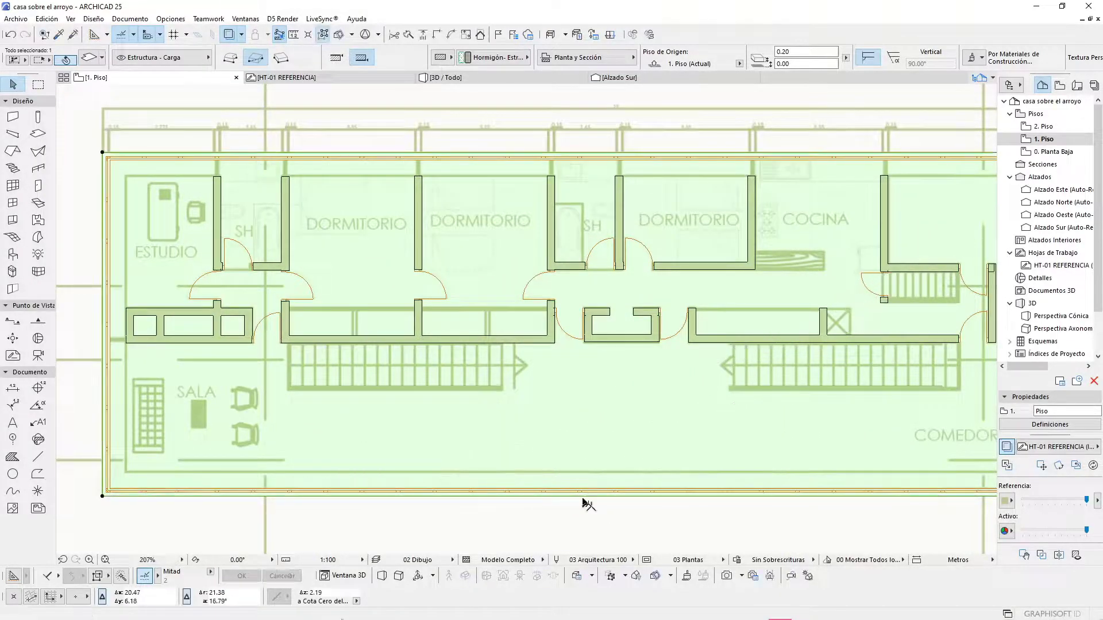
Step: Preview the edge editing options on the slab's long edge beside the sala and comedor, including bending it into an arc
{"action": "left_click", "coordinate": [582, 498]}
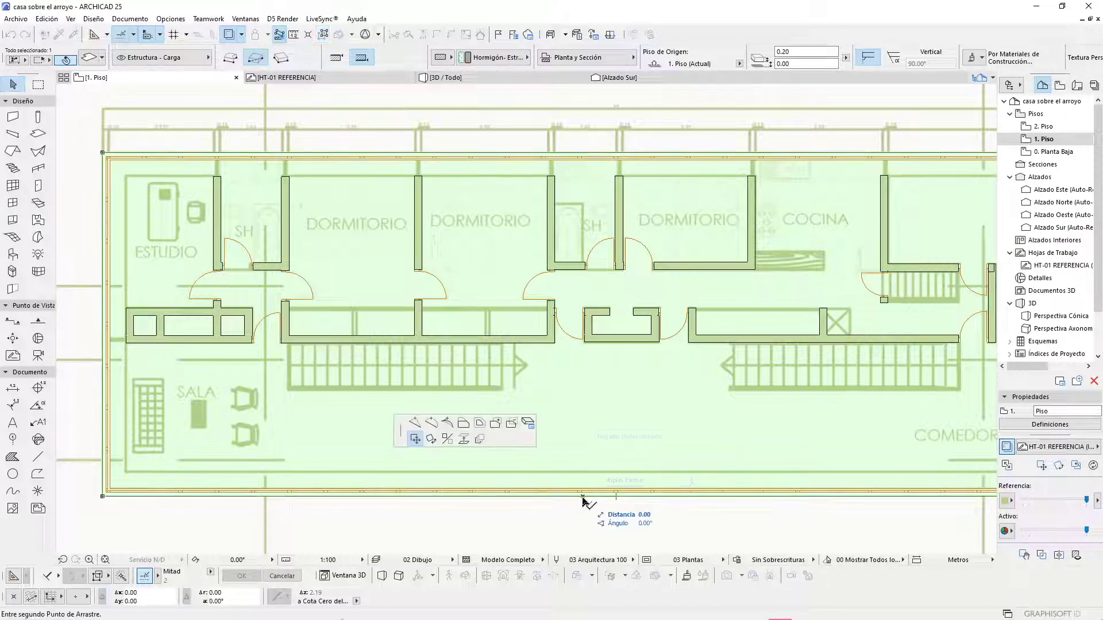
{"action": "left_click", "coordinate": [431, 424]}
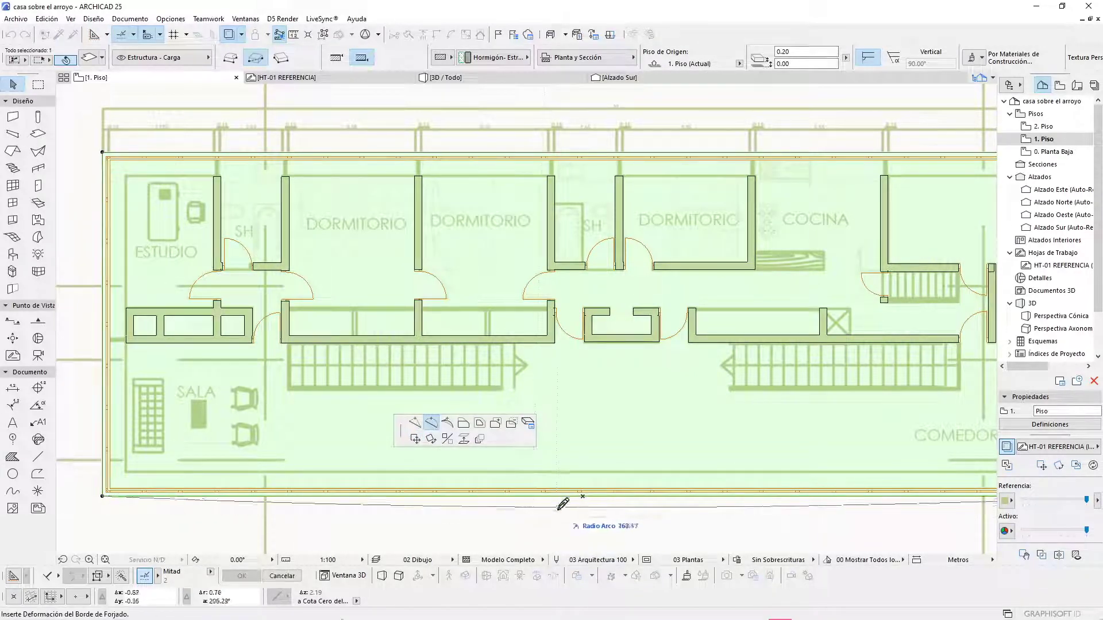
{"action": "left_click", "coordinate": [446, 425]}
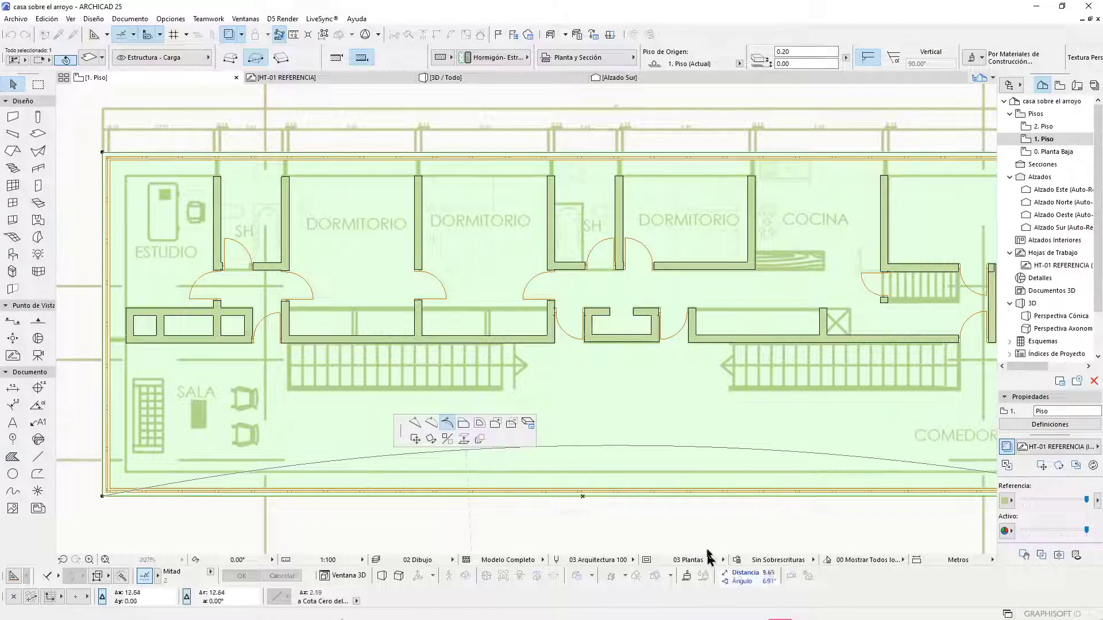
{"action": "left_click", "coordinate": [462, 426]}
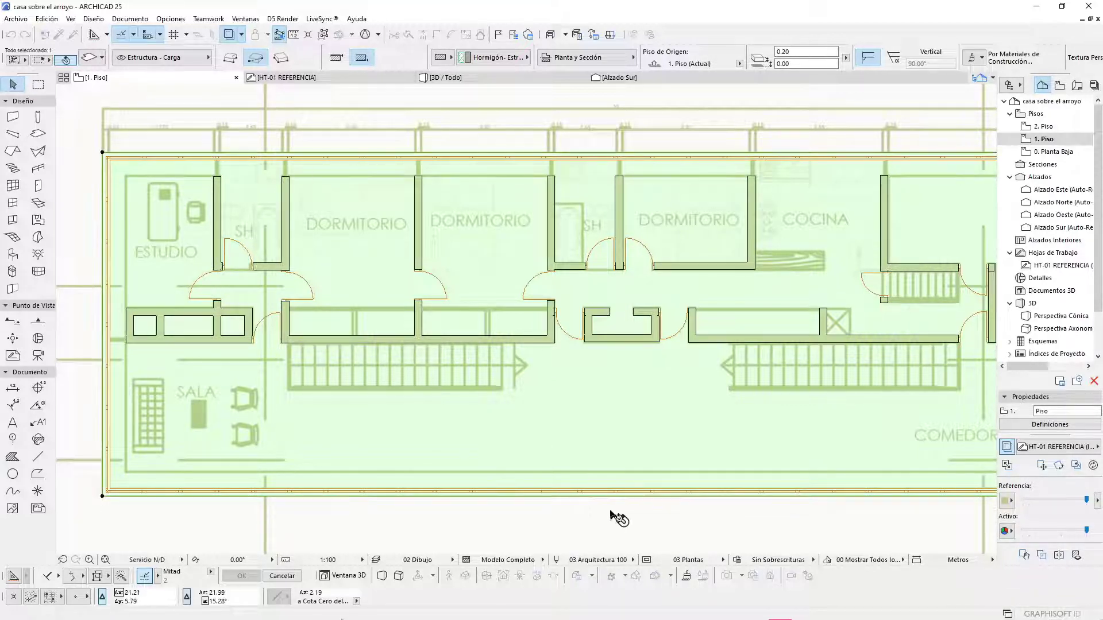
{"action": "left_click", "coordinate": [592, 501]}
Step: Select the strip window in the long wall beside the sala and review its editing options, including Elevar, without changing it
{"action": "left_click", "coordinate": [587, 492]}
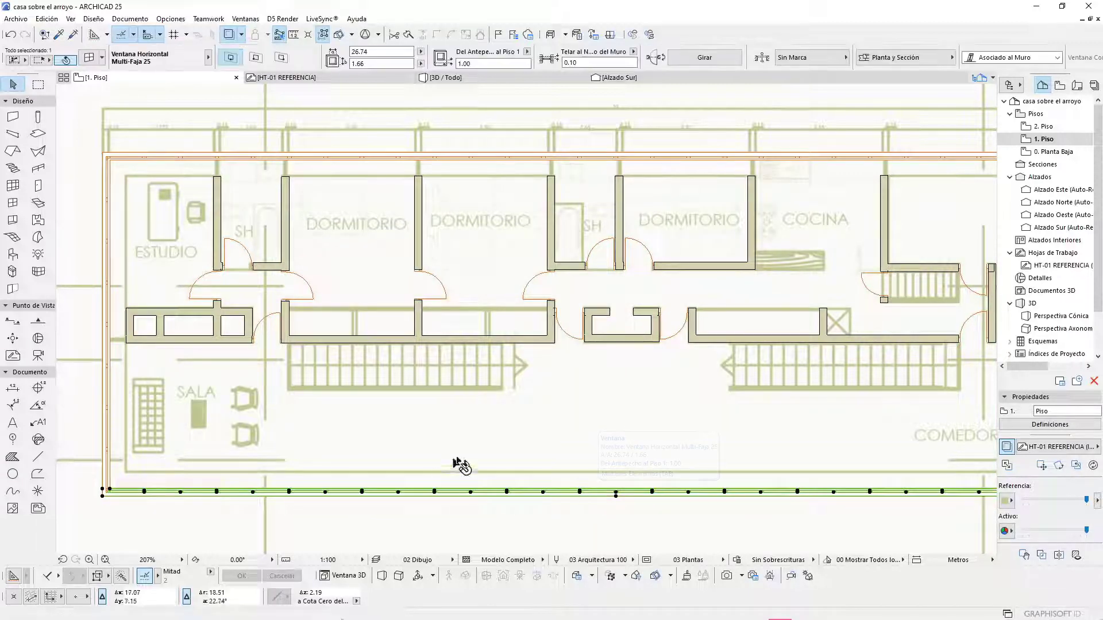
{"action": "left_click", "coordinate": [653, 494]}
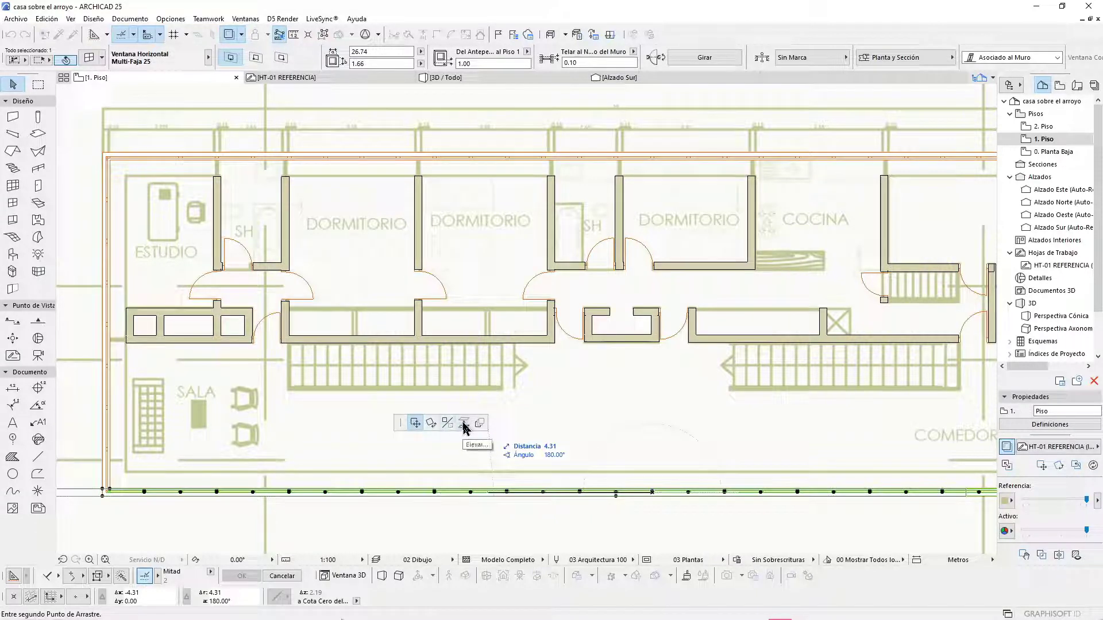
{"action": "key", "text": "Escape"}
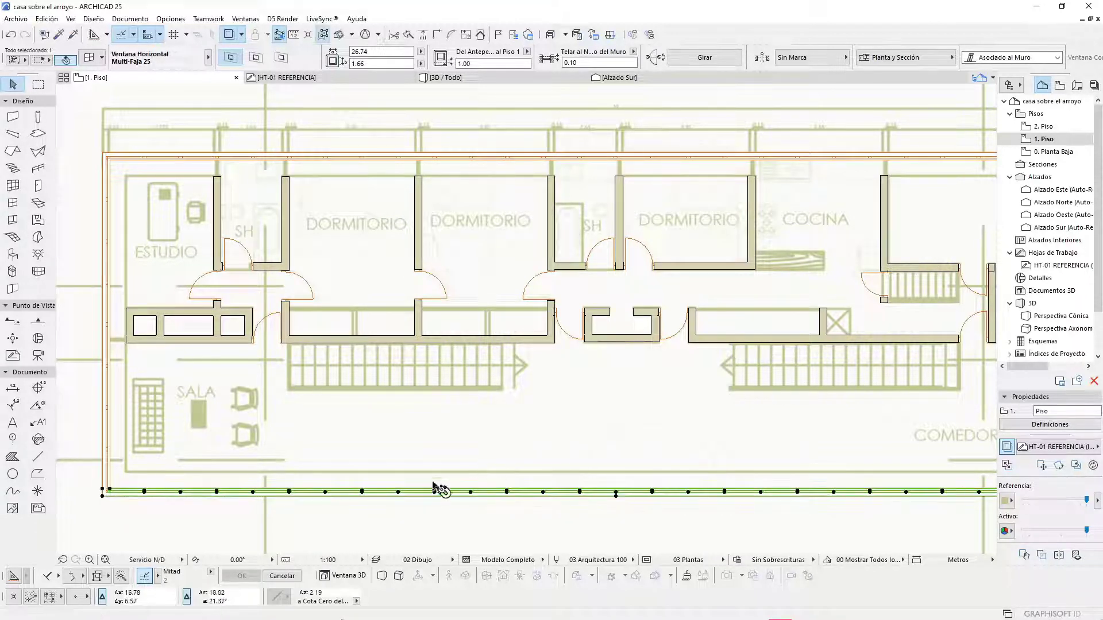
{"action": "left_click", "coordinate": [88, 487]}
Step: Select the interior wall between the kitchen and the comedor stair and review its endpoint and edge editing options, including Simetría and Multiplicar, without changing it
{"action": "scroll", "coordinate": [195, 374], "scroll_direction": "down", "scroll_amount": 2}
{"action": "scroll", "coordinate": [561, 264], "scroll_direction": "up", "scroll_amount": 3}
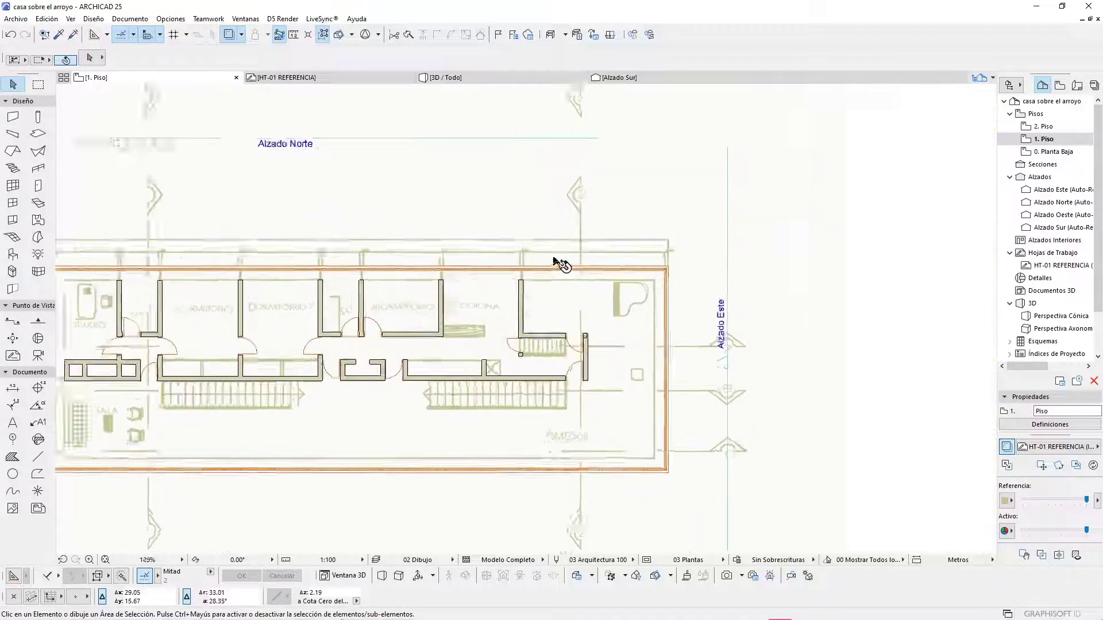
{"action": "scroll", "coordinate": [632, 285], "scroll_direction": "up", "scroll_amount": 3}
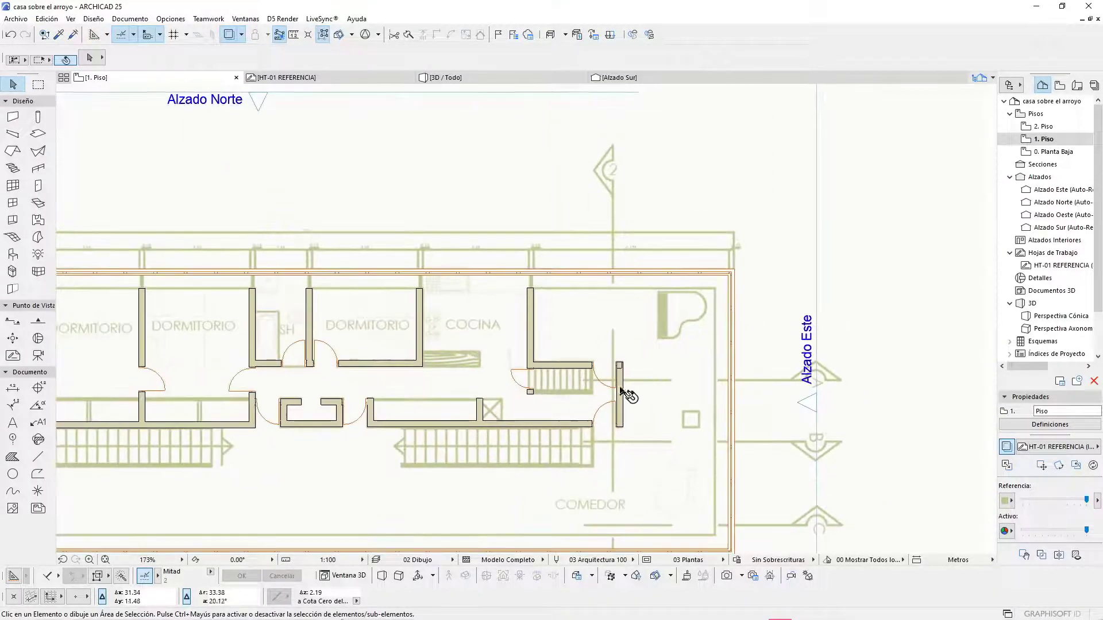
{"action": "left_click", "coordinate": [536, 439]}
{"action": "scroll", "coordinate": [285, 436], "scroll_direction": "up", "scroll_amount": 1}
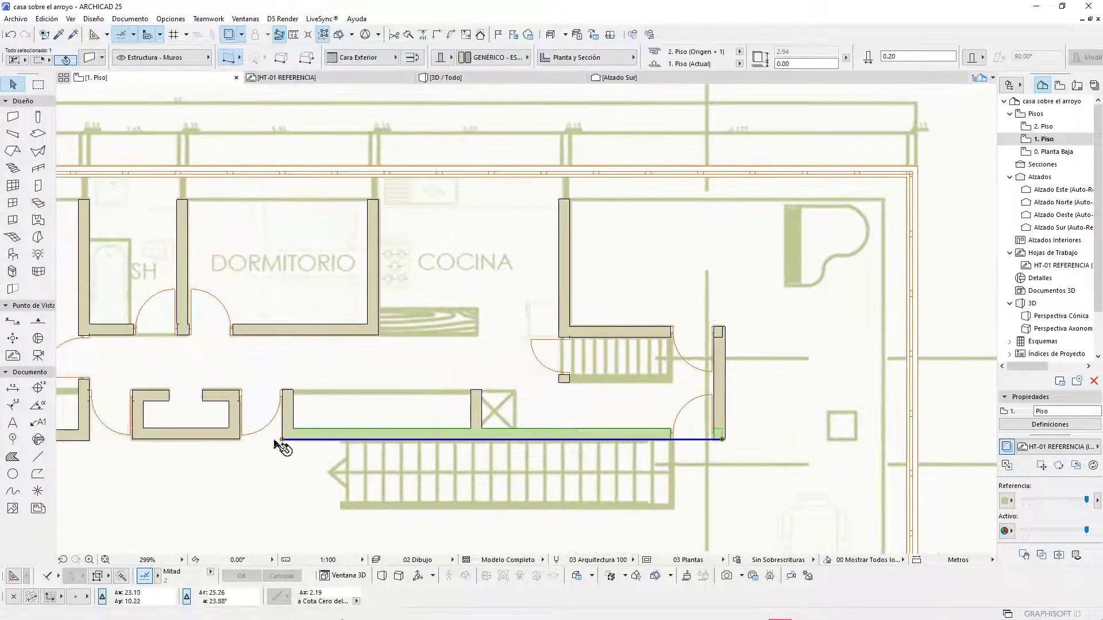
{"action": "left_click", "coordinate": [284, 437]}
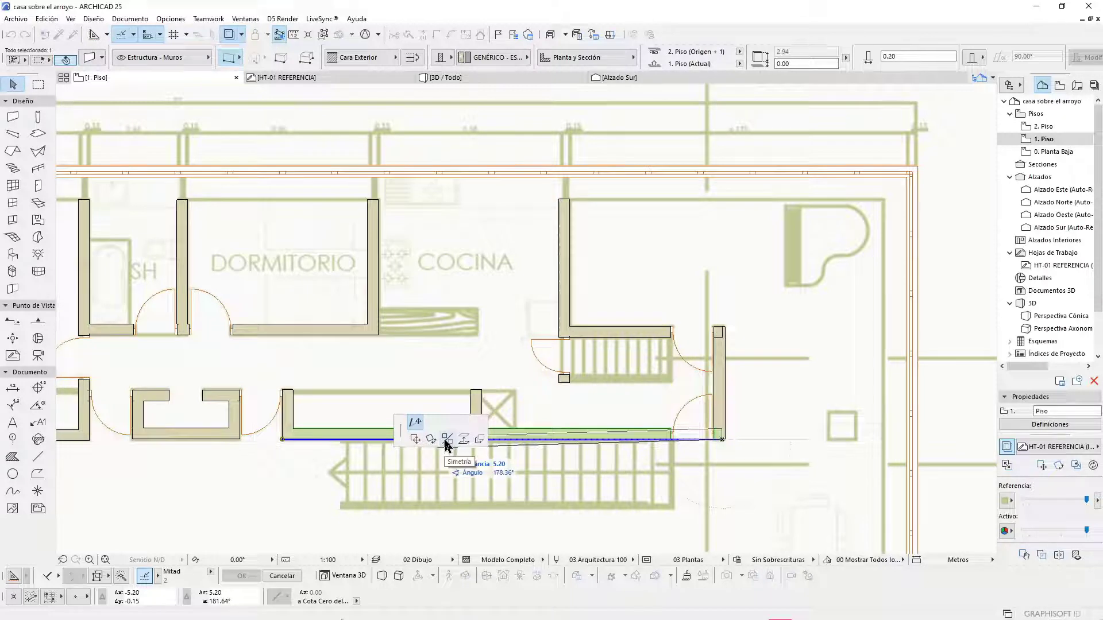
{"action": "left_click", "coordinate": [479, 440]}
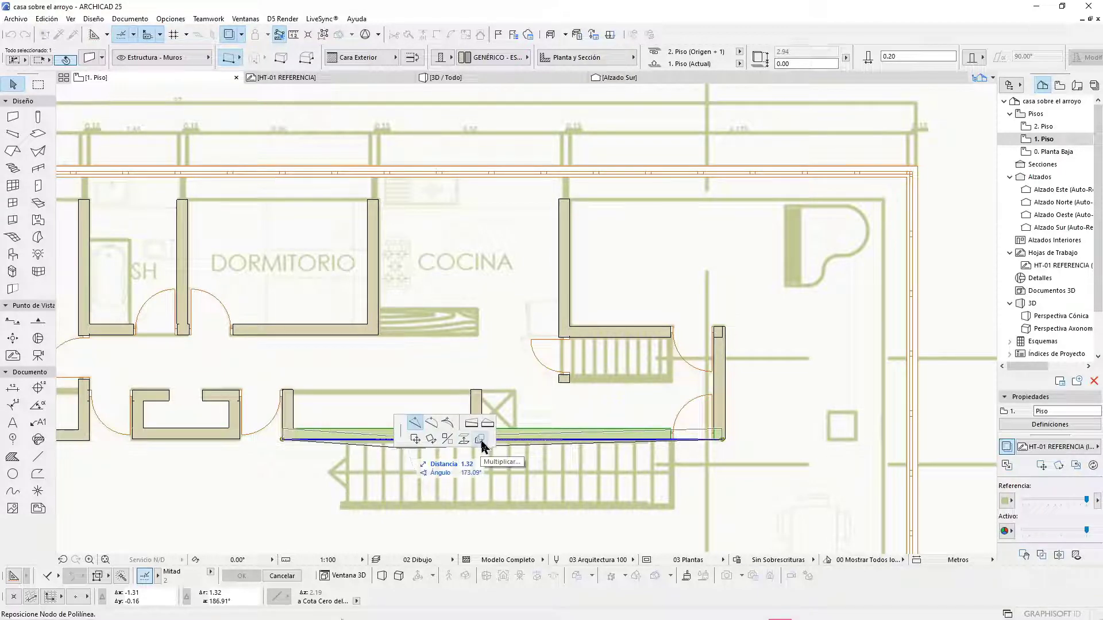
{"action": "key", "text": "Escape"}
{"action": "key", "text": "Escape"}
{"action": "scroll", "coordinate": [750, 386], "scroll_direction": "down", "scroll_amount": 5}
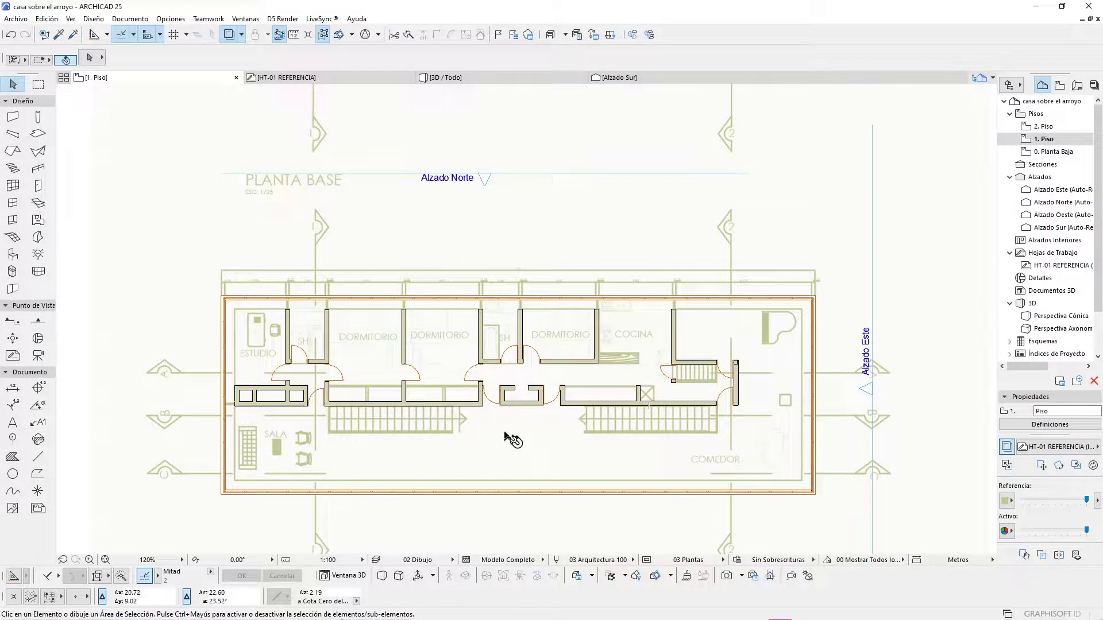
Step: Select the floor slab and subtract a rectangular opening matching the staircase outline beside the comedor
{"action": "left_click", "coordinate": [814, 316]}
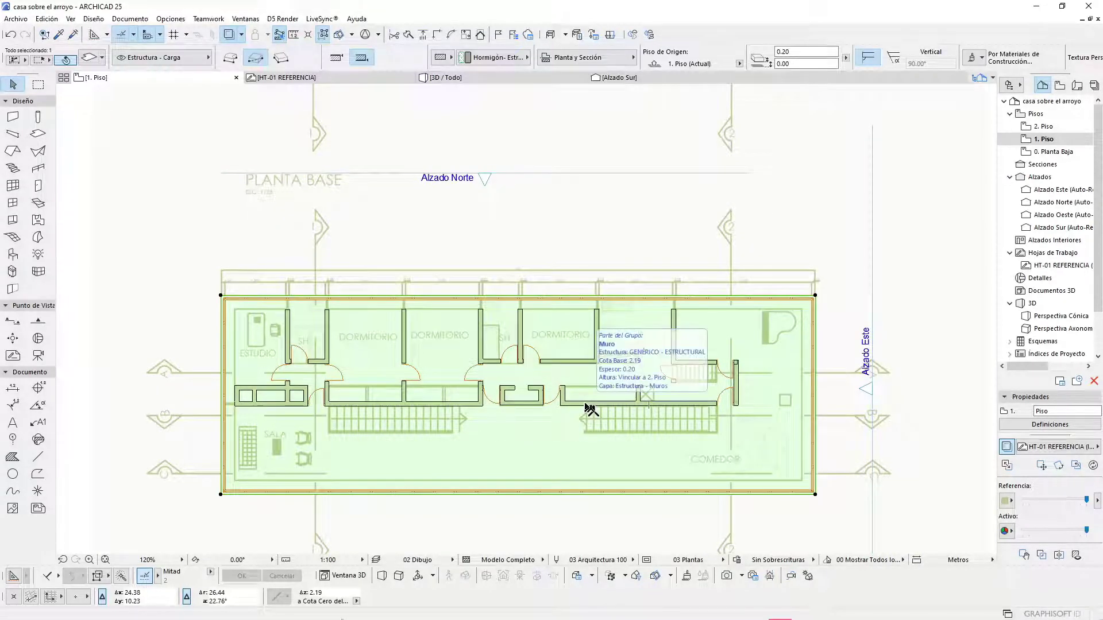
{"action": "scroll", "coordinate": [557, 414], "scroll_direction": "up", "scroll_amount": 3}
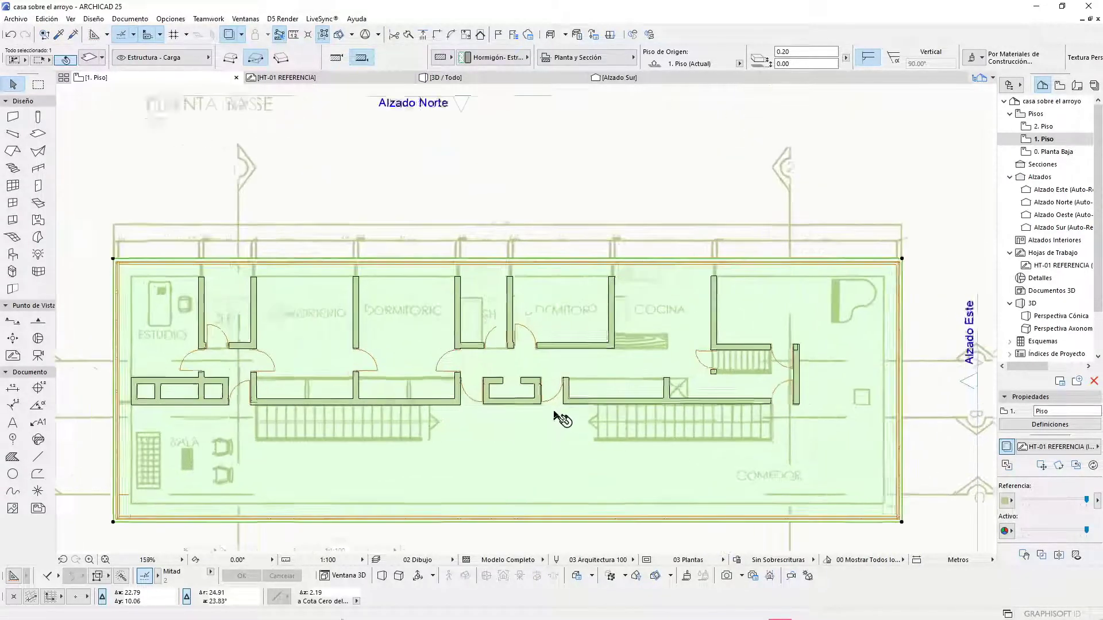
{"action": "scroll", "coordinate": [664, 300], "scroll_direction": "down", "scroll_amount": 3}
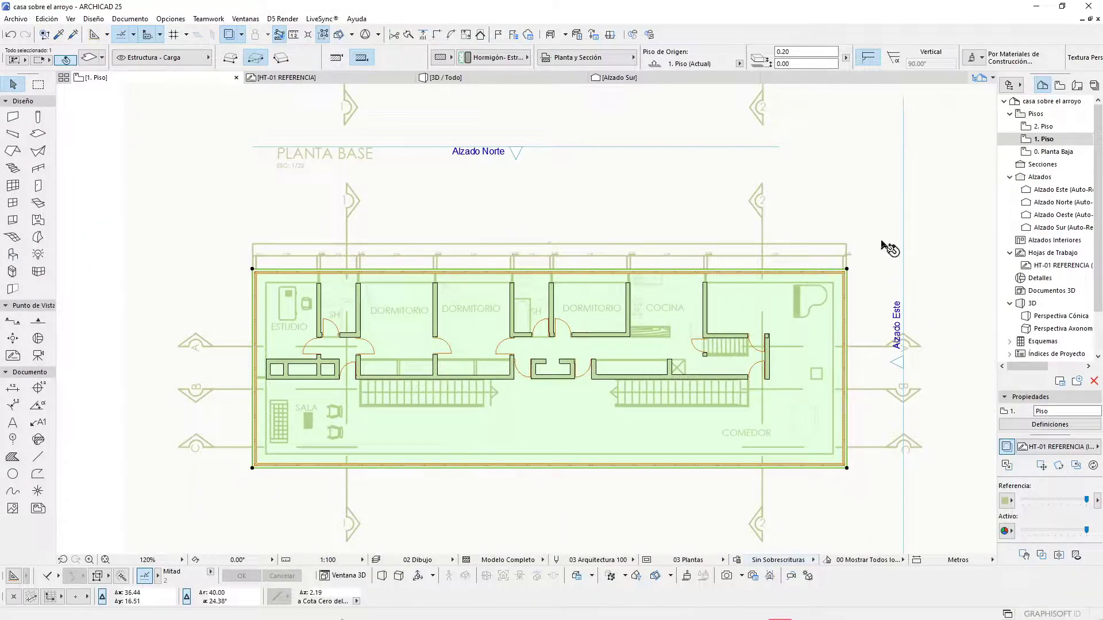
{"action": "scroll", "coordinate": [509, 431], "scroll_direction": "up", "scroll_amount": 1}
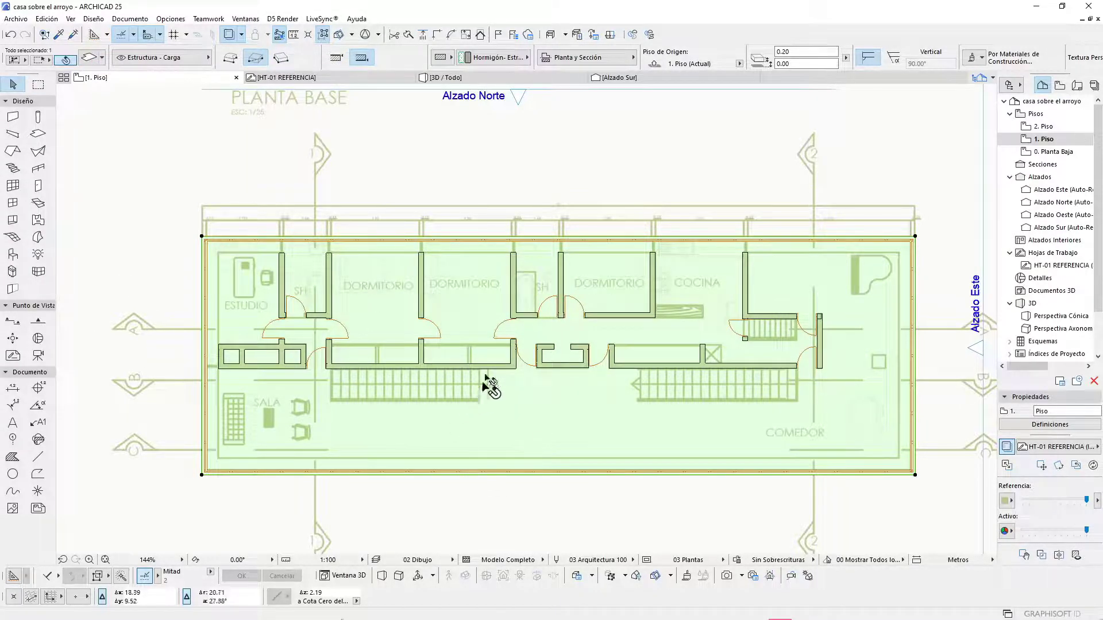
{"action": "left_click", "coordinate": [529, 480]}
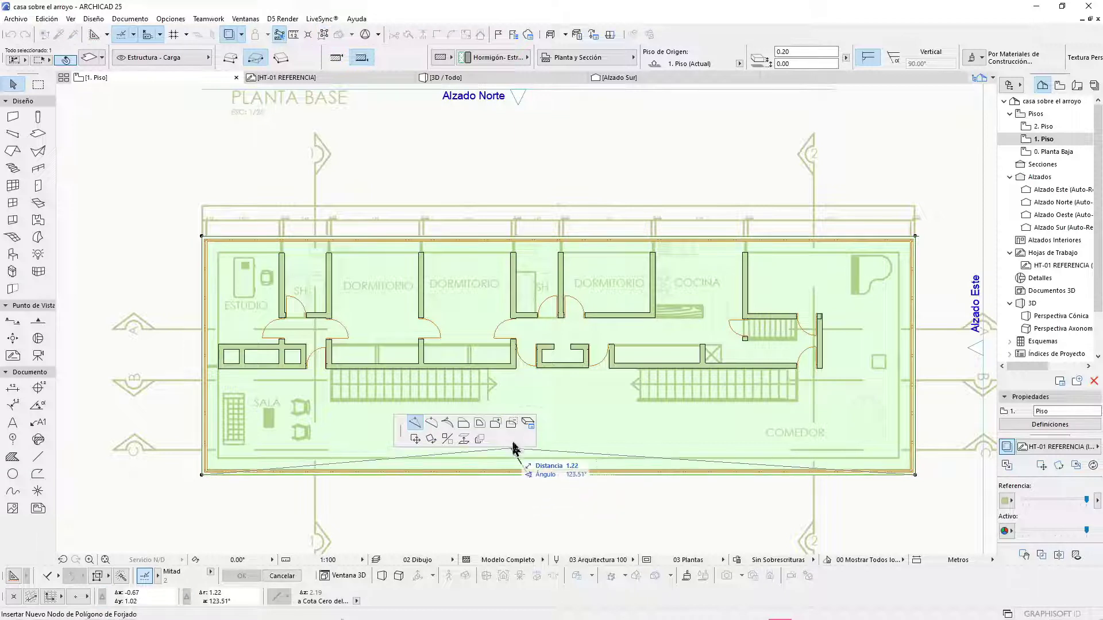
{"action": "left_click", "coordinate": [512, 426]}
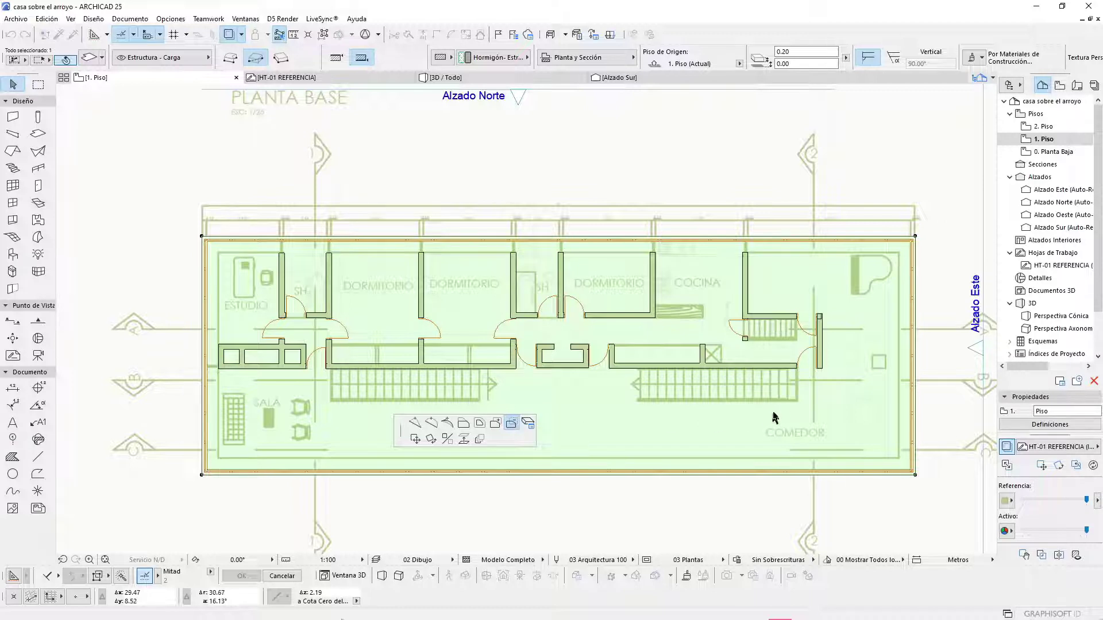
{"action": "left_click", "coordinate": [798, 401]}
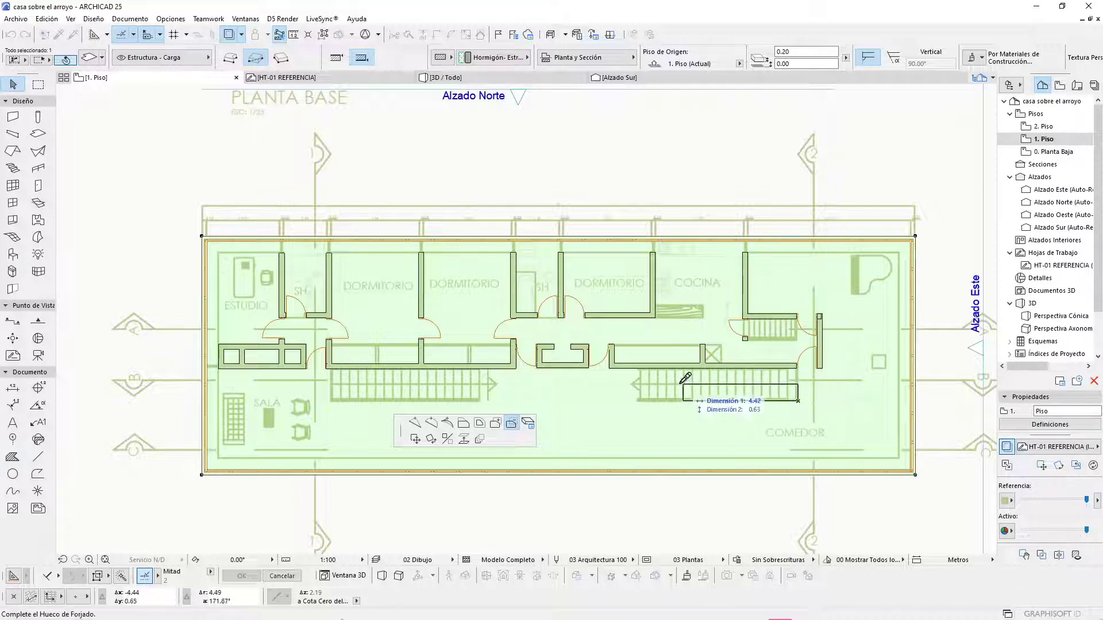
{"action": "left_click", "coordinate": [641, 369]}
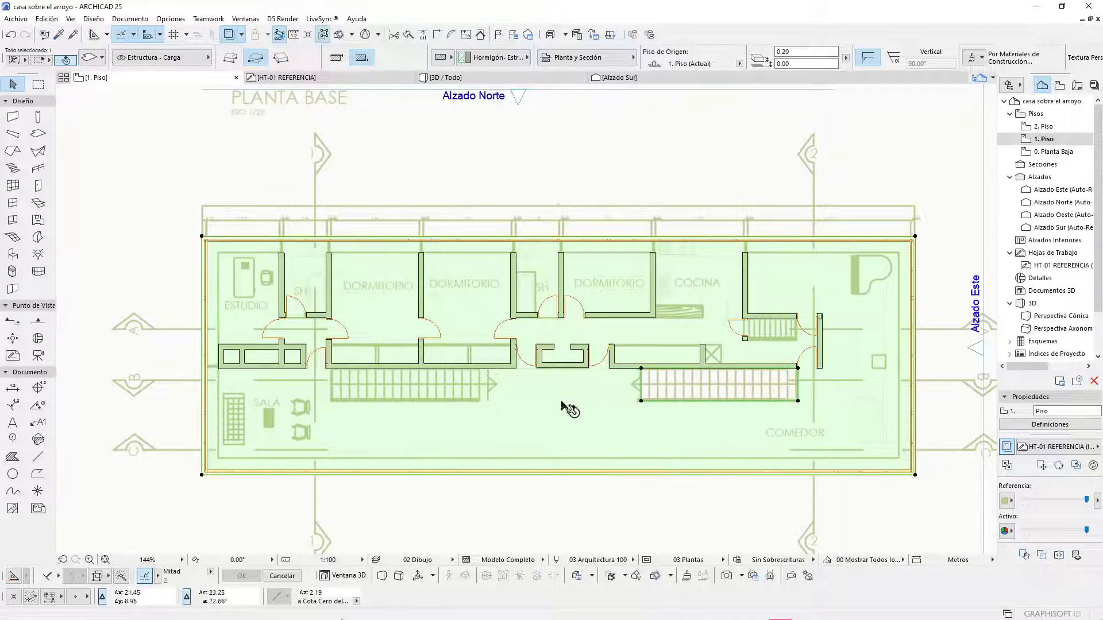
Step: Subtract a second rectangular opening from the slab over the staircase beside the sala, and inspect the slab alone in 3D
{"action": "left_click", "coordinate": [383, 477]}
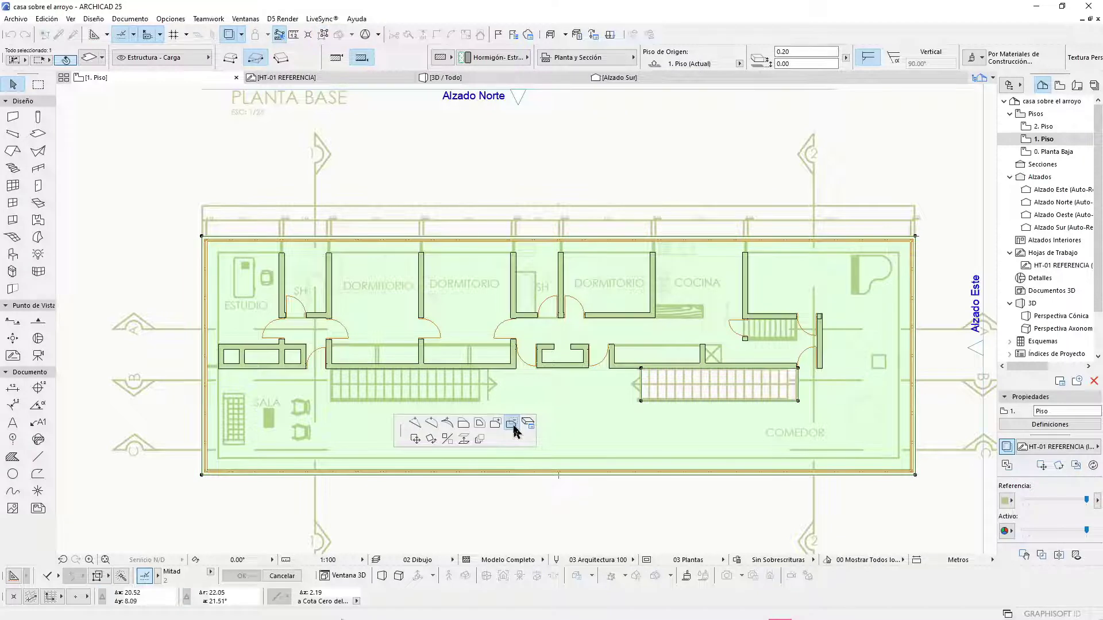
{"action": "left_click", "coordinate": [330, 403]}
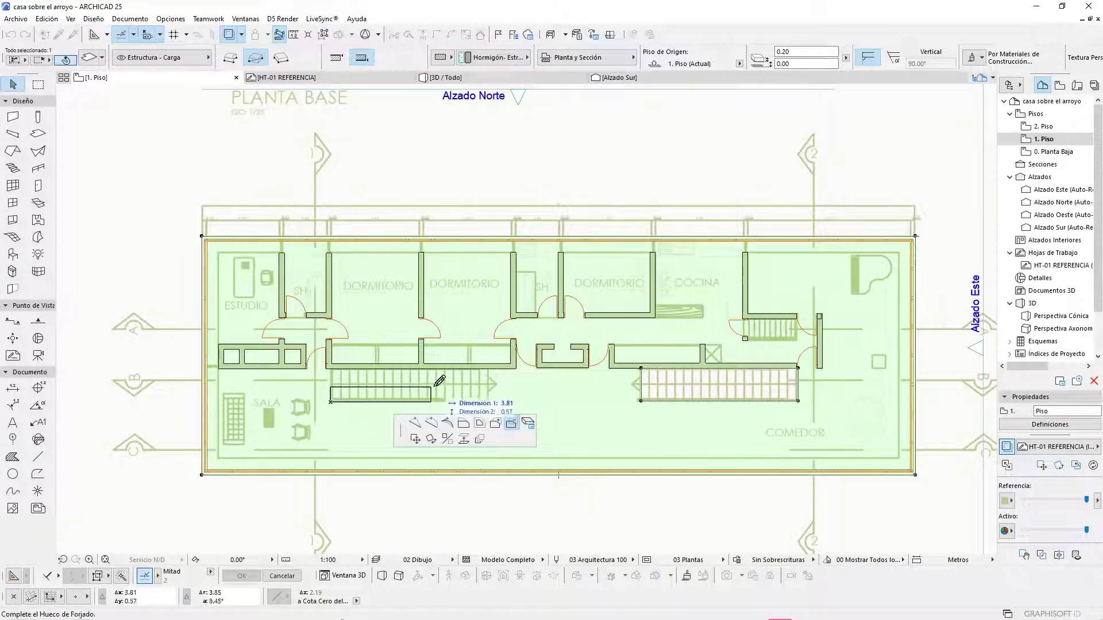
{"action": "left_click", "coordinate": [488, 368]}
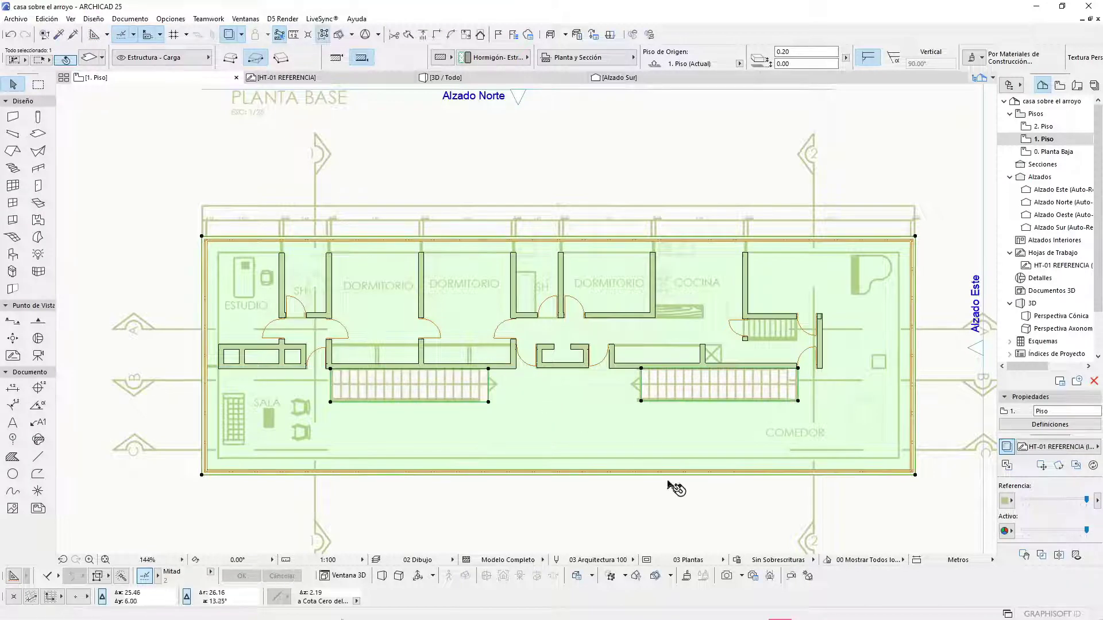
{"action": "key", "text": "F5"}
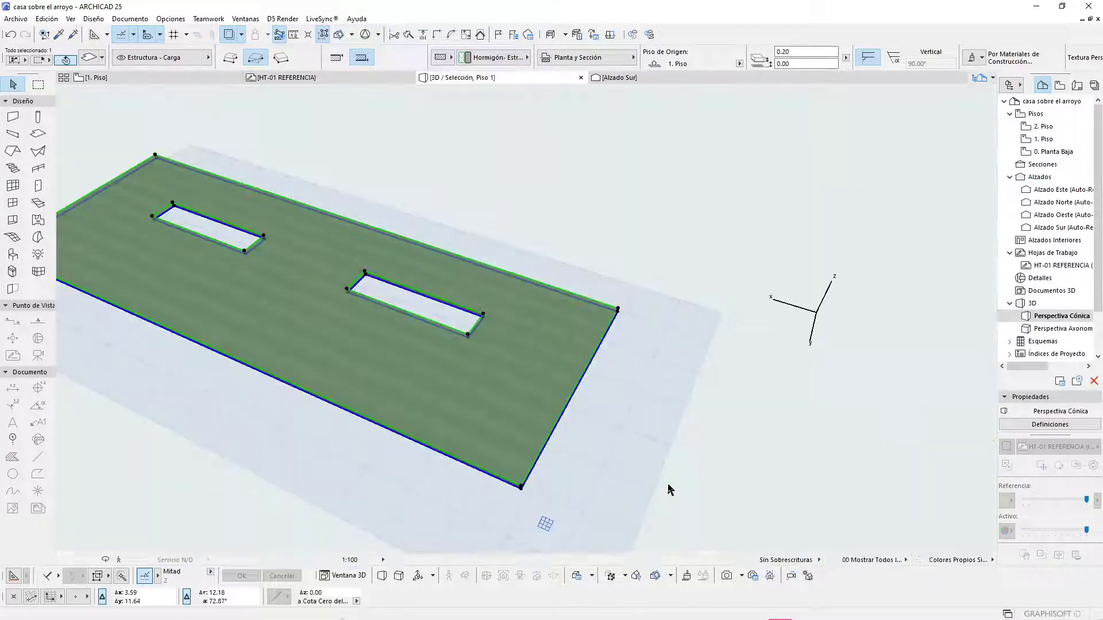
{"action": "scroll", "coordinate": [520, 349], "scroll_direction": "up", "scroll_amount": 5}
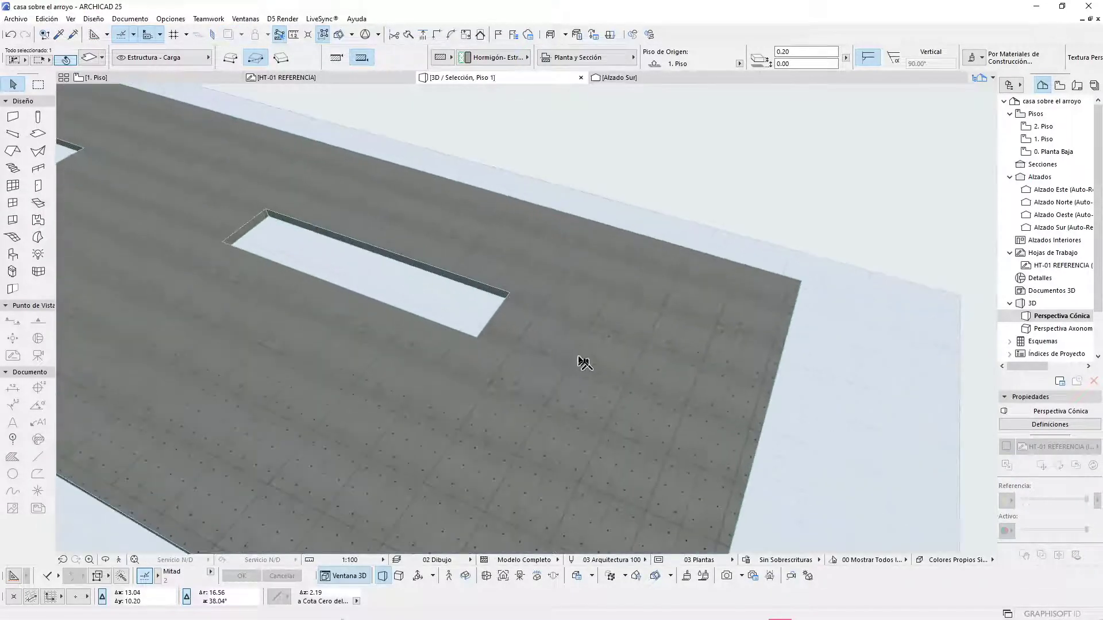
Step: In the 1. Piso floor plan, offset all edges of the floor slab inward by 0.01 m
{"action": "key", "text": "F2"}
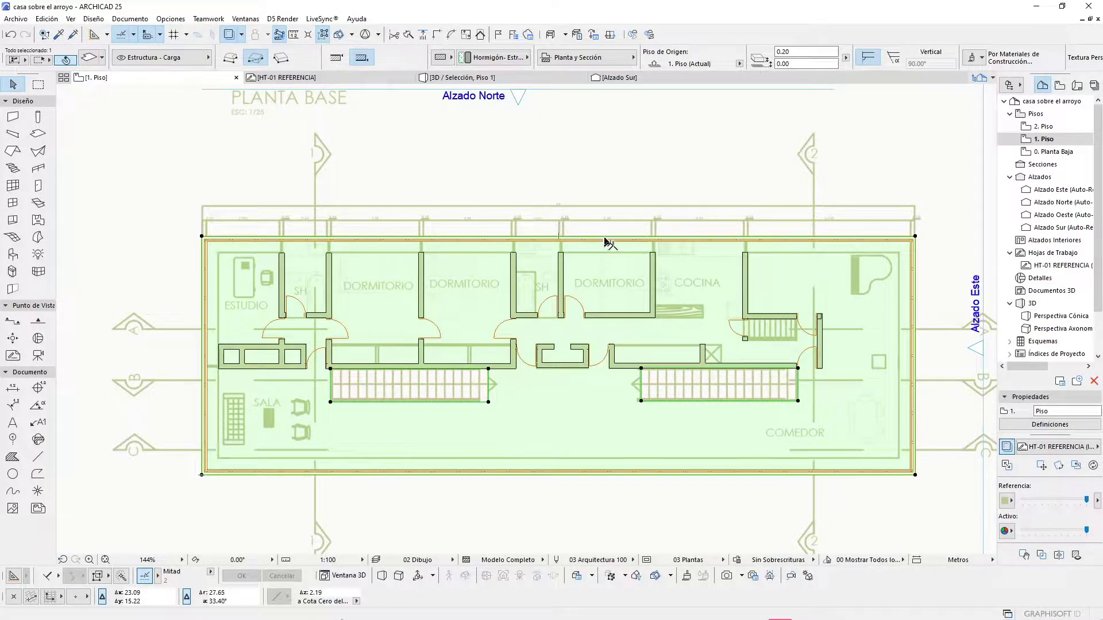
{"action": "left_click", "coordinate": [605, 238]}
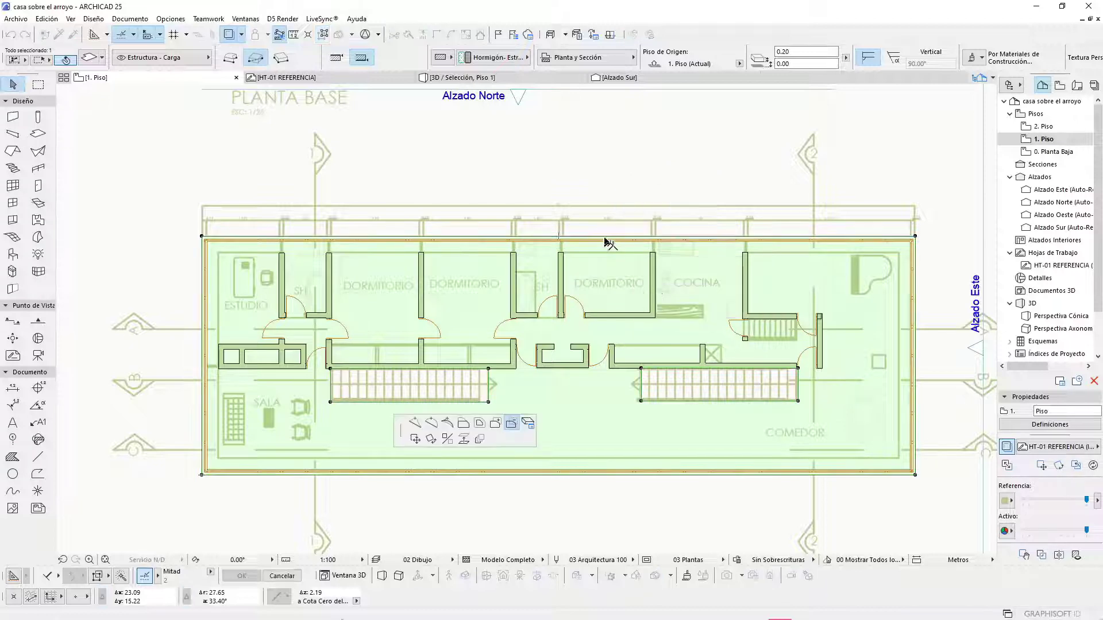
{"action": "left_click", "coordinate": [480, 425]}
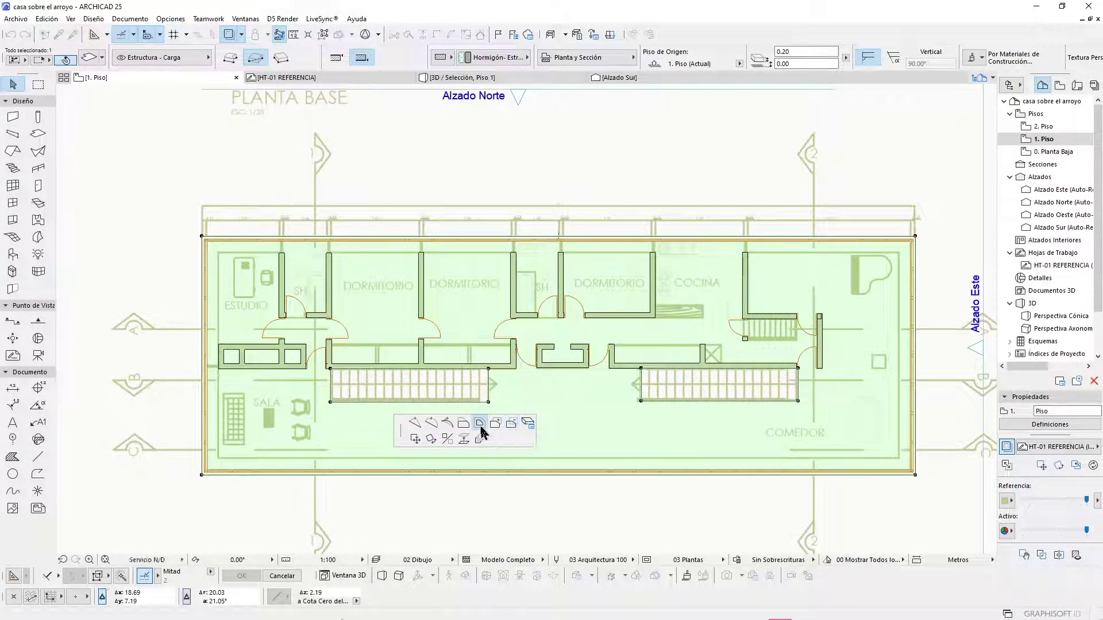
{"action": "scroll", "coordinate": [582, 215], "scroll_direction": "up", "scroll_amount": 3}
{"action": "scroll", "coordinate": [582, 215], "scroll_direction": "up", "scroll_amount": 5}
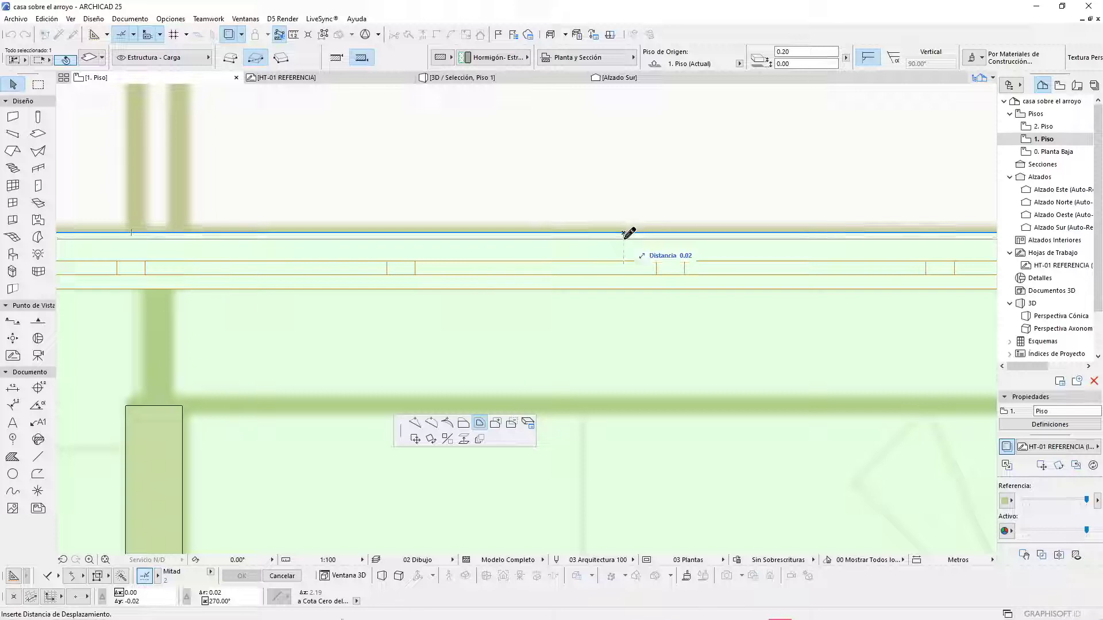
{"action": "type", "text": ".01"}
{"action": "key", "text": "Return"}
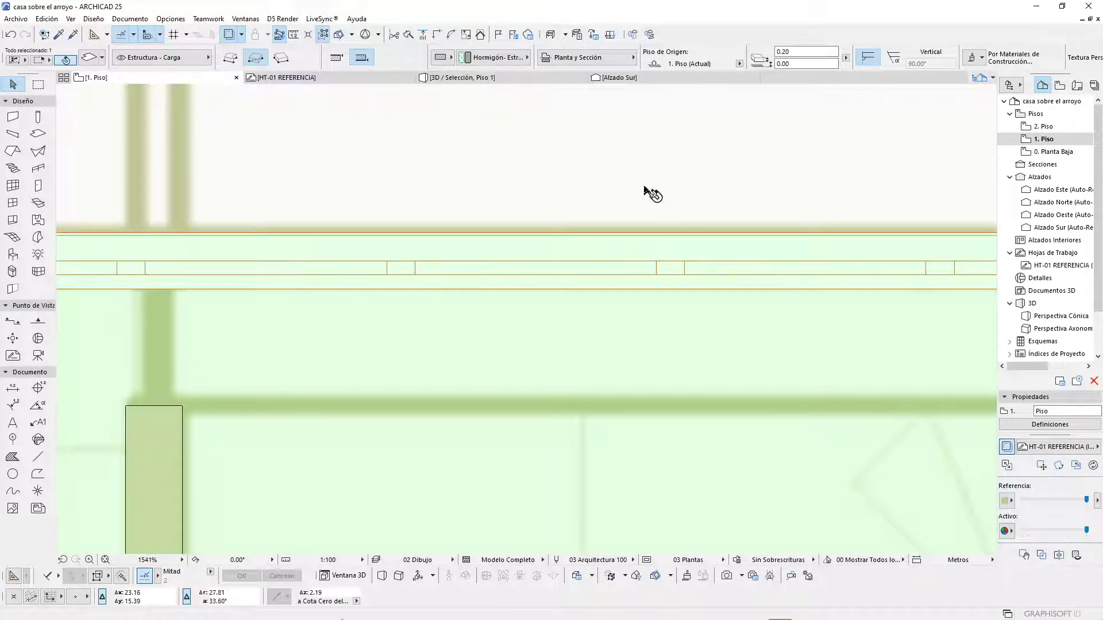
Step: Examine the whole model in 3D, checking the slab's edges and stair openings from below and the house from above
{"action": "key", "text": "F3"}
{"action": "scroll", "coordinate": [632, 259], "scroll_direction": "down", "scroll_amount": 8}
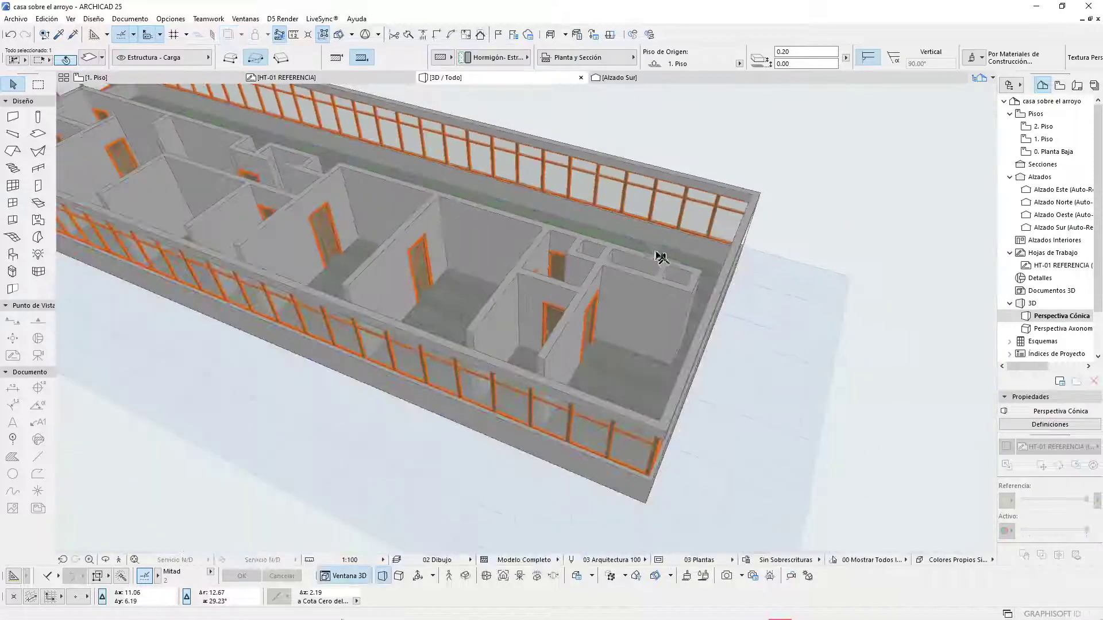
{"action": "middle_click_drag", "start_coordinate": [684, 419], "coordinate": [600, 264], "text": "shift"}
{"action": "scroll", "coordinate": [601, 264], "scroll_direction": "up", "scroll_amount": 10}
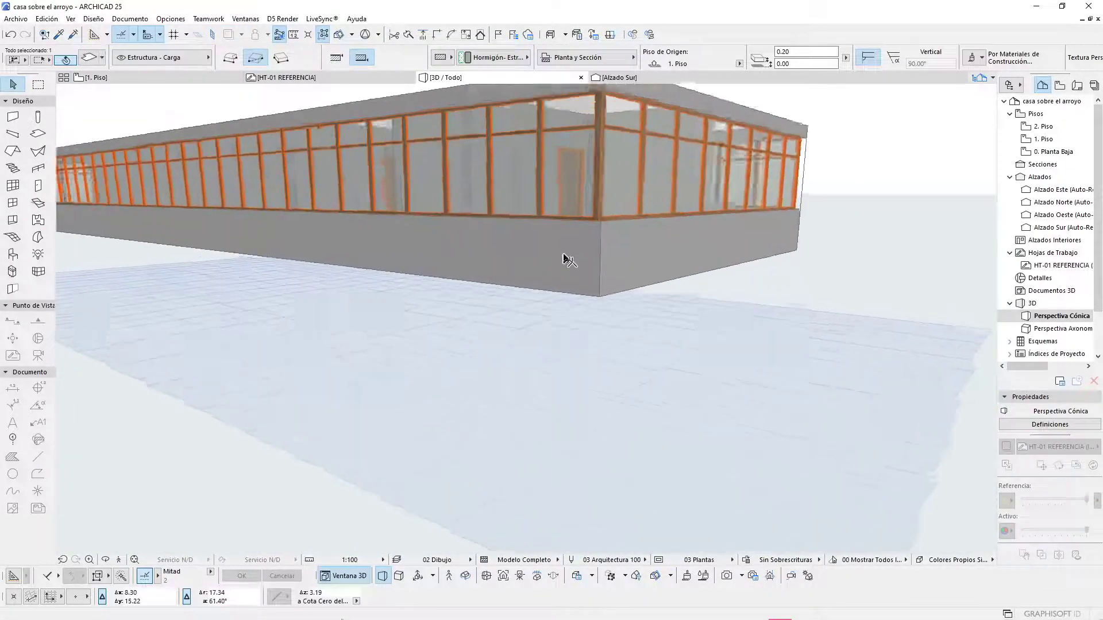
{"action": "middle_click_drag", "start_coordinate": [645, 352], "coordinate": [624, 322], "text": "shift"}
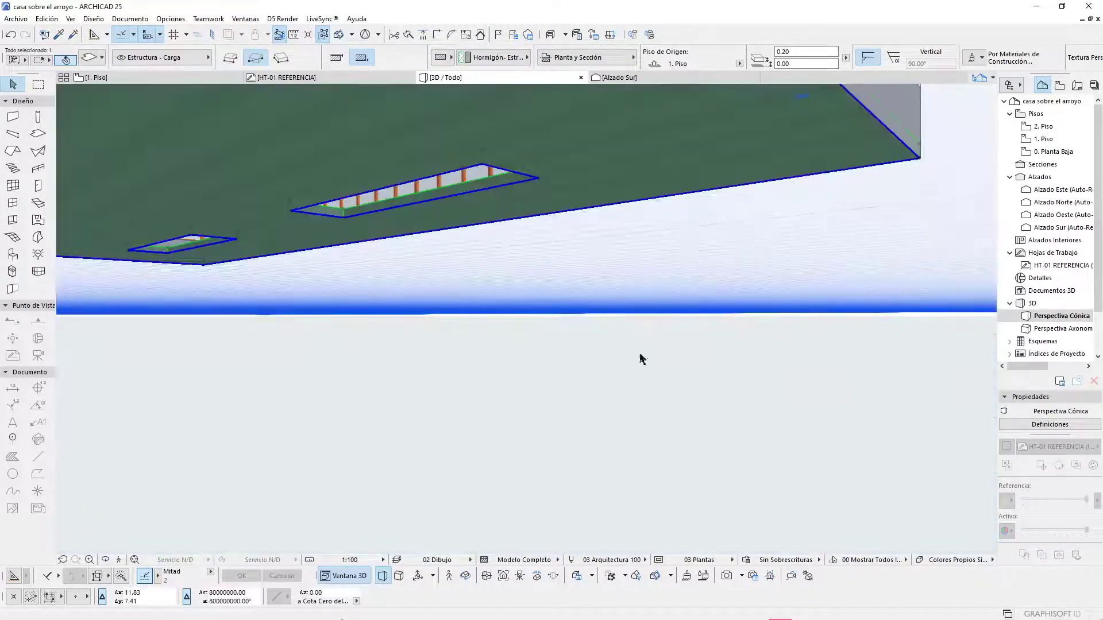
{"action": "scroll", "coordinate": [641, 357], "scroll_direction": "down", "scroll_amount": 4}
{"action": "scroll", "coordinate": [734, 165], "scroll_direction": "up", "scroll_amount": 3}
{"action": "scroll", "coordinate": [813, 117], "scroll_direction": "up", "scroll_amount": 2}
{"action": "scroll", "coordinate": [812, 118], "scroll_direction": "up", "scroll_amount": 6}
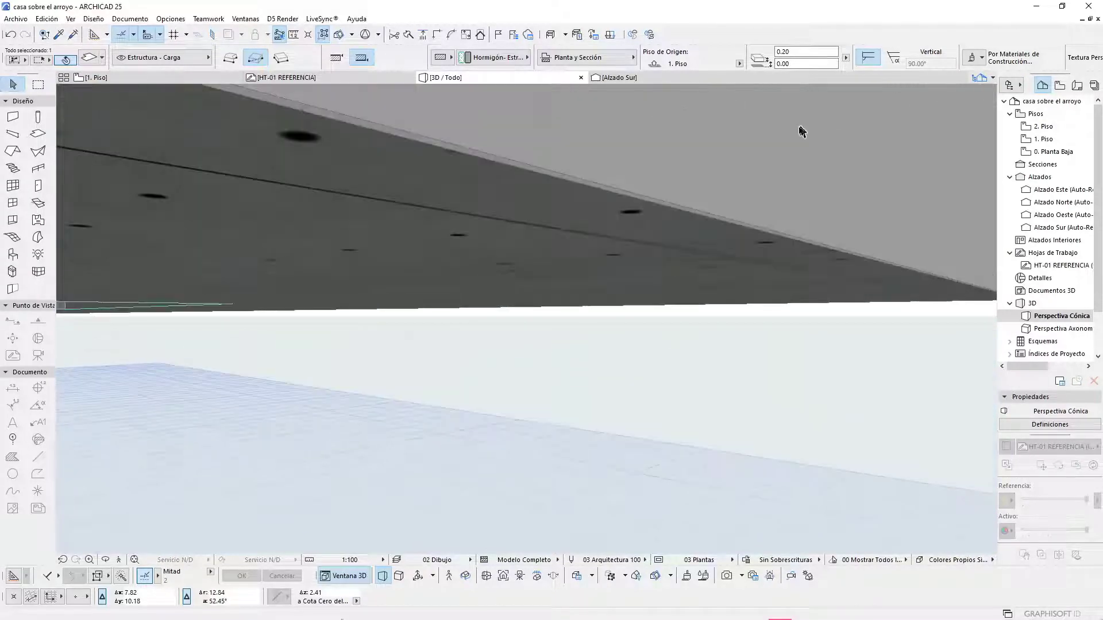
{"action": "scroll", "coordinate": [818, 389], "scroll_direction": "down", "scroll_amount": 8}
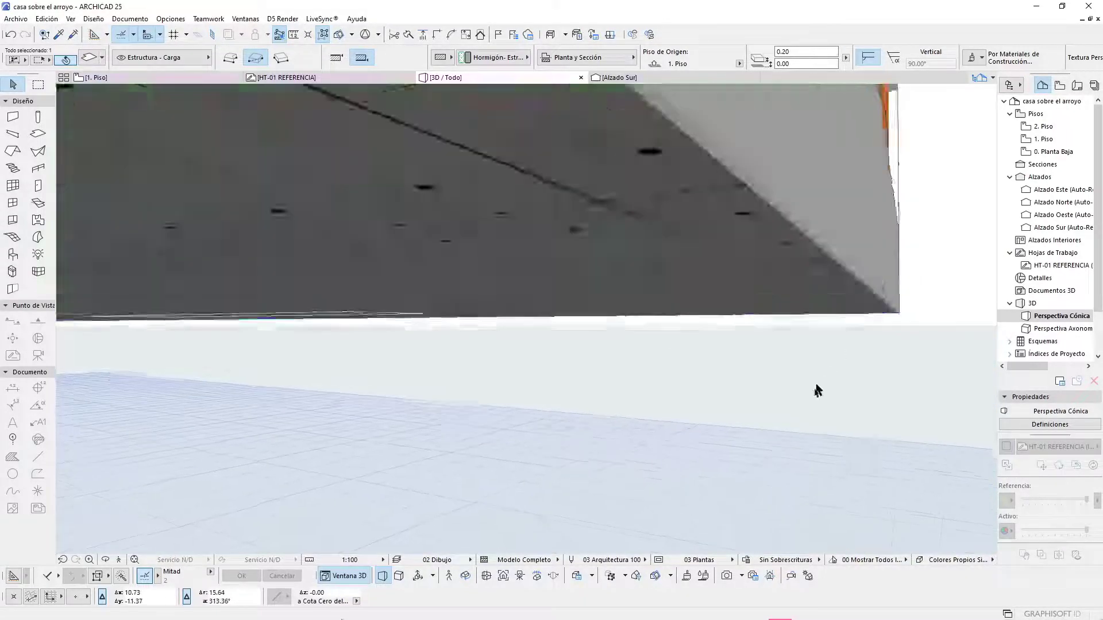
{"action": "middle_click_drag", "start_coordinate": [800, 208], "coordinate": [576, 311], "text": "shift"}
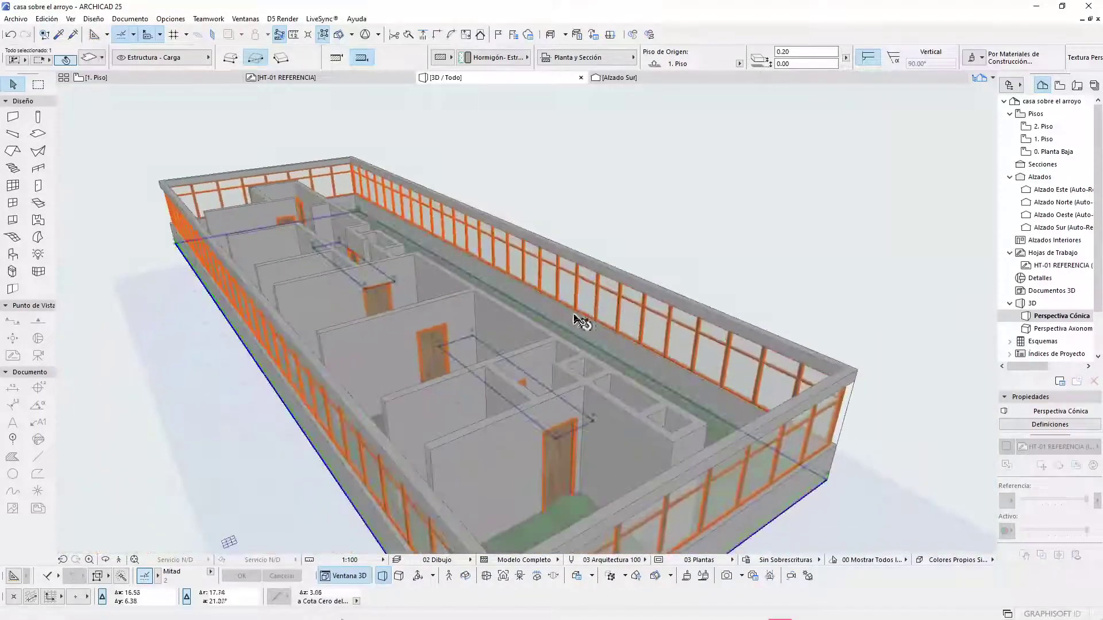
{"action": "scroll", "coordinate": [576, 315], "scroll_direction": "down", "scroll_amount": 2}
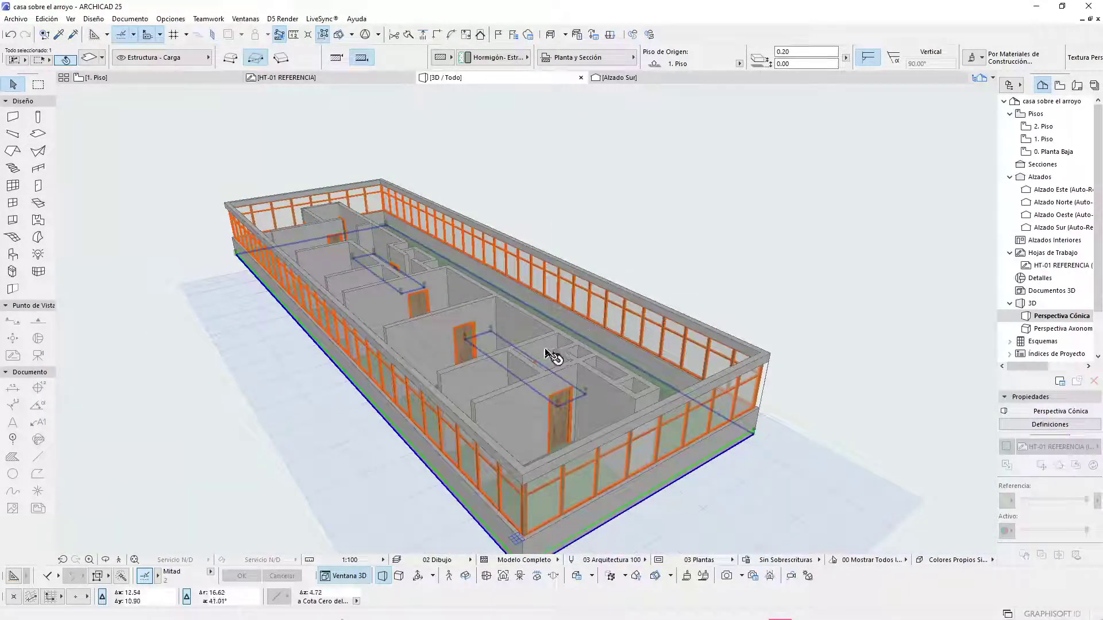
{"action": "middle_click_drag", "start_coordinate": [561, 394], "coordinate": [680, 344], "text": "shift"}
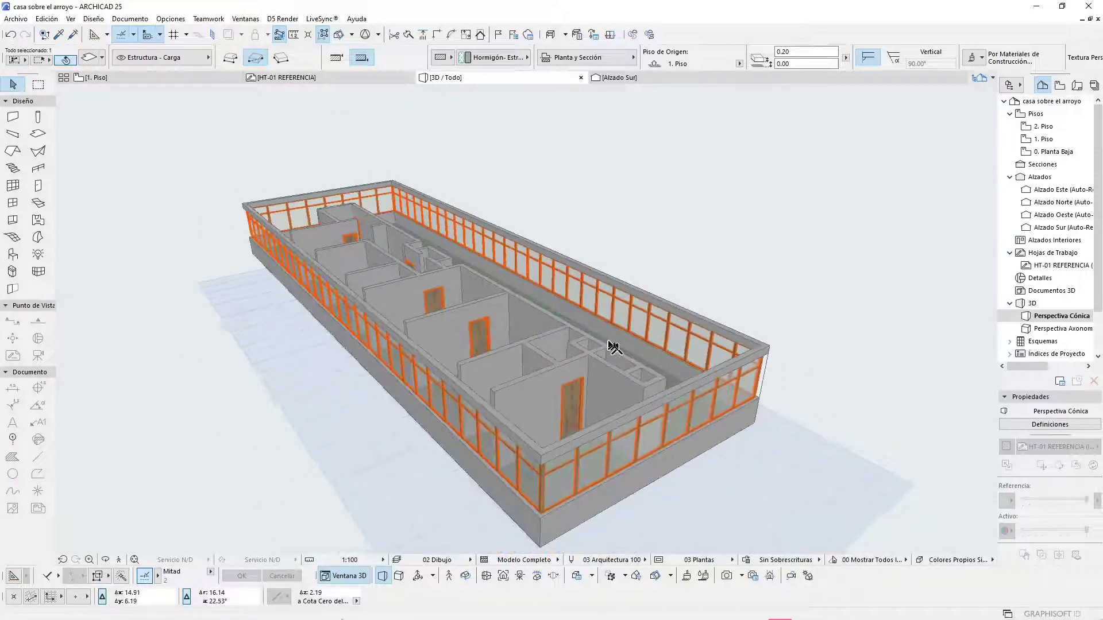
{"action": "scroll", "coordinate": [709, 262], "scroll_direction": "down", "scroll_amount": 1}
{"action": "middle_click_drag", "start_coordinate": [656, 485], "coordinate": [710, 463]}
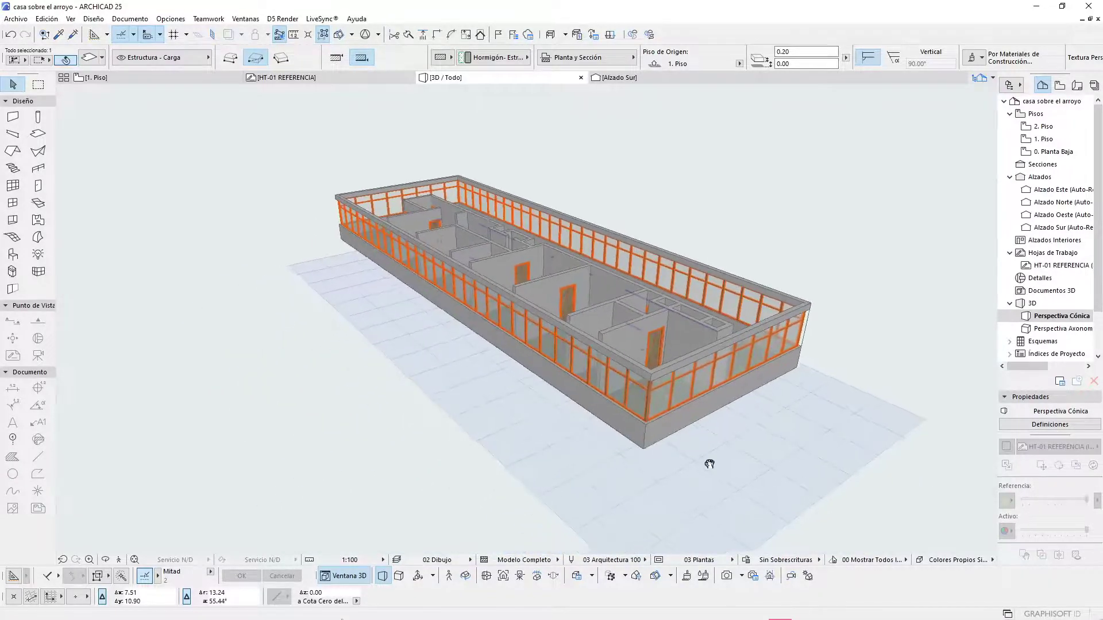
Step: In the 1. Piso floor plan, pick up the existing floor slab's settings for drawing a new slab
{"action": "left_click", "coordinate": [644, 452]}
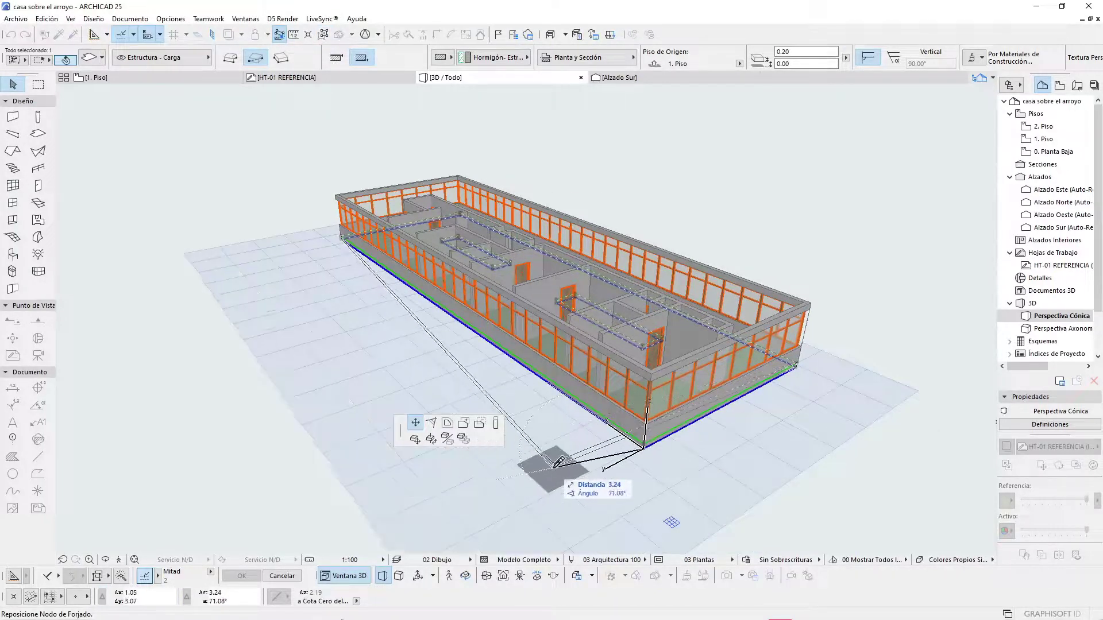
{"action": "key", "text": "F2"}
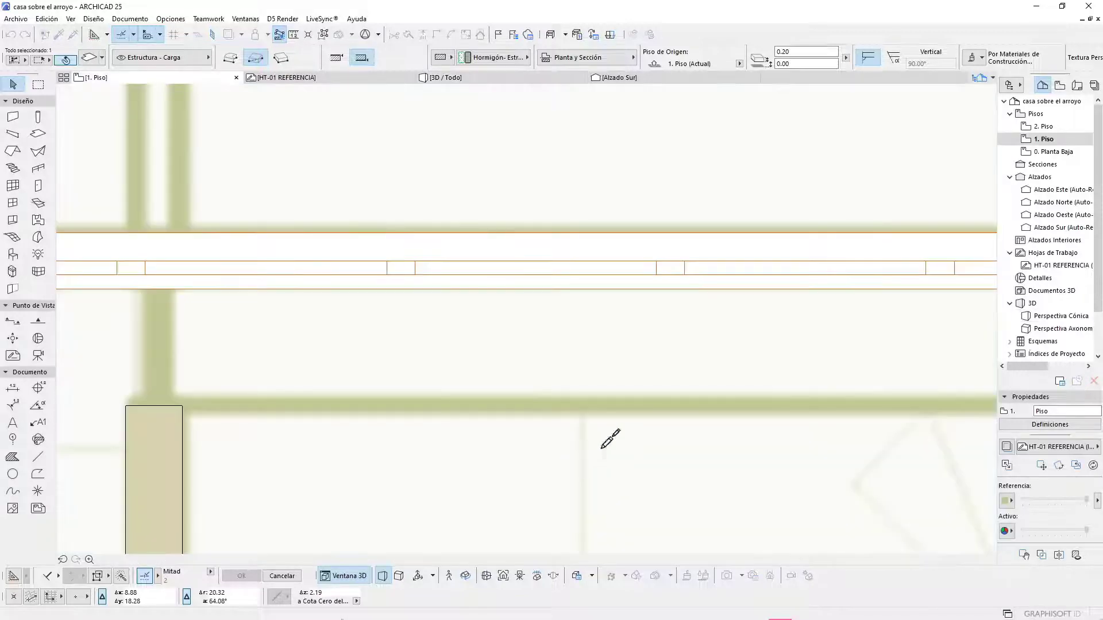
{"action": "key", "text": "Escape"}
{"action": "key", "text": "Escape"}
{"action": "scroll", "coordinate": [504, 267], "scroll_direction": "down", "scroll_amount": 8}
{"action": "scroll", "coordinate": [563, 272], "scroll_direction": "down", "scroll_amount": 2}
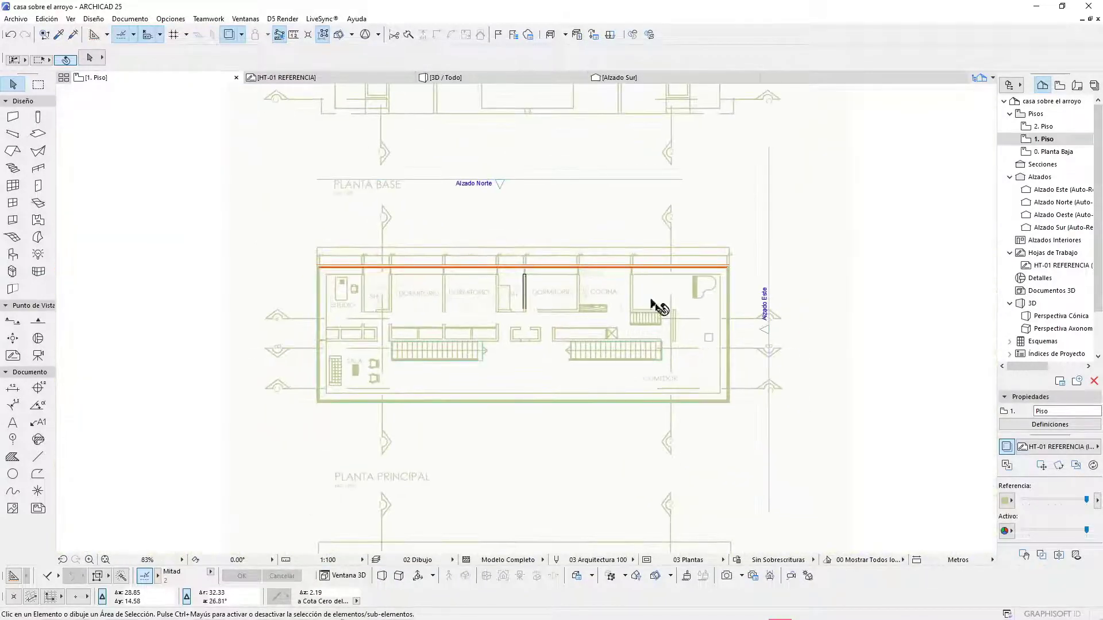
{"action": "left_click", "coordinate": [708, 313]}
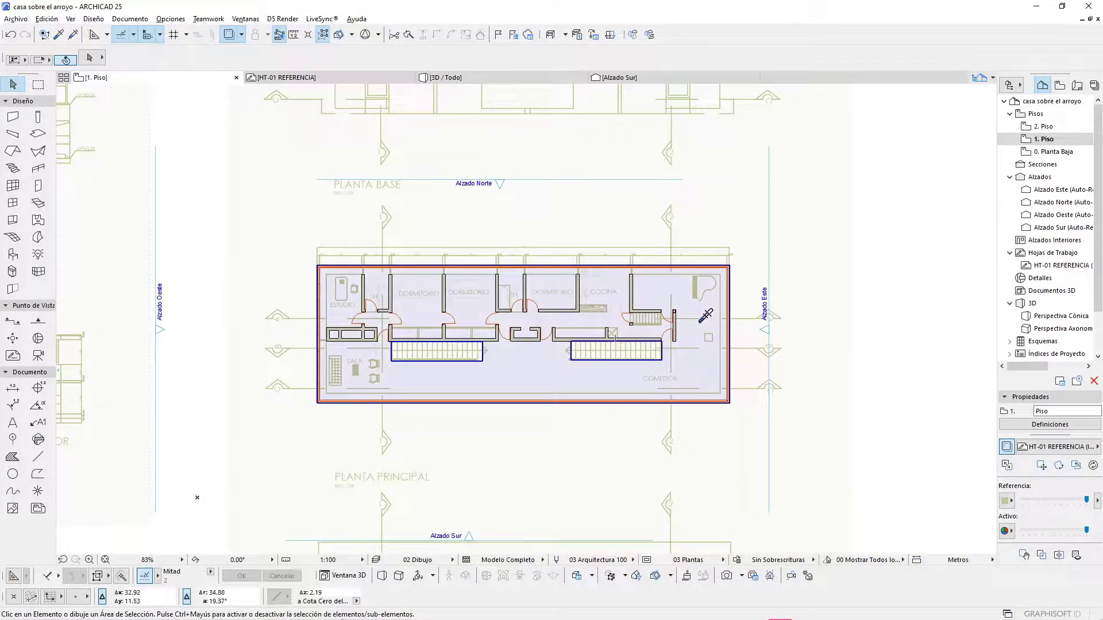
{"action": "left_click", "coordinate": [691, 353], "text": "alt"}
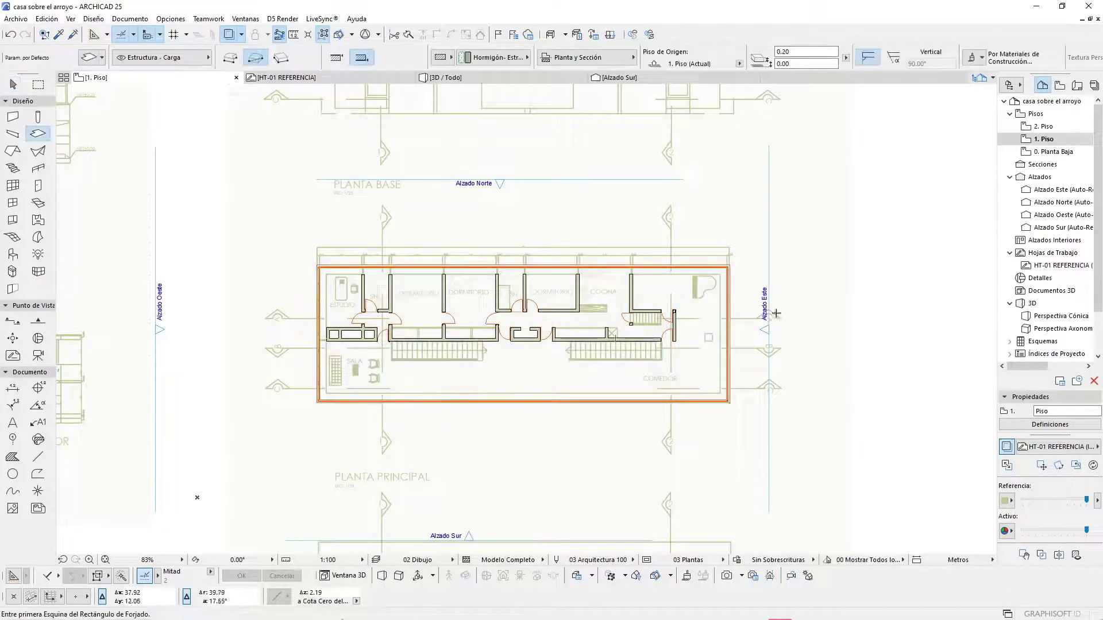
Step: Open the 2. Piso floor plan and show 1. Piso as its trace reference
{"action": "right_click", "coordinate": [1040, 133]}
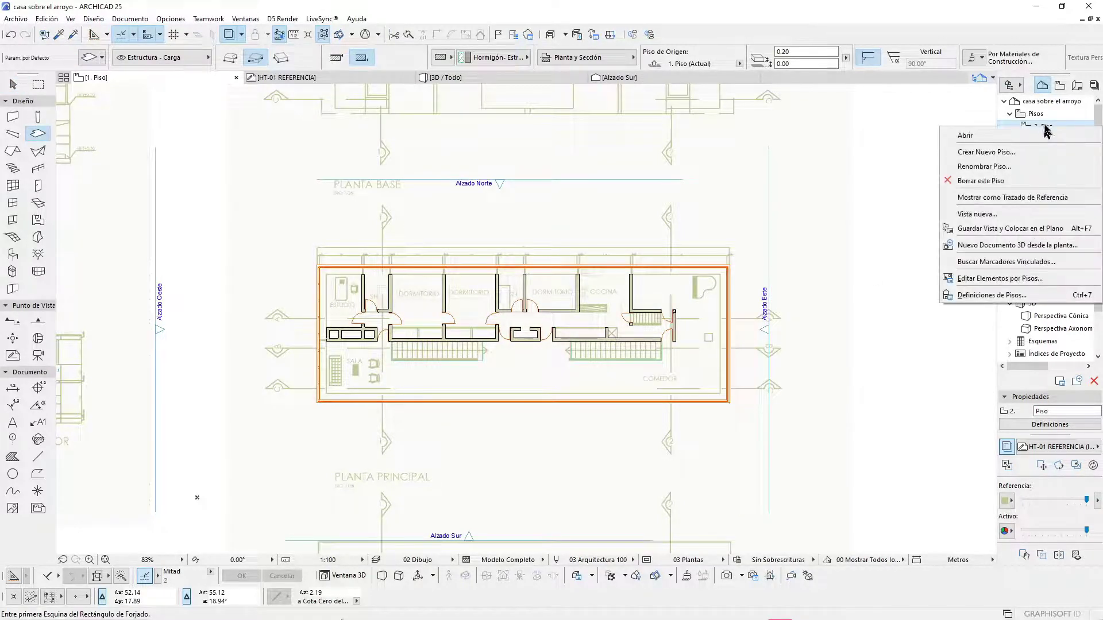
{"action": "left_click", "coordinate": [1044, 130]}
{"action": "right_click", "coordinate": [1046, 141]}
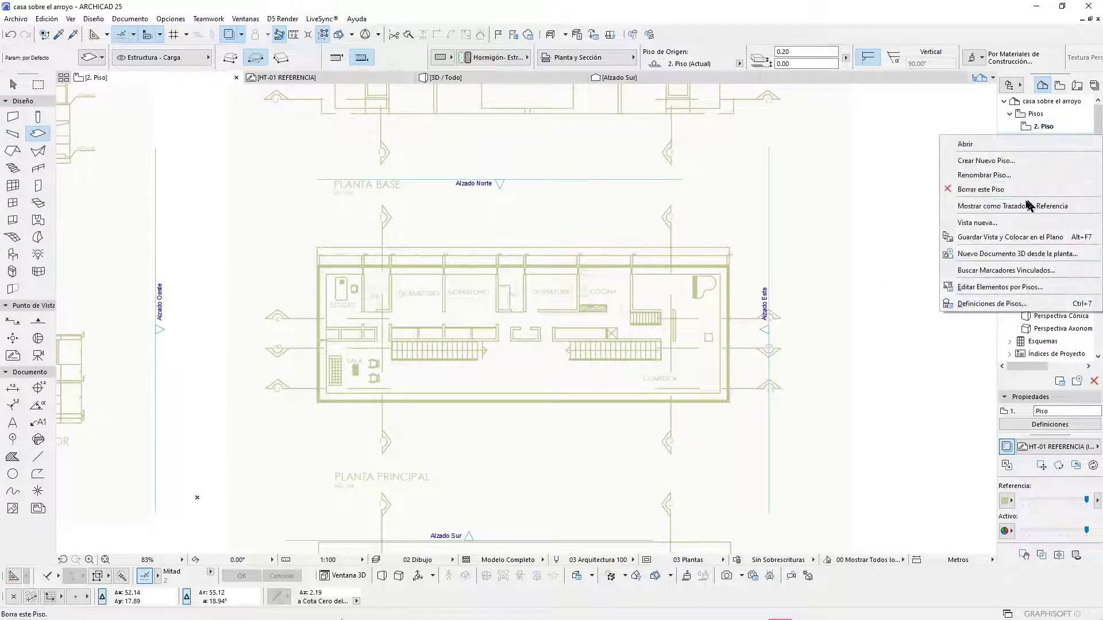
{"action": "left_click", "coordinate": [1029, 204]}
Step: Draw a rectangular roof slab about 27.04 by 9.05 m between opposite outer corners of the traced building outline
{"action": "scroll", "coordinate": [308, 400], "scroll_direction": "up", "scroll_amount": 4}
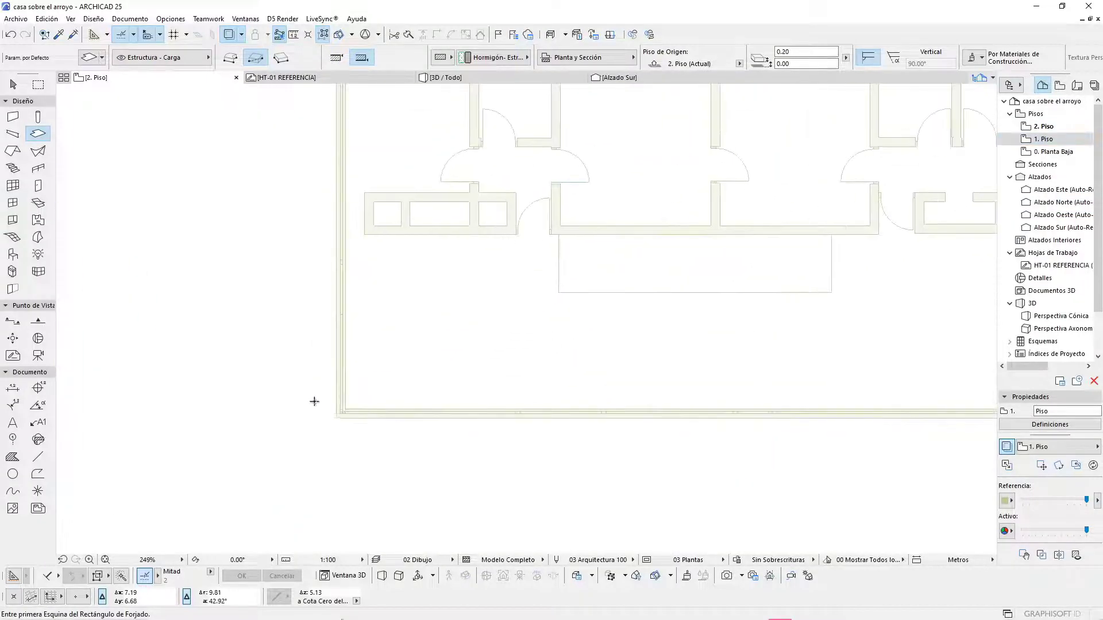
{"action": "left_click", "coordinate": [335, 415]}
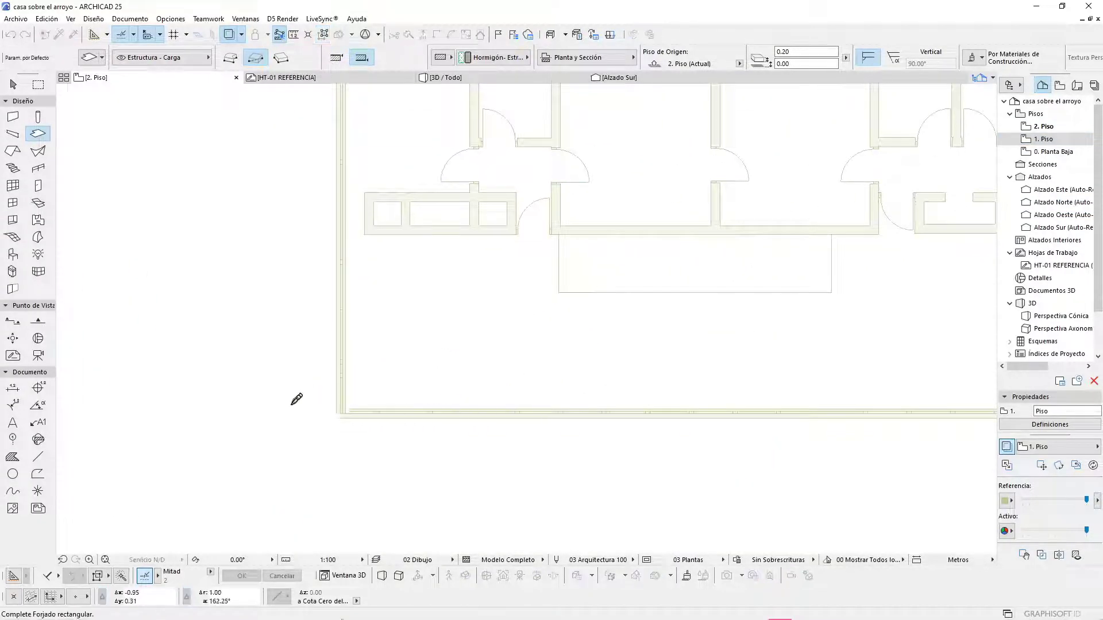
{"action": "scroll", "coordinate": [295, 399], "scroll_direction": "down", "scroll_amount": 4}
{"action": "scroll", "coordinate": [810, 243], "scroll_direction": "up", "scroll_amount": 4}
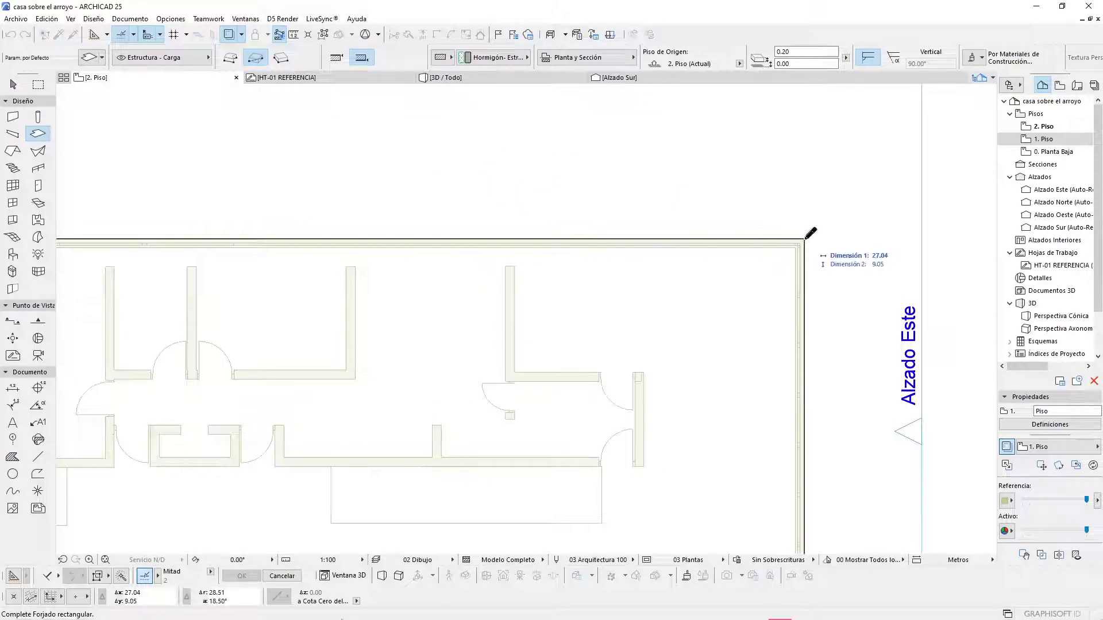
{"action": "left_click", "coordinate": [803, 241]}
Step: In the 3D view, select the roof slab and set its reference plane to the top face
{"action": "key", "text": "F3"}
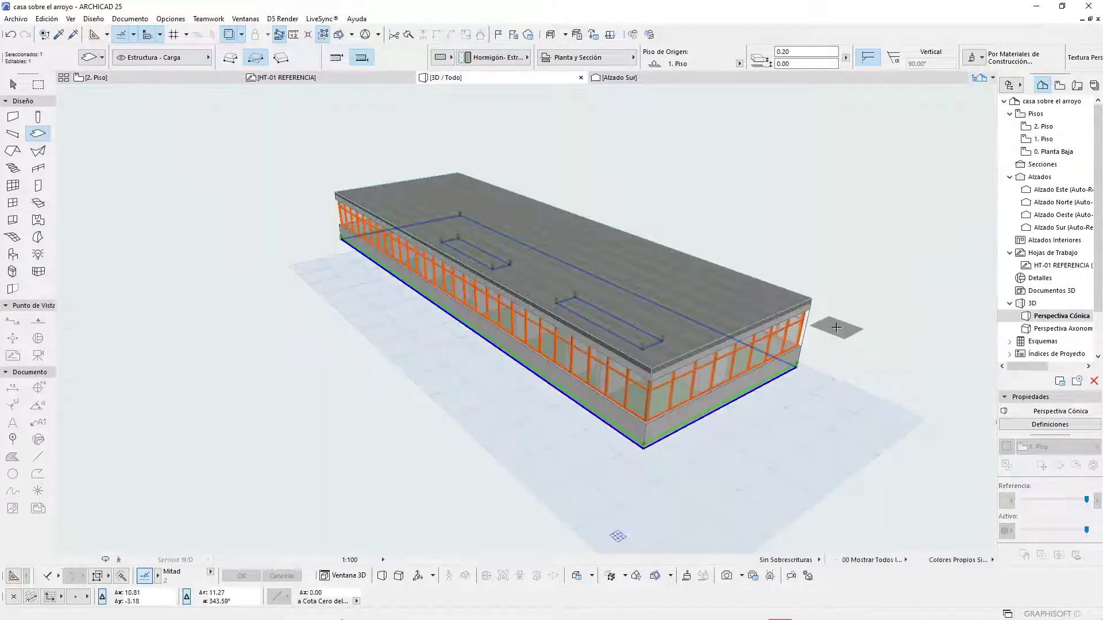
{"action": "scroll", "coordinate": [666, 379], "scroll_direction": "up", "scroll_amount": 2}
{"action": "middle_click_drag", "start_coordinate": [669, 354], "coordinate": [648, 311], "text": "shift"}
{"action": "scroll", "coordinate": [647, 309], "scroll_direction": "down", "scroll_amount": 2}
{"action": "scroll", "coordinate": [654, 183], "scroll_direction": "up", "scroll_amount": 2}
{"action": "key", "text": "Escape"}
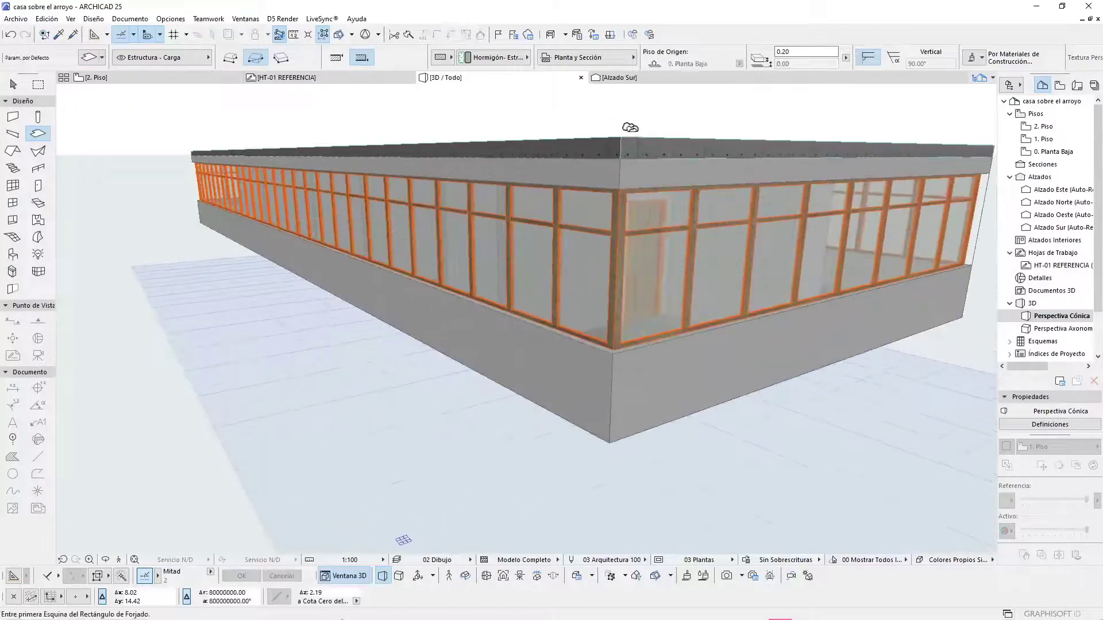
{"action": "key", "text": "Escape"}
{"action": "left_click", "coordinate": [634, 146]}
{"action": "scroll", "coordinate": [619, 166], "scroll_direction": "up", "scroll_amount": 2}
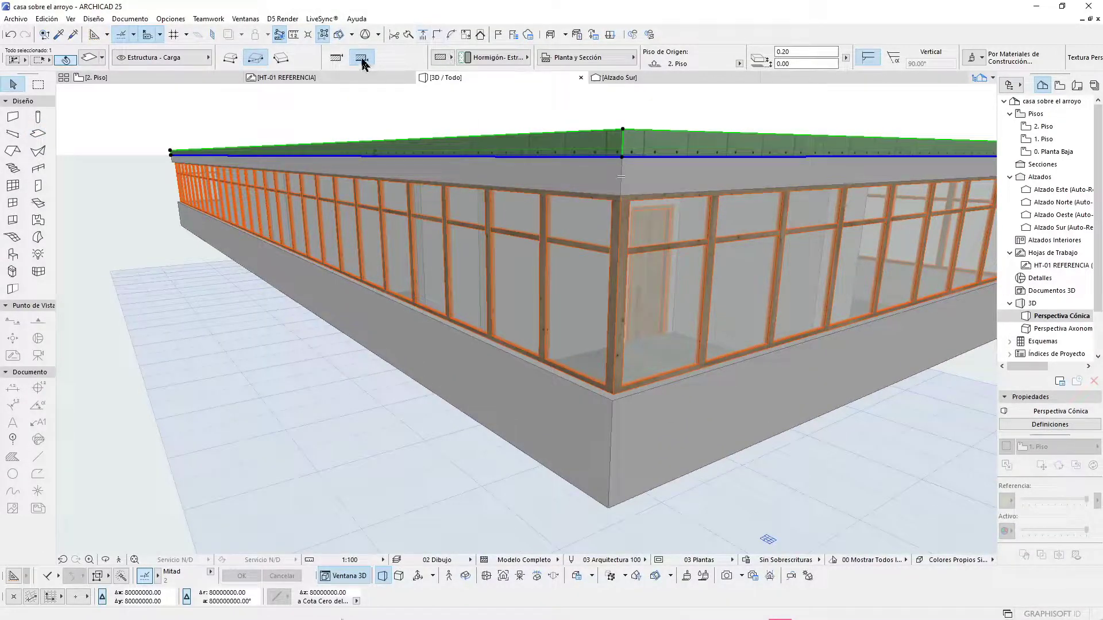
{"action": "left_click", "coordinate": [337, 57]}
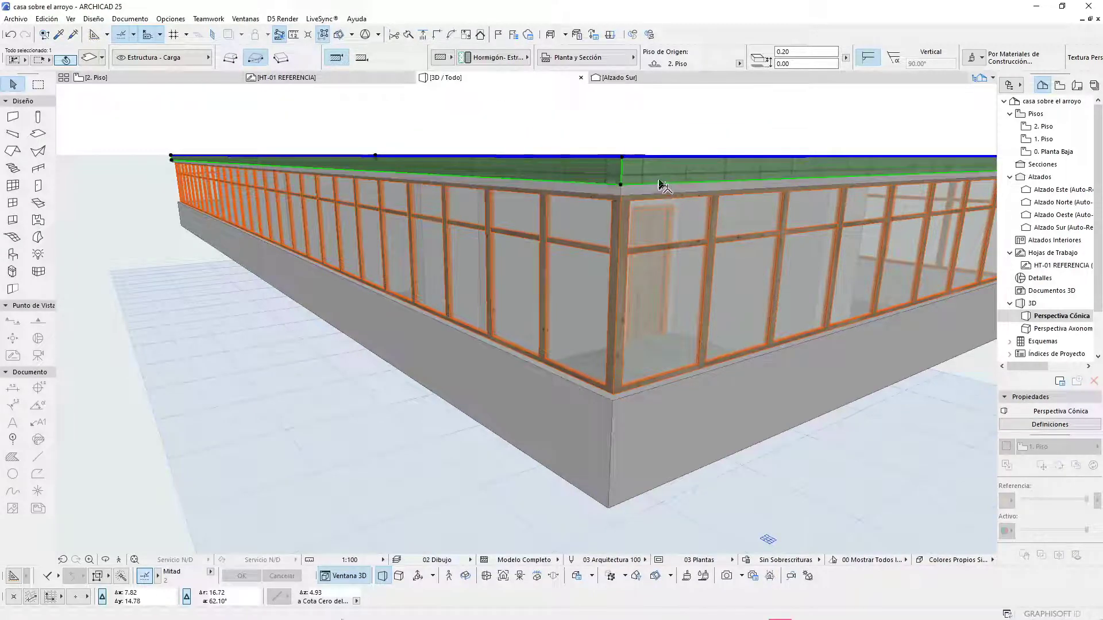
{"action": "key", "text": "Escape"}
Step: Offset all edges of the roof slab inward by 0.01 m in the 3D view
{"action": "middle_click_drag", "start_coordinate": [681, 177], "coordinate": [661, 343]}
{"action": "left_click", "coordinate": [655, 328]}
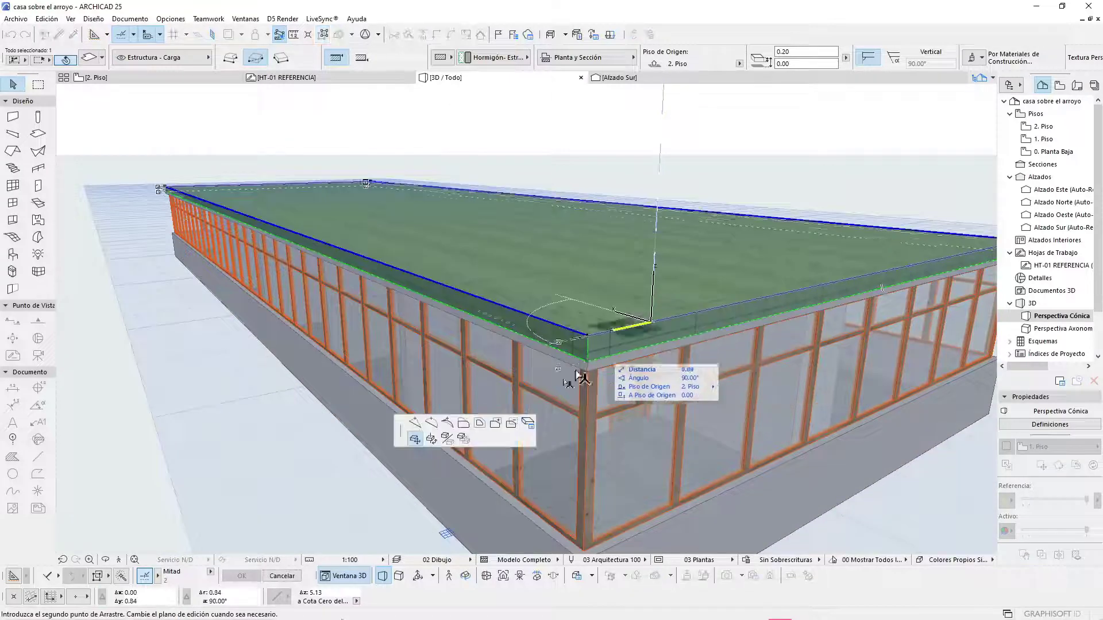
{"action": "left_click", "coordinate": [479, 428]}
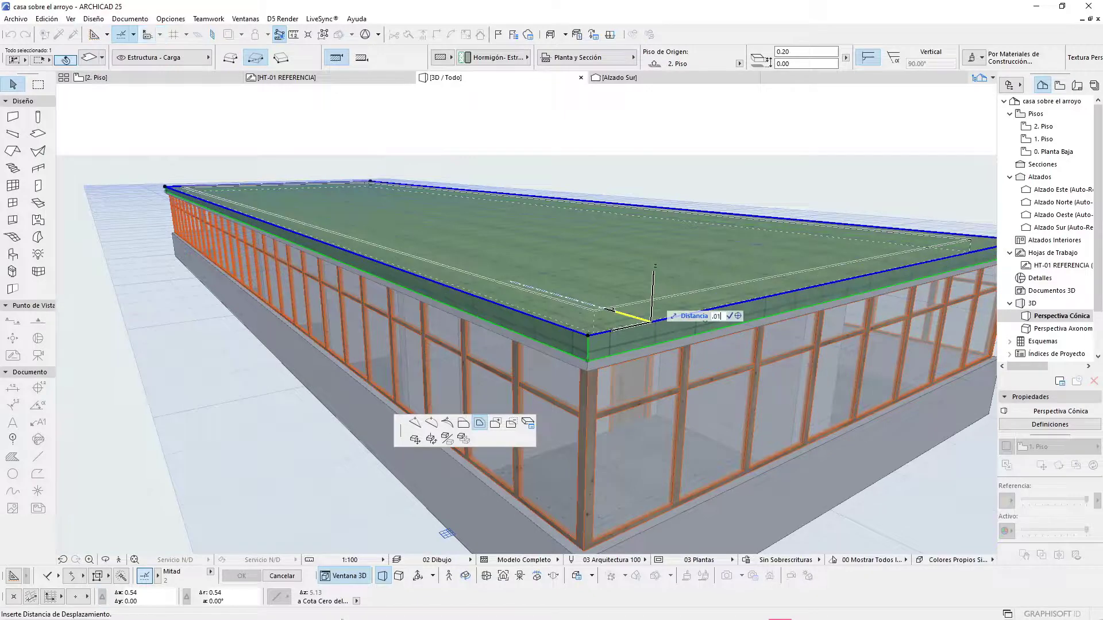
{"action": "left_click", "coordinate": [660, 294]}
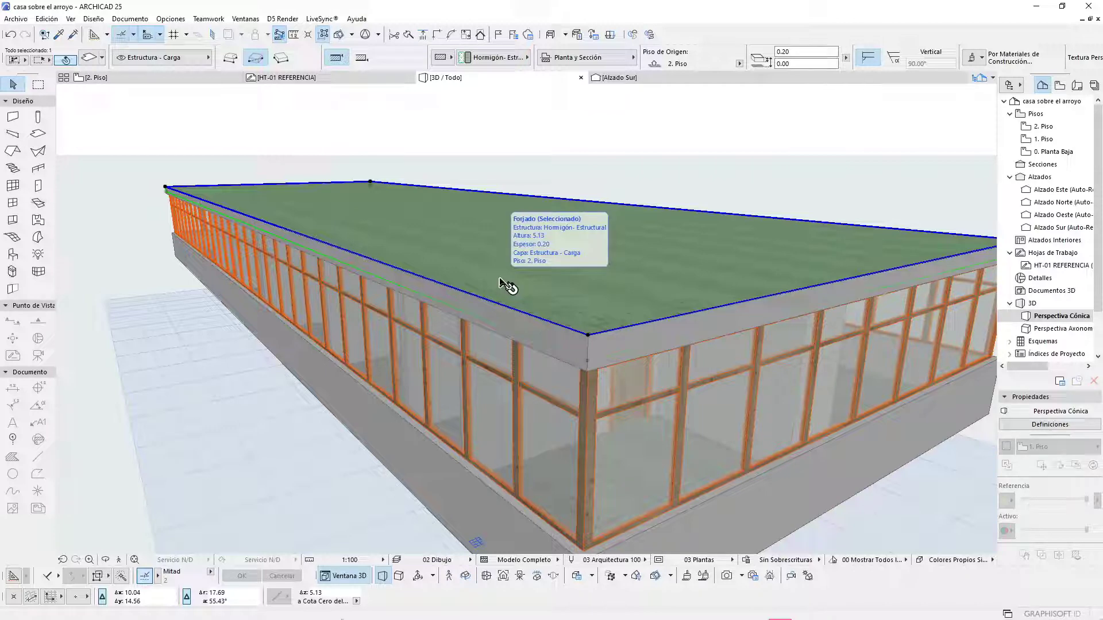
{"action": "middle_click_drag", "start_coordinate": [718, 276], "coordinate": [688, 270], "text": "shift"}
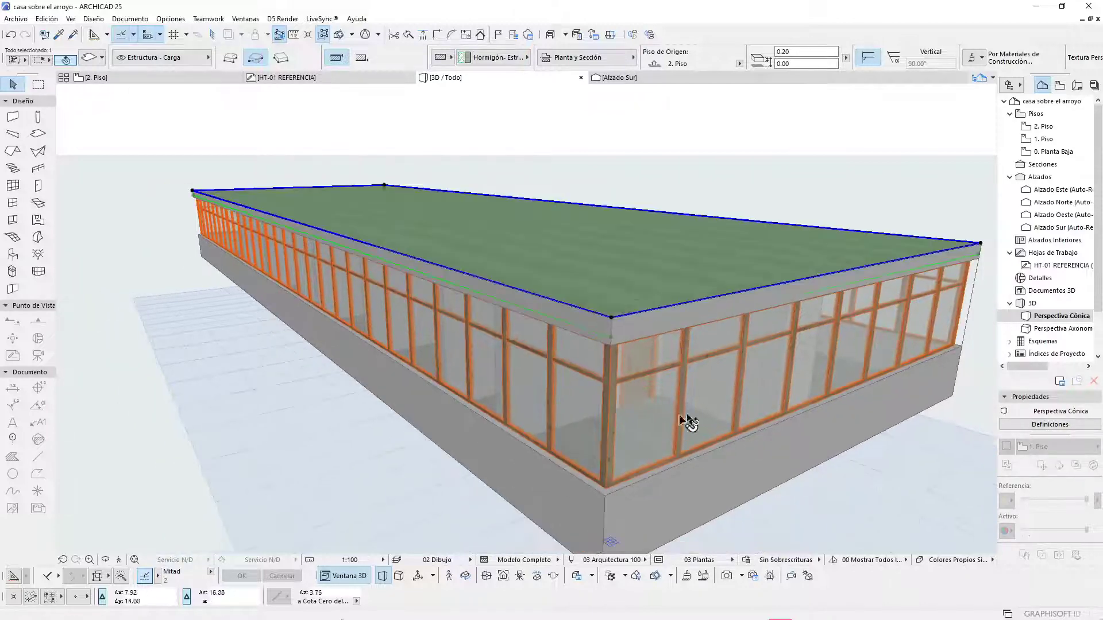
{"action": "middle_click_drag", "start_coordinate": [599, 406], "coordinate": [647, 229], "text": "shift"}
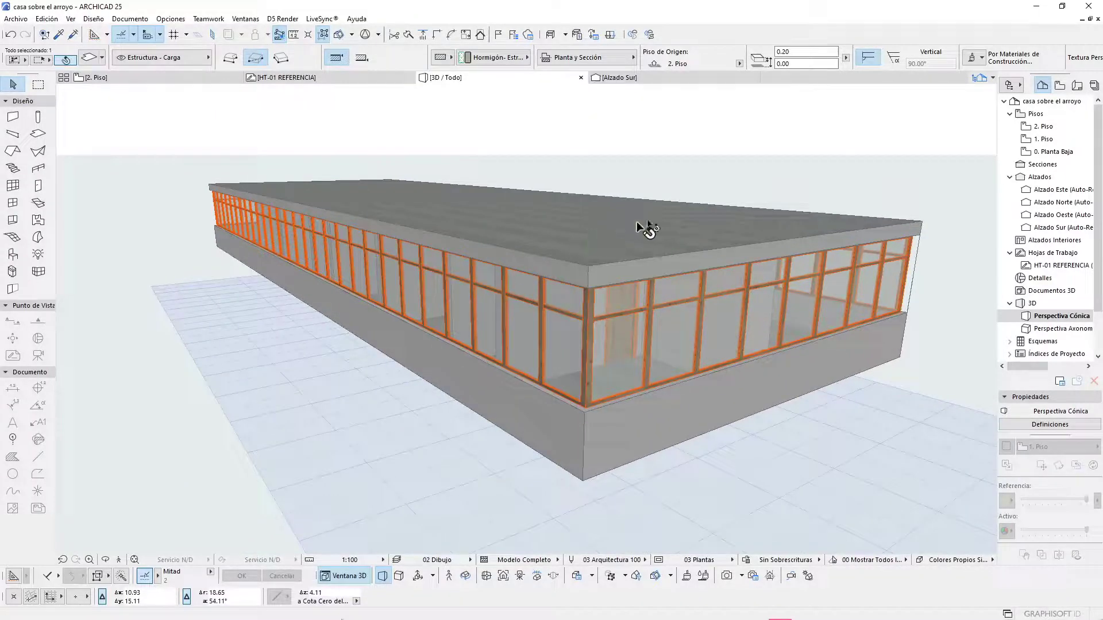
{"action": "left_click", "coordinate": [697, 251]}
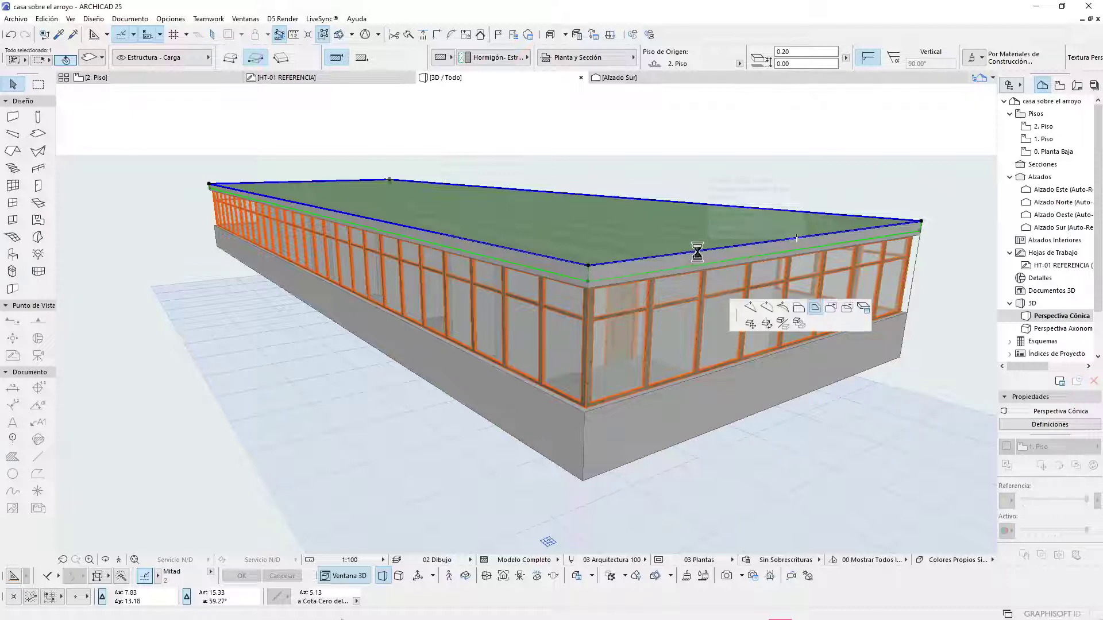
{"action": "left_click", "coordinate": [831, 310]}
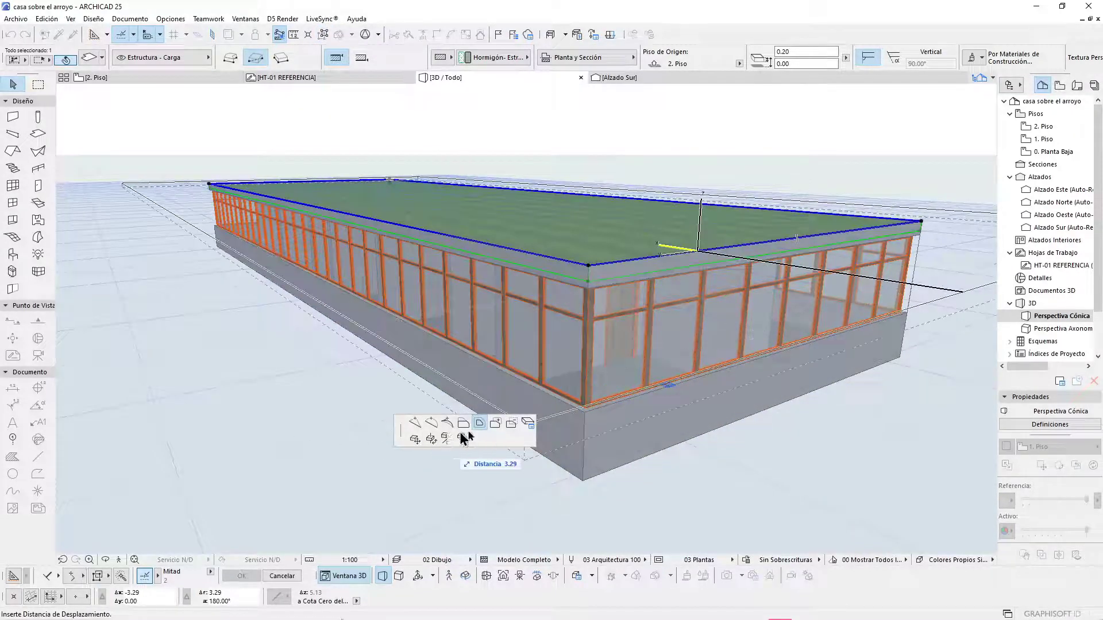
{"action": "left_click", "coordinate": [596, 282]}
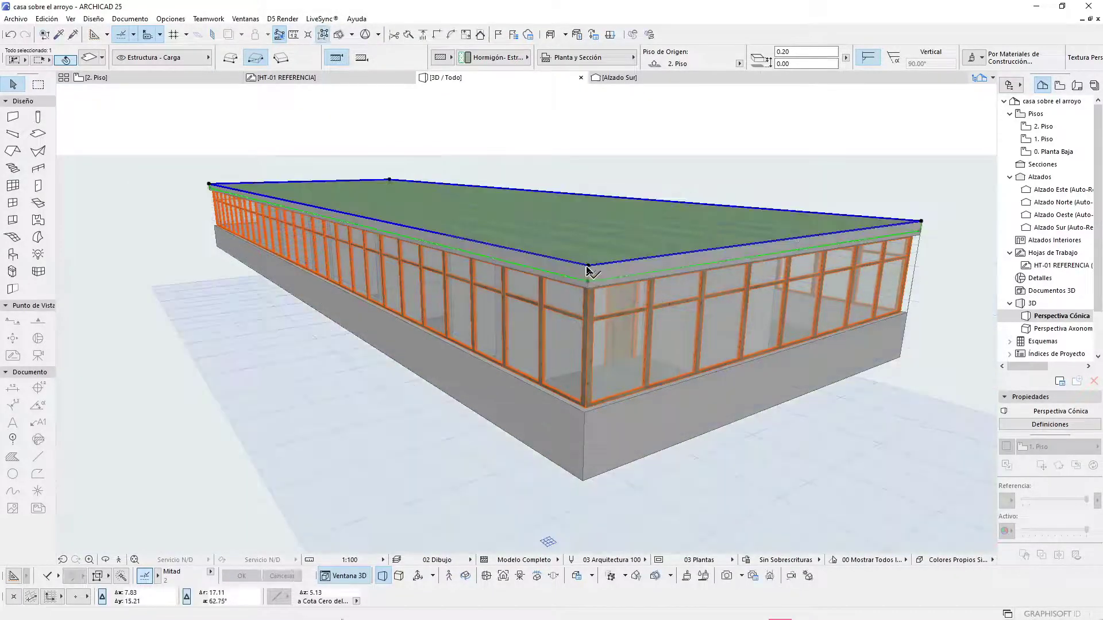
{"action": "left_click", "coordinate": [587, 266]}
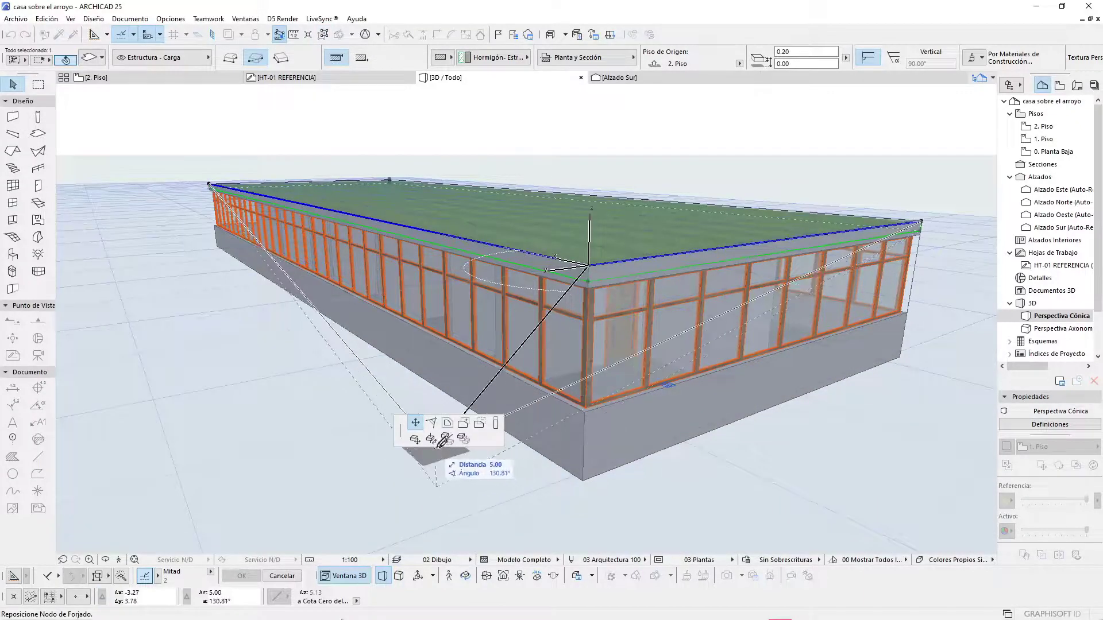
{"action": "key", "text": "Escape"}
{"action": "key", "text": "Escape"}
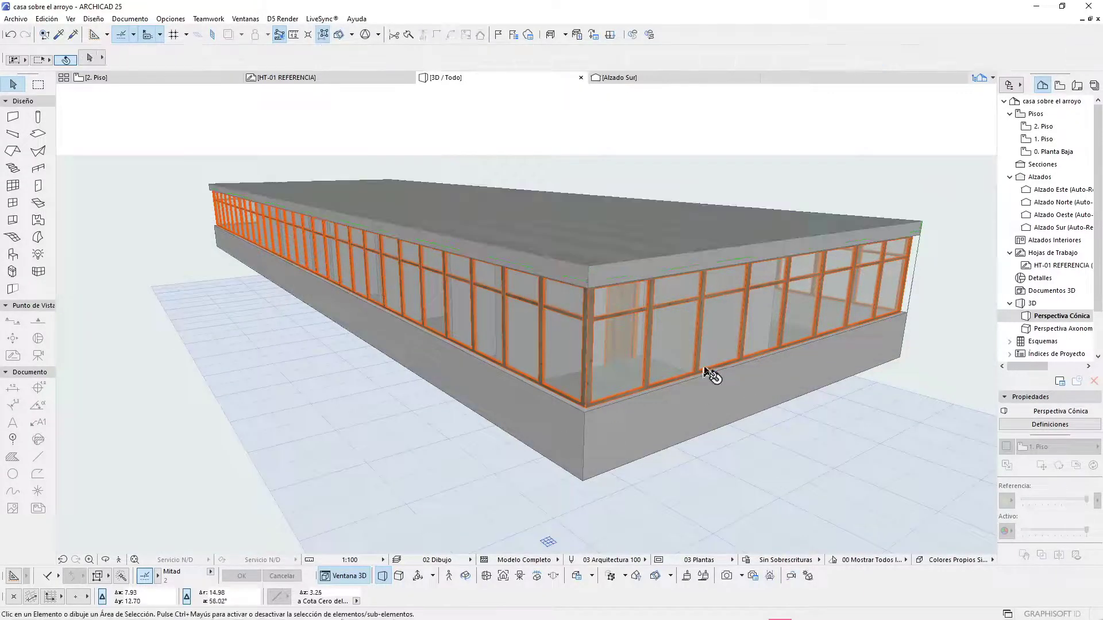
Step: Return to the 1. Piso floor plan, select the floor slab and place a copy of it in the same position
{"action": "middle_click_drag", "start_coordinate": [714, 374], "coordinate": [682, 320], "text": "shift"}
{"action": "middle_click_drag", "start_coordinate": [655, 268], "coordinate": [451, 257], "text": "shift"}
{"action": "middle_click_drag", "start_coordinate": [497, 299], "coordinate": [611, 373], "text": "shift"}
{"action": "key", "text": "F2"}
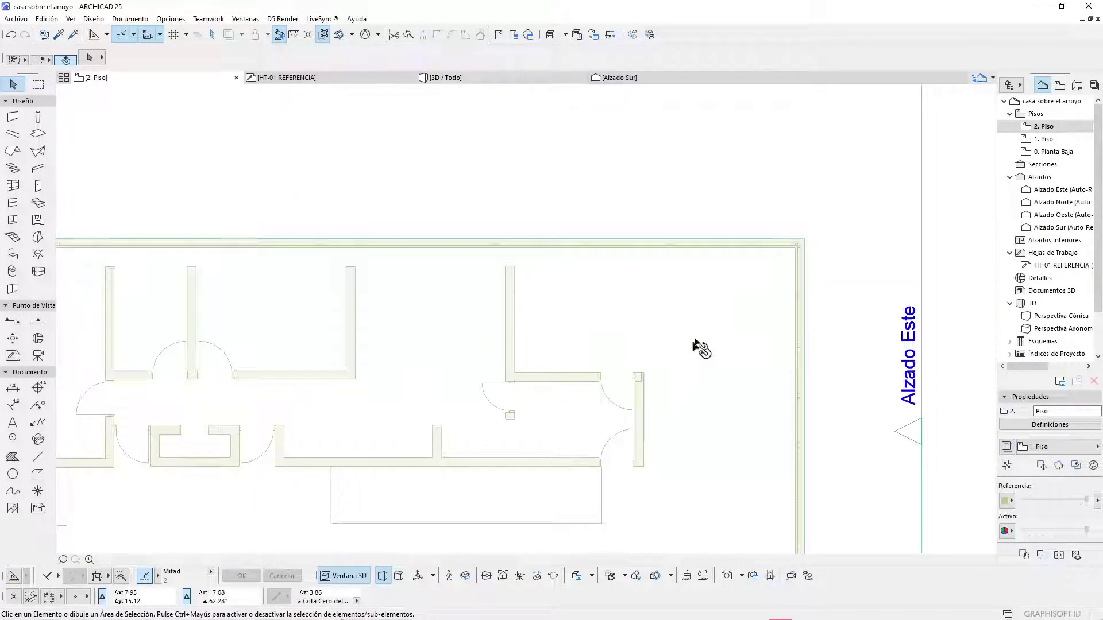
{"action": "scroll", "coordinate": [724, 328], "scroll_direction": "down", "scroll_amount": 4}
{"action": "left_click", "coordinate": [1043, 139]}
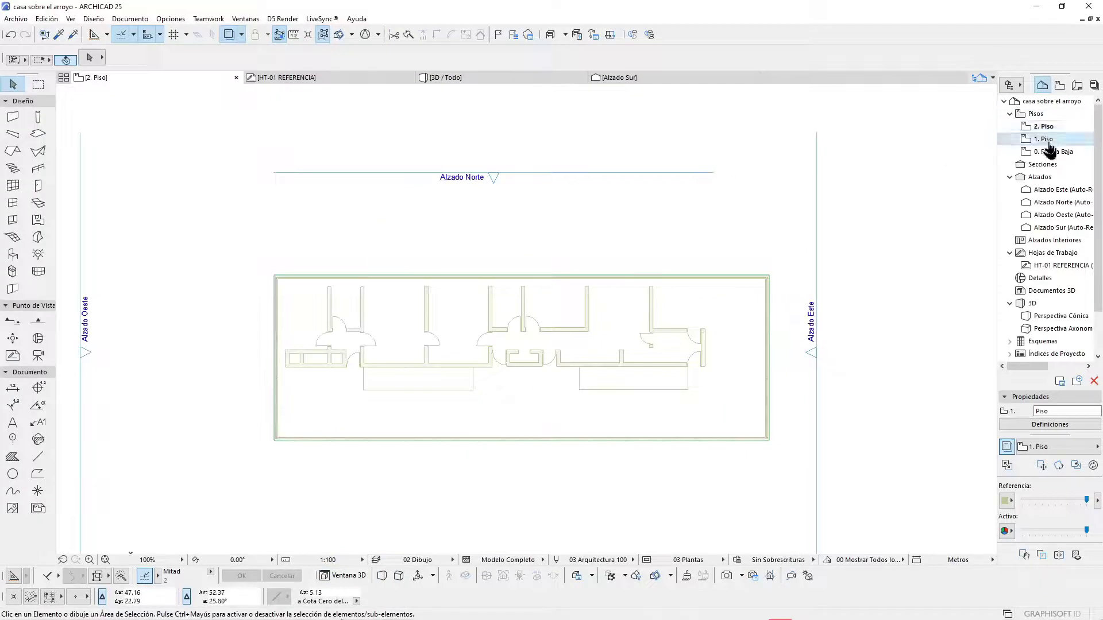
{"action": "left_click", "coordinate": [333, 399]}
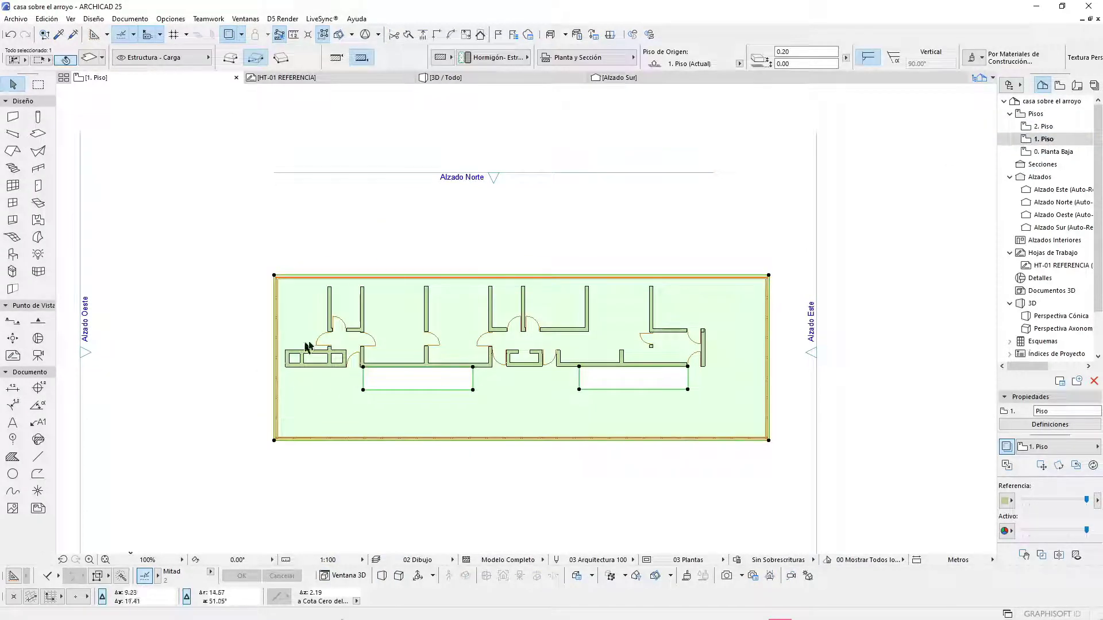
{"action": "scroll", "coordinate": [302, 316], "scroll_direction": "up", "scroll_amount": 2}
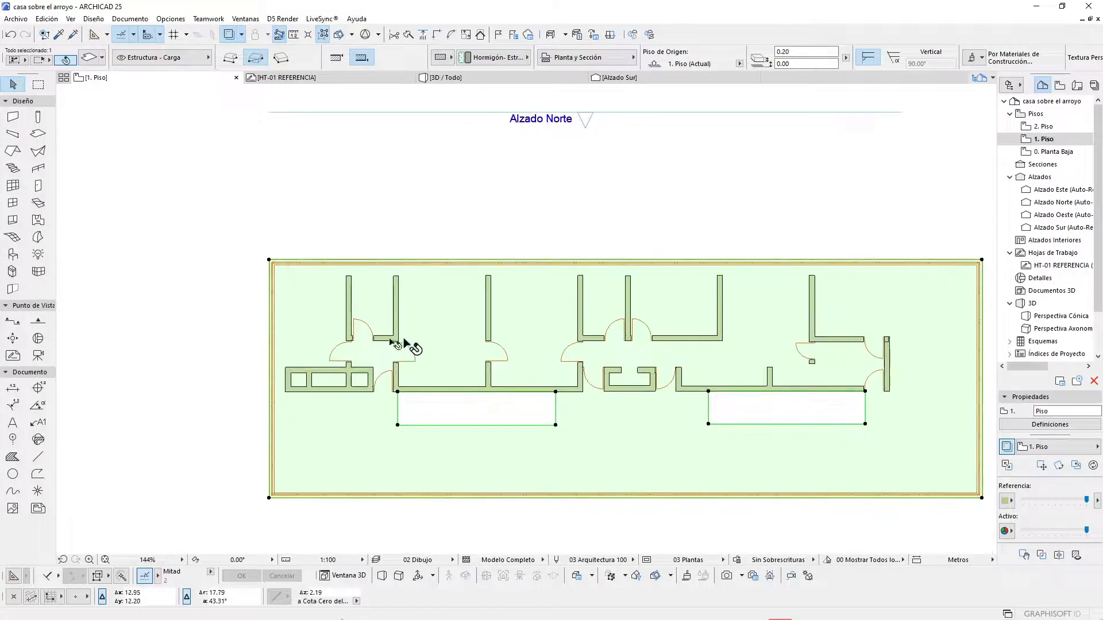
{"action": "left_click", "coordinate": [290, 284]}
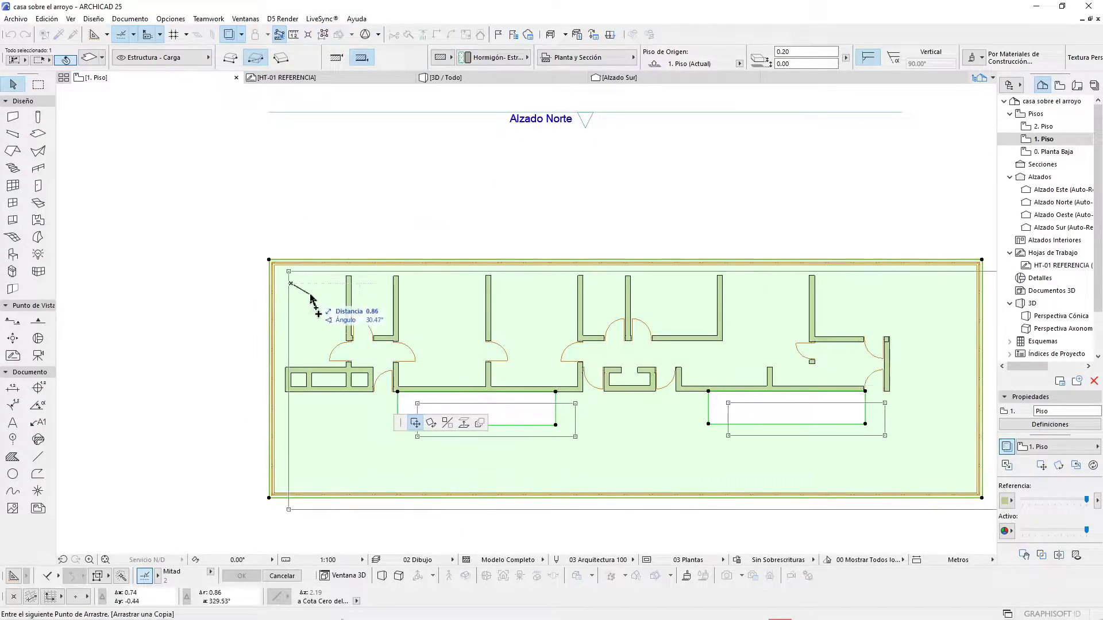
{"action": "key", "text": "ctrl"}
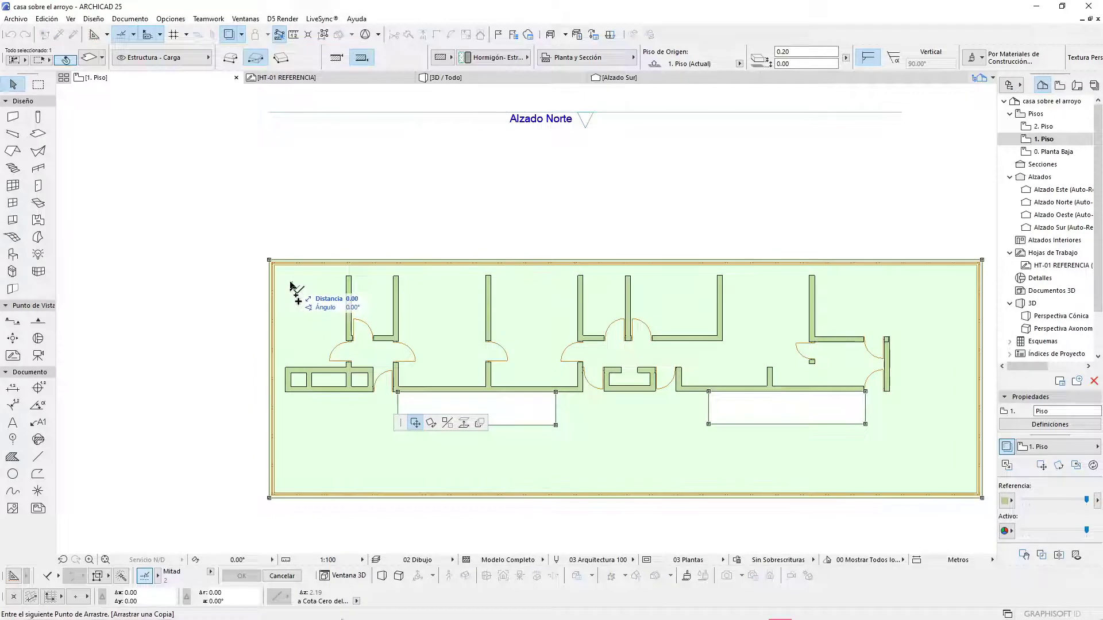
{"action": "left_click", "coordinate": [291, 285]}
Step: Show the HT-01 REFERENCIA worksheet as the trace reference beneath the 1. Piso floor plan
{"action": "scroll", "coordinate": [332, 311], "scroll_direction": "down", "scroll_amount": 3}
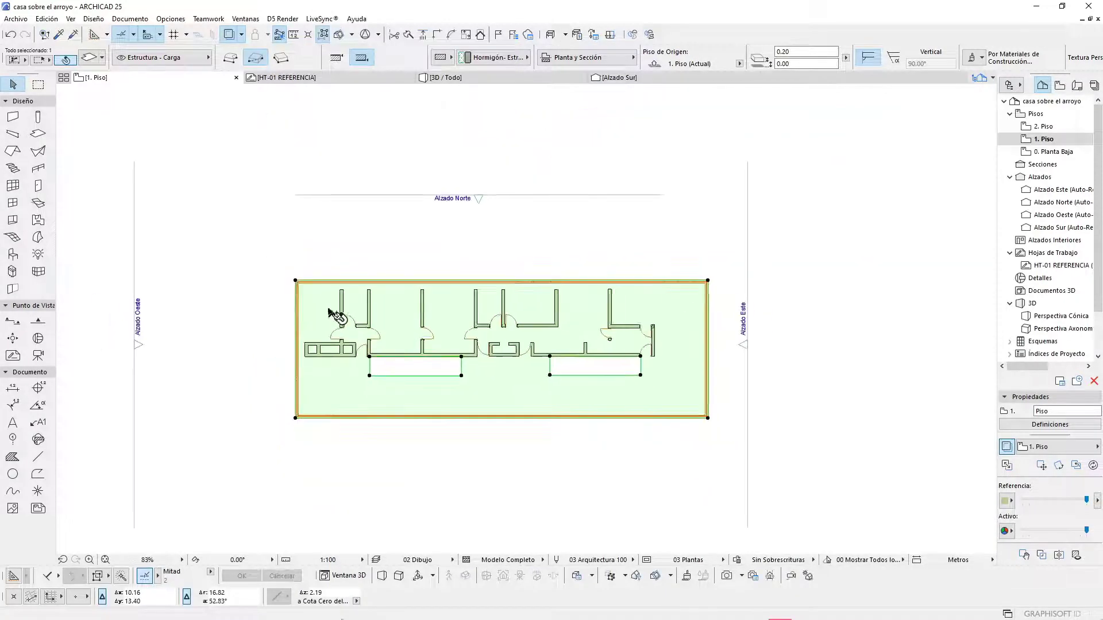
{"action": "scroll", "coordinate": [559, 339], "scroll_direction": "up", "scroll_amount": 2}
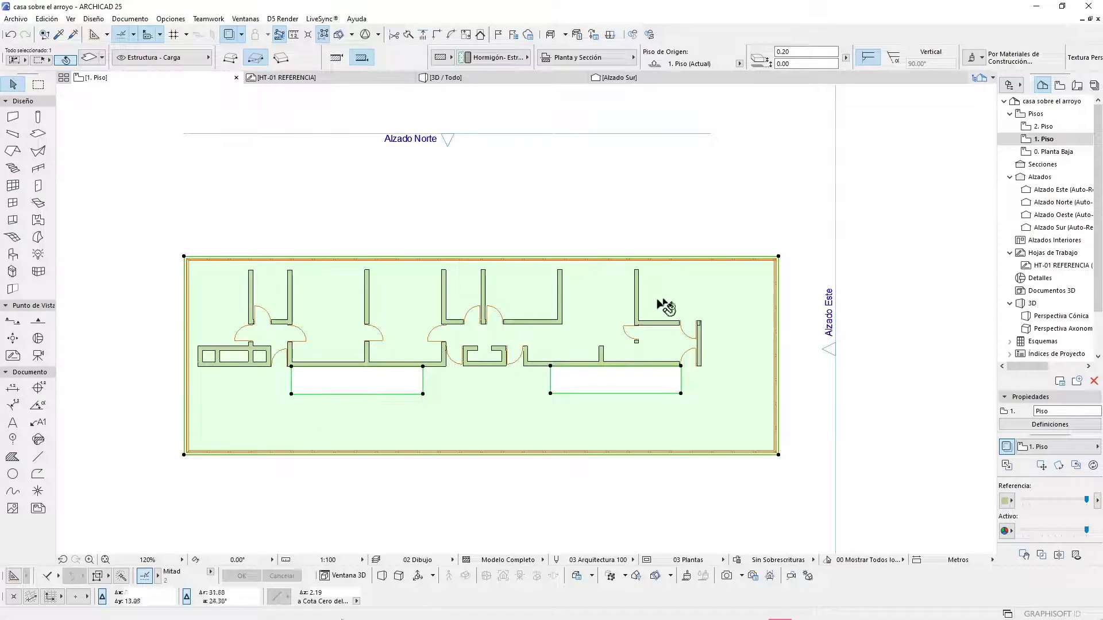
{"action": "scroll", "coordinate": [669, 208], "scroll_direction": "down", "scroll_amount": 1}
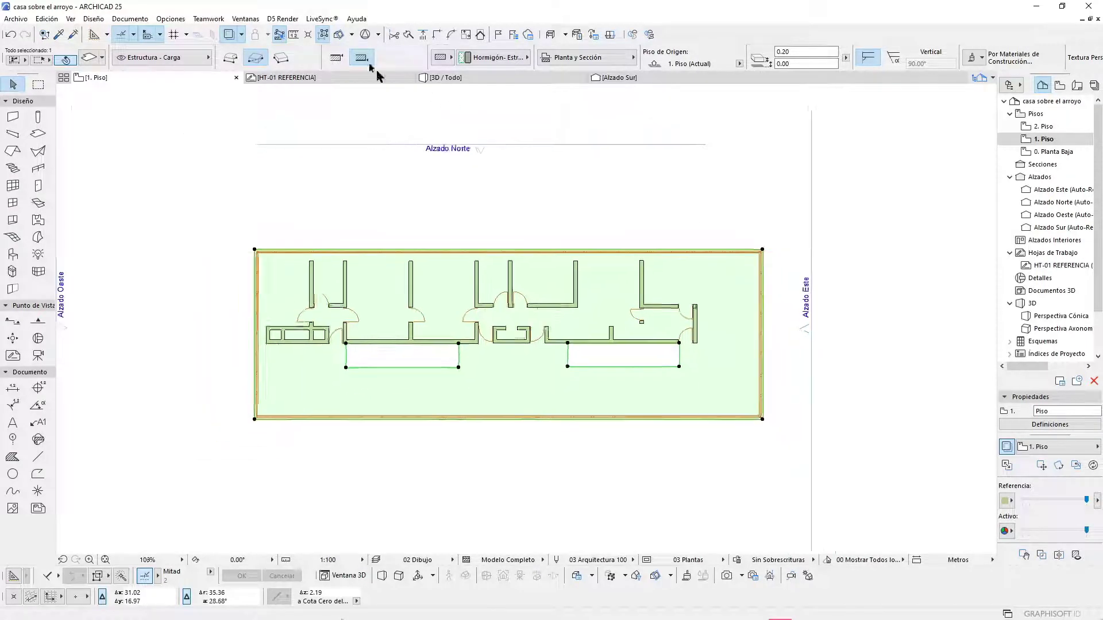
{"action": "left_click", "coordinate": [235, 35]}
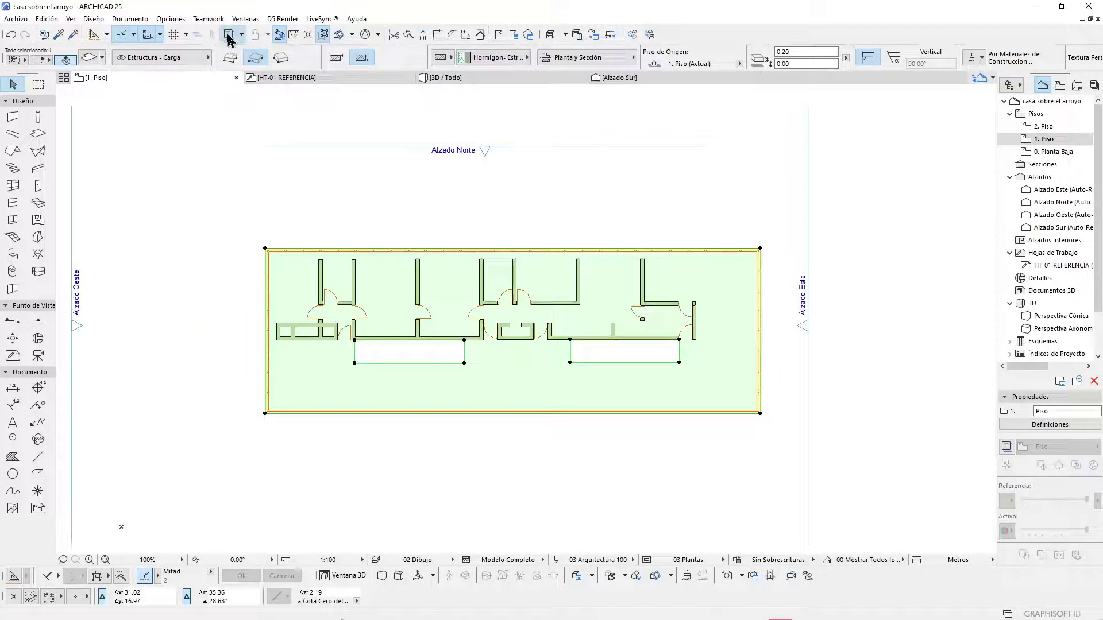
{"action": "right_click", "coordinate": [1002, 265]}
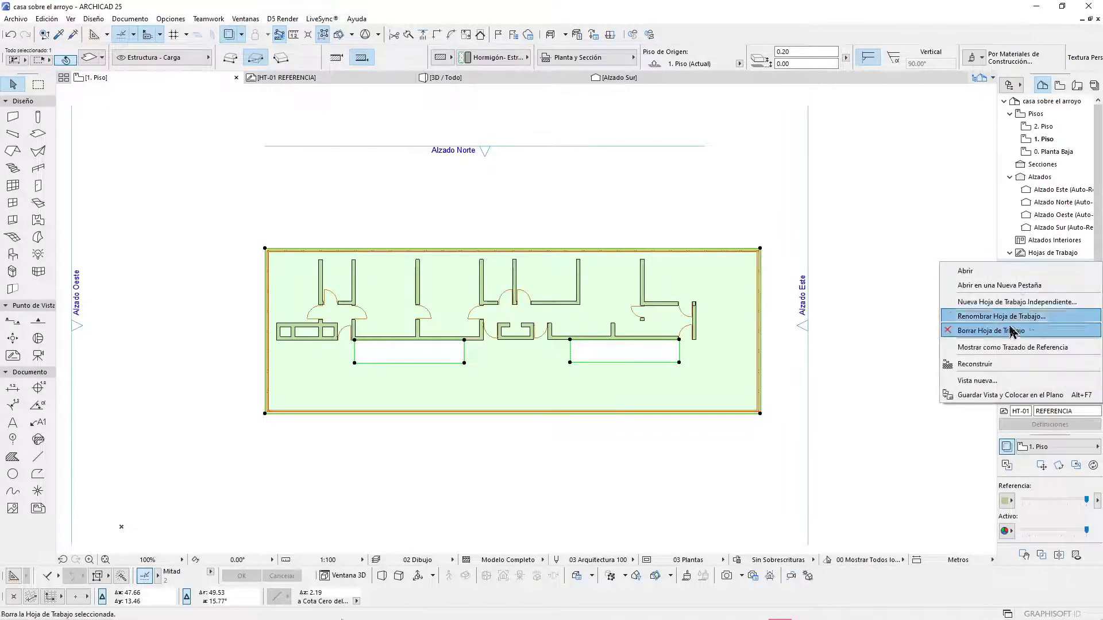
{"action": "left_click", "coordinate": [1049, 348]}
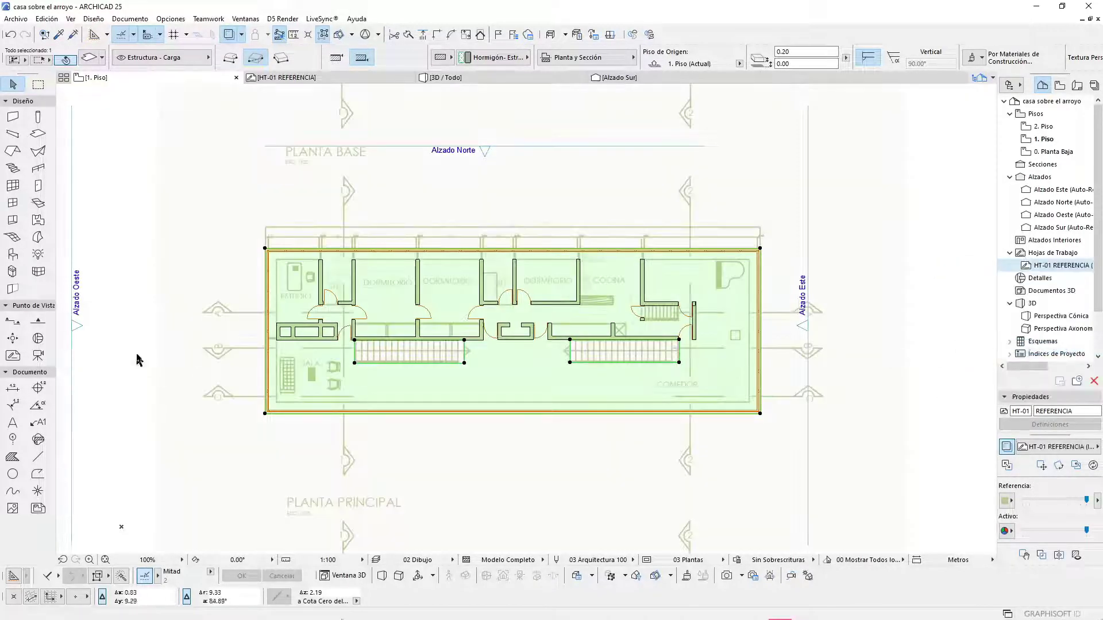
Step: Cut a rectangular opening about 25.79 by 7.77 m in the slab copy between opposite corners of the traced inner outline, leaving a perimeter ring
{"action": "scroll", "coordinate": [207, 291], "scroll_direction": "up", "scroll_amount": 5}
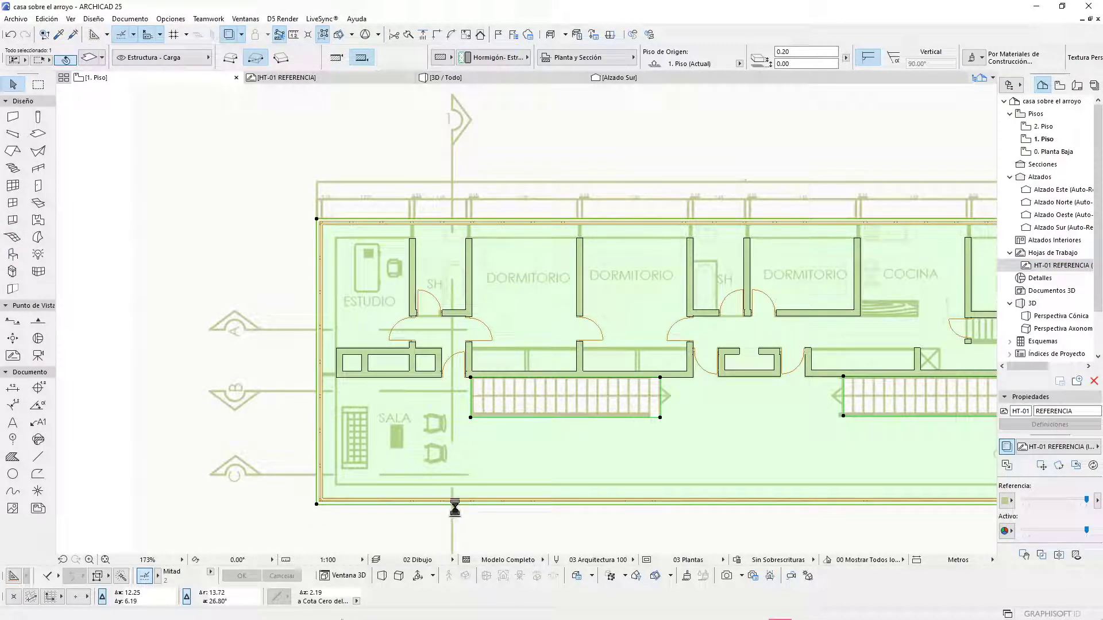
{"action": "left_click", "coordinate": [455, 505]}
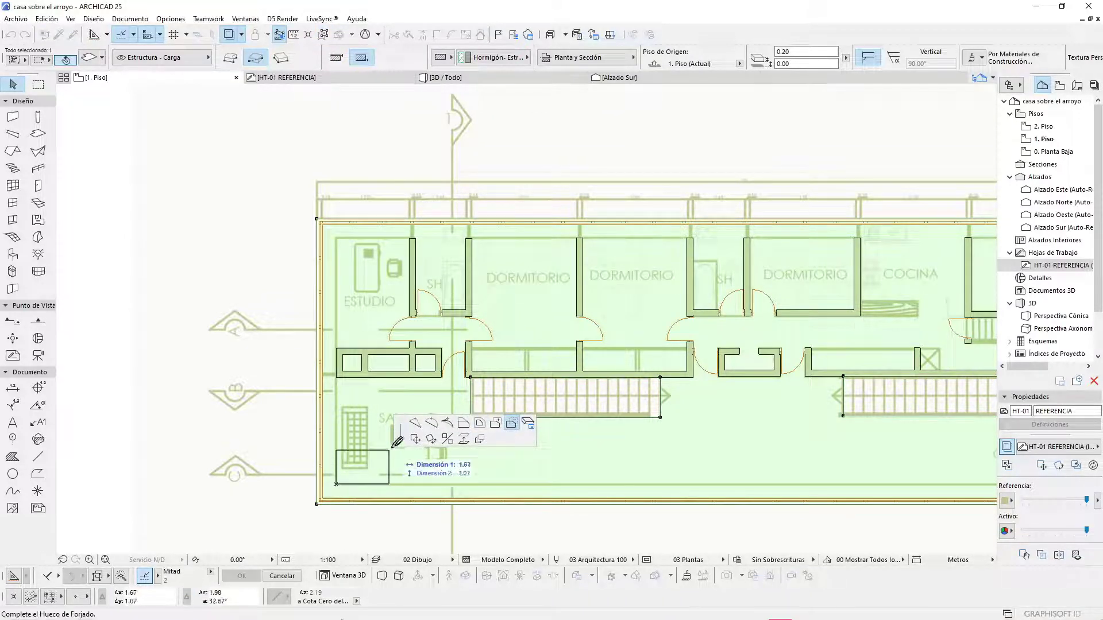
{"action": "scroll", "coordinate": [337, 477], "scroll_direction": "down", "scroll_amount": 3}
{"action": "scroll", "coordinate": [795, 341], "scroll_direction": "up", "scroll_amount": 5}
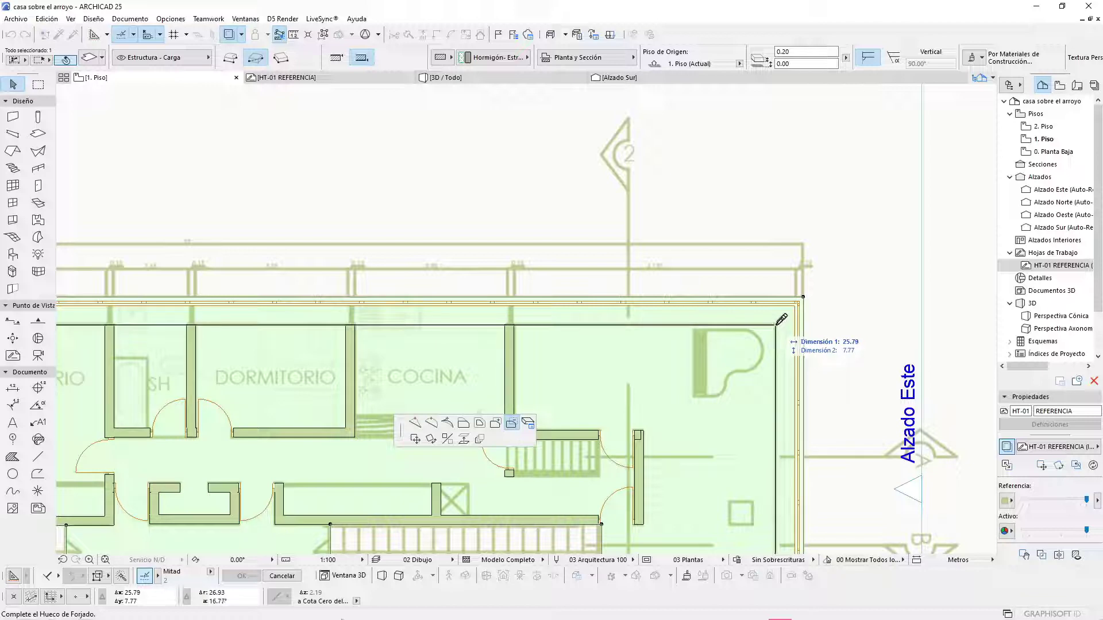
{"action": "left_click", "coordinate": [781, 319]}
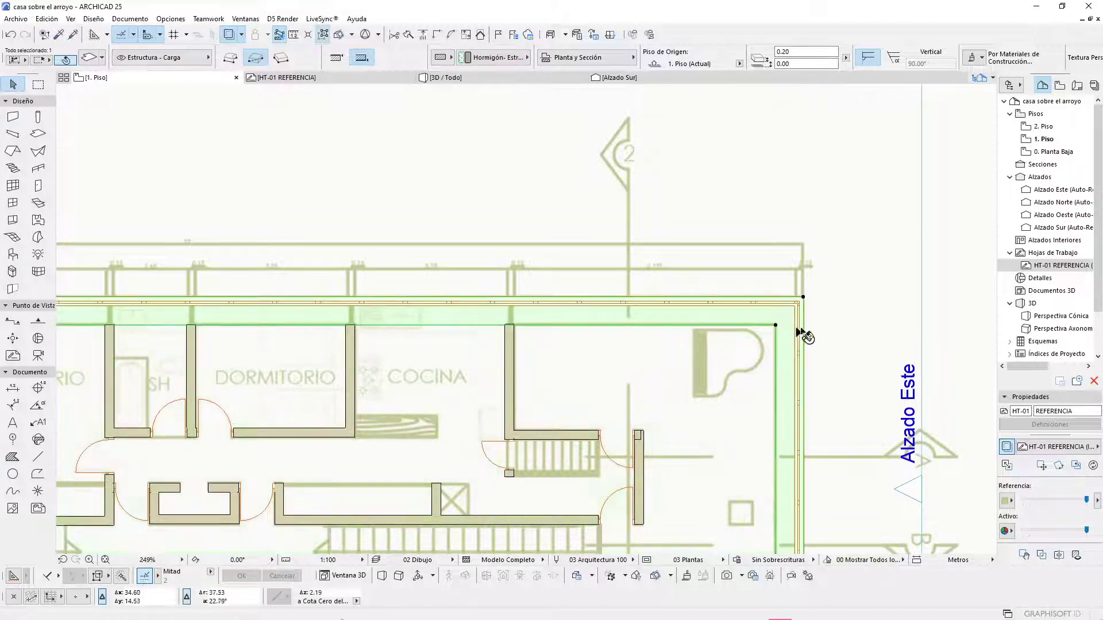
{"action": "scroll", "coordinate": [604, 328], "scroll_direction": "down", "scroll_amount": 4}
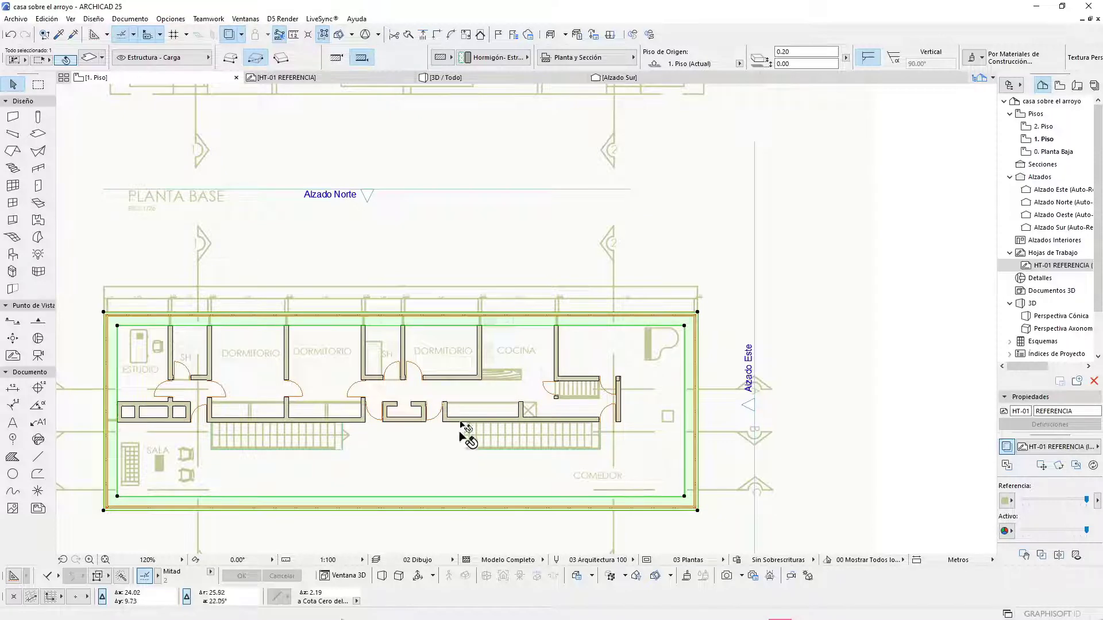
{"action": "key", "text": "Escape"}
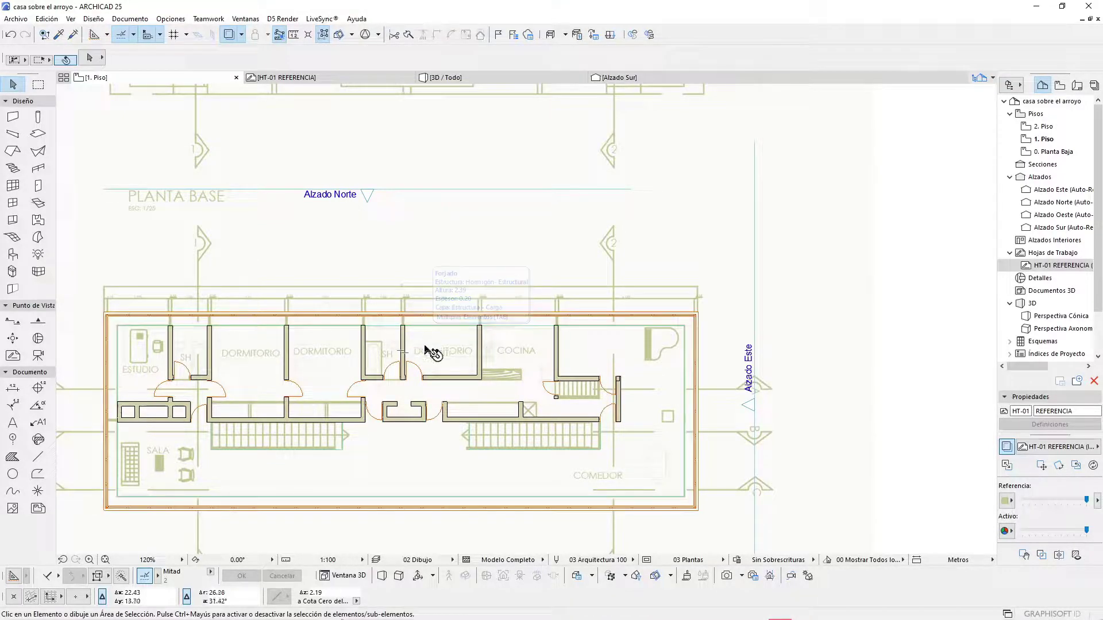
Step: Select the perimeter ring slab together with the north exterior wall and isolate them in the 3D view
{"action": "scroll", "coordinate": [460, 345], "scroll_direction": "up", "scroll_amount": 4}
{"action": "scroll", "coordinate": [591, 312], "scroll_direction": "down", "scroll_amount": 5}
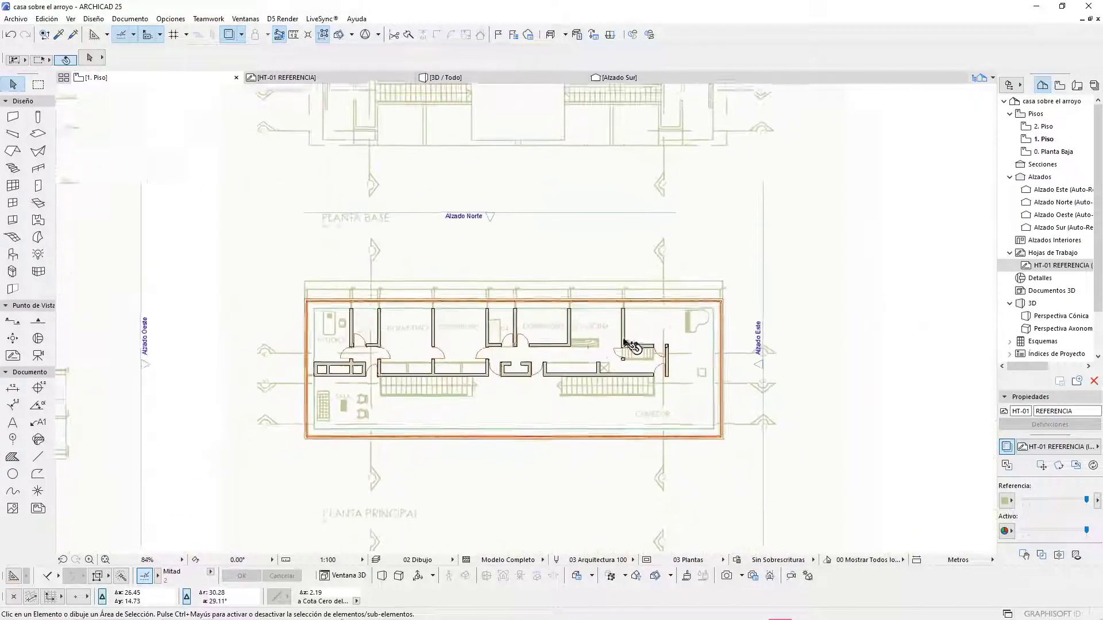
{"action": "left_click", "coordinate": [715, 337]}
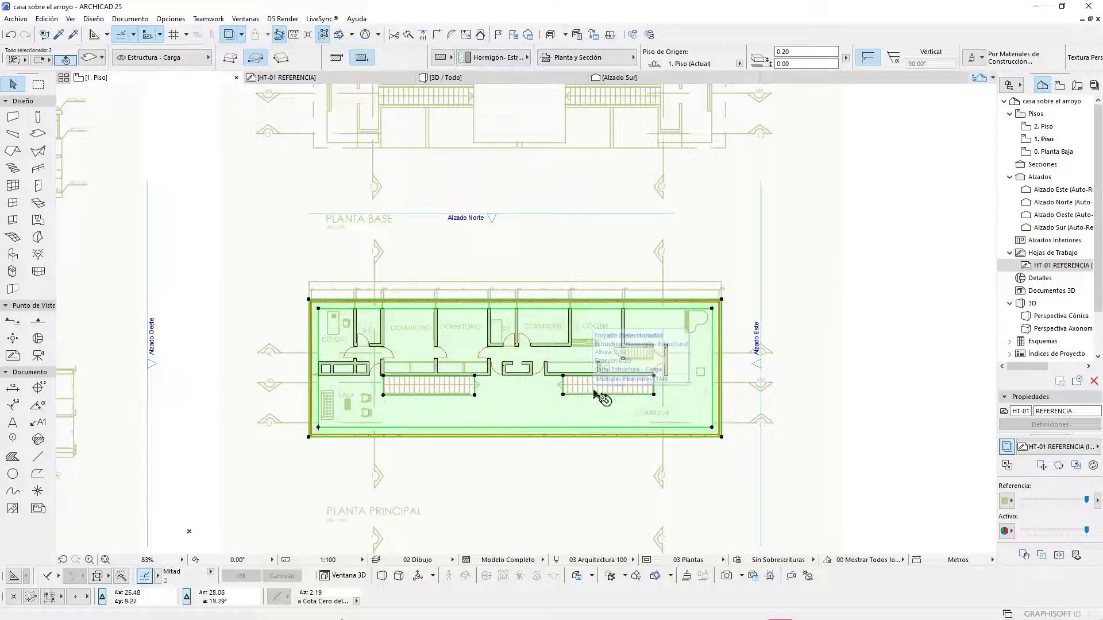
{"action": "left_click", "coordinate": [725, 349], "text": "shift"}
{"action": "left_click", "coordinate": [848, 298]}
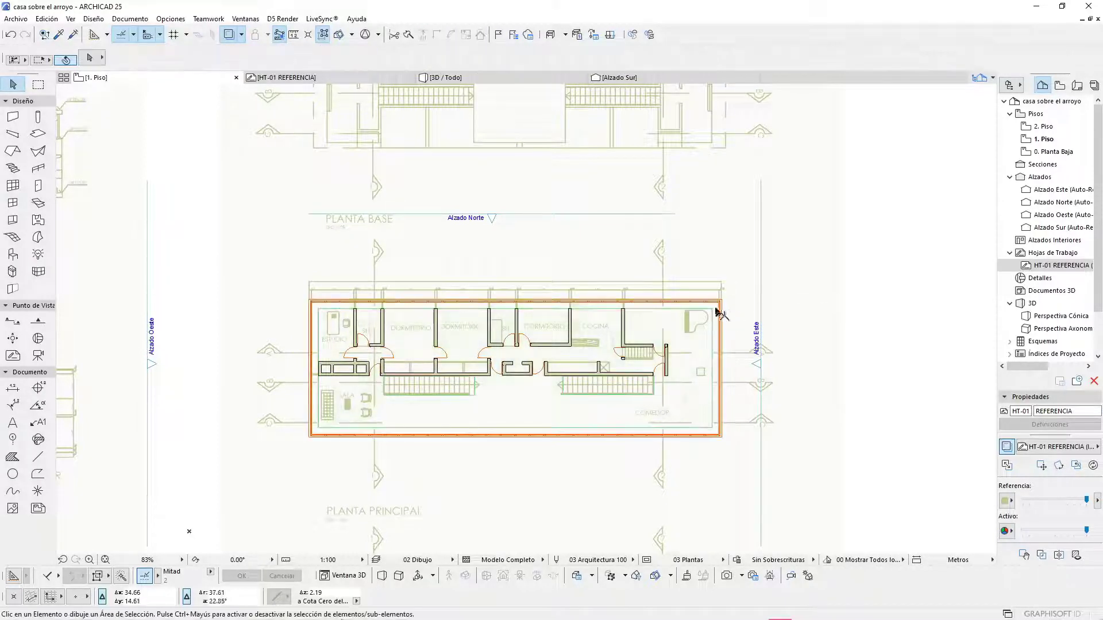
{"action": "left_click", "coordinate": [711, 309]}
{"action": "scroll", "coordinate": [701, 300], "scroll_direction": "up", "scroll_amount": 3}
{"action": "scroll", "coordinate": [701, 303], "scroll_direction": "up", "scroll_amount": 1}
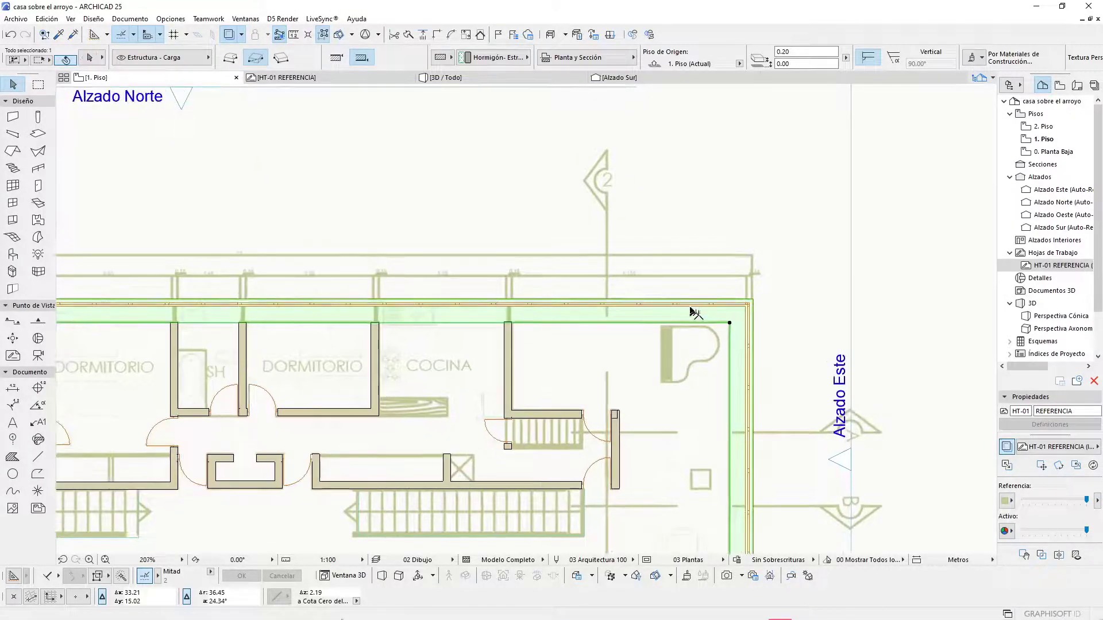
{"action": "left_click", "coordinate": [692, 304], "text": "shift"}
{"action": "key", "text": "F5"}
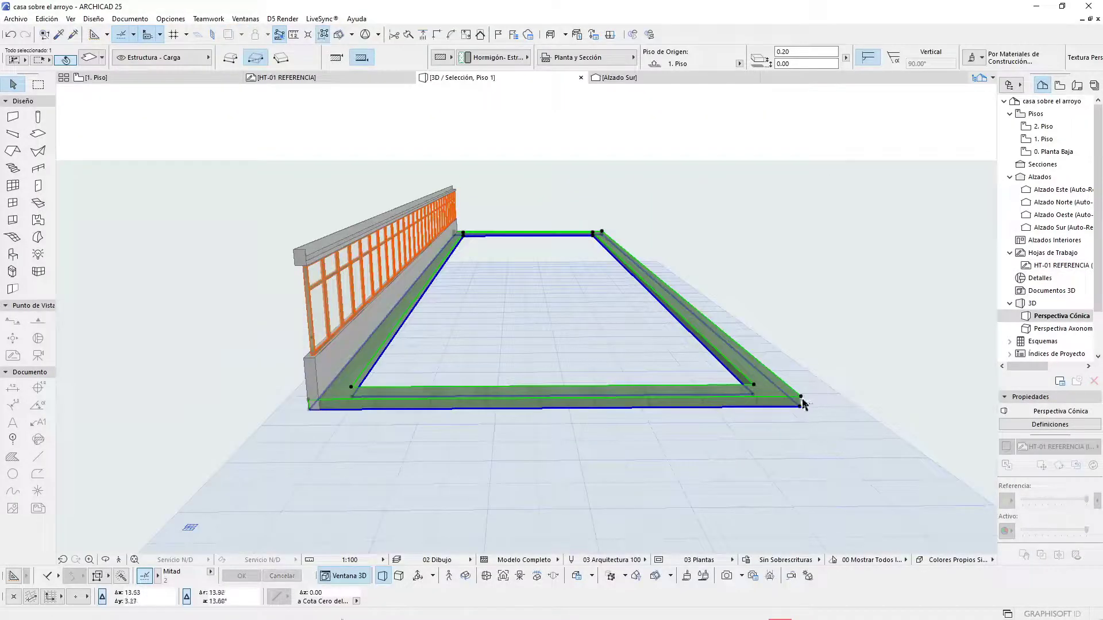
Step: Raise the ring slab vertically to the top of the low wall beneath the glazing, at an elevation of 0.80 m
{"action": "left_click", "coordinate": [801, 400]}
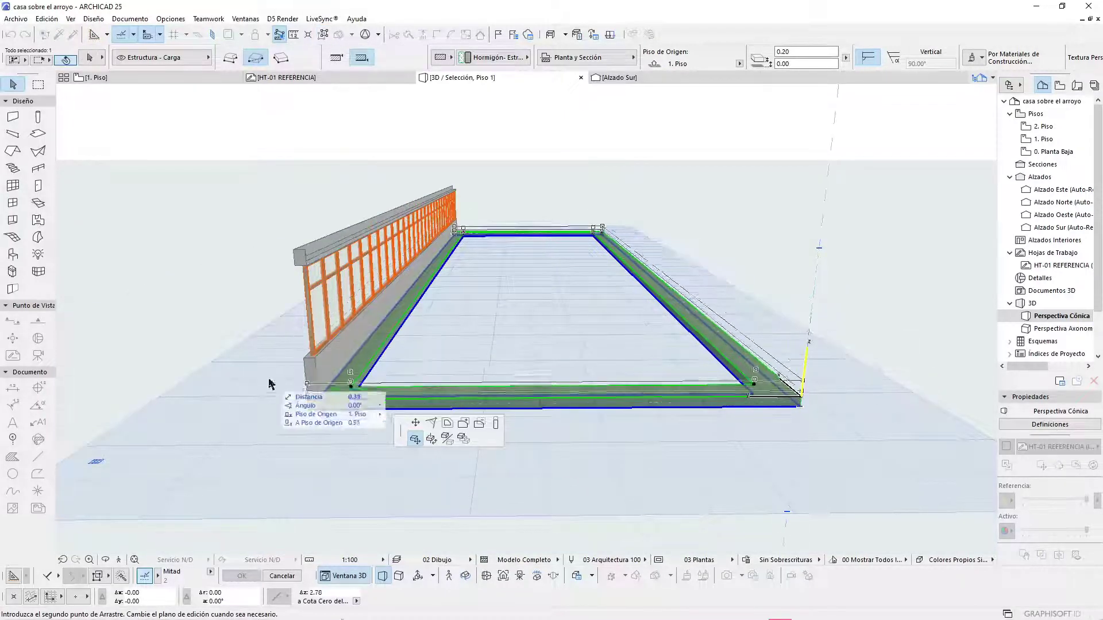
{"action": "left_click", "coordinate": [315, 362]}
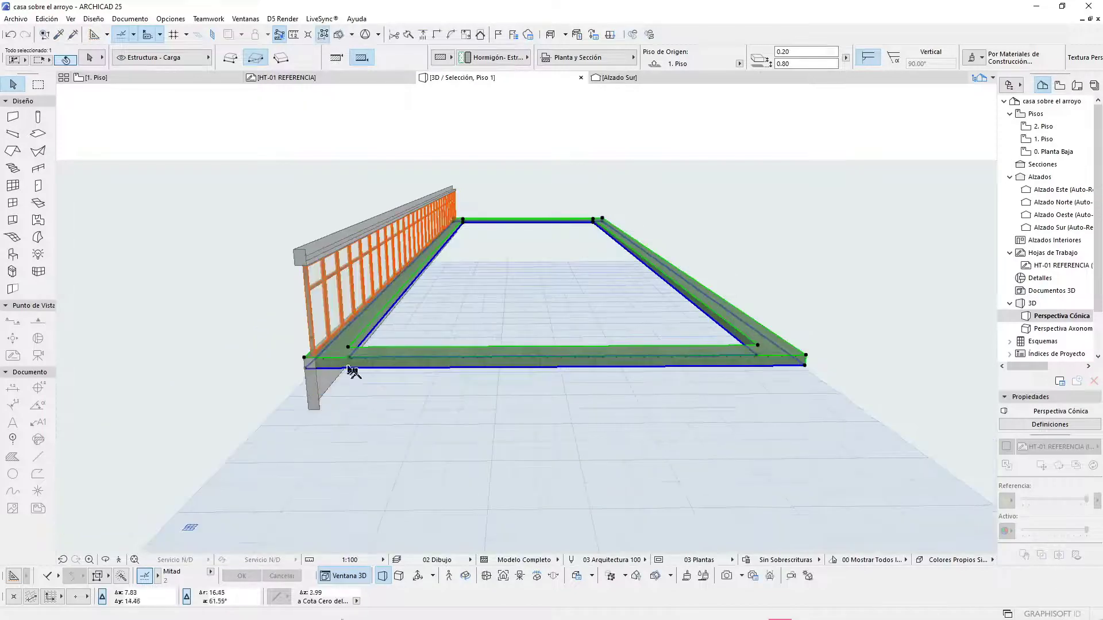
{"action": "scroll", "coordinate": [352, 369], "scroll_direction": "up", "scroll_amount": 3}
{"action": "scroll", "coordinate": [356, 367], "scroll_direction": "up", "scroll_amount": 5}
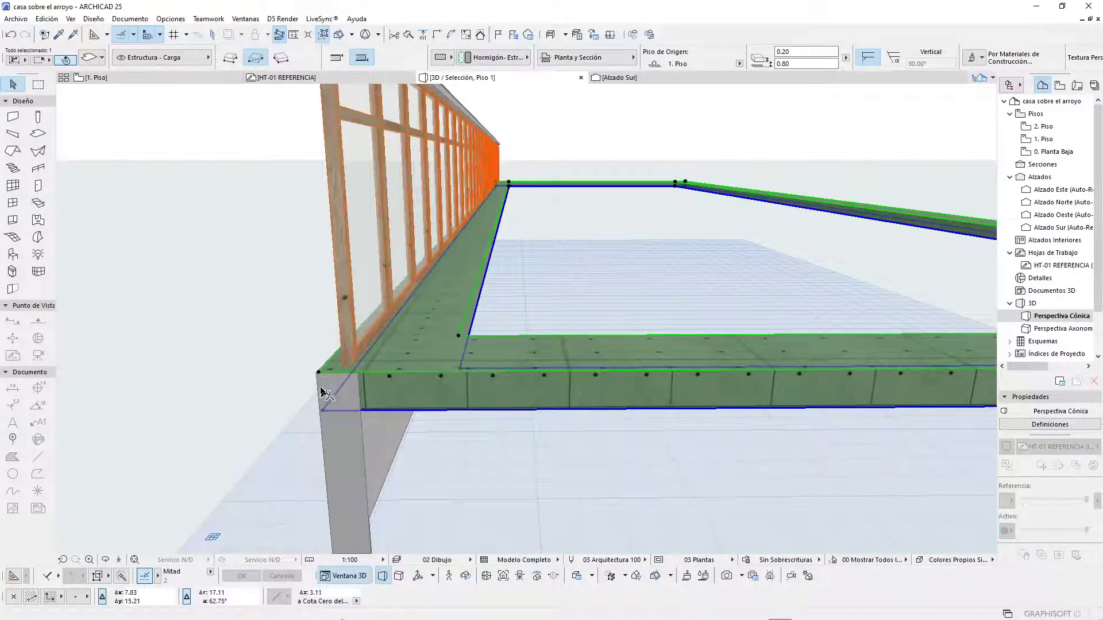
{"action": "scroll", "coordinate": [322, 392], "scroll_direction": "up", "scroll_amount": 3}
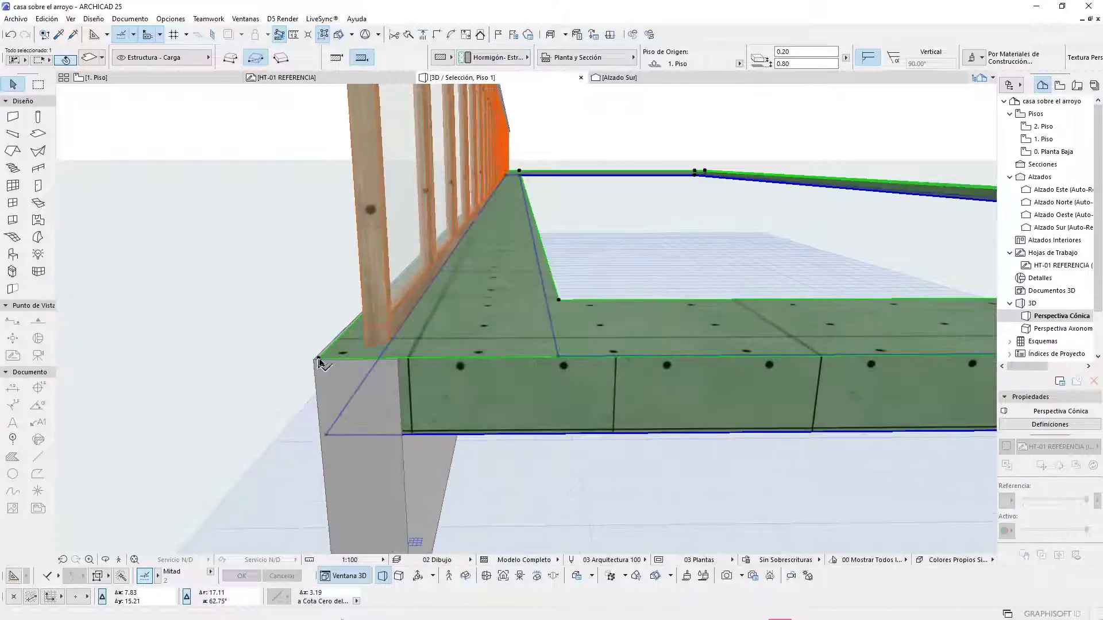
{"action": "middle_click_drag", "start_coordinate": [460, 401], "coordinate": [524, 394], "text": "shift"}
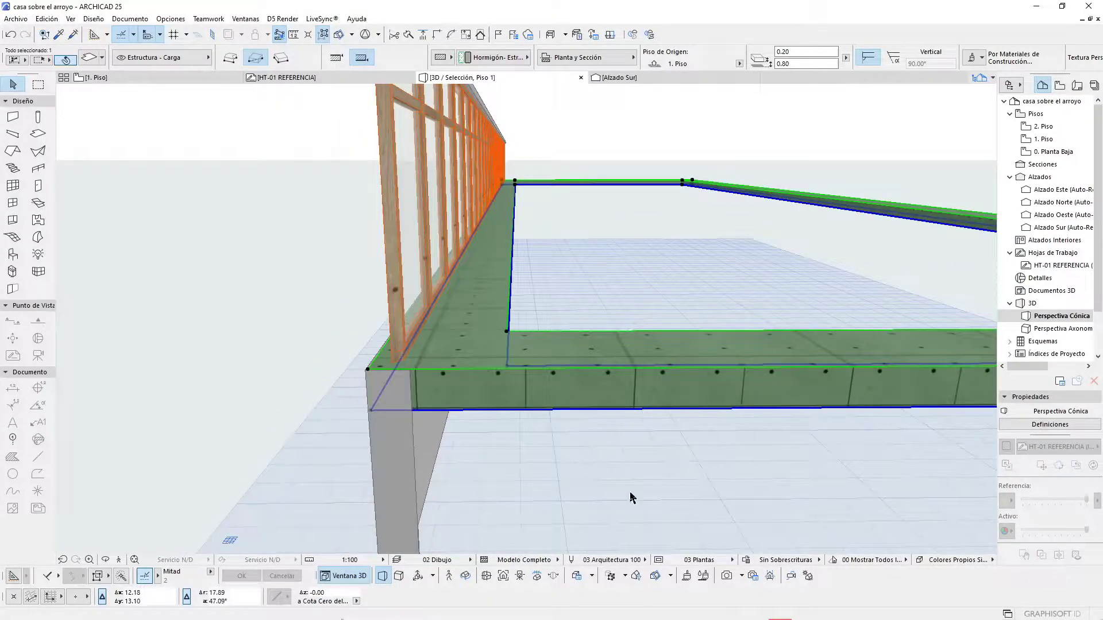
Step: Clear the selection, show the whole model in 3D and inspect the raised ring slab along the glazed facade
{"action": "left_click", "coordinate": [630, 494]}
{"action": "key", "text": "F5"}
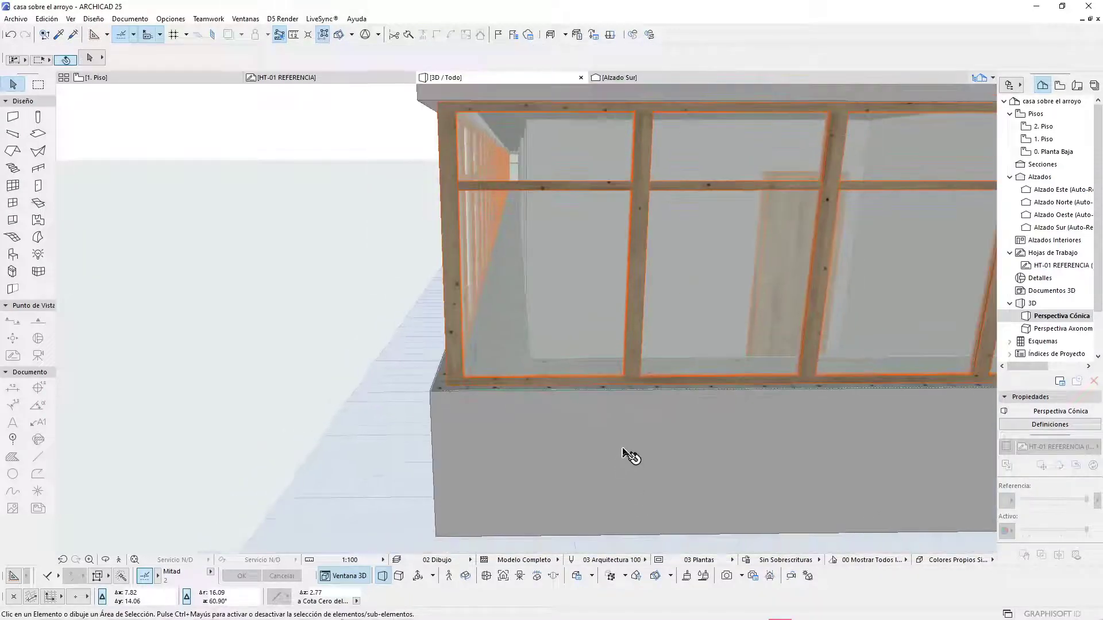
{"action": "scroll", "coordinate": [630, 457], "scroll_direction": "down", "scroll_amount": 3}
{"action": "middle_click_drag", "start_coordinate": [584, 411], "coordinate": [569, 393], "text": "shift"}
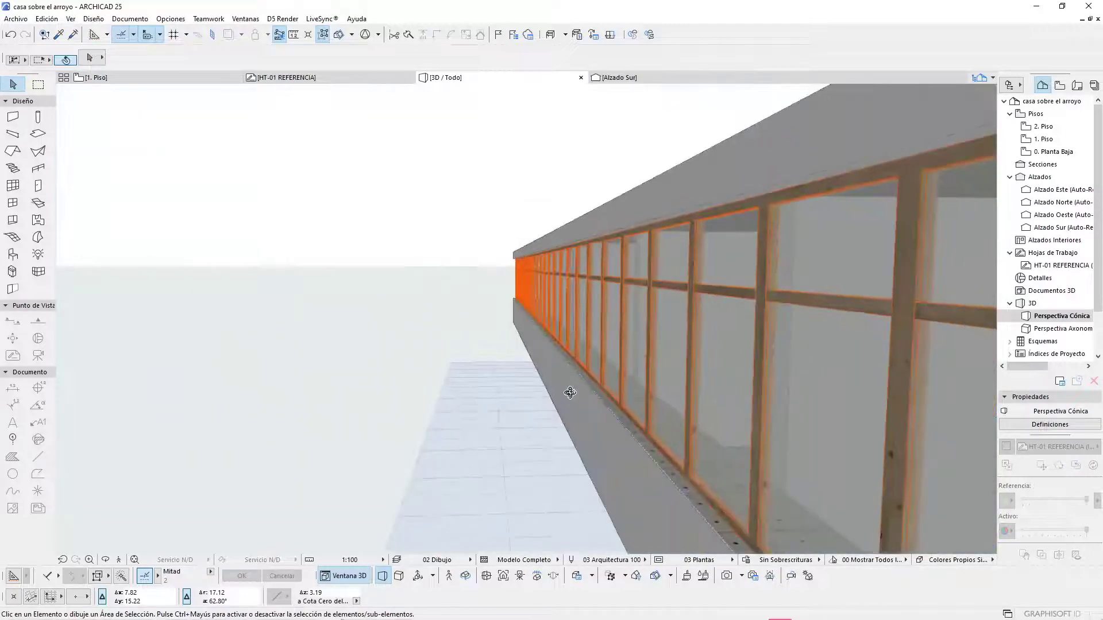
{"action": "scroll", "coordinate": [570, 393], "scroll_direction": "down", "scroll_amount": 3}
{"action": "middle_click_drag", "start_coordinate": [537, 431], "coordinate": [586, 428], "text": "shift"}
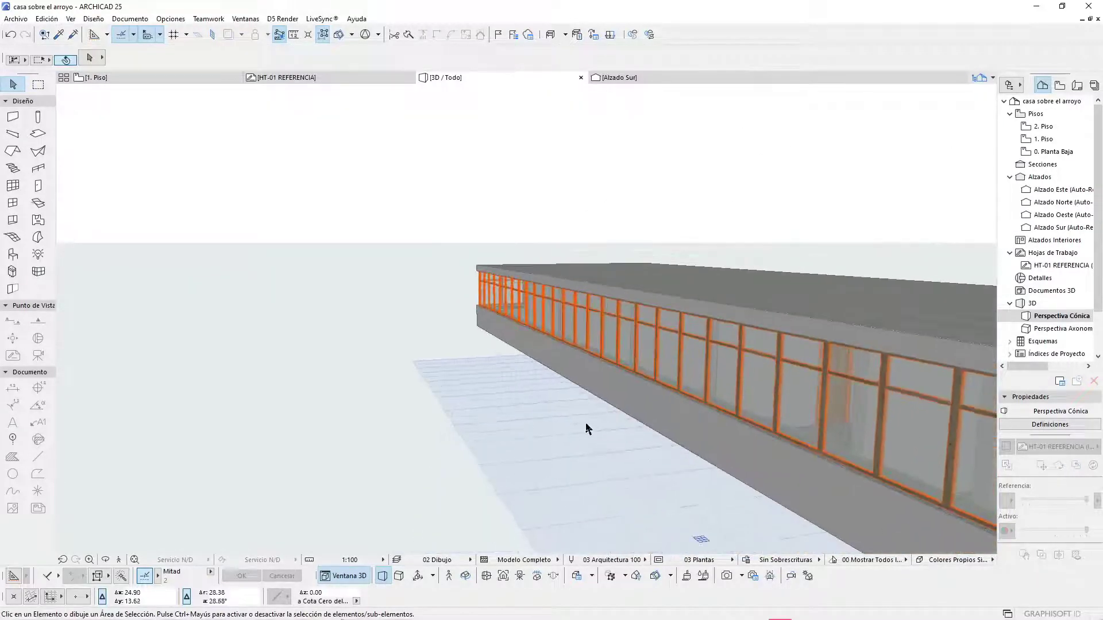
Step: Return to the 1. Piso floor plan at the ring slab's inner edge beside the kitchen (COCINA)
{"action": "key", "text": "F2"}
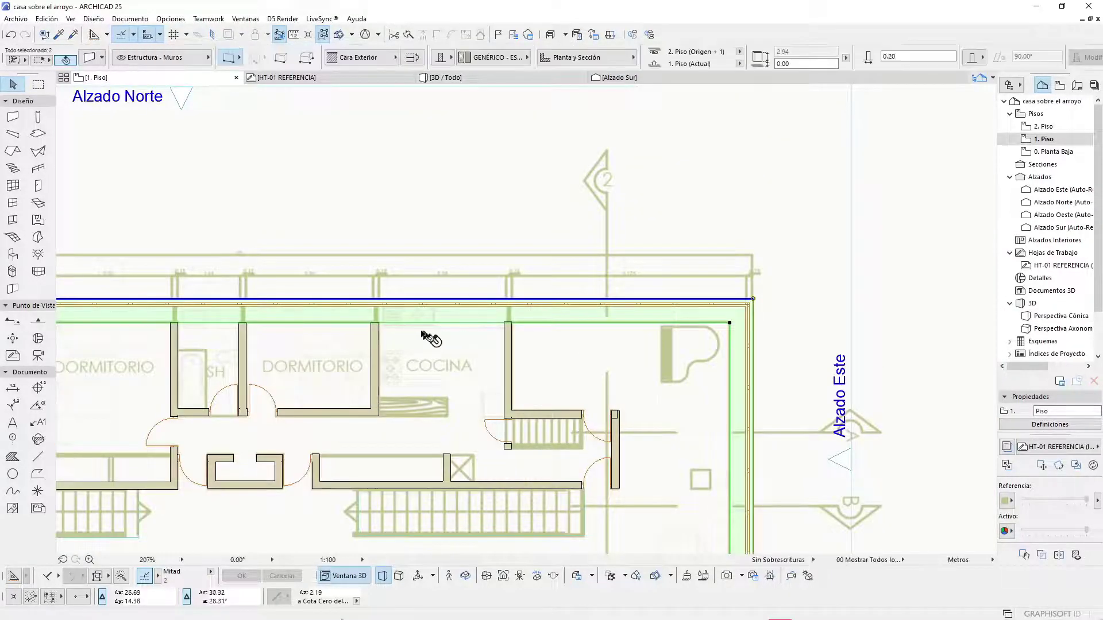
{"action": "scroll", "coordinate": [345, 318], "scroll_direction": "up", "scroll_amount": 5}
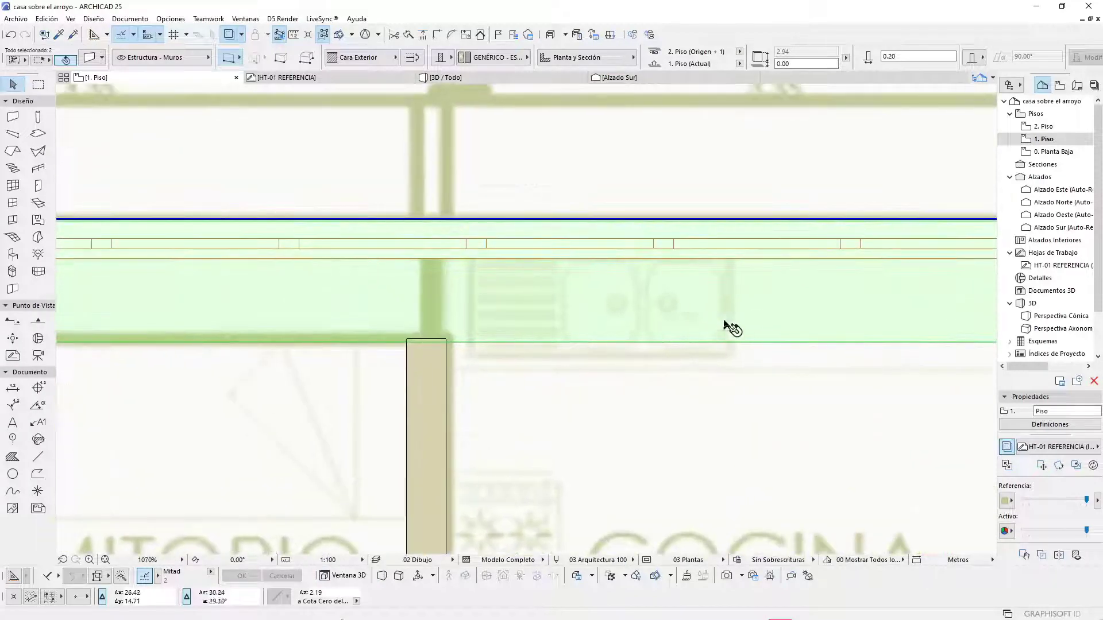
{"action": "scroll", "coordinate": [731, 327], "scroll_direction": "down", "scroll_amount": 2}
{"action": "scroll", "coordinate": [731, 332], "scroll_direction": "down", "scroll_amount": 2}
{"action": "scroll", "coordinate": [712, 342], "scroll_direction": "up", "scroll_amount": 4}
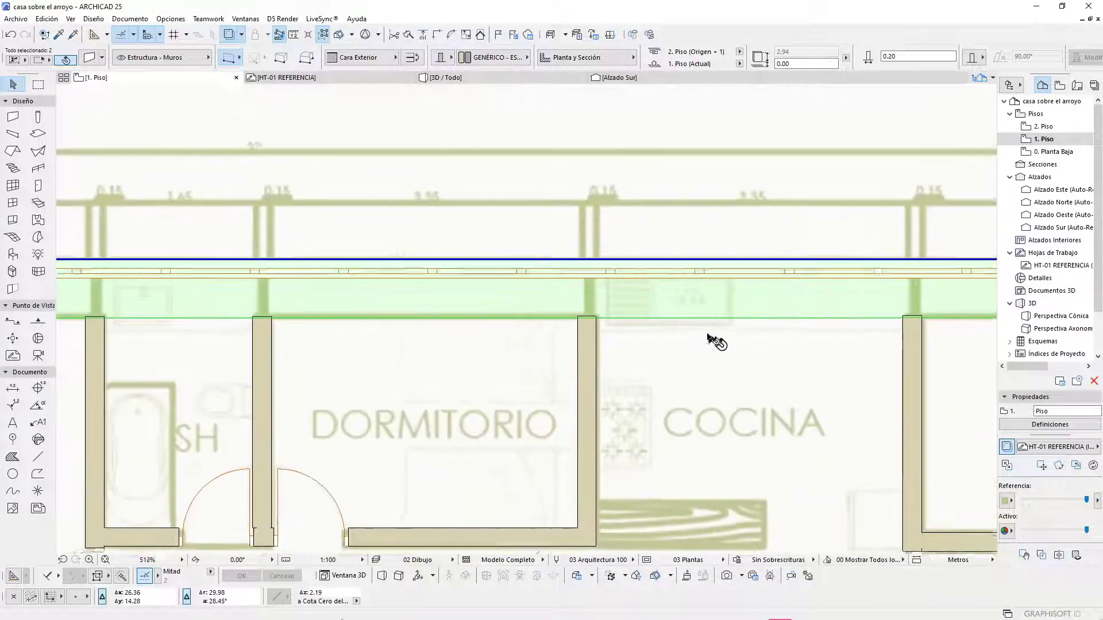
{"action": "left_click", "coordinate": [637, 319]}
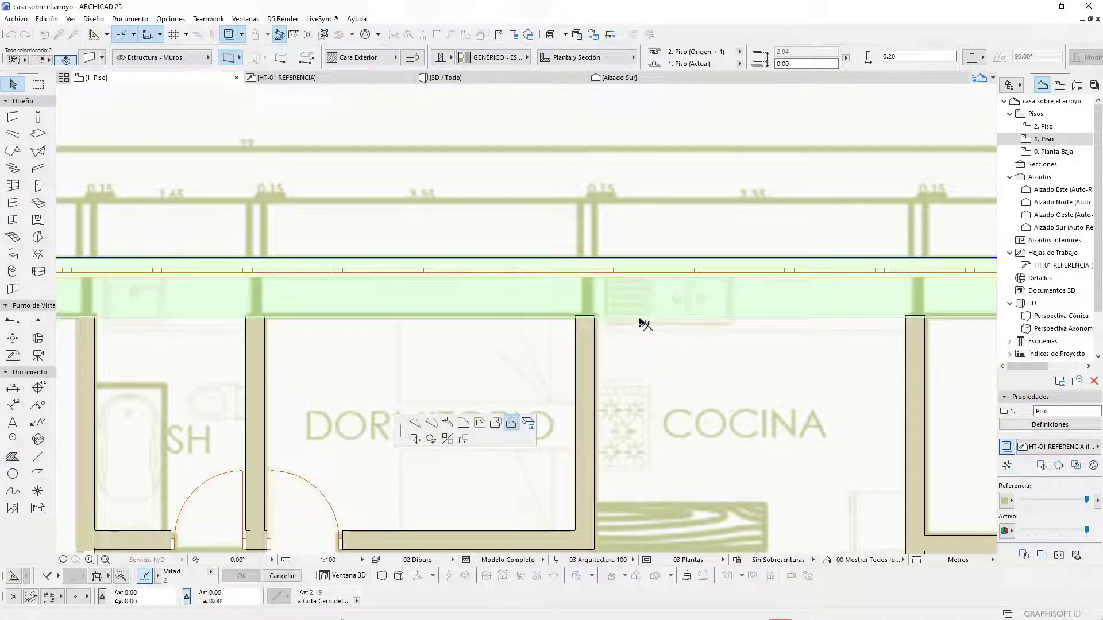
{"action": "left_click", "coordinate": [640, 318]}
{"action": "key", "text": "Escape"}
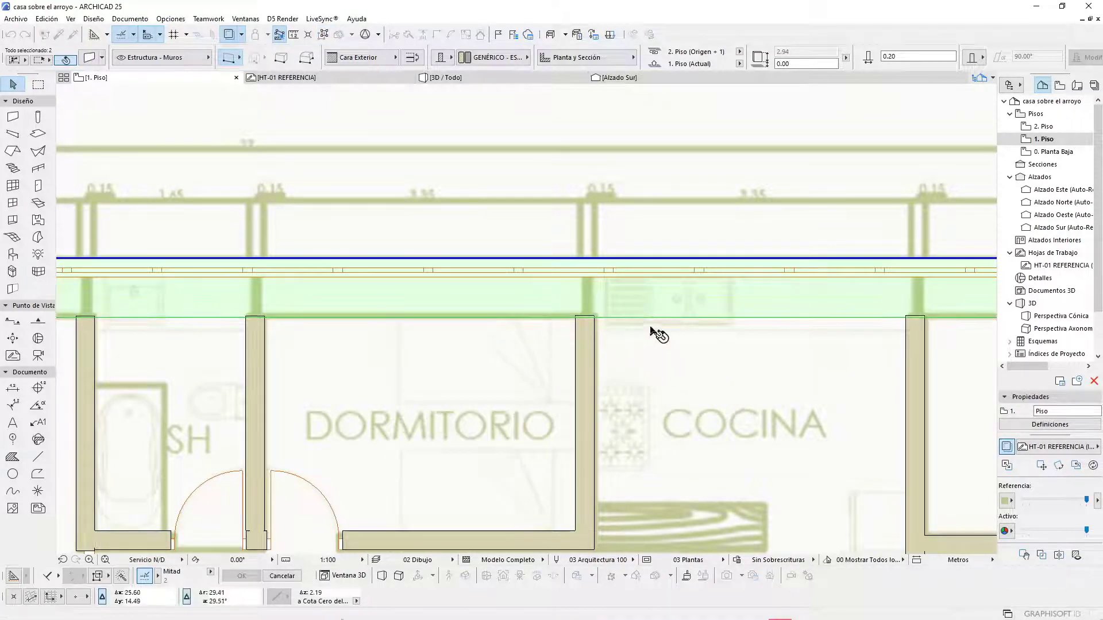
Step: Add a narrow rectangle to the ring slab's inner edge, spanning the kitchen (COCINA) from one side wall to the other
{"action": "left_click", "coordinate": [660, 318]}
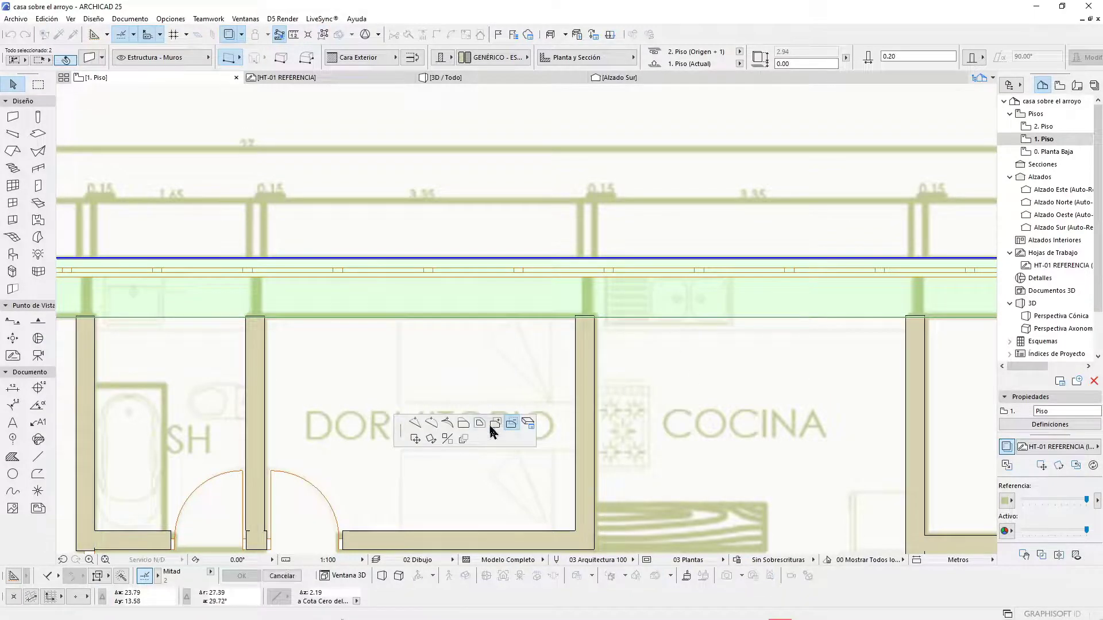
{"action": "left_click", "coordinate": [495, 425]}
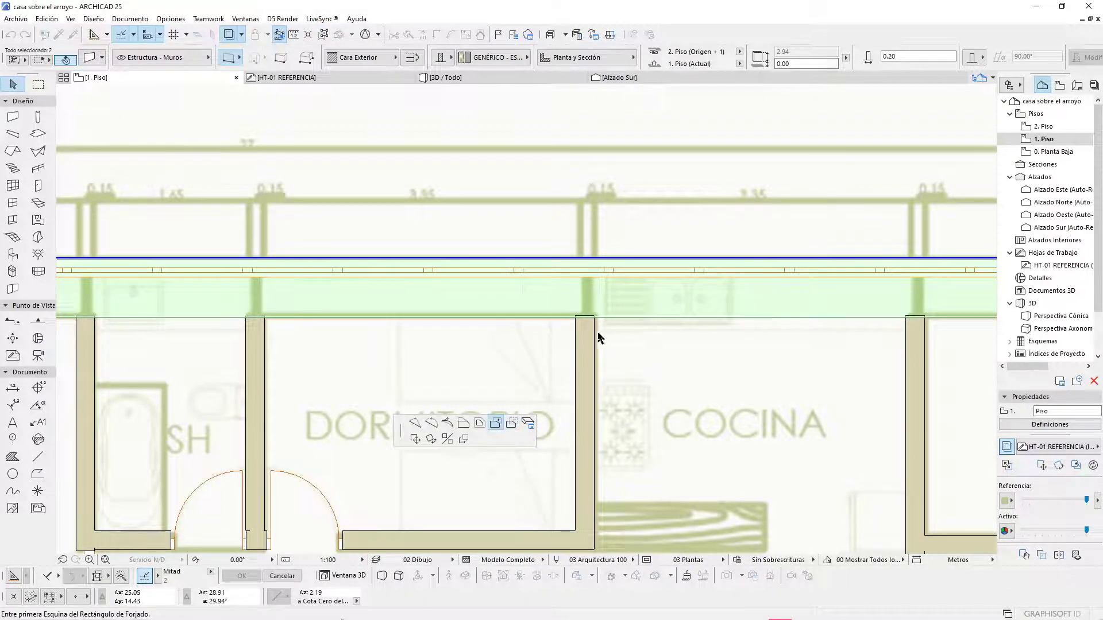
{"action": "left_click", "coordinate": [594, 331]}
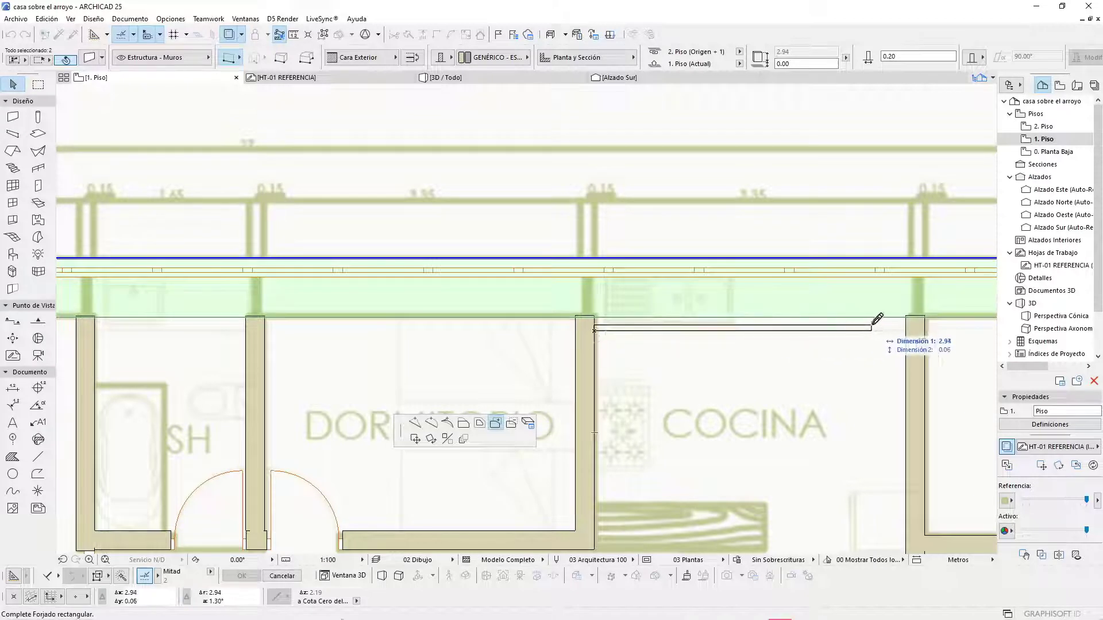
{"action": "left_click", "coordinate": [906, 316]}
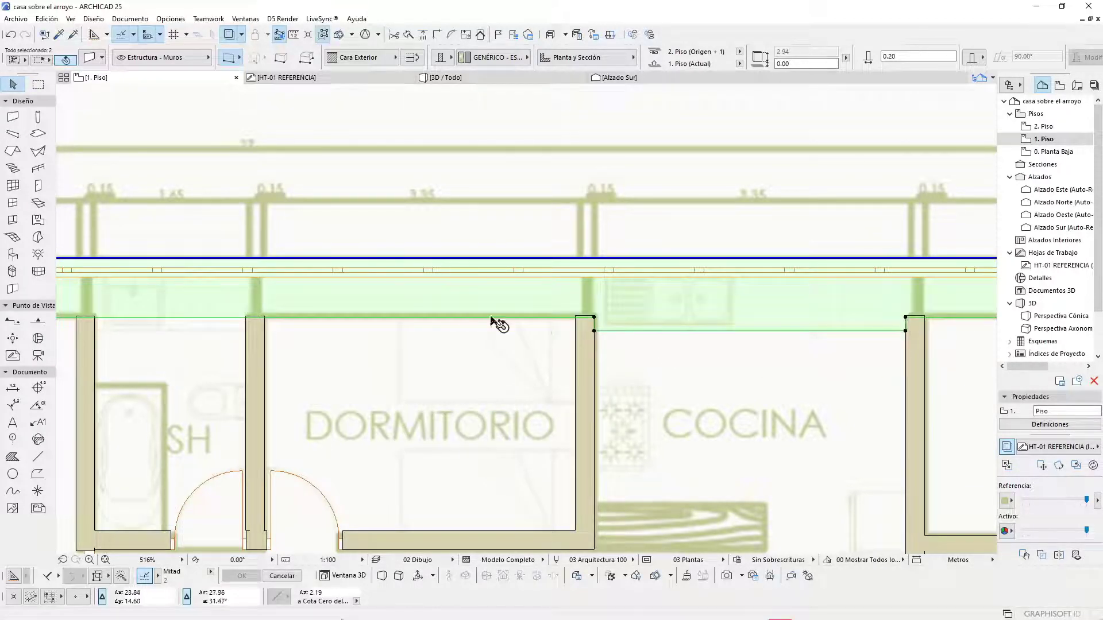
Step: Subtract a rectangle from the ring slab along the bedroom (DORMITORIO) beside the kitchen, between its side walls and back to the facade wall
{"action": "left_click", "coordinate": [431, 317]}
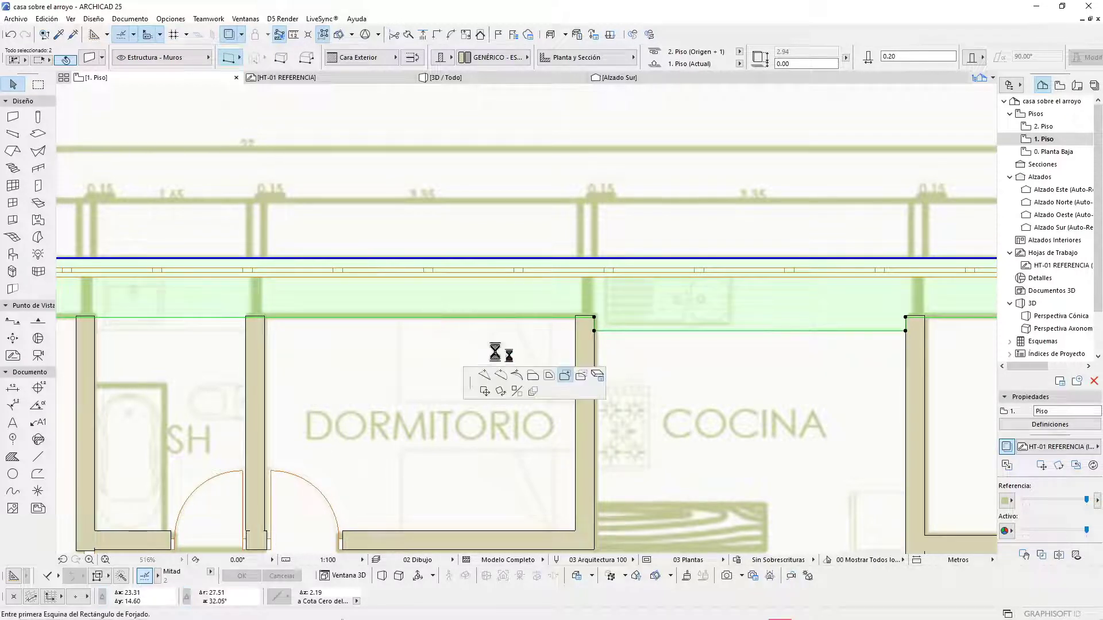
{"action": "left_click", "coordinate": [511, 423]}
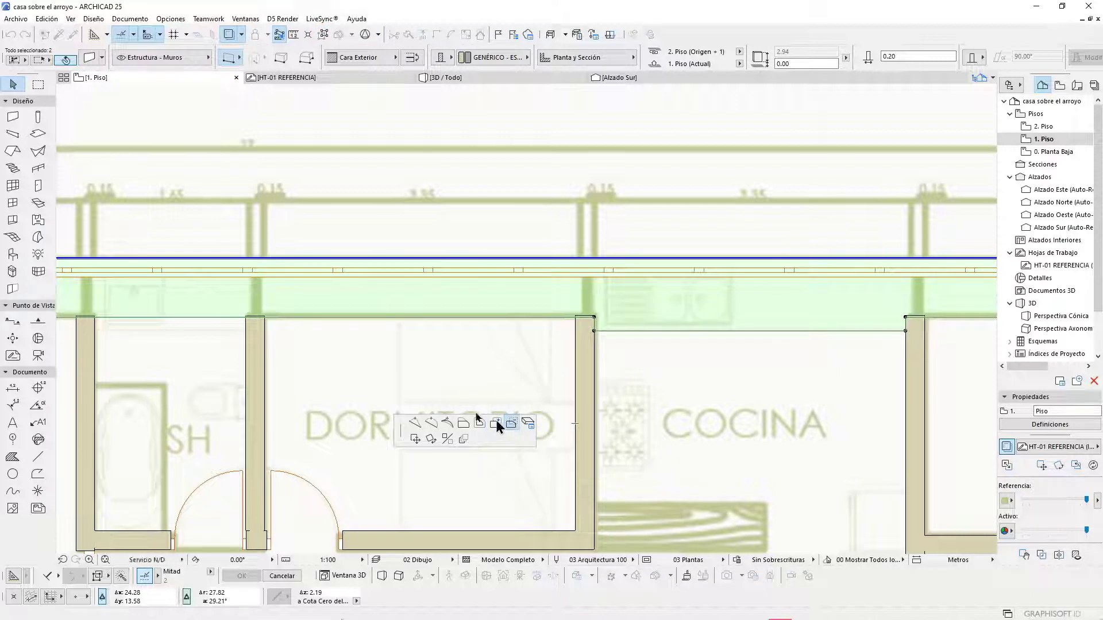
{"action": "left_click", "coordinate": [257, 317]}
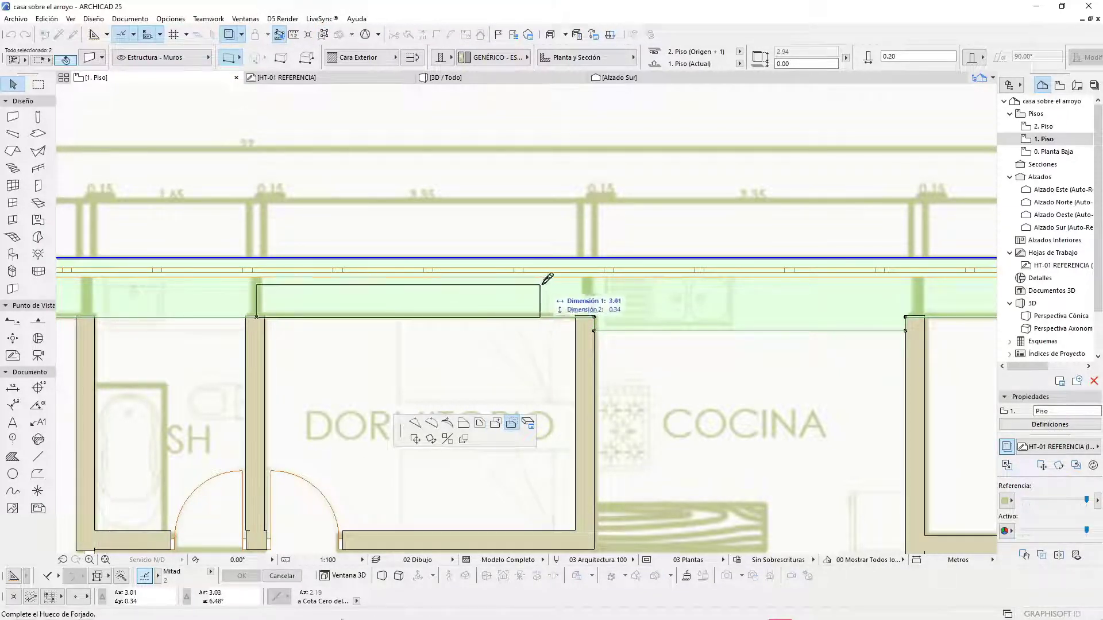
{"action": "left_click", "coordinate": [593, 270]}
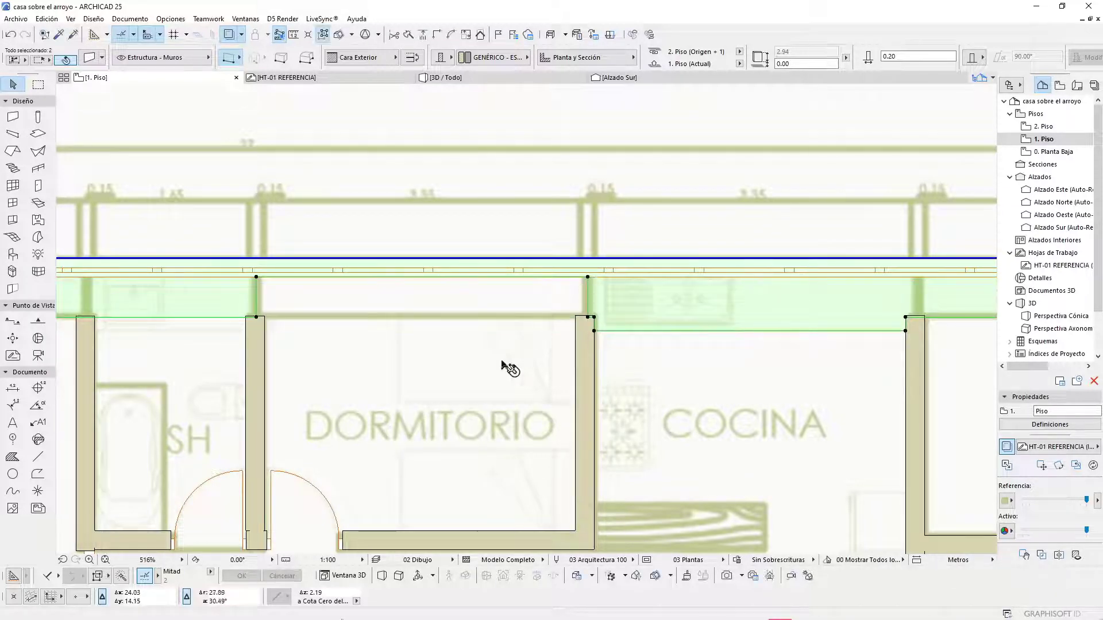
Step: Insert a node in the ring slab's inner edge at the corner of the wall between the central bathroom (SH) and the adjacent bedroom
{"action": "scroll", "coordinate": [590, 343], "scroll_direction": "down", "scroll_amount": 3}
{"action": "scroll", "coordinate": [589, 342], "scroll_direction": "down", "scroll_amount": 2}
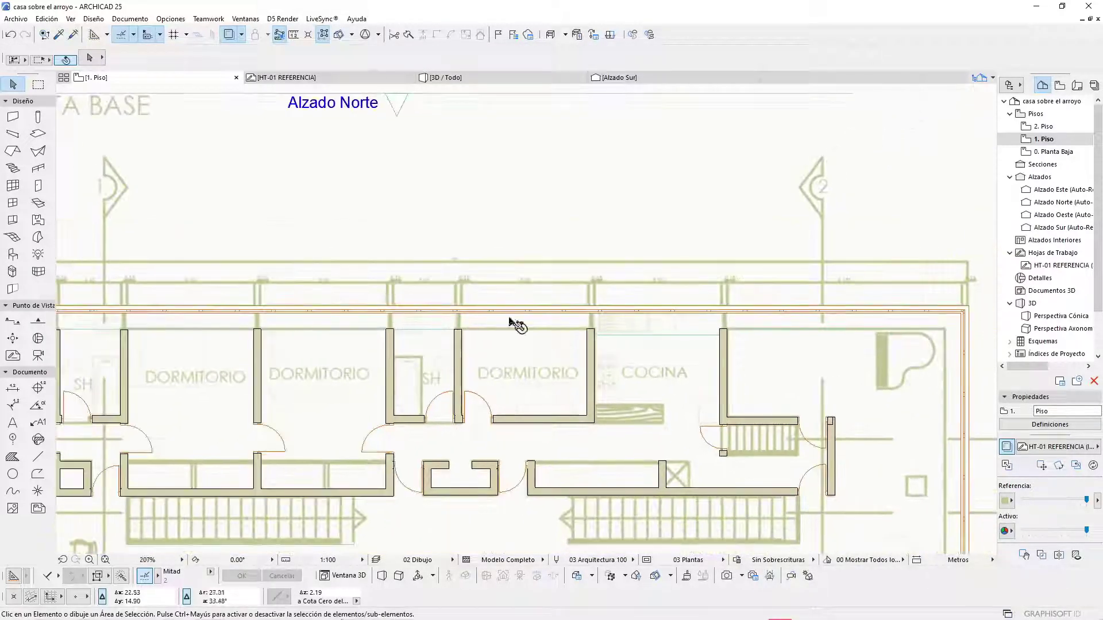
{"action": "scroll", "coordinate": [513, 323], "scroll_direction": "down", "scroll_amount": 2}
{"action": "scroll", "coordinate": [509, 347], "scroll_direction": "up", "scroll_amount": 6}
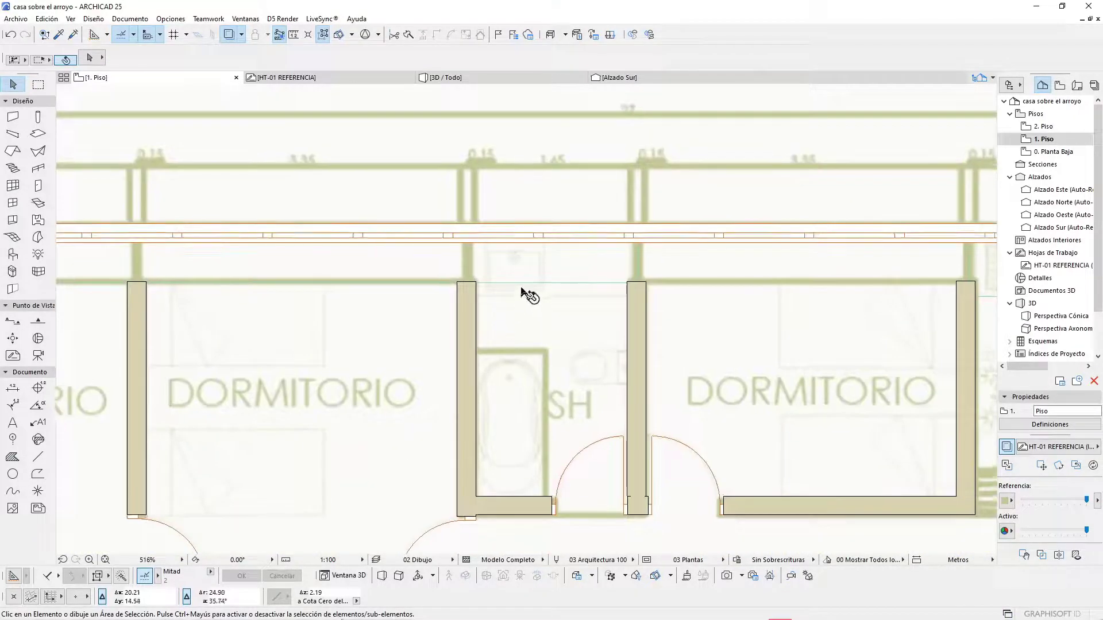
{"action": "left_click", "coordinate": [524, 286]}
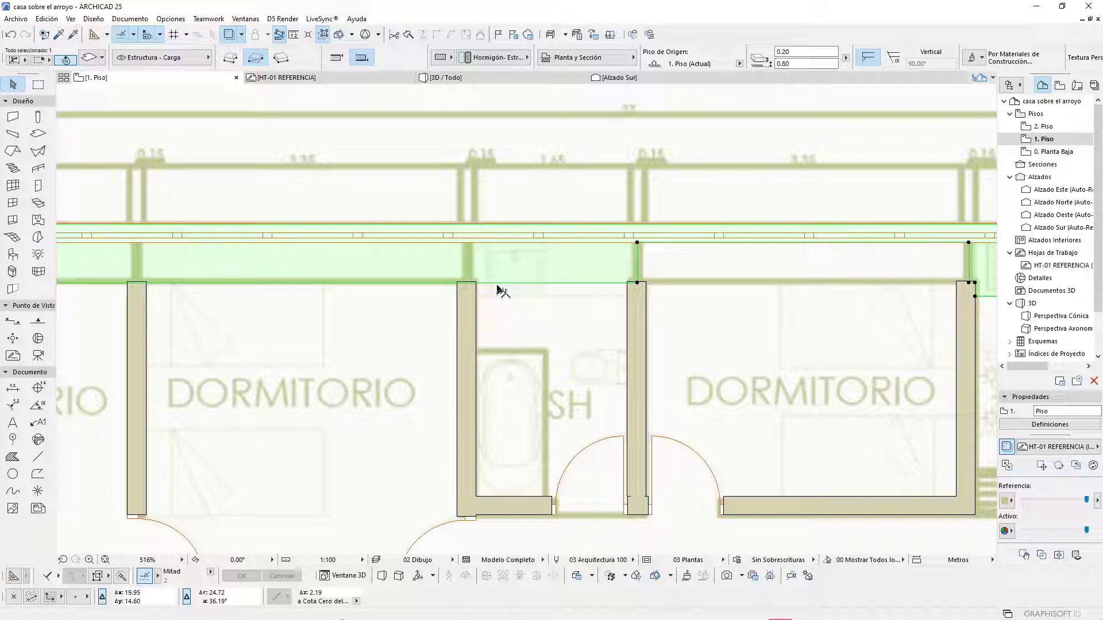
{"action": "left_click", "coordinate": [498, 285]}
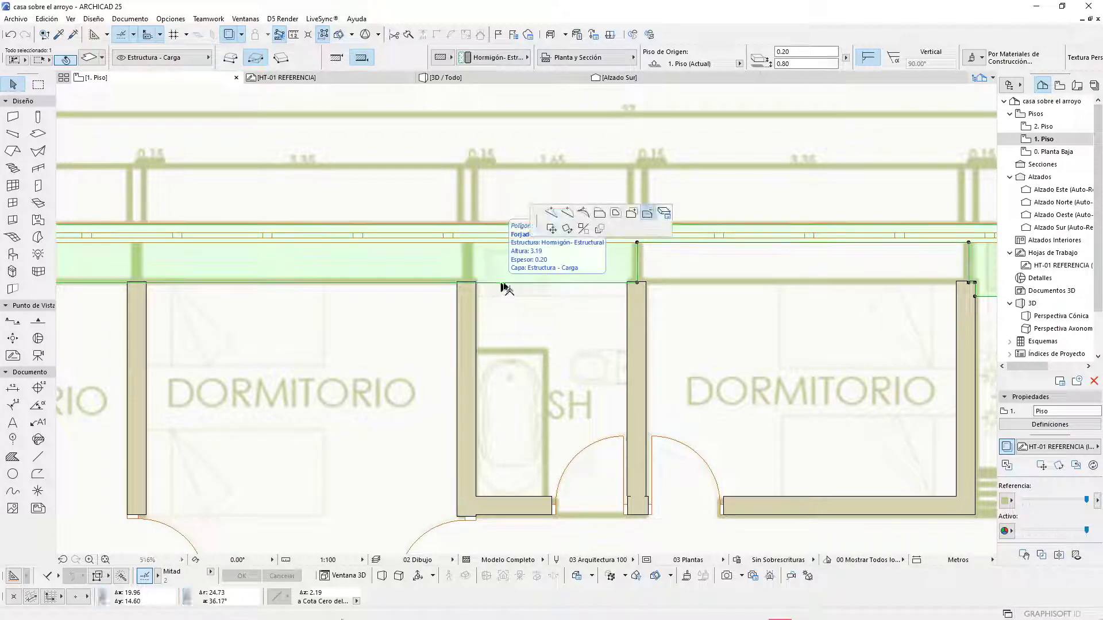
{"action": "left_click", "coordinate": [434, 394]}
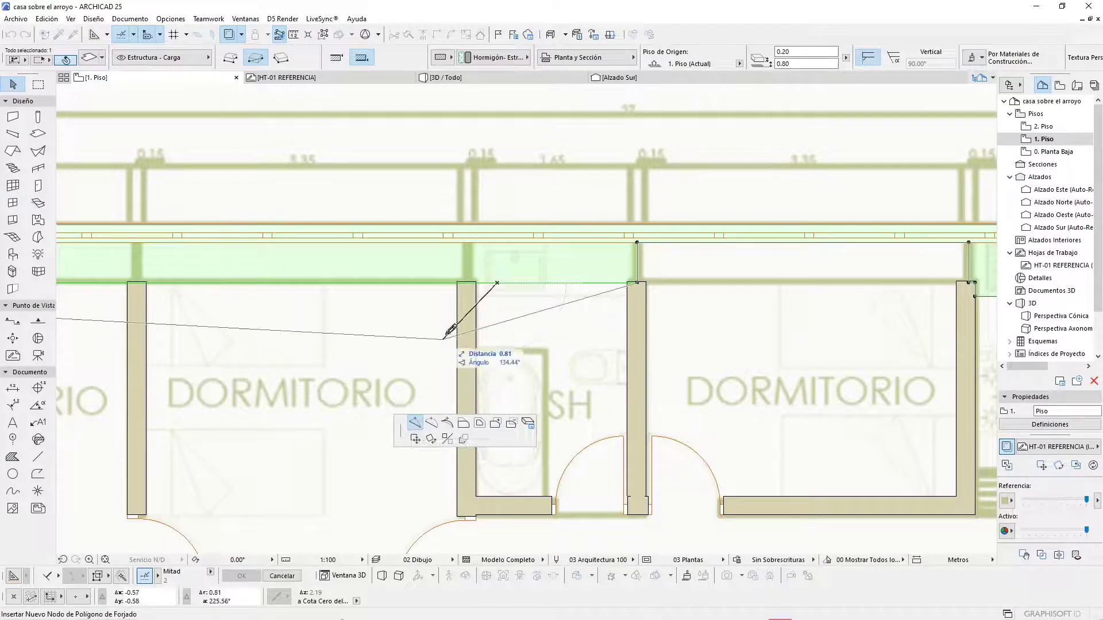
{"action": "scroll", "coordinate": [486, 283], "scroll_direction": "up", "scroll_amount": 3}
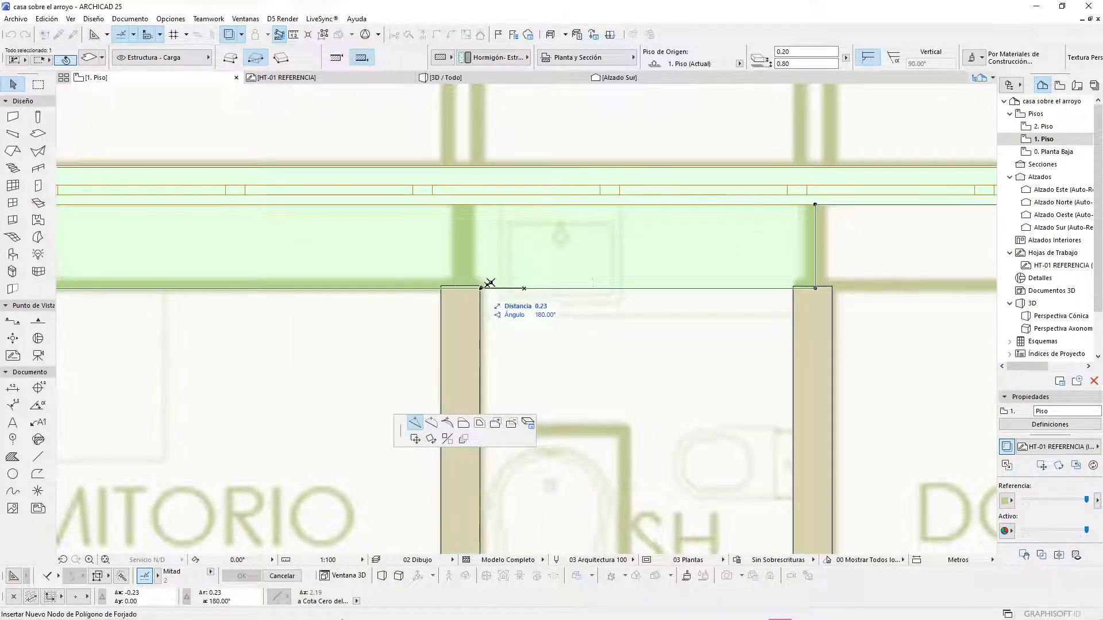
{"action": "left_click", "coordinate": [481, 287]}
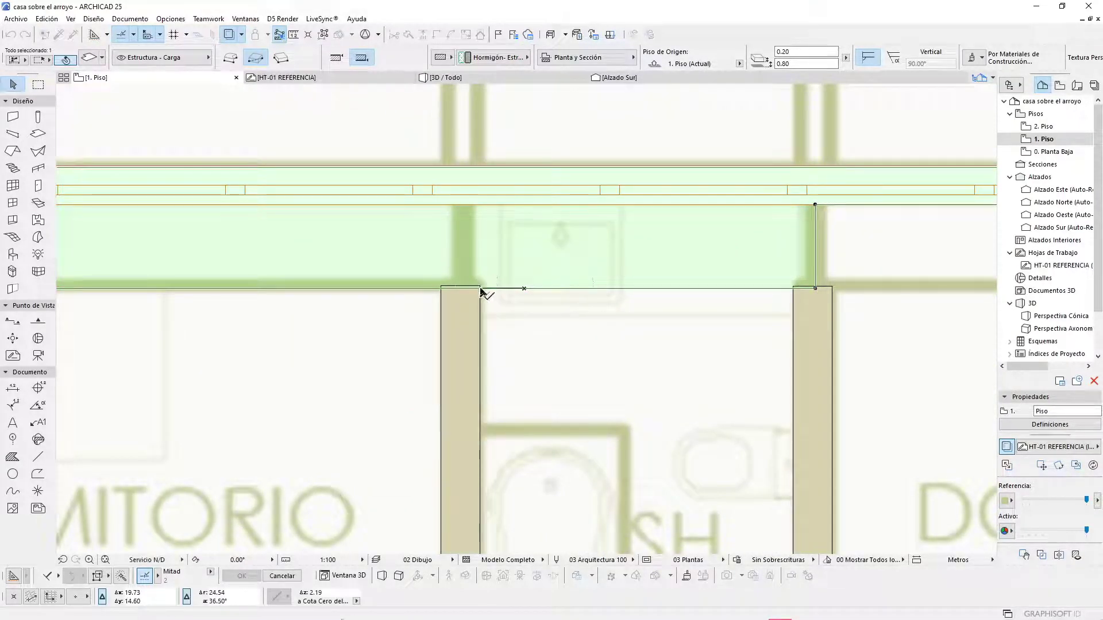
Step: Offset the ring slab's edge across the central bathroom (SH) inward to the washbasin counter line of the reference plan
{"action": "left_click", "coordinate": [560, 292]}
{"action": "left_click", "coordinate": [464, 424]}
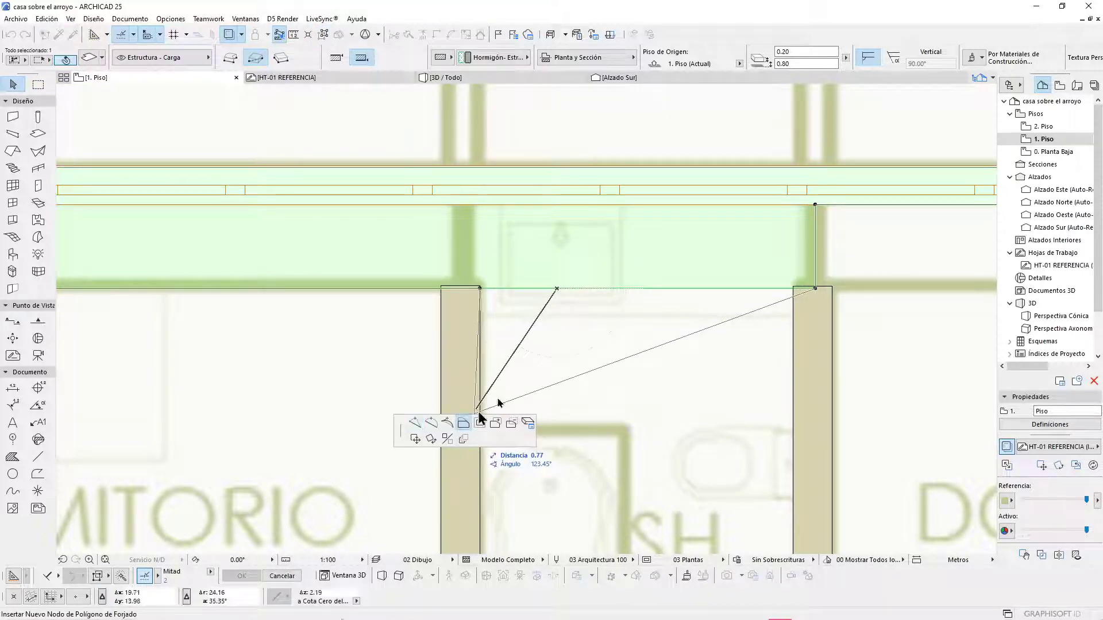
{"action": "left_click", "coordinate": [793, 307]}
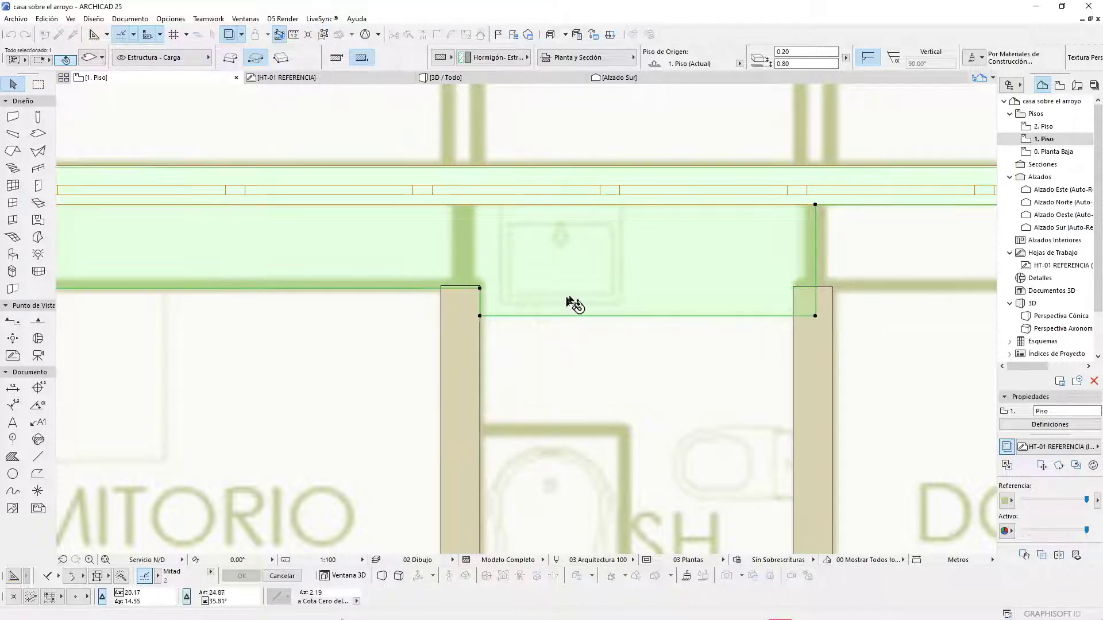
Step: Try to add a narrow rectangle to the ring slab's inner edge across the bathroom (SH) beside the study (ESTUDIO)
{"action": "scroll", "coordinate": [525, 296], "scroll_direction": "down", "scroll_amount": 3}
{"action": "scroll", "coordinate": [414, 295], "scroll_direction": "down", "scroll_amount": 2}
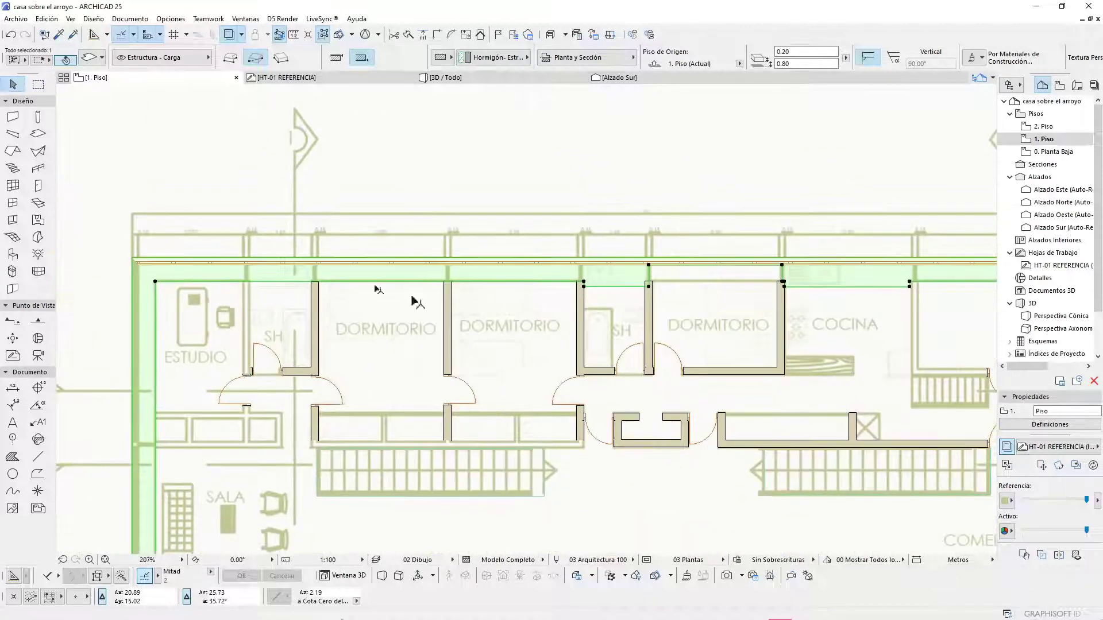
{"action": "scroll", "coordinate": [216, 266], "scroll_direction": "up", "scroll_amount": 4}
{"action": "scroll", "coordinate": [377, 246], "scroll_direction": "up", "scroll_amount": 4}
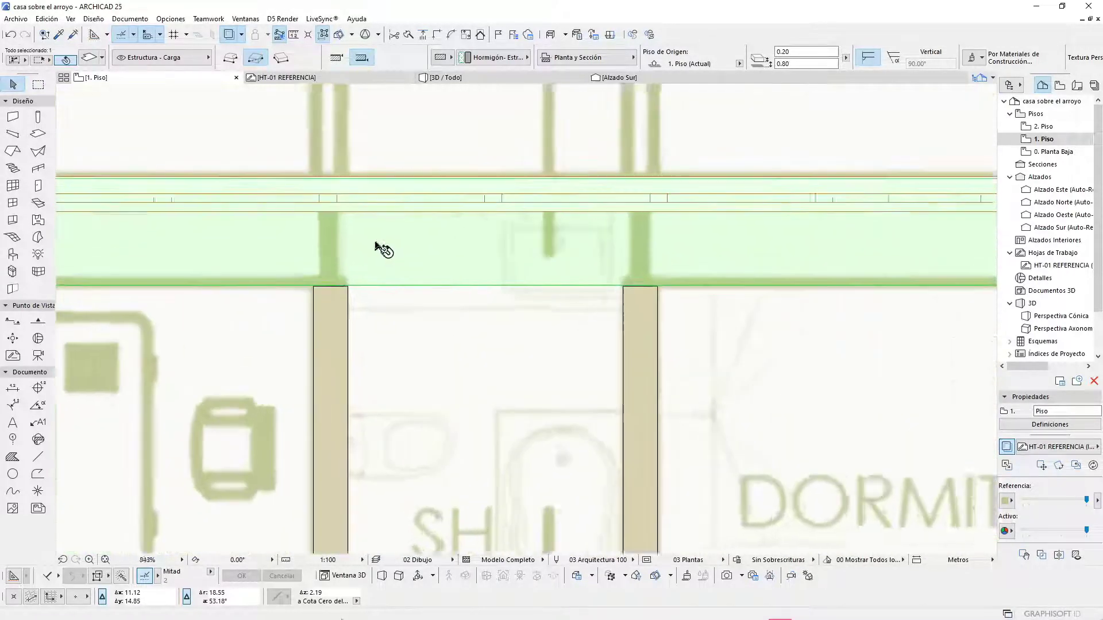
{"action": "left_click", "coordinate": [381, 293]}
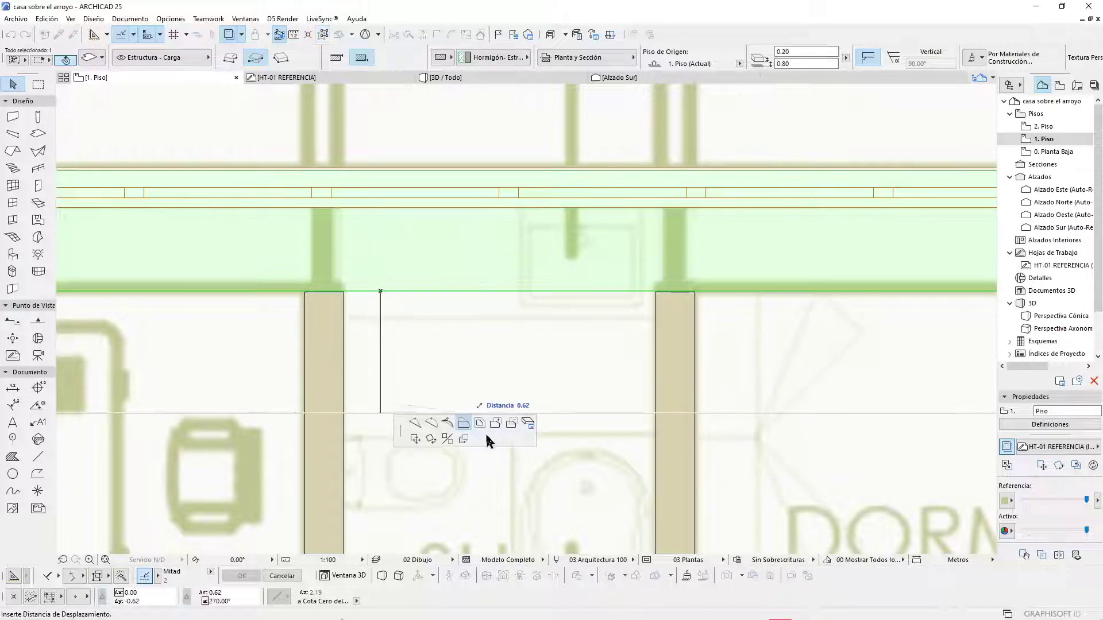
{"action": "left_click", "coordinate": [494, 425]}
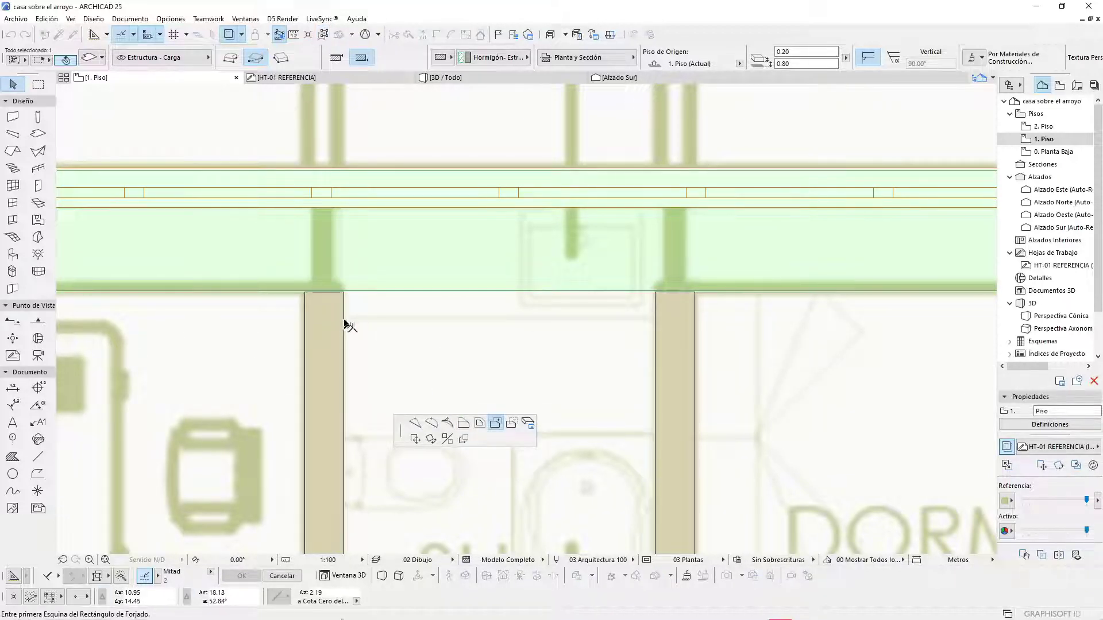
{"action": "left_click", "coordinate": [345, 319]}
{"action": "left_click", "coordinate": [655, 293]}
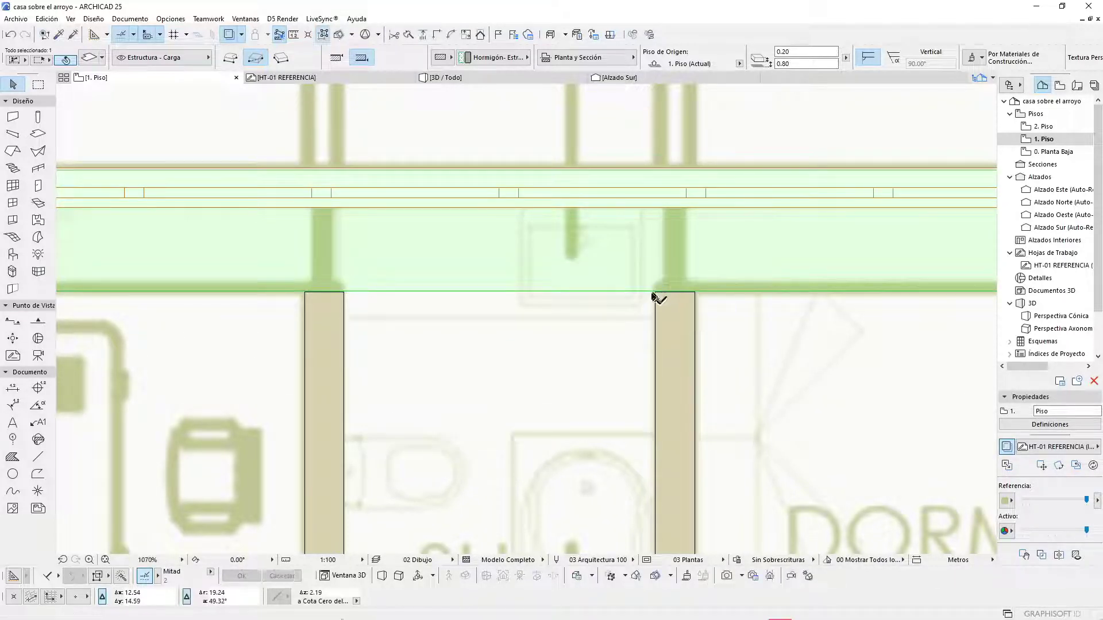
Step: Add a rectangle about 1.59 by 0.15 m to the ring slab's inner edge across the bathroom (SH) beside the study, between its walls
{"action": "left_click", "coordinate": [557, 291]}
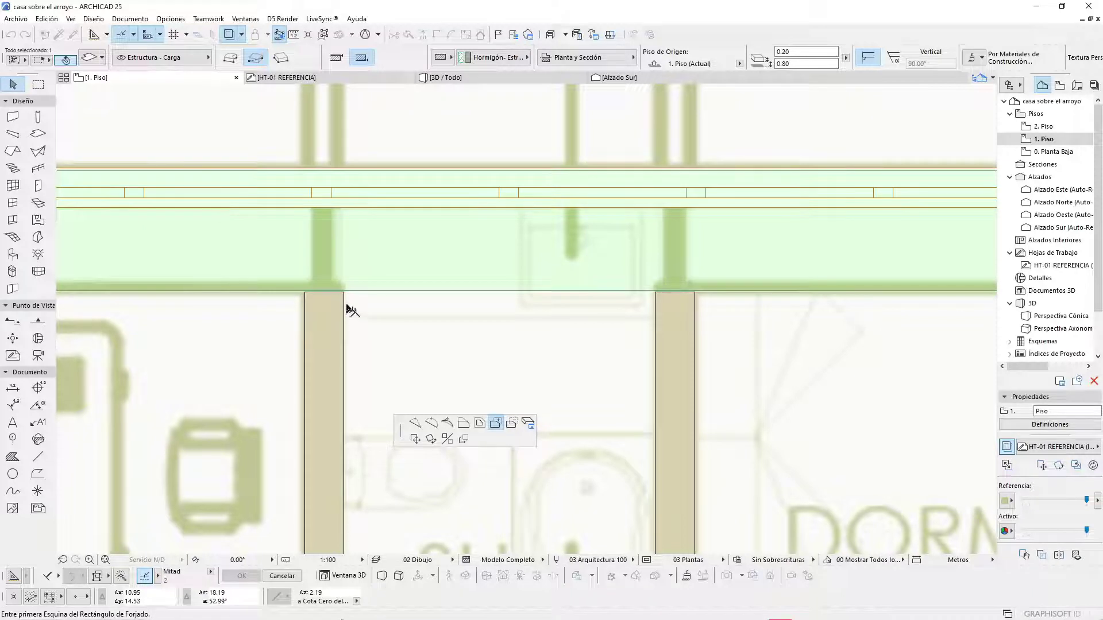
{"action": "scroll", "coordinate": [341, 293], "scroll_direction": "up", "scroll_amount": 2}
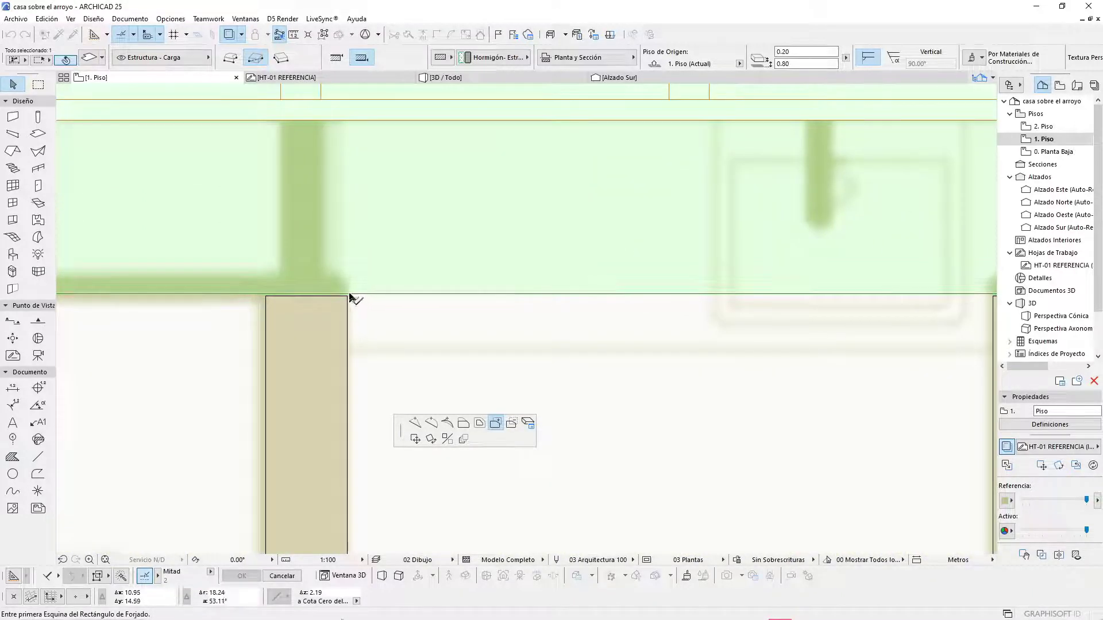
{"action": "left_click", "coordinate": [347, 356]}
{"action": "scroll", "coordinate": [830, 305], "scroll_direction": "down", "scroll_amount": 3}
{"action": "scroll", "coordinate": [768, 306], "scroll_direction": "up", "scroll_amount": 4}
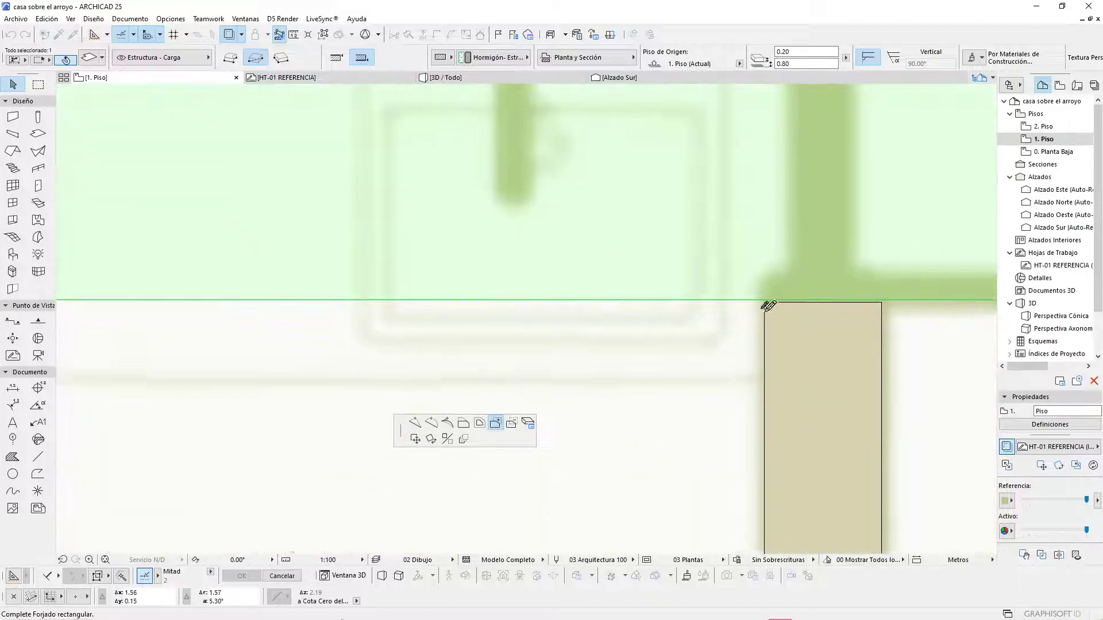
{"action": "scroll", "coordinate": [768, 305], "scroll_direction": "up", "scroll_amount": 2}
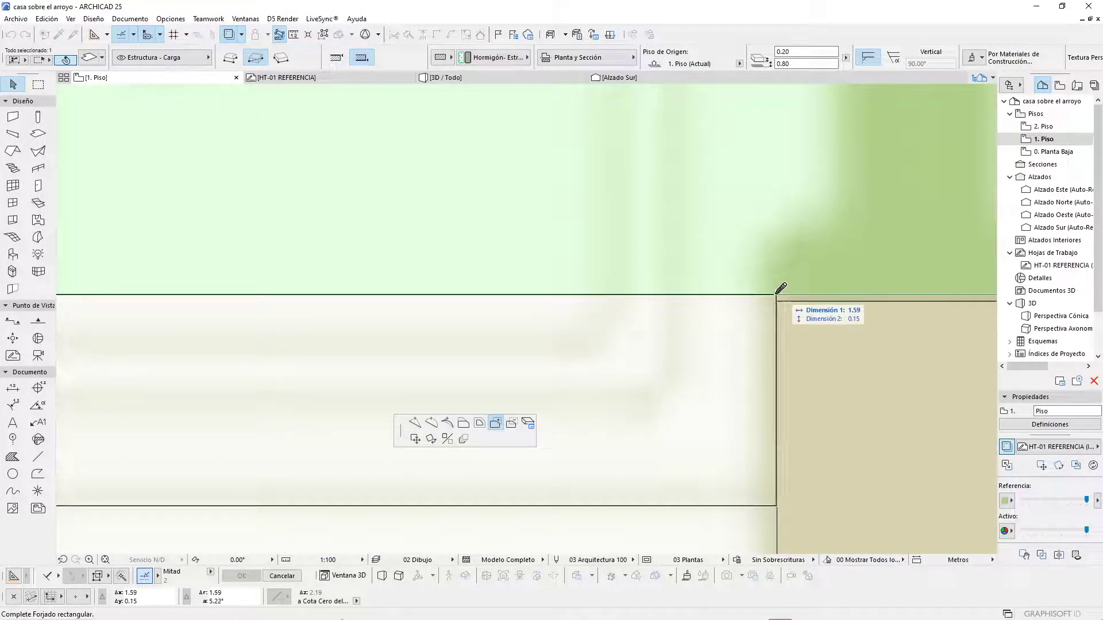
{"action": "left_click", "coordinate": [784, 288]}
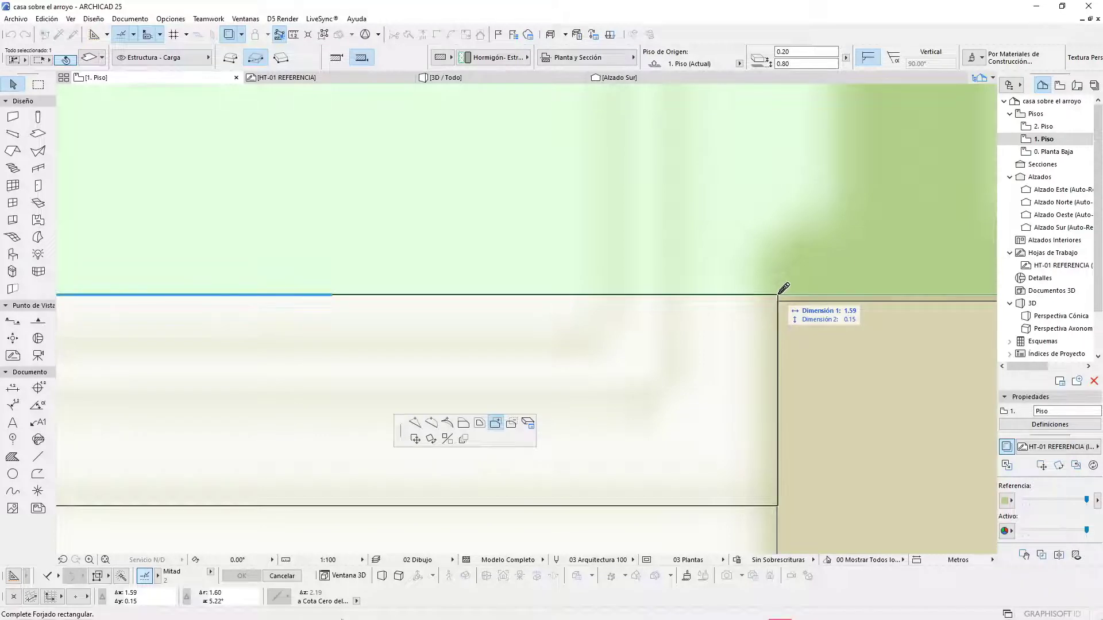
Step: Check the edited ring slab's outline around the whole floor plan and clear the selection
{"action": "scroll", "coordinate": [579, 352], "scroll_direction": "down", "scroll_amount": 3}
{"action": "scroll", "coordinate": [504, 311], "scroll_direction": "down", "scroll_amount": 10}
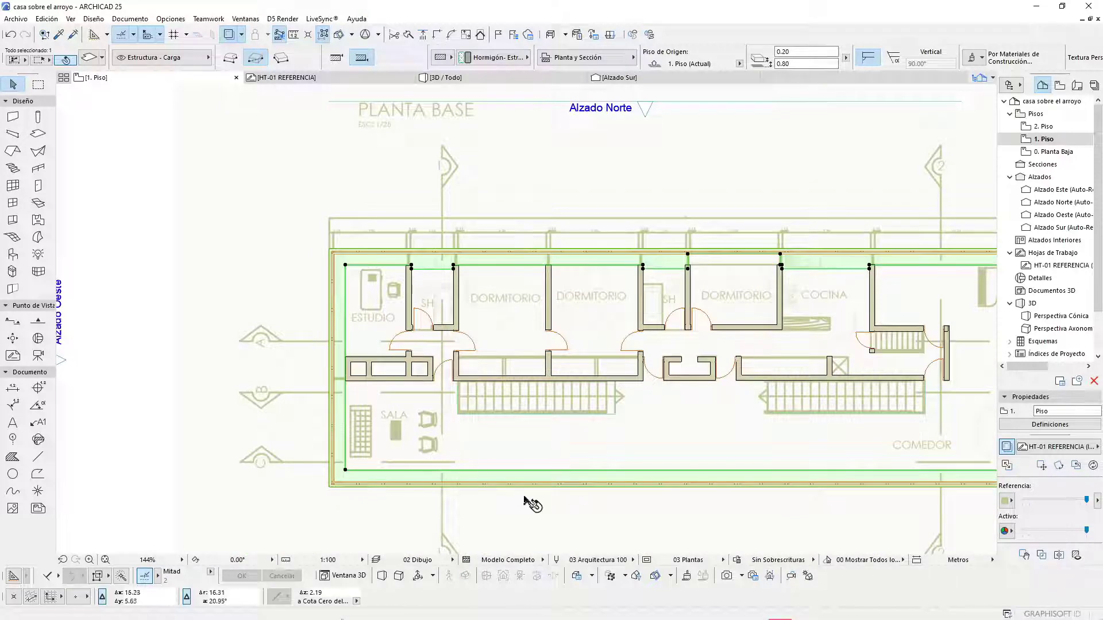
{"action": "scroll", "coordinate": [574, 385], "scroll_direction": "down", "scroll_amount": 2}
{"action": "scroll", "coordinate": [617, 377], "scroll_direction": "up", "scroll_amount": 6}
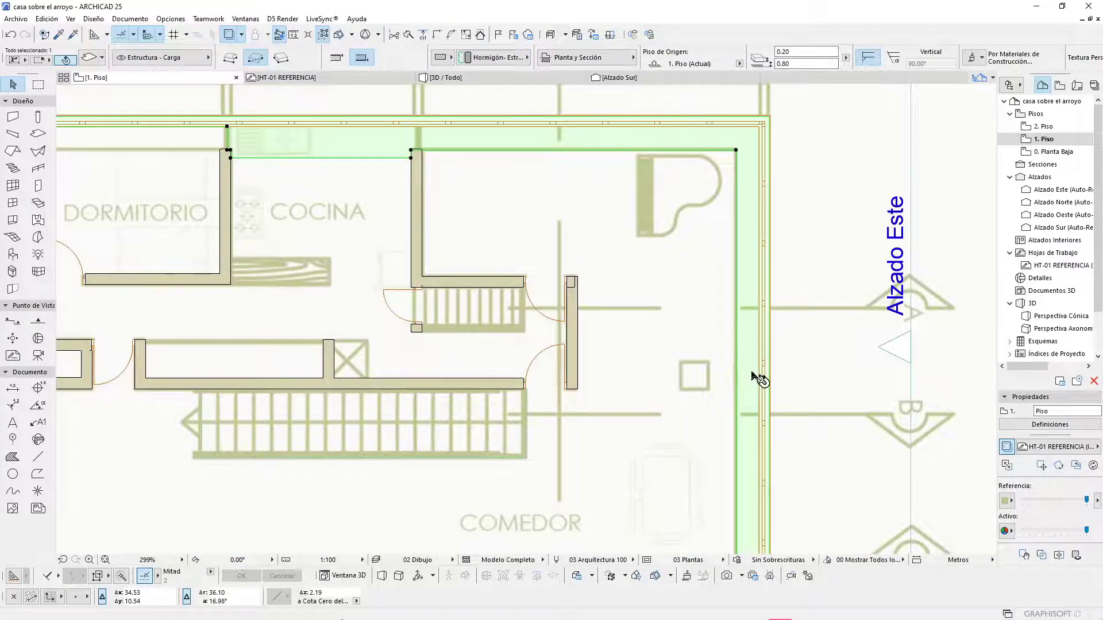
{"action": "scroll", "coordinate": [756, 377], "scroll_direction": "down", "scroll_amount": 4}
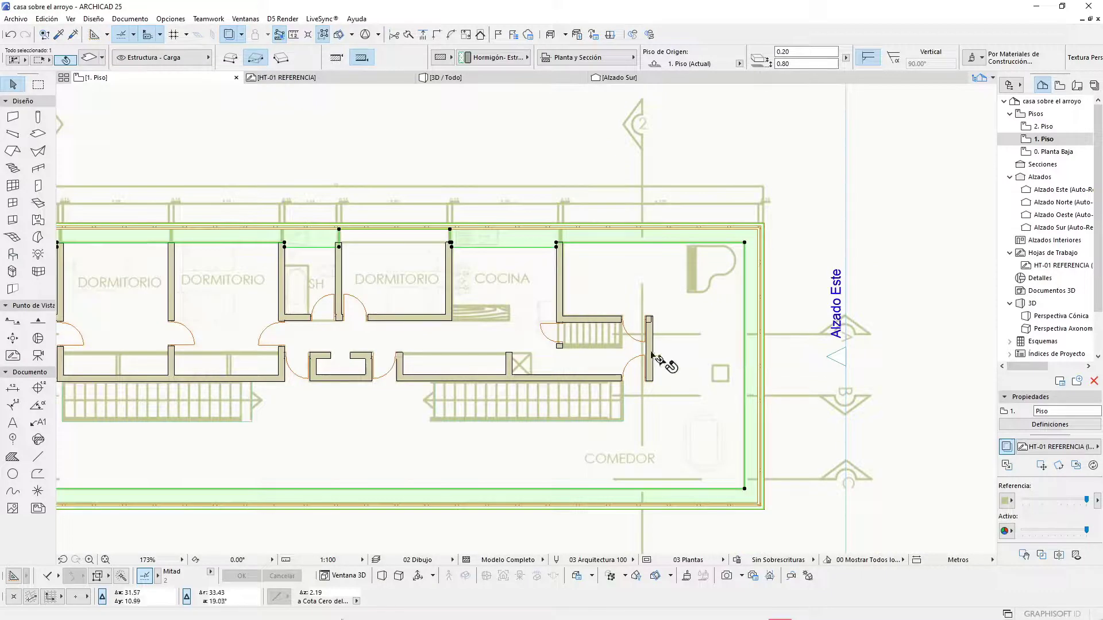
{"action": "scroll", "coordinate": [702, 364], "scroll_direction": "down", "scroll_amount": 4}
{"action": "left_click", "coordinate": [854, 405]}
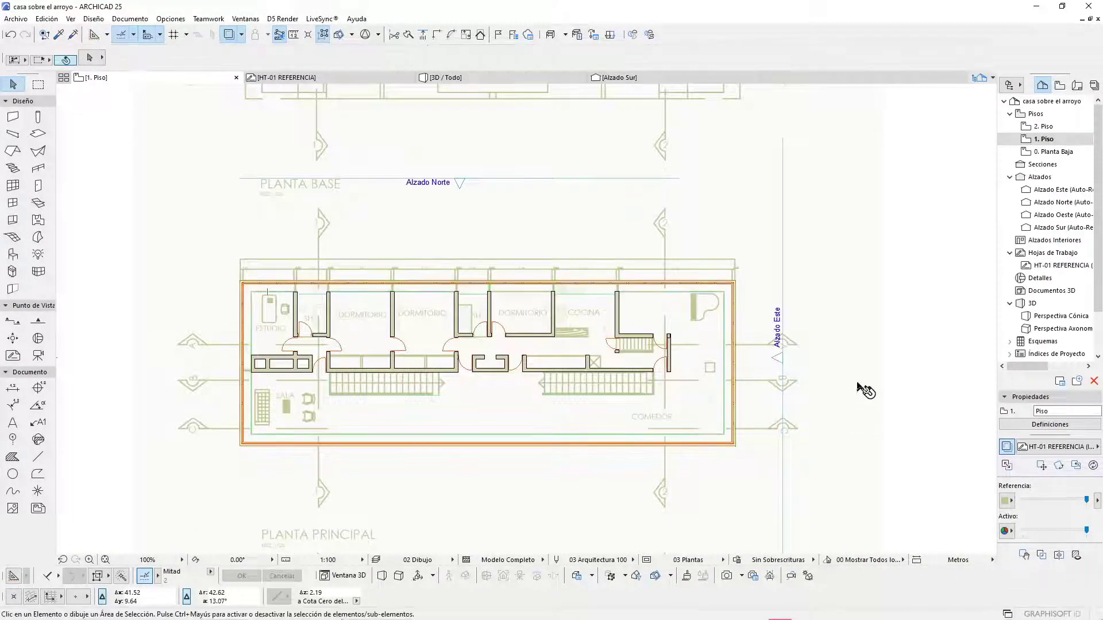
Step: Show the whole model in 3D and inspect the raised ledge and interior through the glazed facades
{"action": "key", "text": "F3"}
{"action": "scroll", "coordinate": [812, 376], "scroll_direction": "down", "scroll_amount": 5}
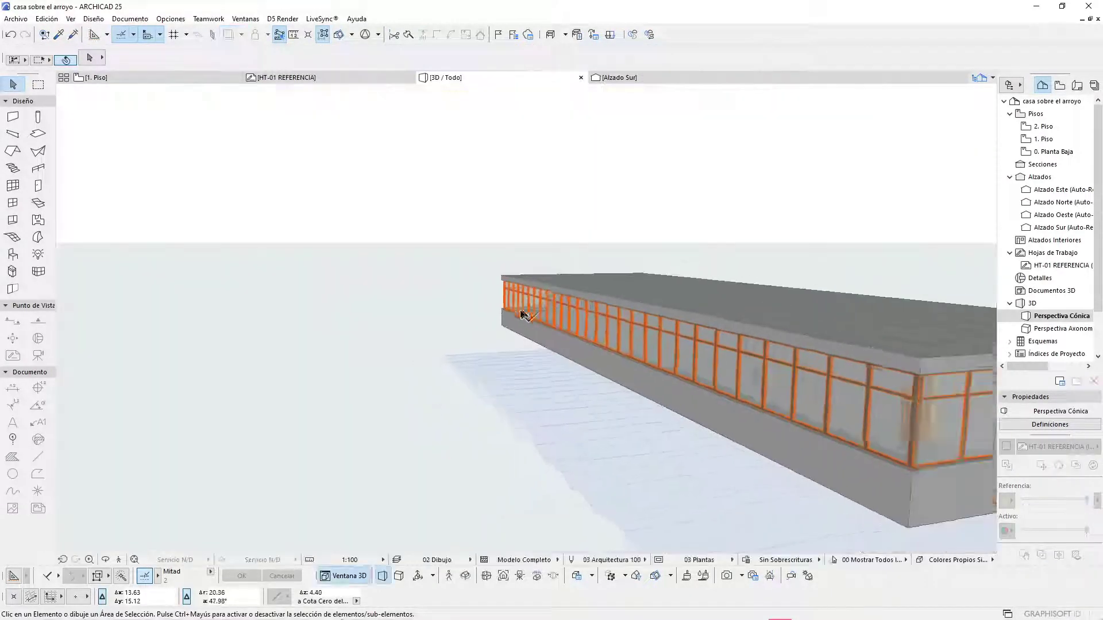
{"action": "left_click_drag", "start_coordinate": [811, 376], "coordinate": [535, 409]}
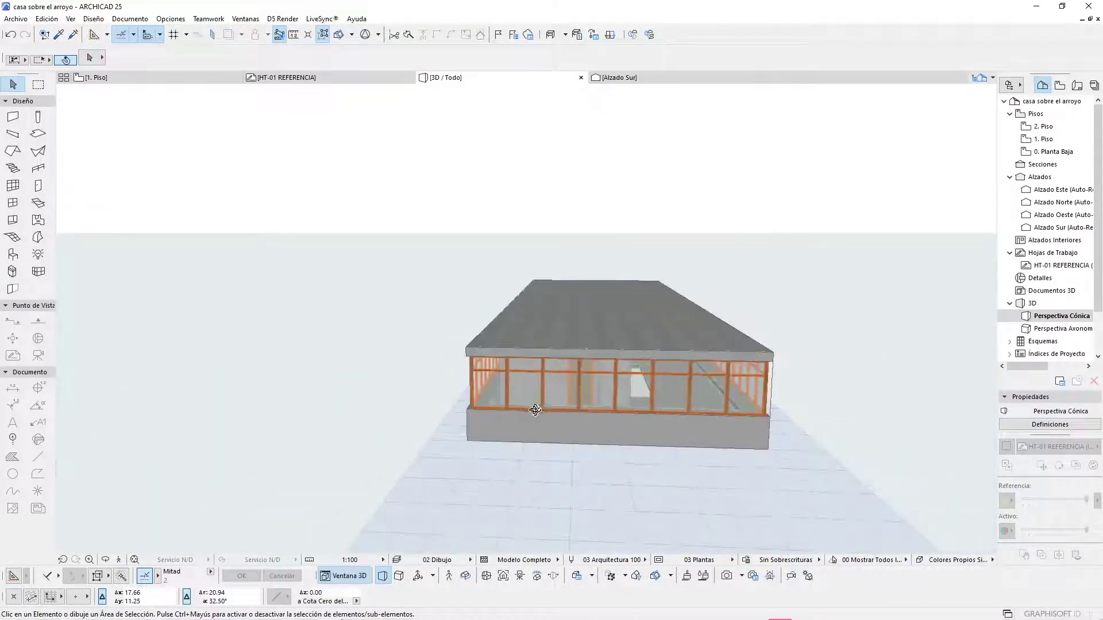
{"action": "scroll", "coordinate": [701, 393], "scroll_direction": "up", "scroll_amount": 3}
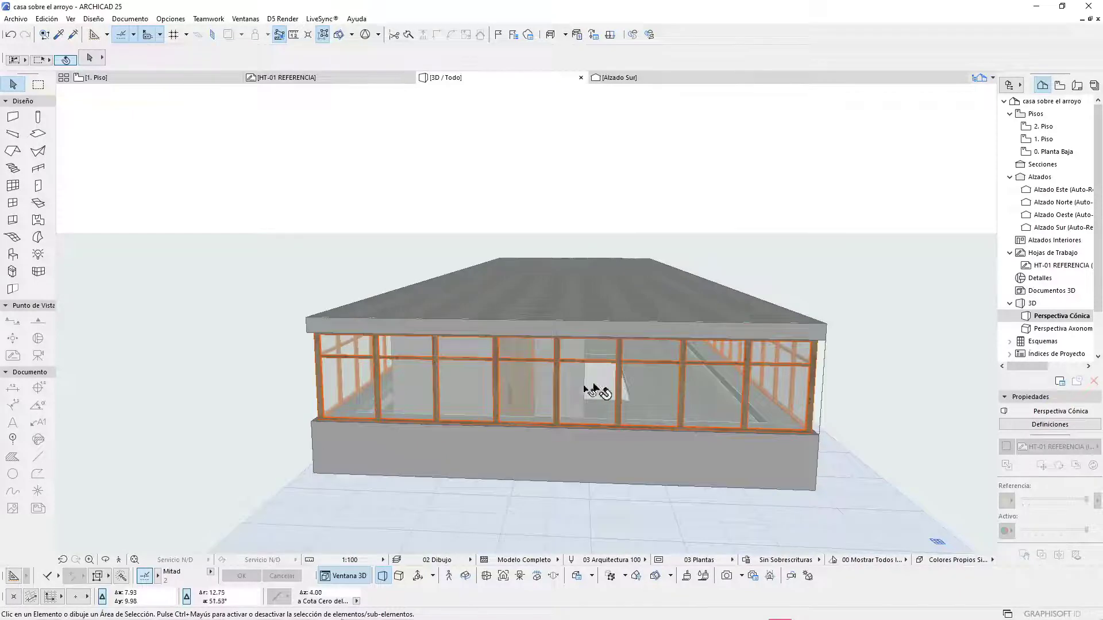
{"action": "scroll", "coordinate": [517, 389], "scroll_direction": "up", "scroll_amount": 5}
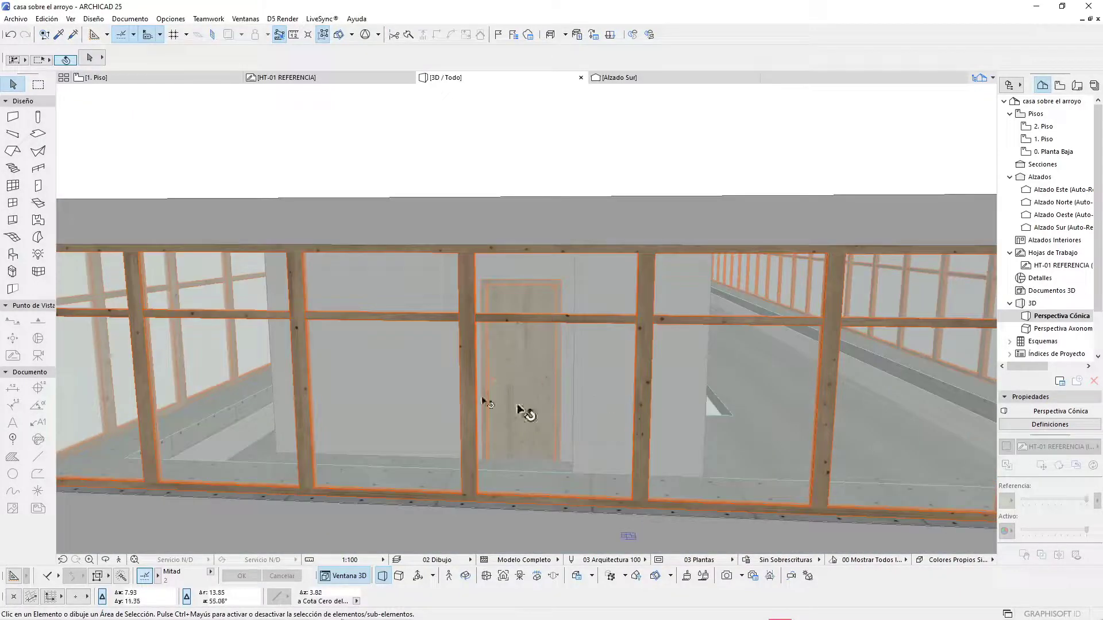
{"action": "scroll", "coordinate": [520, 411], "scroll_direction": "down", "scroll_amount": 6}
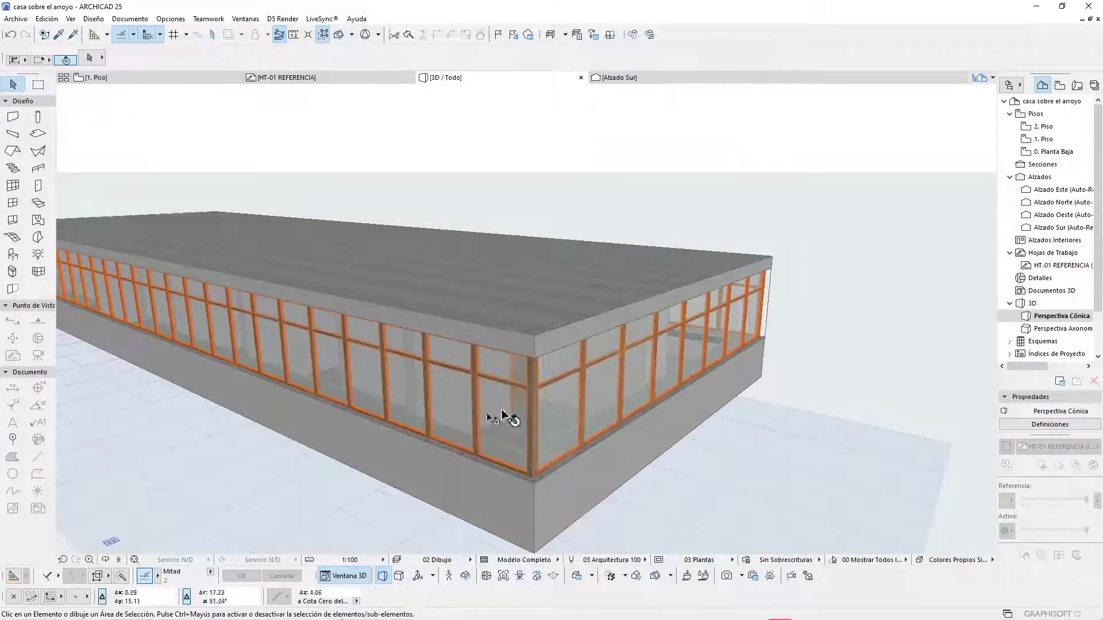
{"action": "scroll", "coordinate": [501, 416], "scroll_direction": "up", "scroll_amount": 6}
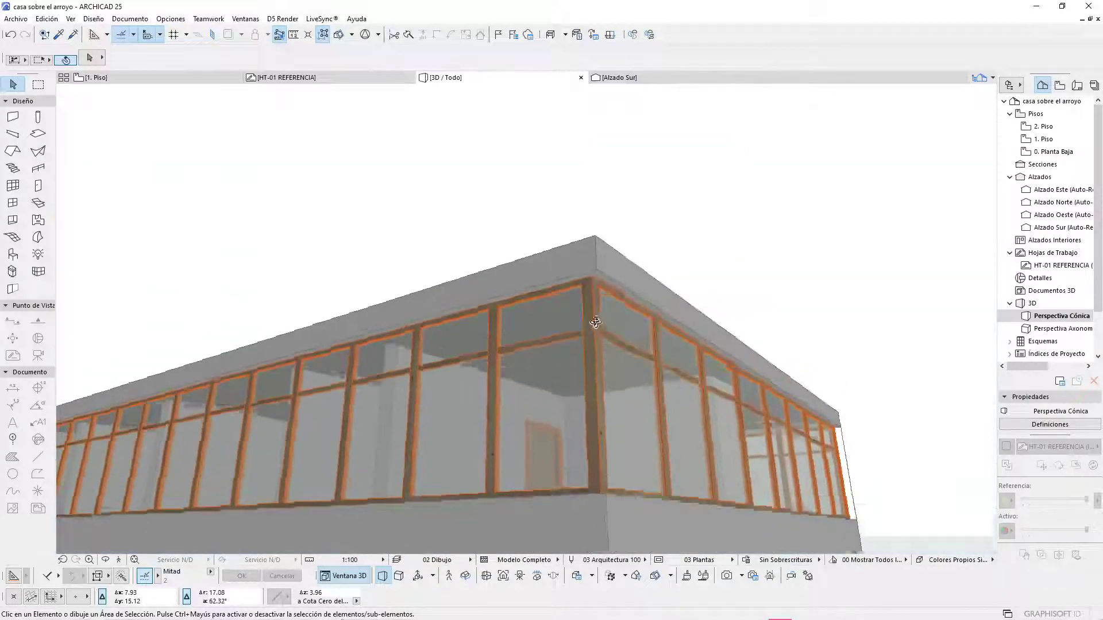
Step: Inspect the house's underside and floor slab in 3D, then clear the slab selection
{"action": "middle_click_drag", "start_coordinate": [595, 323], "coordinate": [712, 298], "text": "shift"}
{"action": "left_click", "coordinate": [563, 418]}
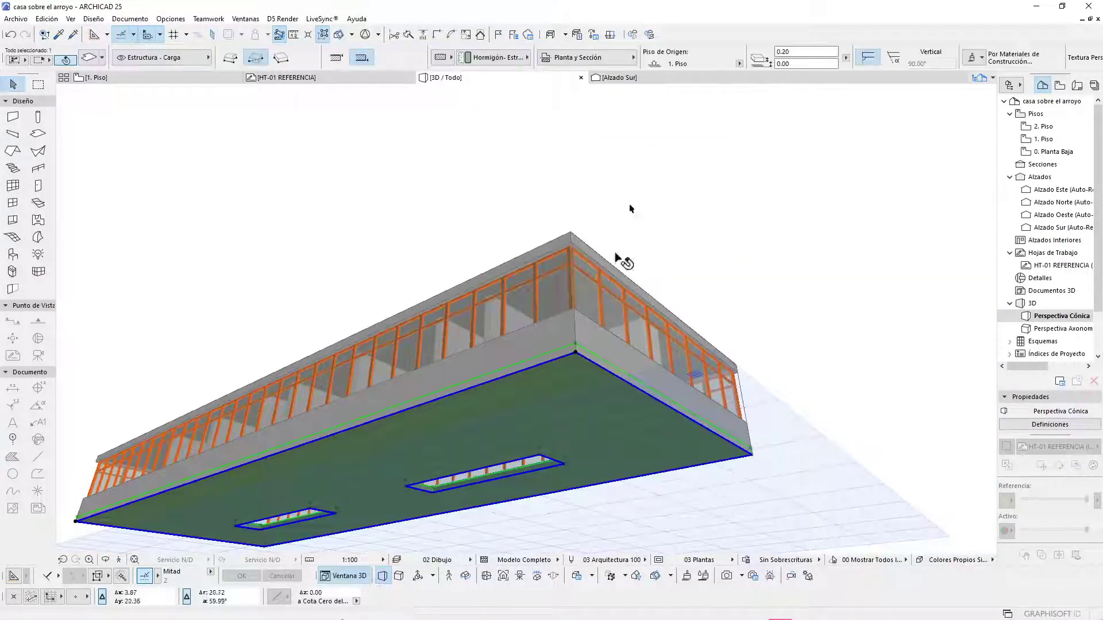
{"action": "middle_click_drag", "start_coordinate": [624, 262], "coordinate": [548, 370], "text": "shift"}
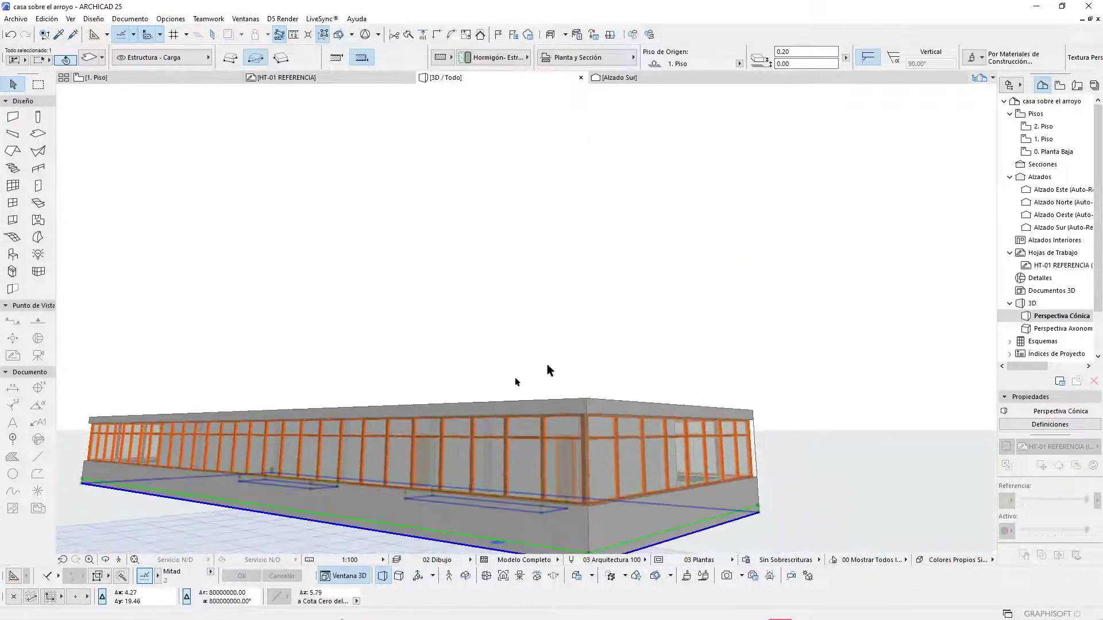
{"action": "left_click", "coordinate": [284, 239]}
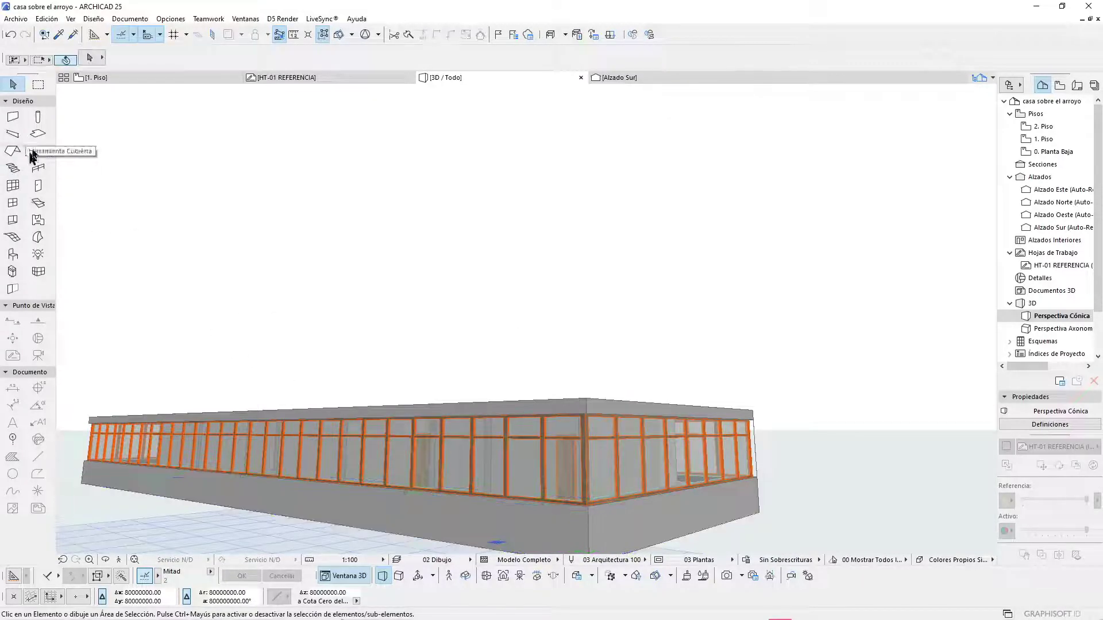
Step: Select all the doors in the 3D model and set their sill height relative to floor 1 to 0.20
{"action": "left_click", "coordinate": [39, 187]}
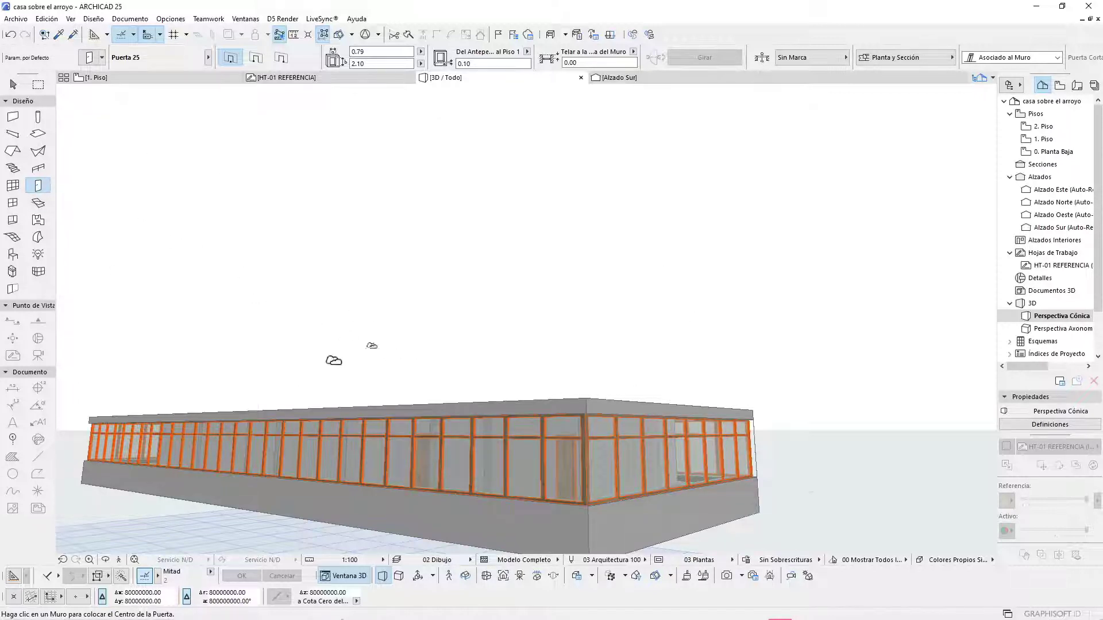
{"action": "middle_click_drag", "start_coordinate": [334, 361], "coordinate": [501, 292], "text": "shift"}
{"action": "scroll", "coordinate": [435, 279], "scroll_direction": "up", "scroll_amount": 3}
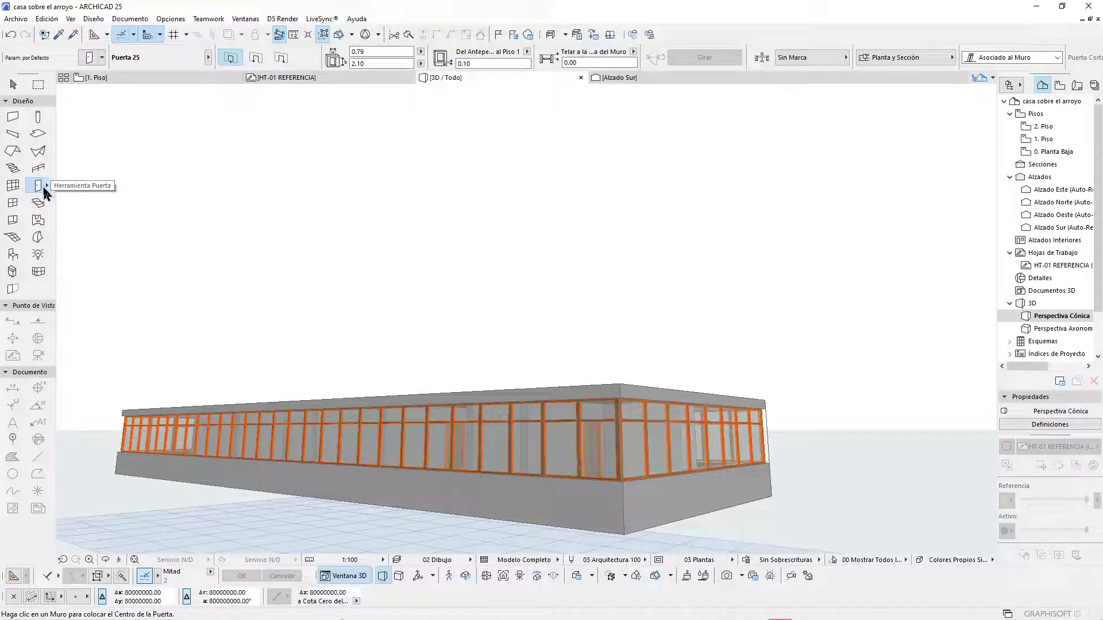
{"action": "key", "text": "ctrl+a"}
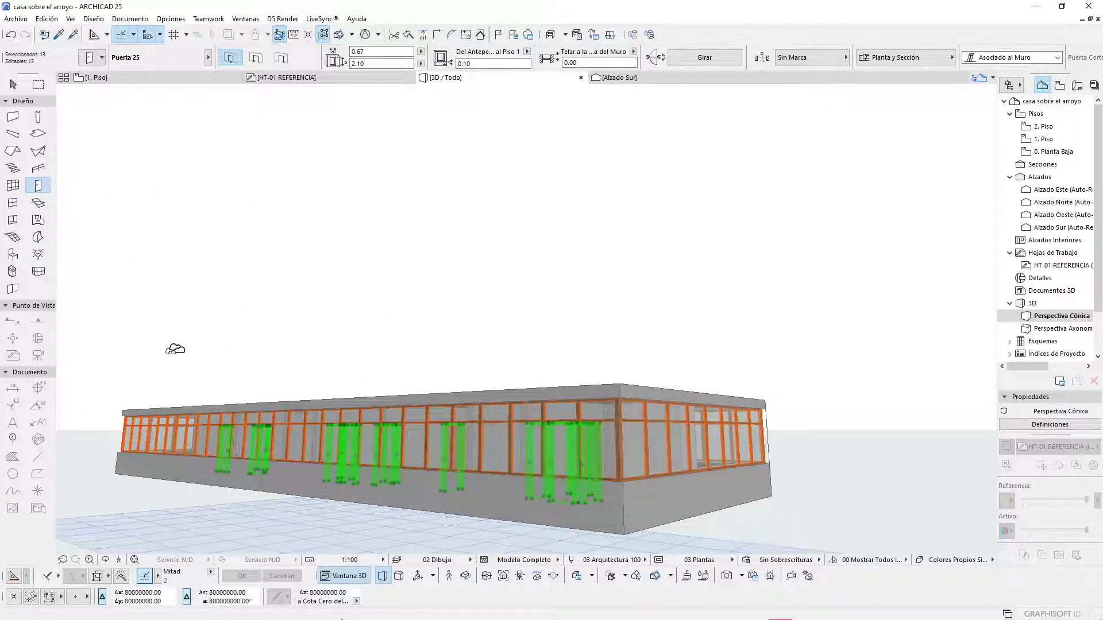
{"action": "scroll", "coordinate": [637, 282], "scroll_direction": "down", "scroll_amount": 3}
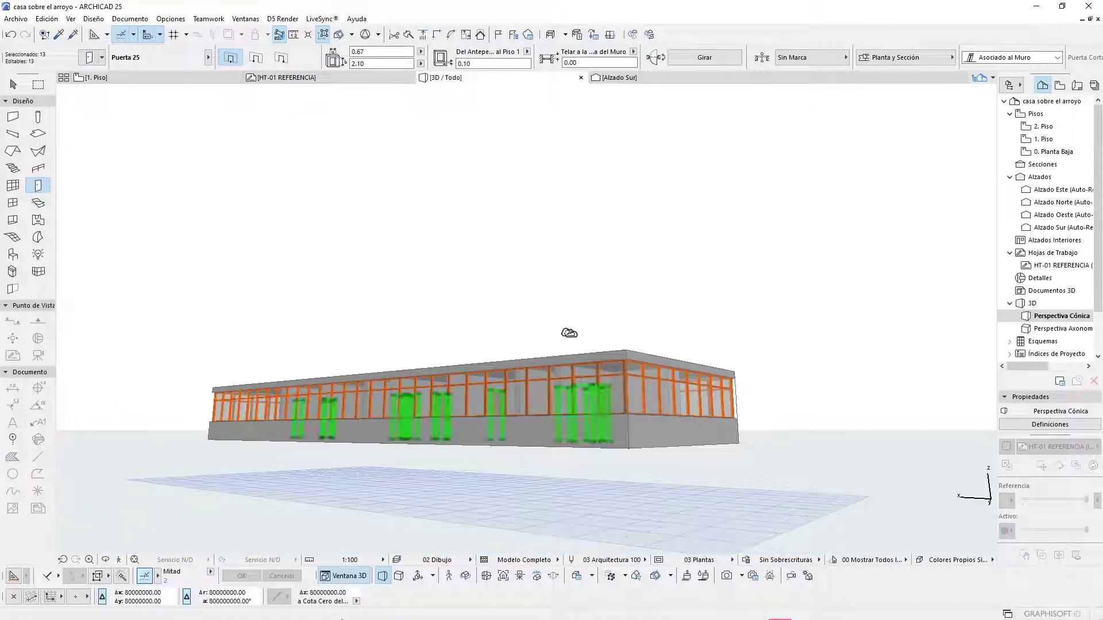
{"action": "scroll", "coordinate": [570, 333], "scroll_direction": "up", "scroll_amount": 1}
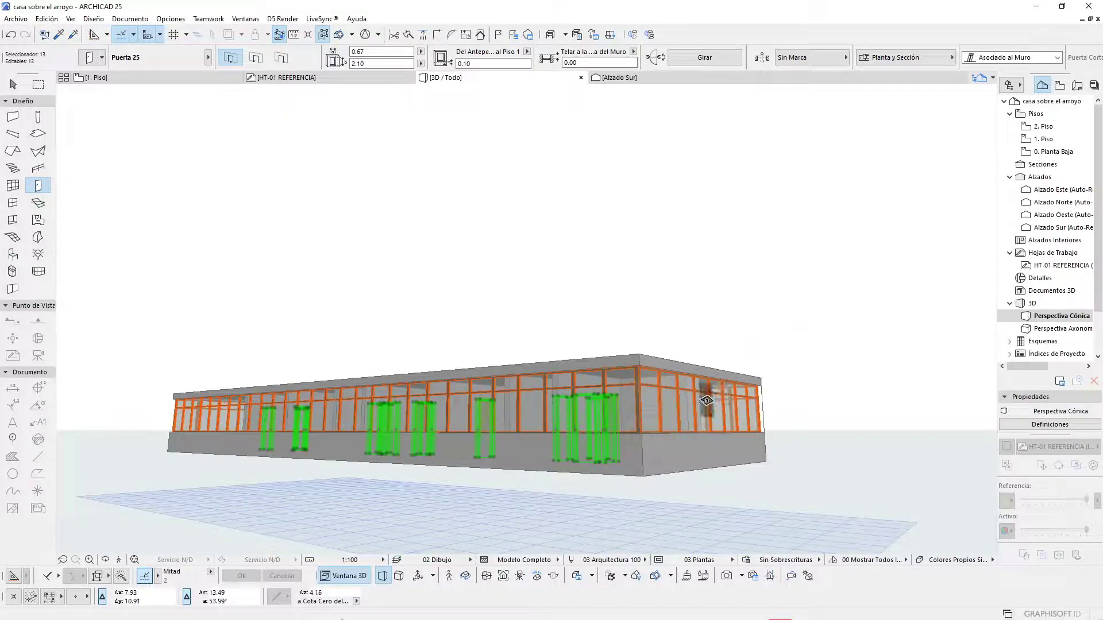
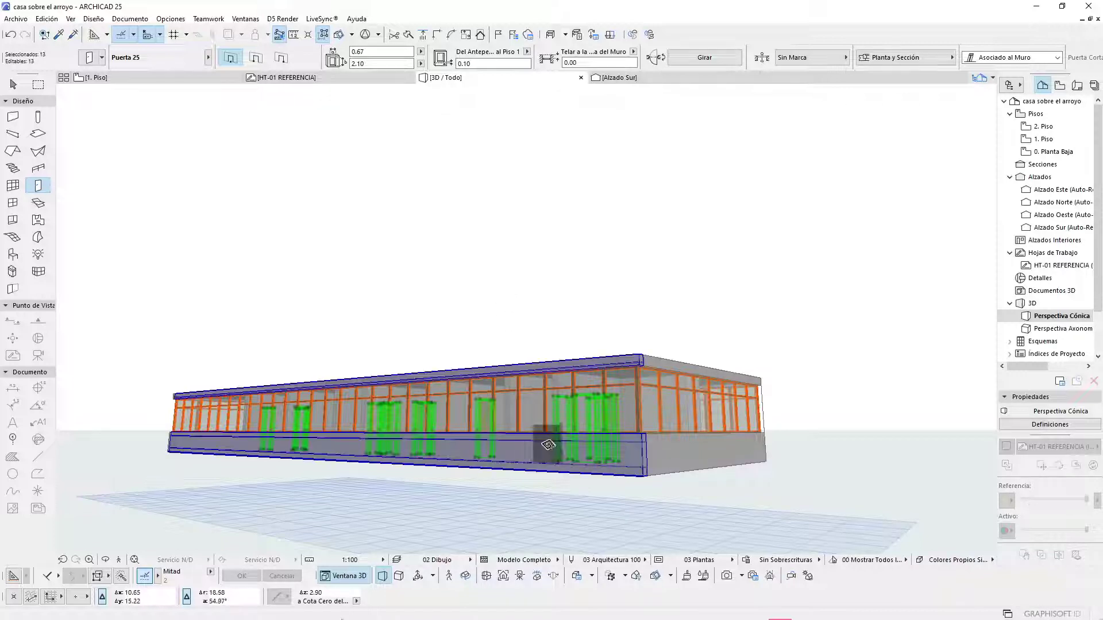
{"action": "scroll", "coordinate": [592, 484], "scroll_direction": "up", "scroll_amount": 2}
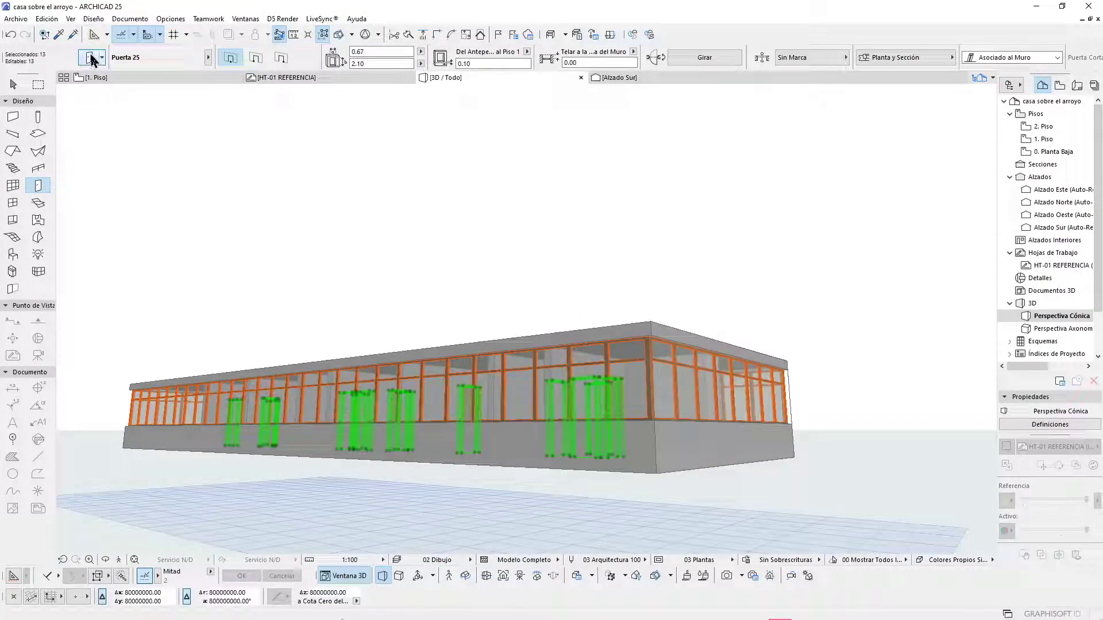
{"action": "key", "text": "ctrl+t"}
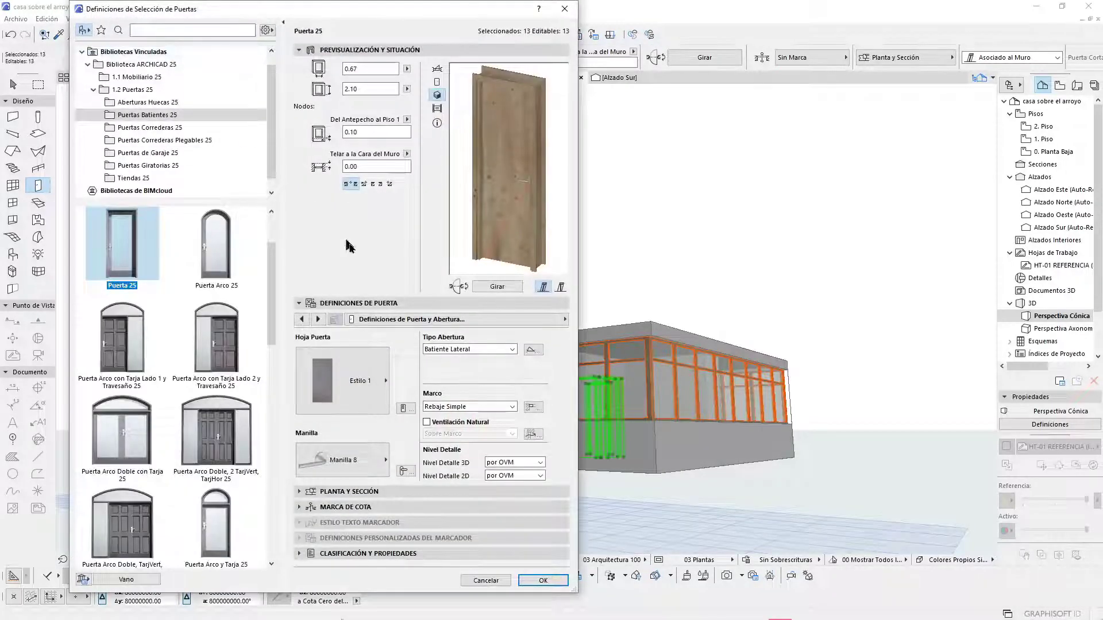
{"action": "left_click", "coordinate": [437, 319]}
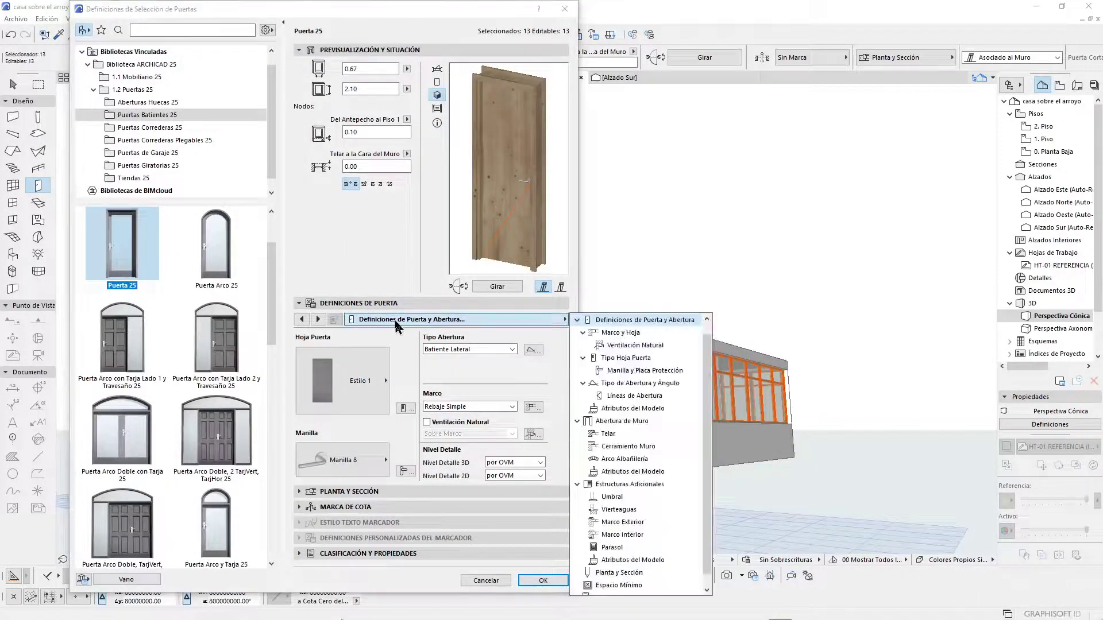
{"action": "left_click", "coordinate": [632, 334]}
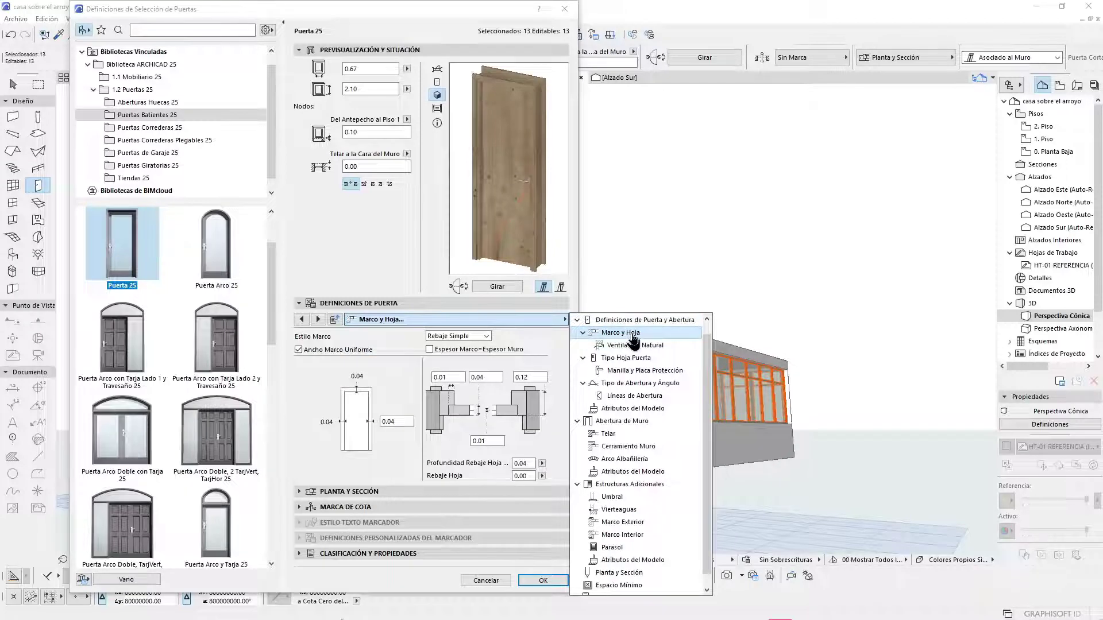
{"action": "left_click", "coordinate": [634, 345]}
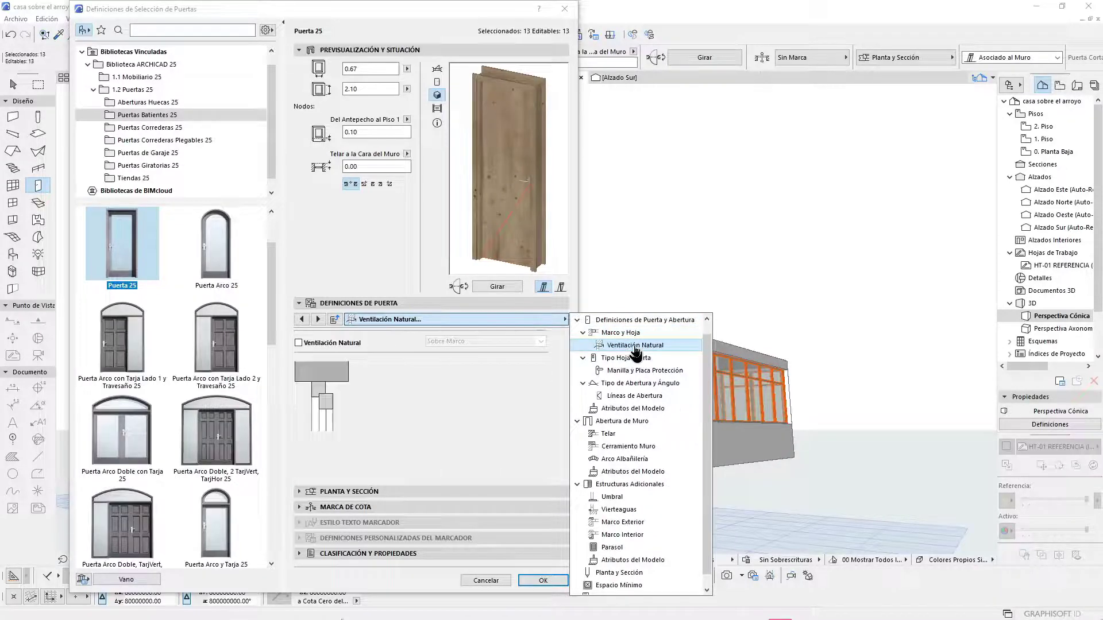
{"action": "left_click", "coordinate": [340, 230]}
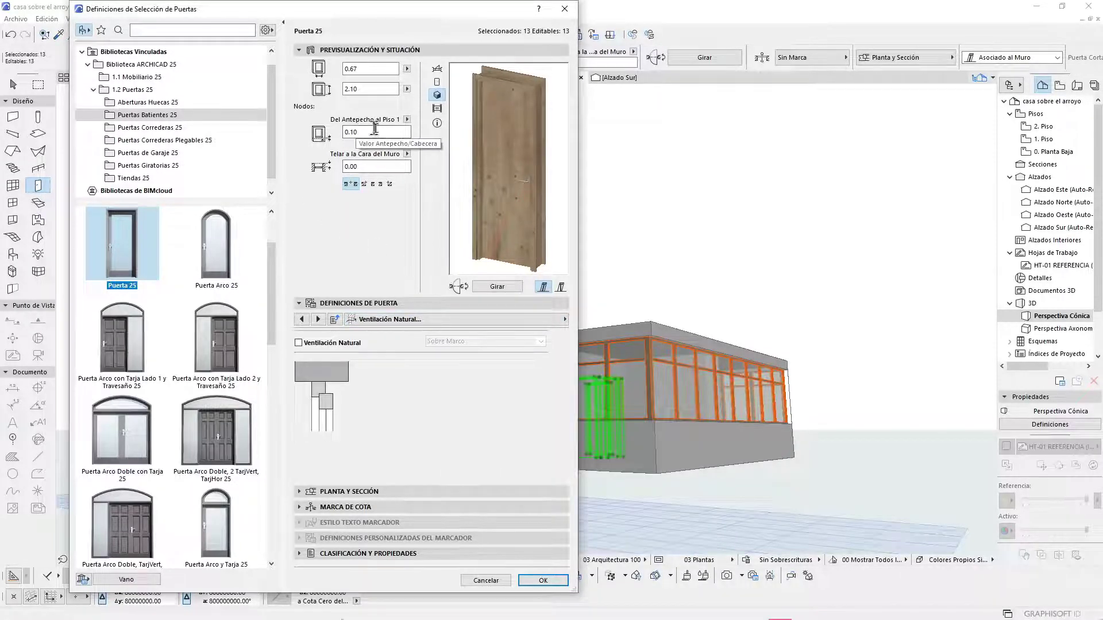
{"action": "left_click", "coordinate": [352, 132]}
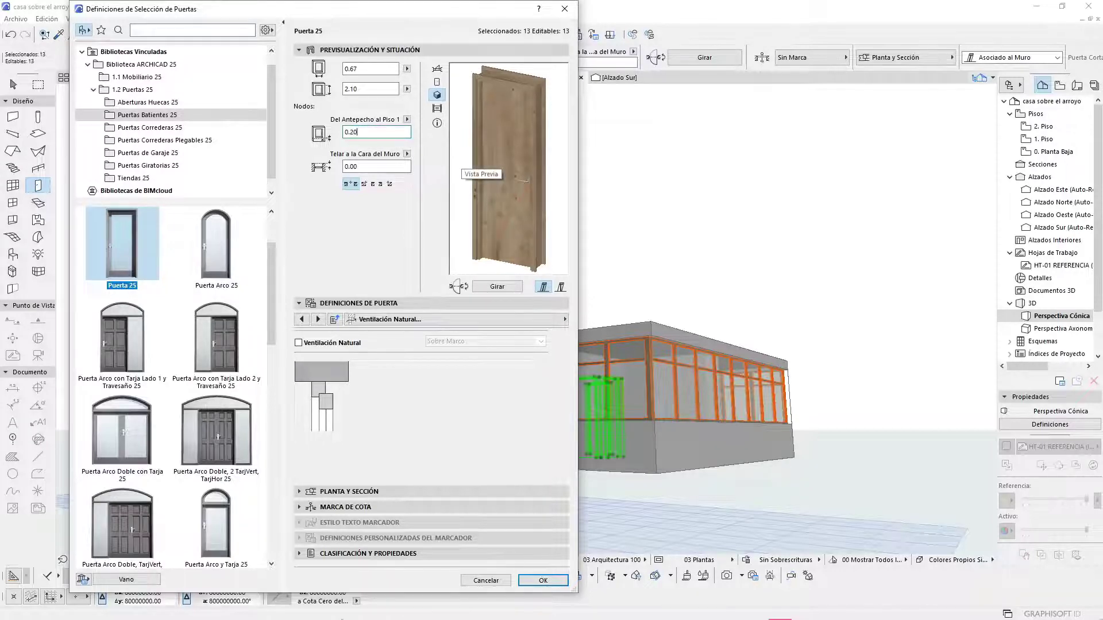
{"action": "key", "text": "Escape"}
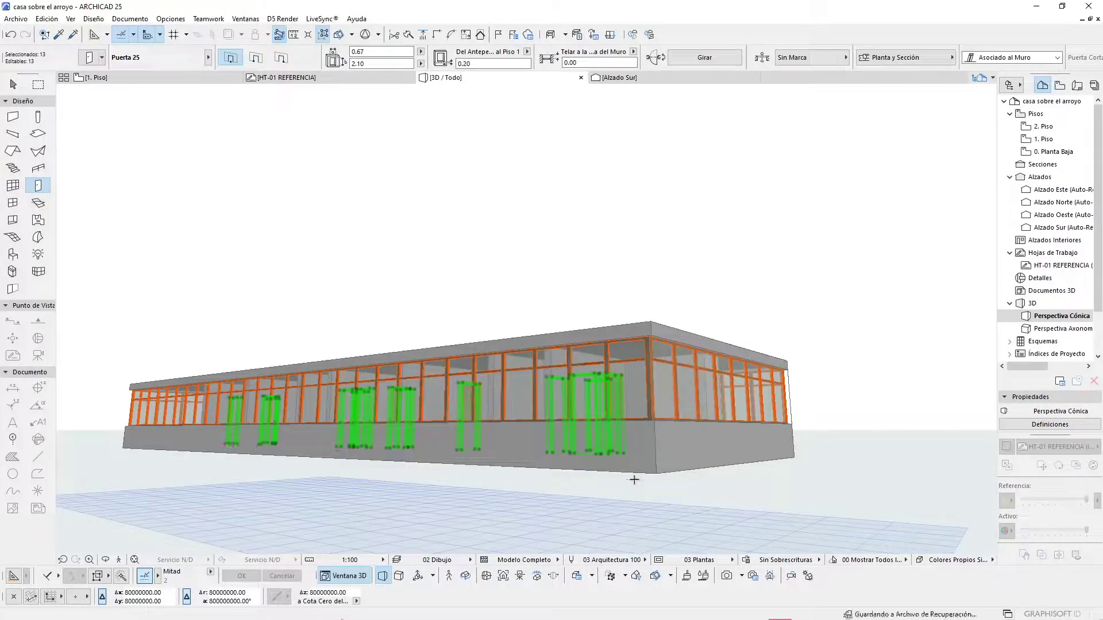
Step: Examine an interior door up close in 3D to check how its base and frame meet the floor
{"action": "scroll", "coordinate": [644, 368], "scroll_direction": "up", "scroll_amount": 5}
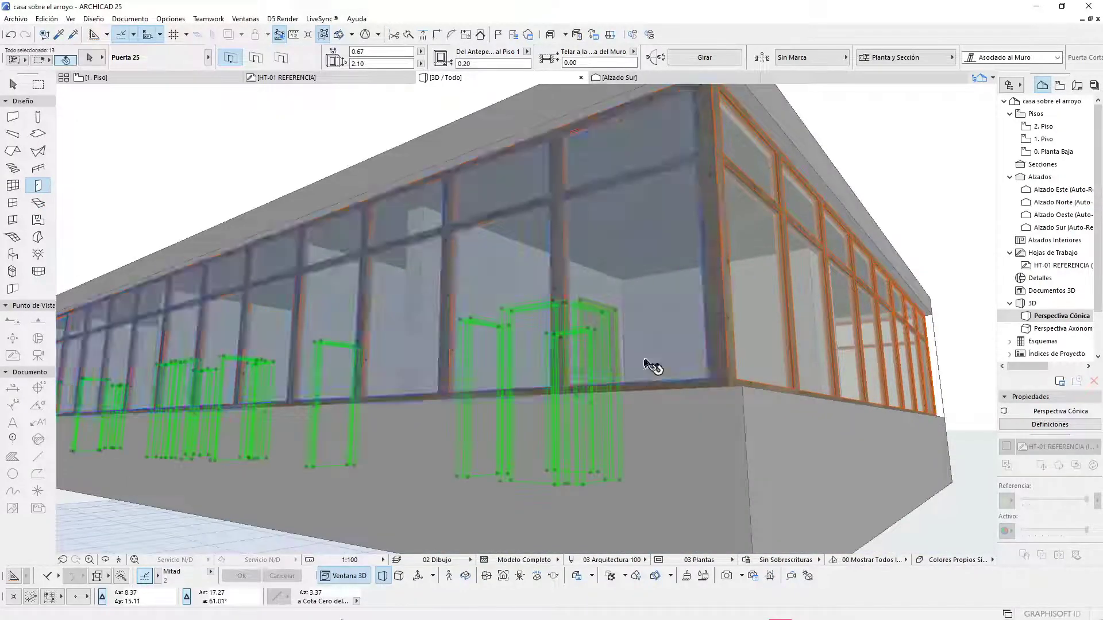
{"action": "middle_click_drag", "start_coordinate": [652, 367], "coordinate": [620, 364], "text": "shift"}
{"action": "scroll", "coordinate": [612, 514], "scroll_direction": "up", "scroll_amount": 5}
{"action": "scroll", "coordinate": [606, 528], "scroll_direction": "up", "scroll_amount": 4}
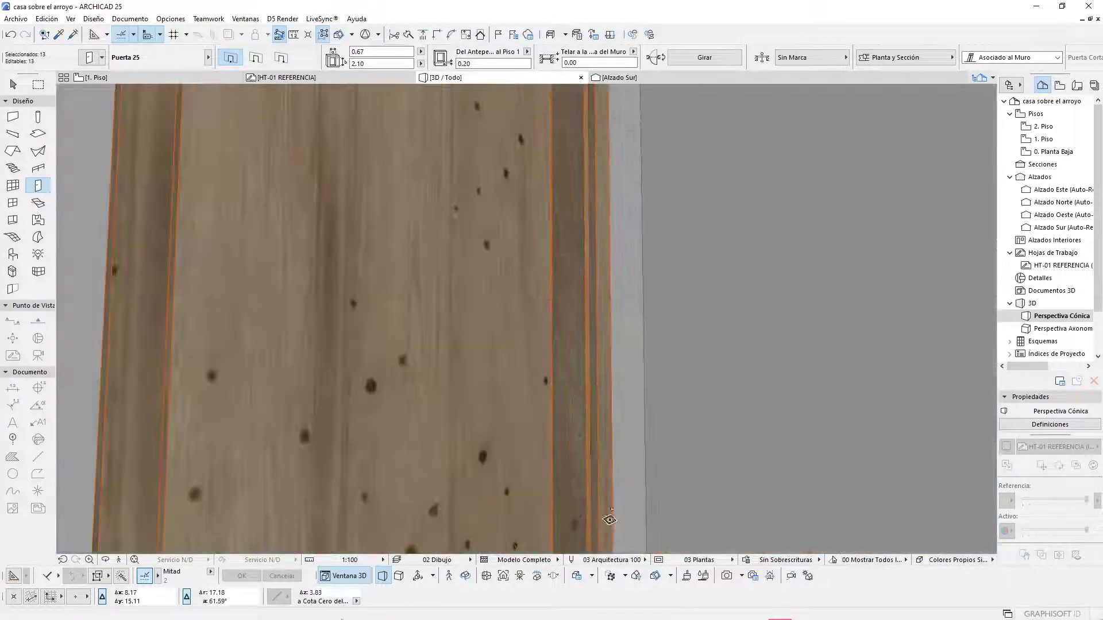
{"action": "scroll", "coordinate": [510, 240], "scroll_direction": "down", "scroll_amount": 5}
{"action": "middle_click_drag", "start_coordinate": [579, 380], "coordinate": [591, 498]}
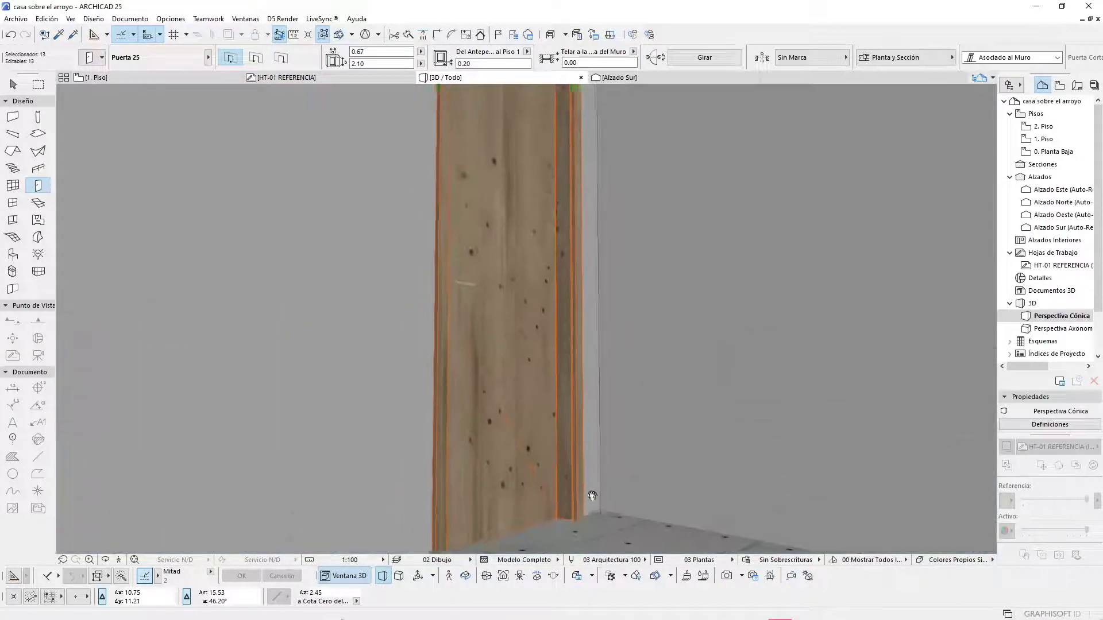
{"action": "scroll", "coordinate": [578, 351], "scroll_direction": "down", "scroll_amount": 5}
{"action": "middle_click_drag", "start_coordinate": [573, 359], "coordinate": [551, 258], "text": "shift"}
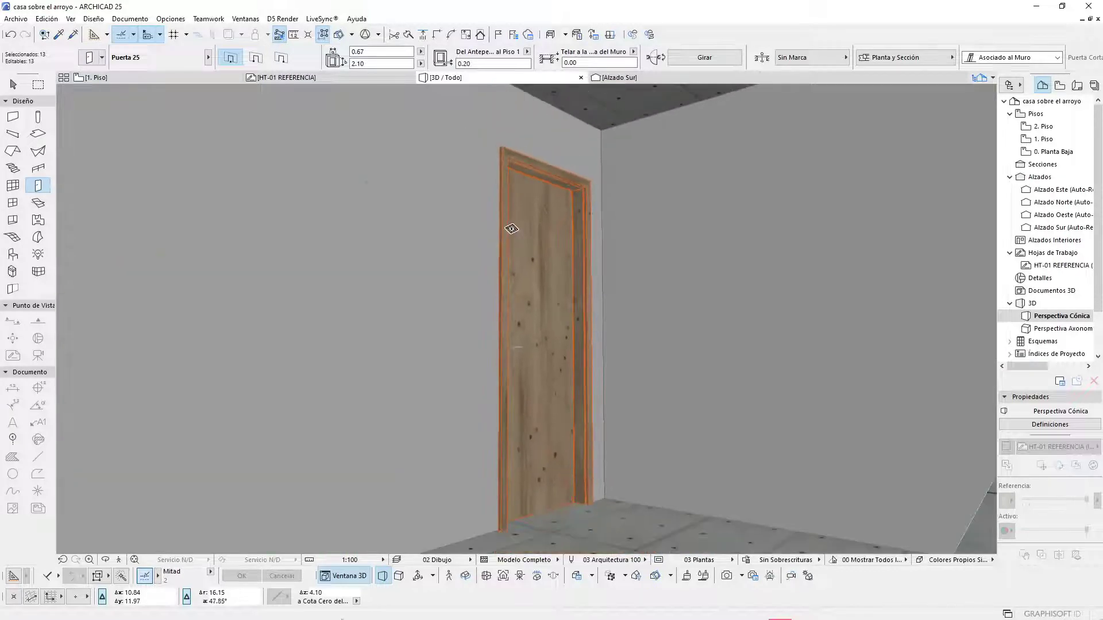
Step: Undo and redo the doors' sill height change to compare both positions, then clear the door selection
{"action": "key", "text": "ctrl+z"}
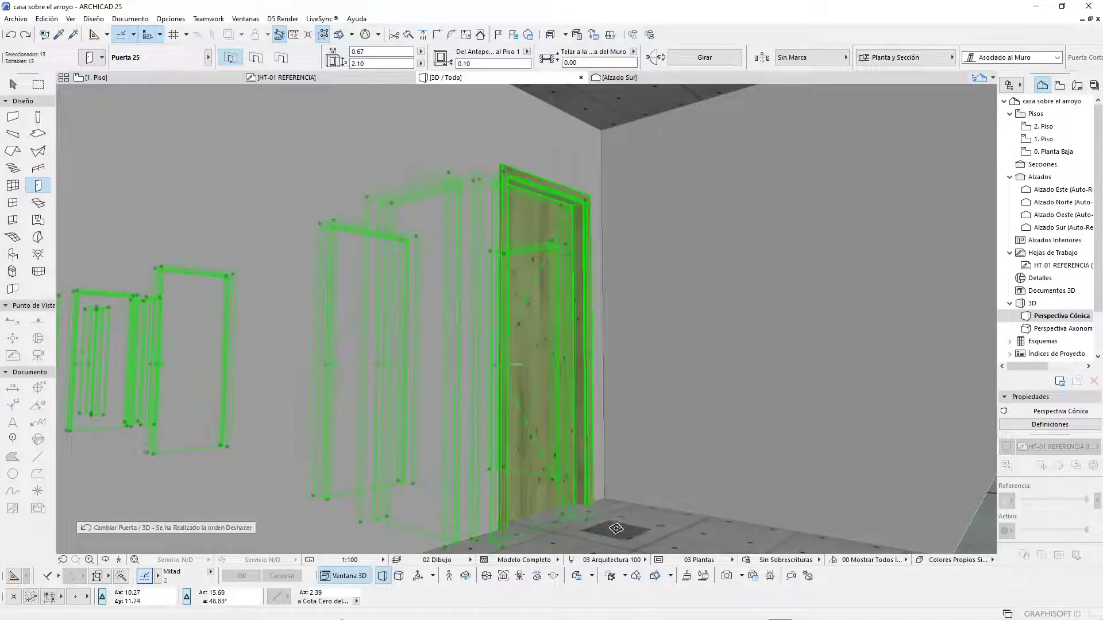
{"action": "left_click", "coordinate": [26, 36]}
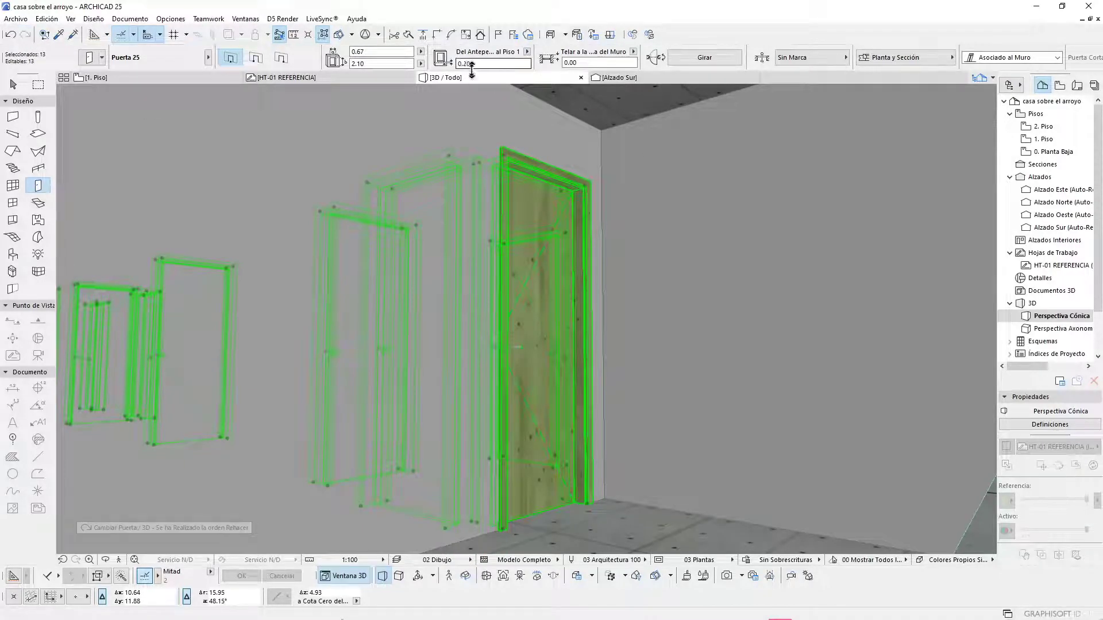
{"action": "scroll", "coordinate": [648, 262], "scroll_direction": "down", "scroll_amount": 5}
{"action": "middle_click_drag", "start_coordinate": [687, 322], "coordinate": [888, 447], "text": "shift"}
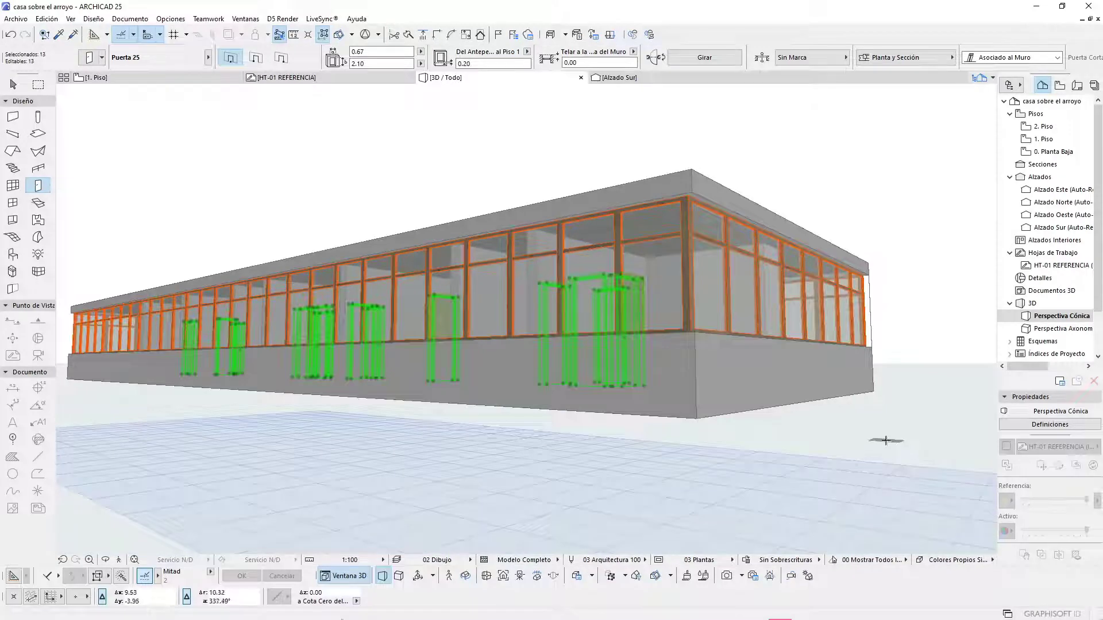
{"action": "scroll", "coordinate": [649, 268], "scroll_direction": "up", "scroll_amount": 4}
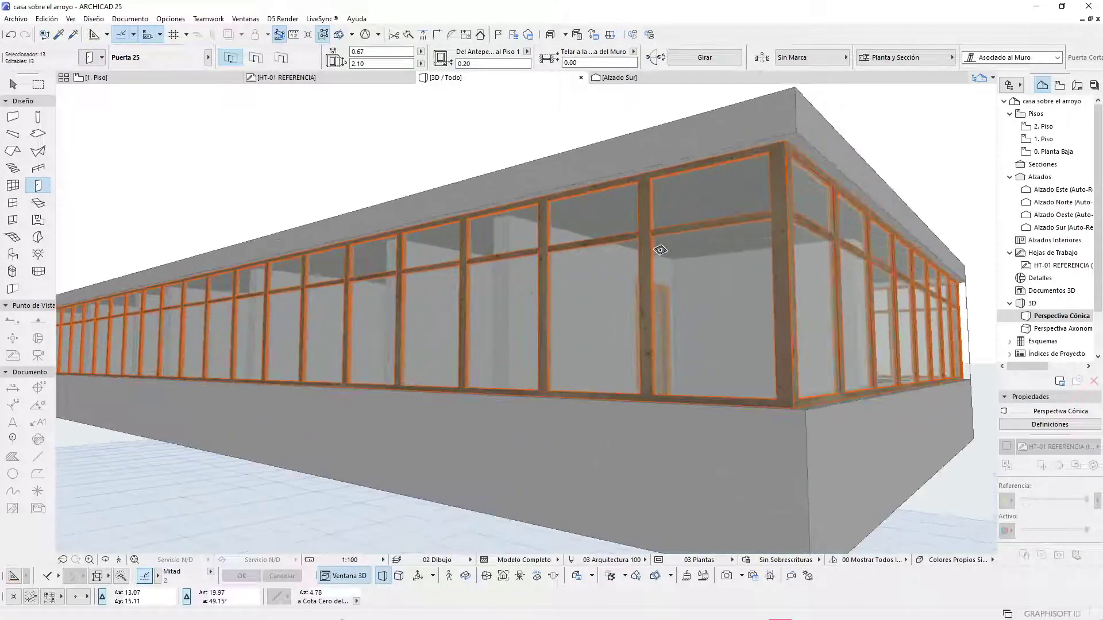
{"action": "scroll", "coordinate": [661, 251], "scroll_direction": "down", "scroll_amount": 4}
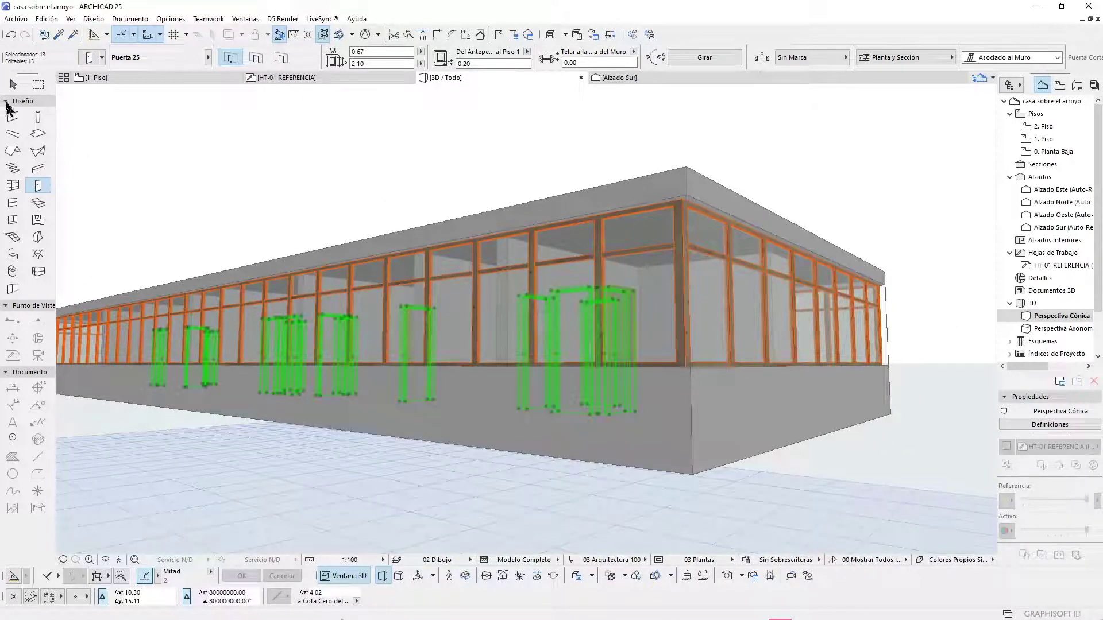
{"action": "left_click", "coordinate": [13, 84]}
{"action": "left_click", "coordinate": [155, 150]}
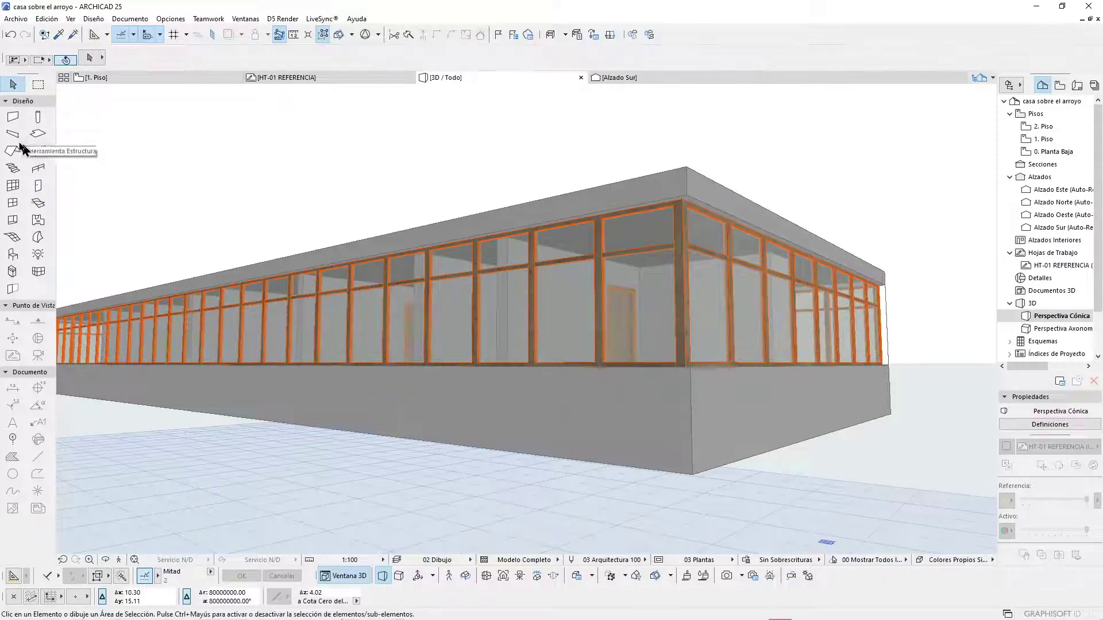
Step: Turn on uniform surfaces for the short facade's horizontal strip window and set its outer frame surface to Metal - Aluminio
{"action": "left_click", "coordinate": [13, 202]}
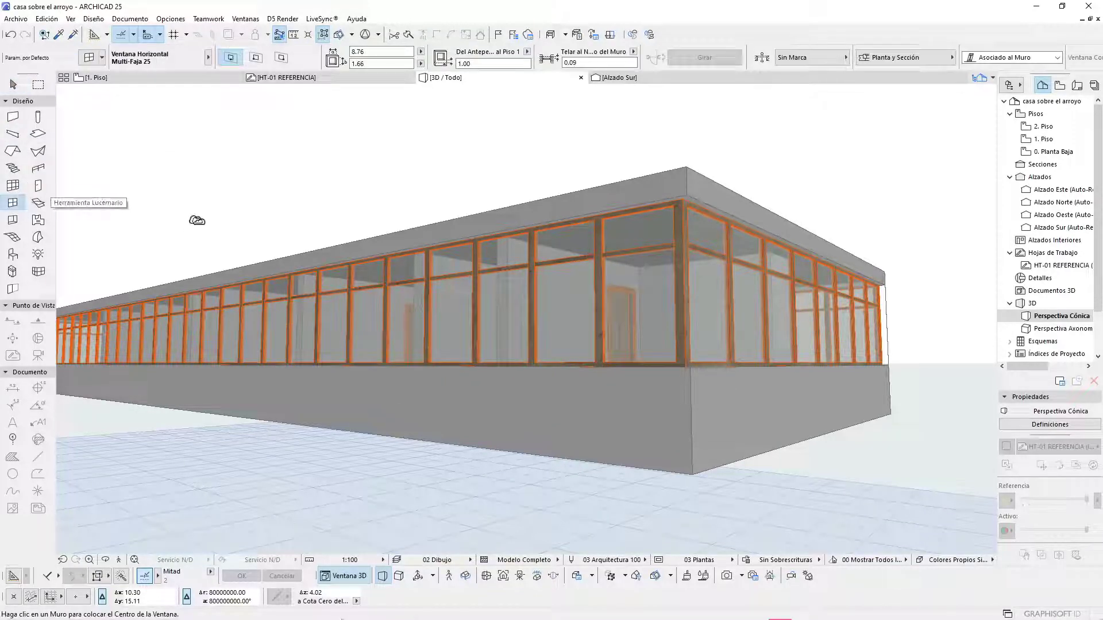
{"action": "key", "text": "ctrl+a"}
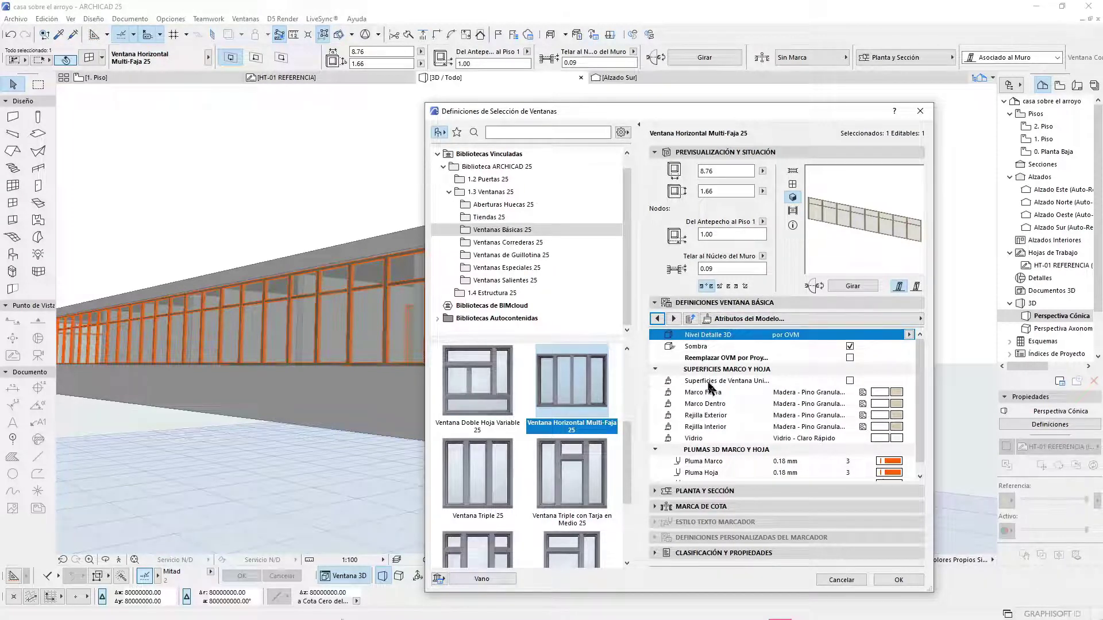
{"action": "left_click", "coordinate": [850, 381]}
{"action": "left_click", "coordinate": [896, 393]}
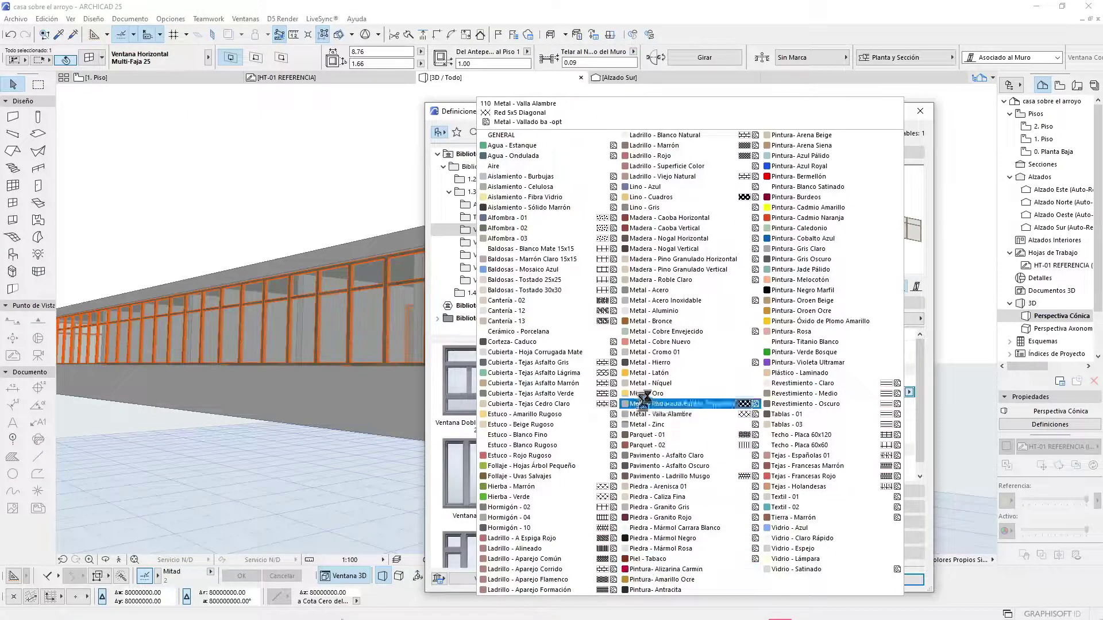
{"action": "left_click", "coordinate": [680, 311]}
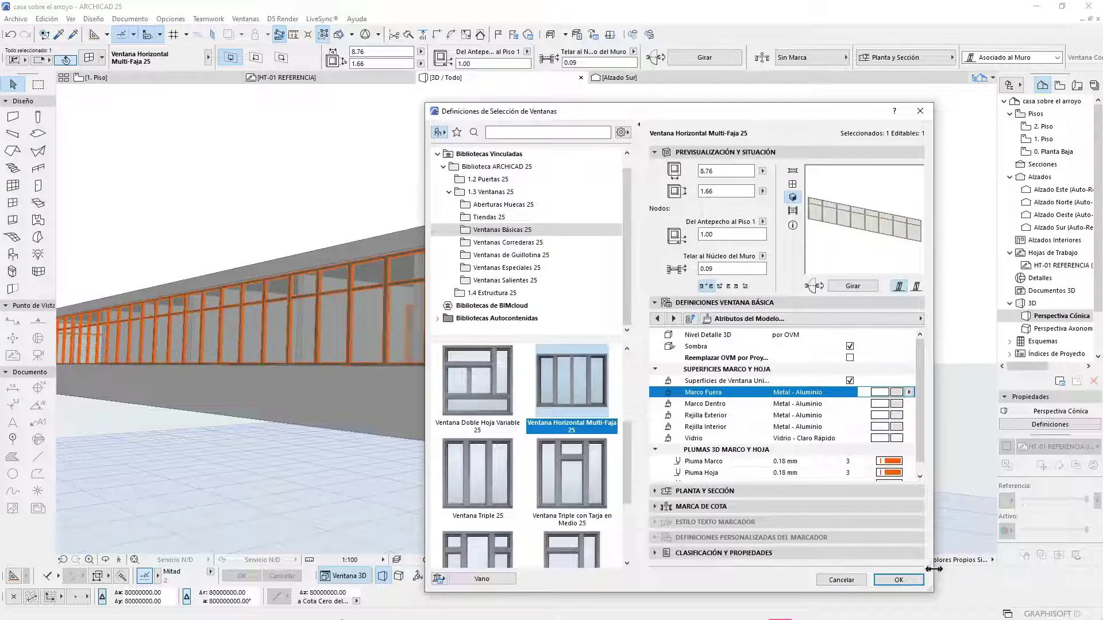
{"action": "left_click", "coordinate": [899, 580]}
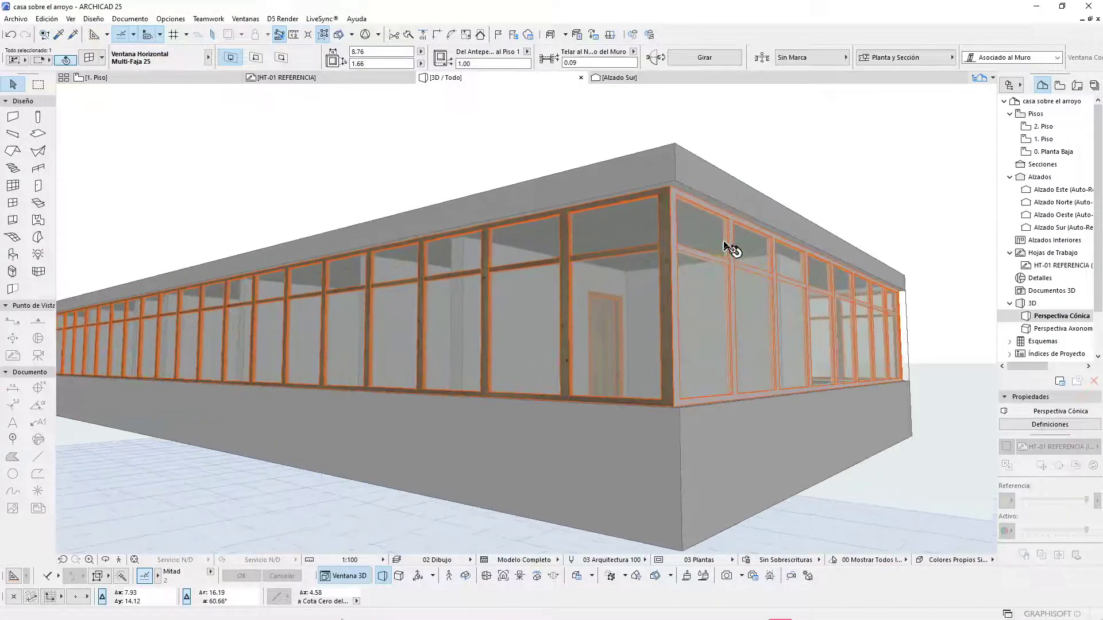
Step: Select the three remaining horizontal strip windows together: both long facades and the opposite short facade
{"action": "left_click", "coordinate": [652, 251]}
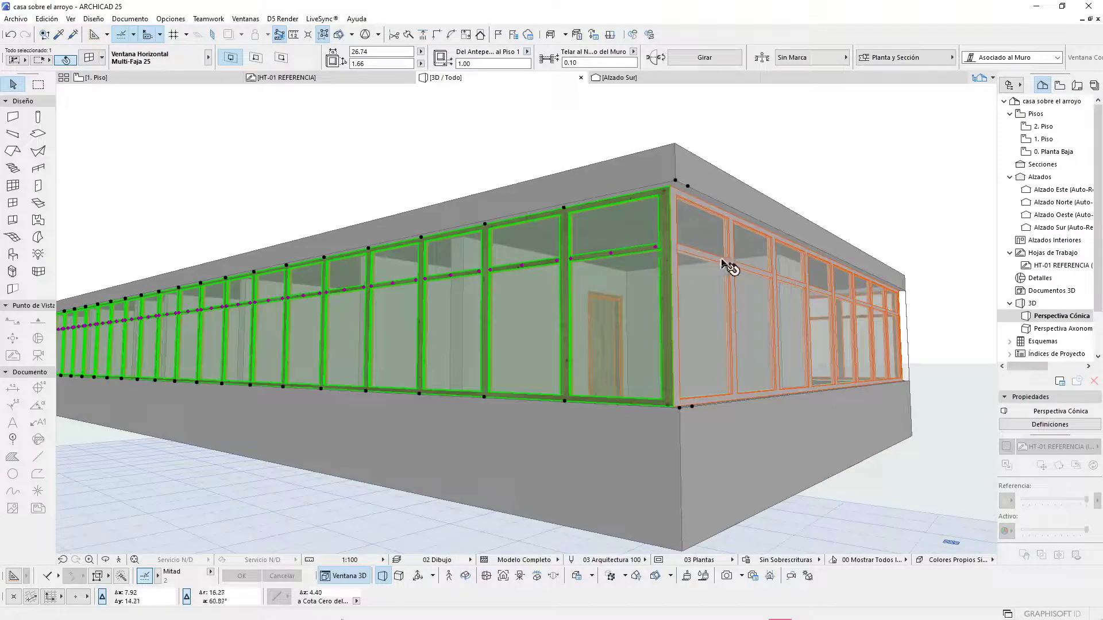
{"action": "scroll", "coordinate": [724, 442], "scroll_direction": "down", "scroll_amount": 4}
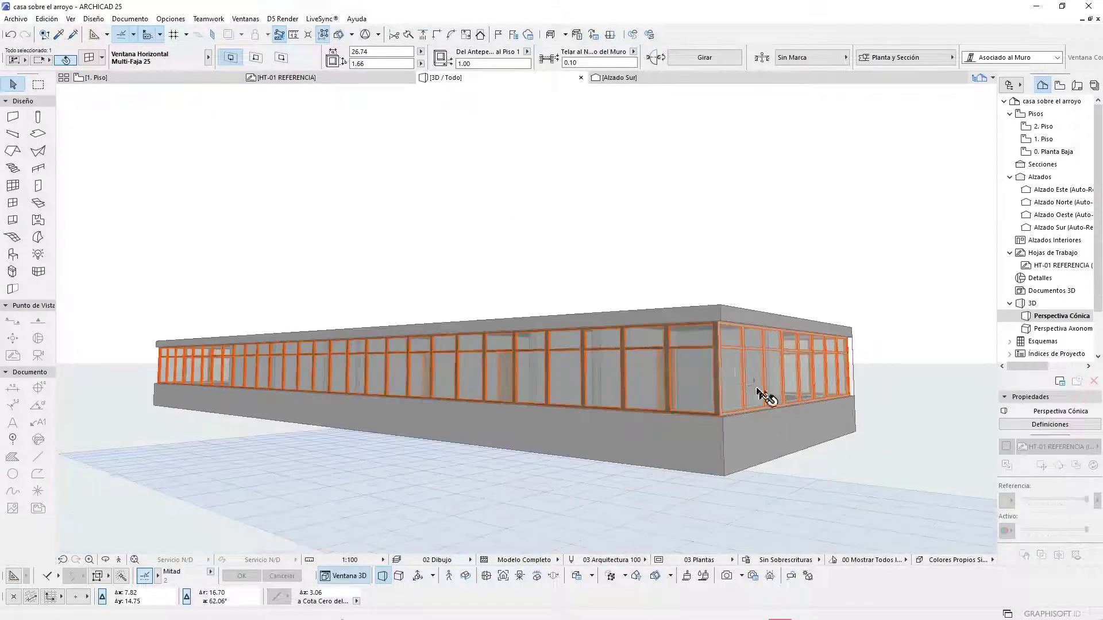
{"action": "middle_click_drag", "start_coordinate": [730, 365], "coordinate": [268, 381], "text": "shift"}
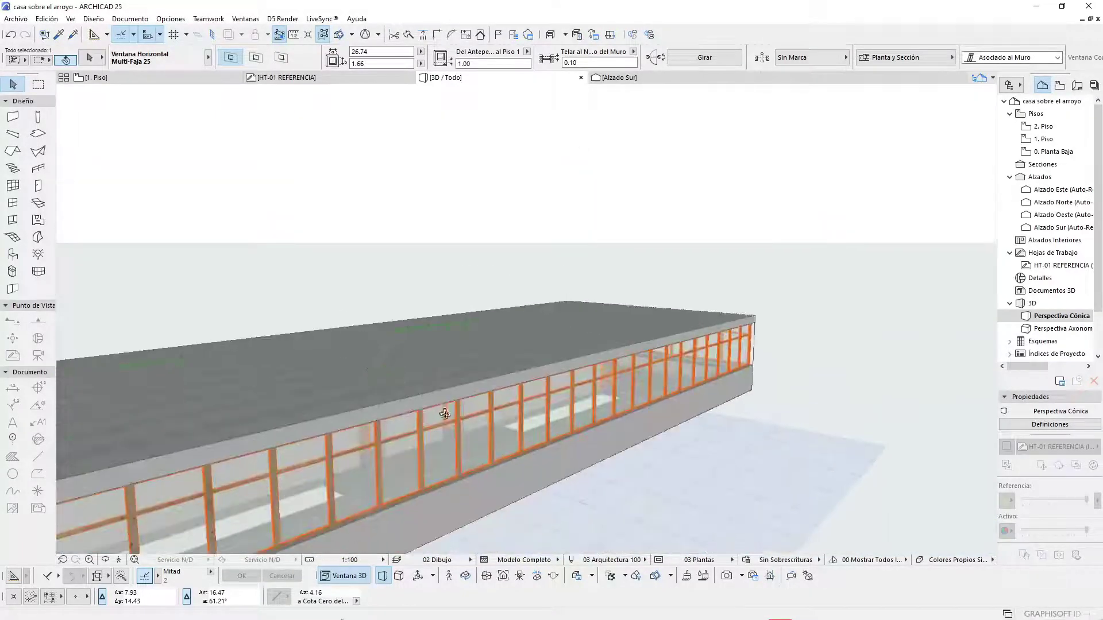
{"action": "left_click", "coordinate": [500, 431], "text": "shift"}
{"action": "middle_click_drag", "start_coordinate": [684, 416], "coordinate": [57, 373], "text": "shift"}
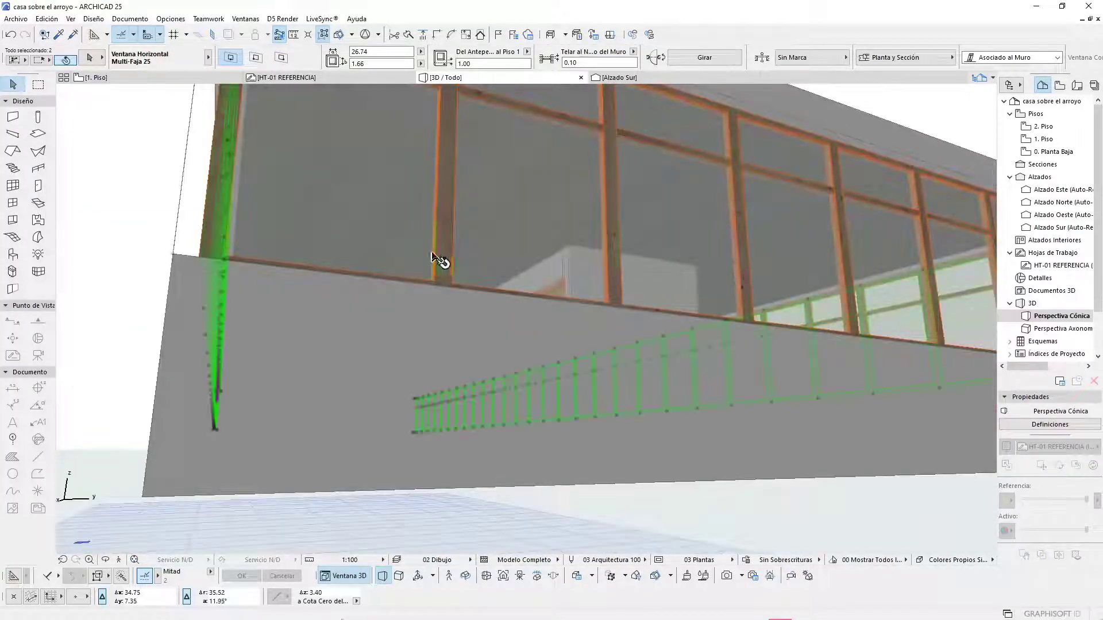
{"action": "left_click", "coordinate": [508, 259], "text": "shift"}
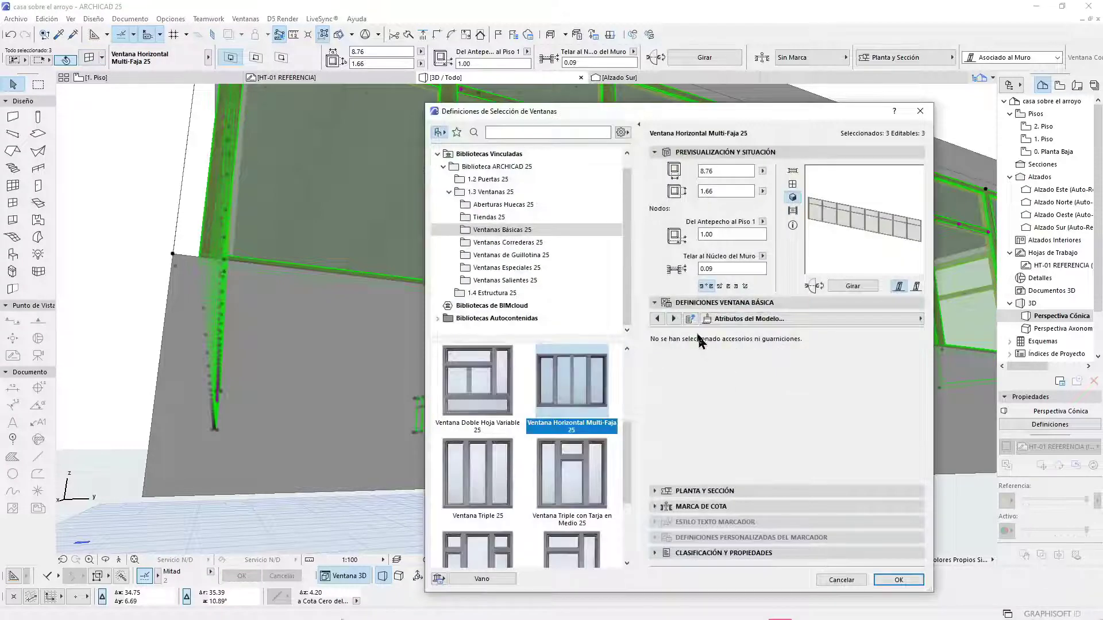
Step: Turn on uniform window surfaces for the three selected strip windows and set their outer frame surface to Metal - Aluminio
{"action": "left_click", "coordinate": [750, 319]}
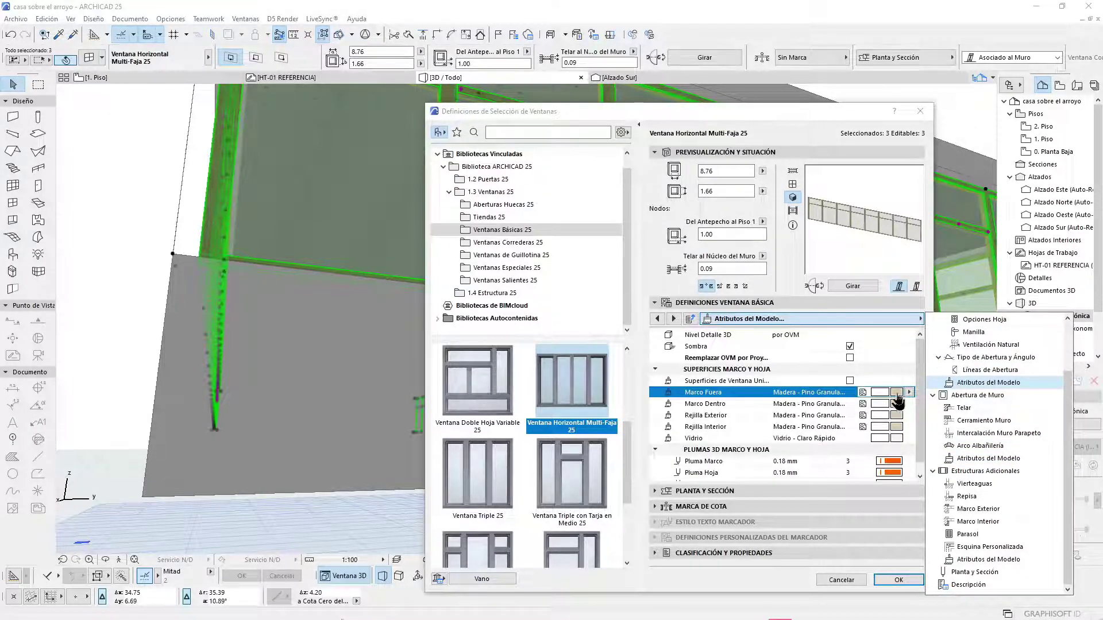
{"action": "left_click", "coordinate": [851, 390]}
{"action": "left_click", "coordinate": [850, 382]}
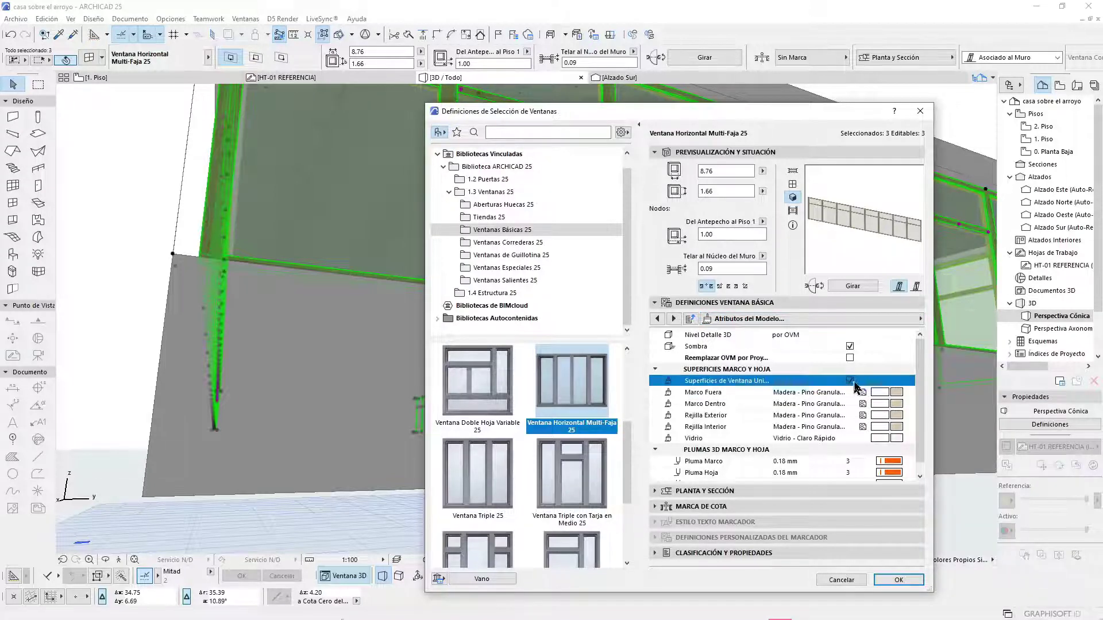
{"action": "left_click", "coordinate": [895, 393]}
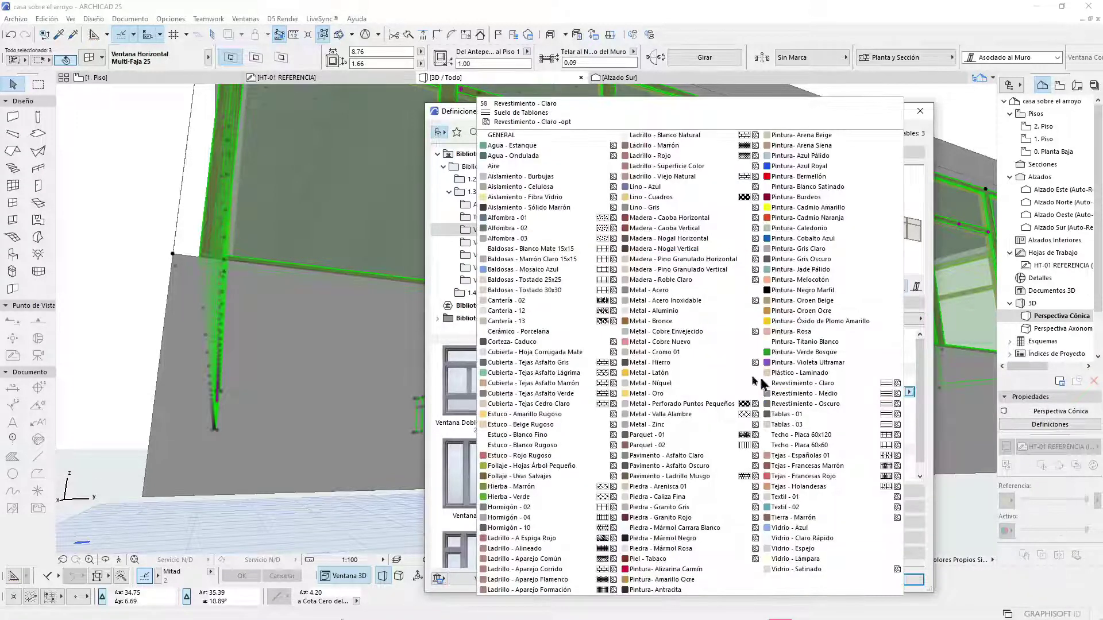
{"action": "left_click", "coordinate": [654, 311]}
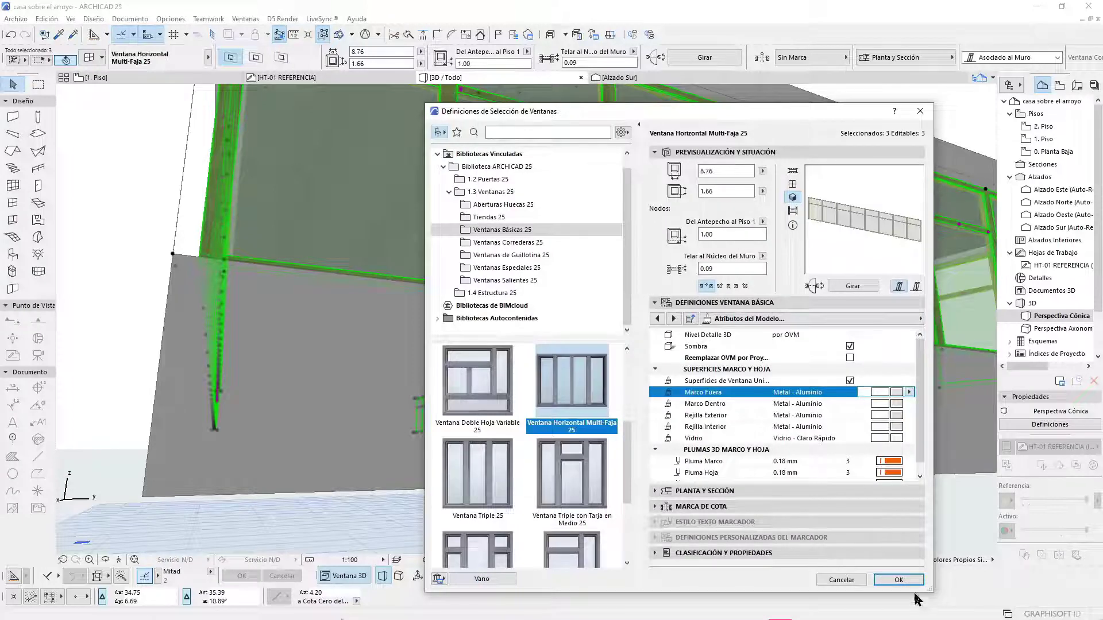
{"action": "left_click", "coordinate": [899, 580]}
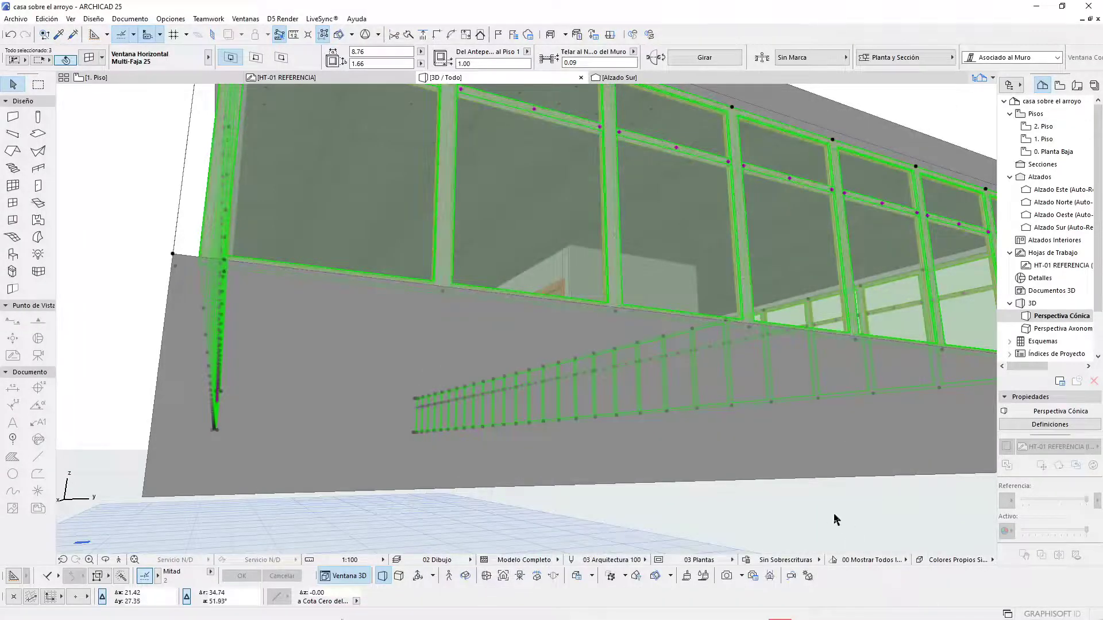
{"action": "scroll", "coordinate": [825, 456], "scroll_direction": "down", "scroll_amount": 6}
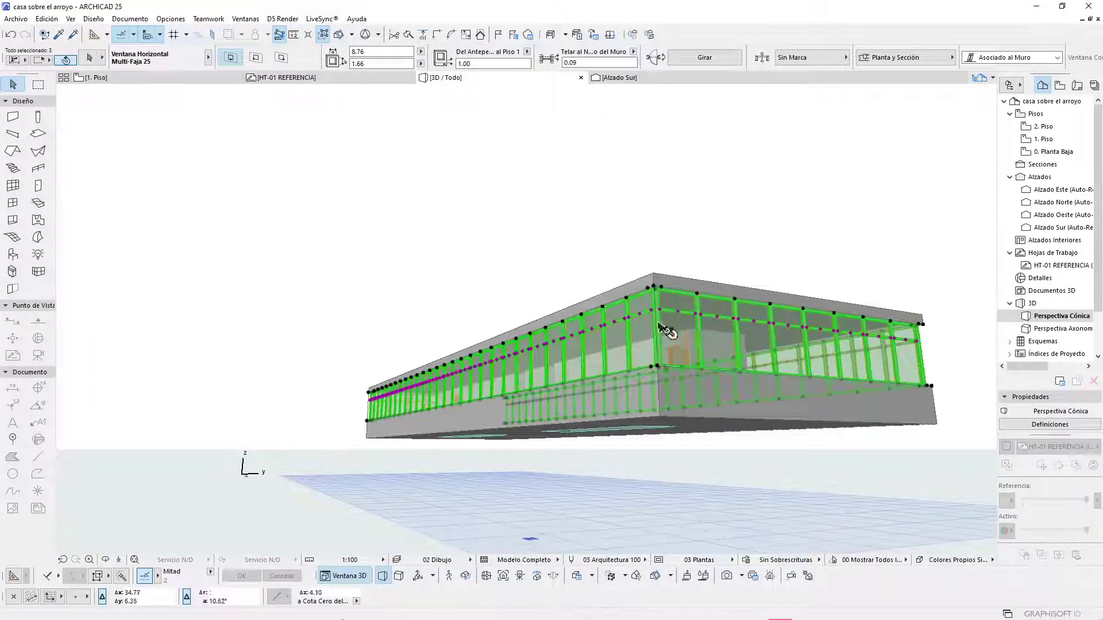
{"action": "left_click_drag", "start_coordinate": [729, 410], "coordinate": [798, 428]}
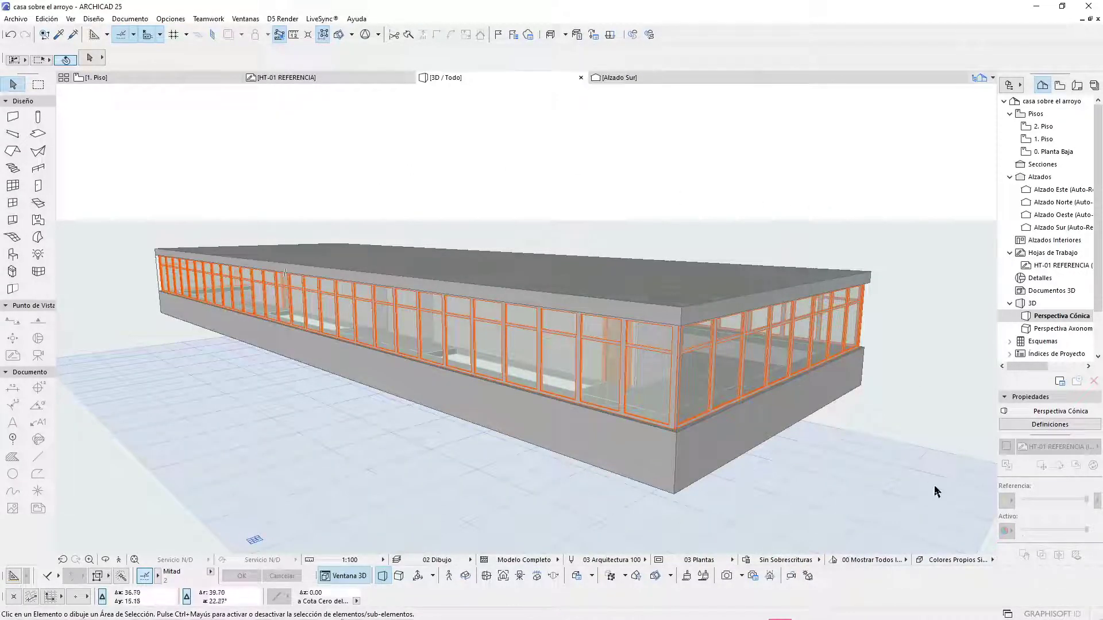